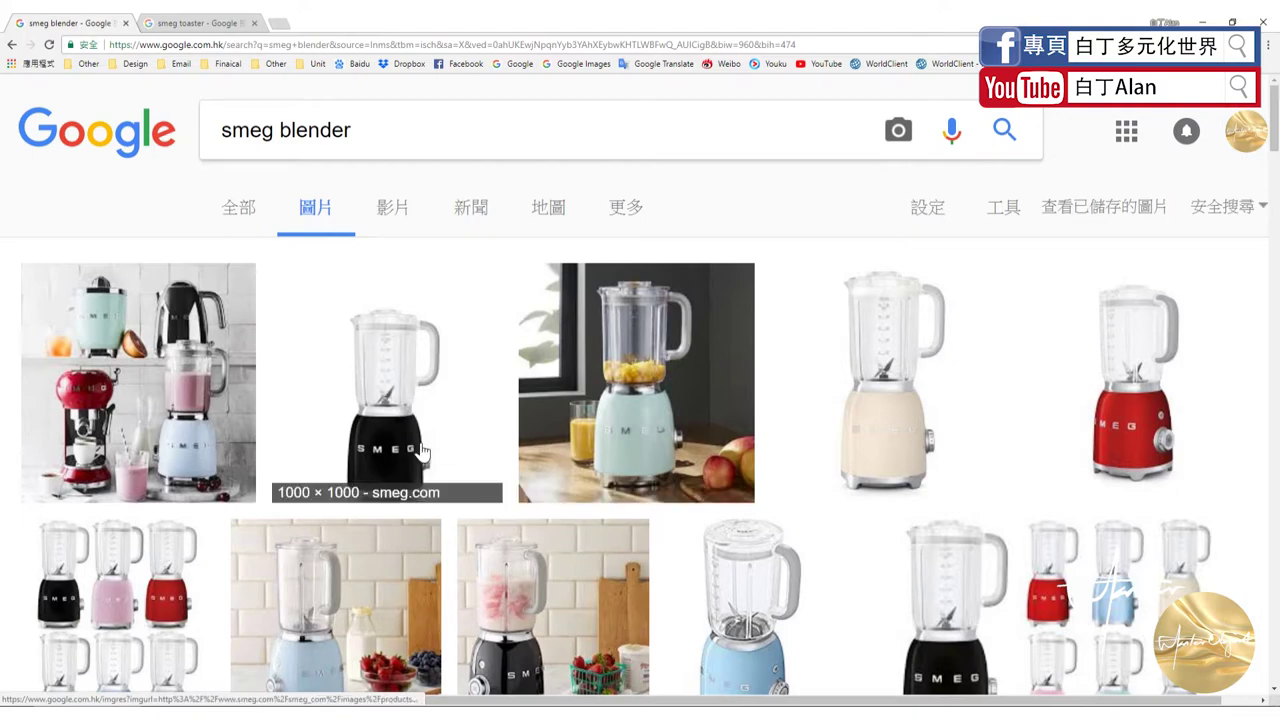
Save the enlarged black Smeg blender image as BLF01BLEU.jpg, then close the preview
{"action": "left_click", "coordinate": [410, 373]}
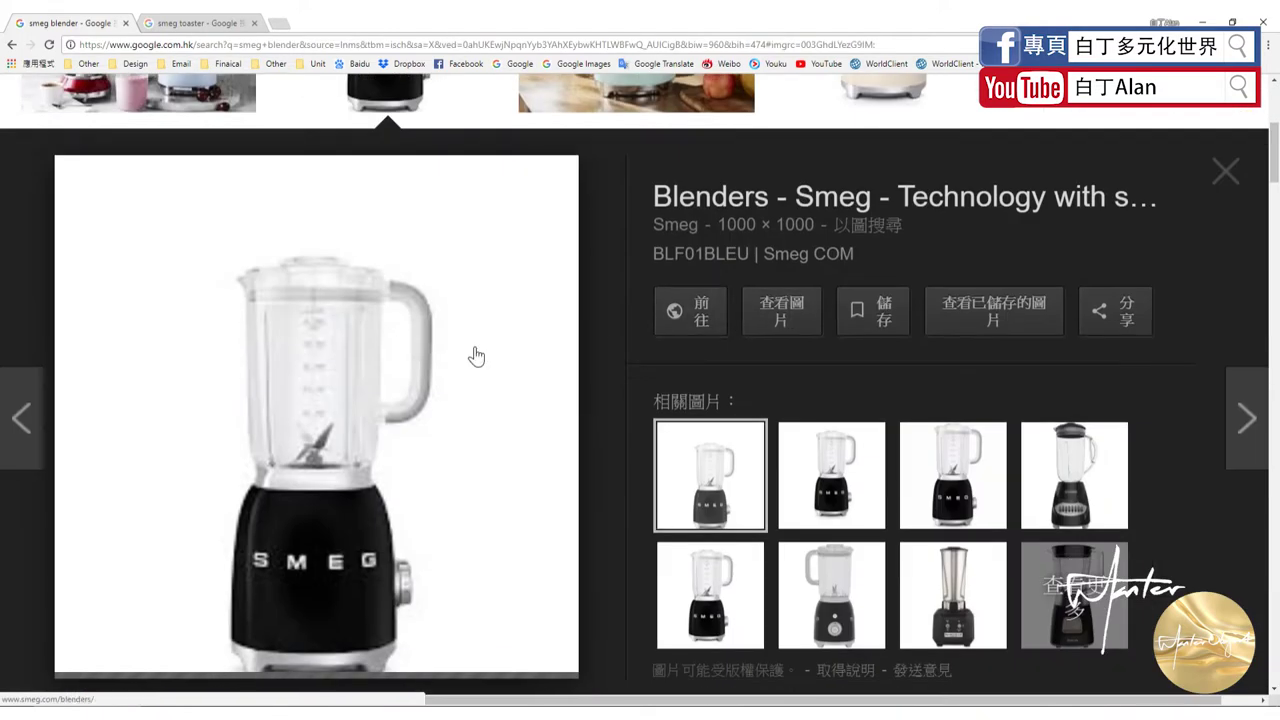
{"action": "right_click", "coordinate": [425, 360]}
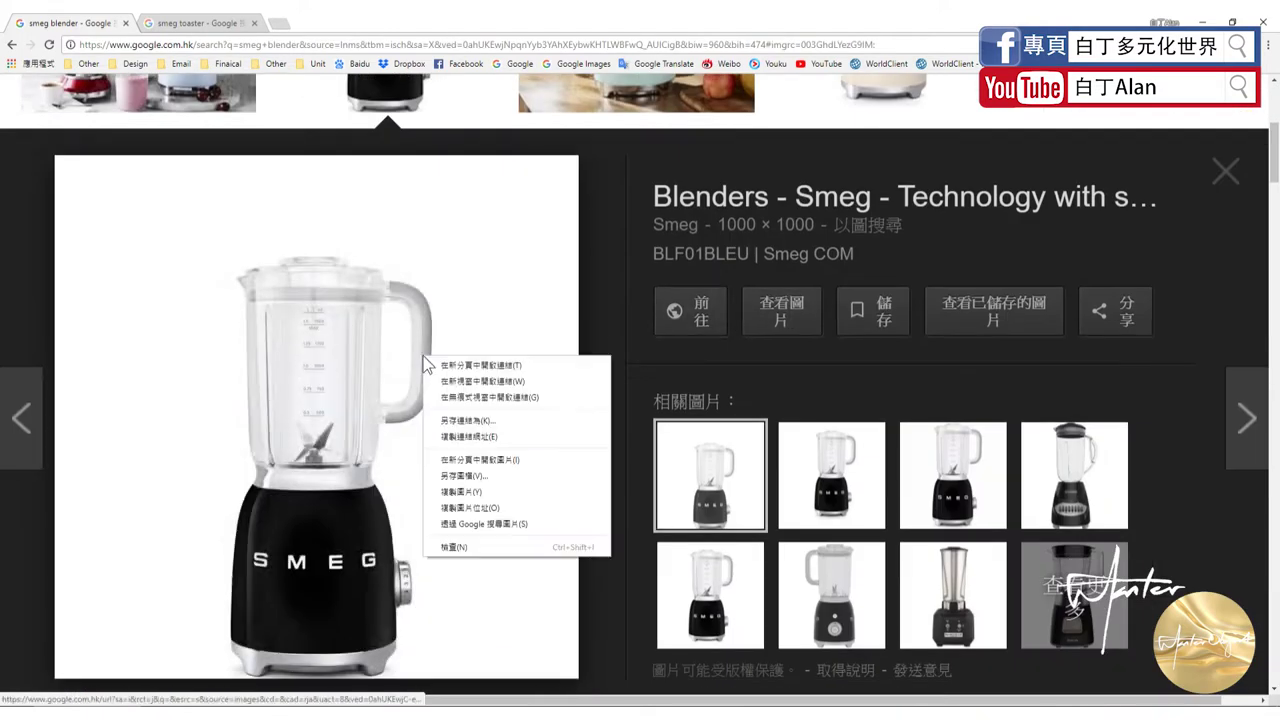
{"action": "left_click", "coordinate": [490, 475]}
{"action": "left_click", "coordinate": [527, 352]}
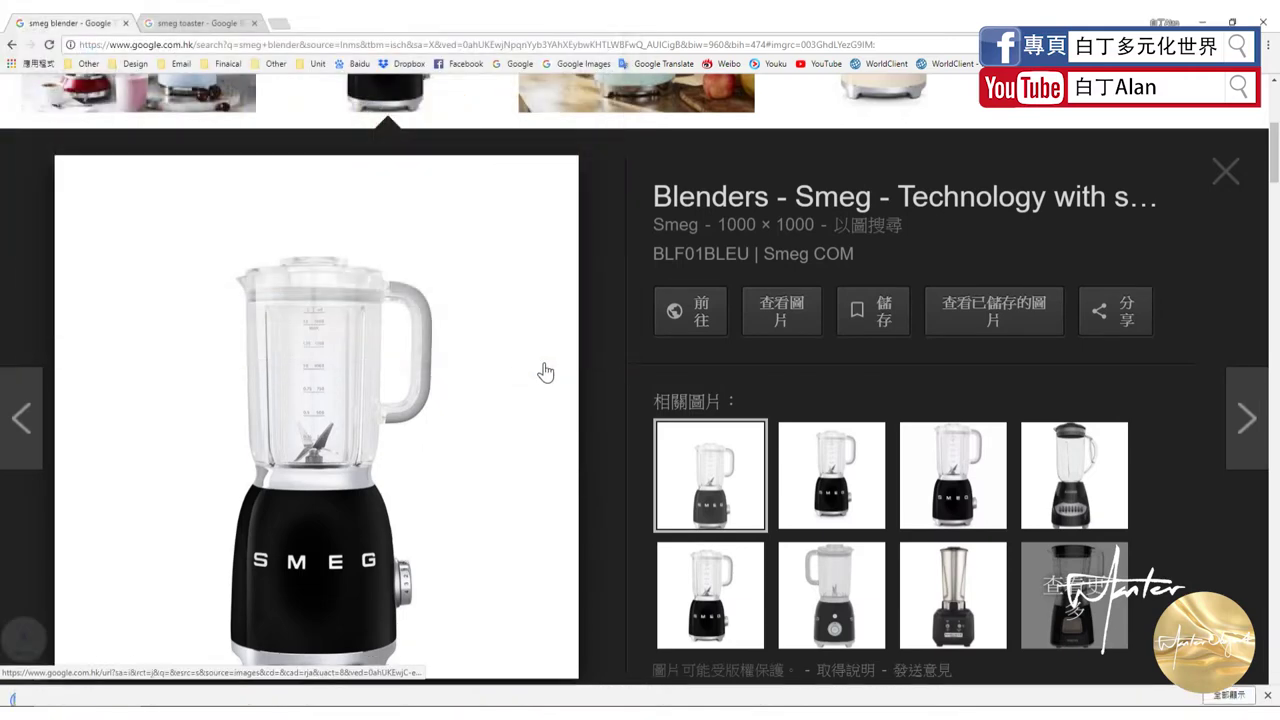
{"action": "left_click", "coordinate": [1230, 171]}
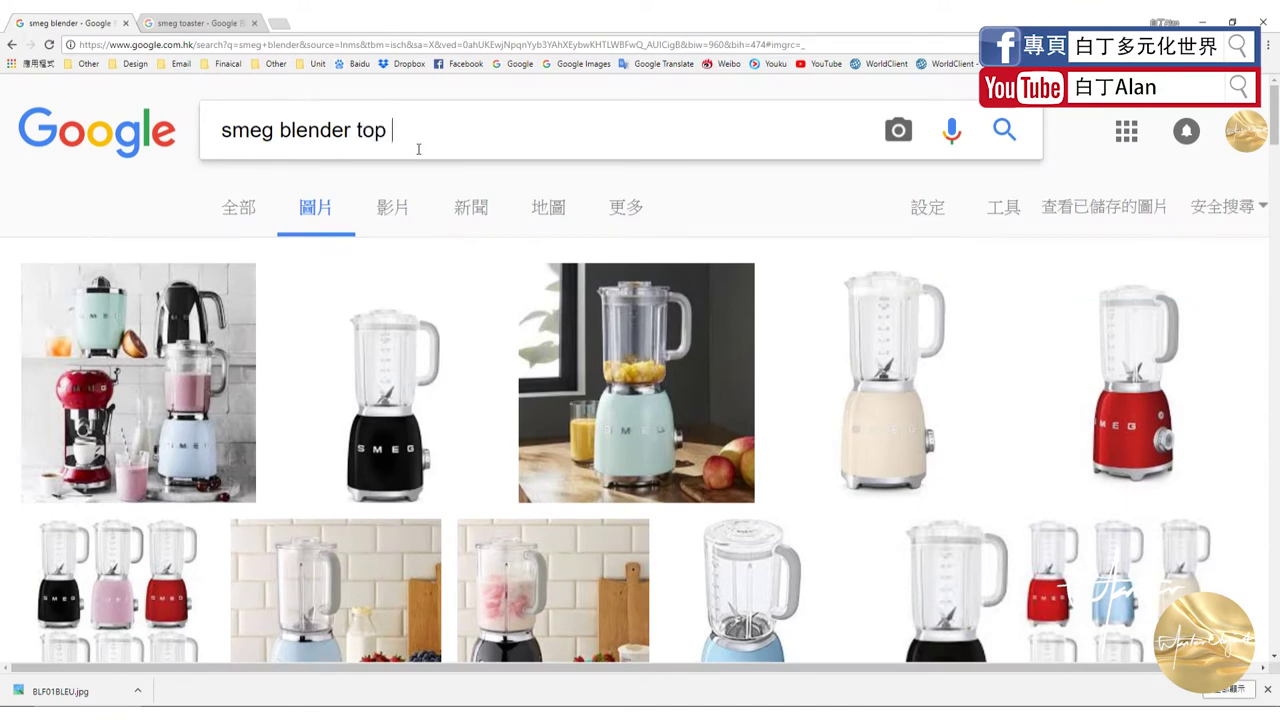
Search Google Images for 'smeg blender top' and browse the results
{"action": "key", "text": "Return"}
{"action": "scroll", "coordinate": [443, 294], "scroll_direction": "down", "scroll_amount": 3}
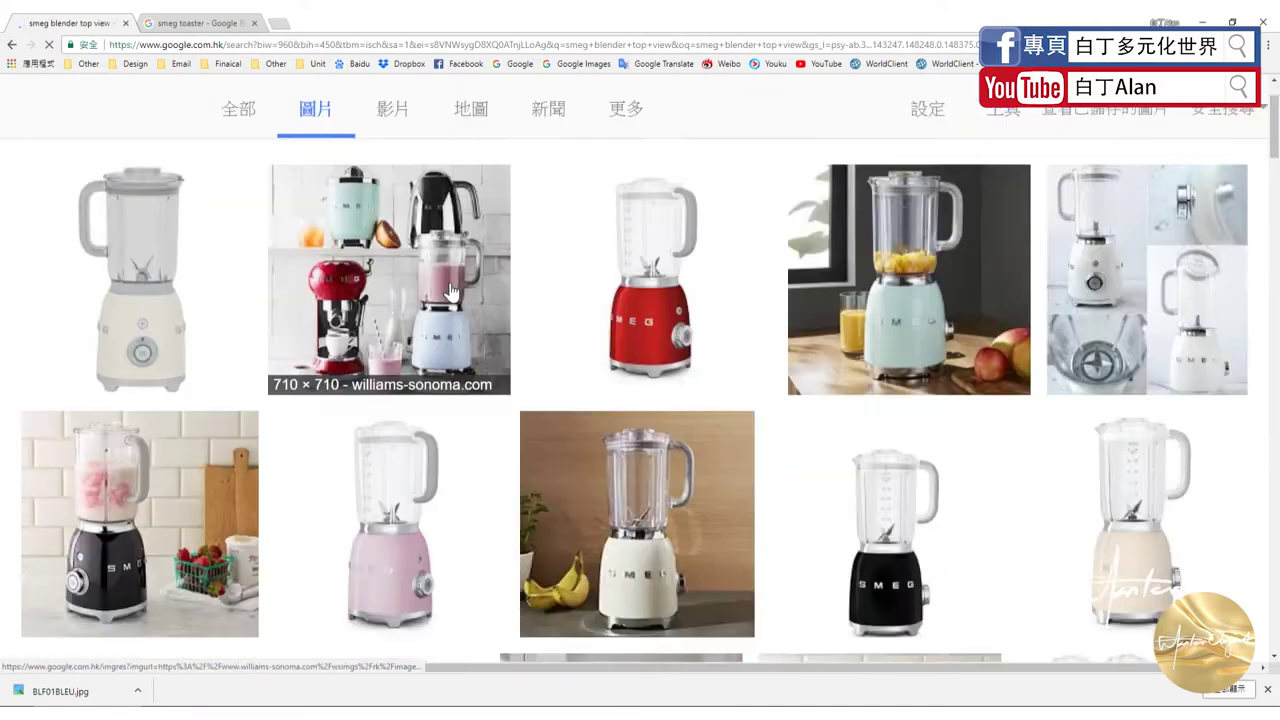
{"action": "scroll", "coordinate": [451, 291], "scroll_direction": "down", "scroll_amount": 1}
{"action": "scroll", "coordinate": [445, 298], "scroll_direction": "up", "scroll_amount": 2}
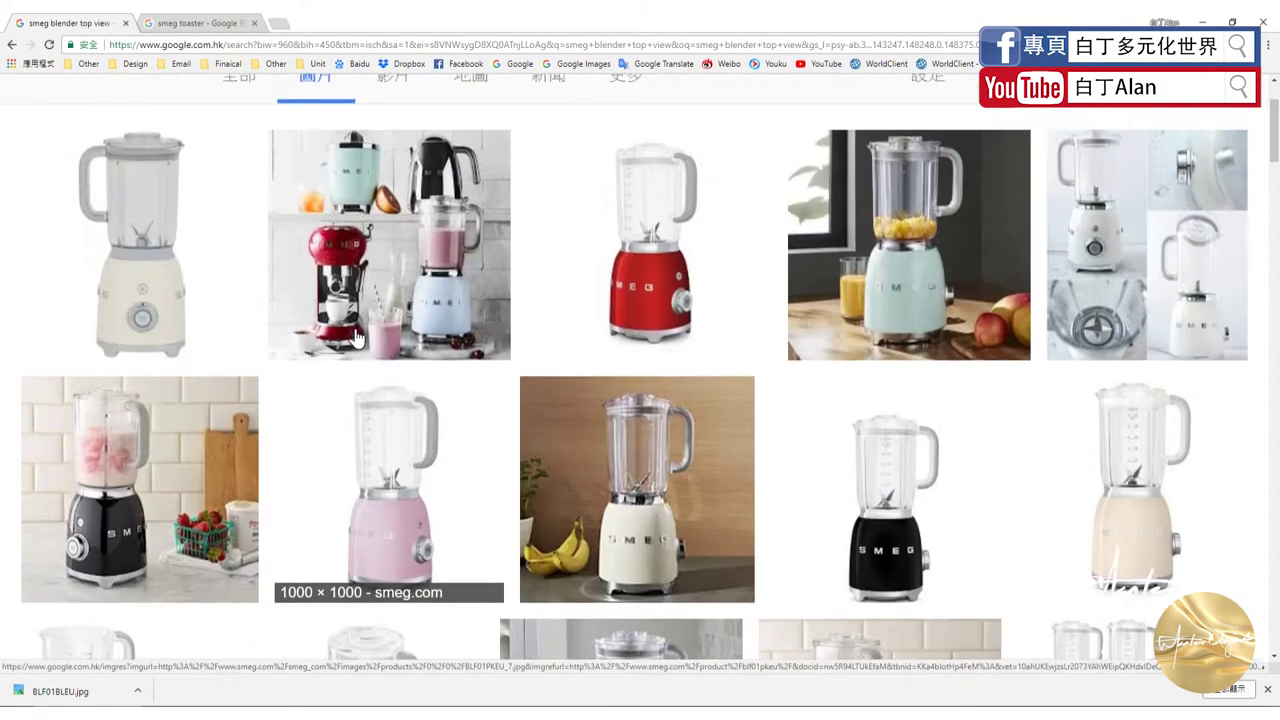
{"action": "scroll", "coordinate": [445, 298], "scroll_direction": "up", "scroll_amount": 1}
Change the query from 'top' to 'front' and scroll through the front-view results
{"action": "left_click_drag", "start_coordinate": [358, 131], "coordinate": [385, 131]}
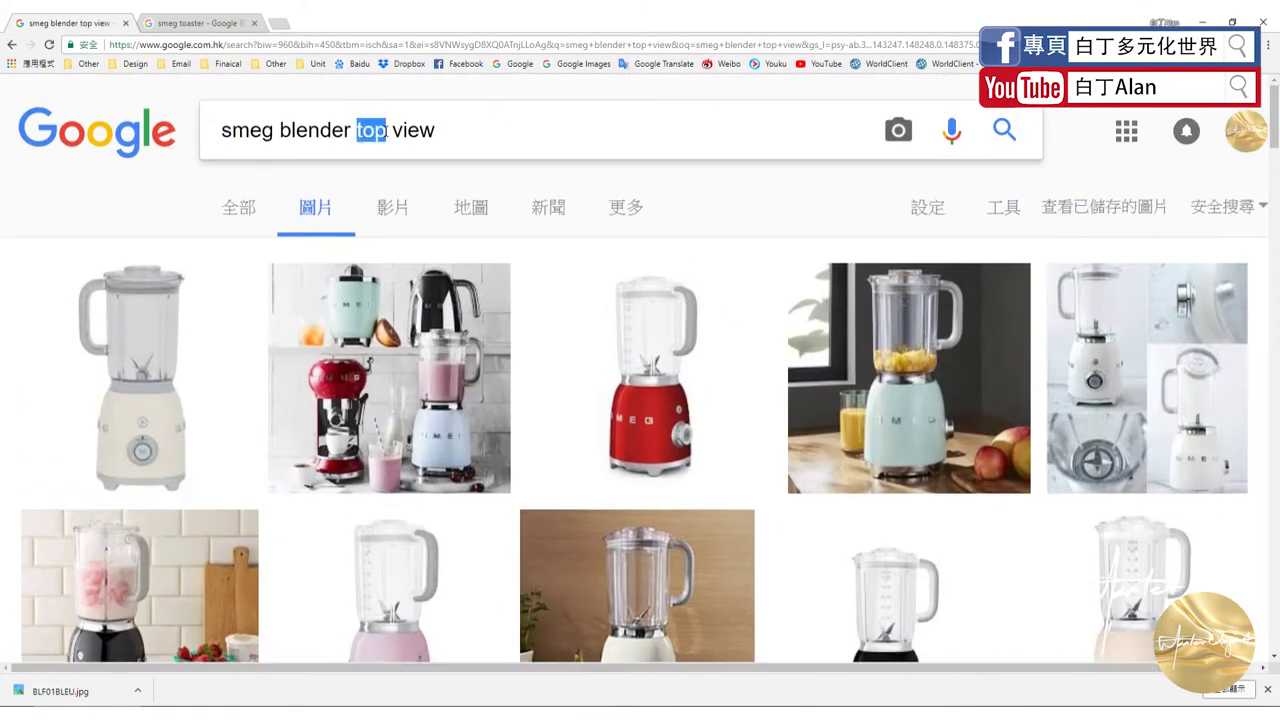
{"action": "type", "text": "front"}
{"action": "key", "text": "Return"}
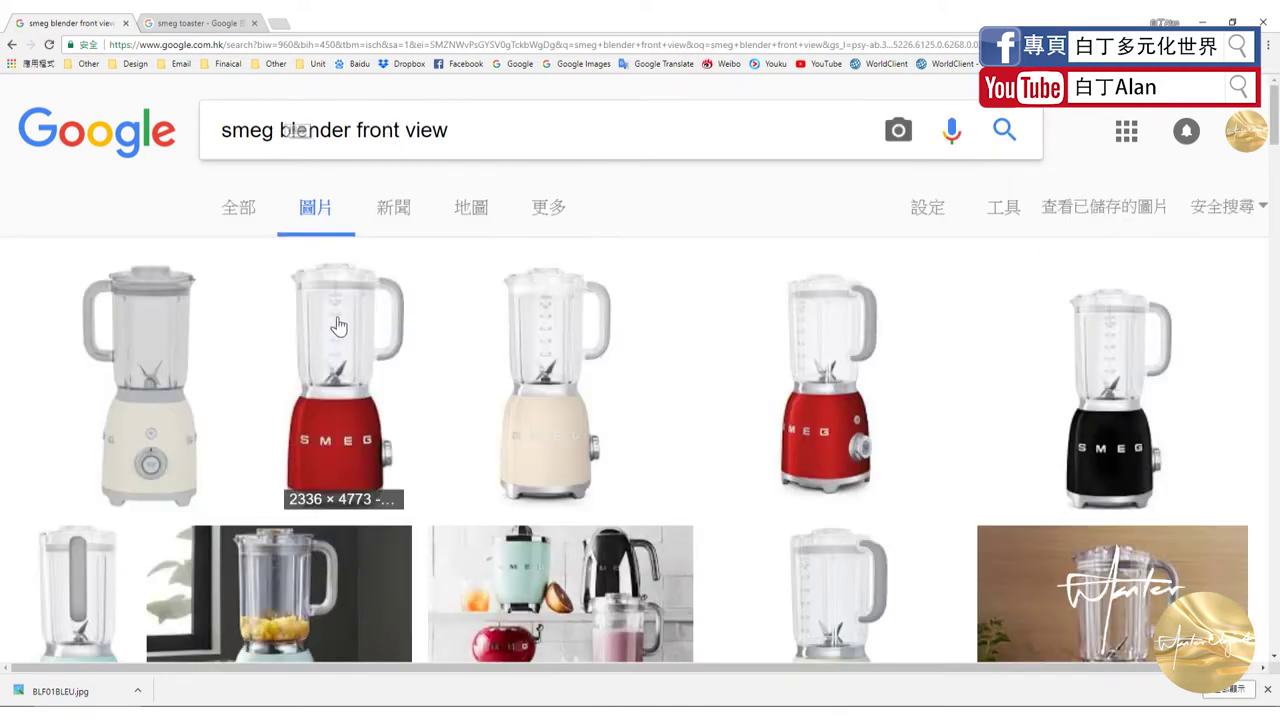
{"action": "scroll", "coordinate": [338, 300], "scroll_direction": "down", "scroll_amount": 2}
{"action": "scroll", "coordinate": [361, 408], "scroll_direction": "down", "scroll_amount": 2}
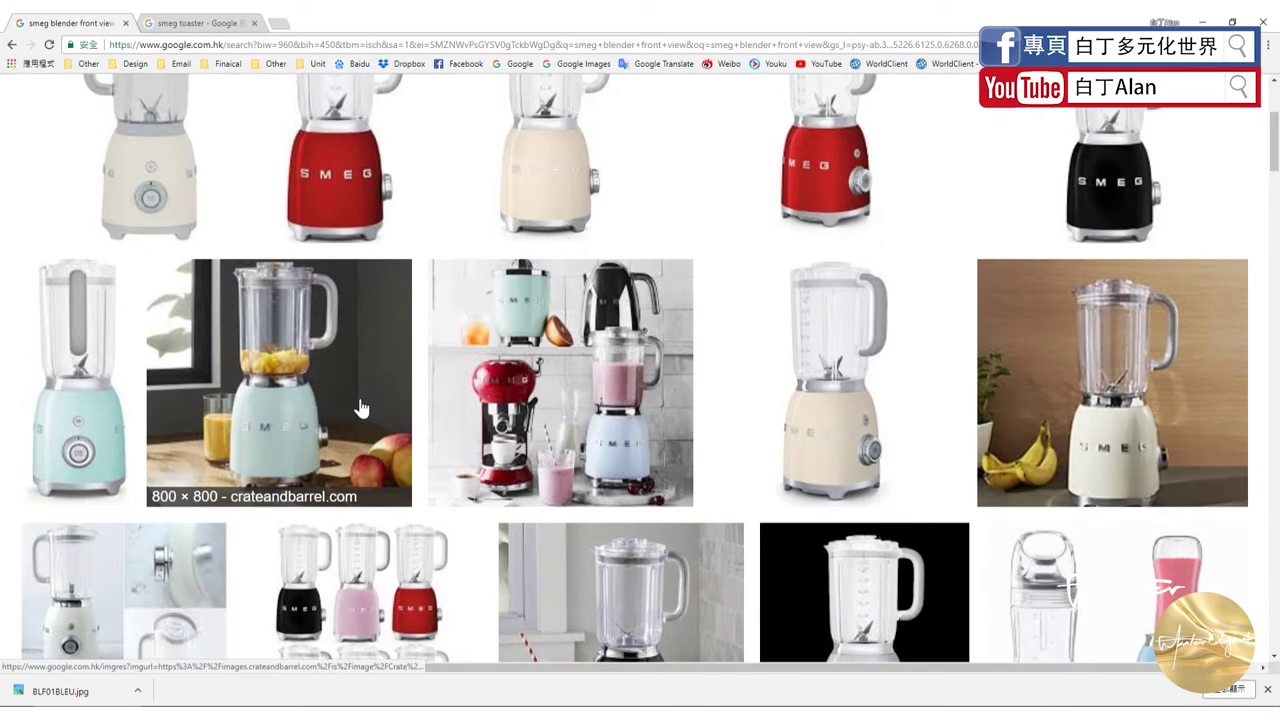
{"action": "scroll", "coordinate": [361, 408], "scroll_direction": "down", "scroll_amount": 2}
{"action": "scroll", "coordinate": [361, 408], "scroll_direction": "down", "scroll_amount": 1}
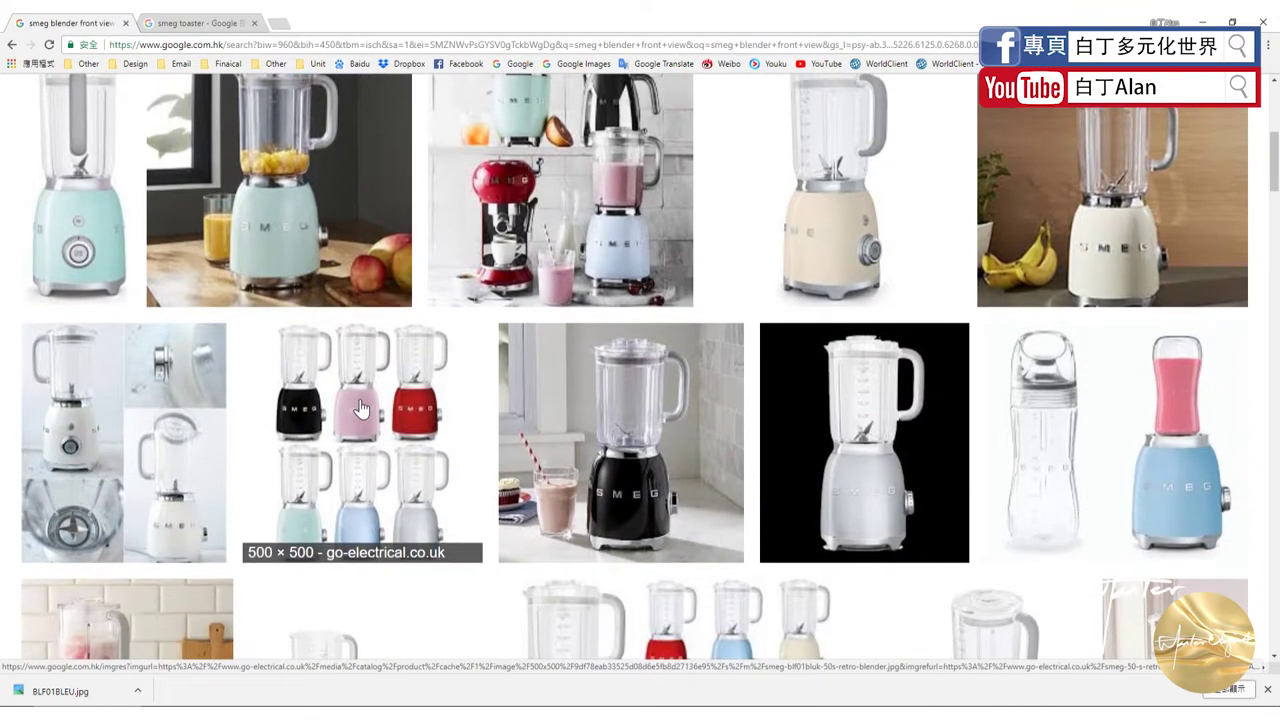
{"action": "scroll", "coordinate": [361, 408], "scroll_direction": "up", "scroll_amount": 2}
{"action": "scroll", "coordinate": [191, 306], "scroll_direction": "up", "scroll_amount": 2}
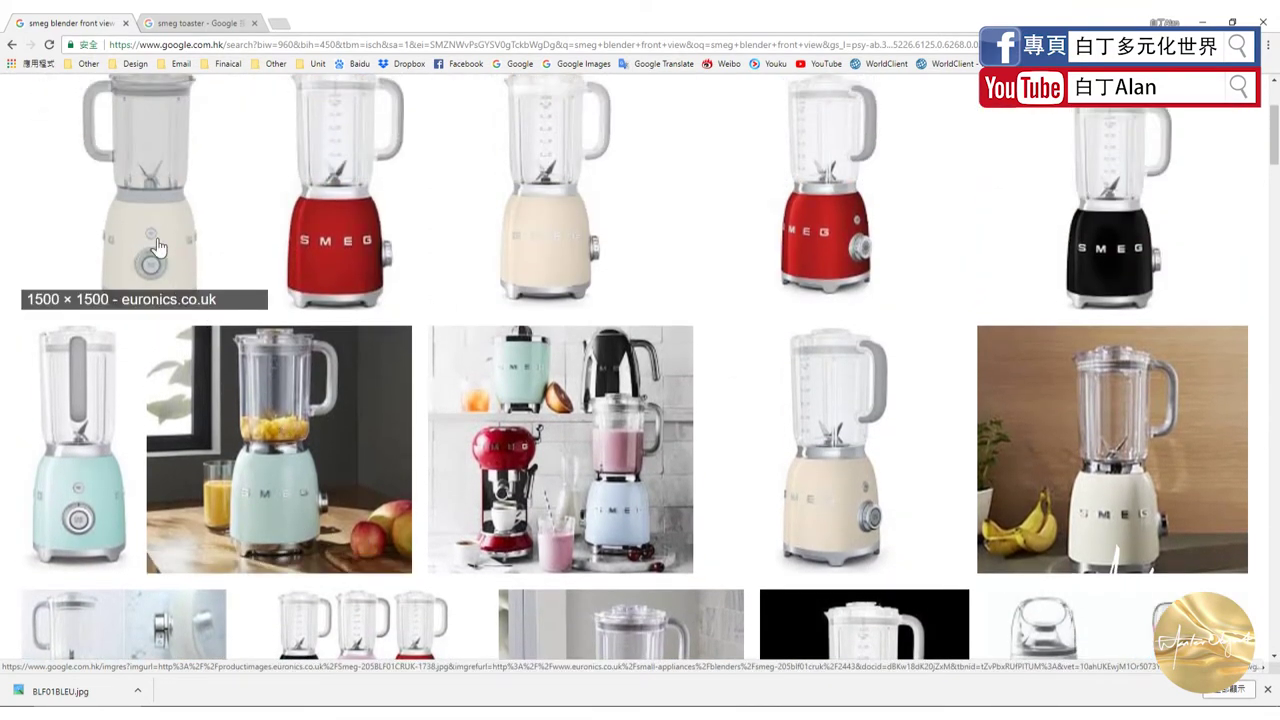
Compare the Smeg toaster results with the blender front-view results
{"action": "left_click", "coordinate": [200, 22]}
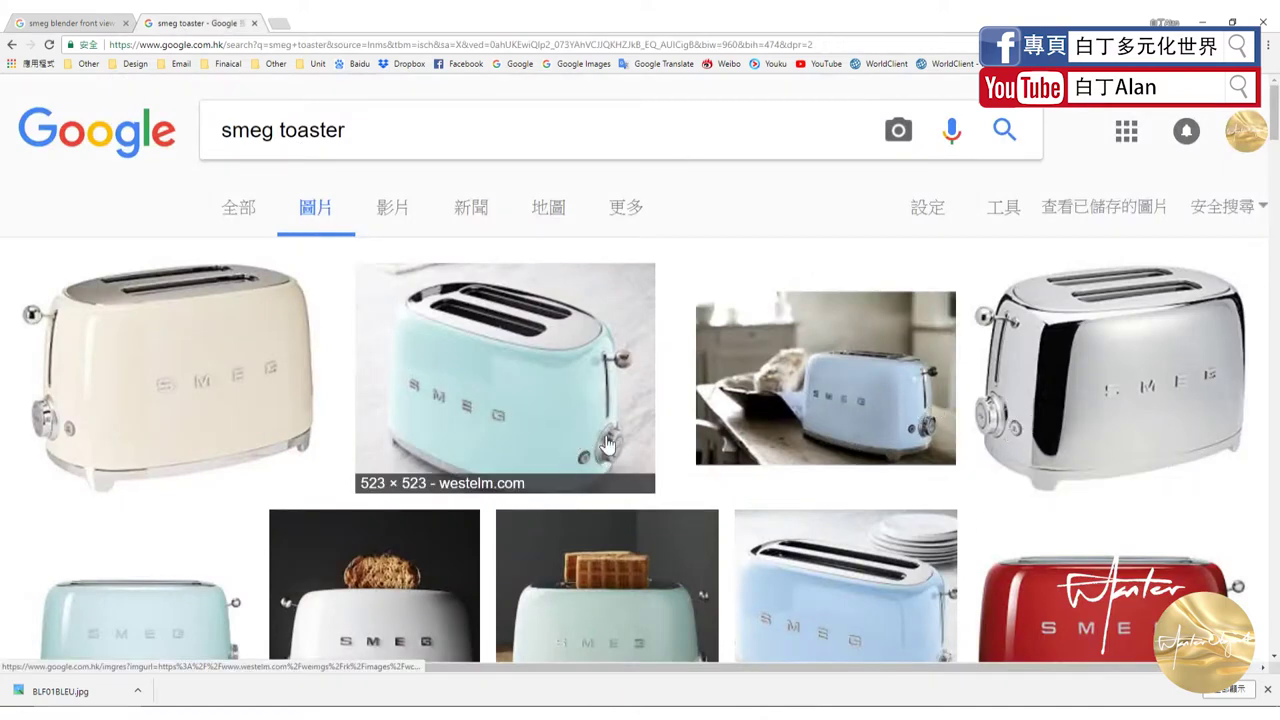
{"action": "left_click", "coordinate": [96, 24]}
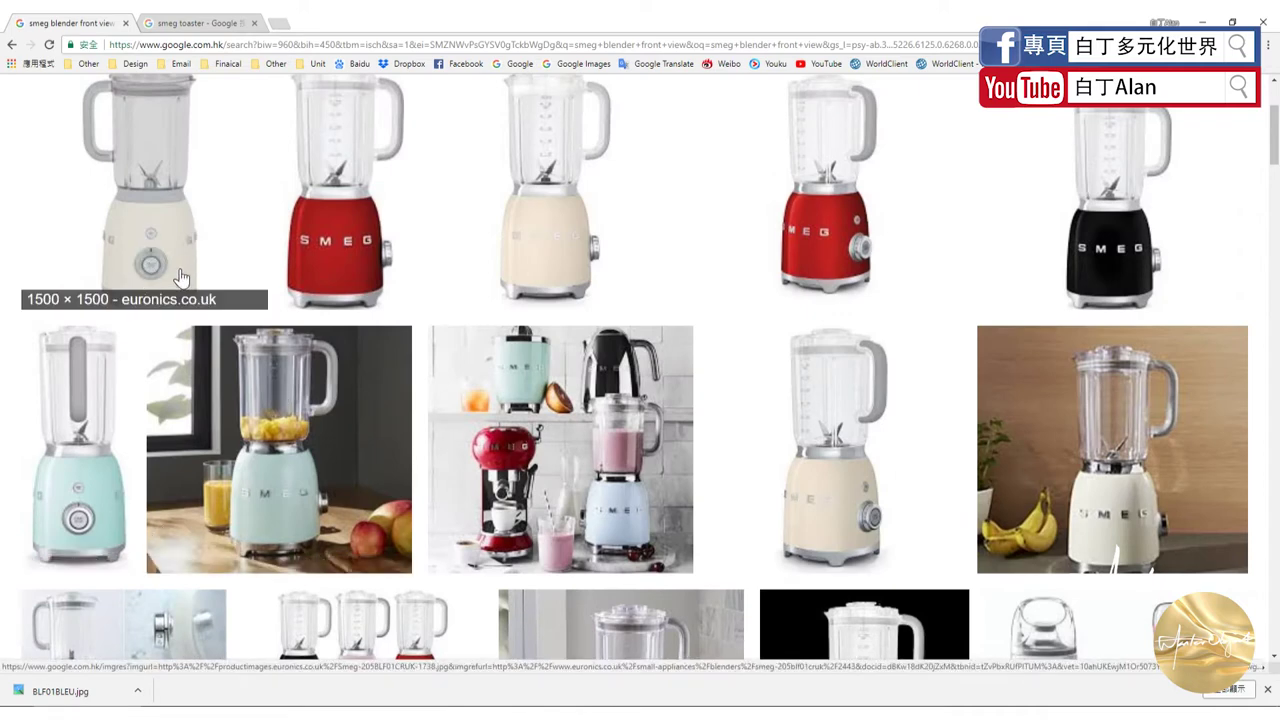
{"action": "left_click", "coordinate": [207, 20]}
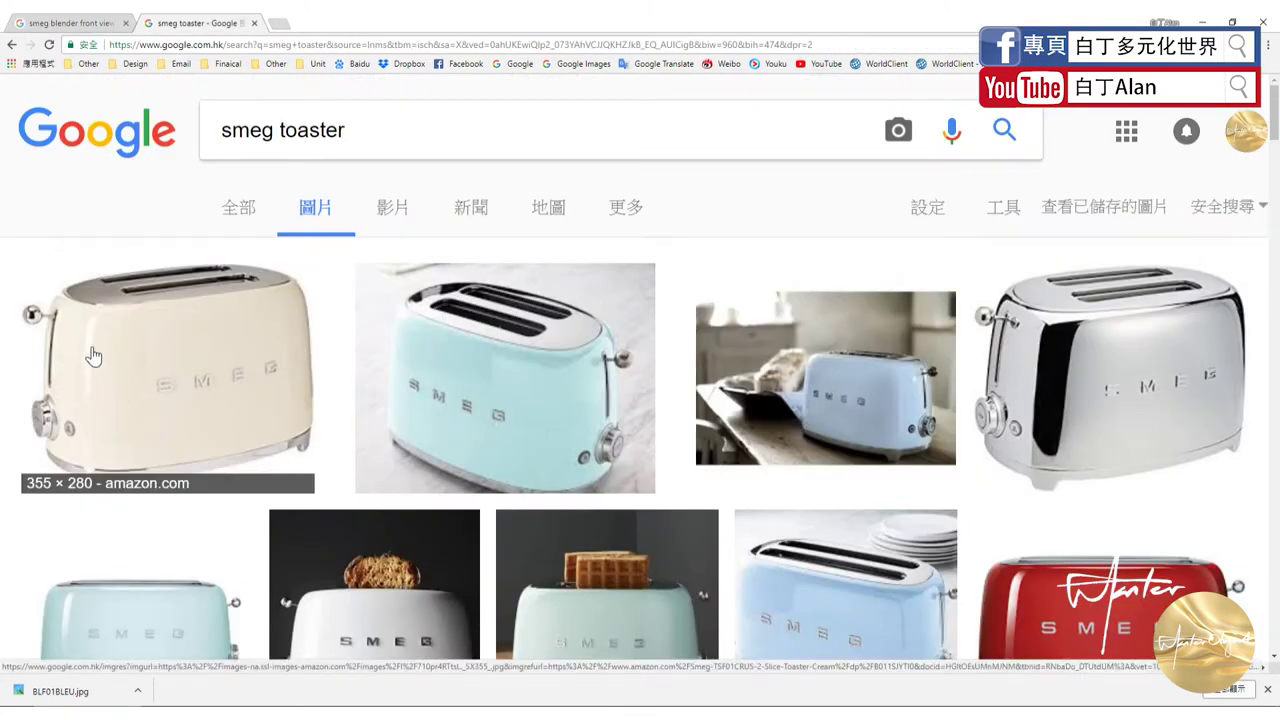
{"action": "left_click", "coordinate": [84, 24]}
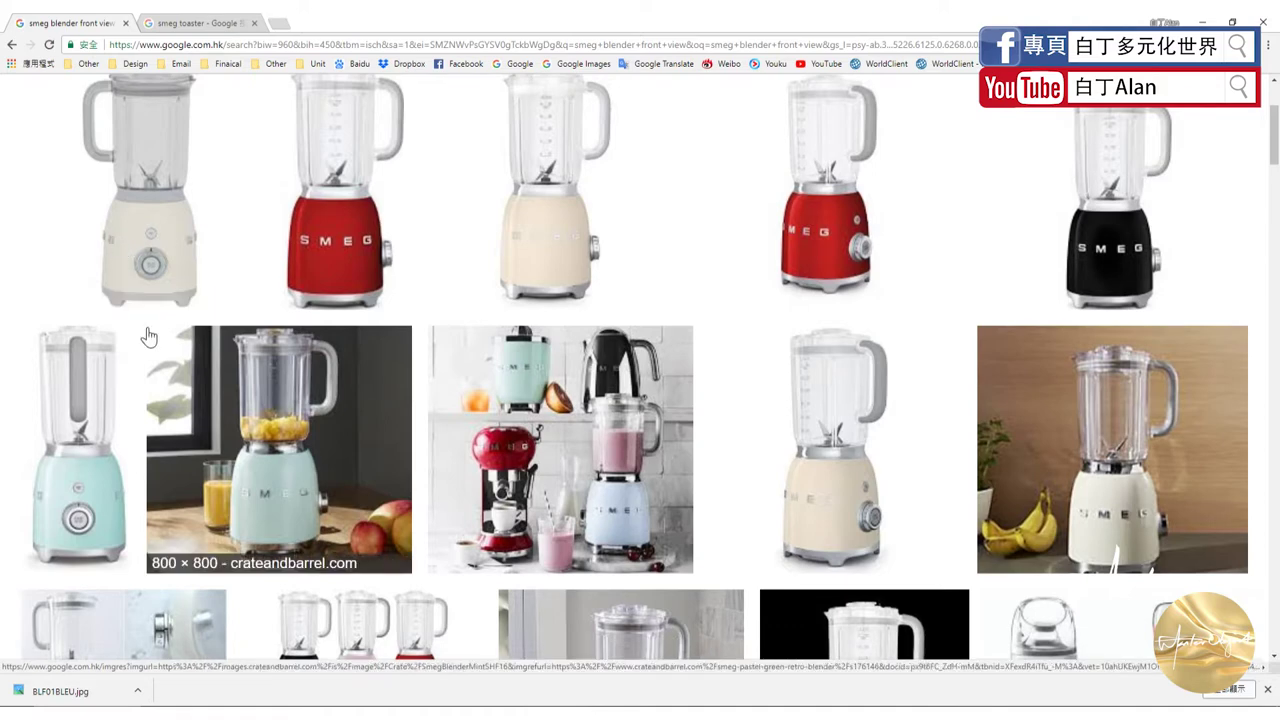
{"action": "scroll", "coordinate": [152, 337], "scroll_direction": "down", "scroll_amount": 3}
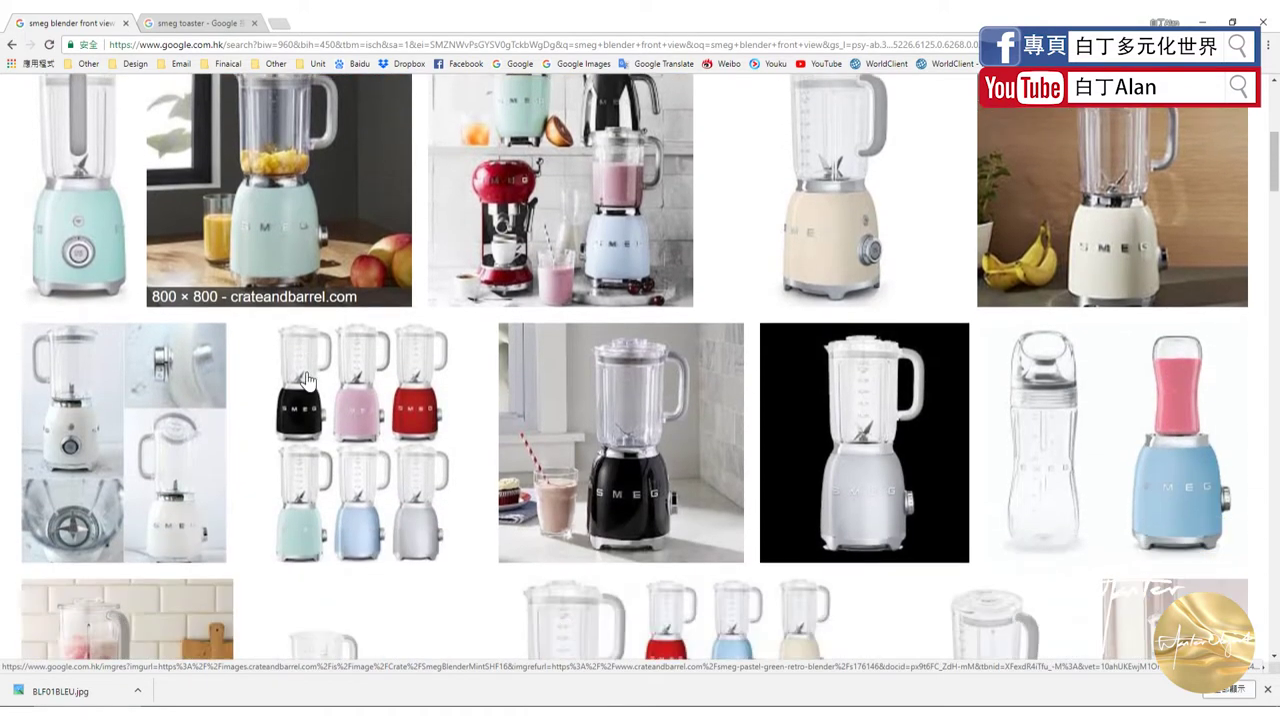
{"action": "scroll", "coordinate": [321, 405], "scroll_direction": "down", "scroll_amount": 2}
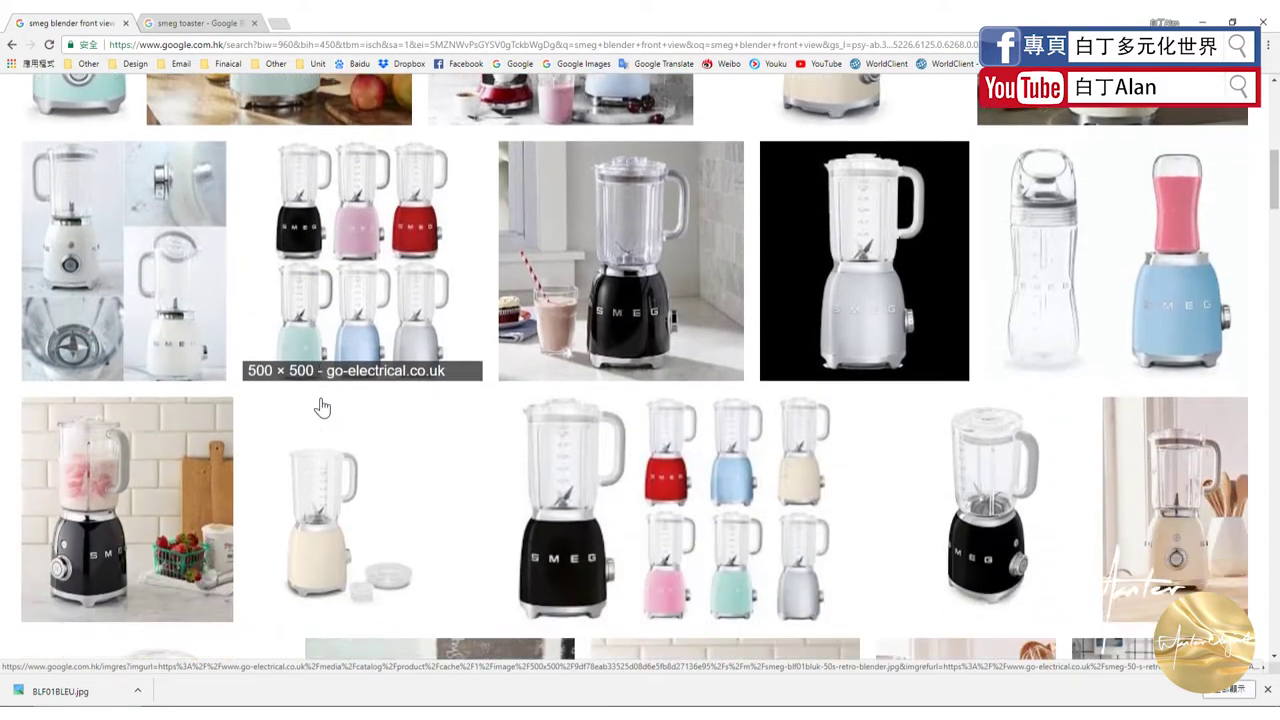
{"action": "scroll", "coordinate": [314, 402], "scroll_direction": "up", "scroll_amount": 2}
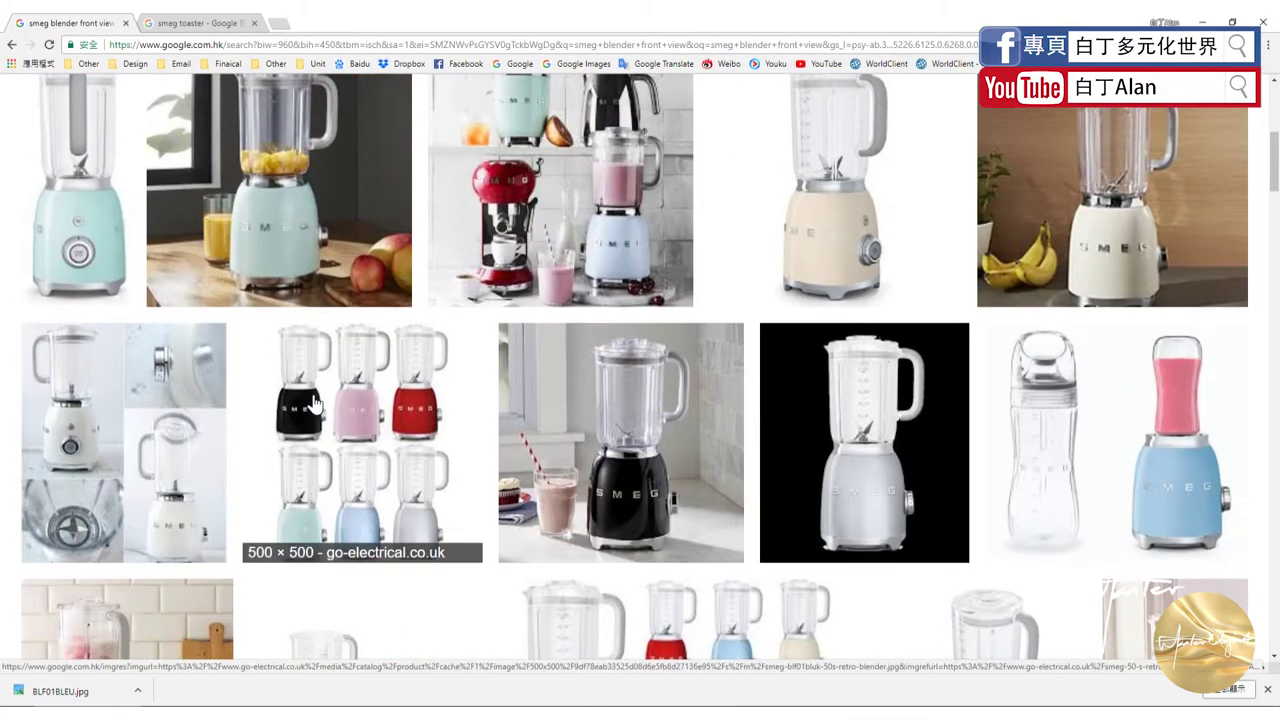
{"action": "scroll", "coordinate": [370, 414], "scroll_direction": "up", "scroll_amount": 2}
{"action": "scroll", "coordinate": [369, 414], "scroll_direction": "up", "scroll_amount": 2}
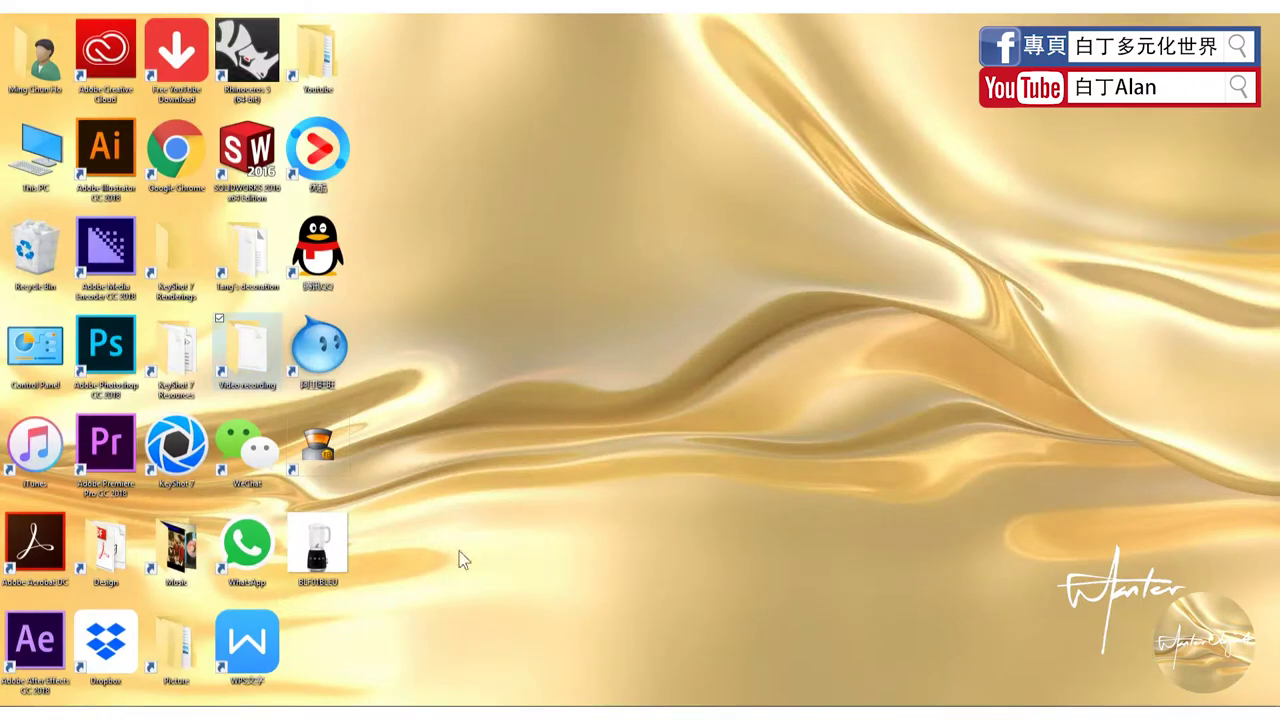
Save the cream blender front-view image to the desktop and close the preview
{"action": "double_click", "coordinate": [320, 545]}
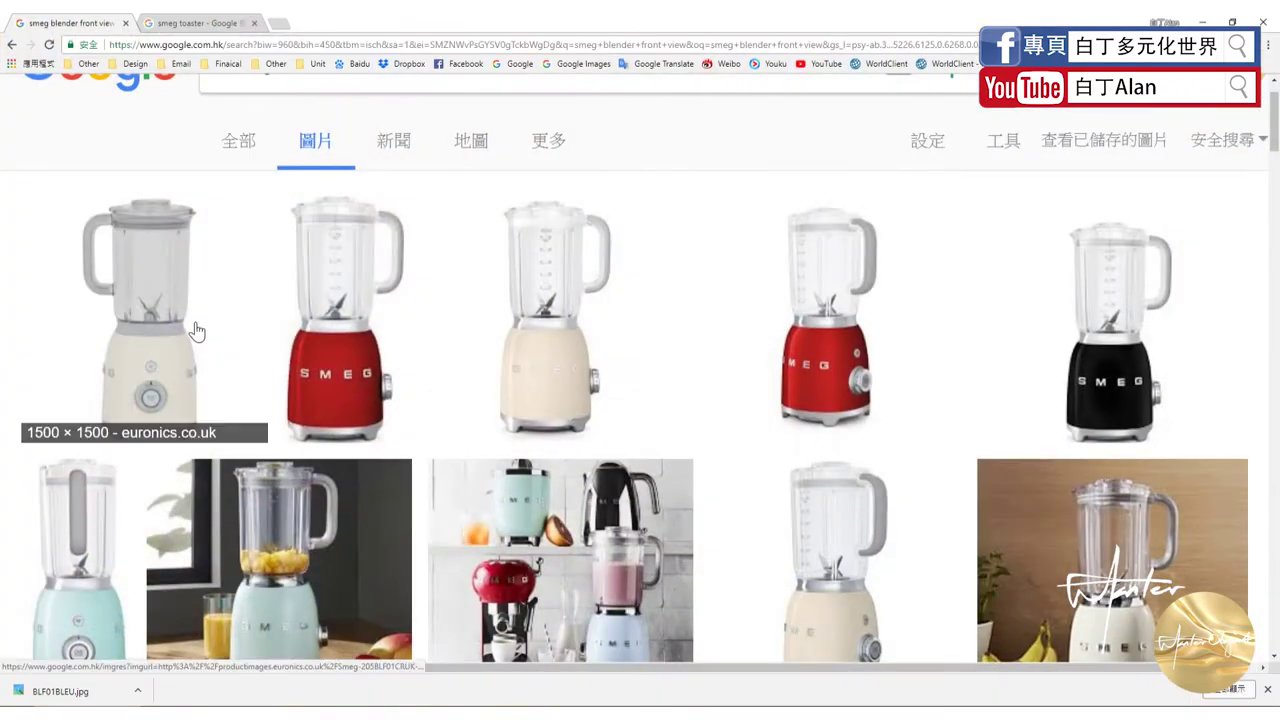
{"action": "left_click", "coordinate": [197, 330]}
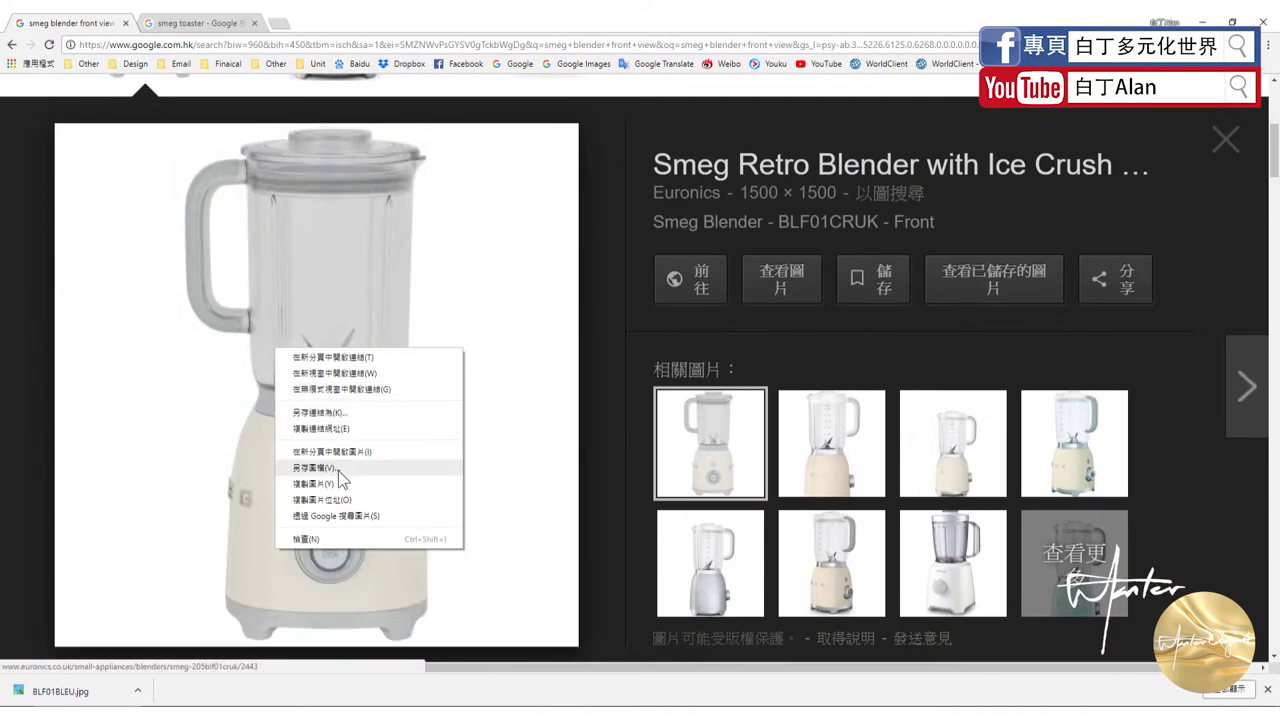
{"action": "left_click", "coordinate": [340, 469]}
{"action": "left_click", "coordinate": [527, 352]}
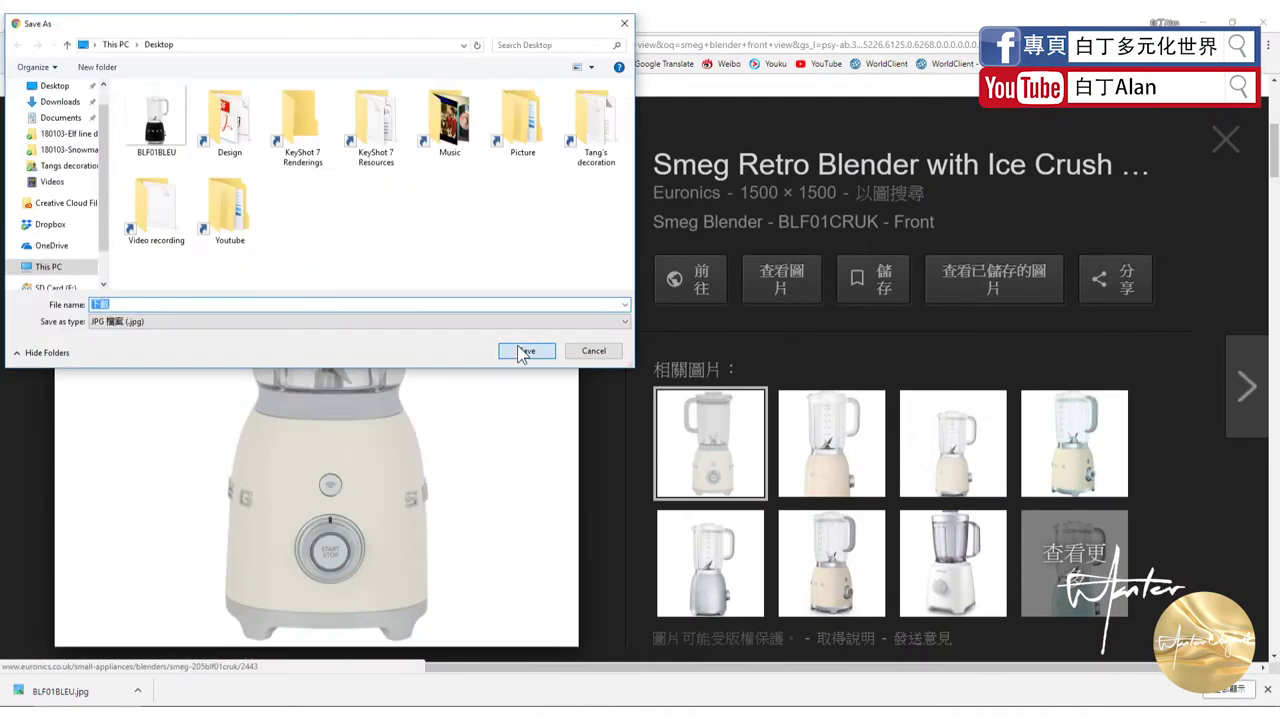
{"action": "left_click", "coordinate": [1228, 163]}
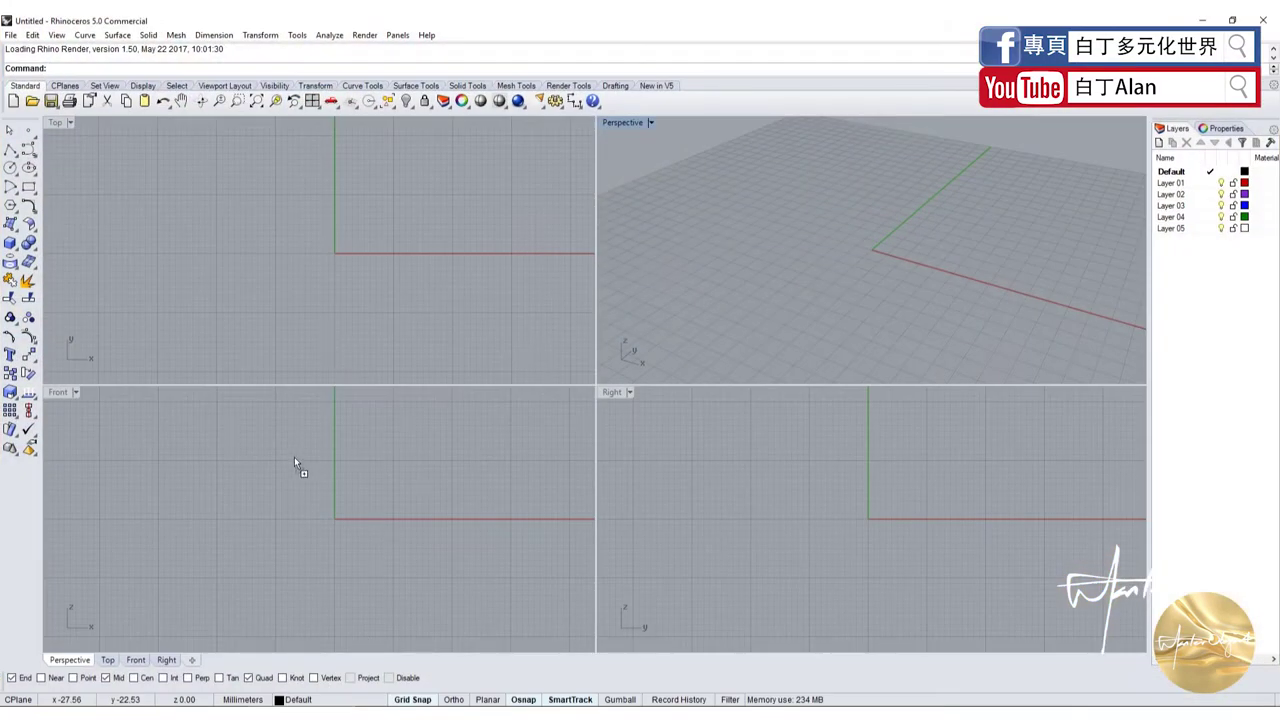
Place the cream blender JPG as a Front-view picture frame with its first corner at the origin
{"action": "left_click_drag", "start_coordinate": [294, 459], "coordinate": [299, 487]}
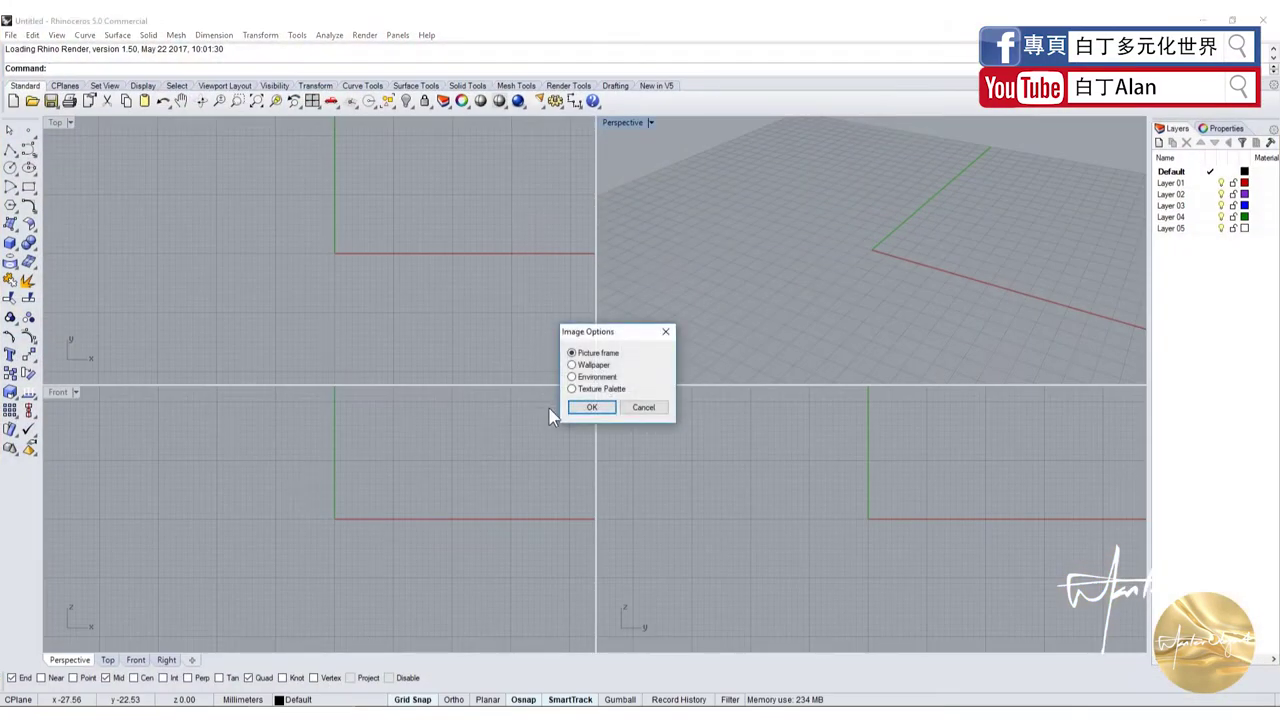
{"action": "left_click", "coordinate": [588, 410]}
{"action": "right_click_drag", "start_coordinate": [349, 513], "coordinate": [330, 524]}
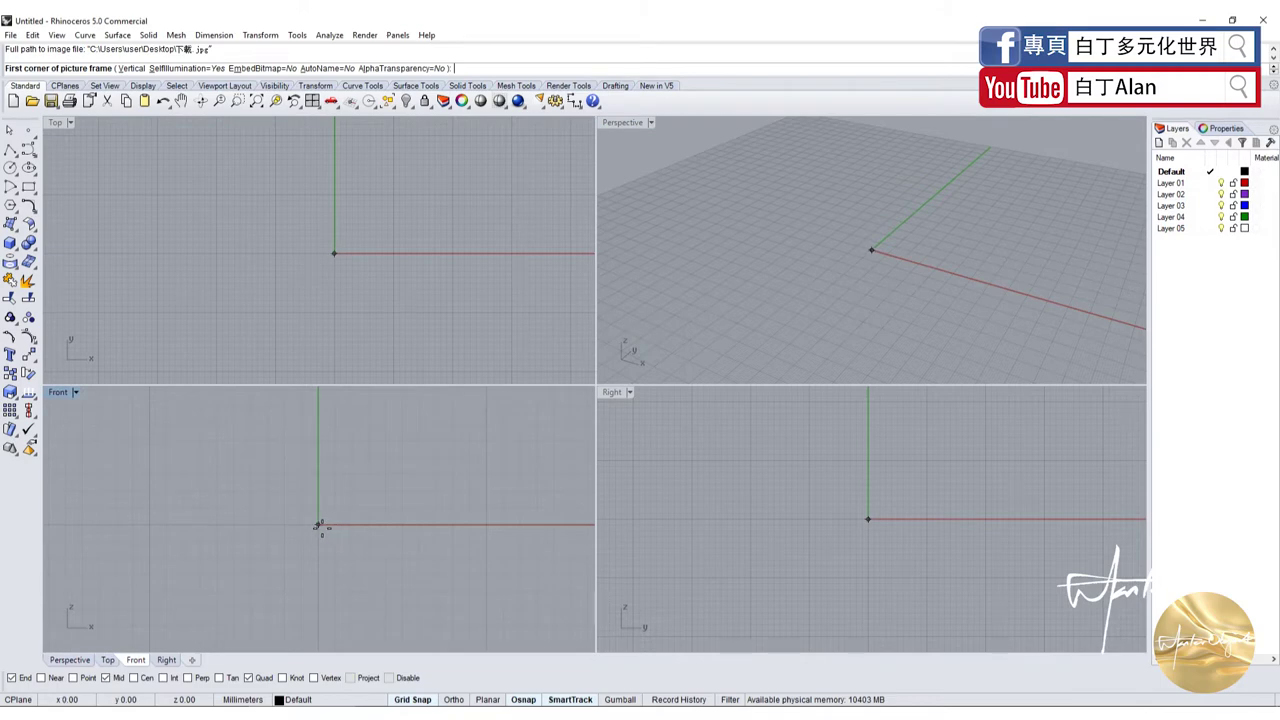
{"action": "left_click", "coordinate": [318, 524]}
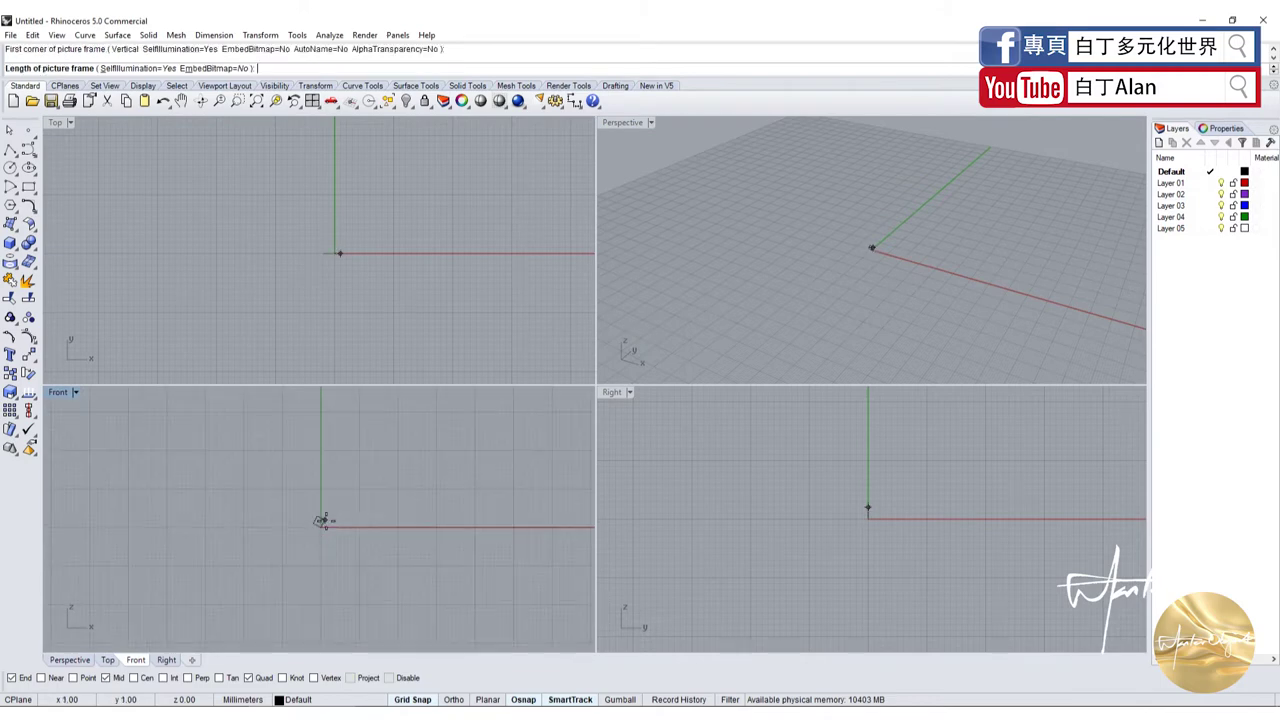
{"action": "left_click", "coordinate": [513, 527]}
{"action": "right_click_drag", "start_coordinate": [433, 529], "coordinate": [349, 535]}
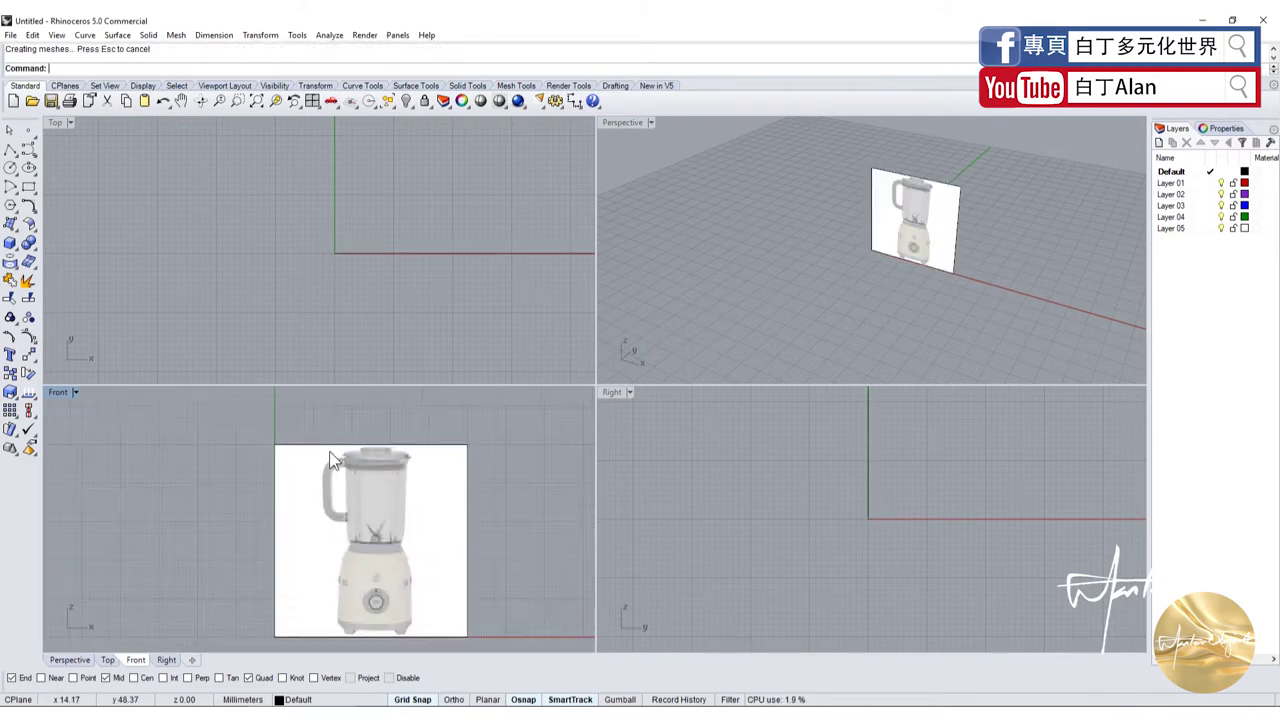
{"action": "left_click", "coordinate": [10, 149]}
{"action": "double_click", "coordinate": [63, 393]}
Draw a horizontal polyline across the blender's base in the Front view
{"action": "scroll", "coordinate": [686, 491], "scroll_direction": "up", "scroll_amount": 3}
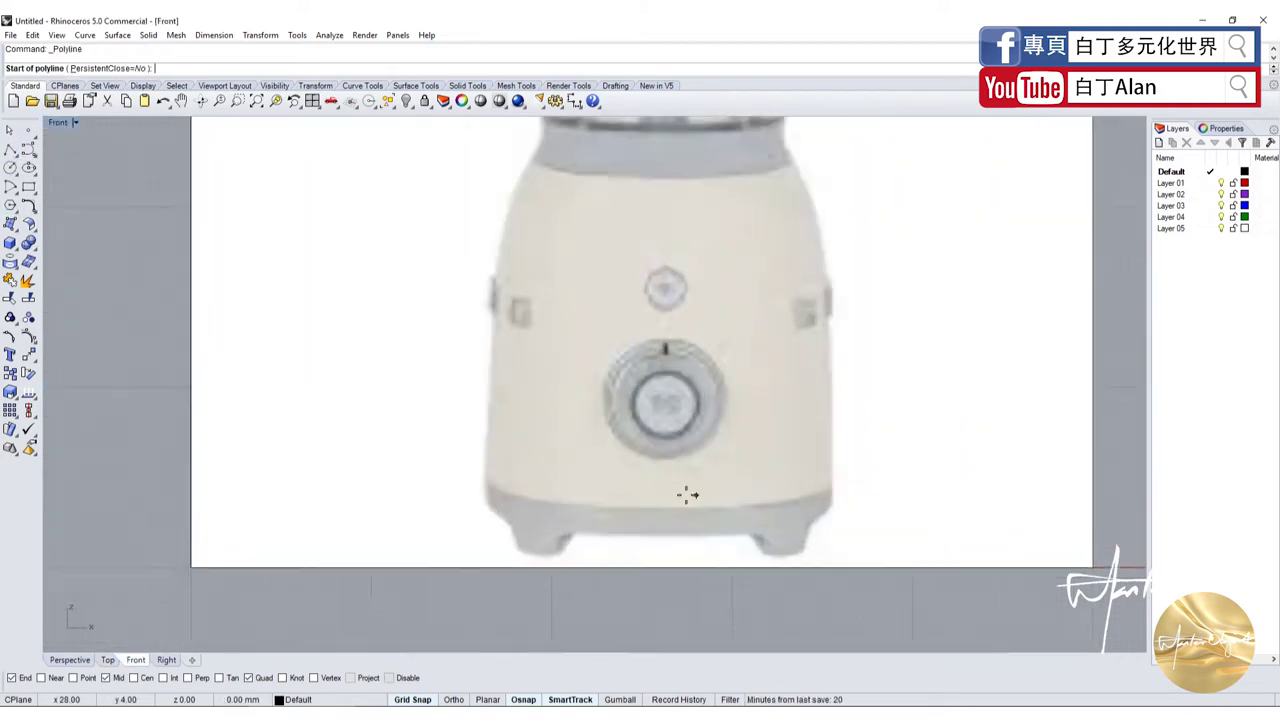
{"action": "scroll", "coordinate": [451, 478], "scroll_direction": "up", "scroll_amount": 1}
{"action": "left_click", "coordinate": [433, 473]}
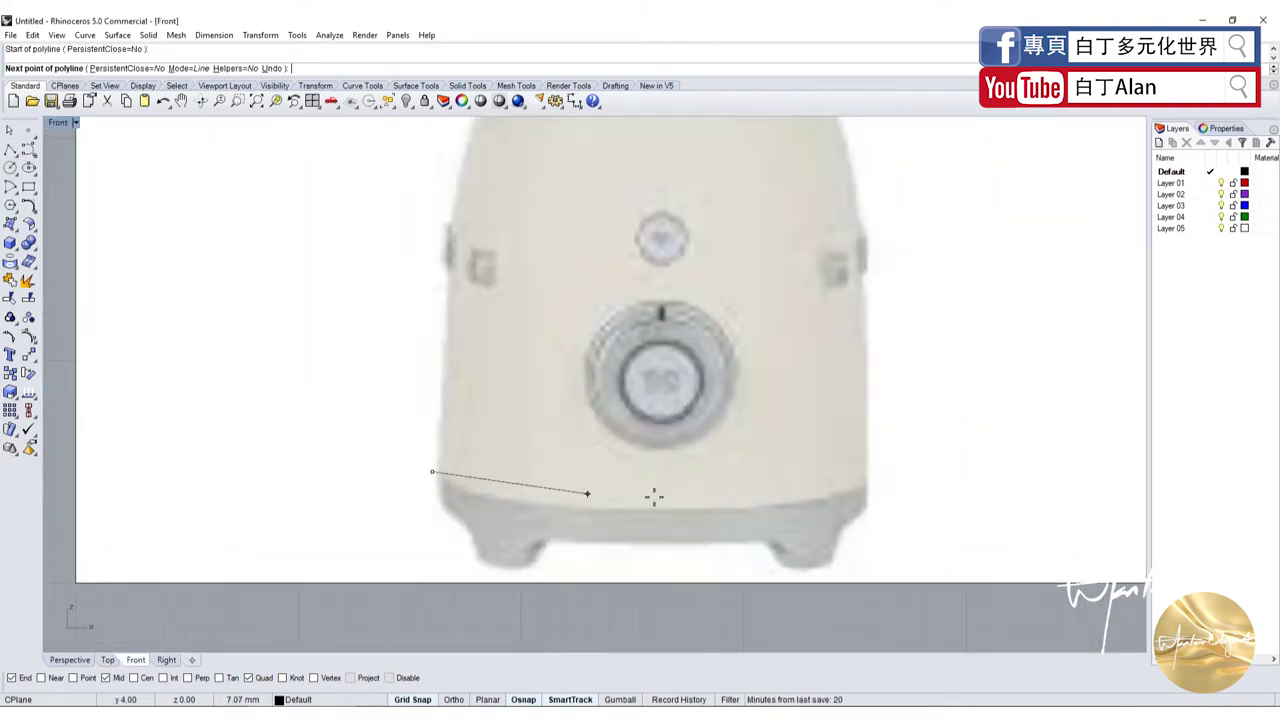
{"action": "left_click", "coordinate": [868, 487]}
{"action": "key", "text": "Return"}
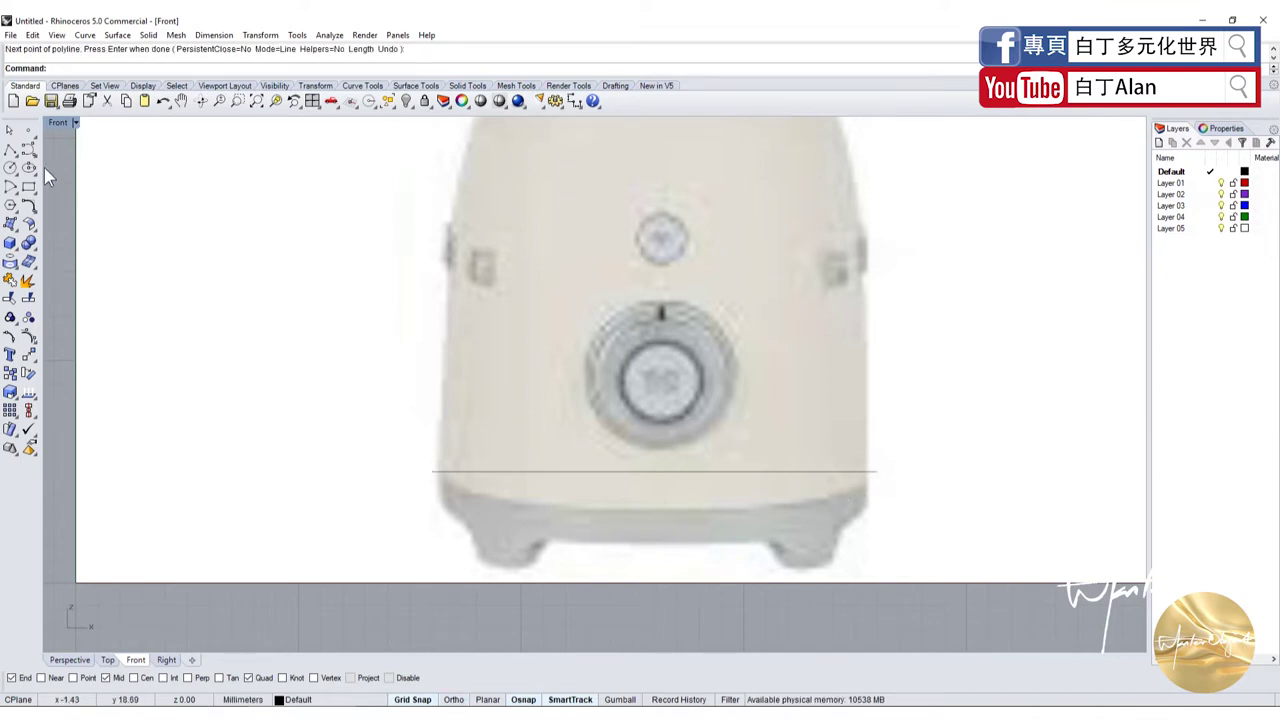
Restore the four viewports, select the reference picture surface, and lock it
{"action": "double_click", "coordinate": [55, 123]}
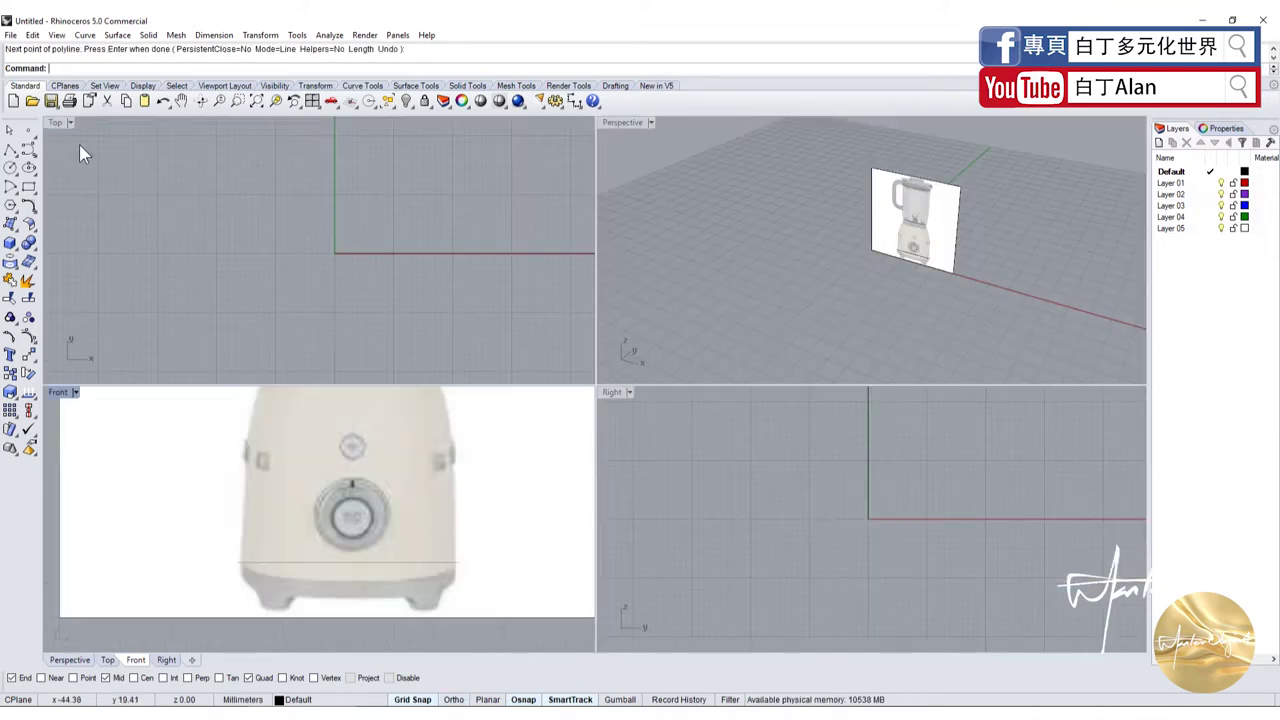
{"action": "left_click", "coordinate": [315, 270]}
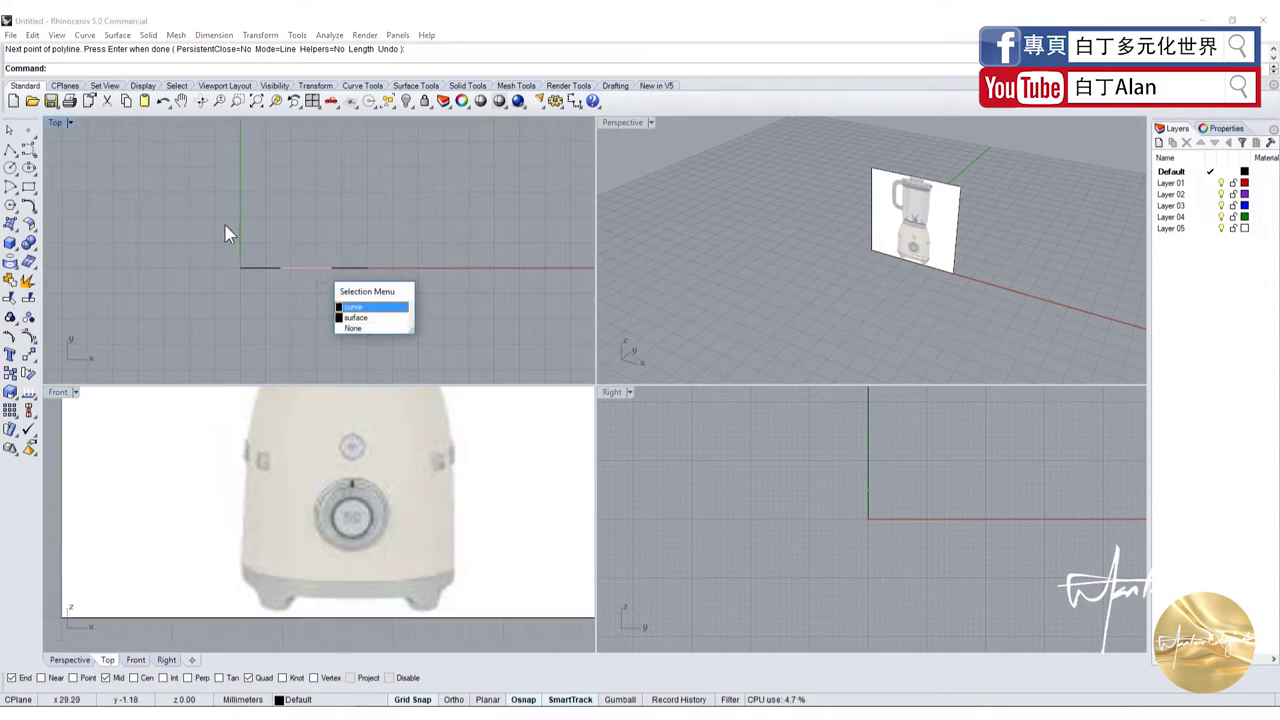
{"action": "left_click", "coordinate": [362, 320]}
{"action": "scroll", "coordinate": [283, 286], "scroll_direction": "up", "scroll_amount": 1}
{"action": "left_click", "coordinate": [466, 604]}
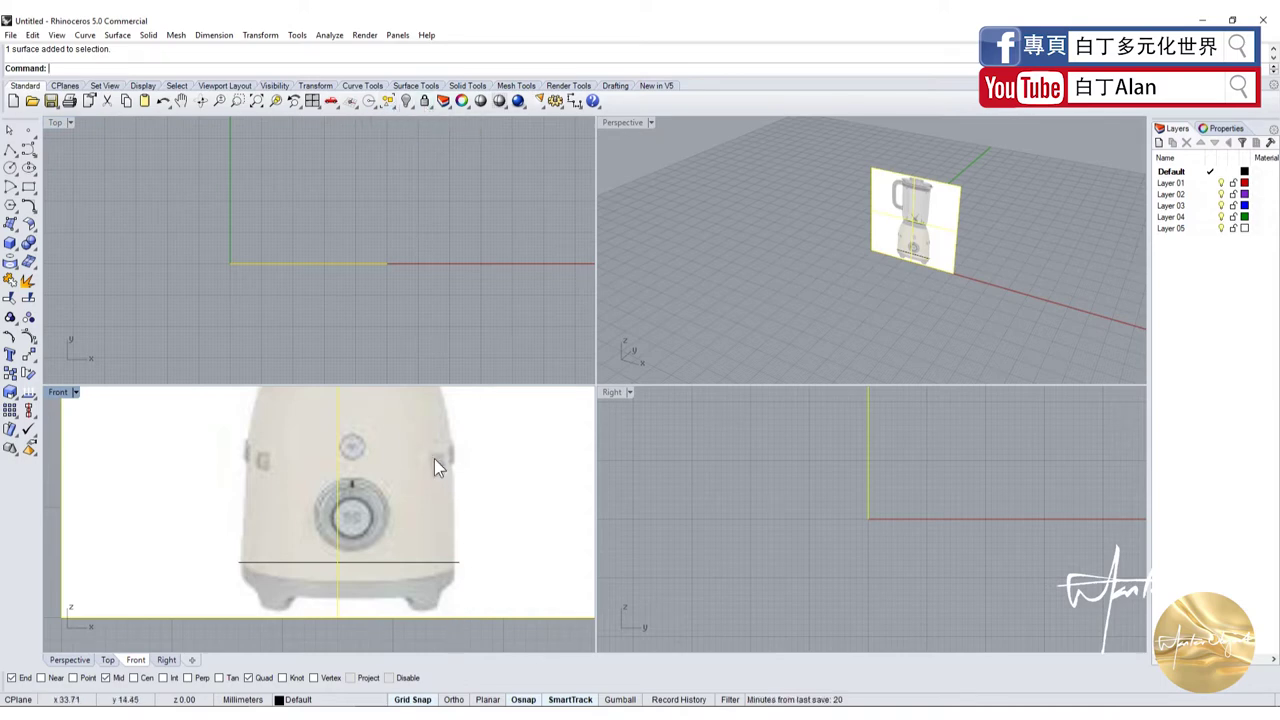
{"action": "left_click", "coordinate": [944, 224]}
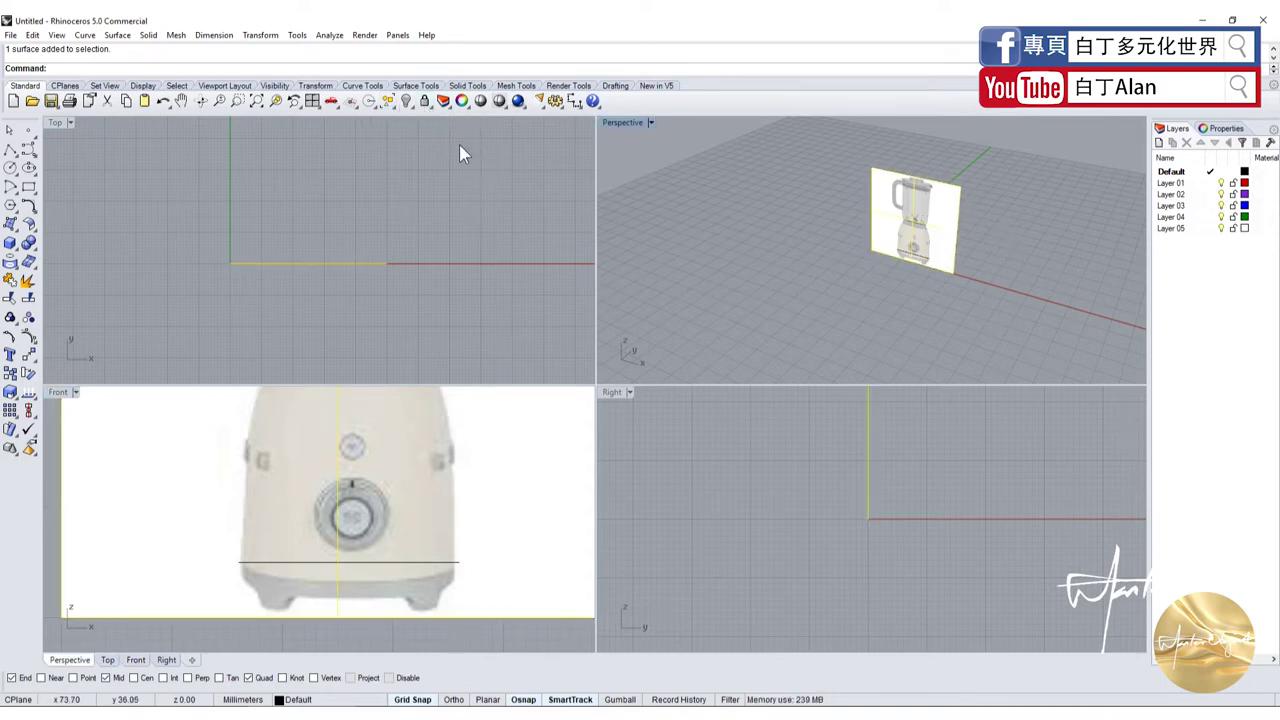
{"action": "left_click", "coordinate": [425, 104]}
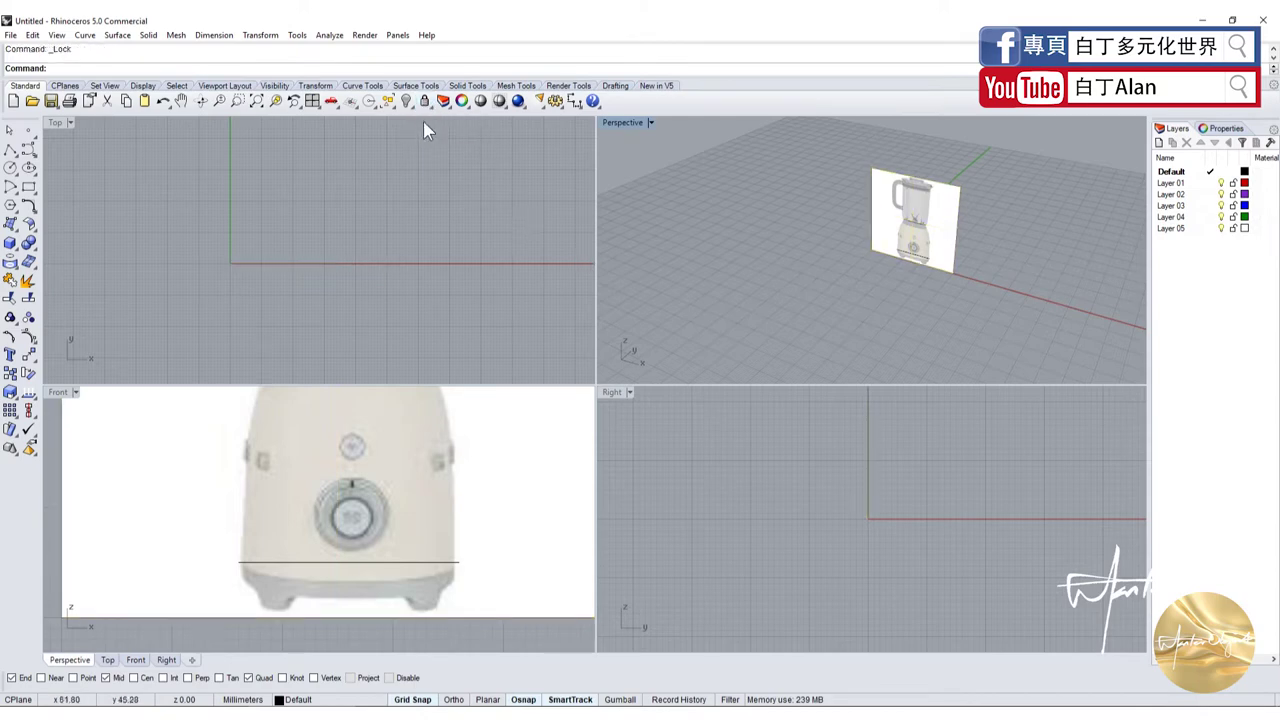
{"action": "left_click", "coordinate": [902, 265]}
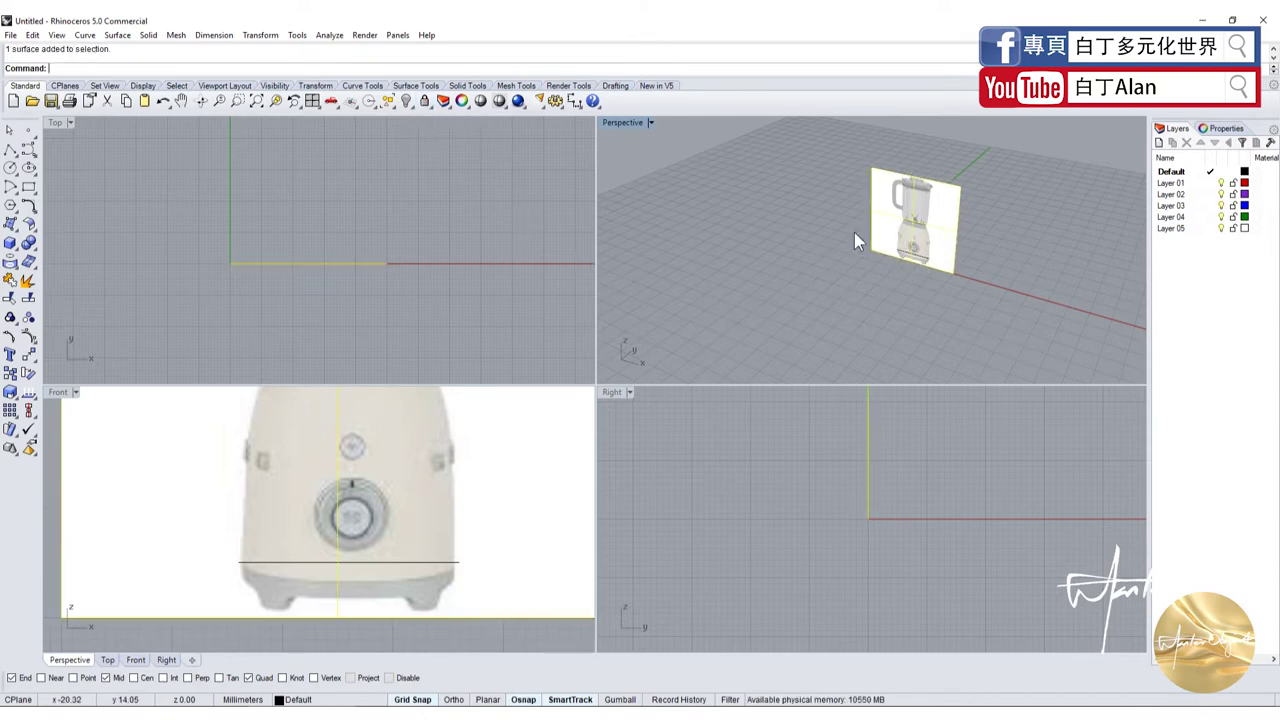
{"action": "left_click", "coordinate": [425, 104]}
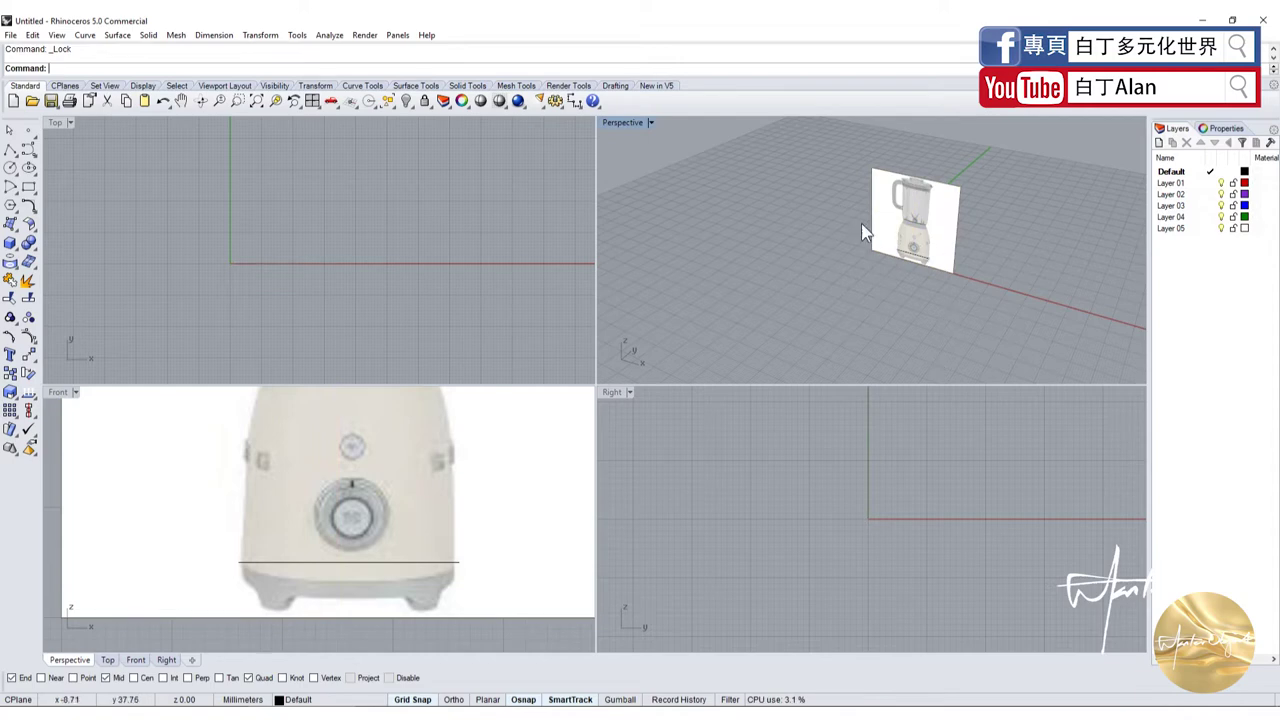
{"action": "left_click_drag", "start_coordinate": [196, 206], "coordinate": [394, 338]}
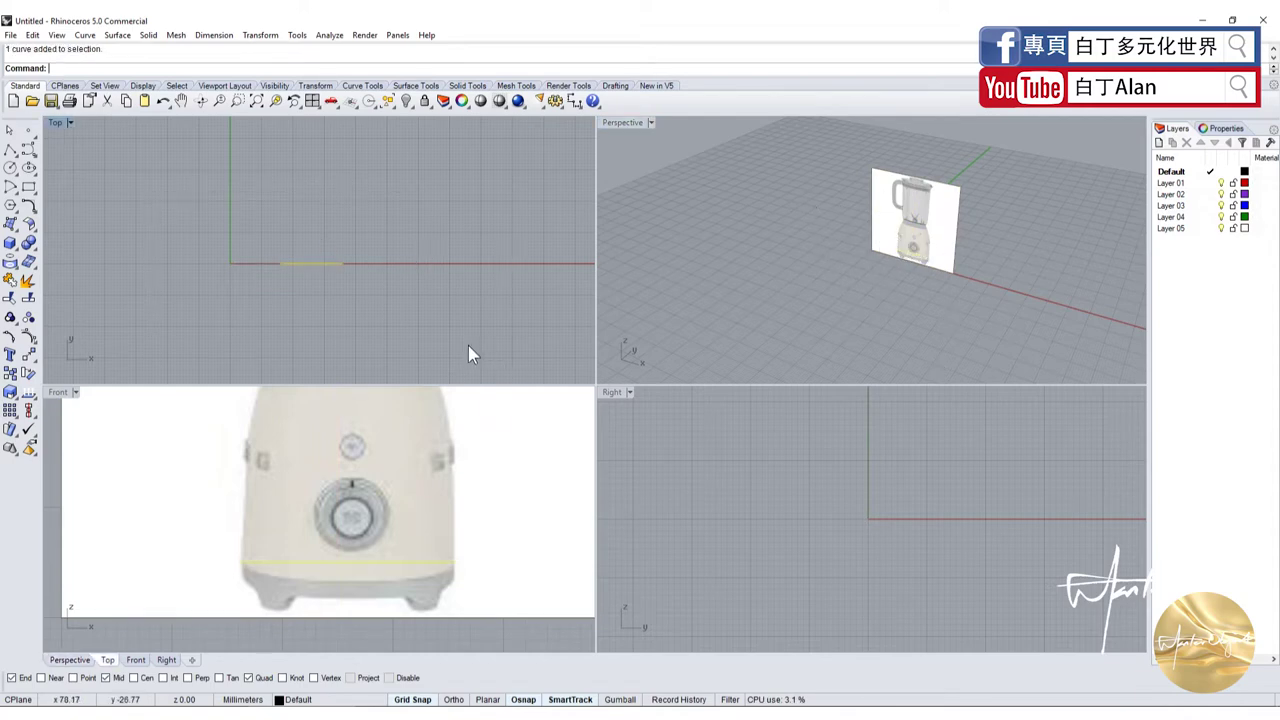
{"action": "scroll", "coordinate": [297, 265], "scroll_direction": "up", "scroll_amount": 3}
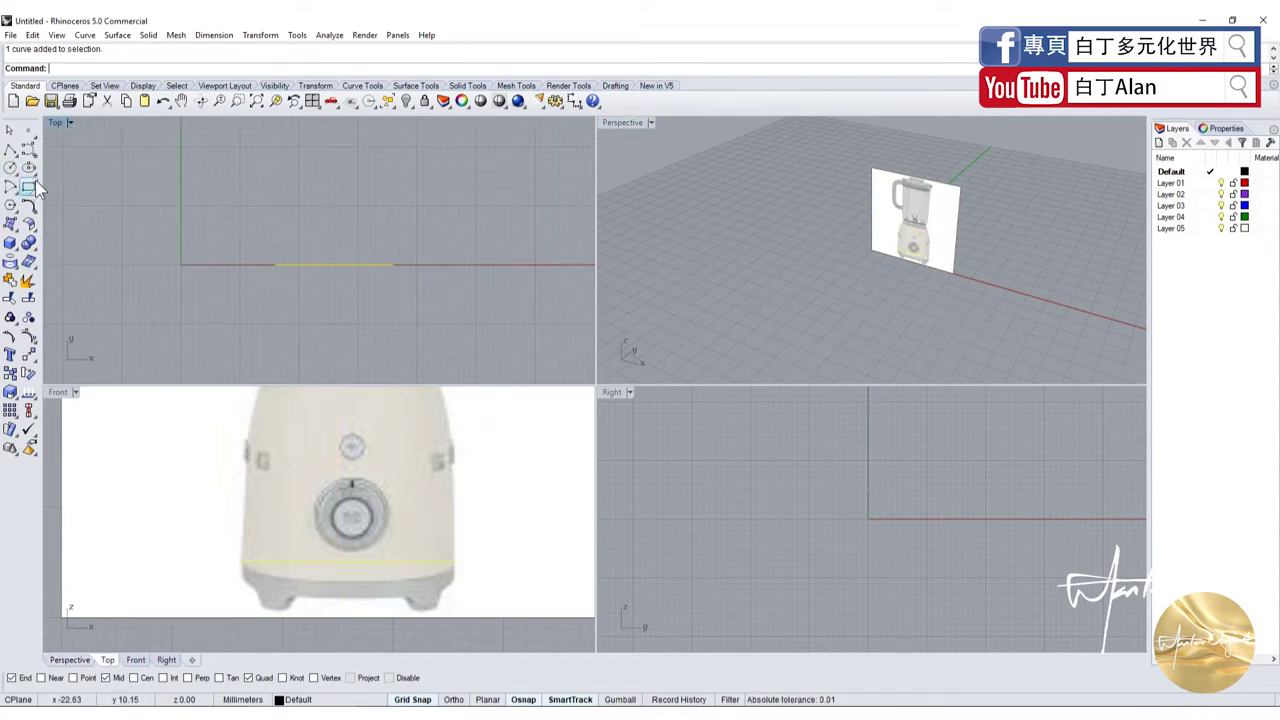
{"action": "left_click", "coordinate": [12, 150]}
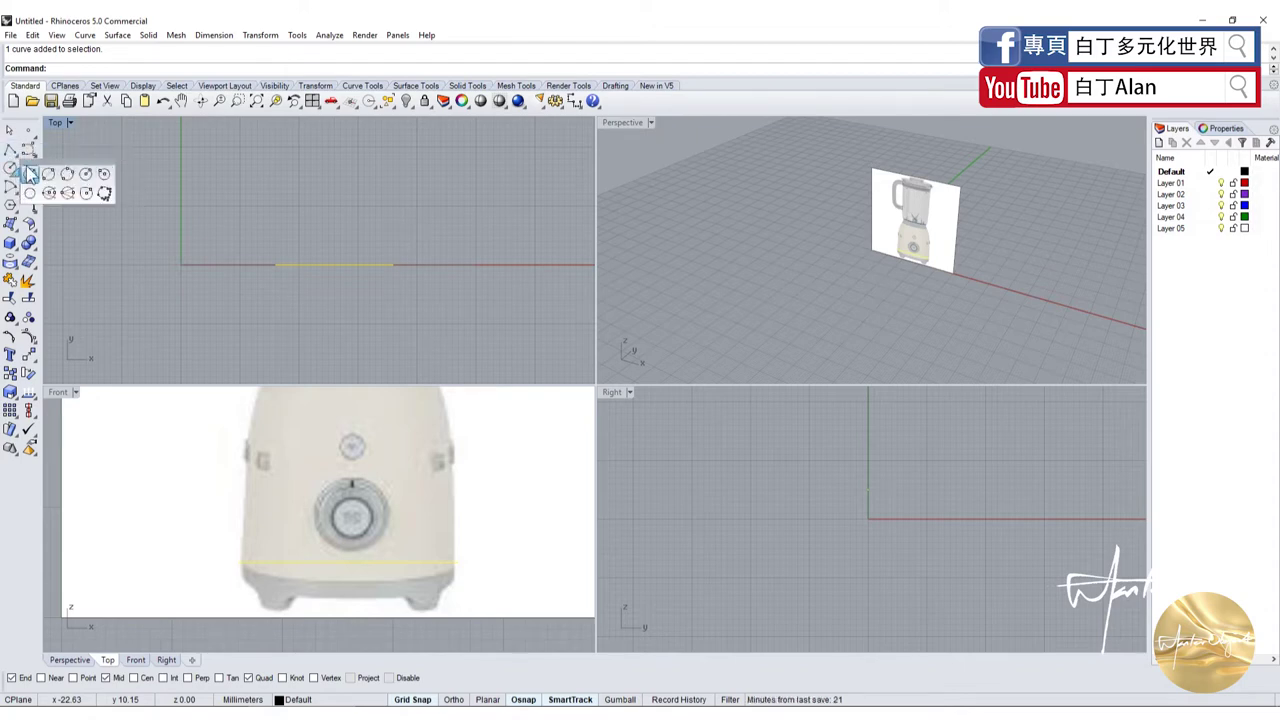
{"action": "left_click", "coordinate": [30, 152]}
{"action": "left_click", "coordinate": [30, 153]}
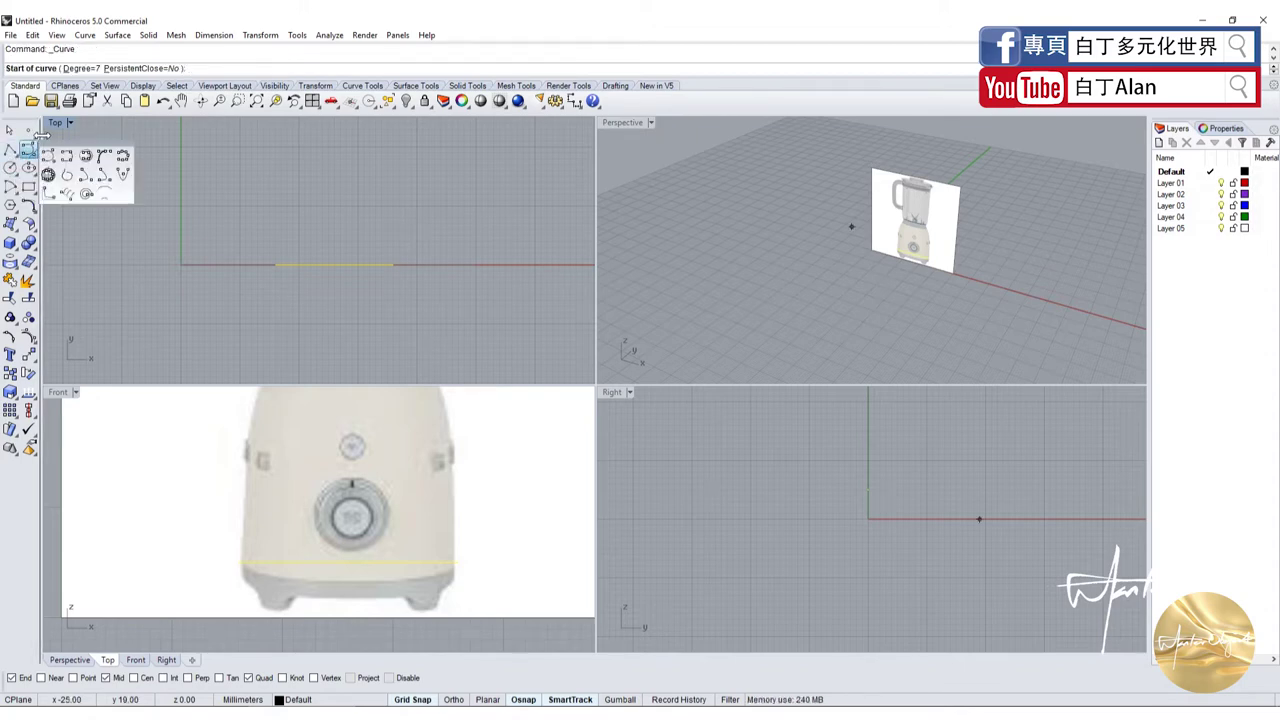
{"action": "left_click", "coordinate": [13, 190]}
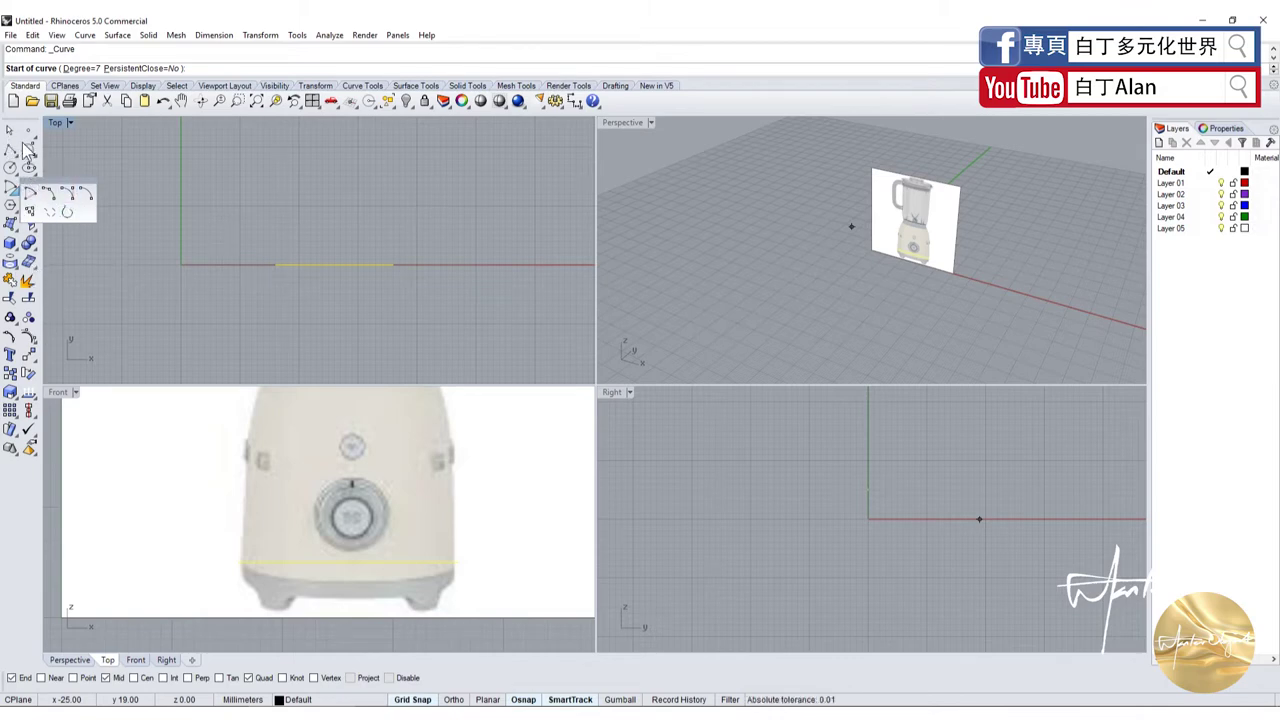
{"action": "key", "text": "Escape"}
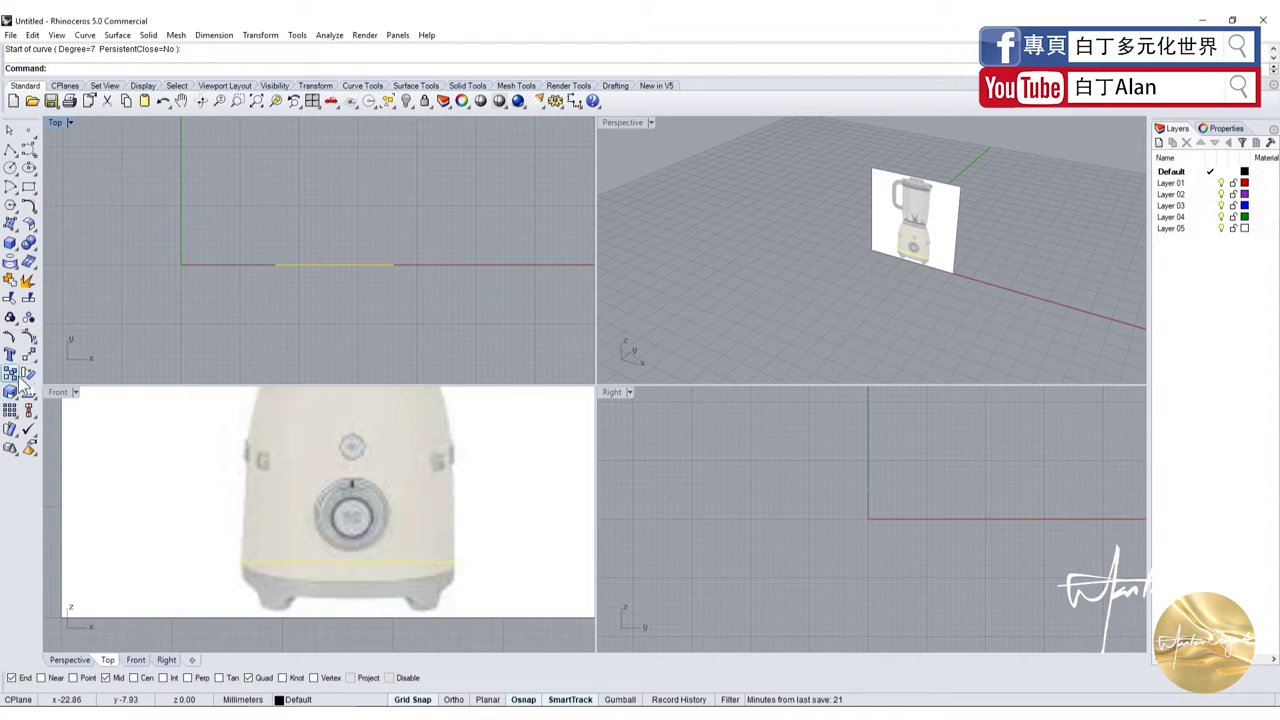
{"action": "key", "text": "ctrl+c"}
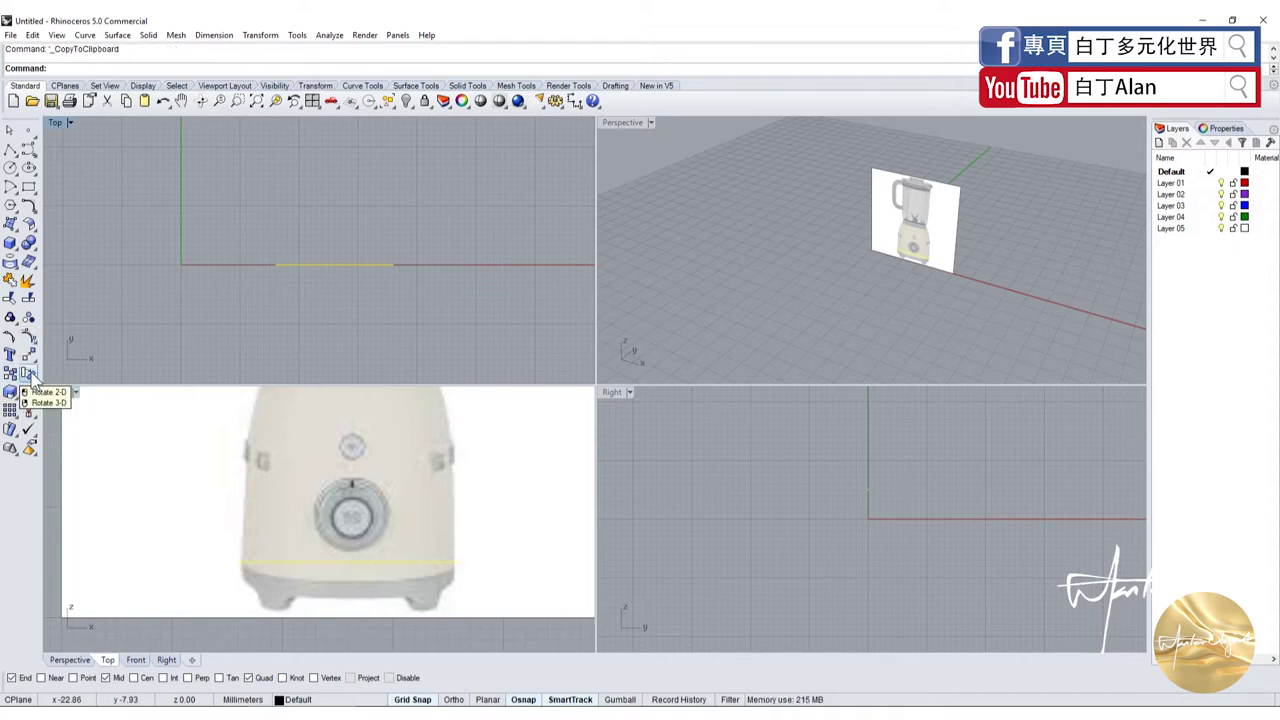
Rotate the base line 90° about its right end with Ortho on, so it points straight up
{"action": "left_click", "coordinate": [30, 375]}
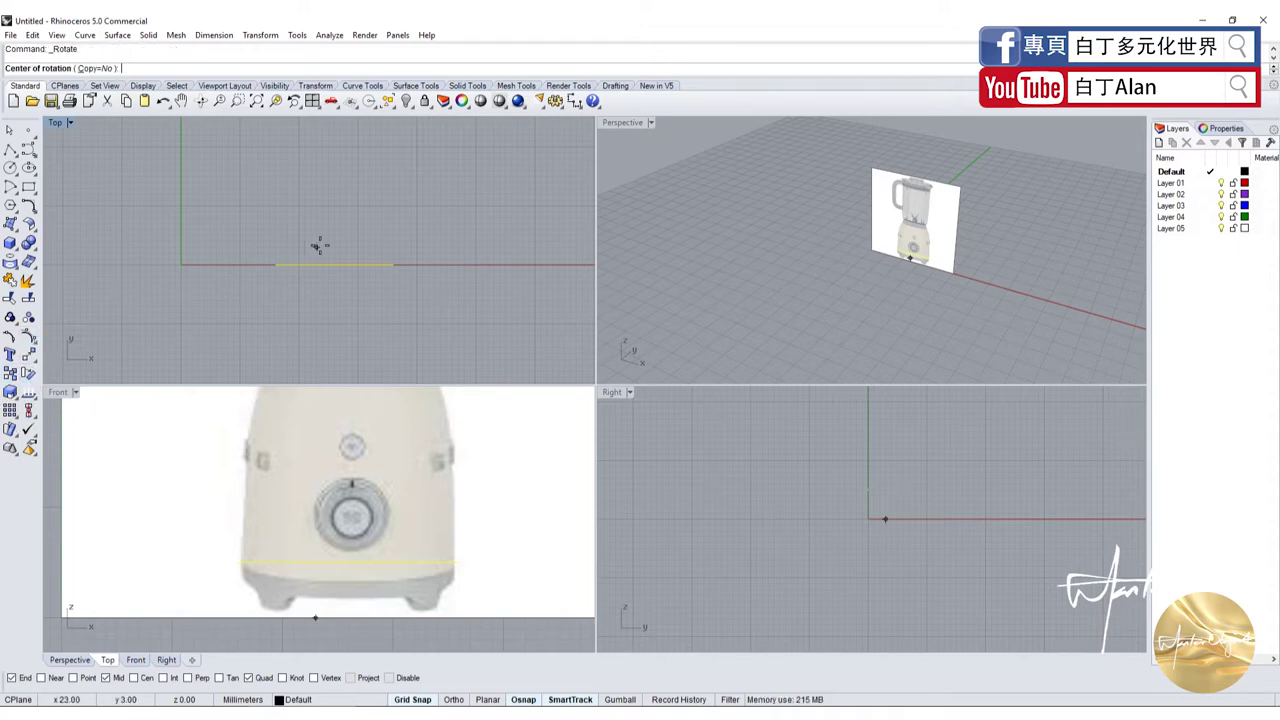
{"action": "left_click", "coordinate": [392, 262]}
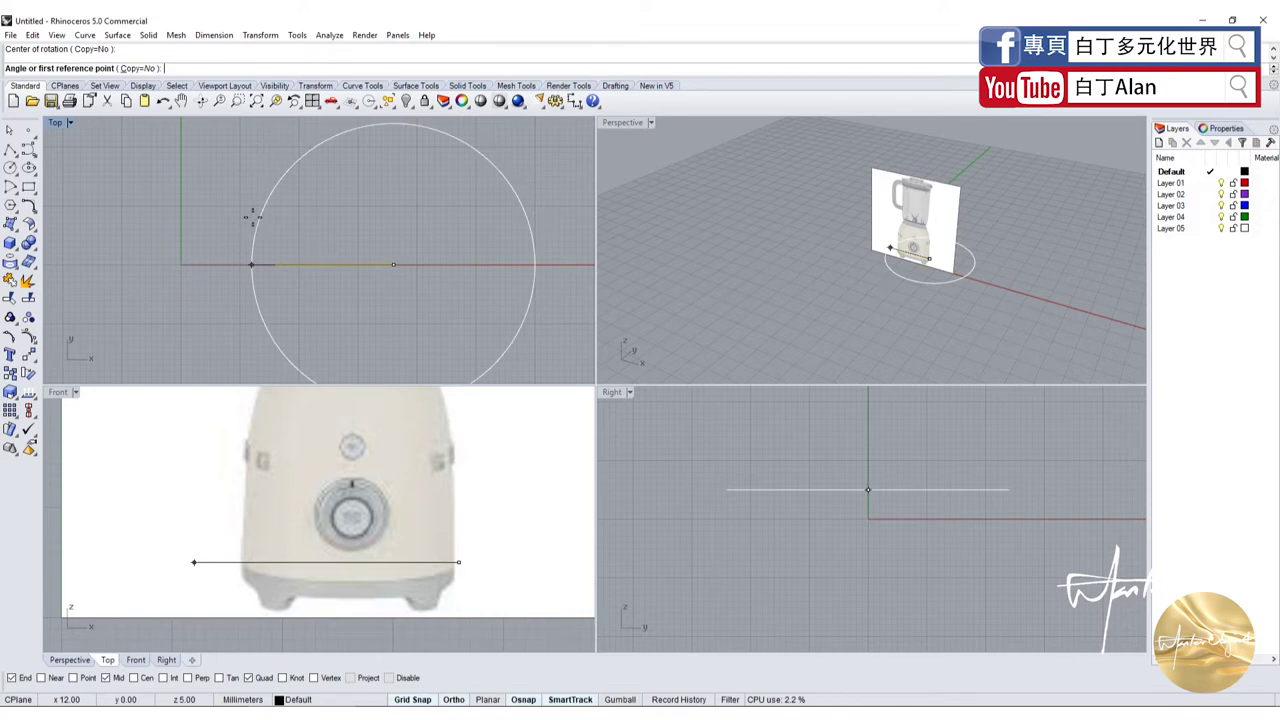
{"action": "left_click", "coordinate": [252, 217]}
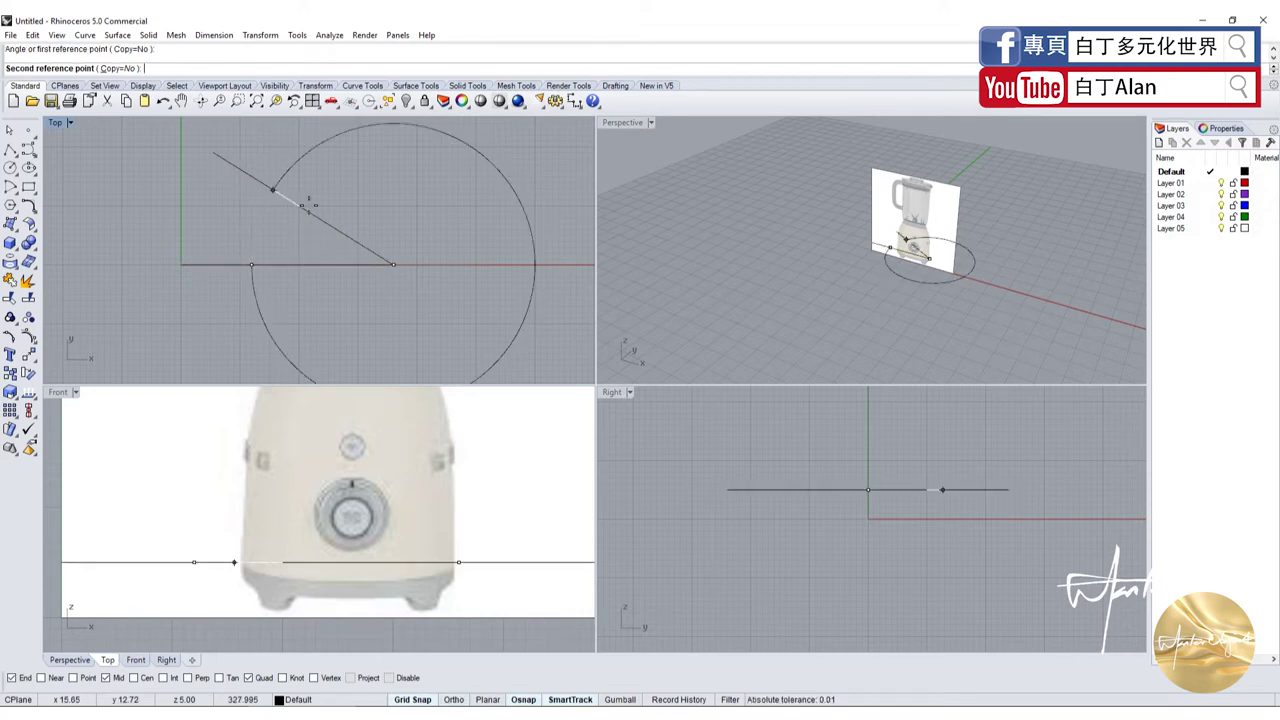
{"action": "key", "text": "F8"}
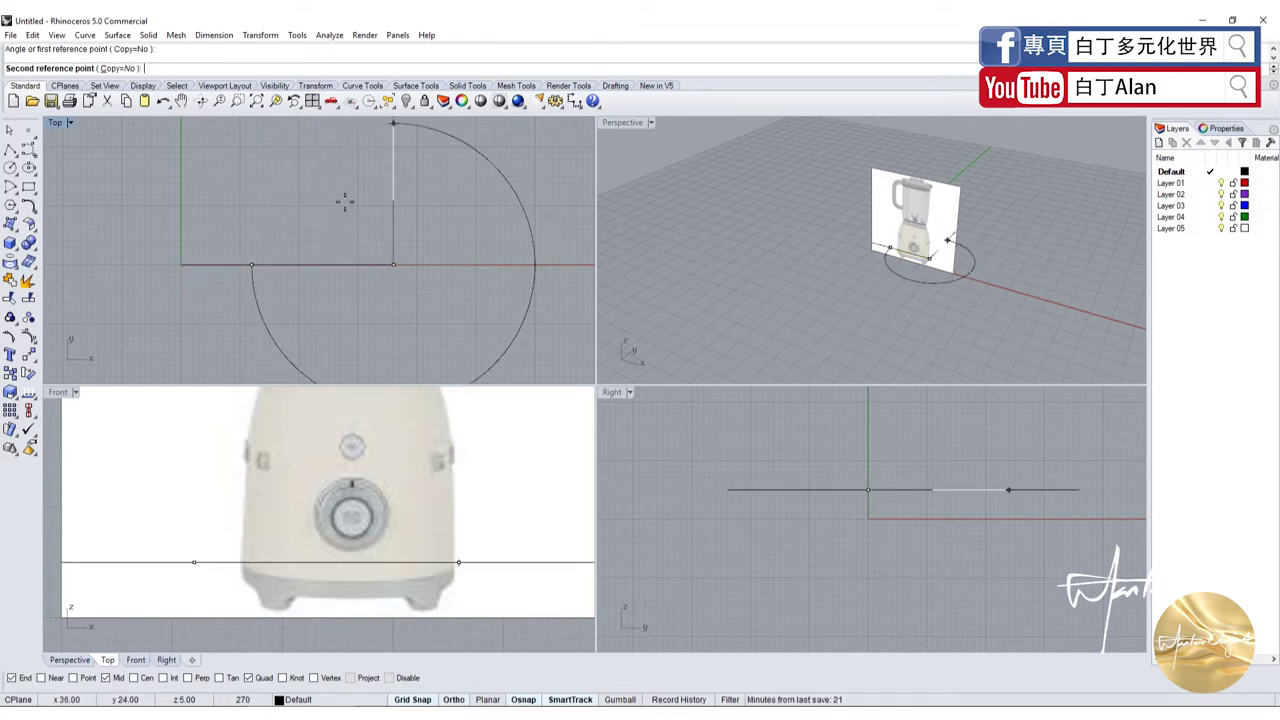
{"action": "left_click", "coordinate": [351, 202], "text": "shift"}
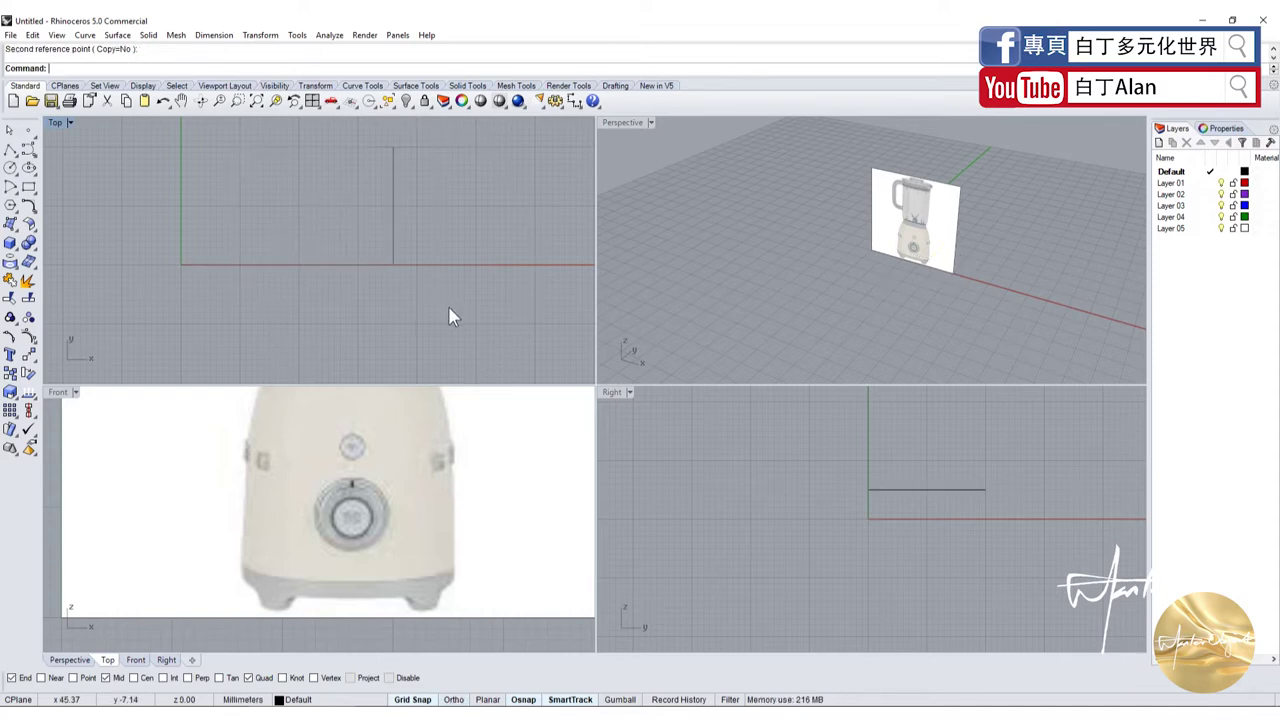
Check the new vertical line and the base line by selecting and then deselecting them
{"action": "left_click_drag", "start_coordinate": [330, 204], "coordinate": [413, 312]}
{"action": "scroll", "coordinate": [395, 290], "scroll_direction": "up", "scroll_amount": 2}
{"action": "left_click", "coordinate": [383, 264]}
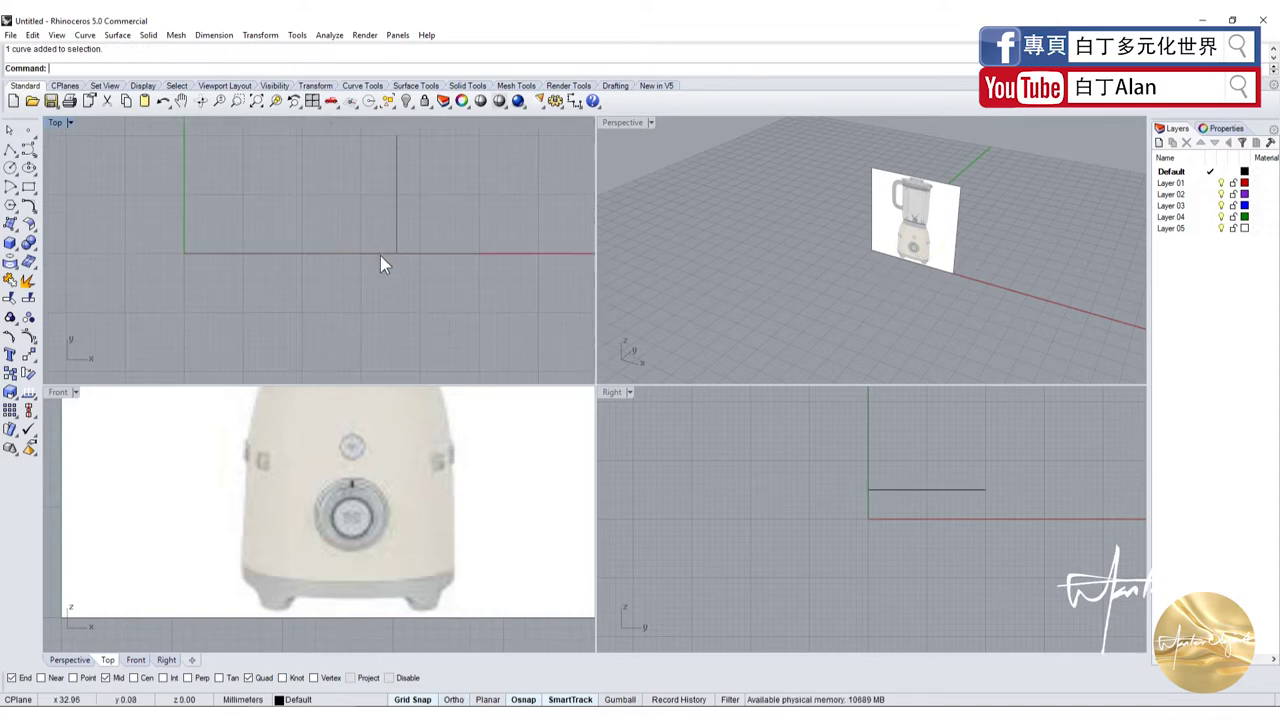
{"action": "left_click", "coordinate": [378, 253]}
{"action": "left_click", "coordinate": [396, 245], "text": "shift"}
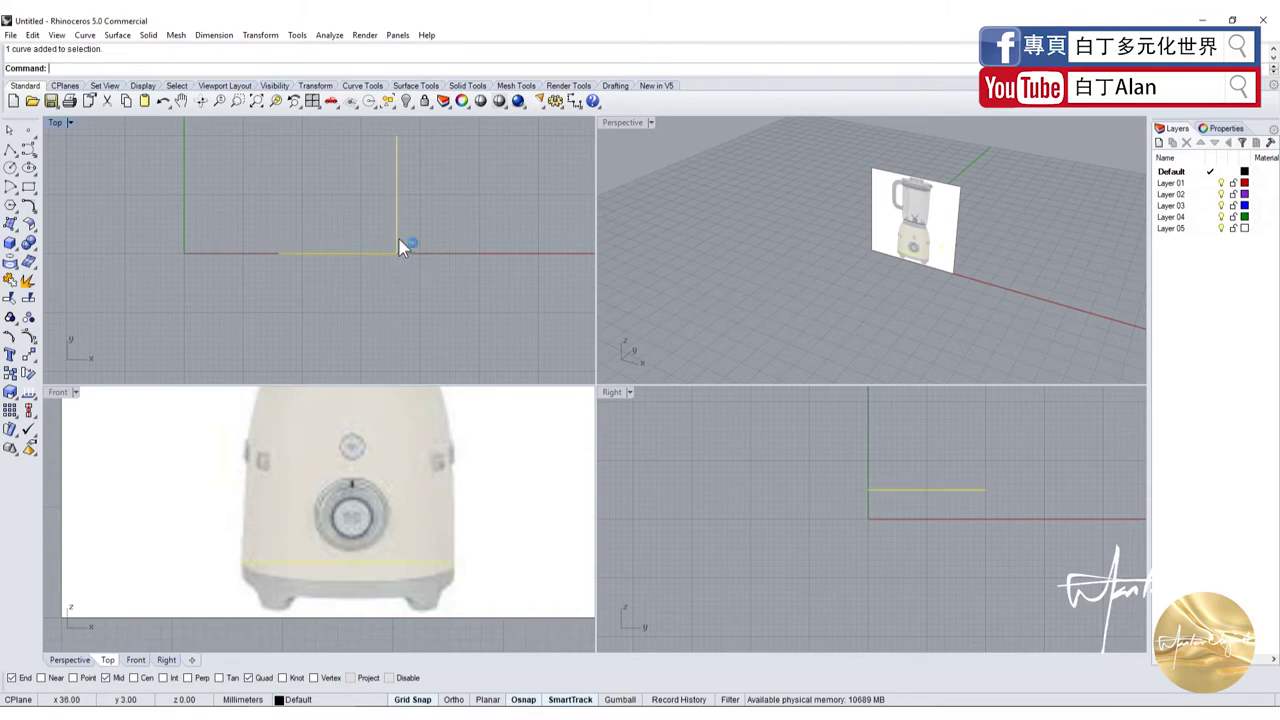
{"action": "left_click", "coordinate": [421, 280]}
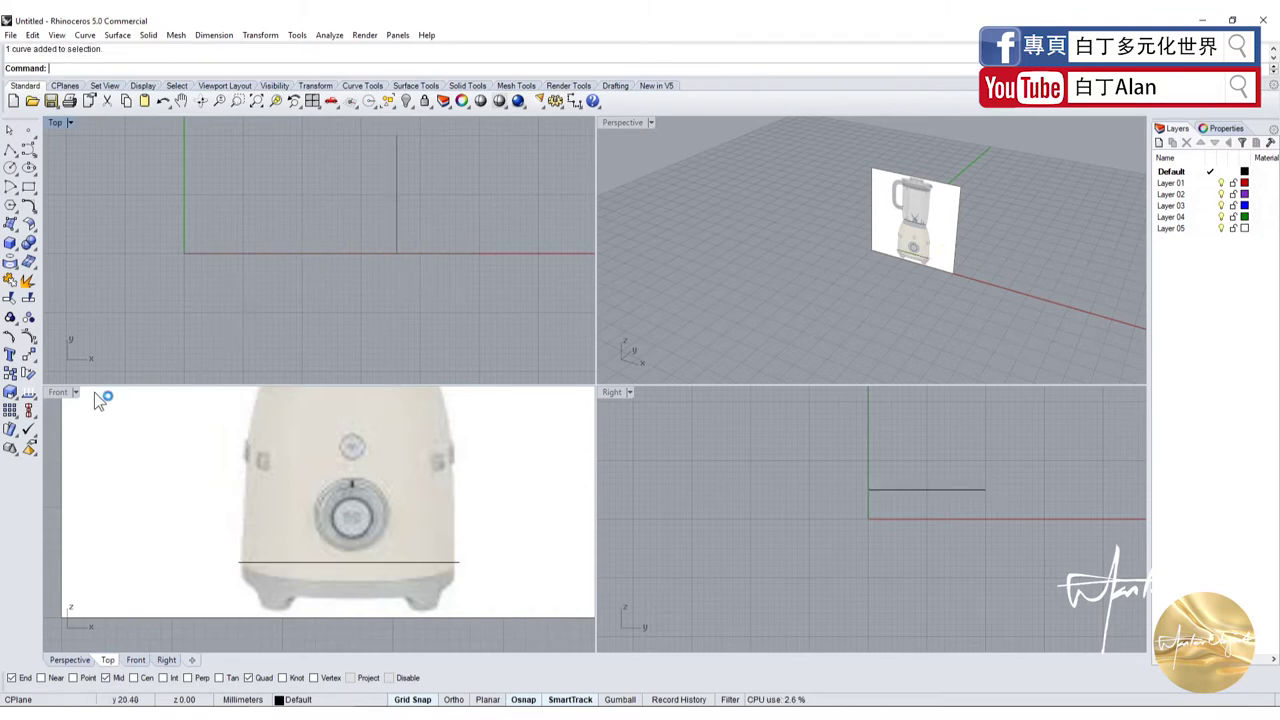
Draw a center-start-angle arc centred on the vertical line's midpoint, starting at the base line's left end
{"action": "left_click", "coordinate": [10, 188]}
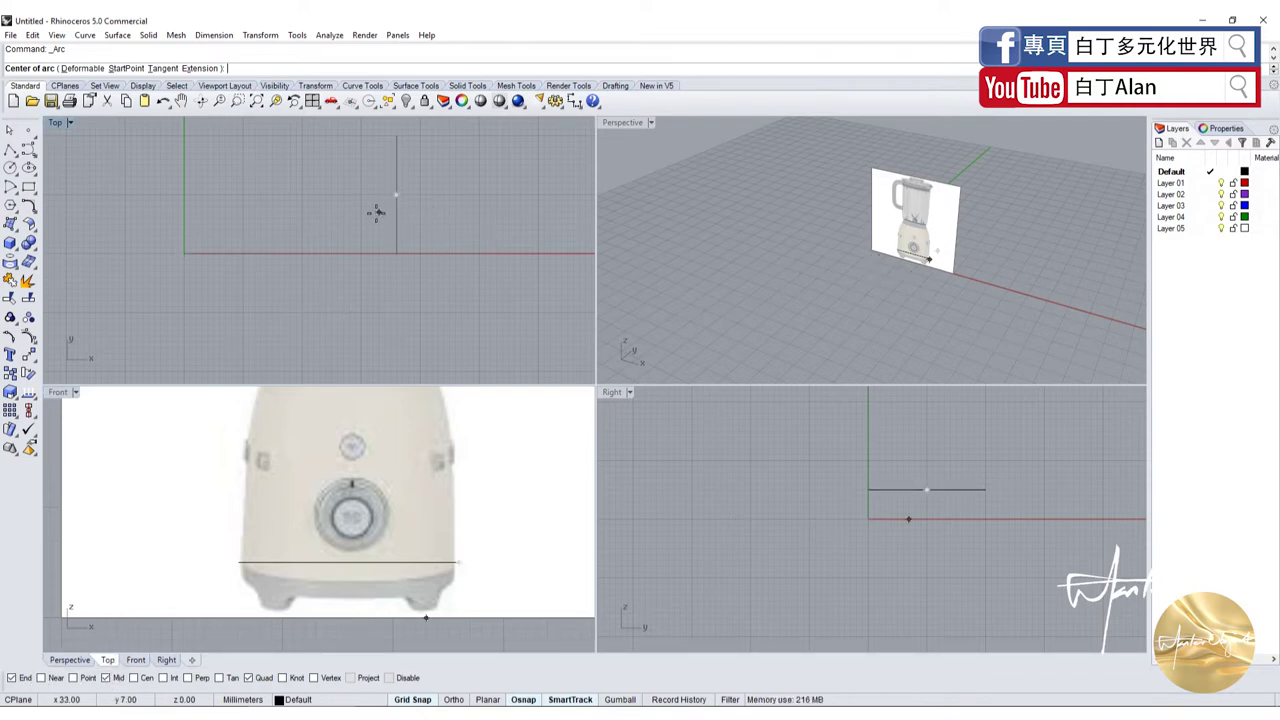
{"action": "left_click", "coordinate": [396, 195]}
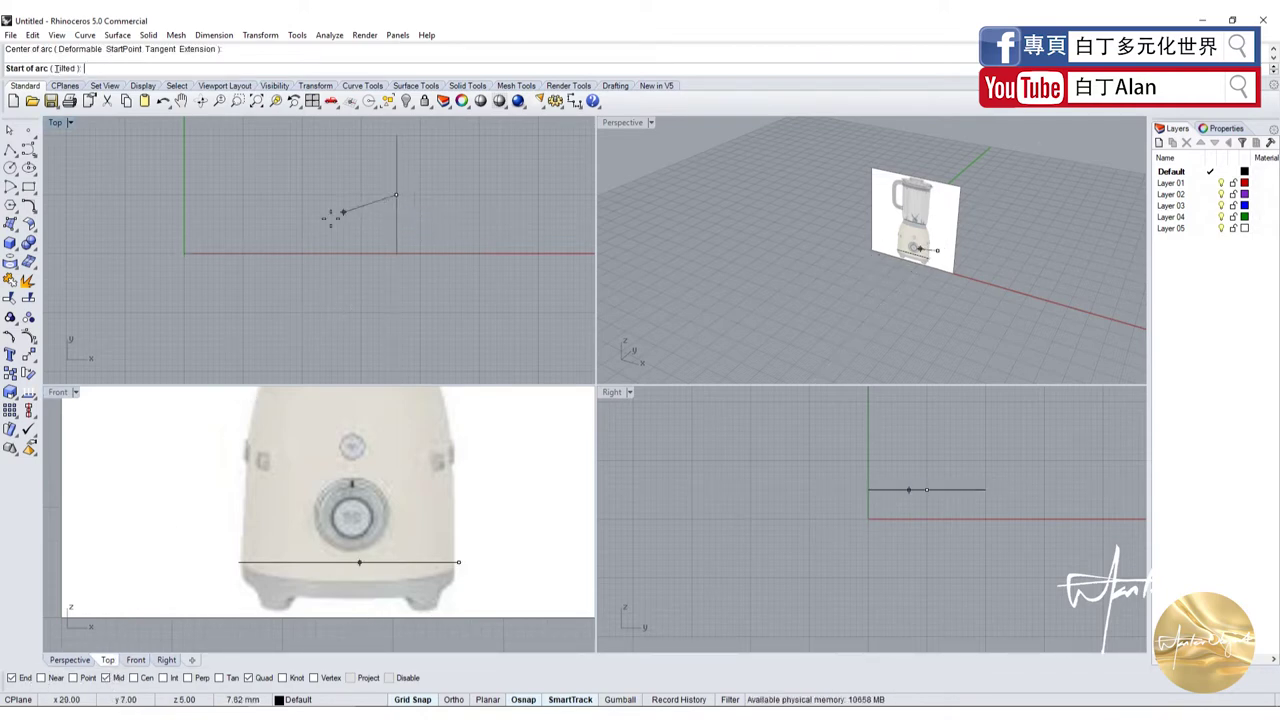
{"action": "left_click", "coordinate": [278, 253]}
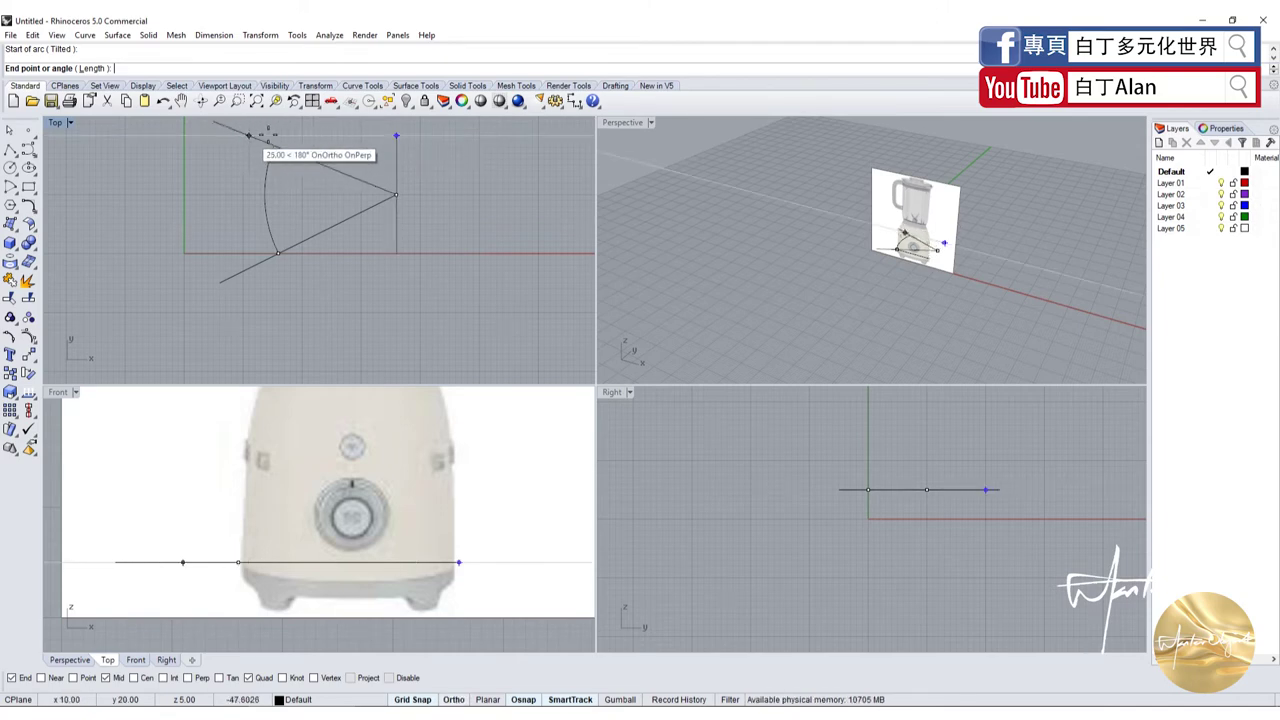
{"action": "left_click", "coordinate": [297, 134]}
{"action": "right_click", "coordinate": [298, 135]}
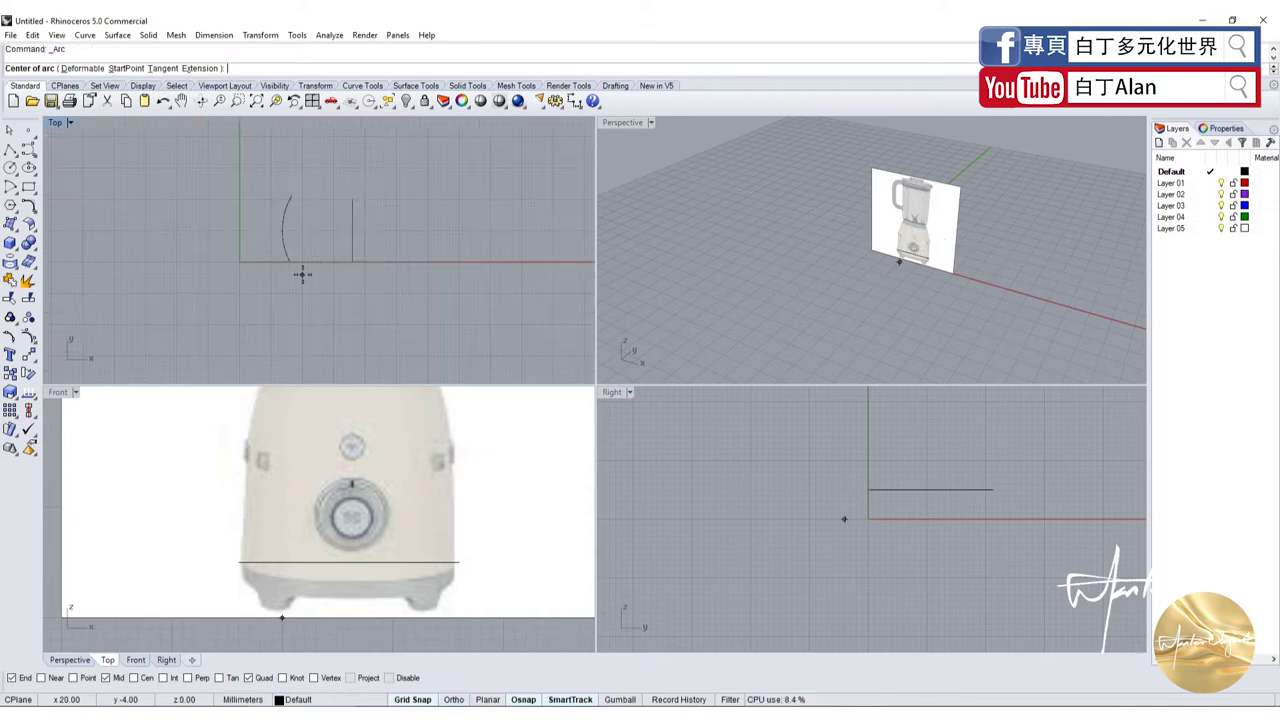
{"action": "scroll", "coordinate": [300, 271], "scroll_direction": "up", "scroll_amount": 2}
{"action": "left_click", "coordinate": [10, 148]}
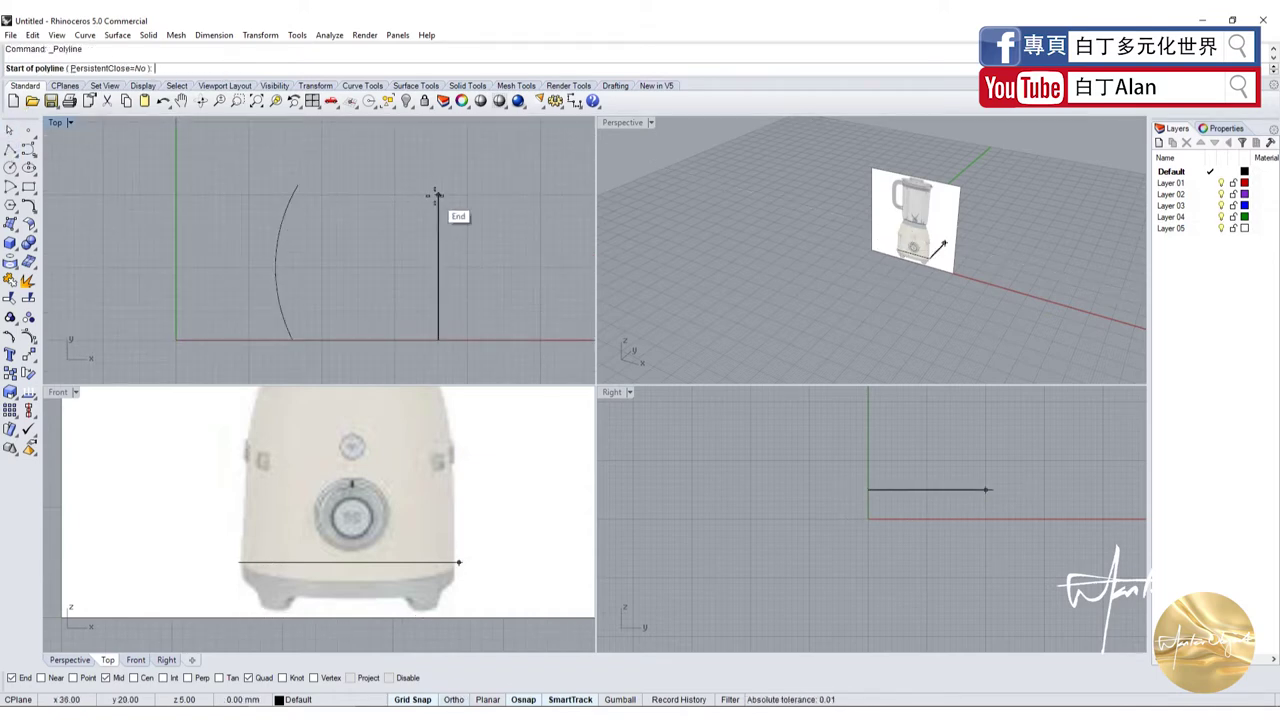
Draw a horizontal cutting line leftward from the vertical line's top, across the arc
{"action": "left_click", "coordinate": [438, 195]}
{"action": "left_click", "coordinate": [249, 196]}
{"action": "right_click", "coordinate": [225, 209]}
{"action": "right_click", "coordinate": [201, 212]}
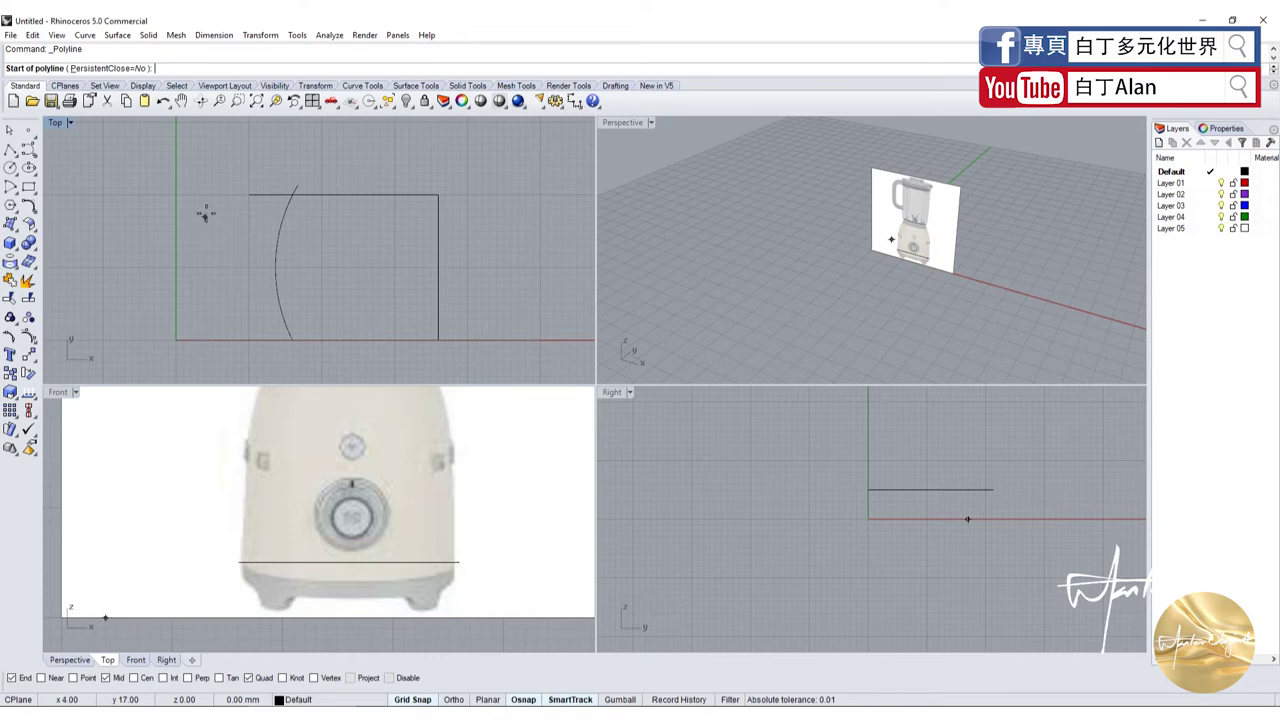
{"action": "key", "text": "Escape"}
Split the arc with the top line, then delete the upper arc piece and the line
{"action": "left_click", "coordinate": [288, 202]}
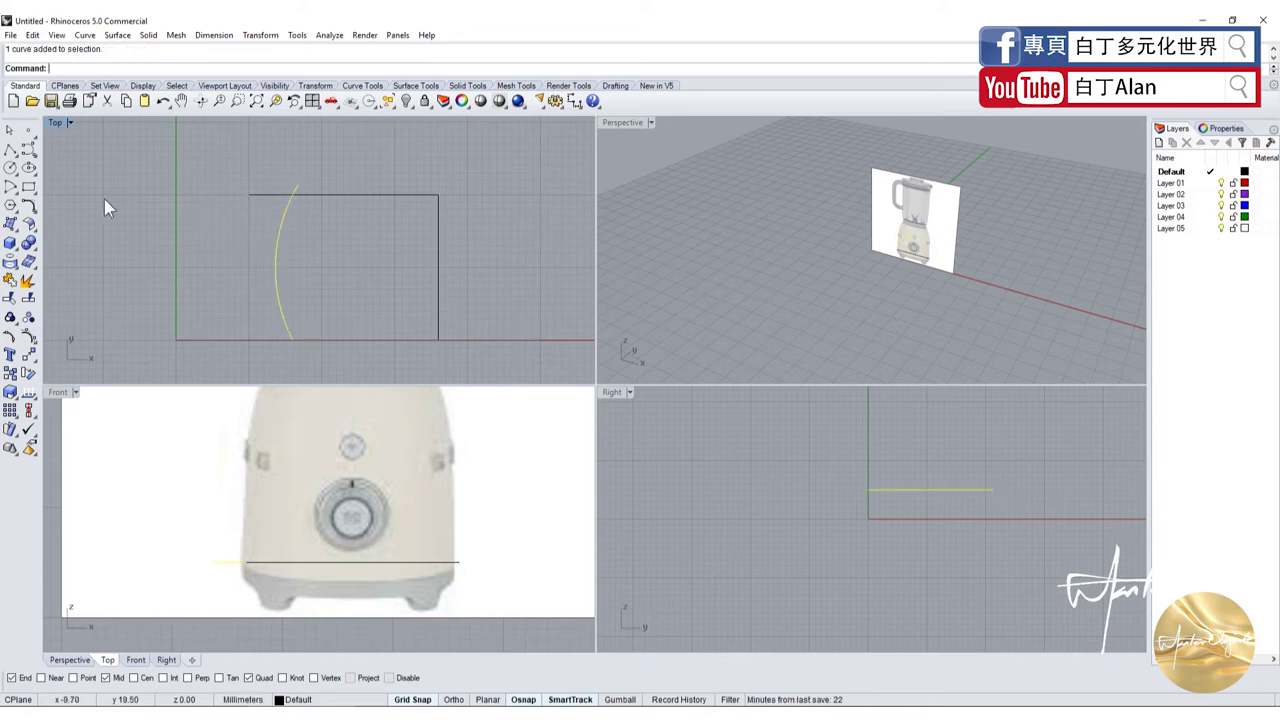
{"action": "left_click", "coordinate": [30, 298]}
{"action": "left_click", "coordinate": [265, 194]}
{"action": "right_click", "coordinate": [265, 193]}
{"action": "left_click", "coordinate": [294, 189]}
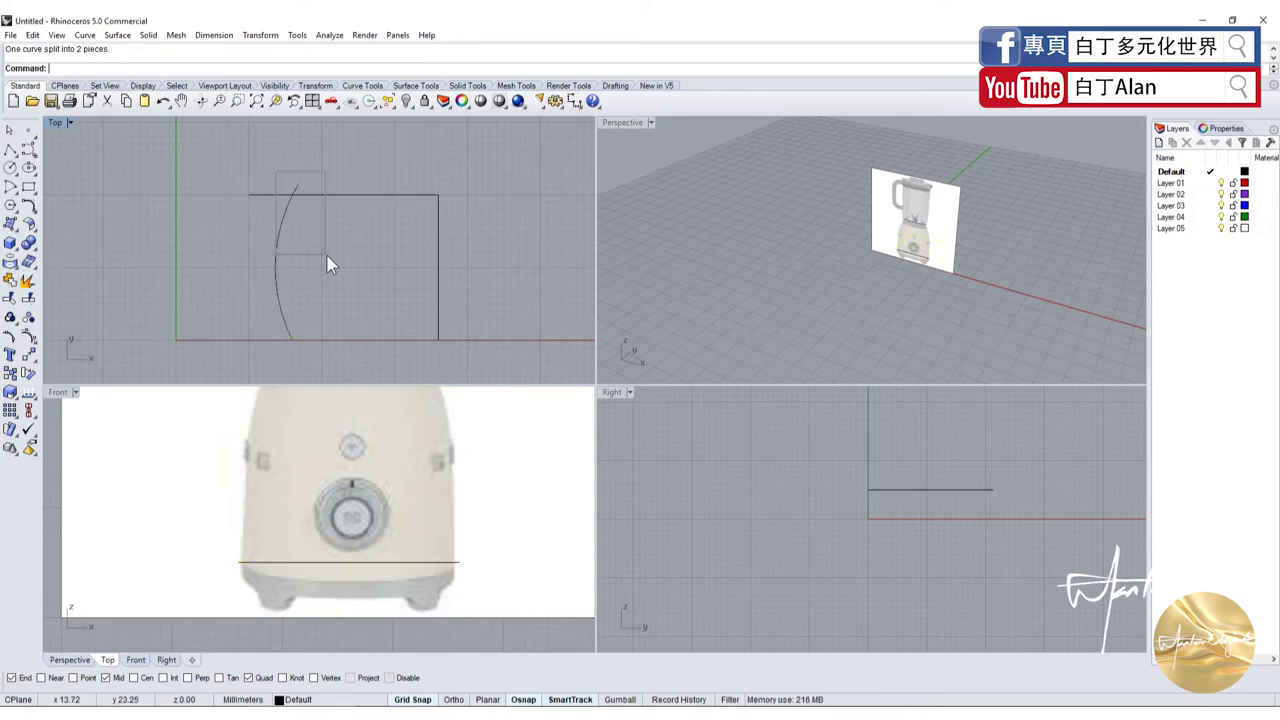
{"action": "key", "text": "Delete"}
{"action": "left_click", "coordinate": [321, 196]}
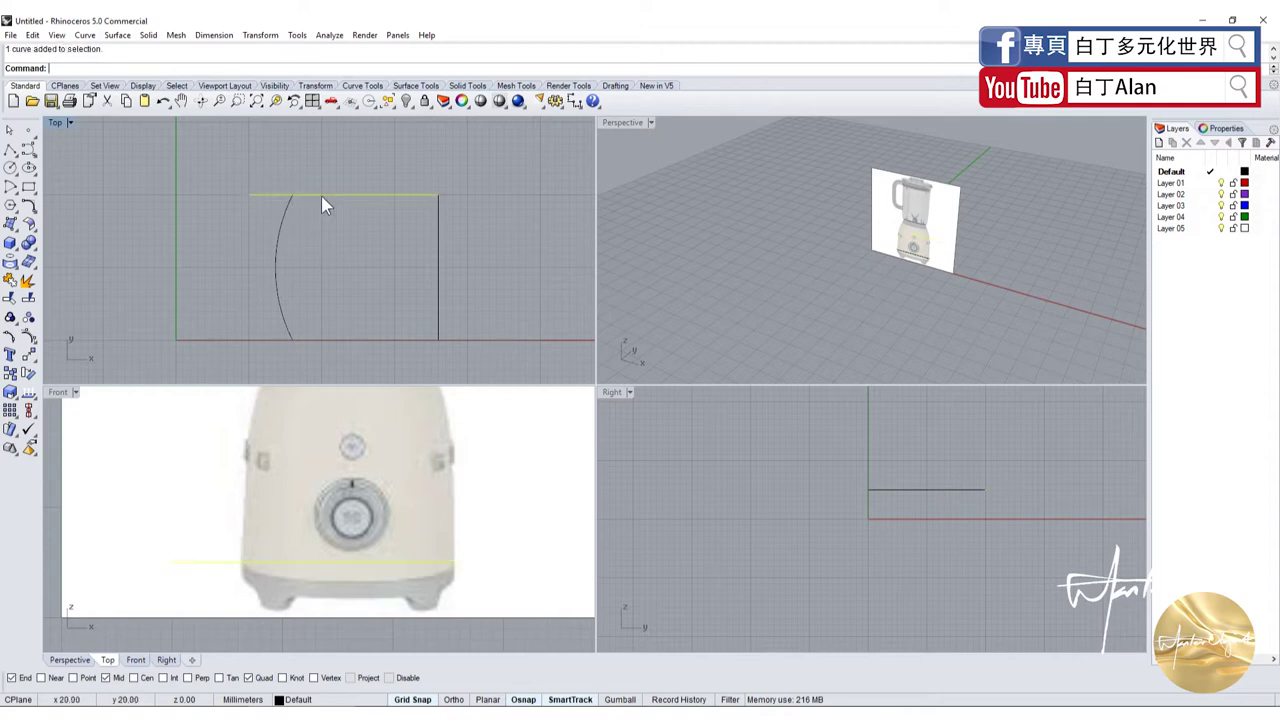
{"action": "key", "text": "Delete"}
{"action": "left_click", "coordinate": [283, 226]}
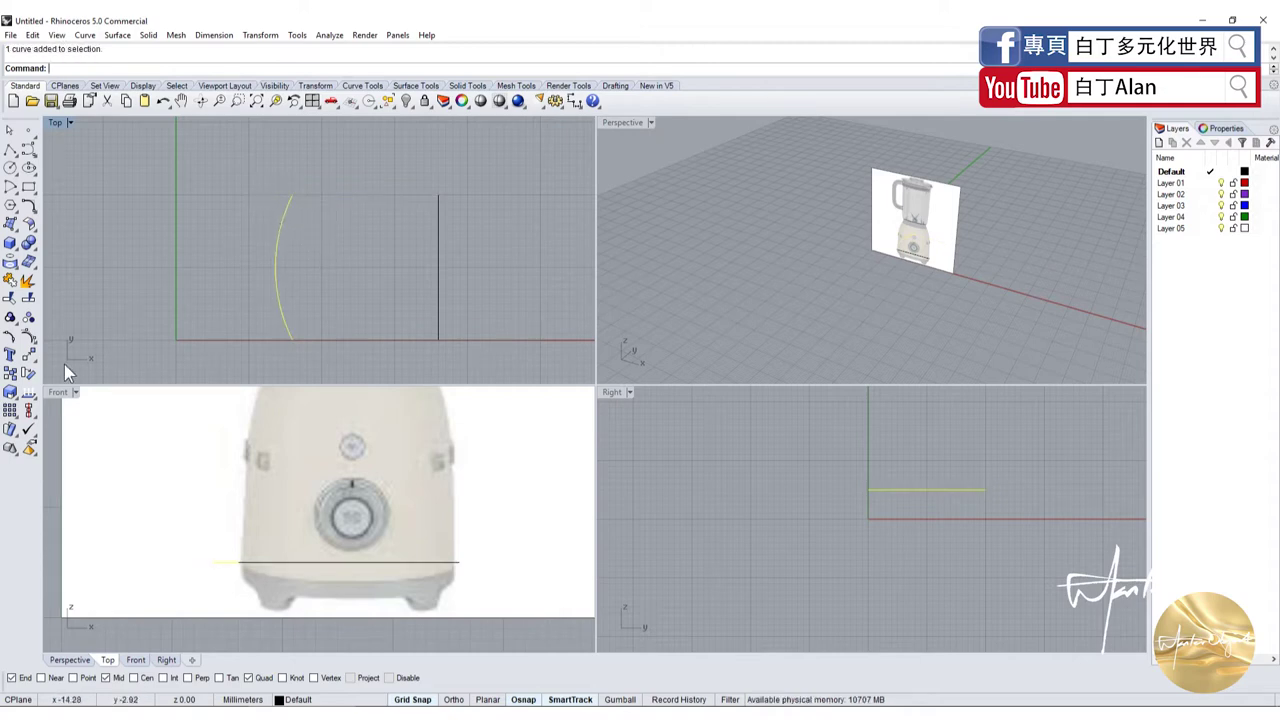
{"action": "left_click", "coordinate": [14, 414]}
{"action": "left_click", "coordinate": [48, 418]}
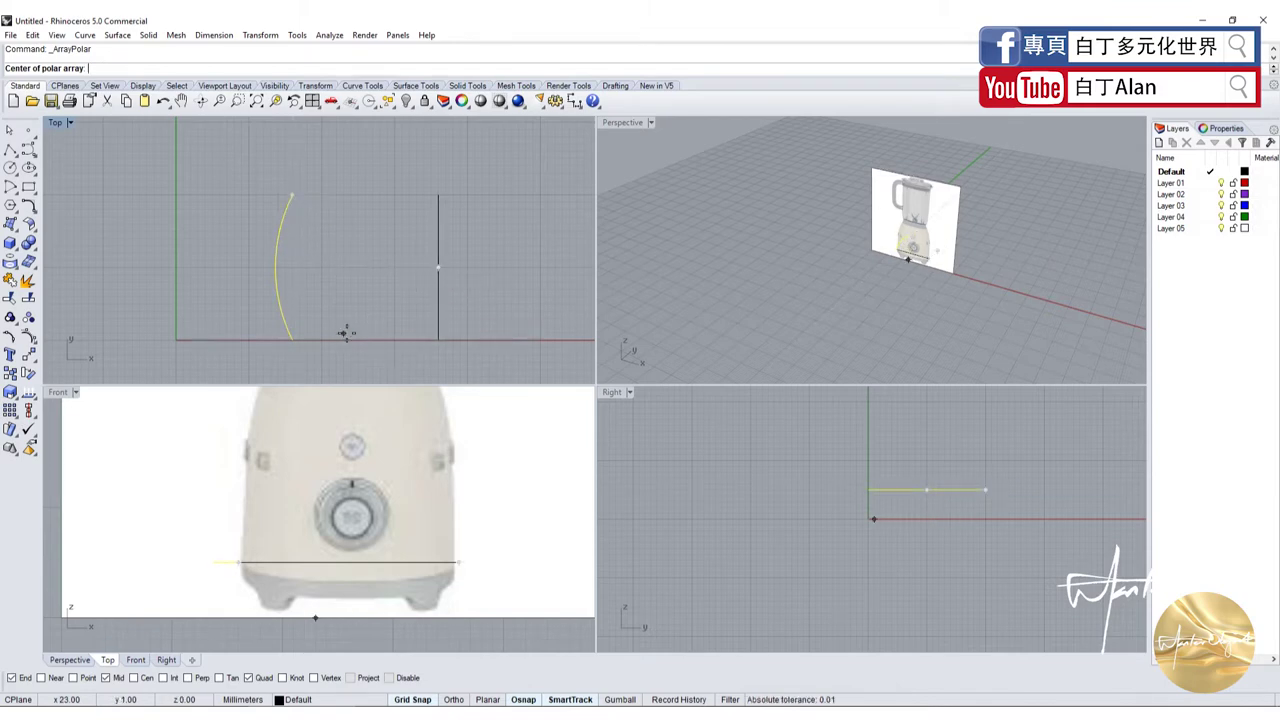
Polar-array the arc into 4 items over 360° around the base line's midpoint
{"action": "left_click", "coordinate": [358, 268]}
{"action": "type", "text": "4"}
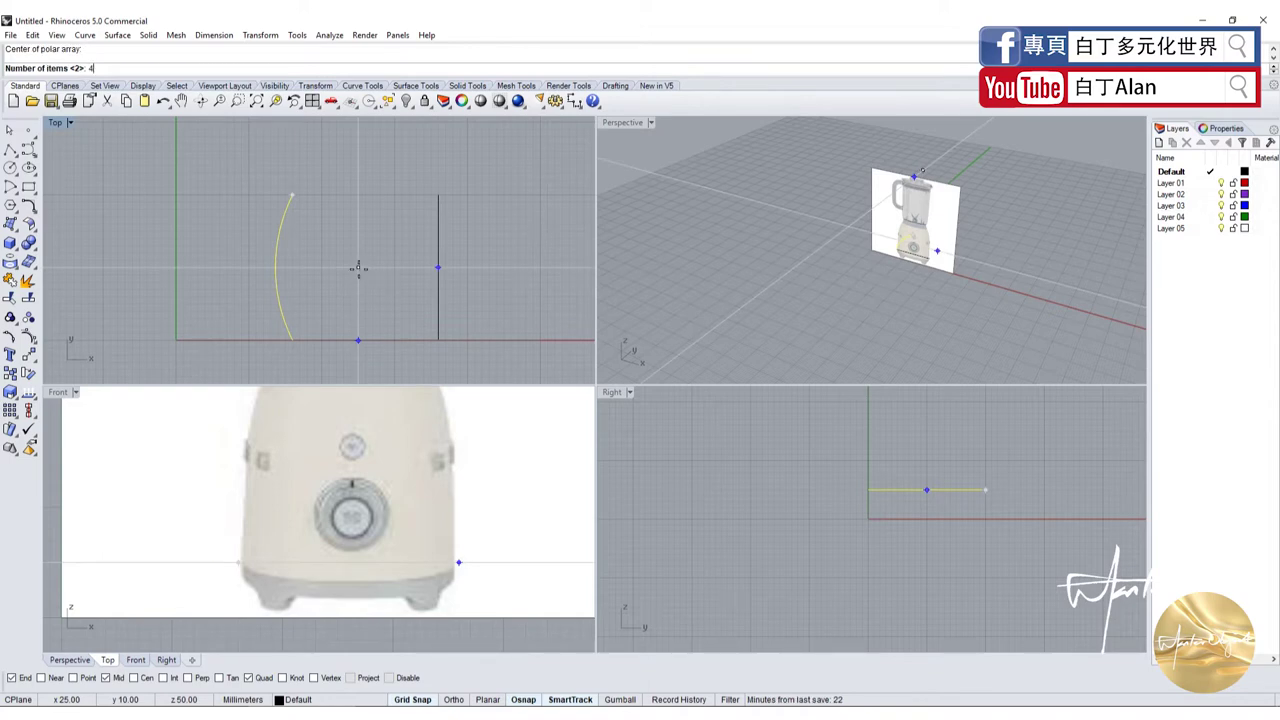
{"action": "key", "text": "Return"}
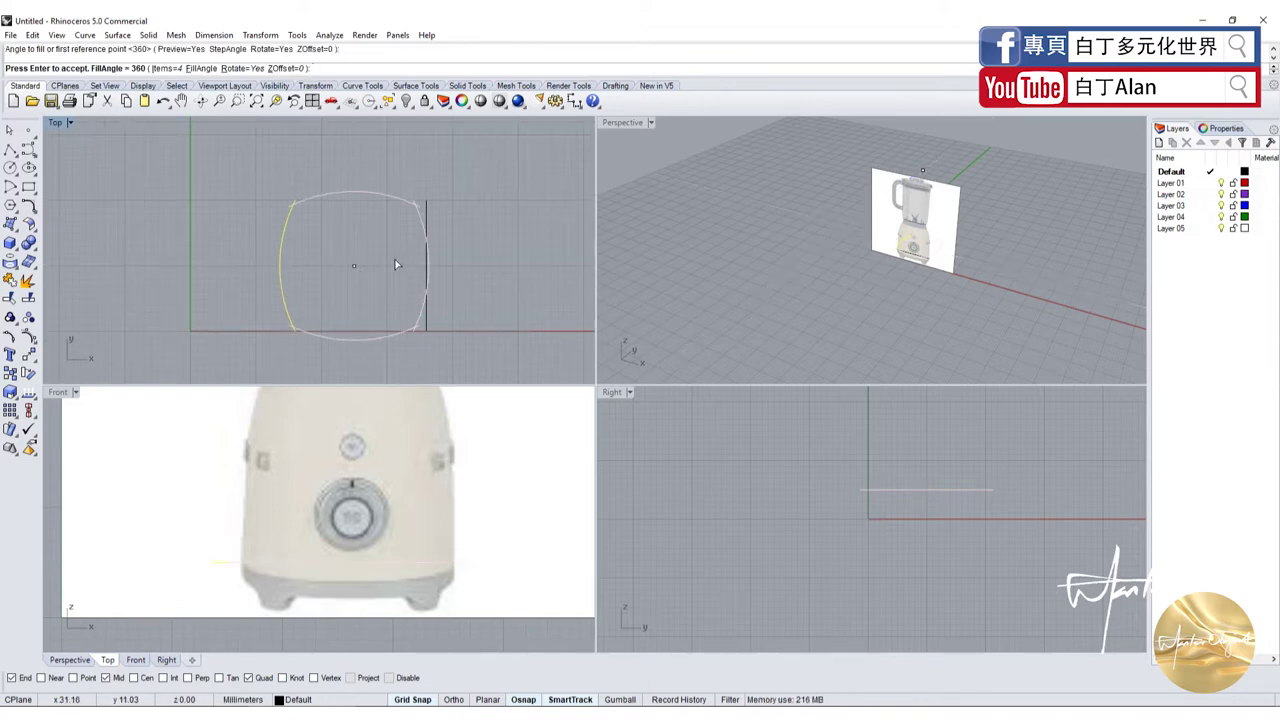
{"action": "key", "text": "Escape"}
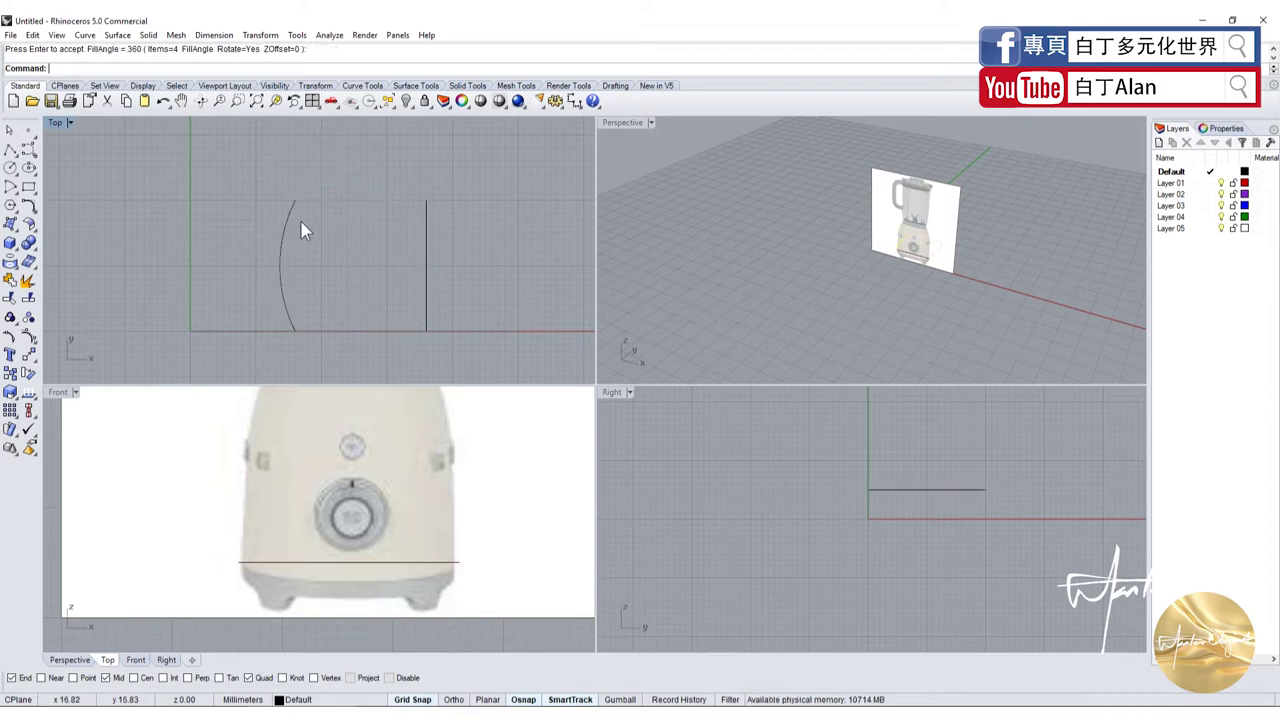
{"action": "key", "text": "Return"}
{"action": "left_click", "coordinate": [281, 232]}
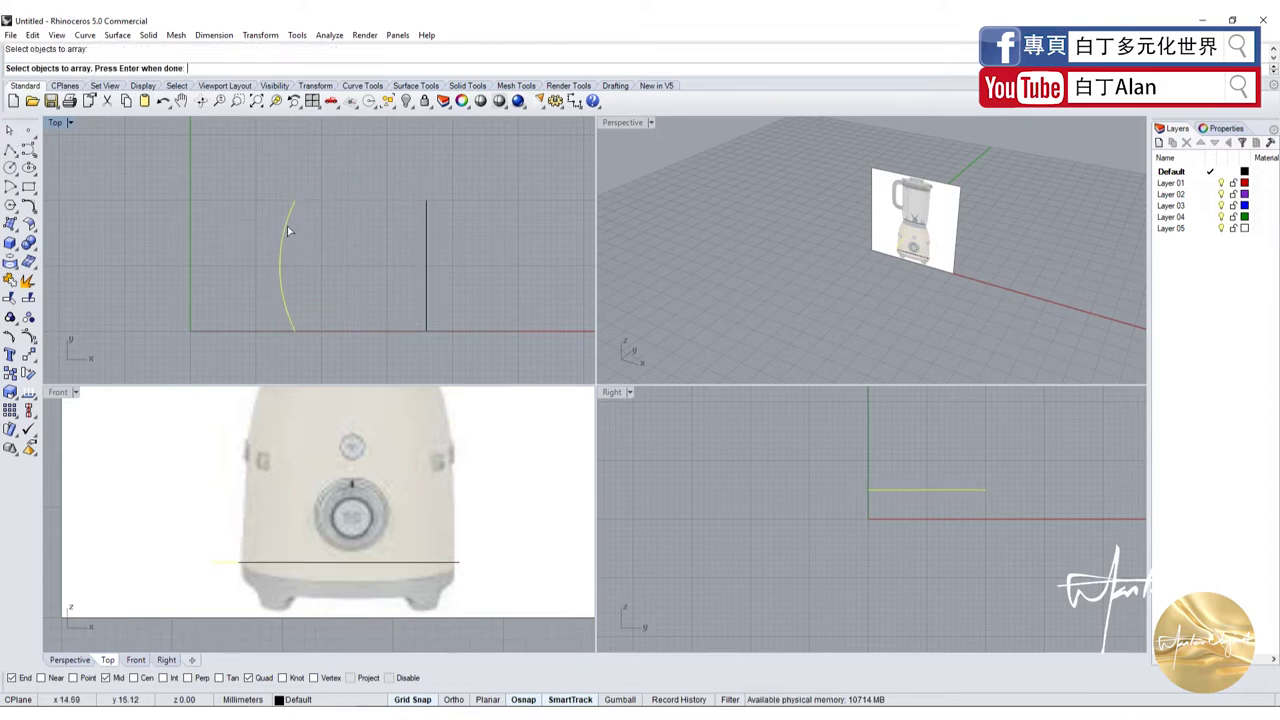
{"action": "left_click", "coordinate": [18, 426]}
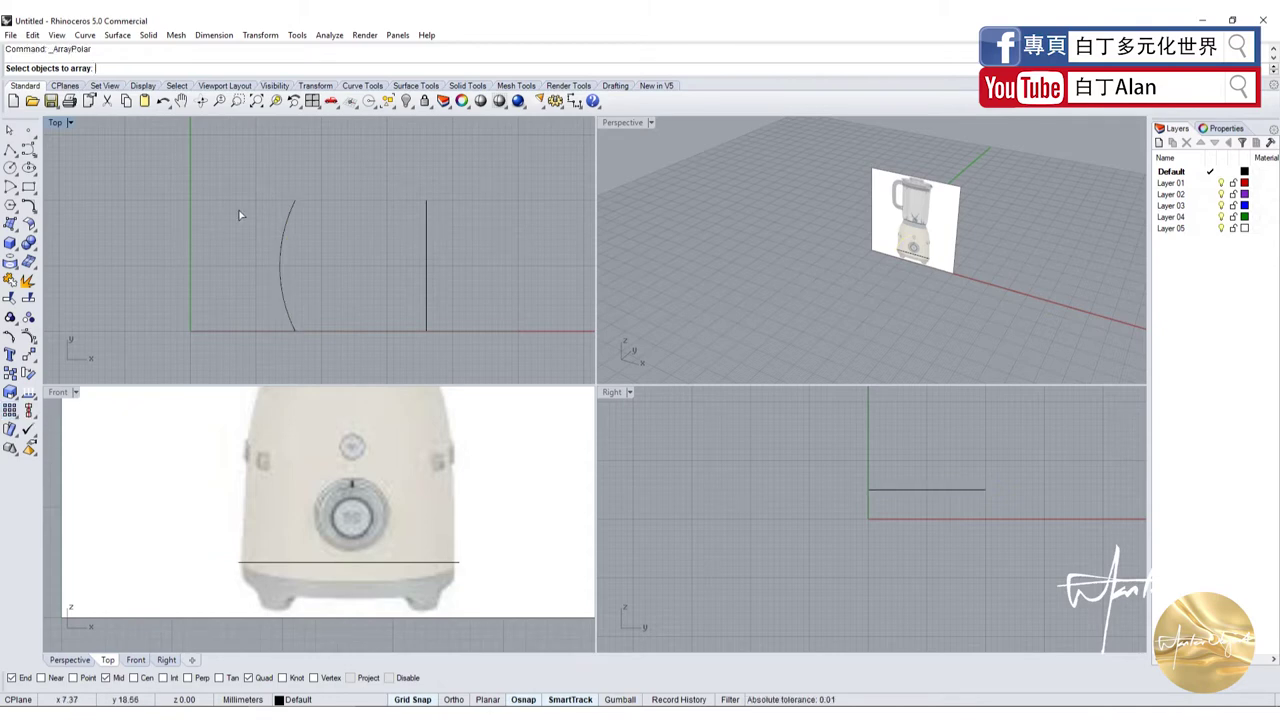
{"action": "left_click", "coordinate": [288, 242]}
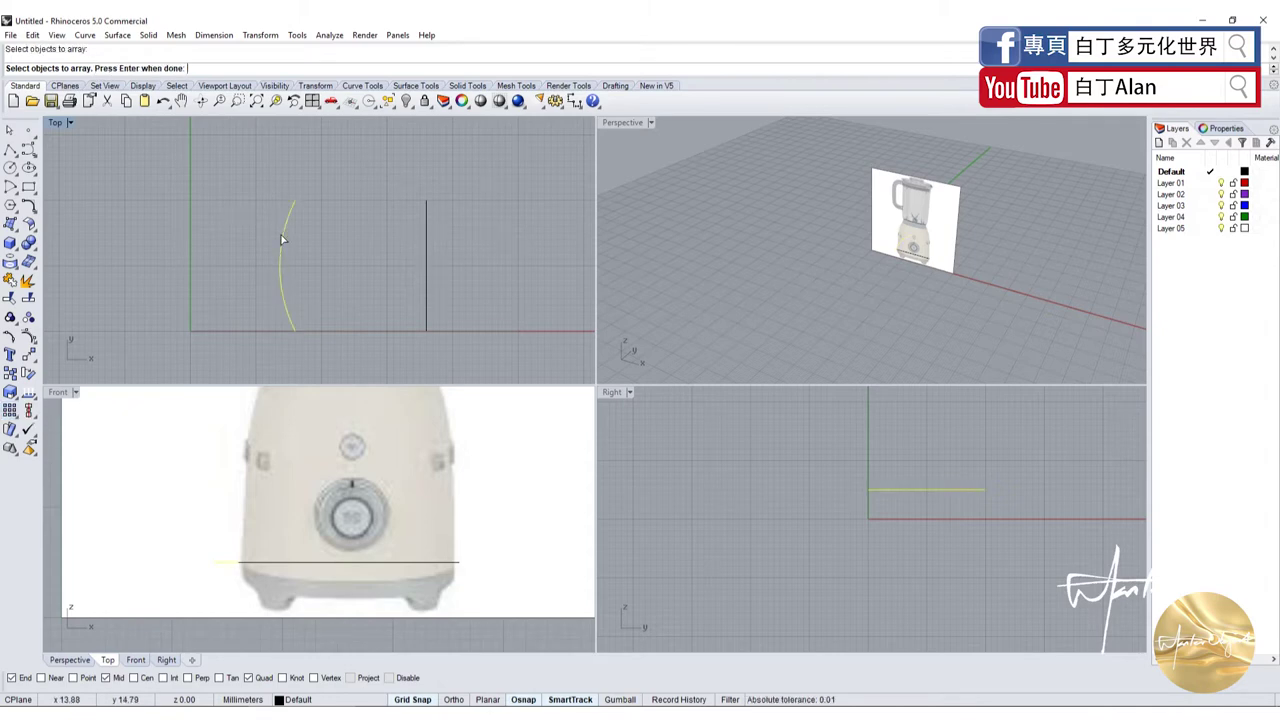
{"action": "key", "text": "Return"}
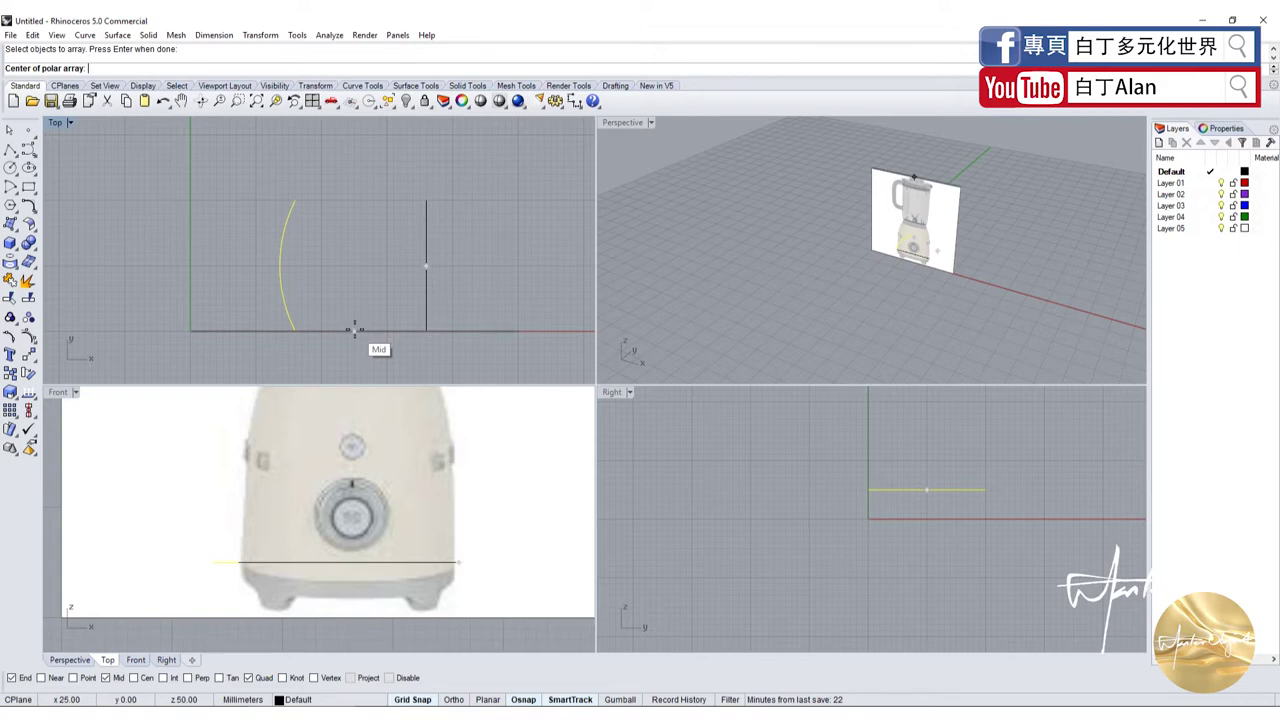
{"action": "left_click", "coordinate": [354, 267]}
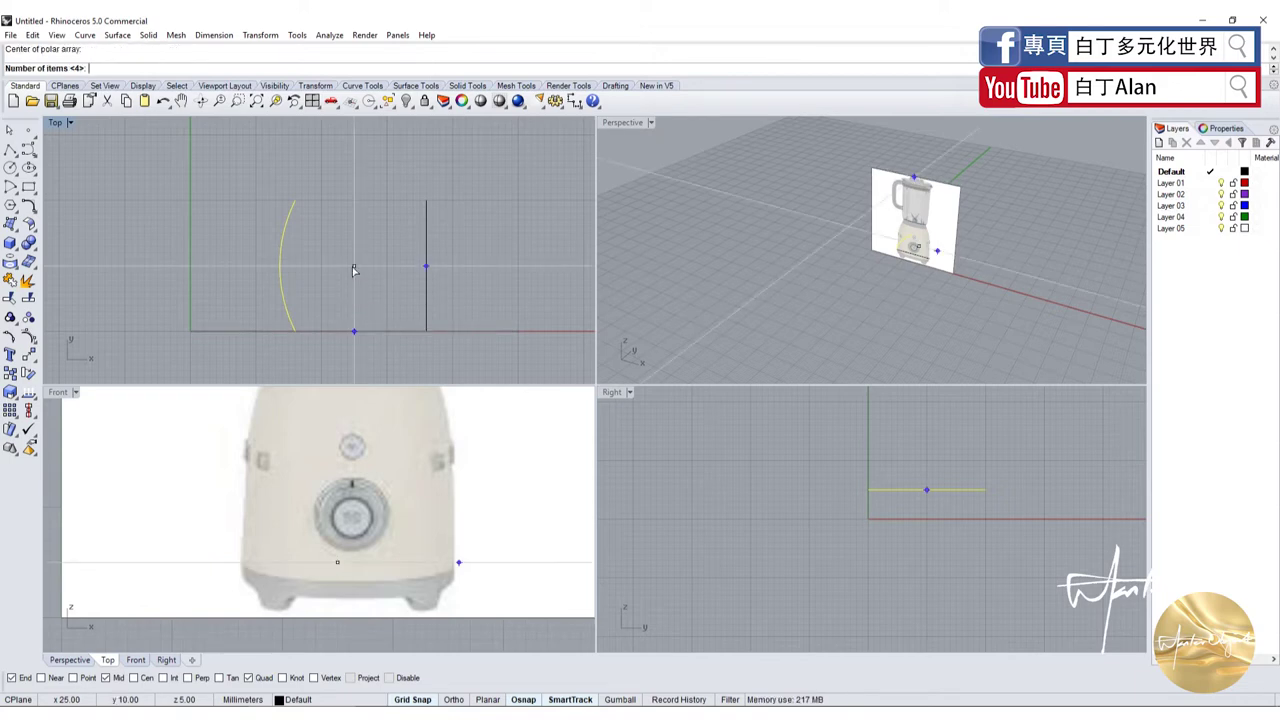
{"action": "key", "text": "Return"}
{"action": "key", "text": "Return"}
{"action": "scroll", "coordinate": [306, 203], "scroll_direction": "up", "scroll_amount": 2}
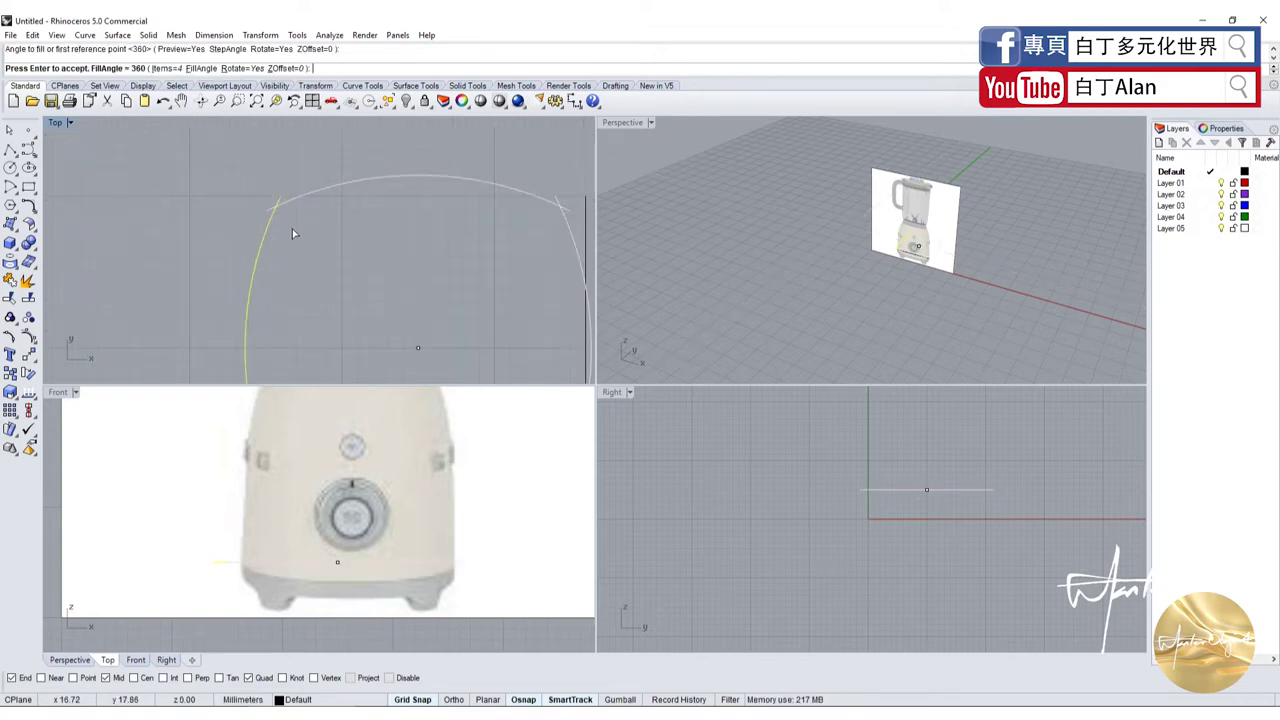
{"action": "key", "text": "Return"}
{"action": "left_click", "coordinate": [296, 198]}
Move the top arc so its ends meet the side arcs' endpoints
{"action": "left_click", "coordinate": [34, 356]}
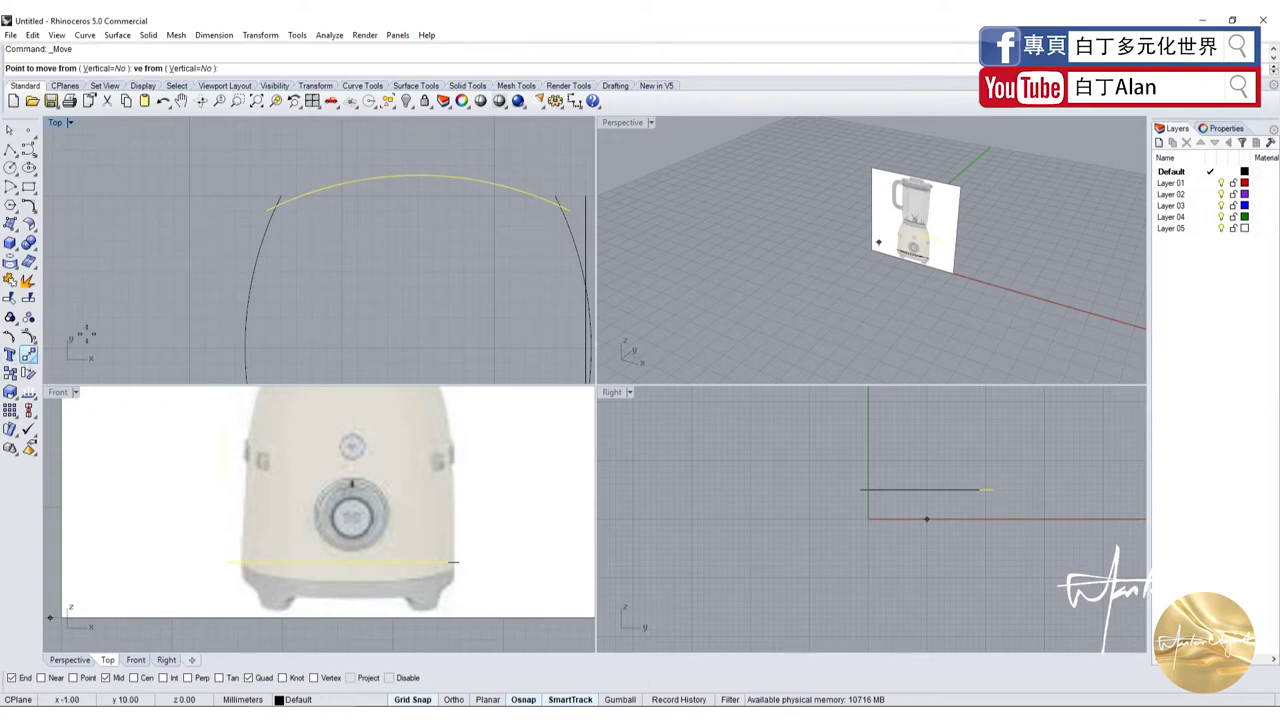
{"action": "left_click", "coordinate": [541, 197]}
{"action": "left_click", "coordinate": [559, 196]}
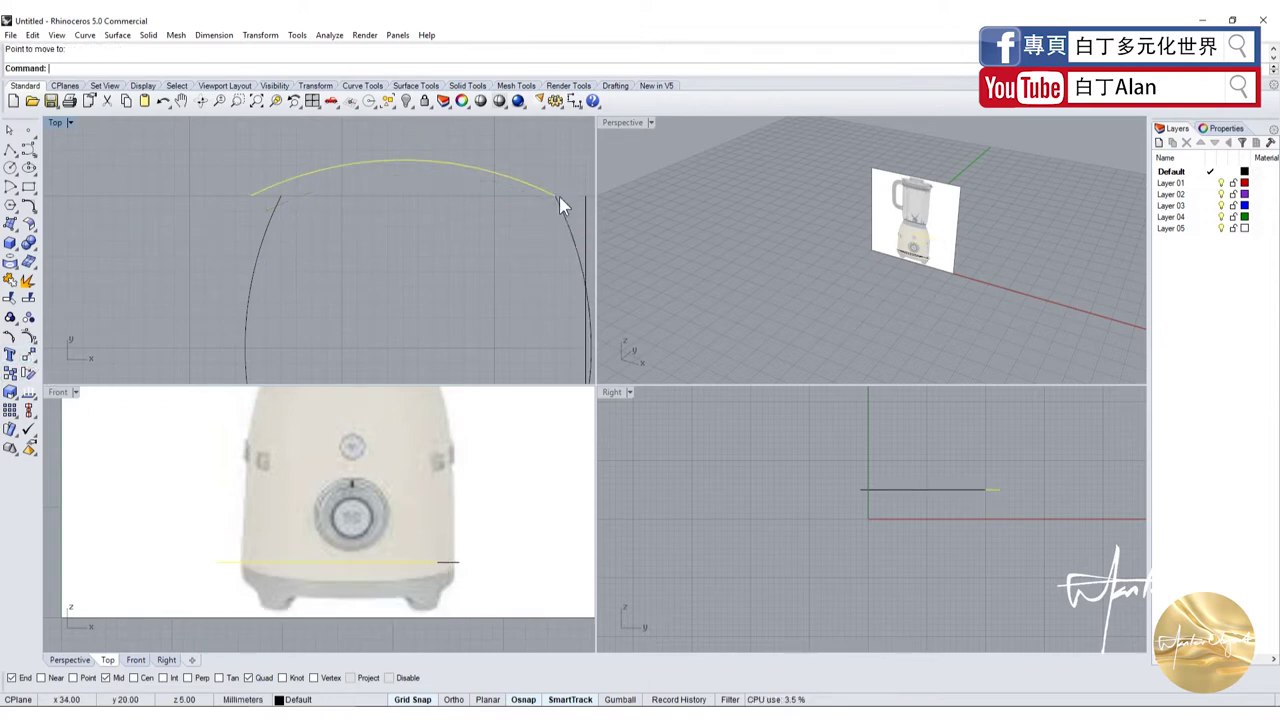
{"action": "scroll", "coordinate": [490, 212], "scroll_direction": "down", "scroll_amount": 2}
{"action": "scroll", "coordinate": [480, 240], "scroll_direction": "up", "scroll_amount": 3}
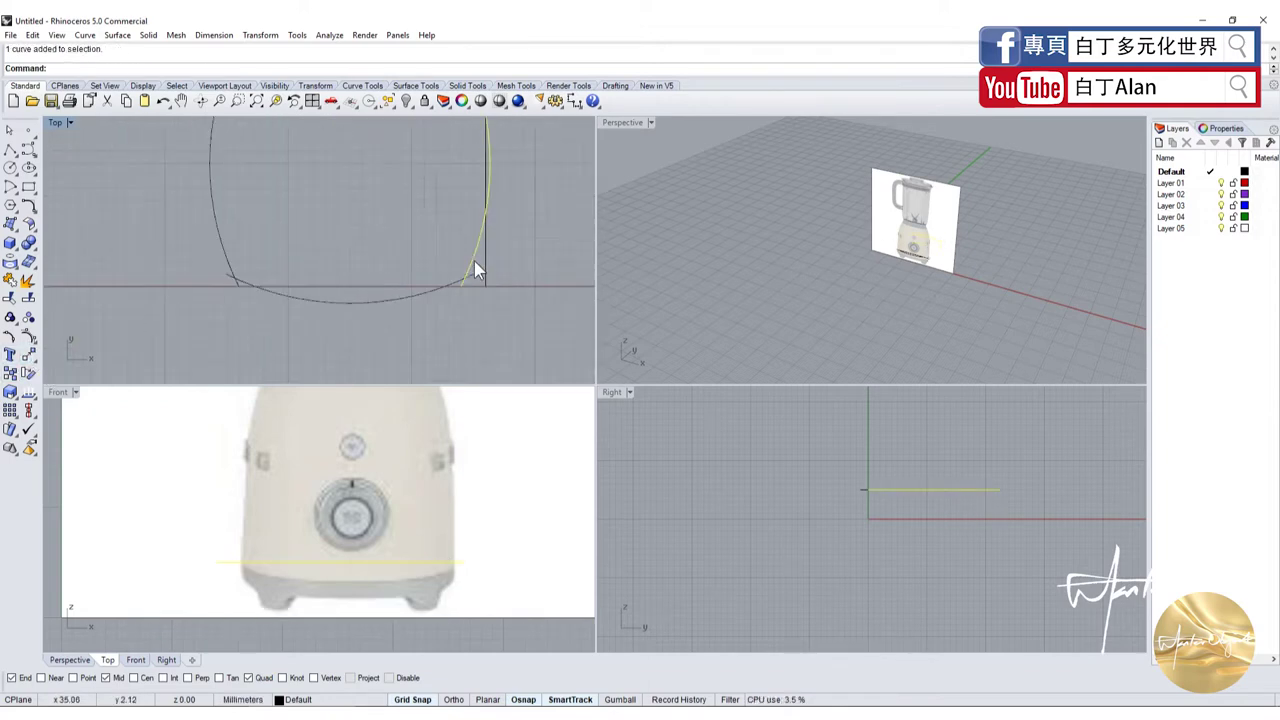
{"action": "scroll", "coordinate": [474, 261], "scroll_direction": "up", "scroll_amount": 3}
{"action": "key", "text": "Return"}
{"action": "key", "text": "Escape"}
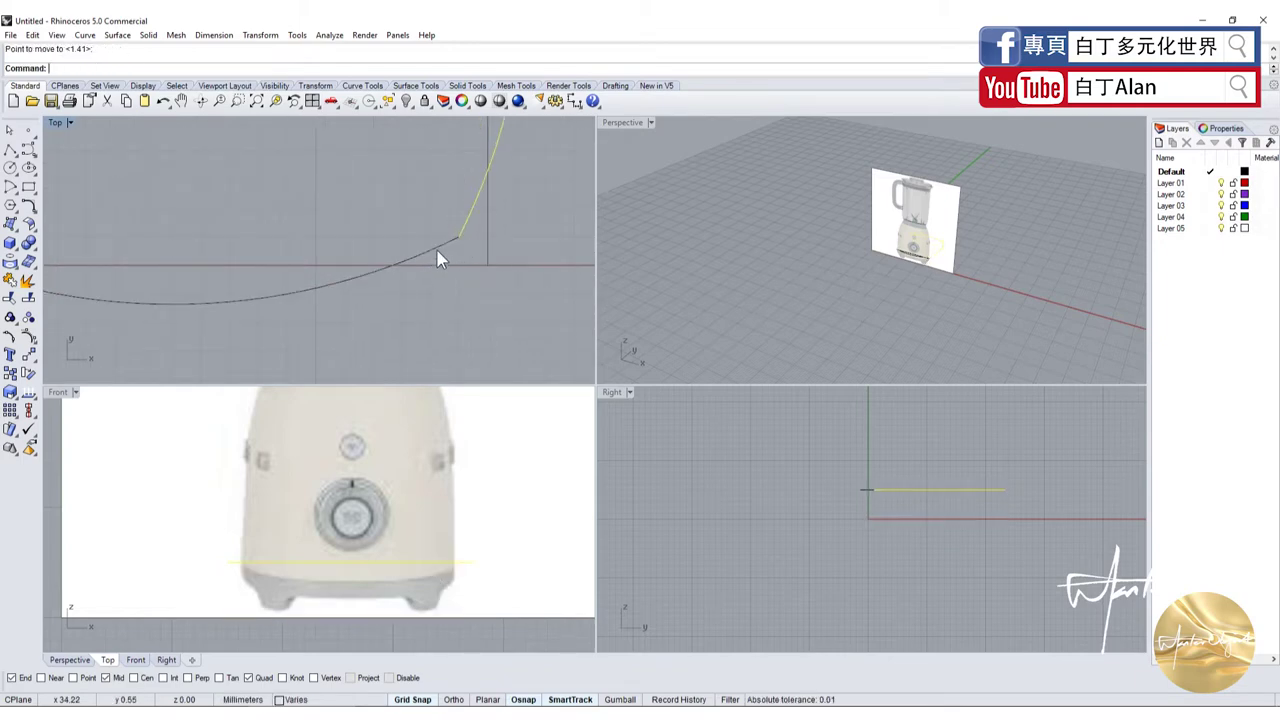
Move the bottom arc onto the side arc's end, then select all four arcs
{"action": "left_click", "coordinate": [443, 257]}
{"action": "scroll", "coordinate": [457, 293], "scroll_direction": "down", "scroll_amount": 2}
{"action": "key", "text": "Return"}
{"action": "left_click", "coordinate": [251, 289]}
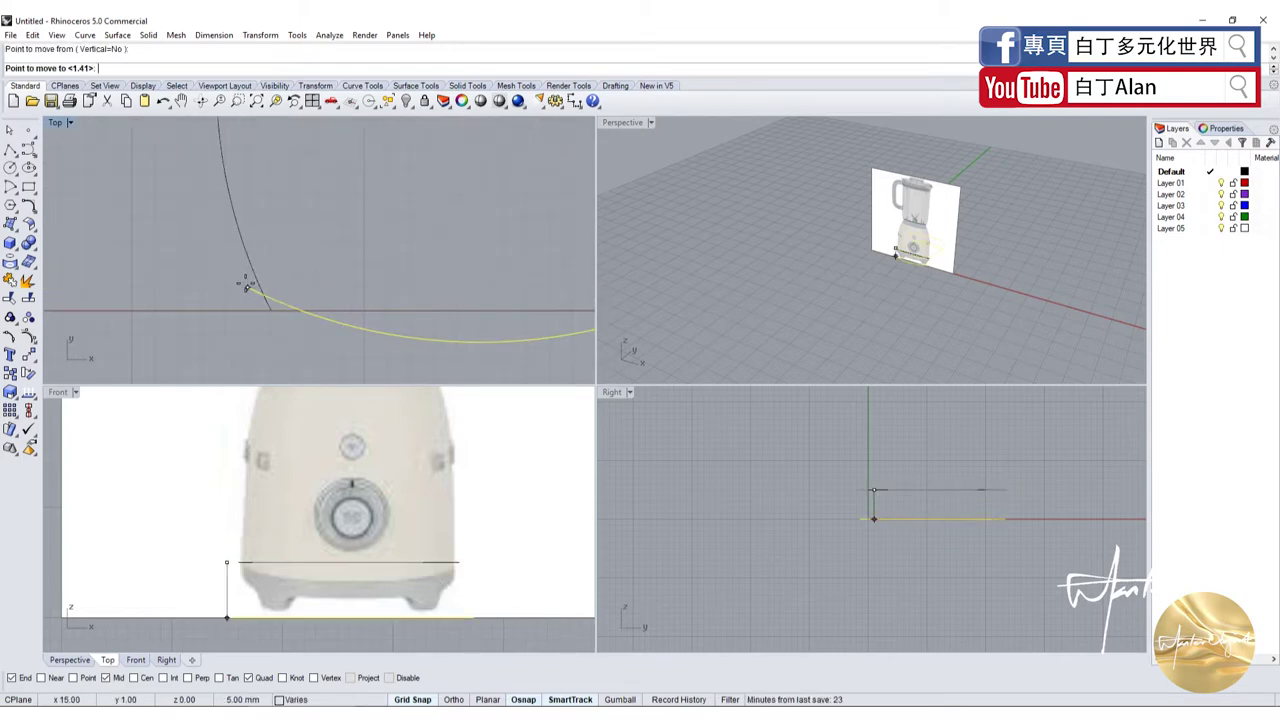
{"action": "scroll", "coordinate": [300, 330], "scroll_direction": "down", "scroll_amount": 2}
{"action": "scroll", "coordinate": [337, 325], "scroll_direction": "up", "scroll_amount": 2}
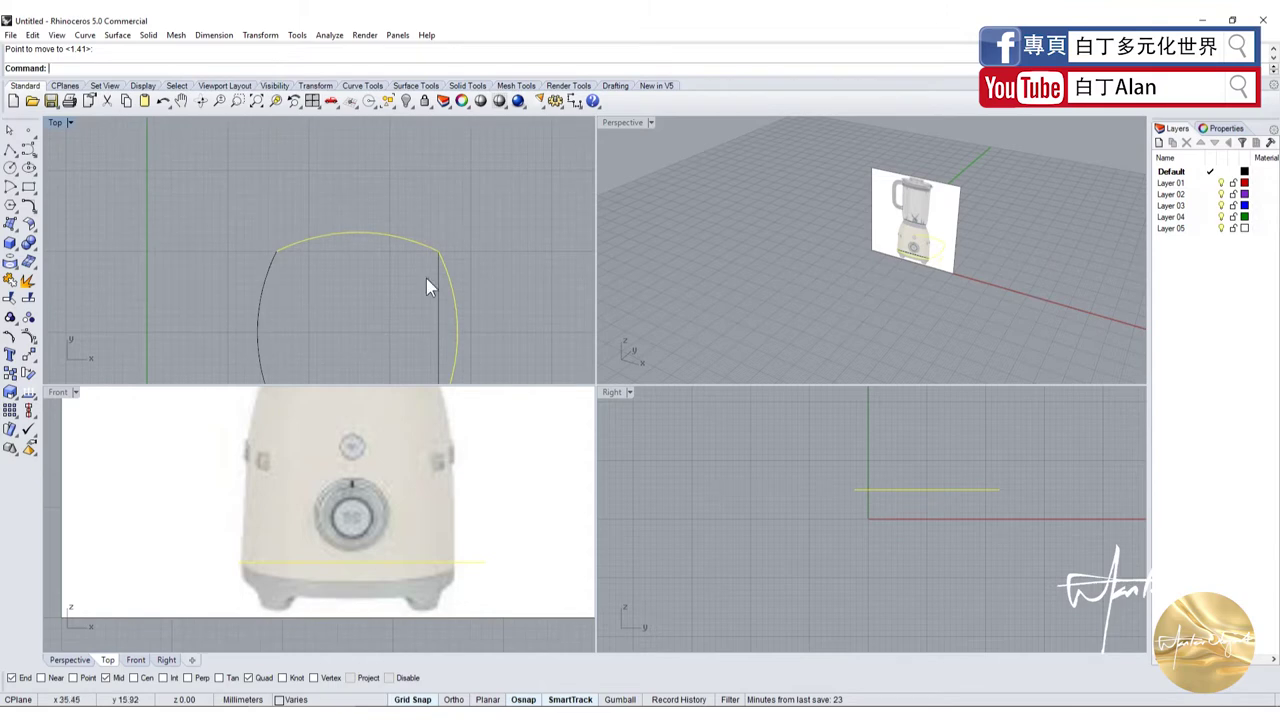
{"action": "left_click", "coordinate": [385, 300]}
{"action": "left_click", "coordinate": [252, 322]}
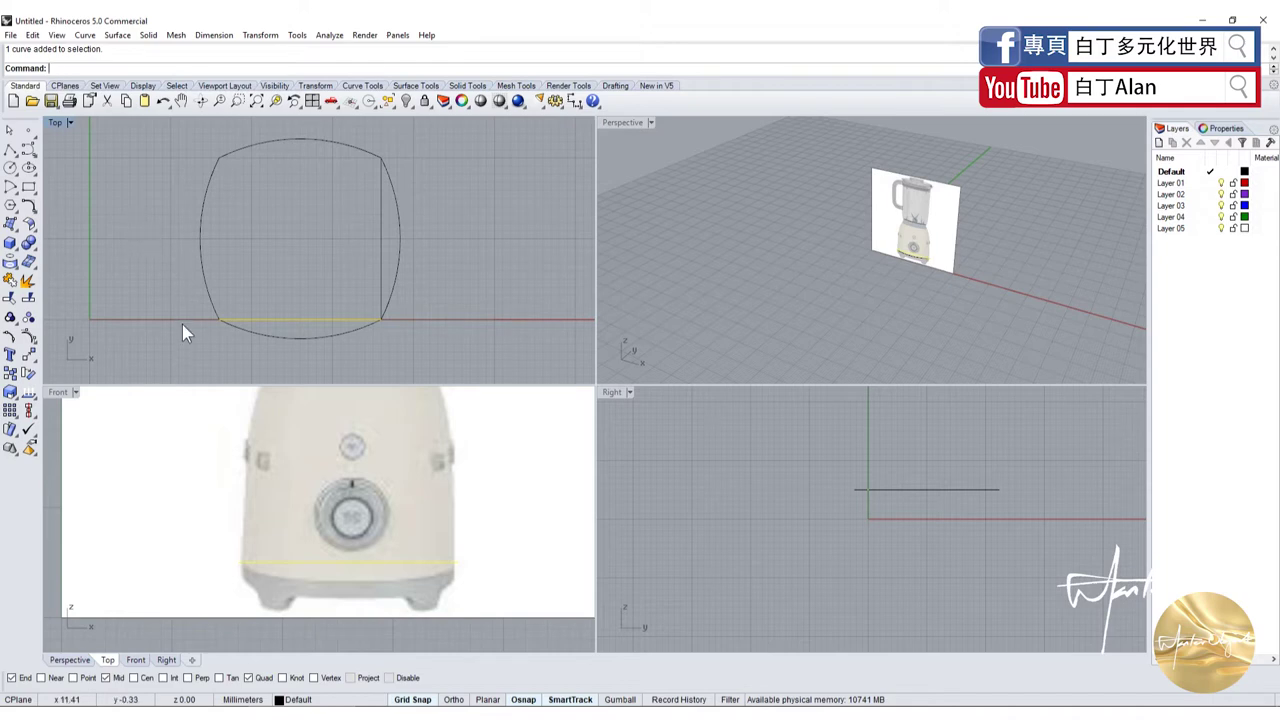
{"action": "left_click", "coordinate": [378, 200]}
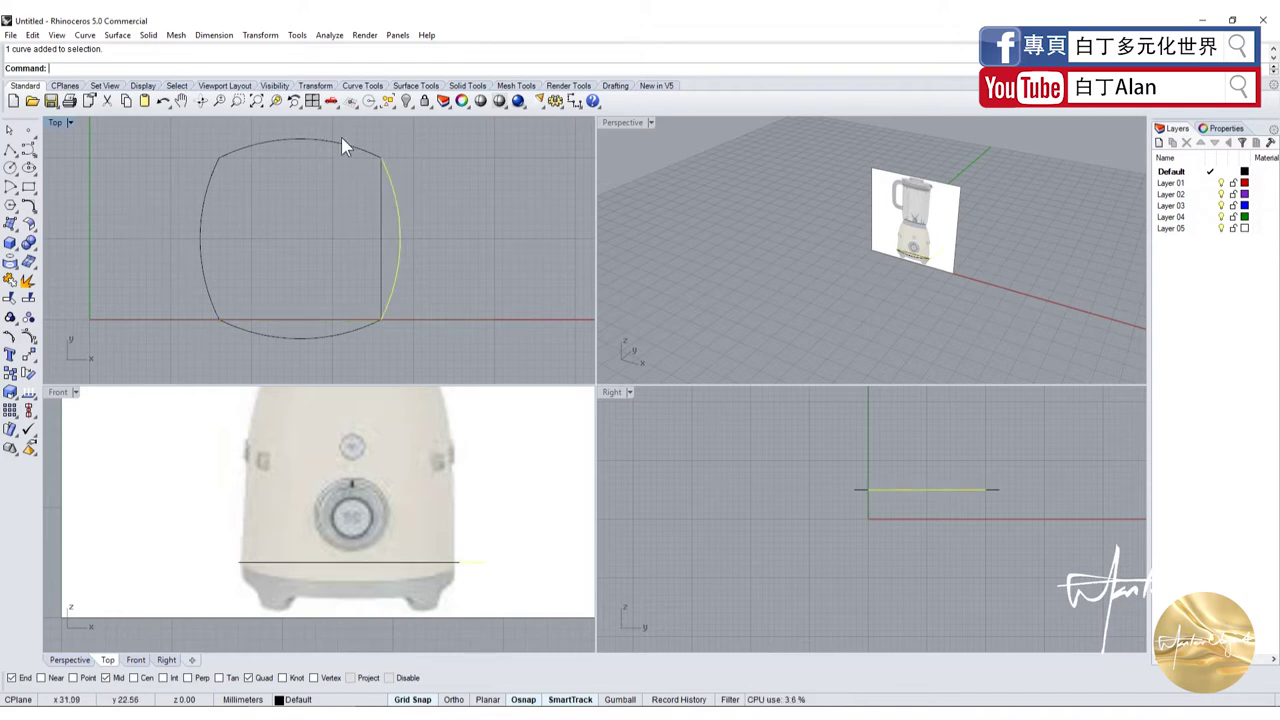
{"action": "left_click", "coordinate": [282, 337], "text": "shift"}
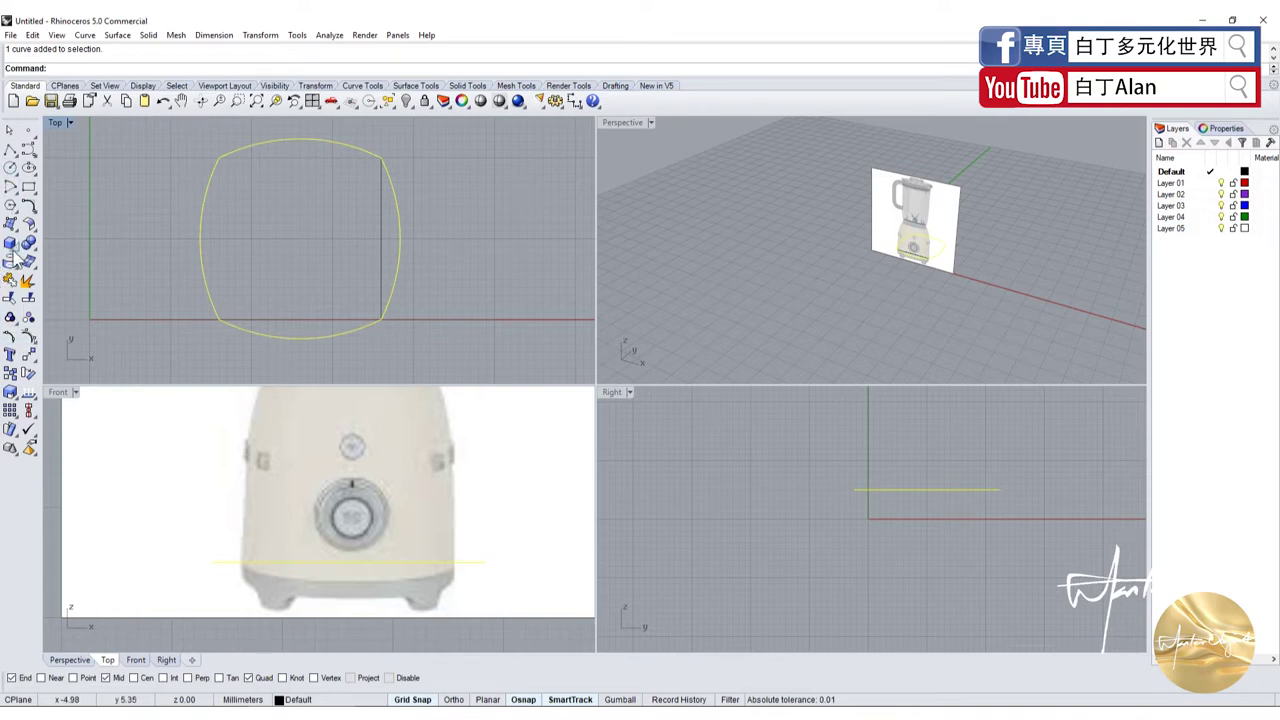
Start a curve at the outline's right midpoint, then cancel it
{"action": "left_click", "coordinate": [29, 148]}
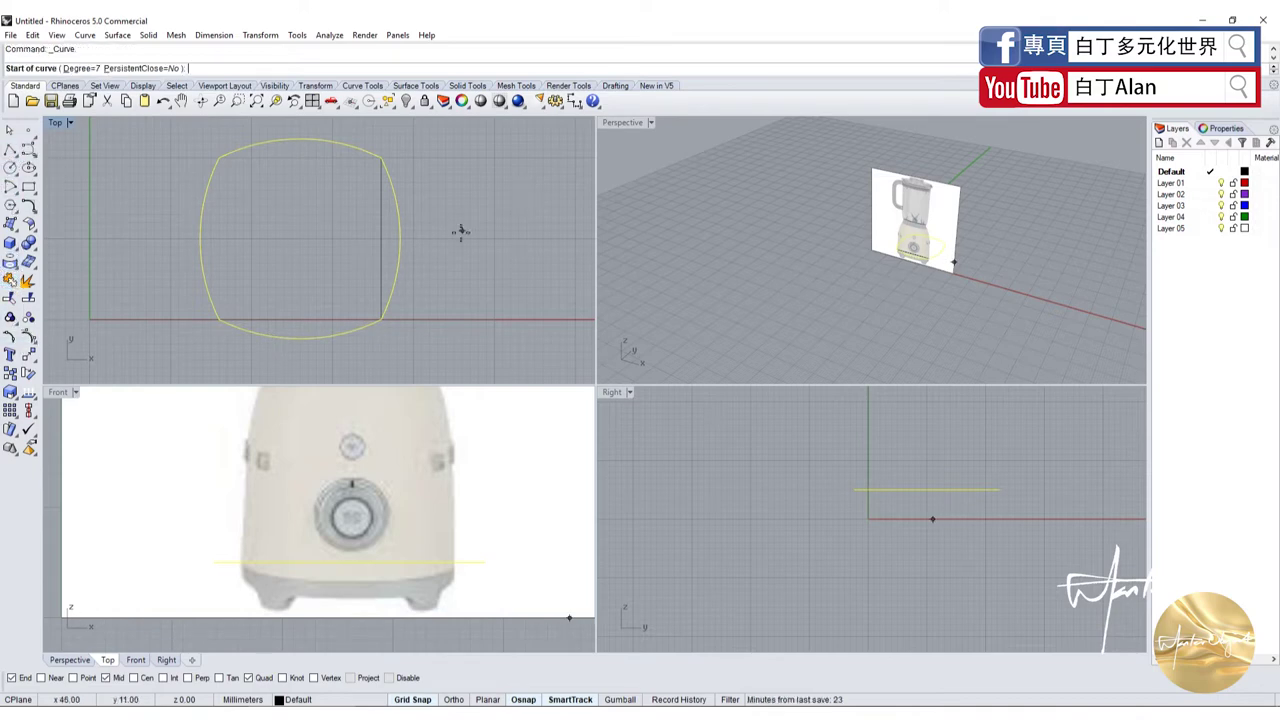
{"action": "left_click", "coordinate": [400, 237]}
{"action": "scroll", "coordinate": [400, 520], "scroll_direction": "down", "scroll_amount": 3}
{"action": "scroll", "coordinate": [405, 470], "scroll_direction": "up", "scroll_amount": 2}
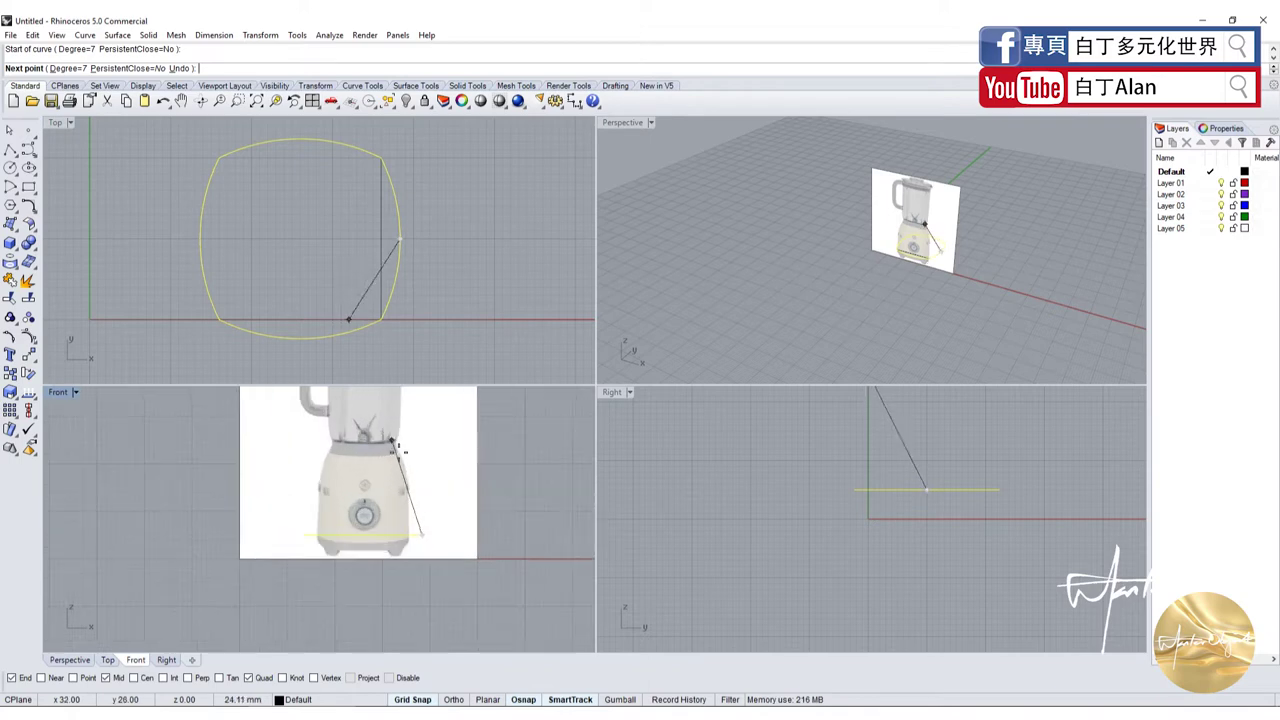
{"action": "scroll", "coordinate": [417, 478], "scroll_direction": "up", "scroll_amount": 3}
{"action": "scroll", "coordinate": [416, 478], "scroll_direction": "down", "scroll_amount": 3}
{"action": "key", "text": "Escape"}
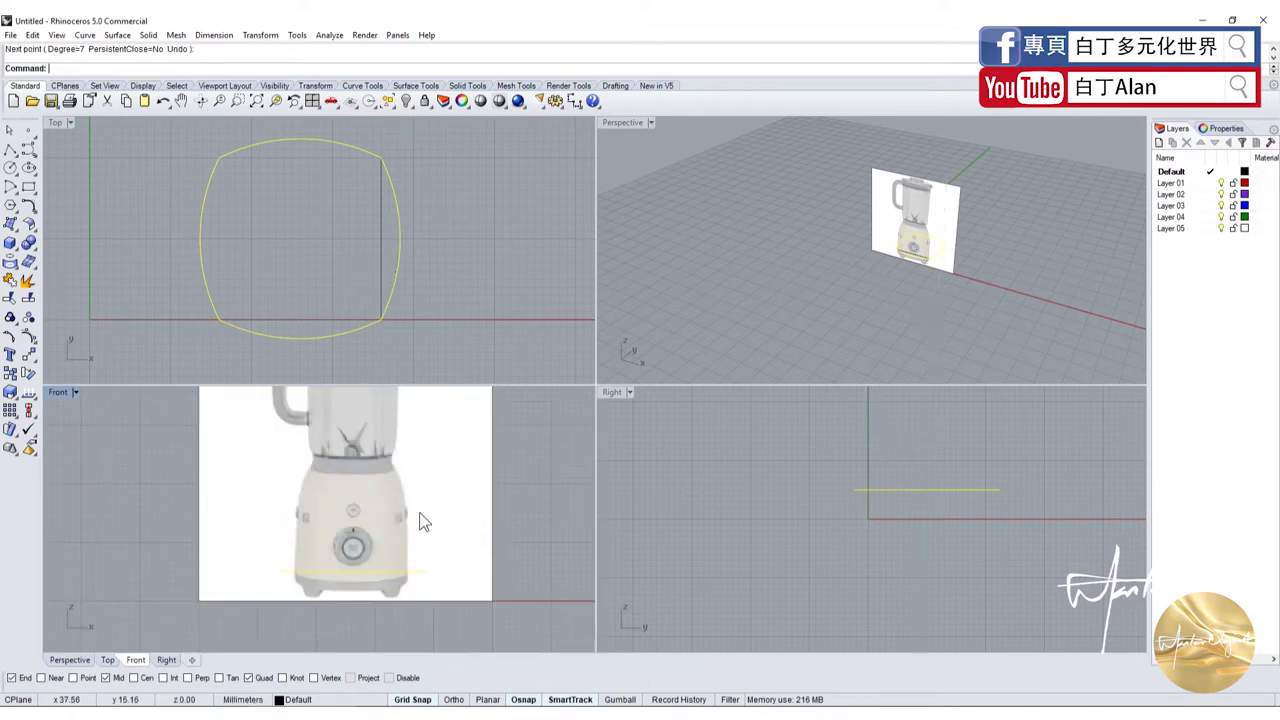
{"action": "scroll", "coordinate": [395, 578], "scroll_direction": "up", "scroll_amount": 3}
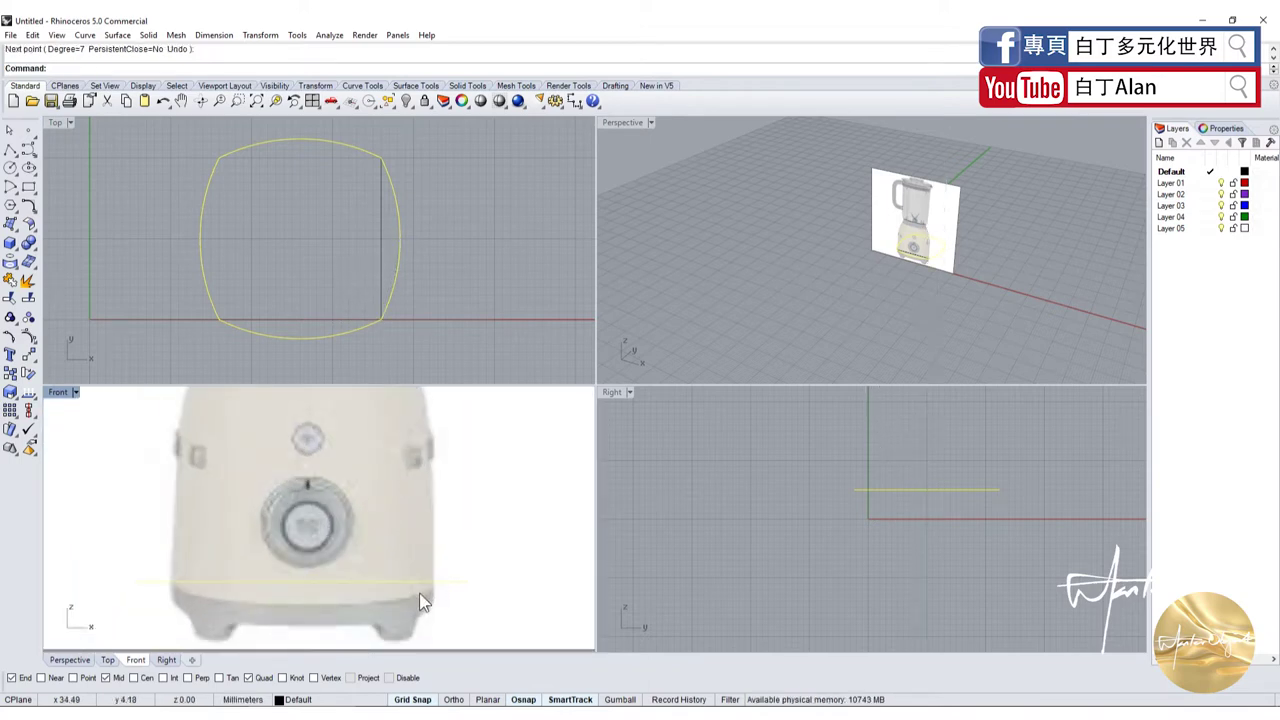
Move the rounded outline left so its right arc touches the vertical line
{"action": "left_click", "coordinate": [413, 247]}
{"action": "left_click", "coordinate": [399, 247]}
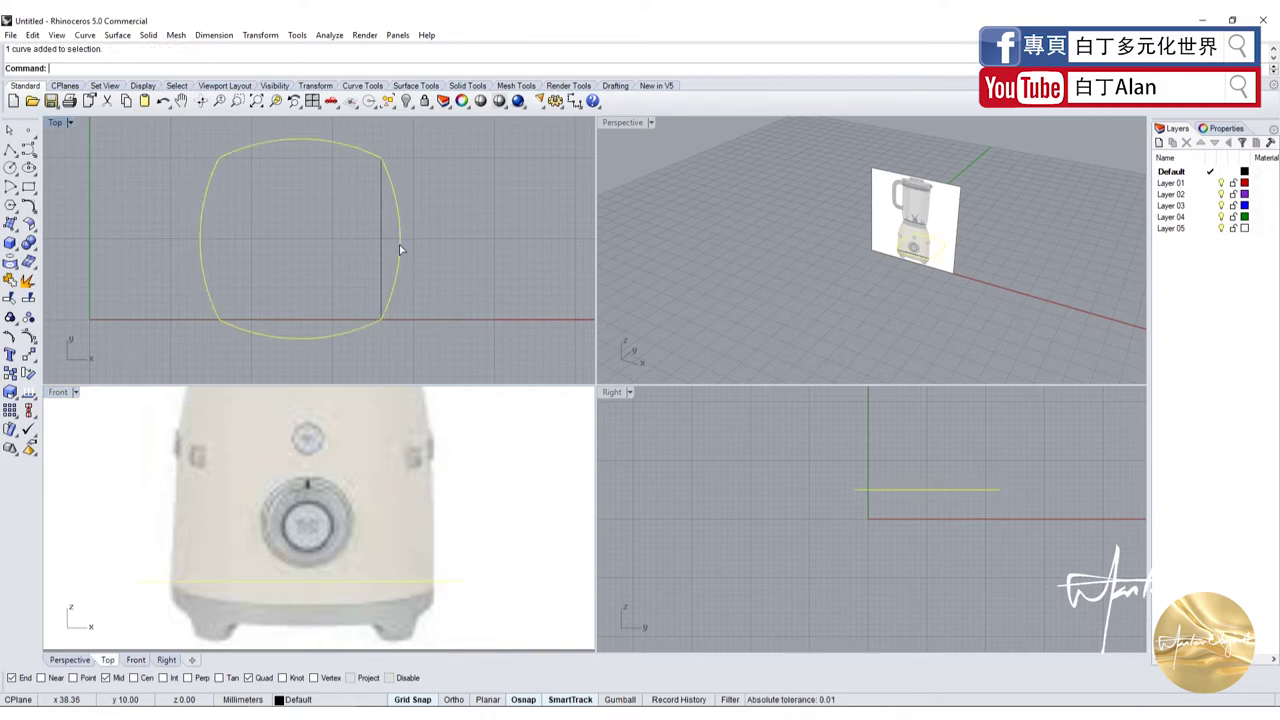
{"action": "left_click", "coordinate": [10, 348]}
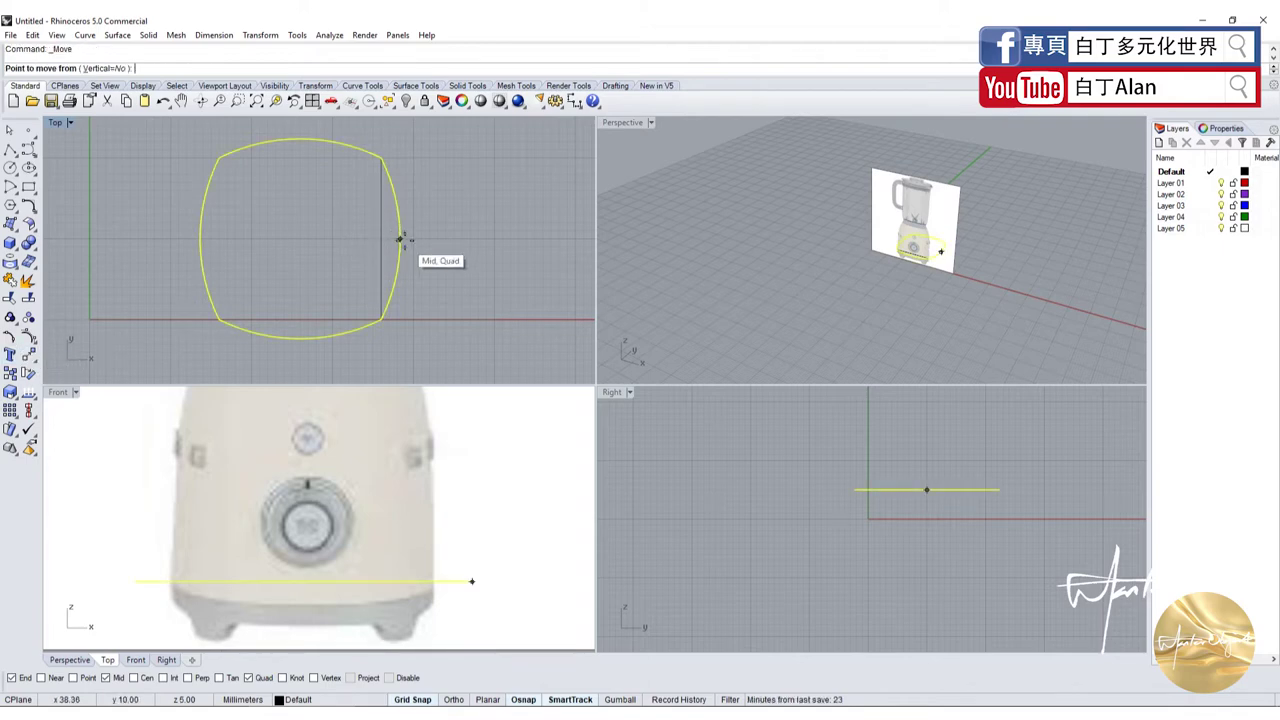
{"action": "left_click", "coordinate": [397, 241]}
{"action": "left_click", "coordinate": [381, 247]}
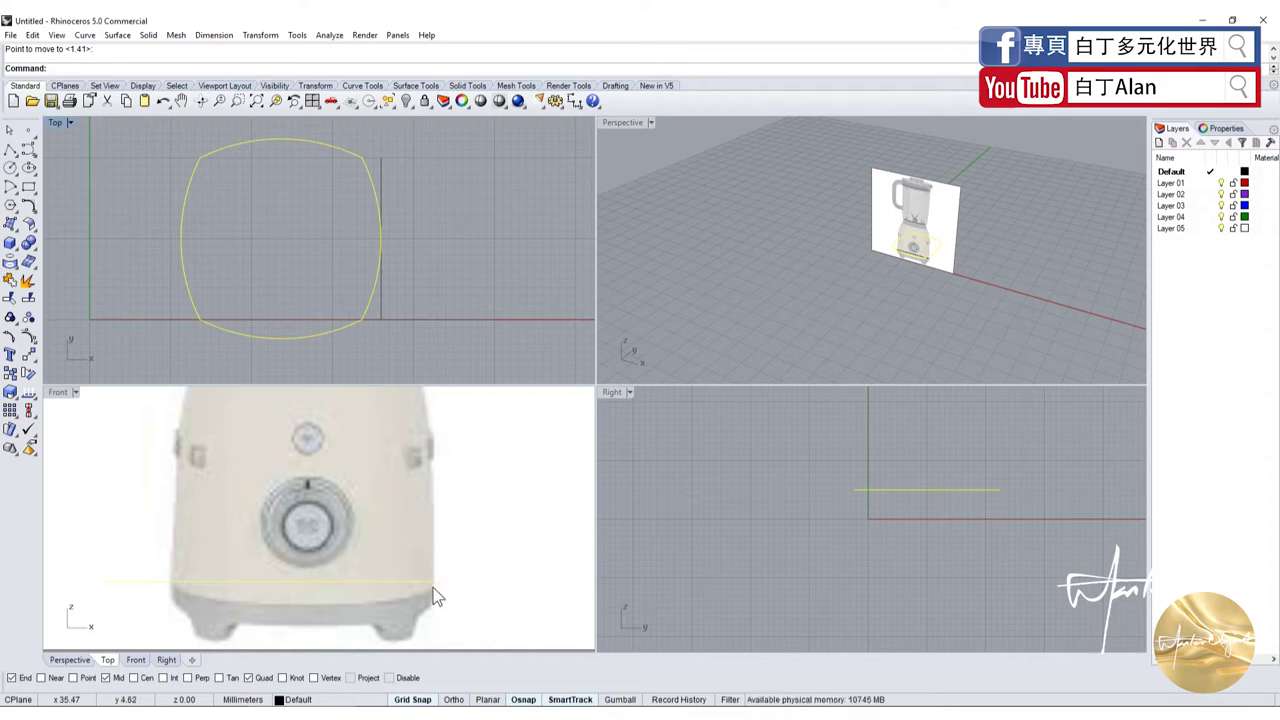
Deselect the vertical line and select the four-arc rounded-square base curve
{"action": "left_click", "coordinate": [378, 314]}
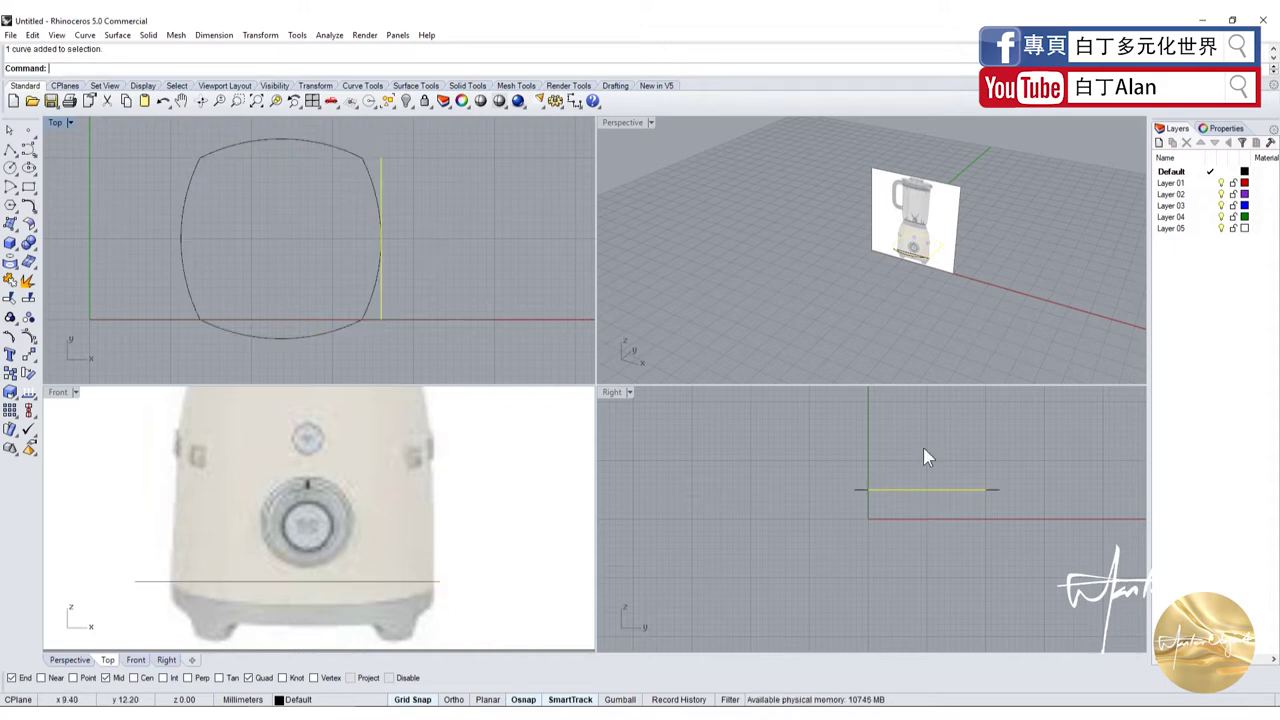
{"action": "scroll", "coordinate": [935, 255], "scroll_direction": "up", "scroll_amount": 5}
{"action": "scroll", "coordinate": [815, 310], "scroll_direction": "up", "scroll_amount": 3}
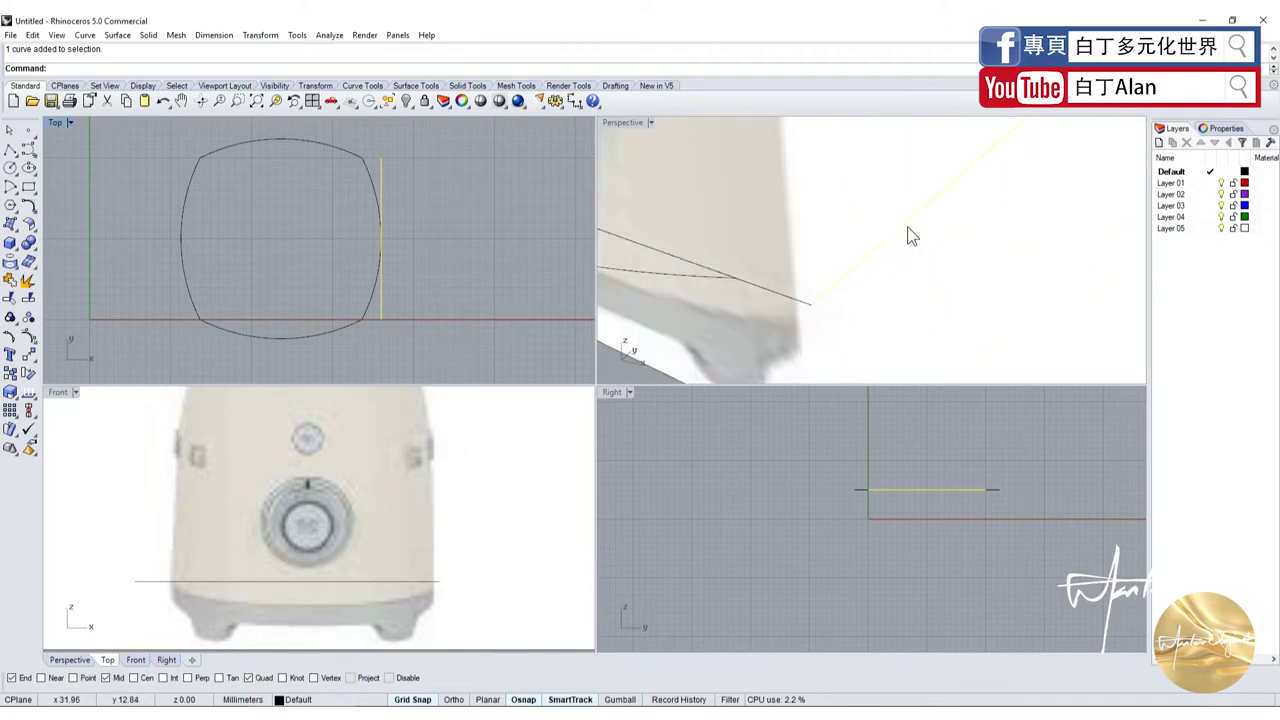
{"action": "scroll", "coordinate": [910, 236], "scroll_direction": "down", "scroll_amount": 3}
{"action": "left_click", "coordinate": [375, 341]}
{"action": "left_click", "coordinate": [275, 332]}
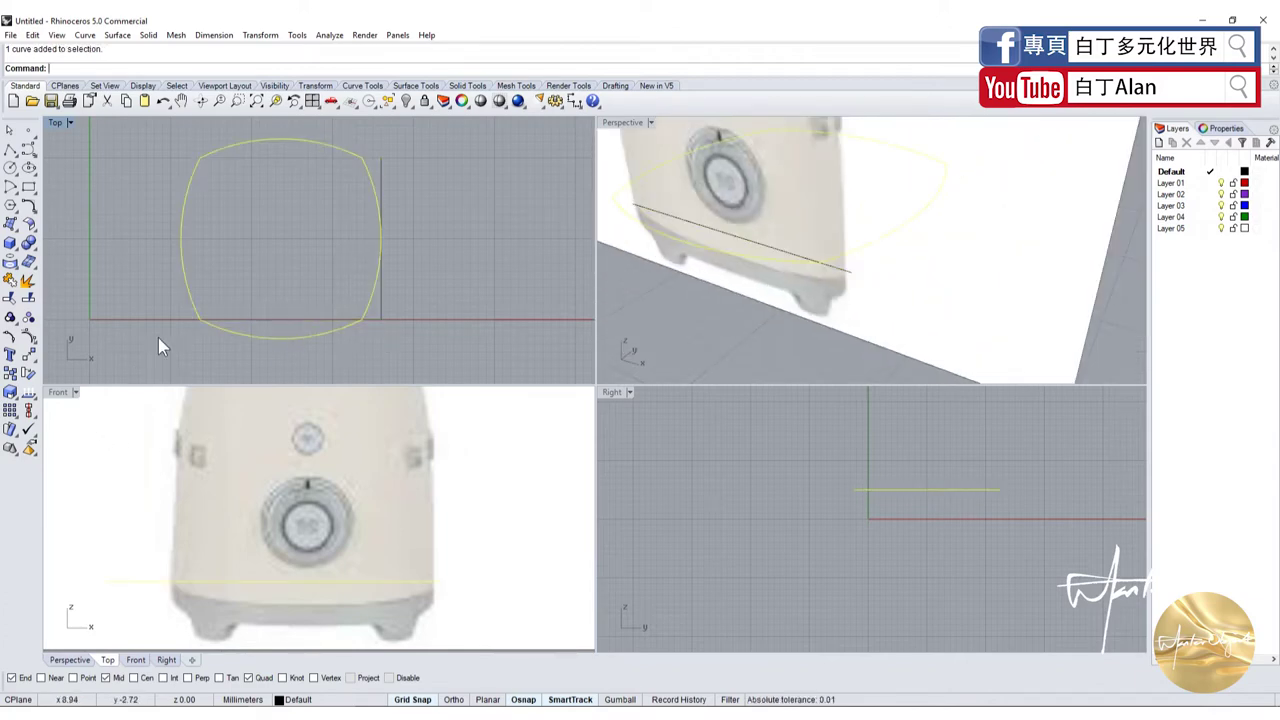
Scale the base curve down about its right midpoint so its left side moves inward
{"action": "left_click", "coordinate": [10, 392]}
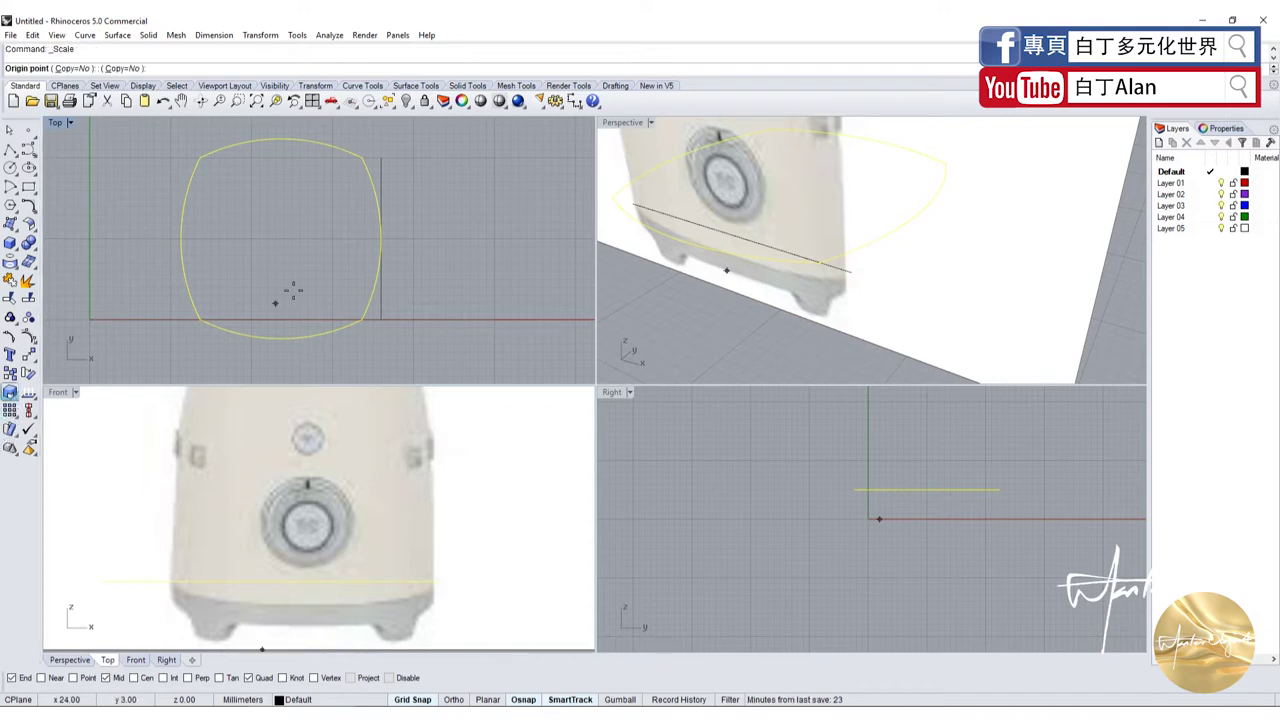
{"action": "left_click", "coordinate": [380, 238]}
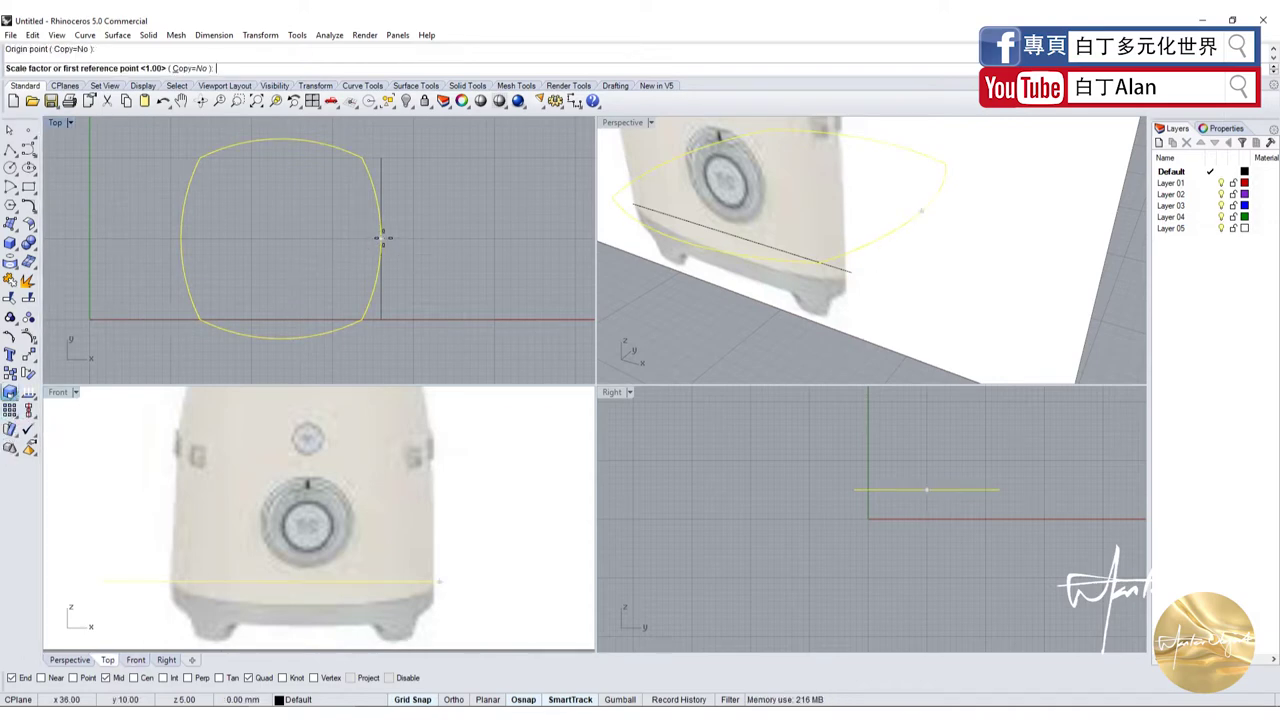
{"action": "left_click", "coordinate": [181, 238]}
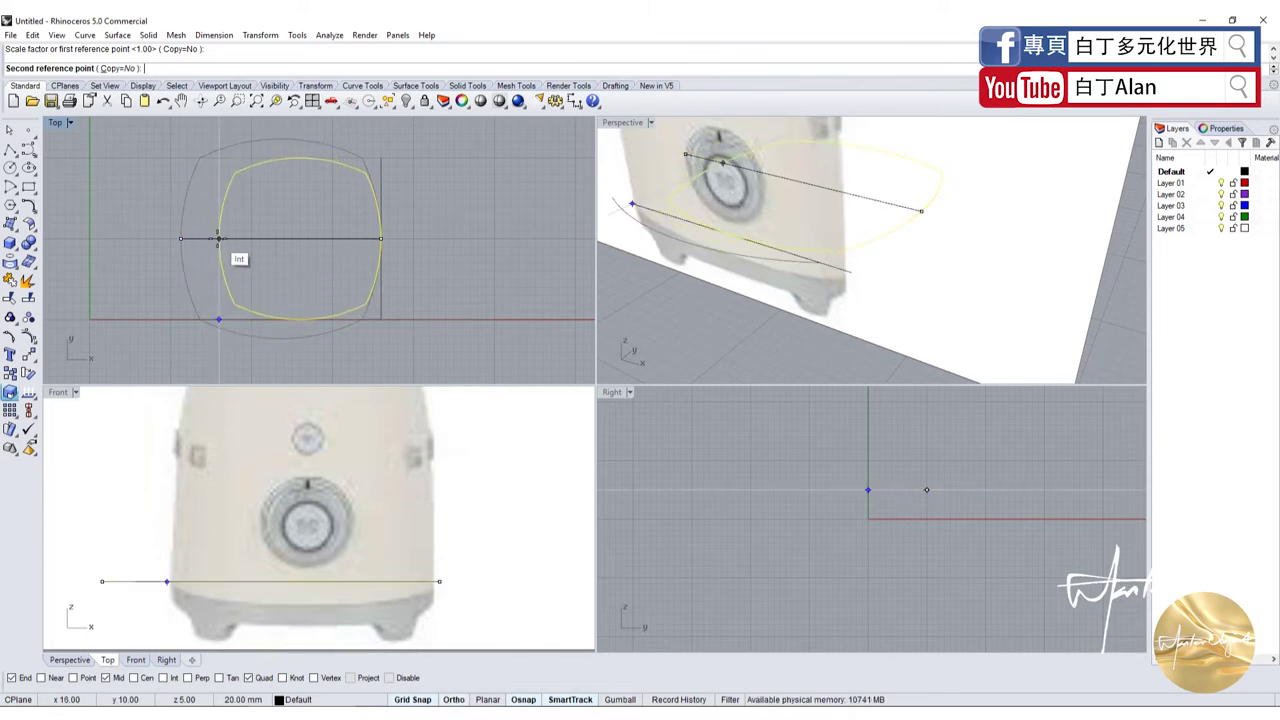
{"action": "left_click", "coordinate": [218, 238]}
{"action": "key", "text": "Escape"}
Select the bottom line, then the rounded-square base curve, and clear the selection
{"action": "left_click", "coordinate": [236, 320]}
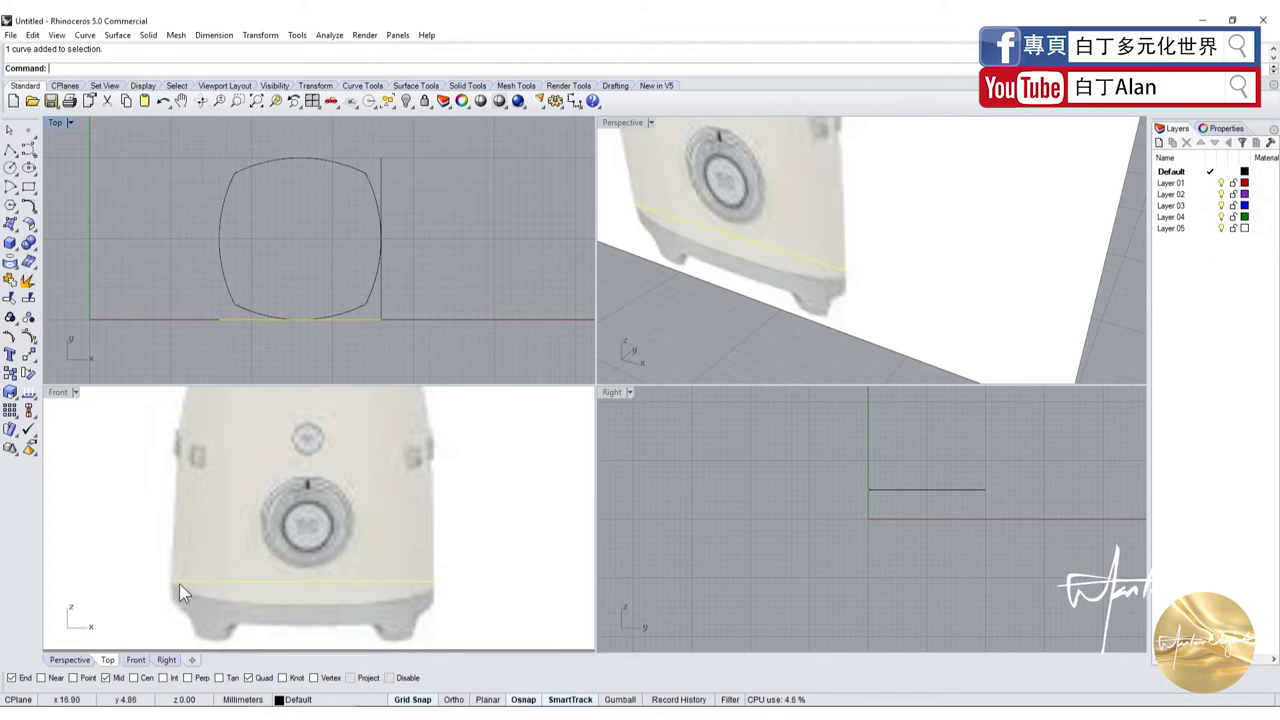
{"action": "left_click", "coordinate": [220, 258]}
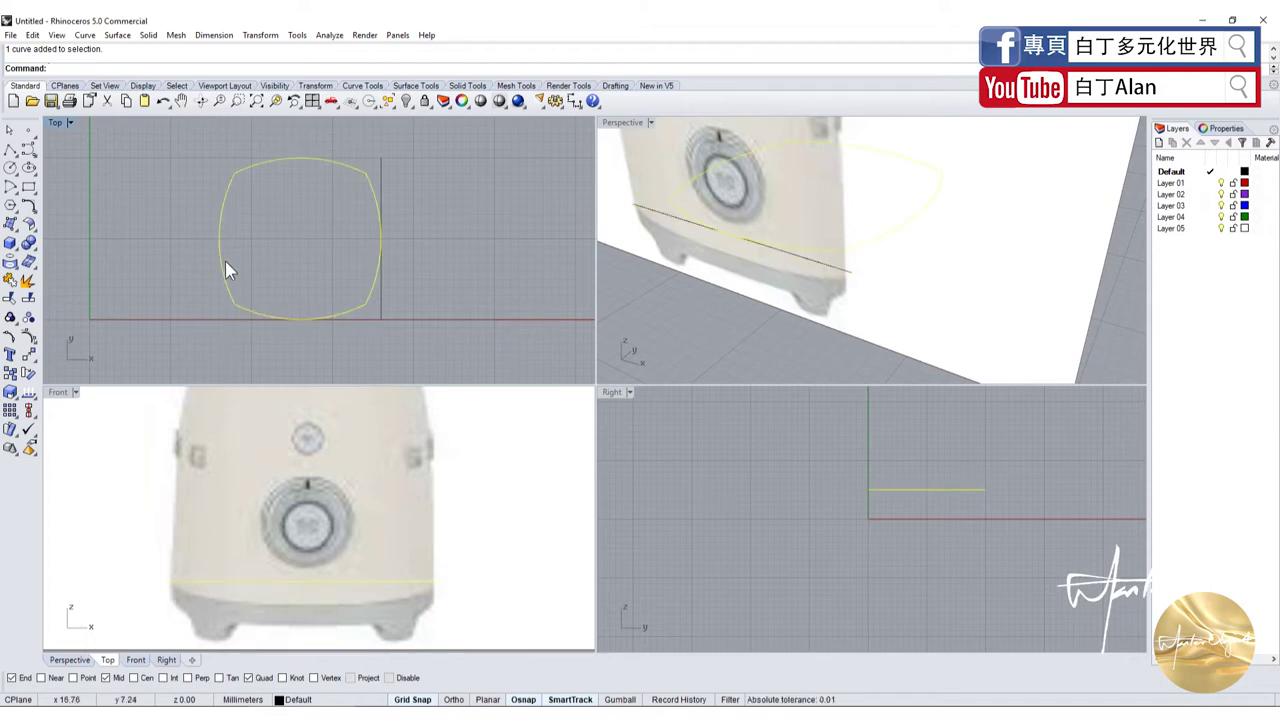
{"action": "key", "text": "Escape"}
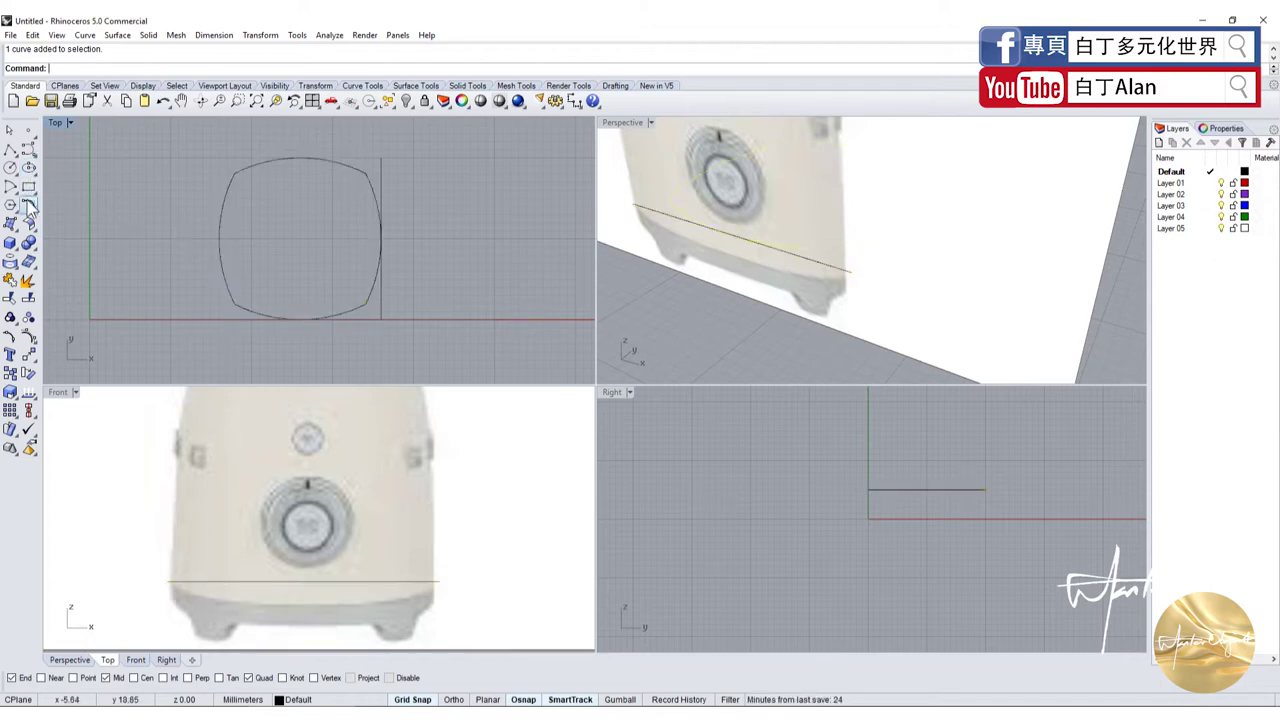
{"action": "left_click", "coordinate": [363, 305]}
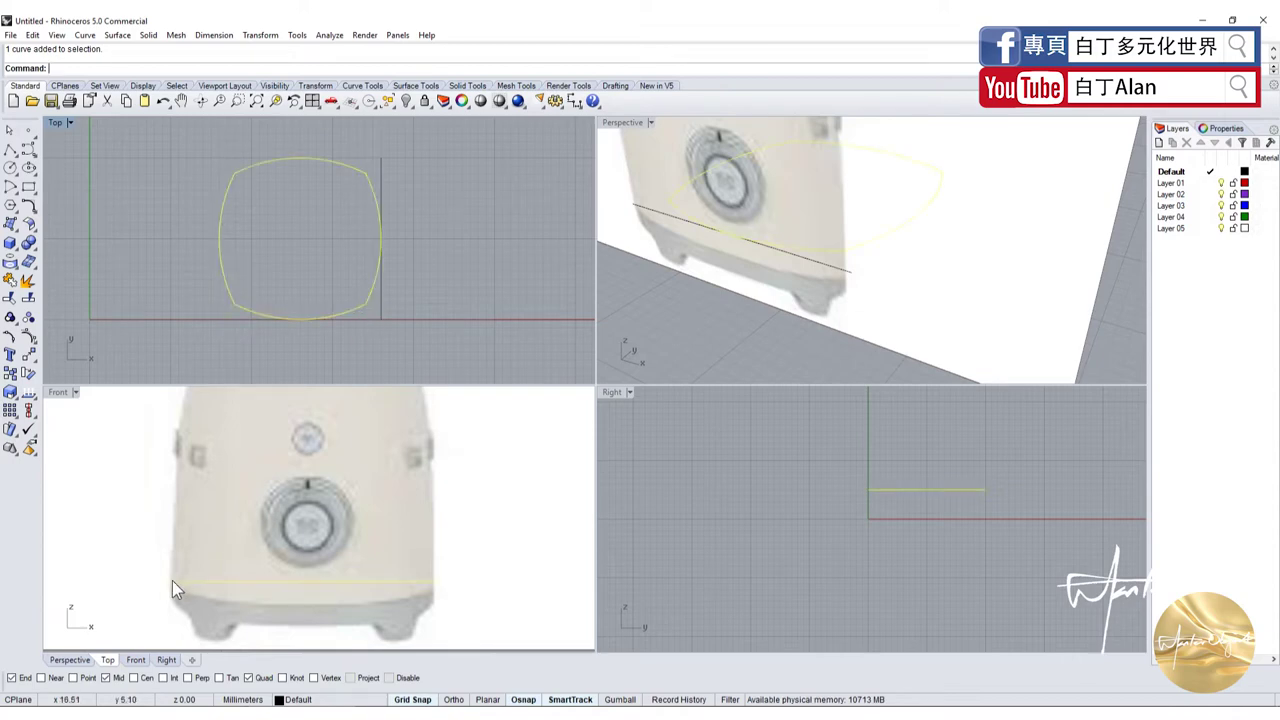
{"action": "scroll", "coordinate": [430, 582], "scroll_direction": "down", "scroll_amount": 1}
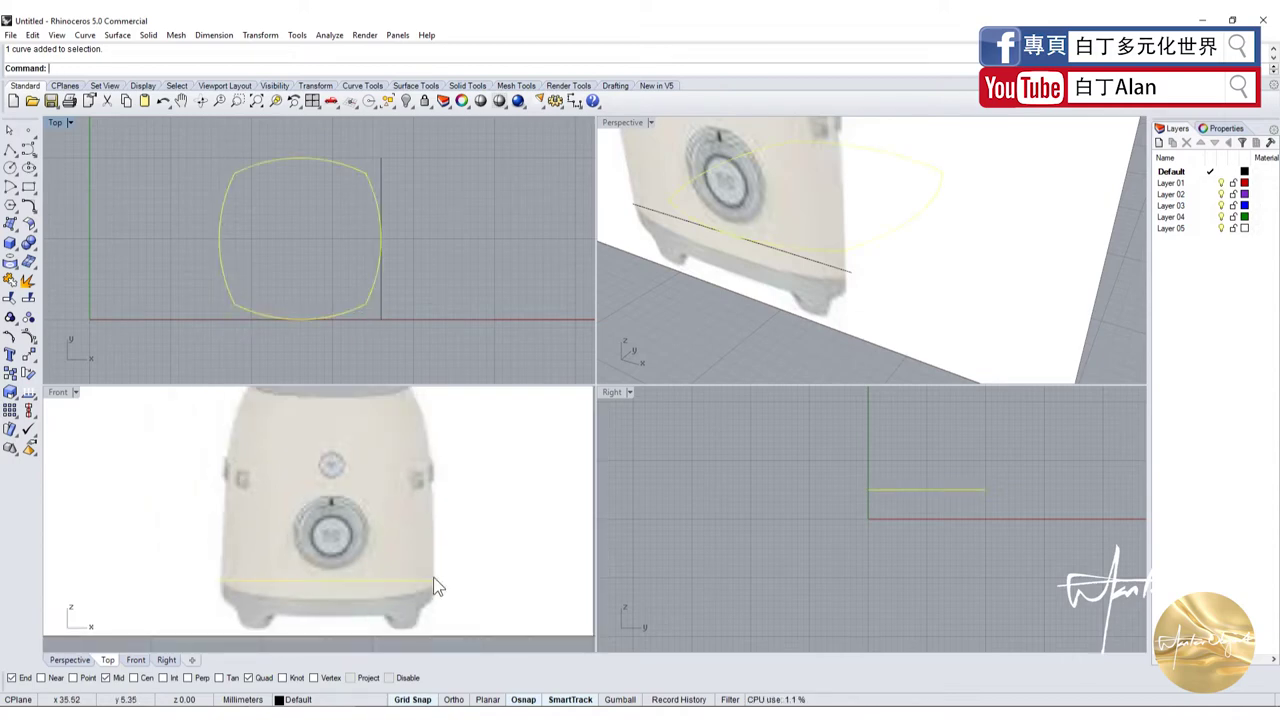
{"action": "scroll", "coordinate": [436, 587], "scroll_direction": "down", "scroll_amount": 1}
{"action": "left_click_drag", "start_coordinate": [438, 595], "coordinate": [271, 530]}
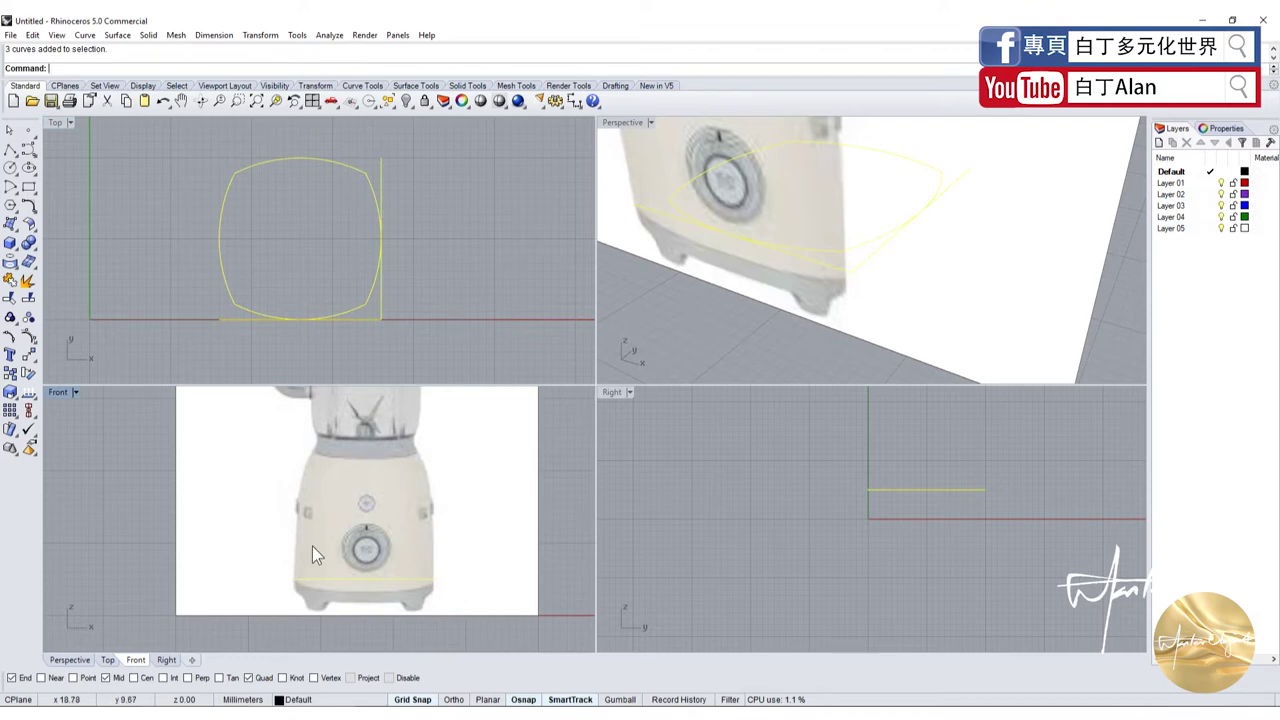
{"action": "scroll", "coordinate": [375, 529], "scroll_direction": "up", "scroll_amount": 1}
{"action": "scroll", "coordinate": [375, 529], "scroll_direction": "down", "scroll_amount": 2}
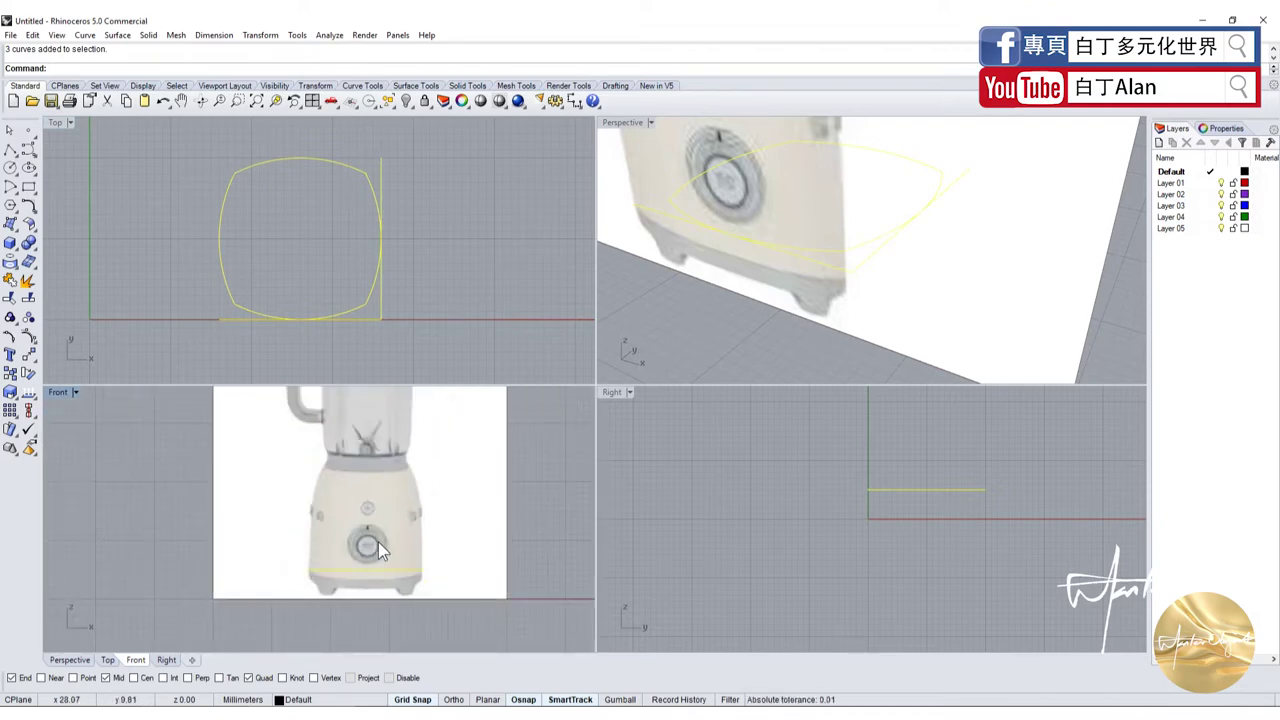
{"action": "scroll", "coordinate": [375, 535], "scroll_direction": "up", "scroll_amount": 2}
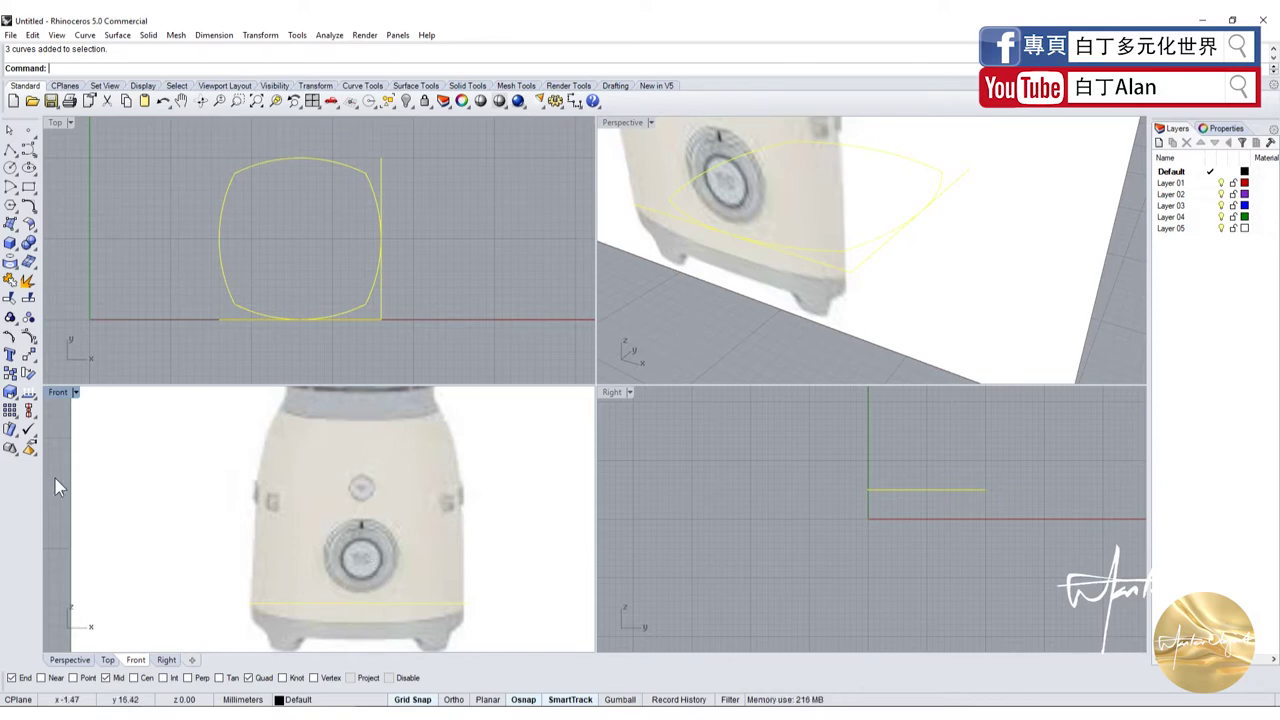
{"action": "scroll", "coordinate": [250, 550], "scroll_direction": "down", "scroll_amount": 1}
{"action": "scroll", "coordinate": [290, 565], "scroll_direction": "up", "scroll_amount": 3}
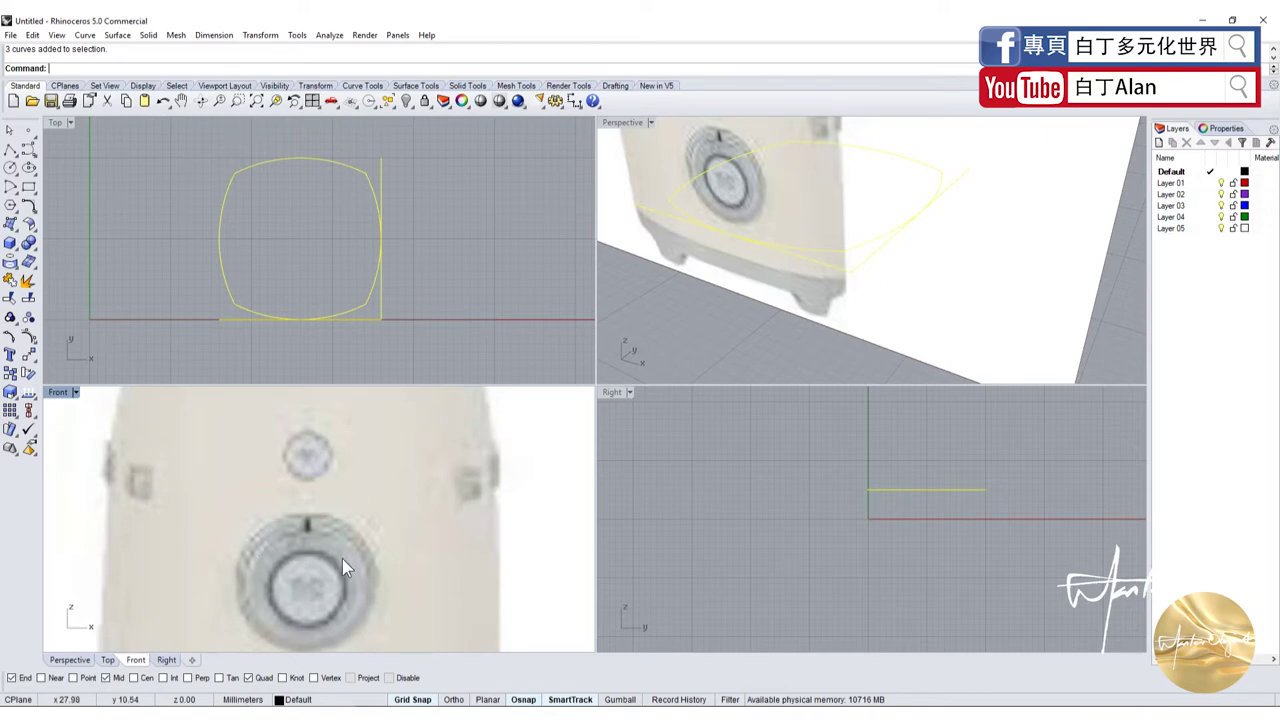
{"action": "scroll", "coordinate": [340, 557], "scroll_direction": "down", "scroll_amount": 2}
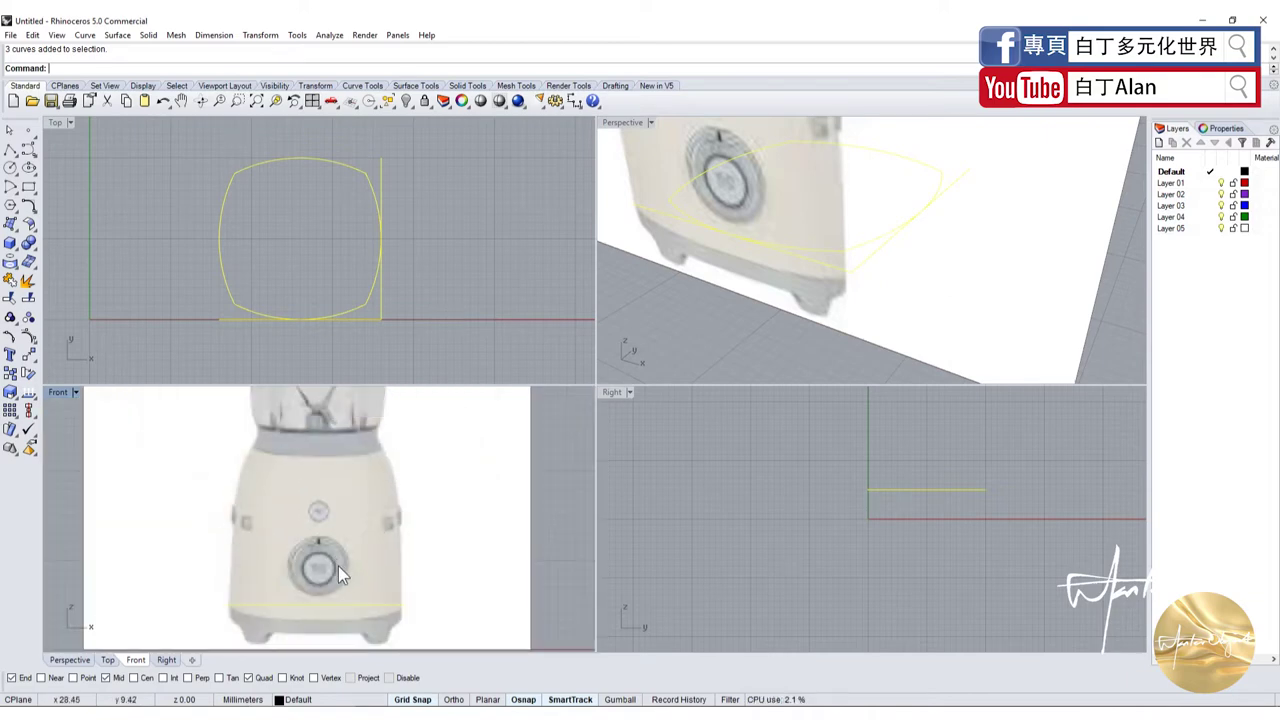
{"action": "scroll", "coordinate": [350, 550], "scroll_direction": "down", "scroll_amount": 2}
{"action": "scroll", "coordinate": [350, 555], "scroll_direction": "up", "scroll_amount": 1}
{"action": "scroll", "coordinate": [347, 560], "scroll_direction": "up", "scroll_amount": 1}
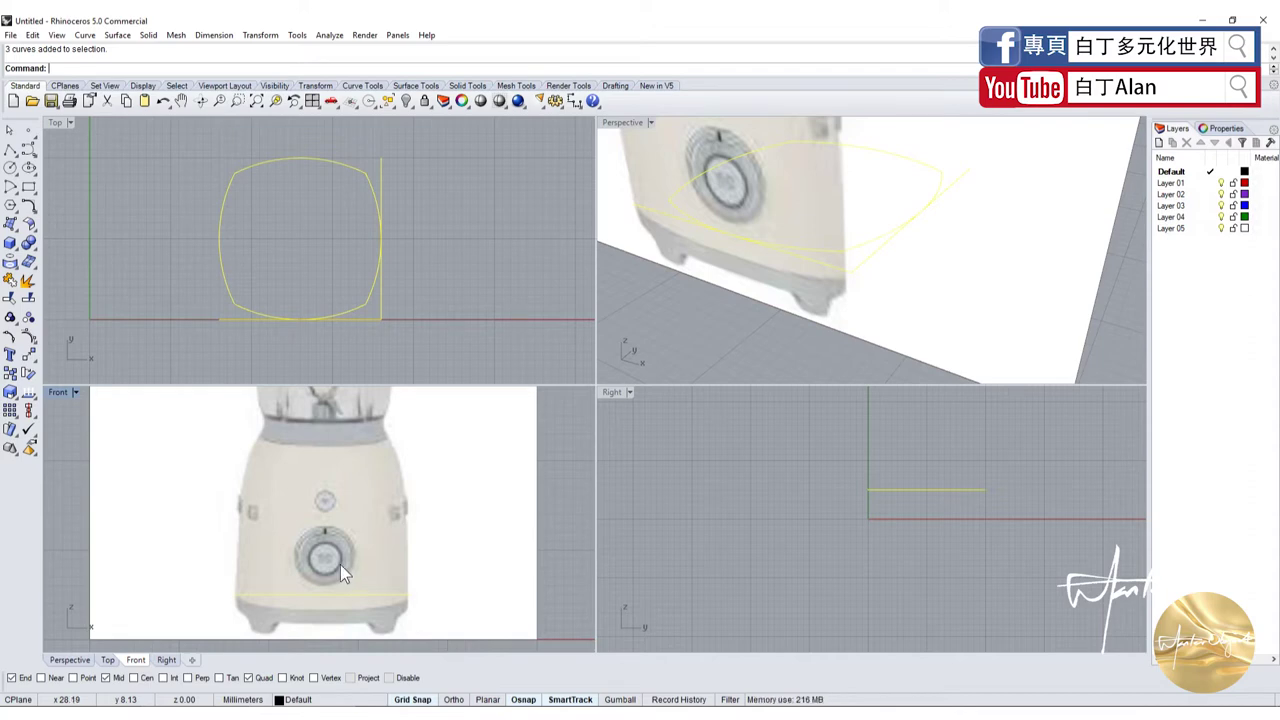
{"action": "left_click", "coordinate": [212, 207]}
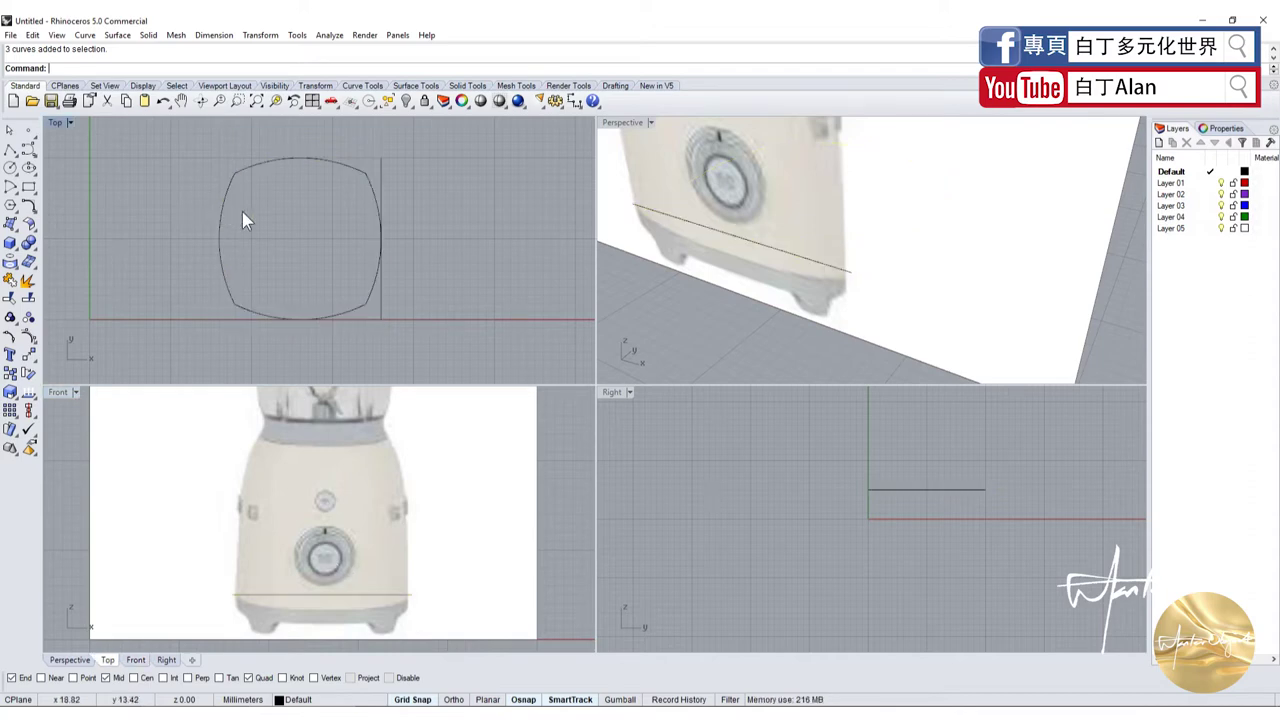
{"action": "left_click", "coordinate": [227, 203]}
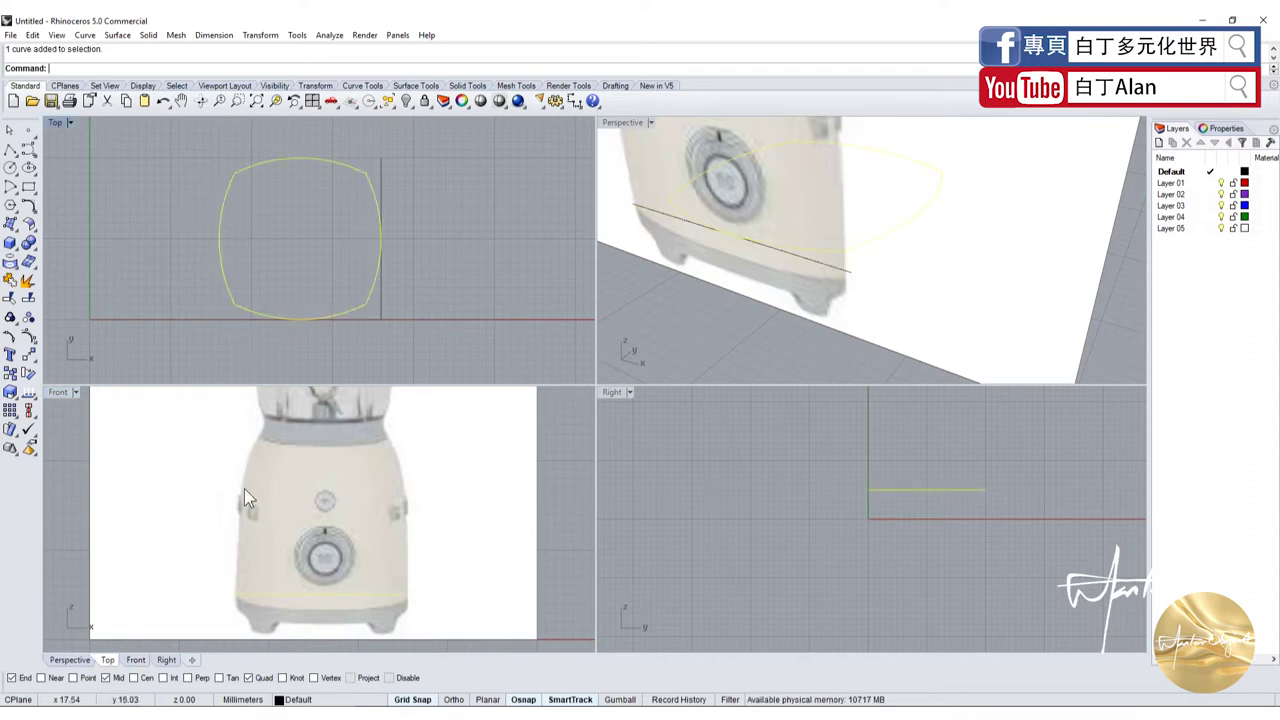
Draw a three-point curve in Front view from the base's right edge up the body to the neck
{"action": "left_click", "coordinate": [28, 150]}
{"action": "scroll", "coordinate": [428, 608], "scroll_direction": "up", "scroll_amount": 2}
{"action": "scroll", "coordinate": [377, 586], "scroll_direction": "up", "scroll_amount": 2}
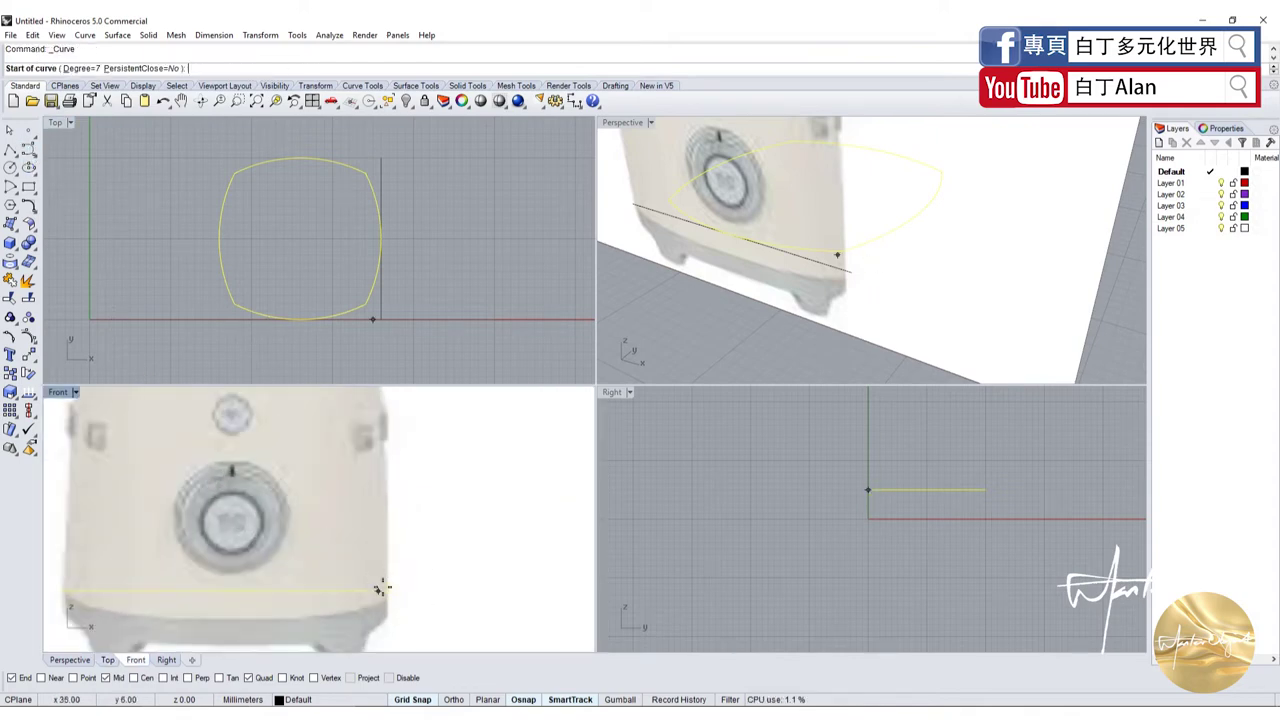
{"action": "left_click", "coordinate": [386, 591]}
{"action": "scroll", "coordinate": [390, 591], "scroll_direction": "down", "scroll_amount": 4}
{"action": "scroll", "coordinate": [392, 509], "scroll_direction": "up", "scroll_amount": 5}
{"action": "left_click", "coordinate": [374, 564]}
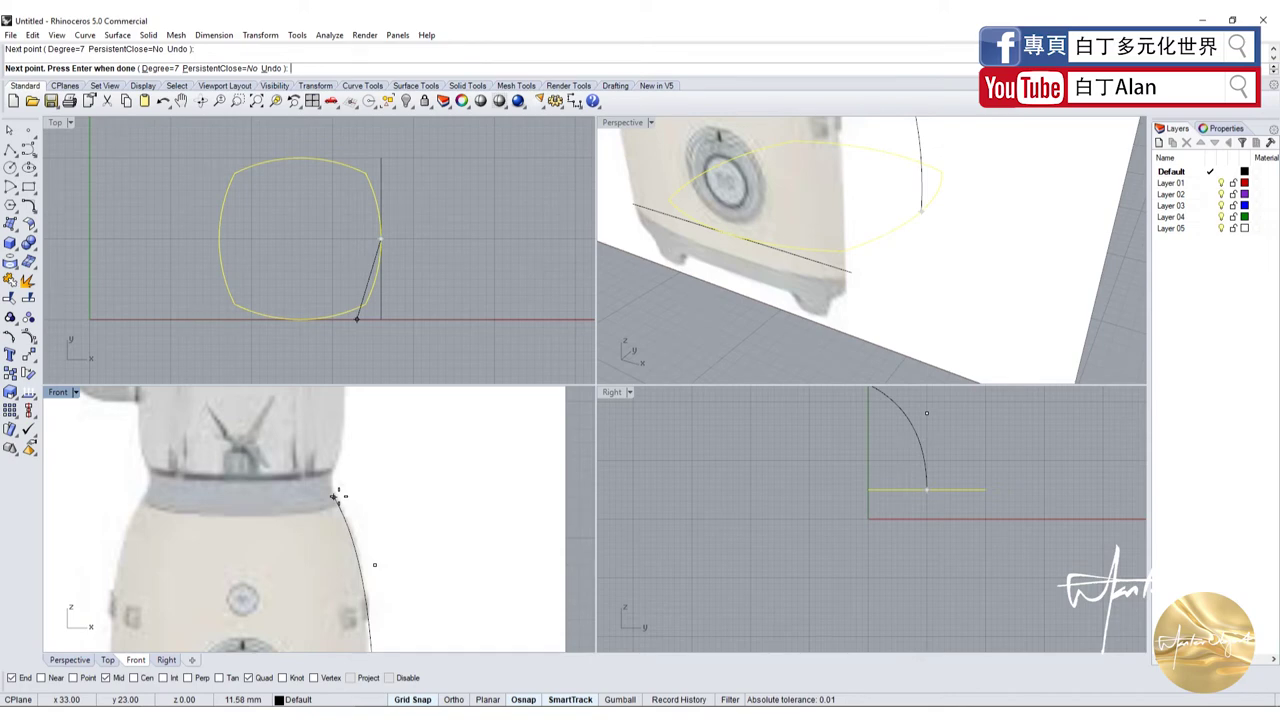
{"action": "scroll", "coordinate": [335, 496], "scroll_direction": "down", "scroll_amount": 1}
{"action": "scroll", "coordinate": [335, 490], "scroll_direction": "up", "scroll_amount": 1}
{"action": "scroll", "coordinate": [333, 480], "scroll_direction": "up", "scroll_amount": 2}
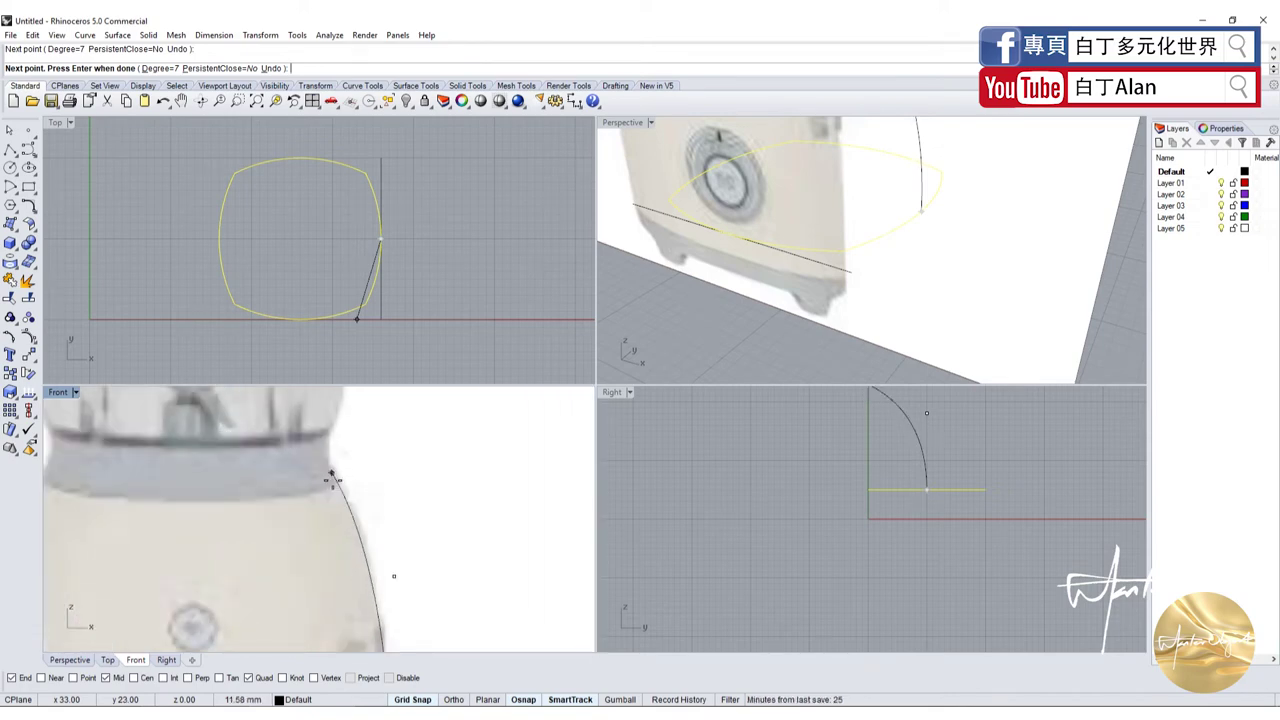
{"action": "scroll", "coordinate": [266, 450], "scroll_direction": "down", "scroll_amount": 3}
{"action": "scroll", "coordinate": [280, 480], "scroll_direction": "up", "scroll_amount": 1}
{"action": "scroll", "coordinate": [340, 485], "scroll_direction": "up", "scroll_amount": 1}
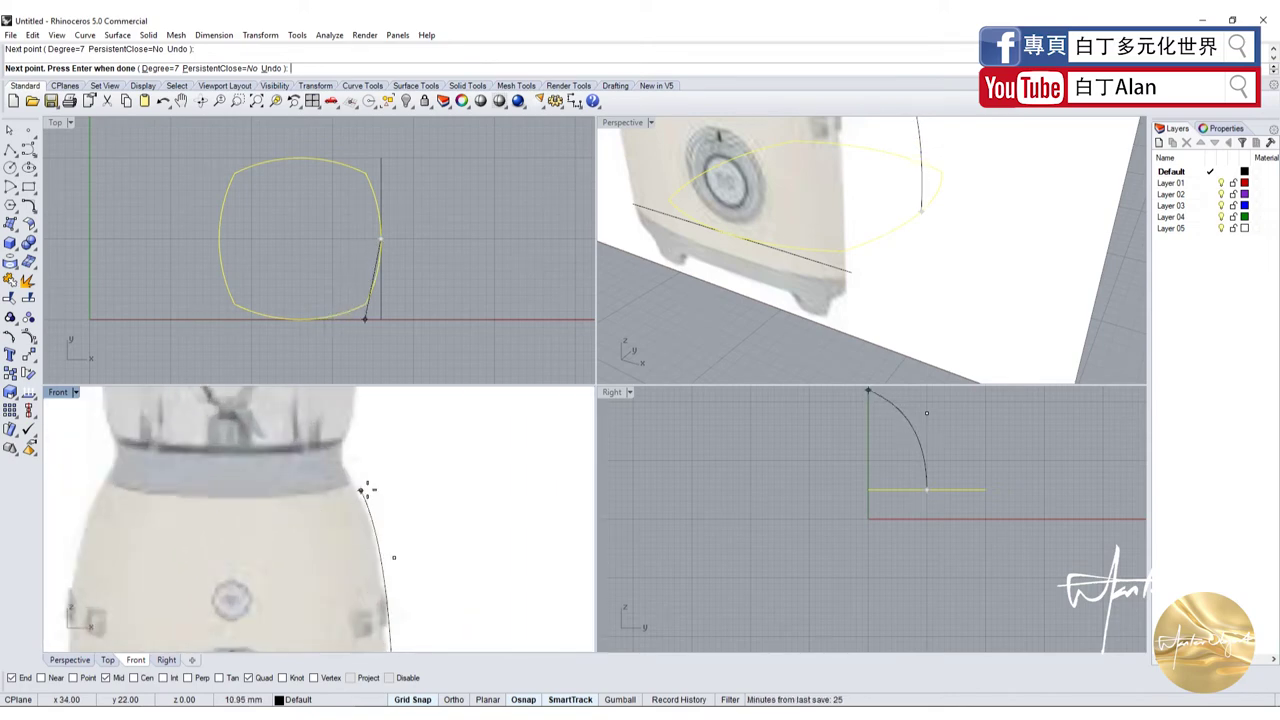
{"action": "scroll", "coordinate": [360, 488], "scroll_direction": "up", "scroll_amount": 2}
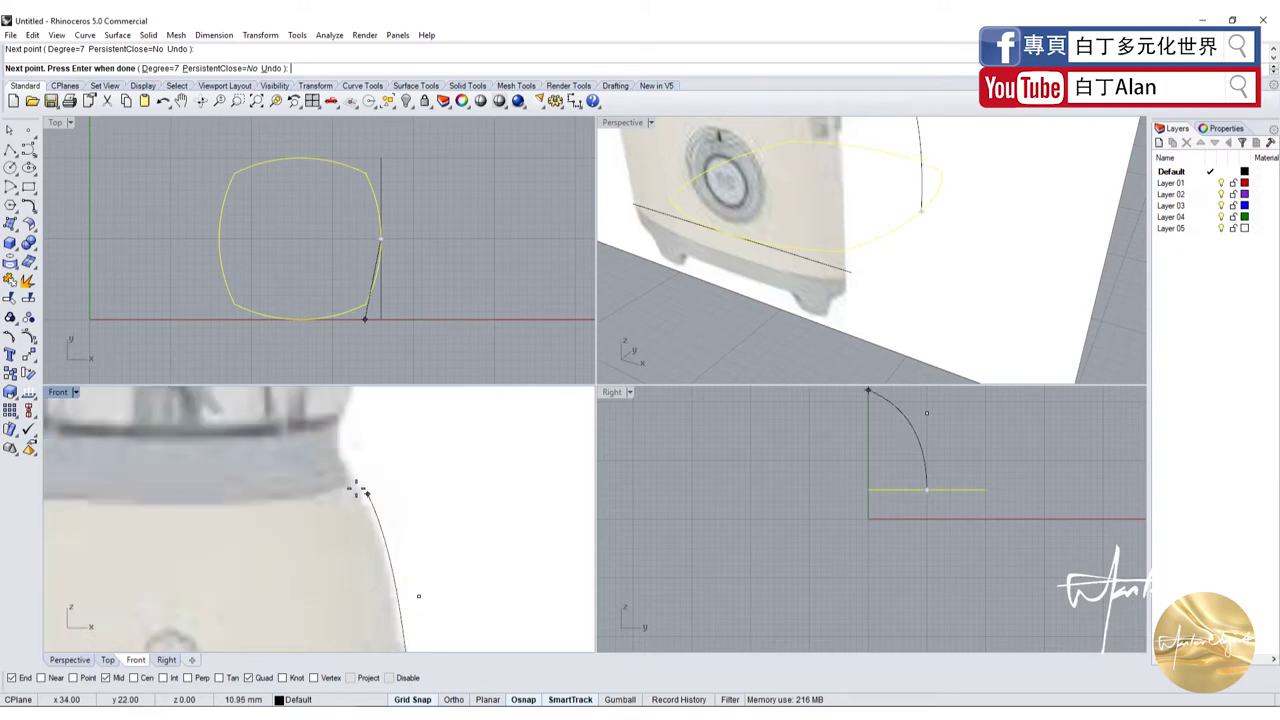
{"action": "scroll", "coordinate": [360, 488], "scroll_direction": "down", "scroll_amount": 1}
{"action": "scroll", "coordinate": [400, 490], "scroll_direction": "up", "scroll_amount": 2}
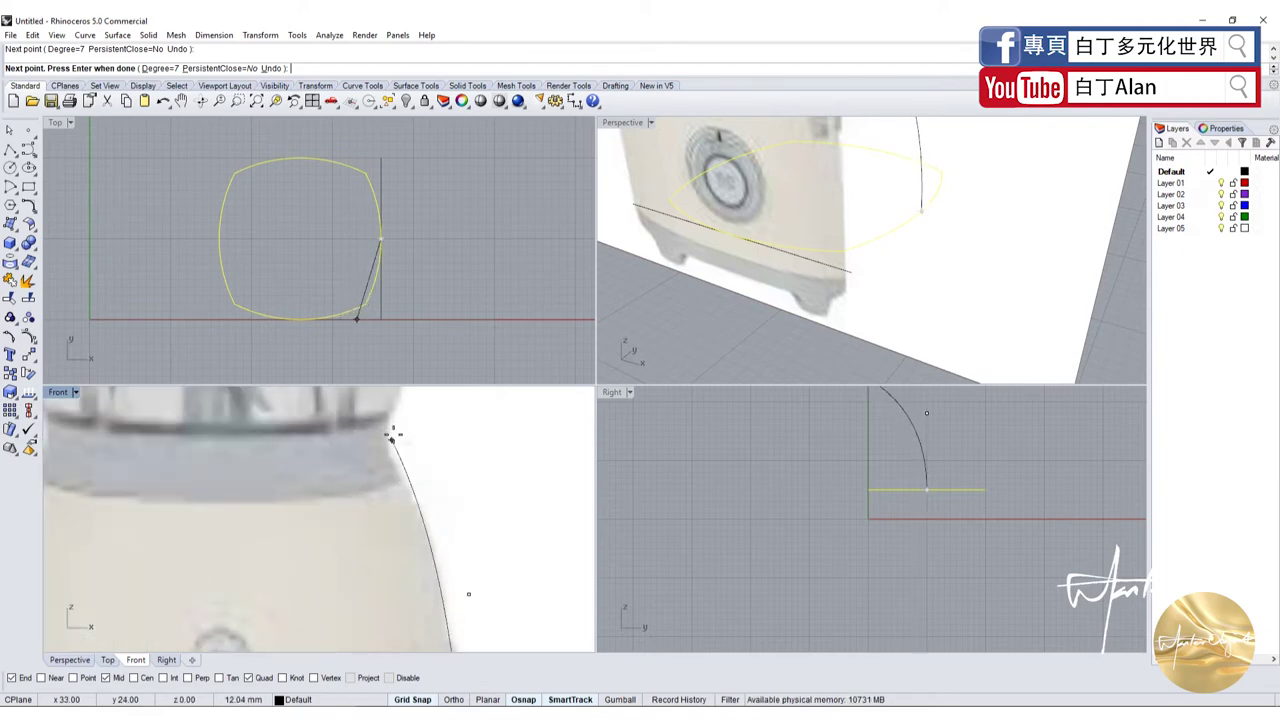
{"action": "scroll", "coordinate": [392, 440], "scroll_direction": "down", "scroll_amount": 2}
{"action": "scroll", "coordinate": [400, 455], "scroll_direction": "up", "scroll_amount": 1}
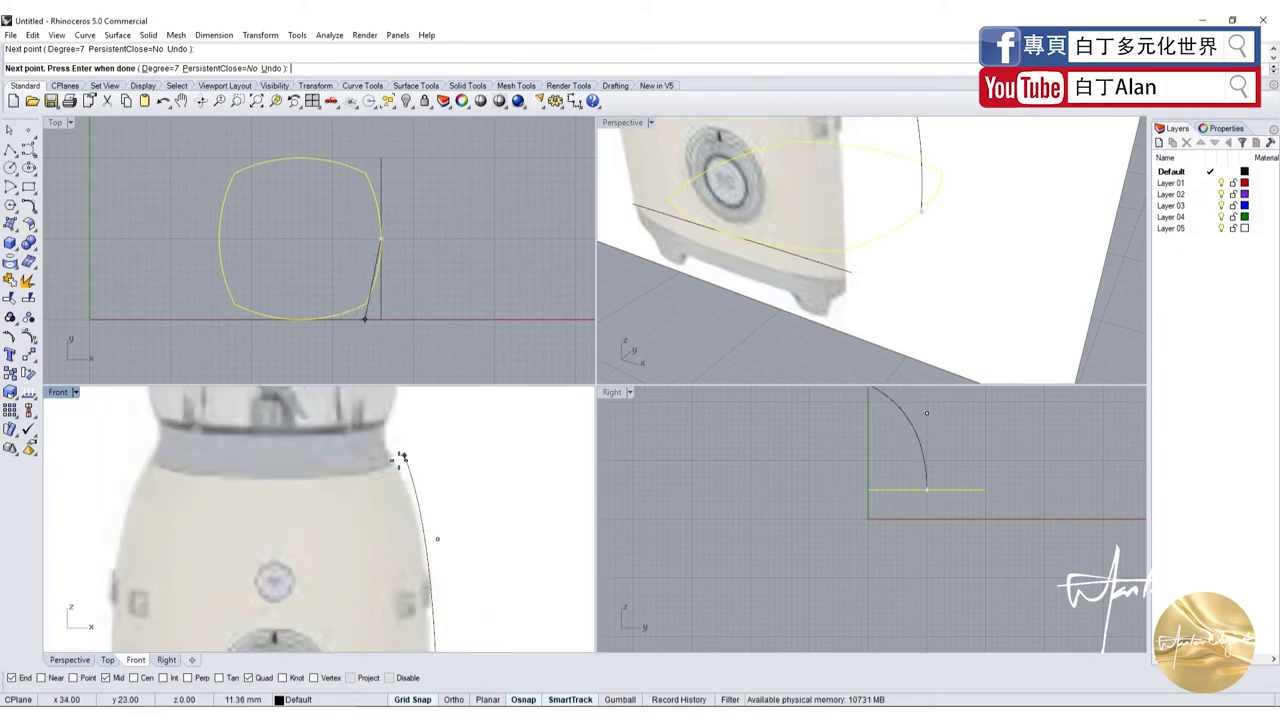
{"action": "scroll", "coordinate": [395, 463], "scroll_direction": "up", "scroll_amount": 2}
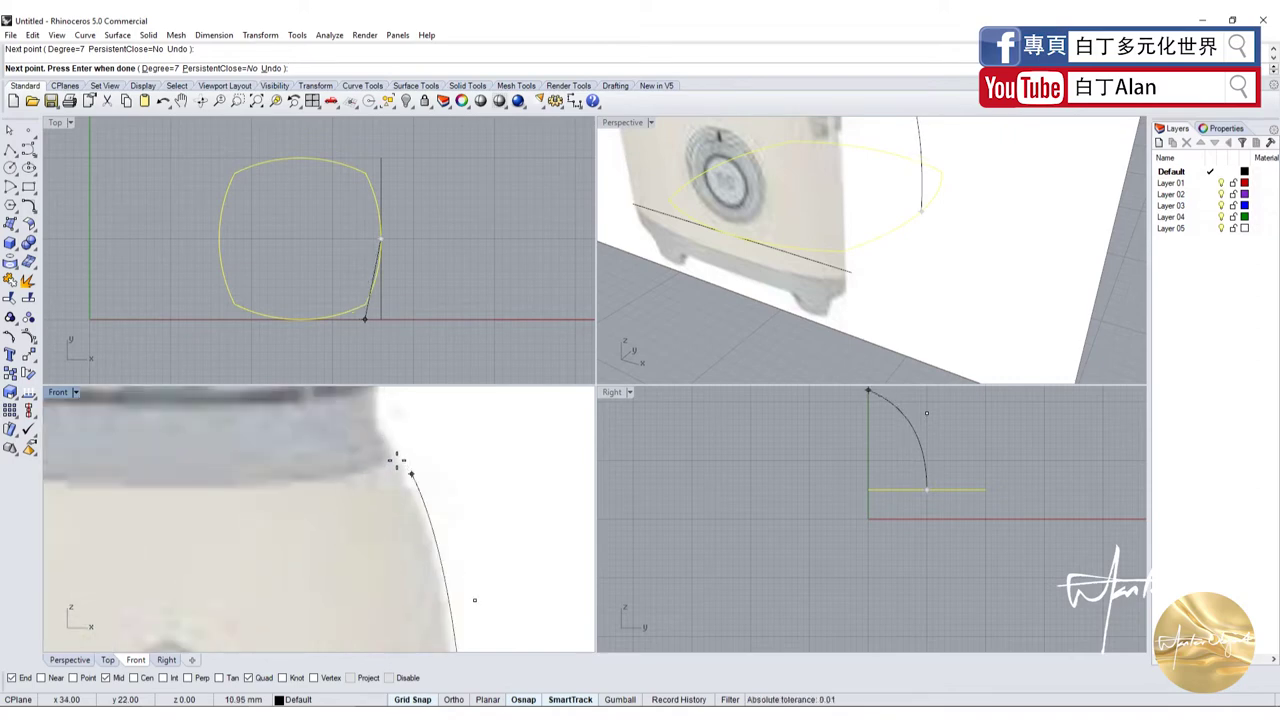
{"action": "left_click", "coordinate": [397, 461]}
{"action": "key", "text": "Return"}
{"action": "scroll", "coordinate": [408, 494], "scroll_direction": "down", "scroll_amount": 2}
{"action": "scroll", "coordinate": [416, 517], "scroll_direction": "down", "scroll_amount": 4}
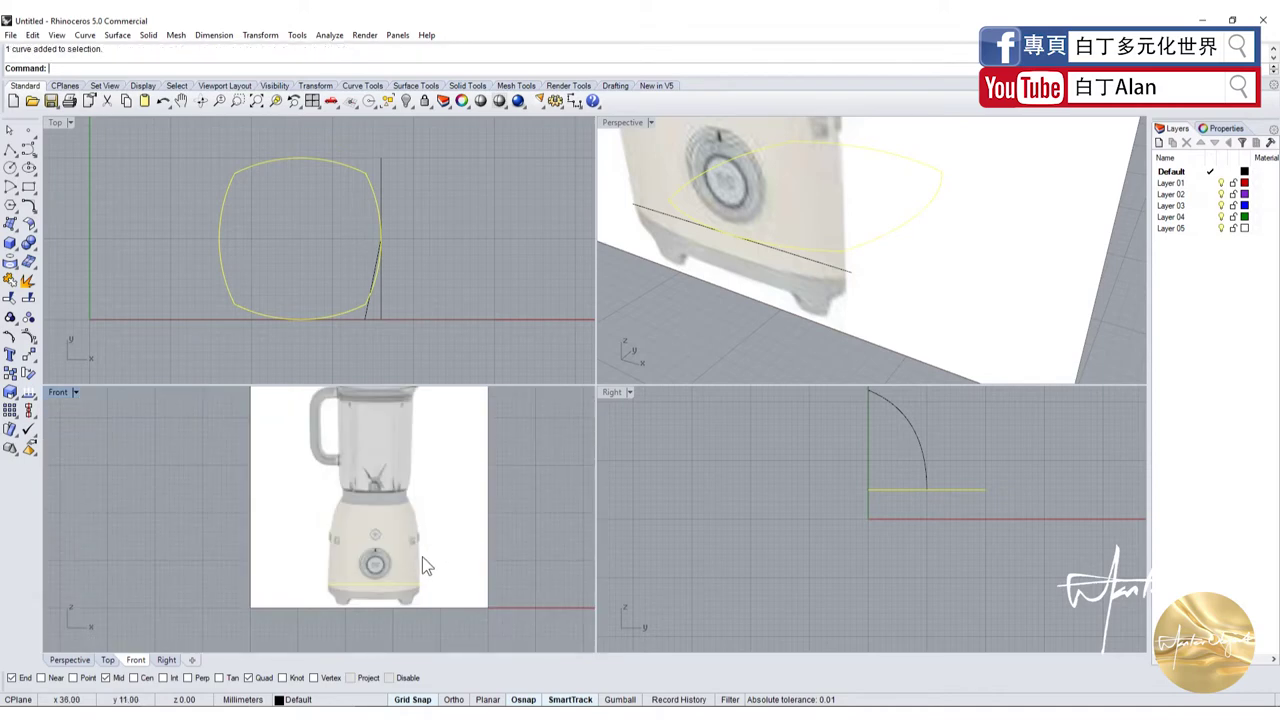
{"action": "key", "text": "Return"}
{"action": "key", "text": "Return"}
Abandon an extra curve started at the profile's bottom end
{"action": "left_click", "coordinate": [422, 578]}
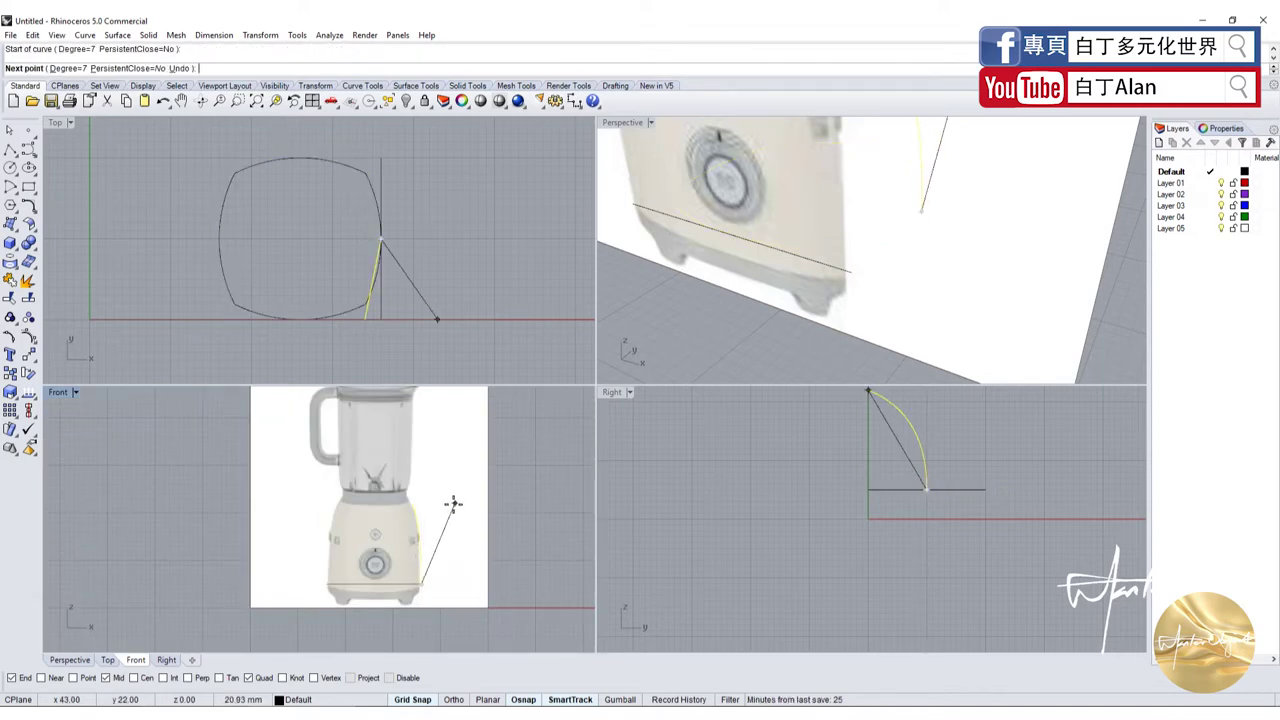
{"action": "key", "text": "Escape"}
{"action": "scroll", "coordinate": [425, 535], "scroll_direction": "up", "scroll_amount": 1}
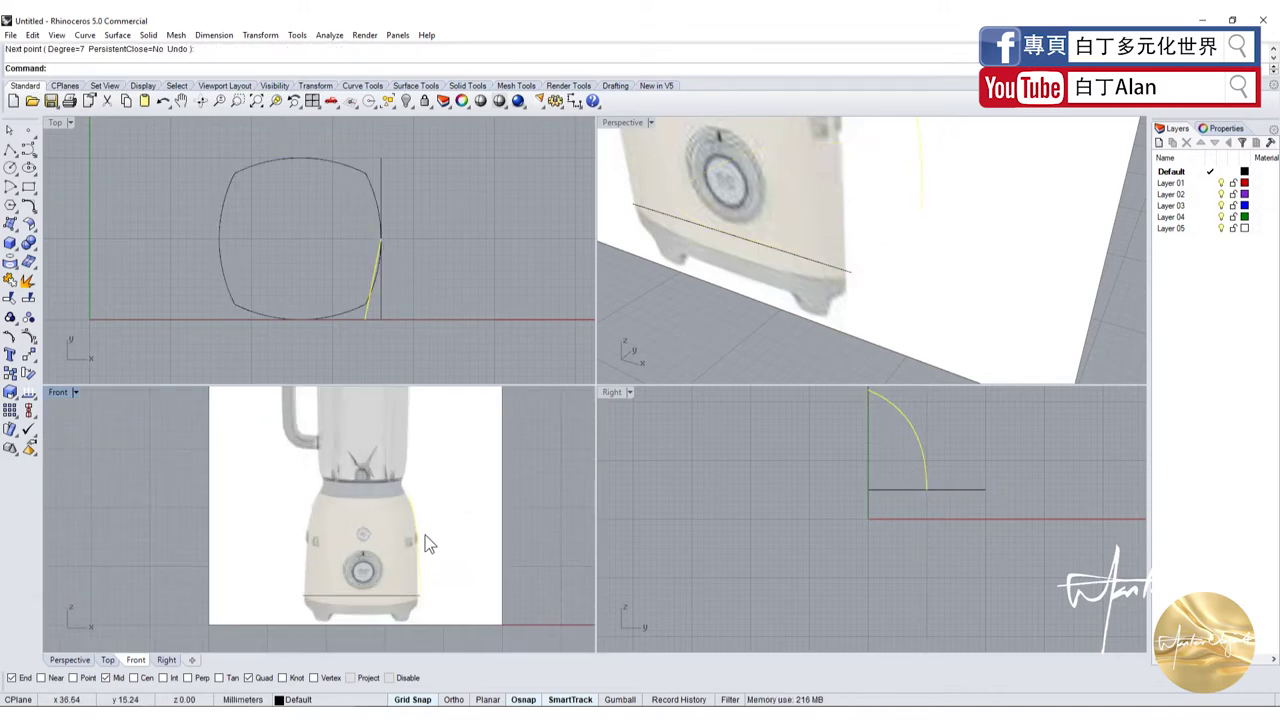
{"action": "scroll", "coordinate": [767, 485], "scroll_direction": "down", "scroll_amount": 1}
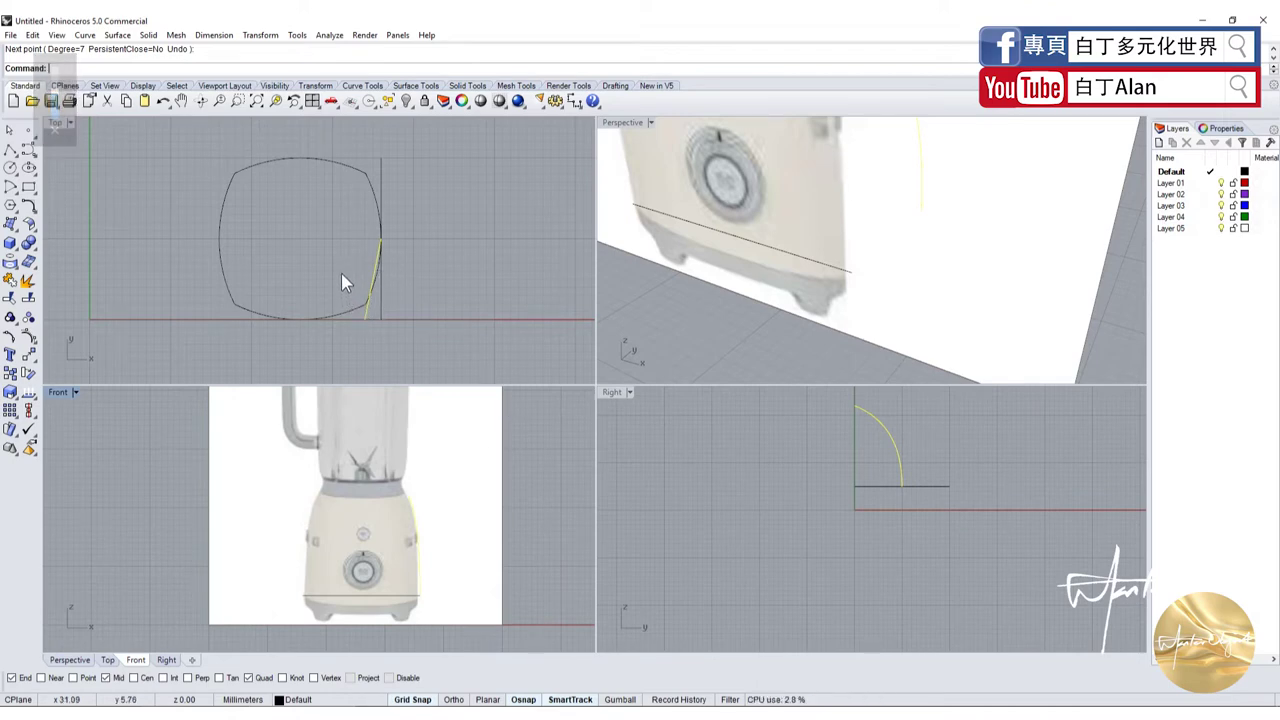
{"action": "key", "text": "Return"}
Drag the profile's control point up onto the Mid/End snap, then select the profile and base outline
{"action": "left_click", "coordinate": [369, 328]}
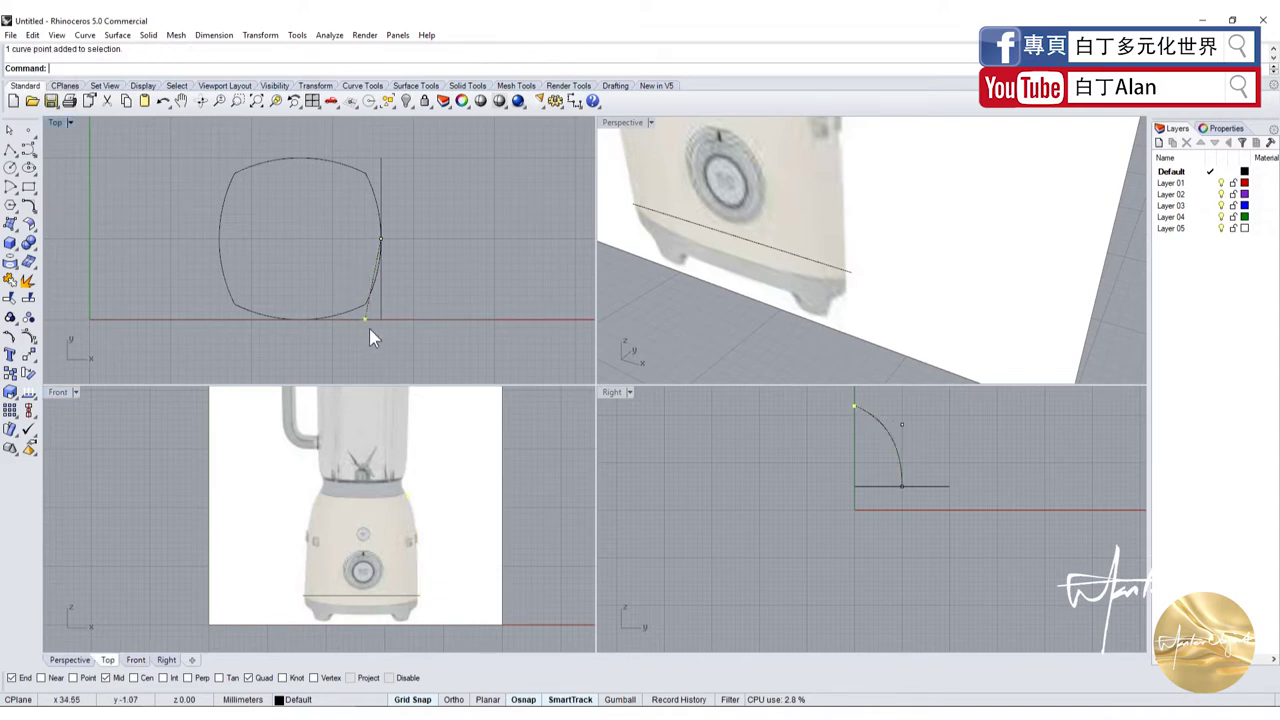
{"action": "scroll", "coordinate": [369, 328], "scroll_direction": "up", "scroll_amount": 2}
{"action": "left_click_drag", "start_coordinate": [369, 343], "coordinate": [367, 190]}
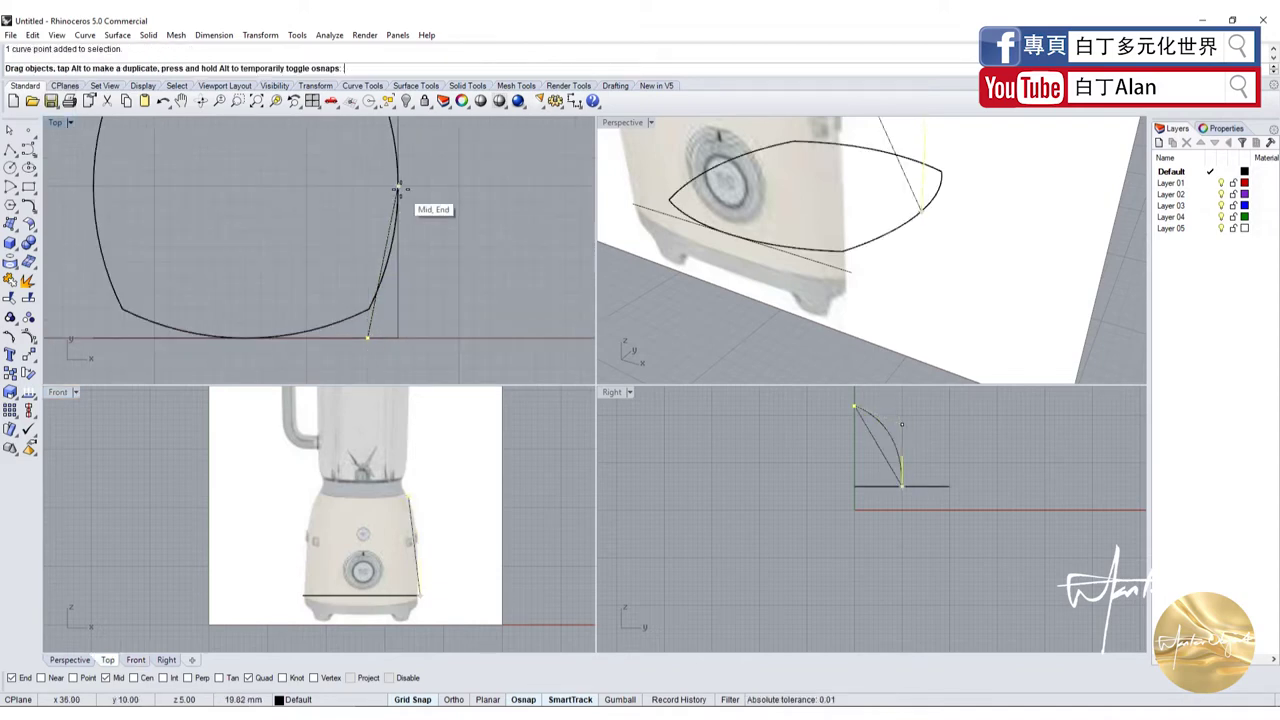
{"action": "left_click", "coordinate": [377, 186]}
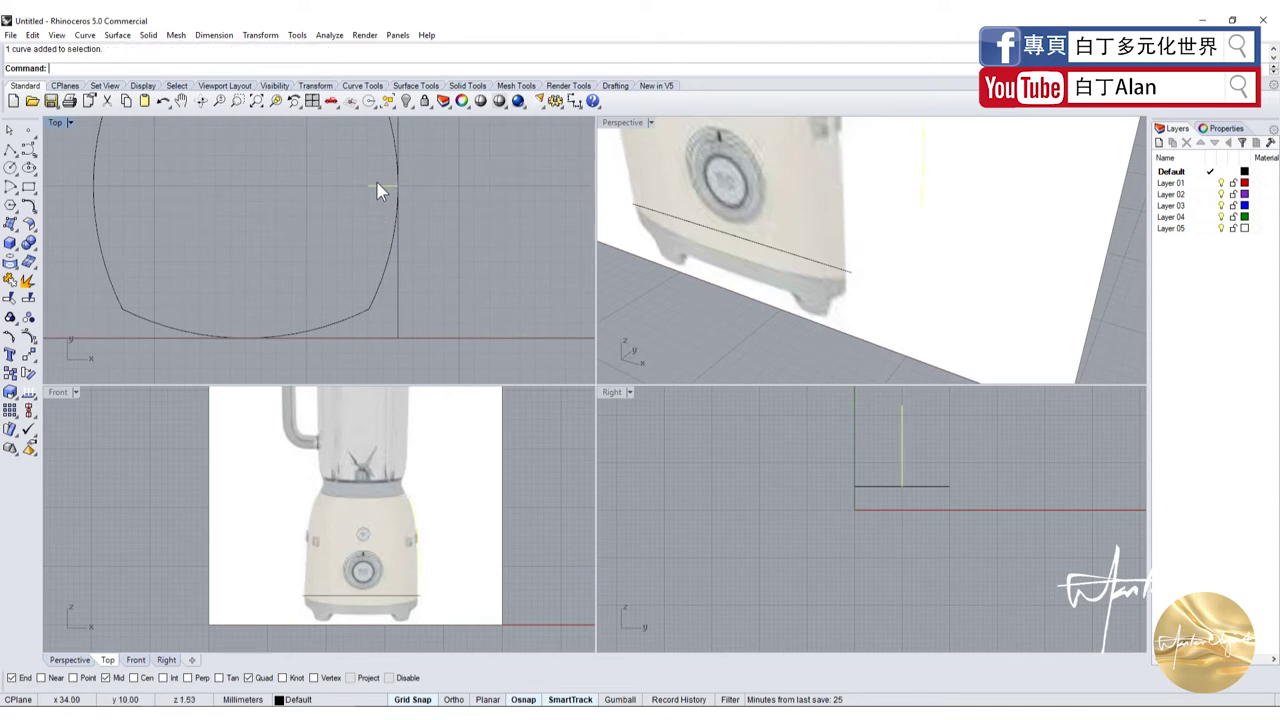
{"action": "left_click", "coordinate": [390, 597]}
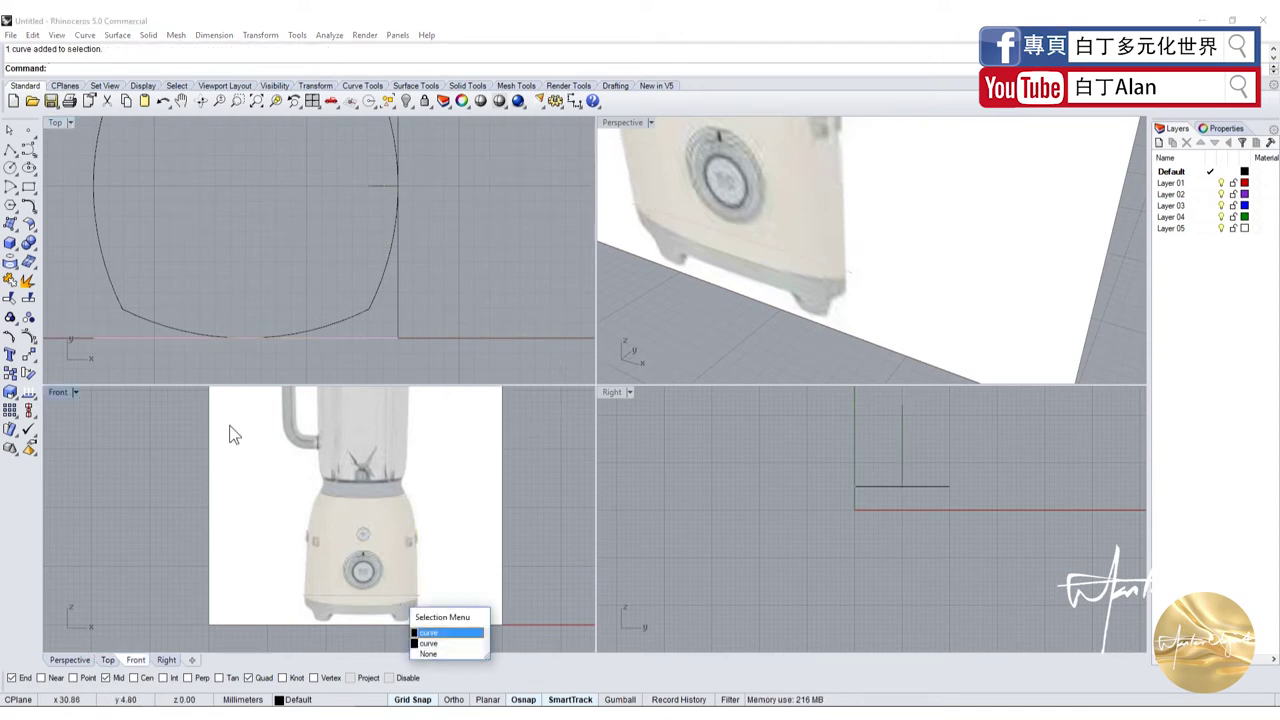
Make a trial Sweep1 surface with the base outline as rail and the profile as cross section
{"action": "left_click", "coordinate": [428, 632]}
{"action": "left_click", "coordinate": [27, 226]}
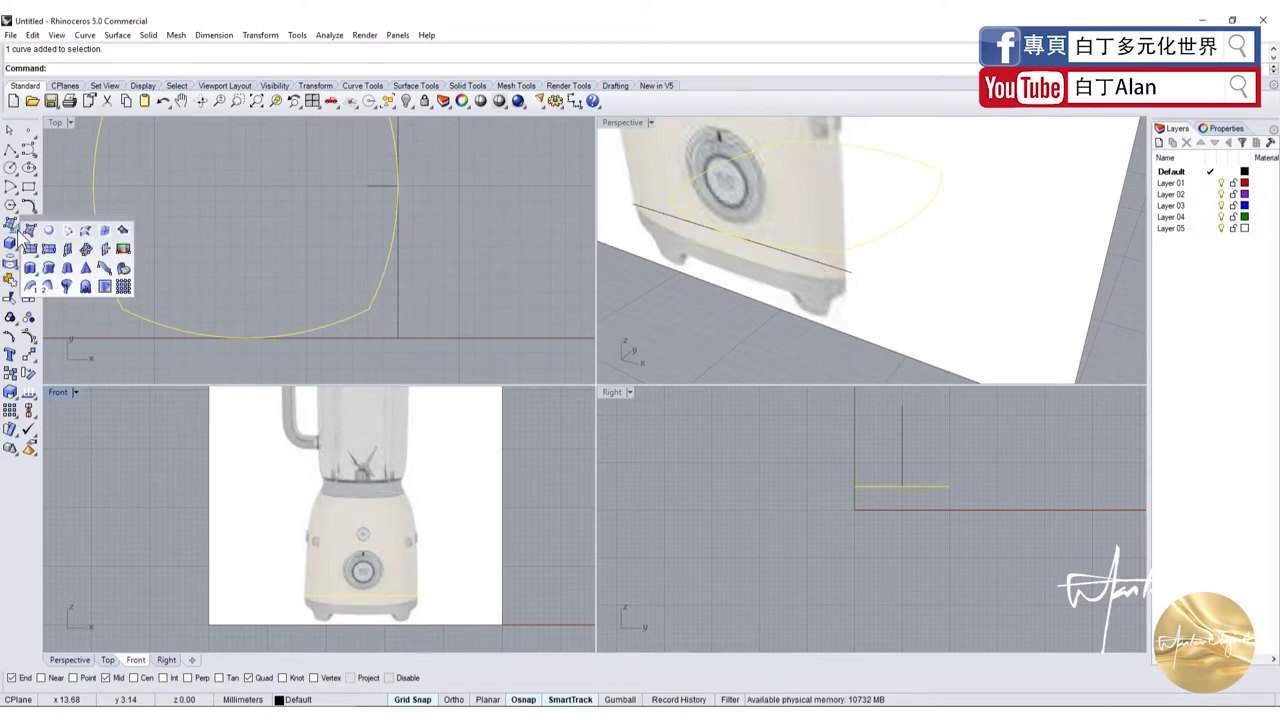
{"action": "left_click", "coordinate": [40, 294]}
{"action": "left_click", "coordinate": [376, 187]}
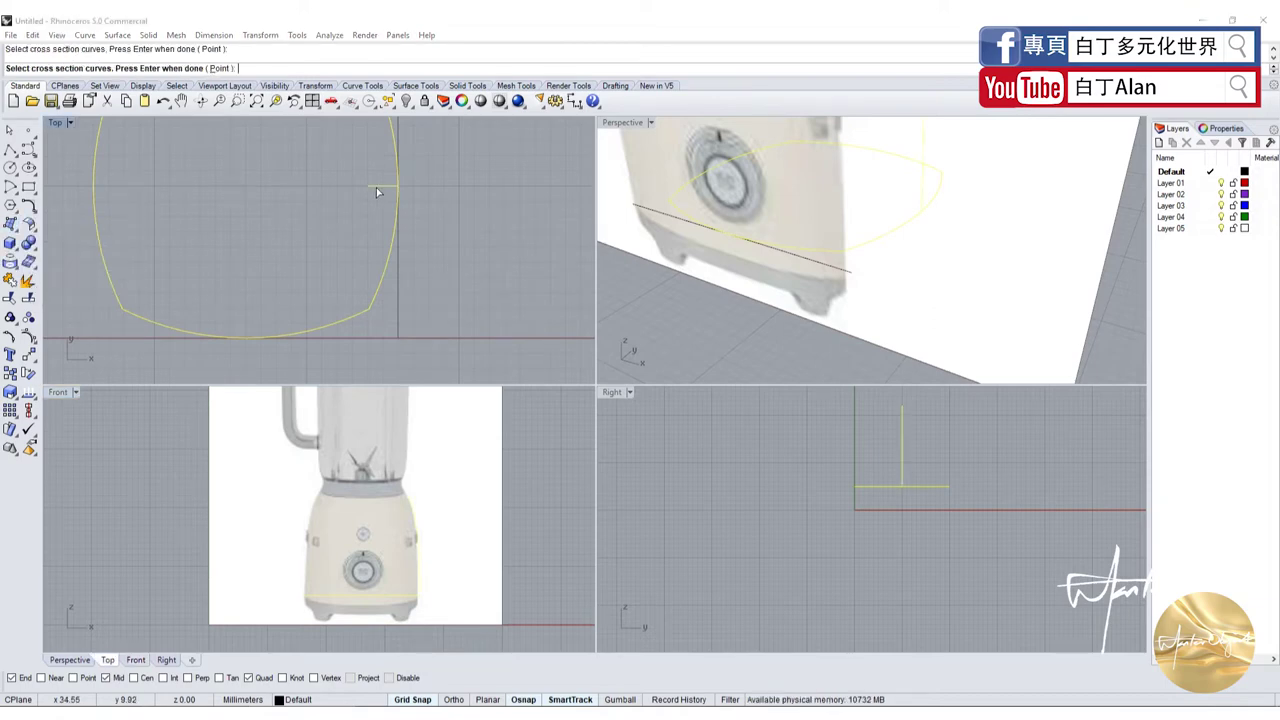
{"action": "key", "text": "Return"}
Set Perspective to Shaded and orbit to inspect the trial surface against the blender image
{"action": "right_click_drag", "start_coordinate": [753, 298], "coordinate": [637, 147]}
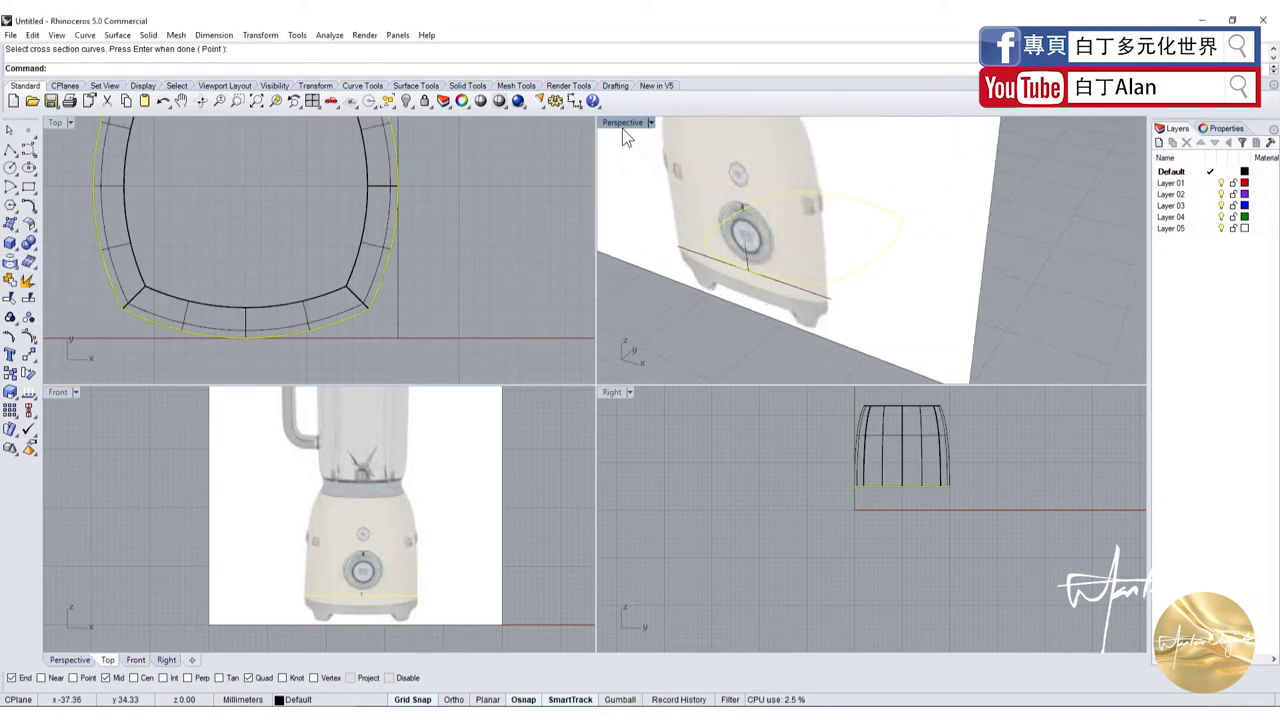
{"action": "left_click", "coordinate": [622, 124]}
{"action": "left_click", "coordinate": [634, 171]}
{"action": "mouse_move", "coordinate": [806, 306]}
{"action": "right_mouse_down"}
{"action": "mouse_move", "coordinate": [737, 277]}
{"action": "mouse_move", "coordinate": [800, 271]}
{"action": "mouse_move", "coordinate": [743, 263]}
{"action": "right_mouse_up"}
Delete the trial swept surface
{"action": "key", "text": "Escape"}
{"action": "right_click_drag", "start_coordinate": [924, 276], "coordinate": [944, 261]}
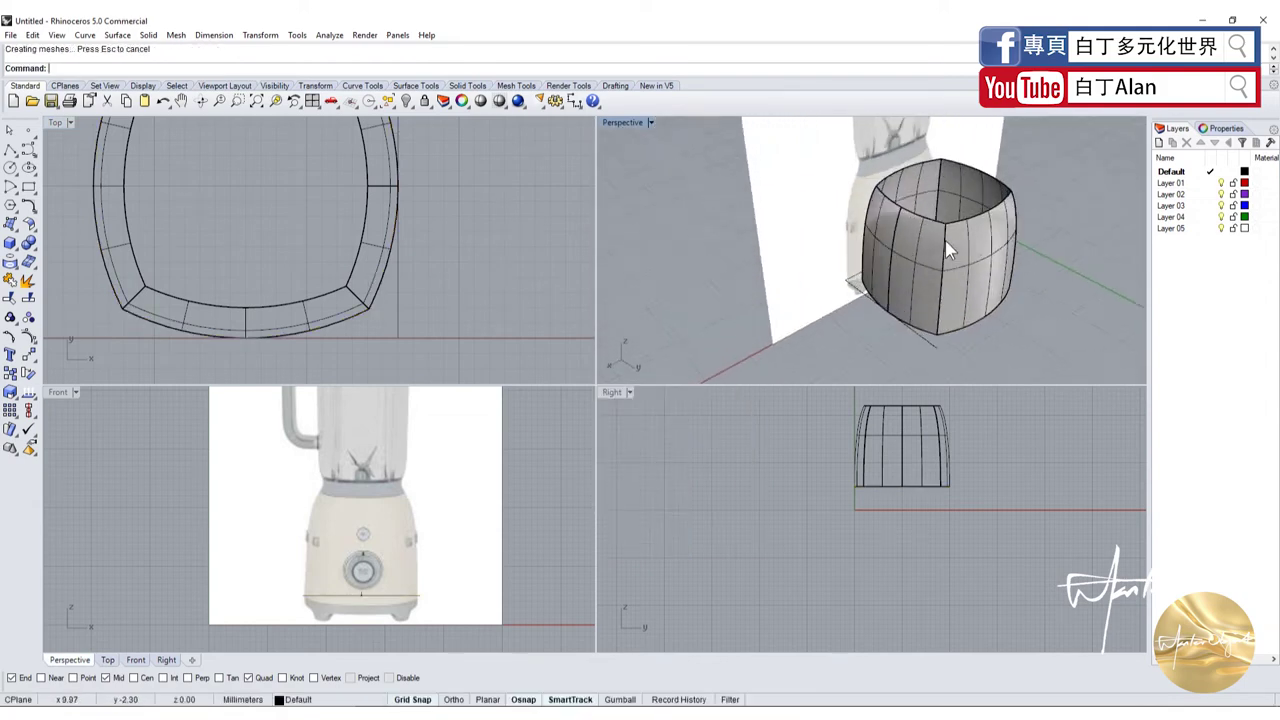
{"action": "scroll", "coordinate": [944, 261], "scroll_direction": "up", "scroll_amount": 3}
{"action": "scroll", "coordinate": [937, 243], "scroll_direction": "down", "scroll_amount": 2}
{"action": "left_click", "coordinate": [924, 268]}
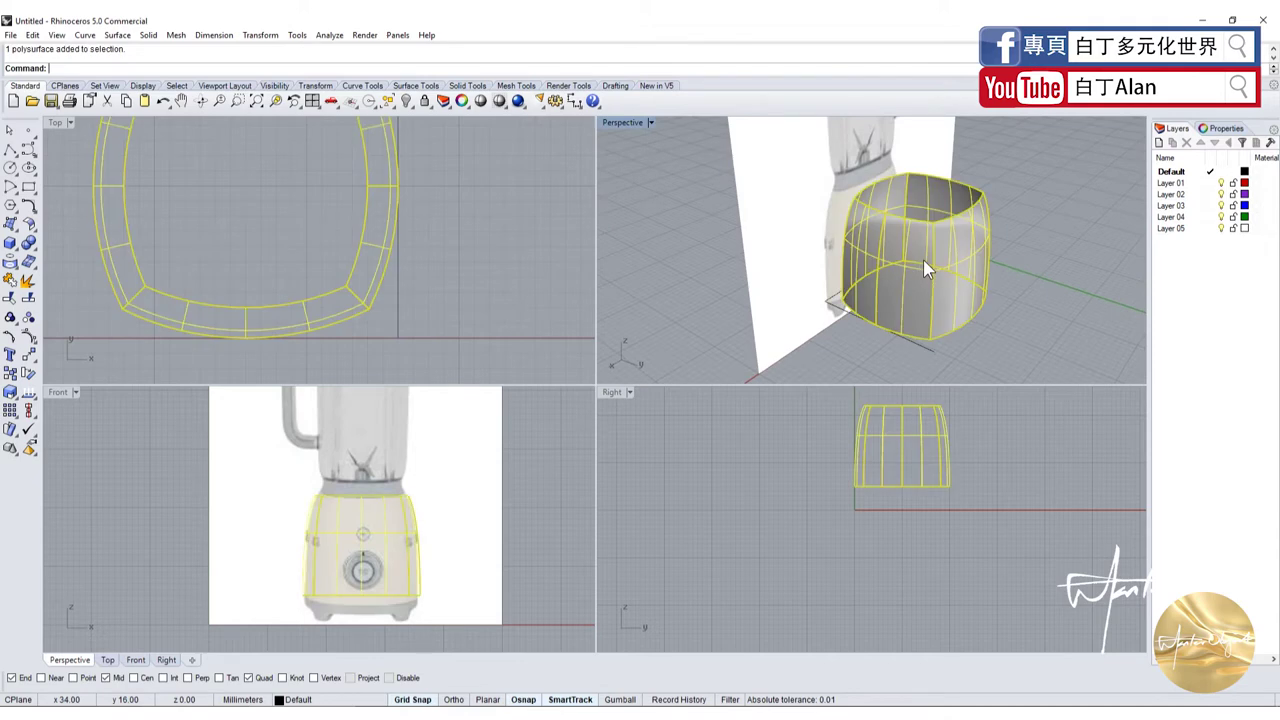
{"action": "key", "text": "Delete"}
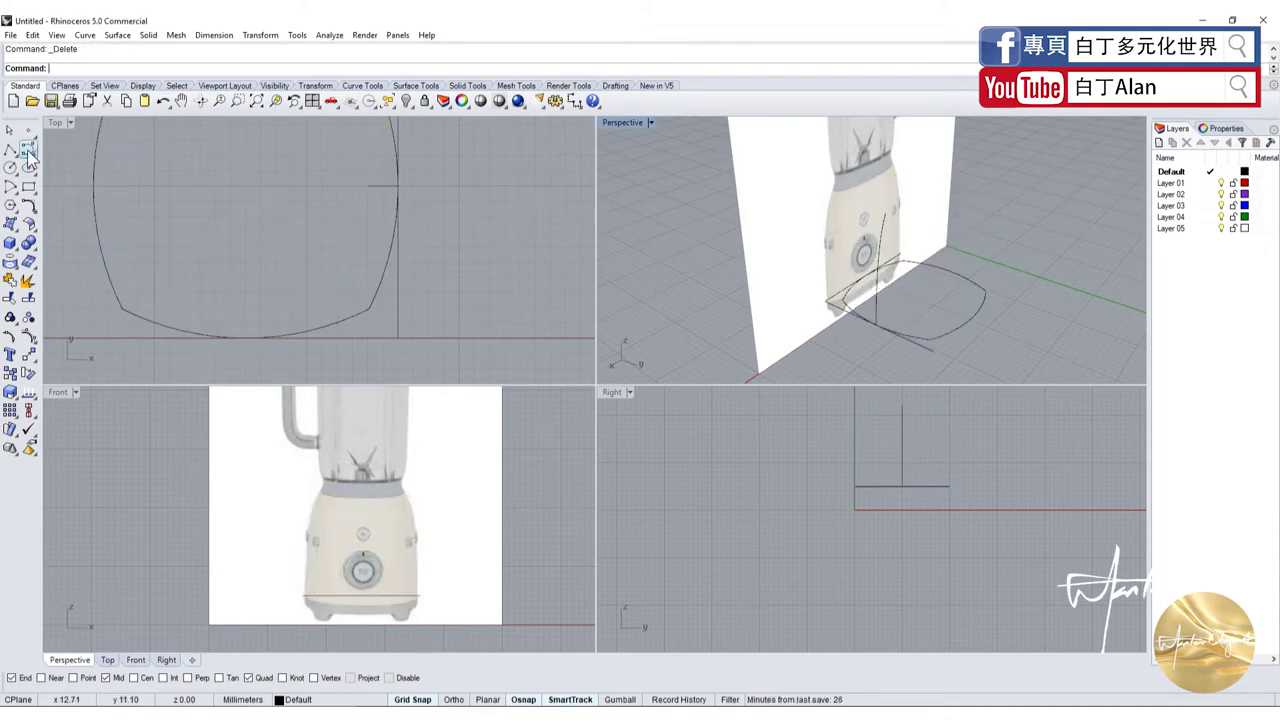
Fillet the sharp corner between two base-outline arcs with radius 5, then select the outline
{"action": "left_click", "coordinate": [29, 151]}
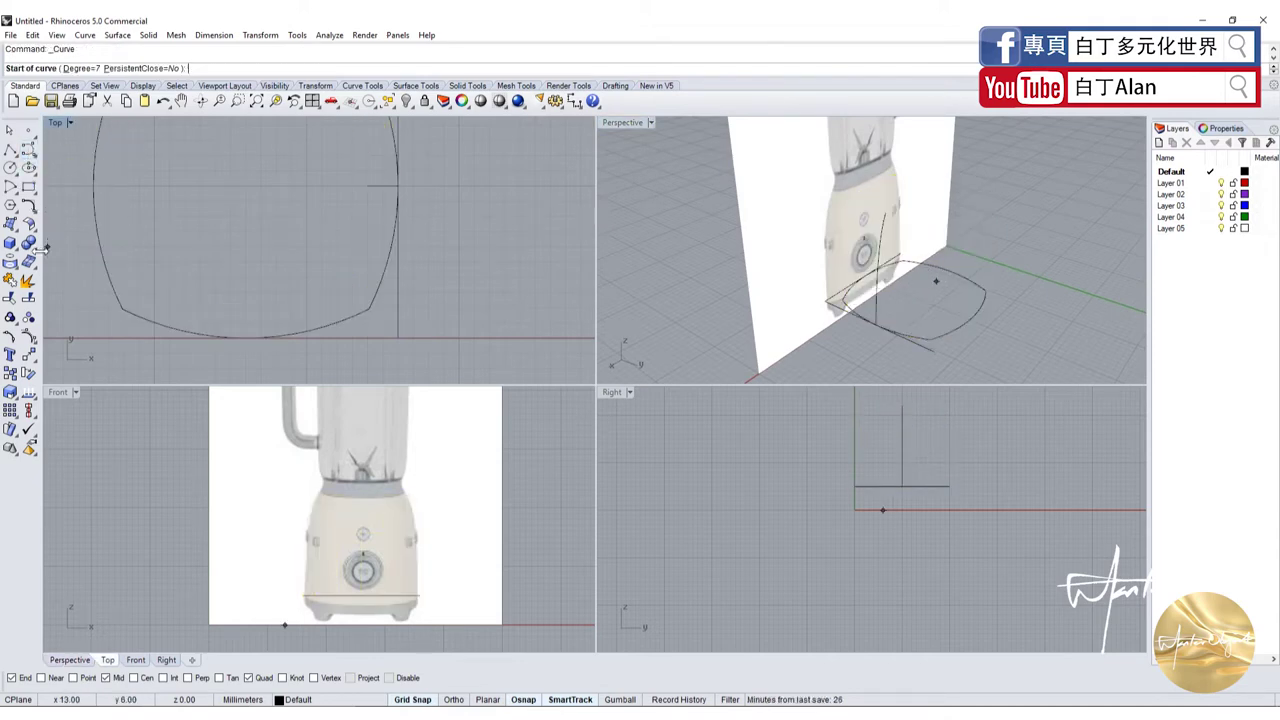
{"action": "left_click", "coordinate": [29, 206]}
{"action": "right_click_drag", "start_coordinate": [150, 125], "coordinate": [205, 178]}
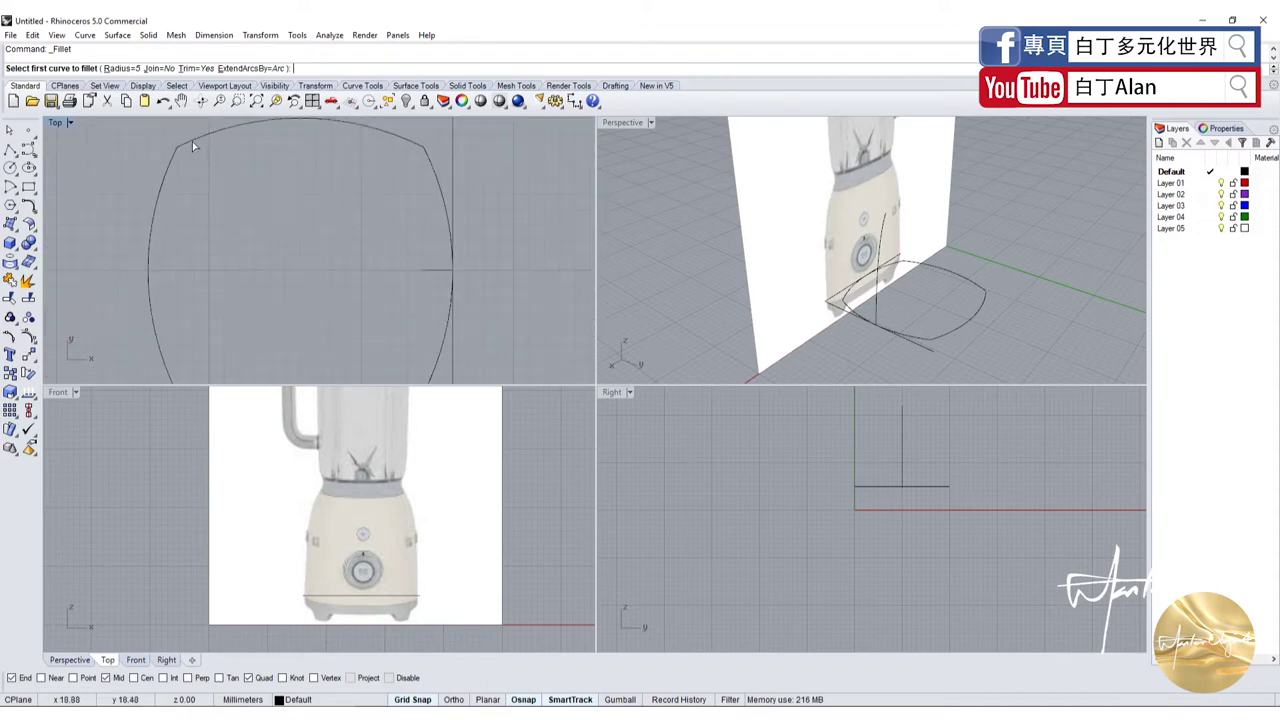
{"action": "left_click", "coordinate": [192, 141]}
{"action": "scroll", "coordinate": [200, 245], "scroll_direction": "down", "scroll_amount": 4}
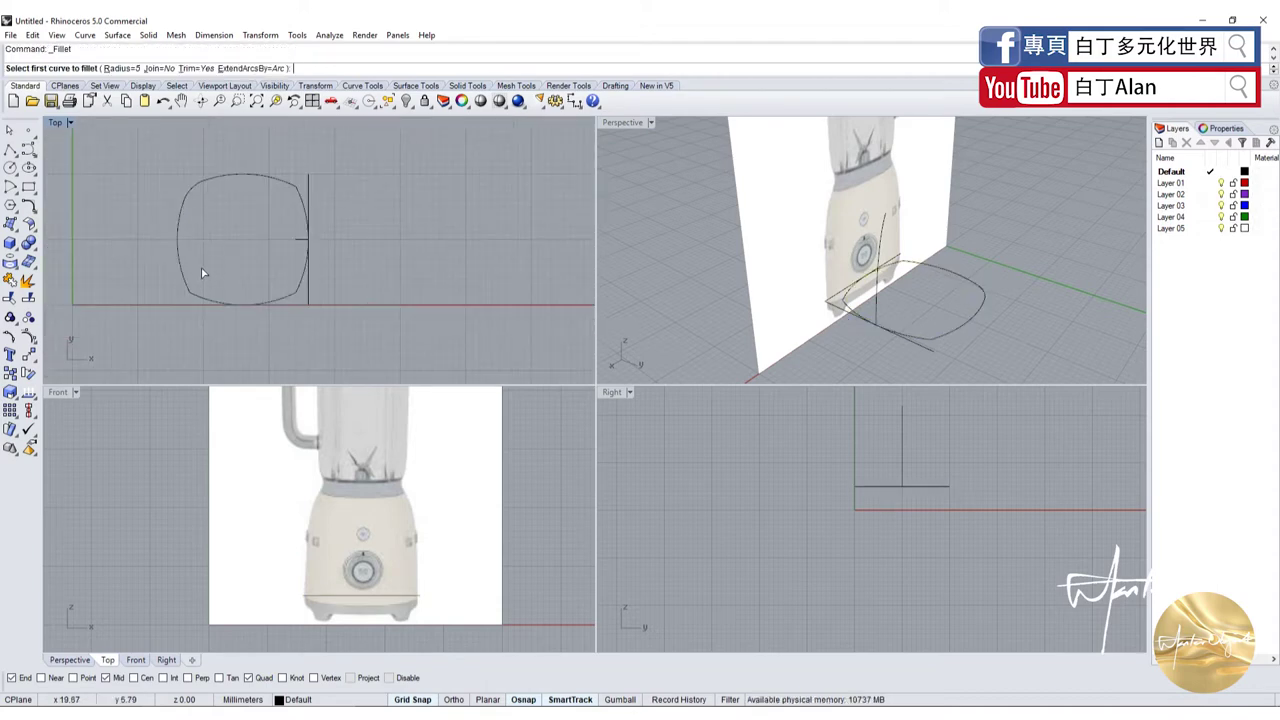
{"action": "scroll", "coordinate": [200, 270], "scroll_direction": "up", "scroll_amount": 4}
{"action": "scroll", "coordinate": [198, 300], "scroll_direction": "up", "scroll_amount": 2}
{"action": "scroll", "coordinate": [193, 290], "scroll_direction": "up", "scroll_amount": 3}
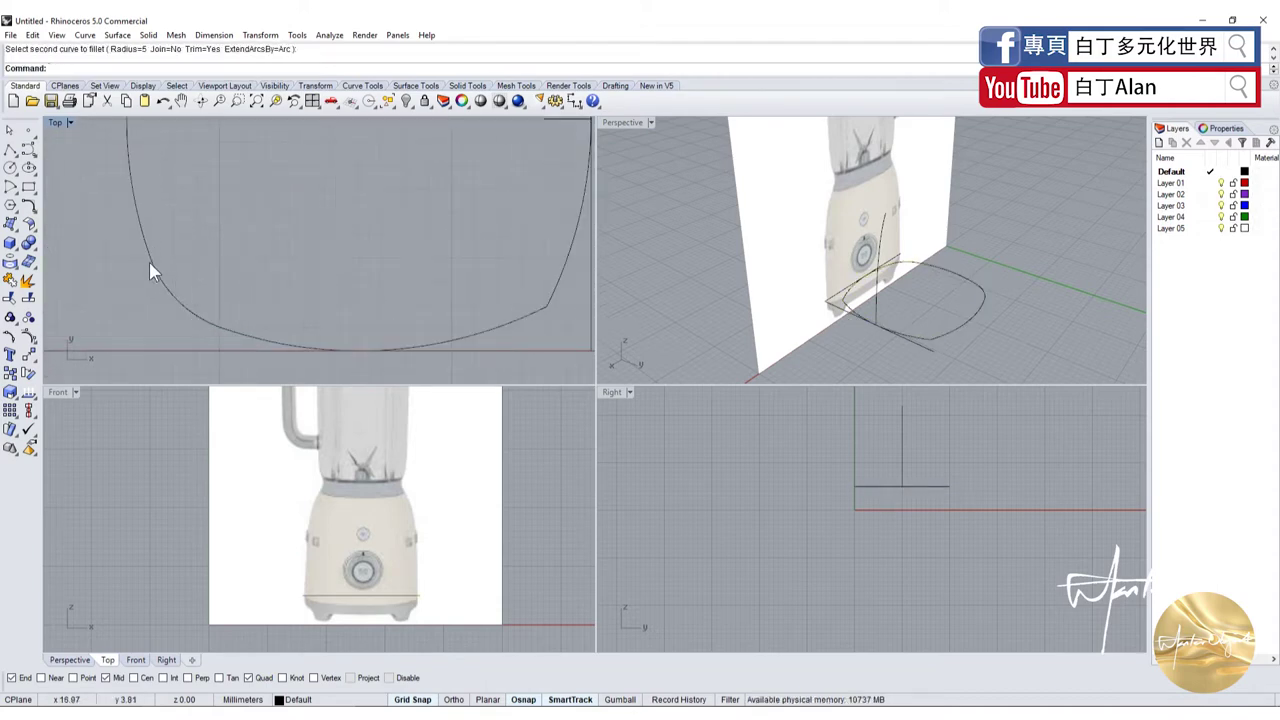
{"action": "scroll", "coordinate": [442, 332], "scroll_direction": "down", "scroll_amount": 2}
{"action": "left_click", "coordinate": [482, 342]}
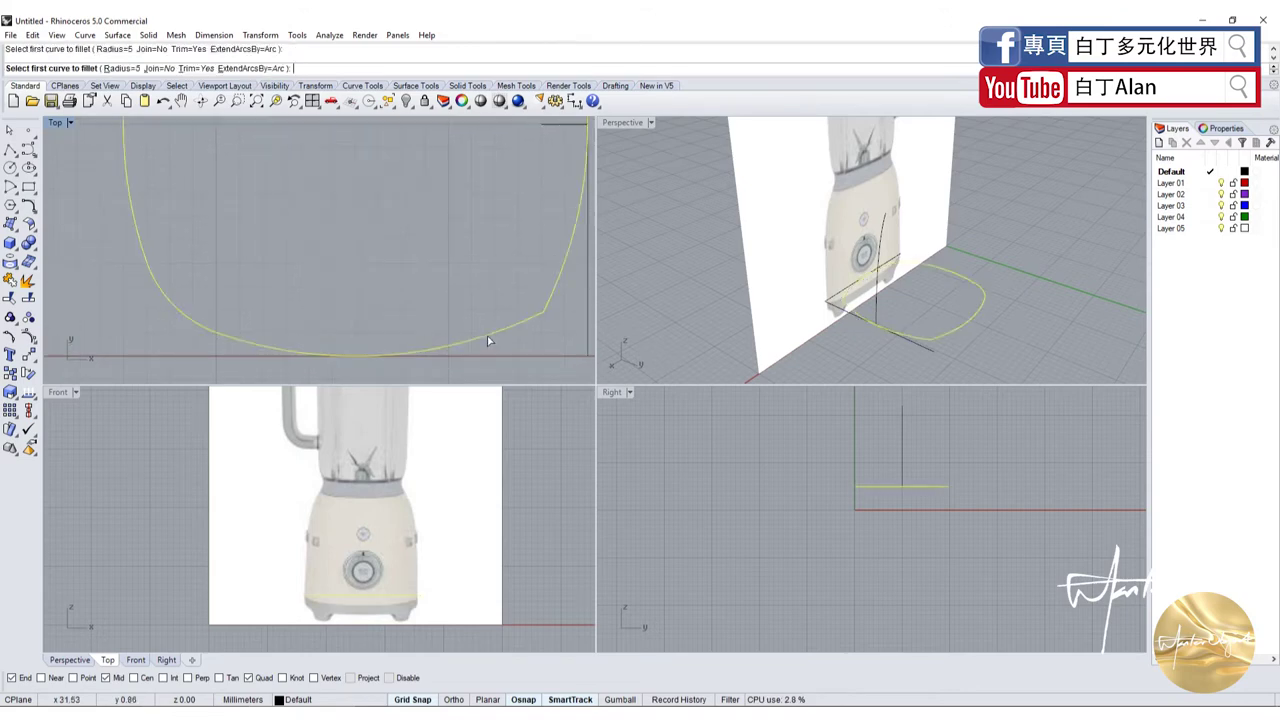
{"action": "scroll", "coordinate": [520, 258], "scroll_direction": "down", "scroll_amount": 3}
{"action": "scroll", "coordinate": [490, 226], "scroll_direction": "up", "scroll_amount": 3}
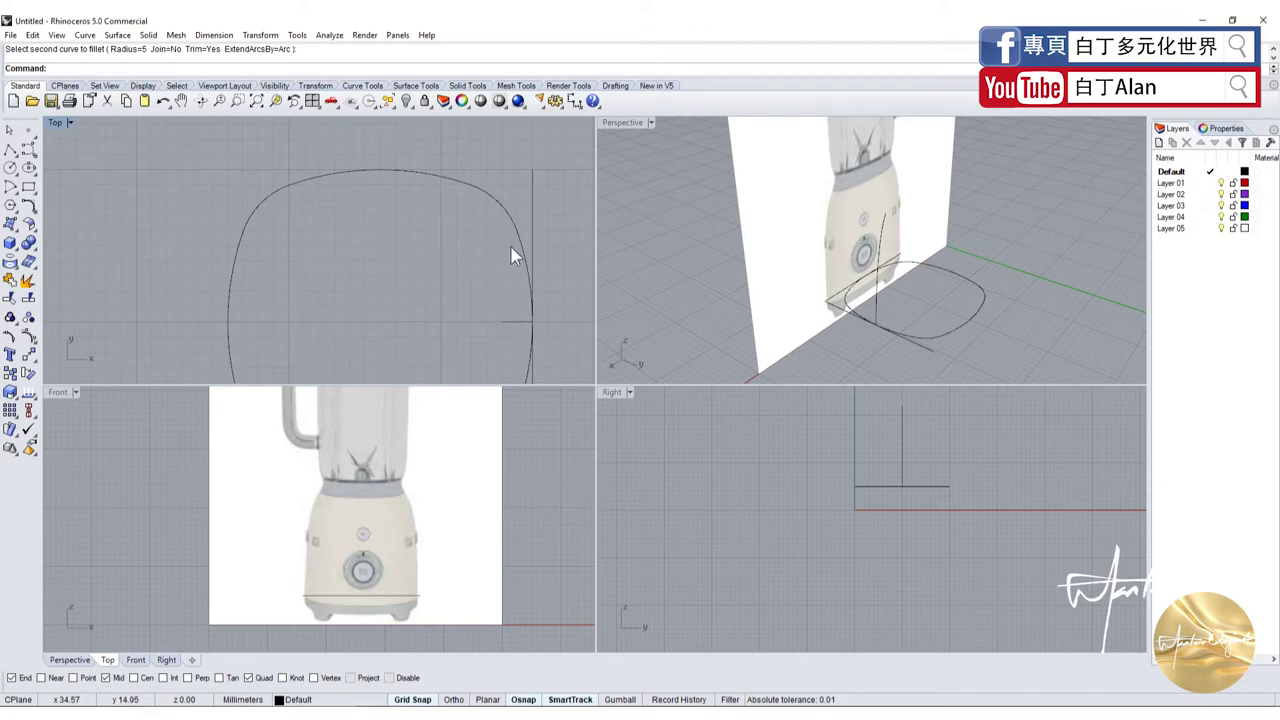
{"action": "scroll", "coordinate": [376, 208], "scroll_direction": "down", "scroll_amount": 3}
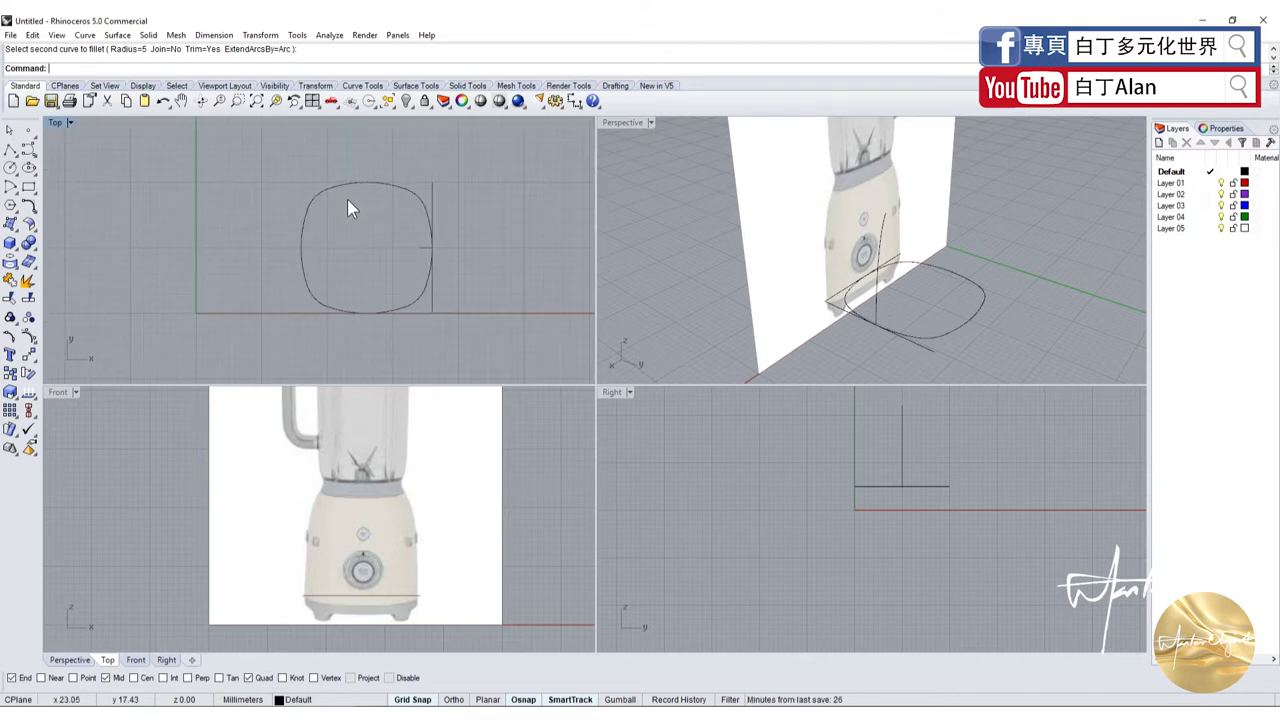
{"action": "scroll", "coordinate": [307, 200], "scroll_direction": "up", "scroll_amount": 2}
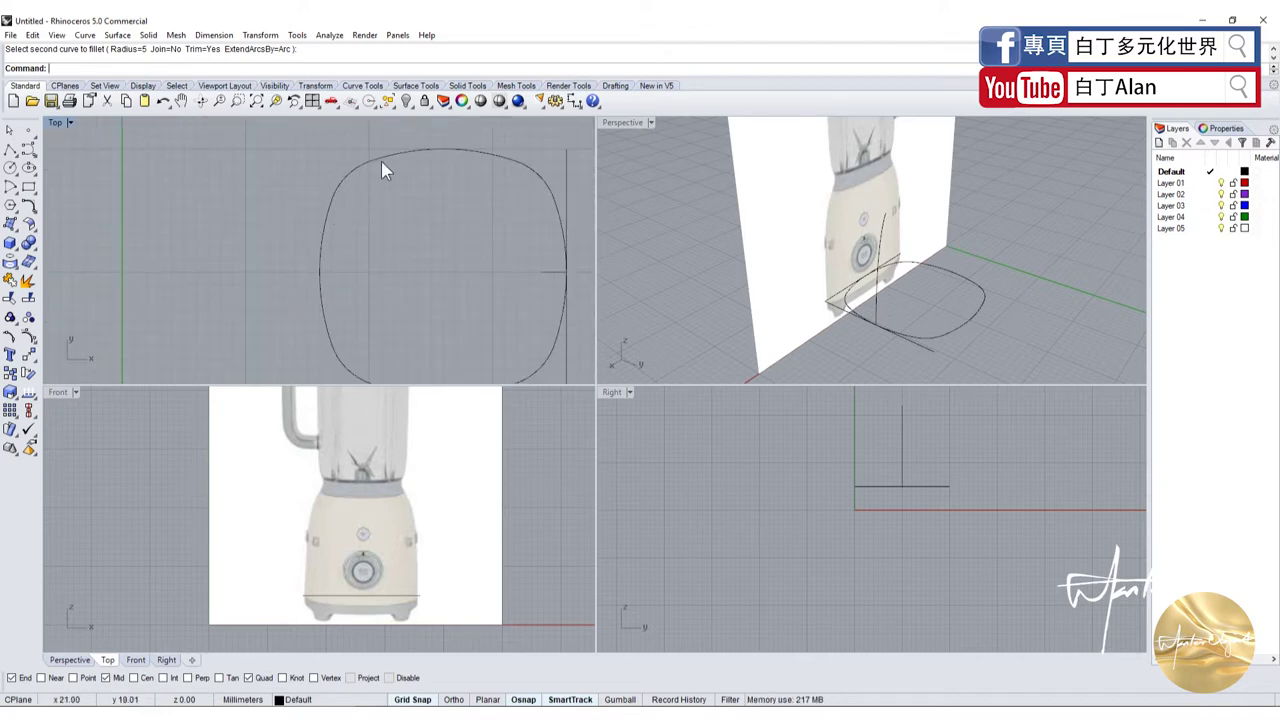
{"action": "left_click", "coordinate": [329, 204]}
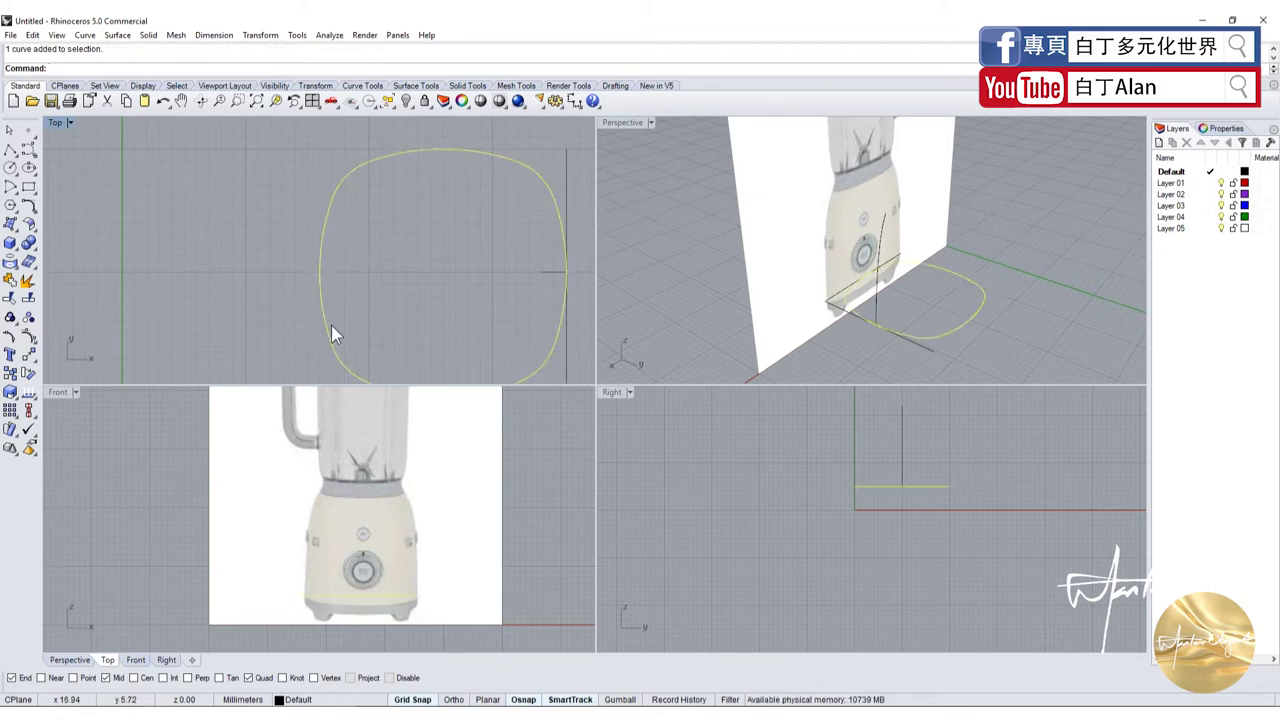
Sweep the vertical profile along the filleted rounded outline with Sweep 1 Rail to form the body shell
{"action": "left_click", "coordinate": [12, 224]}
{"action": "left_click", "coordinate": [30, 278]}
{"action": "left_click", "coordinate": [880, 318]}
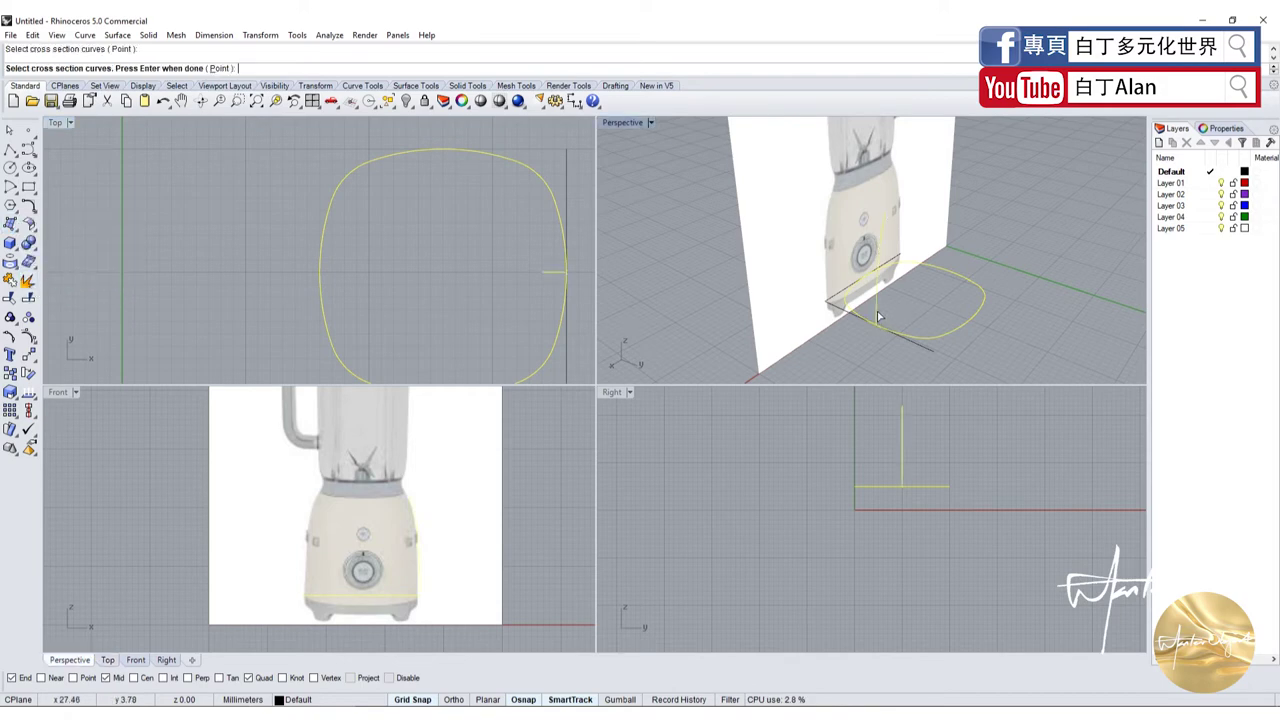
{"action": "key", "text": "Return"}
{"action": "key", "text": "Return"}
{"action": "scroll", "coordinate": [961, 247], "scroll_direction": "up", "scroll_amount": 3}
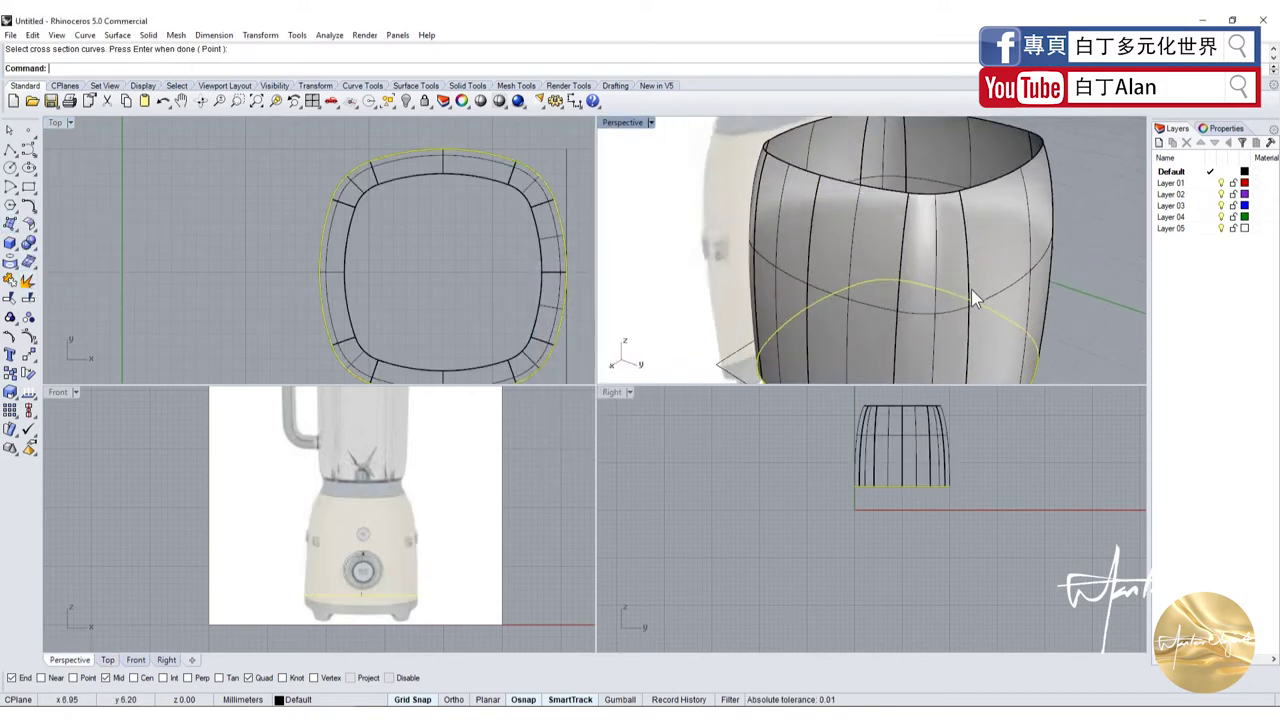
{"action": "right_click_drag", "start_coordinate": [971, 289], "coordinate": [850, 228]}
{"action": "left_click", "coordinate": [867, 235]}
{"action": "key", "text": "Escape"}
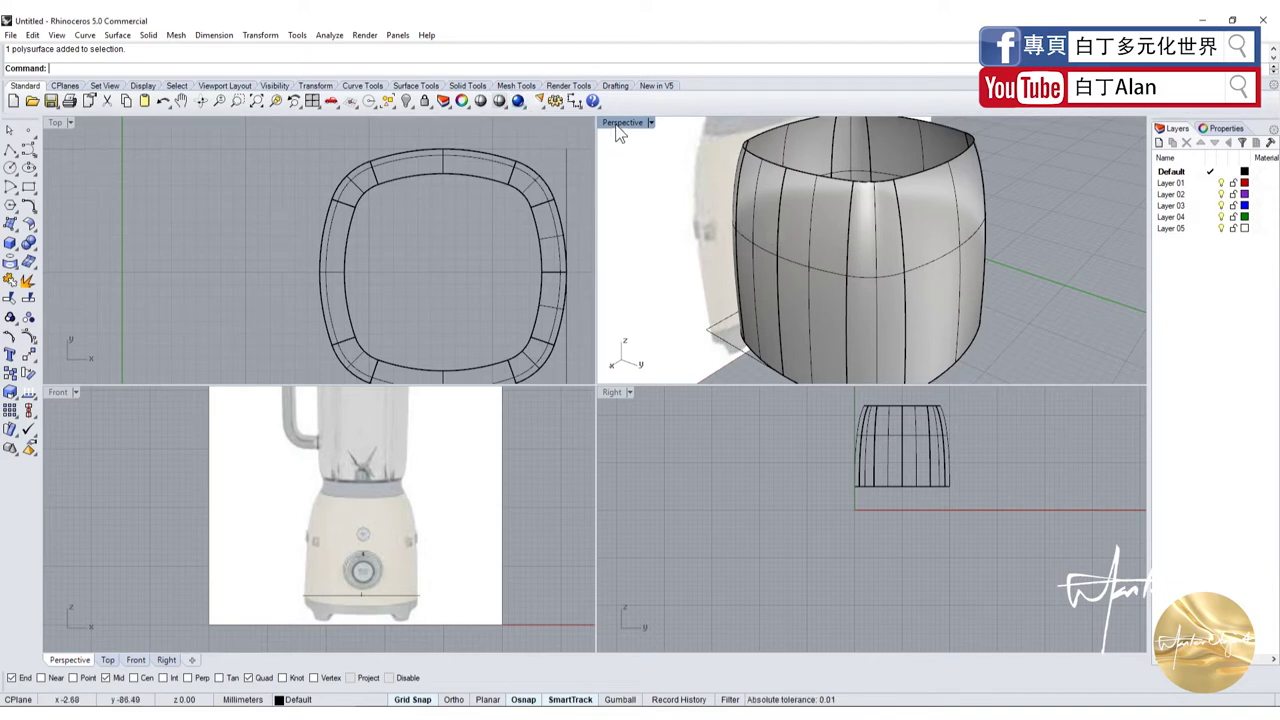
{"action": "left_click", "coordinate": [480, 101]}
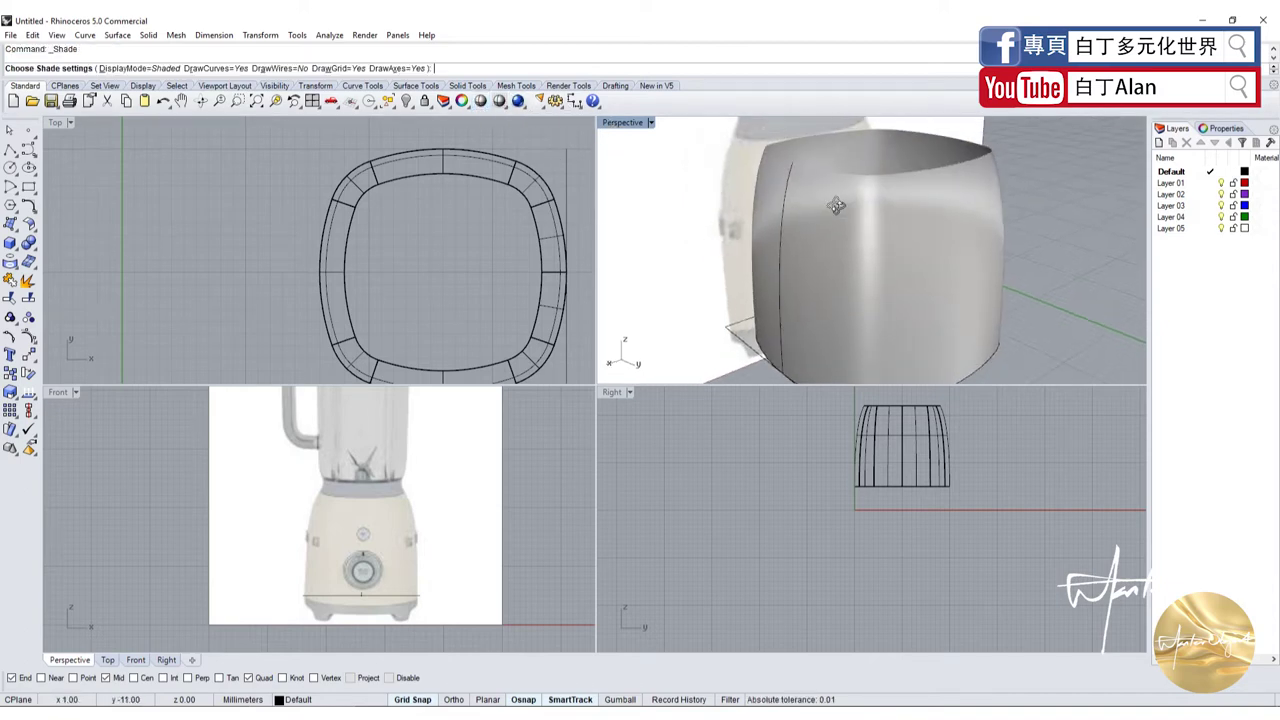
{"action": "right_click_drag", "start_coordinate": [836, 205], "coordinate": [871, 230]}
{"action": "scroll", "coordinate": [916, 248], "scroll_direction": "up", "scroll_amount": 5}
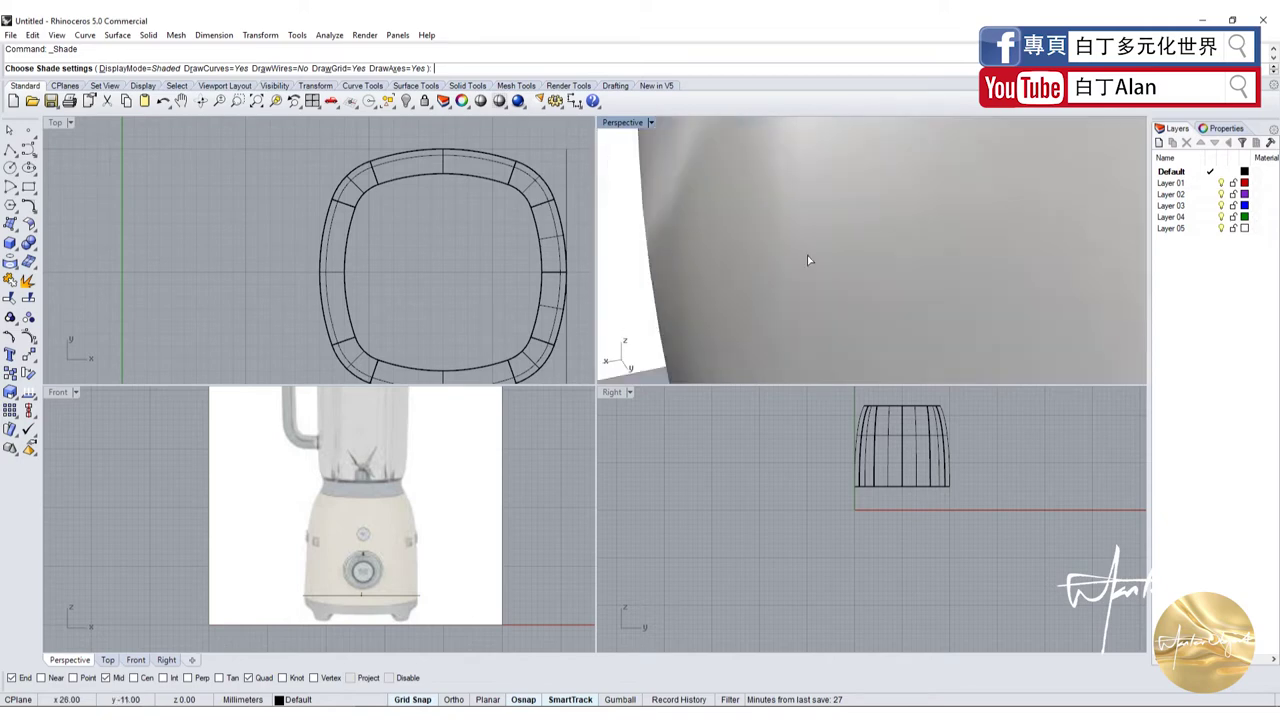
{"action": "mouse_move", "coordinate": [807, 255]}
{"action": "right_mouse_down"}
{"action": "mouse_move", "coordinate": [657, 286]}
{"action": "mouse_move", "coordinate": [749, 223]}
{"action": "mouse_move", "coordinate": [1000, 243]}
{"action": "mouse_move", "coordinate": [950, 245]}
{"action": "mouse_move", "coordinate": [910, 280]}
{"action": "mouse_move", "coordinate": [835, 308]}
{"action": "mouse_move", "coordinate": [841, 295]}
{"action": "right_mouse_up"}
{"action": "scroll", "coordinate": [876, 313], "scroll_direction": "down", "scroll_amount": 5}
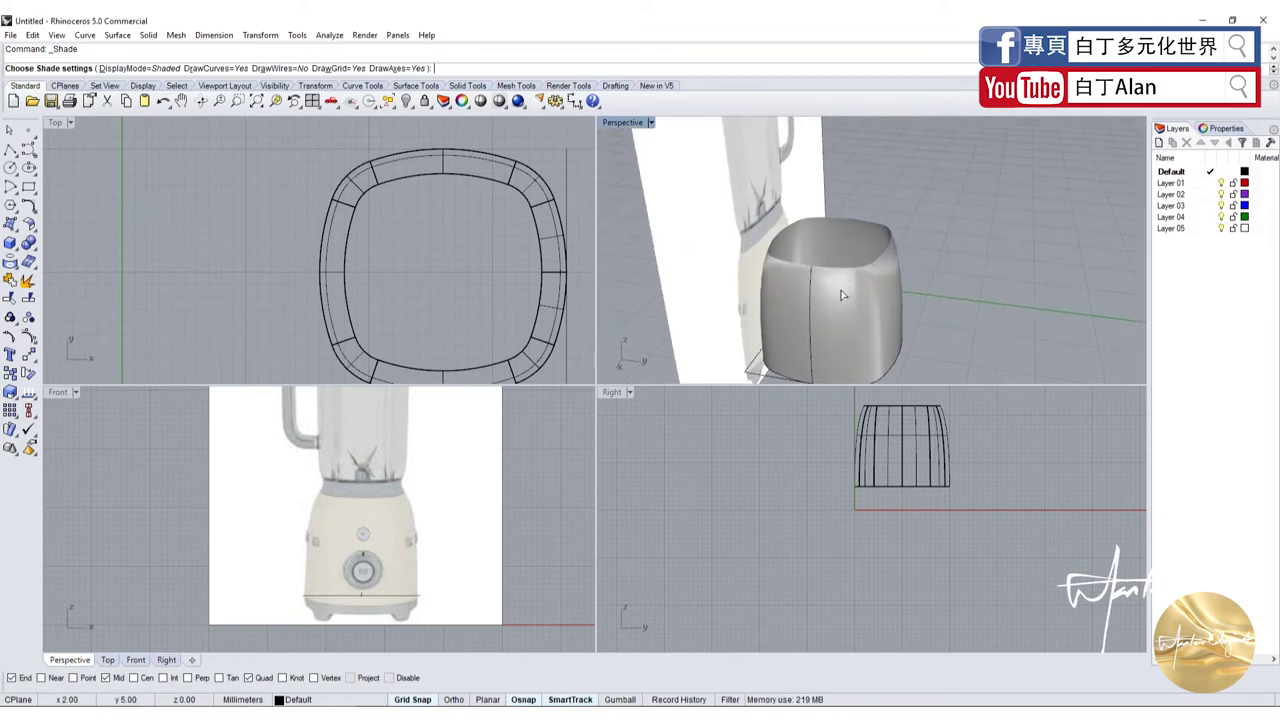
{"action": "scroll", "coordinate": [414, 513], "scroll_direction": "up", "scroll_amount": 2}
{"action": "left_click", "coordinate": [728, 376]}
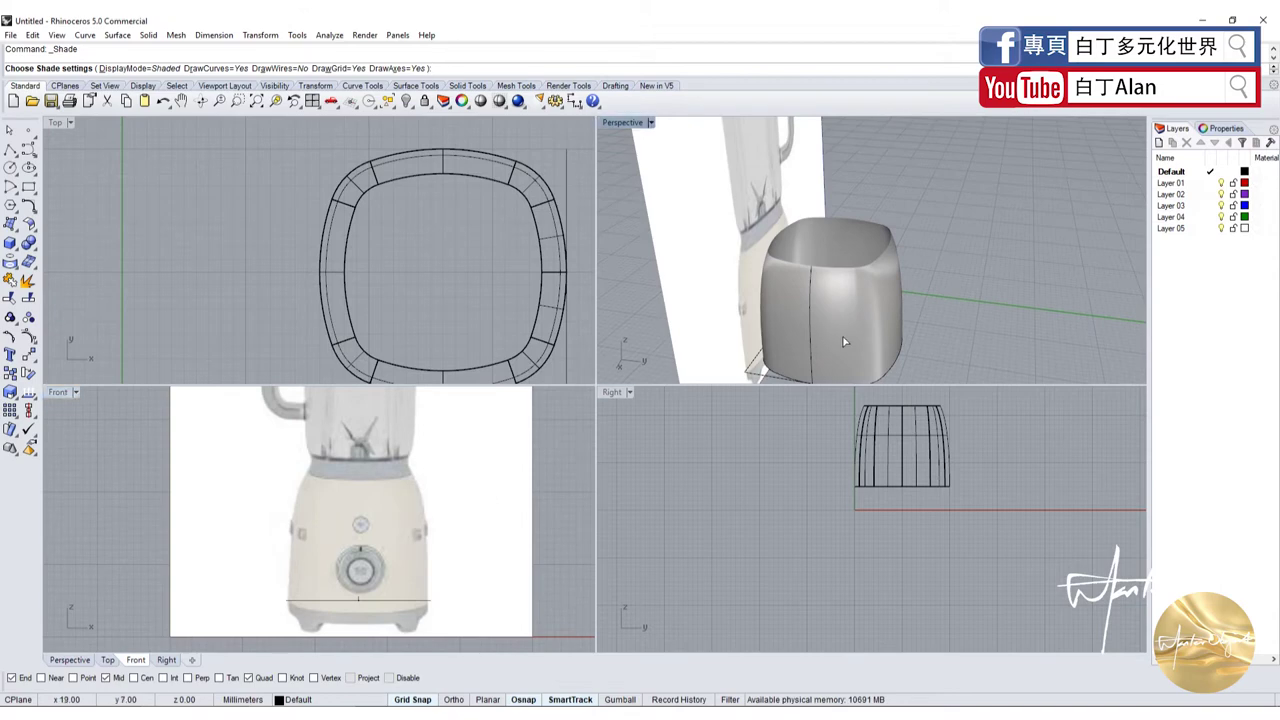
{"action": "key", "text": "Return"}
{"action": "scroll", "coordinate": [386, 483], "scroll_direction": "up", "scroll_amount": 2}
{"action": "scroll", "coordinate": [425, 487], "scroll_direction": "down", "scroll_amount": 1}
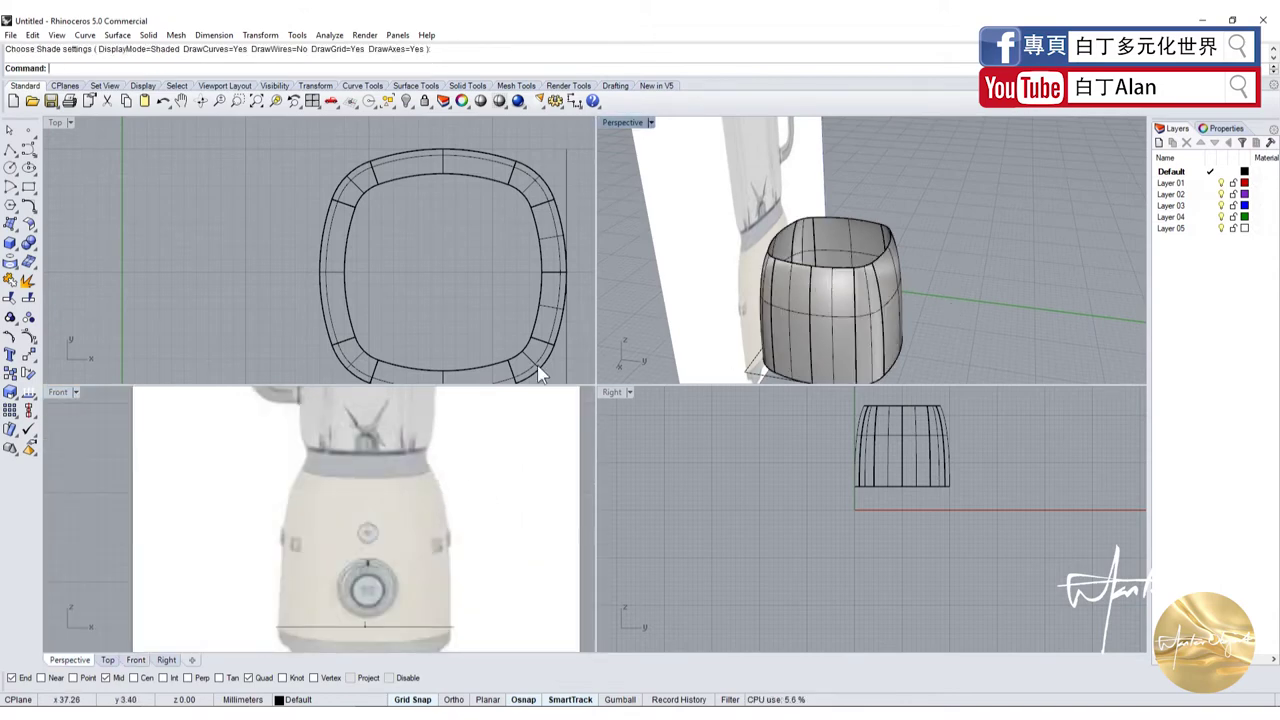
{"action": "scroll", "coordinate": [403, 460], "scroll_direction": "up", "scroll_amount": 3}
{"action": "scroll", "coordinate": [475, 455], "scroll_direction": "up", "scroll_amount": 3}
{"action": "scroll", "coordinate": [400, 455], "scroll_direction": "down", "scroll_amount": 3}
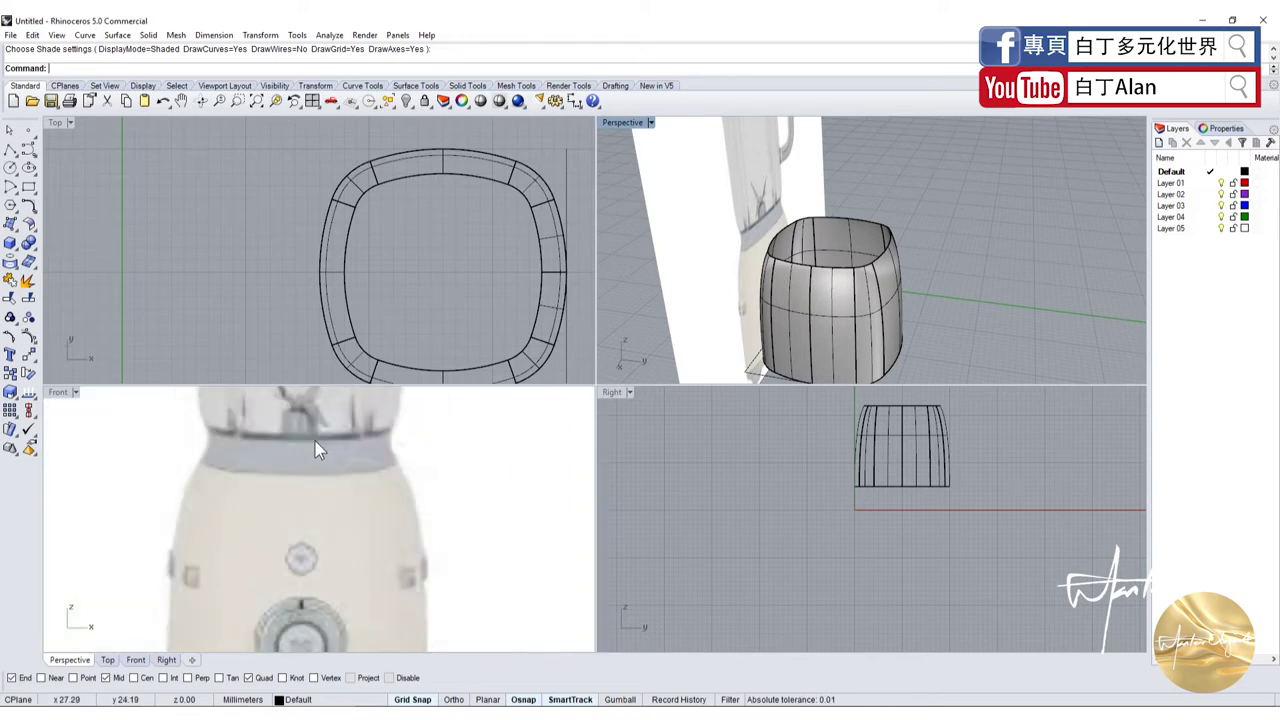
{"action": "scroll", "coordinate": [388, 467], "scroll_direction": "up", "scroll_amount": 3}
{"action": "left_click", "coordinate": [395, 476]}
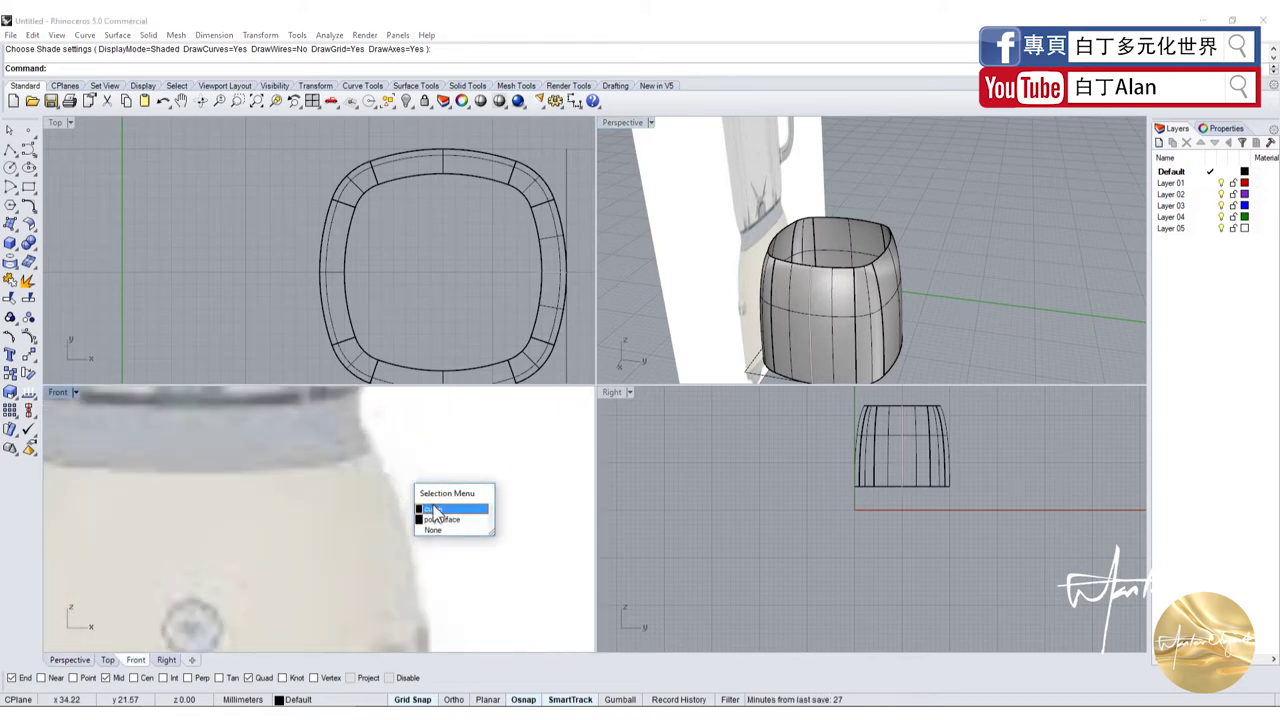
Start a polyline at the neck on the Front reference image, then abandon it
{"action": "left_click", "coordinate": [434, 509]}
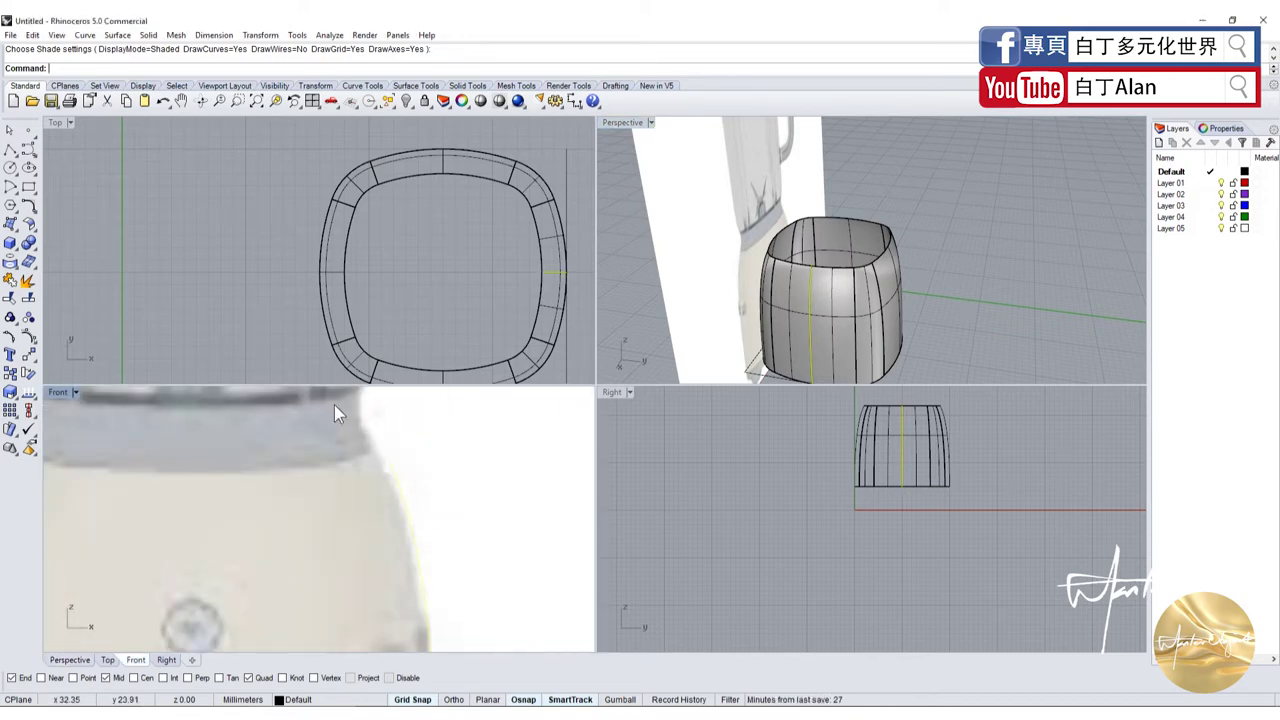
{"action": "left_click", "coordinate": [10, 148]}
{"action": "scroll", "coordinate": [300, 470], "scroll_direction": "down", "scroll_amount": 3}
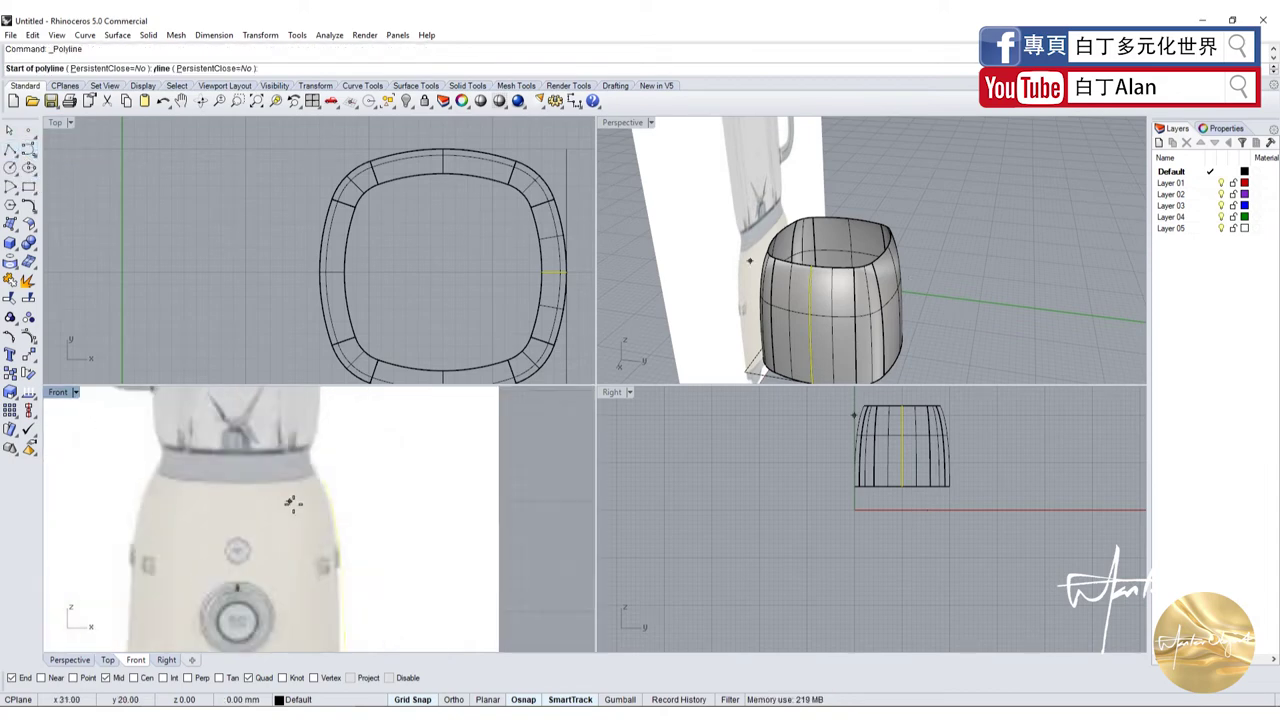
{"action": "scroll", "coordinate": [309, 443], "scroll_direction": "up", "scroll_amount": 2}
{"action": "scroll", "coordinate": [294, 478], "scroll_direction": "up", "scroll_amount": 1}
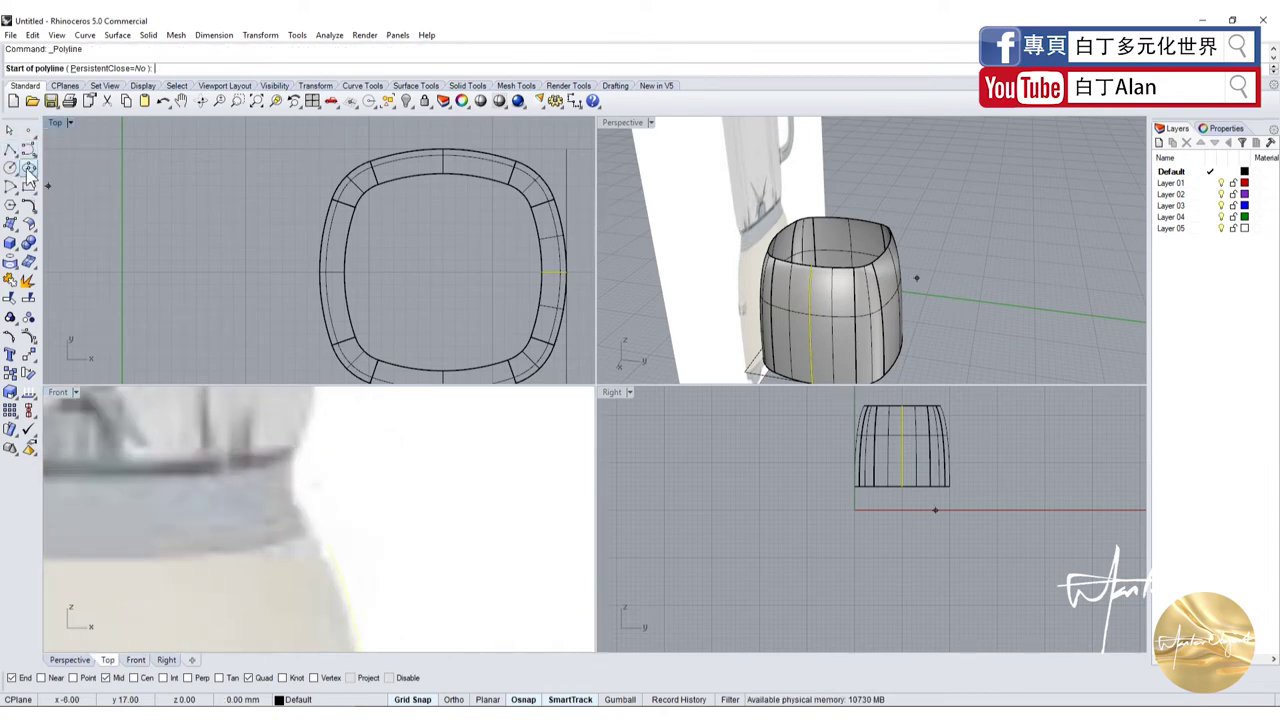
{"action": "scroll", "coordinate": [320, 492], "scroll_direction": "up", "scroll_amount": 1}
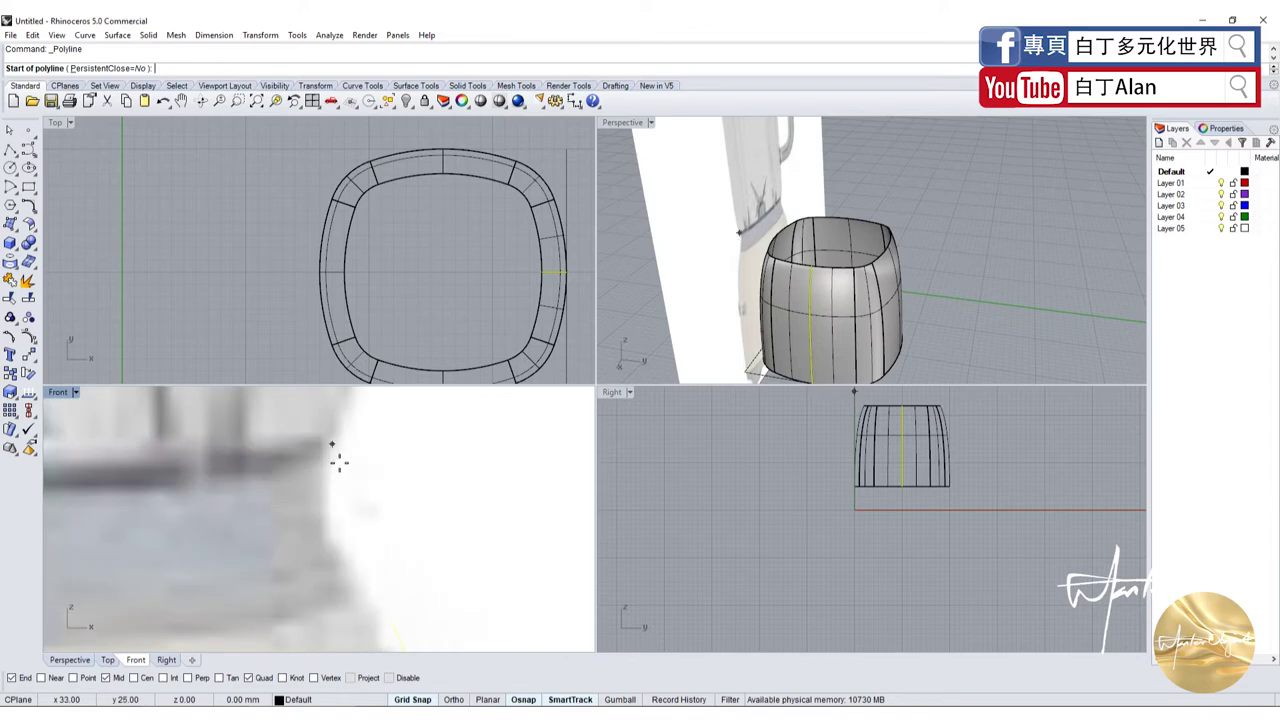
{"action": "left_click", "coordinate": [338, 461]}
{"action": "key", "text": "Return"}
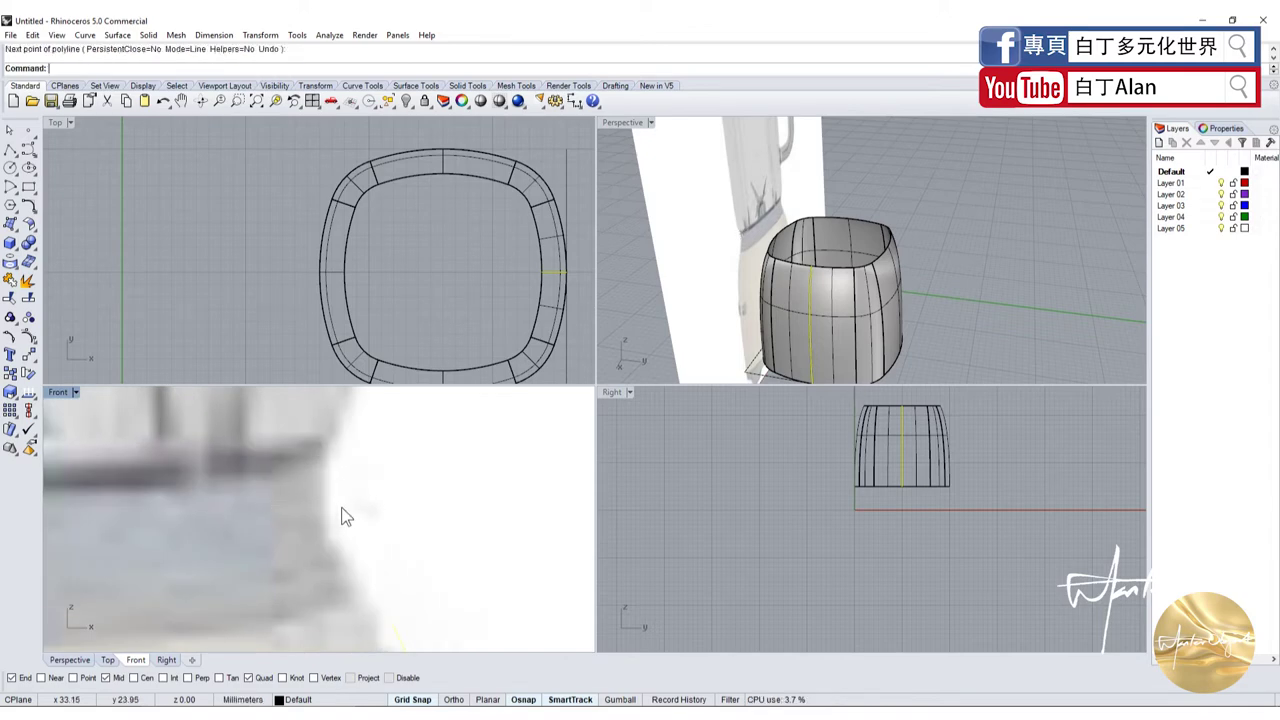
Draw a vertical line from the neck edge straight down toward the body's rim in Front view
{"action": "scroll", "coordinate": [335, 490], "scroll_direction": "down", "scroll_amount": 1}
{"action": "scroll", "coordinate": [394, 512], "scroll_direction": "down", "scroll_amount": 2}
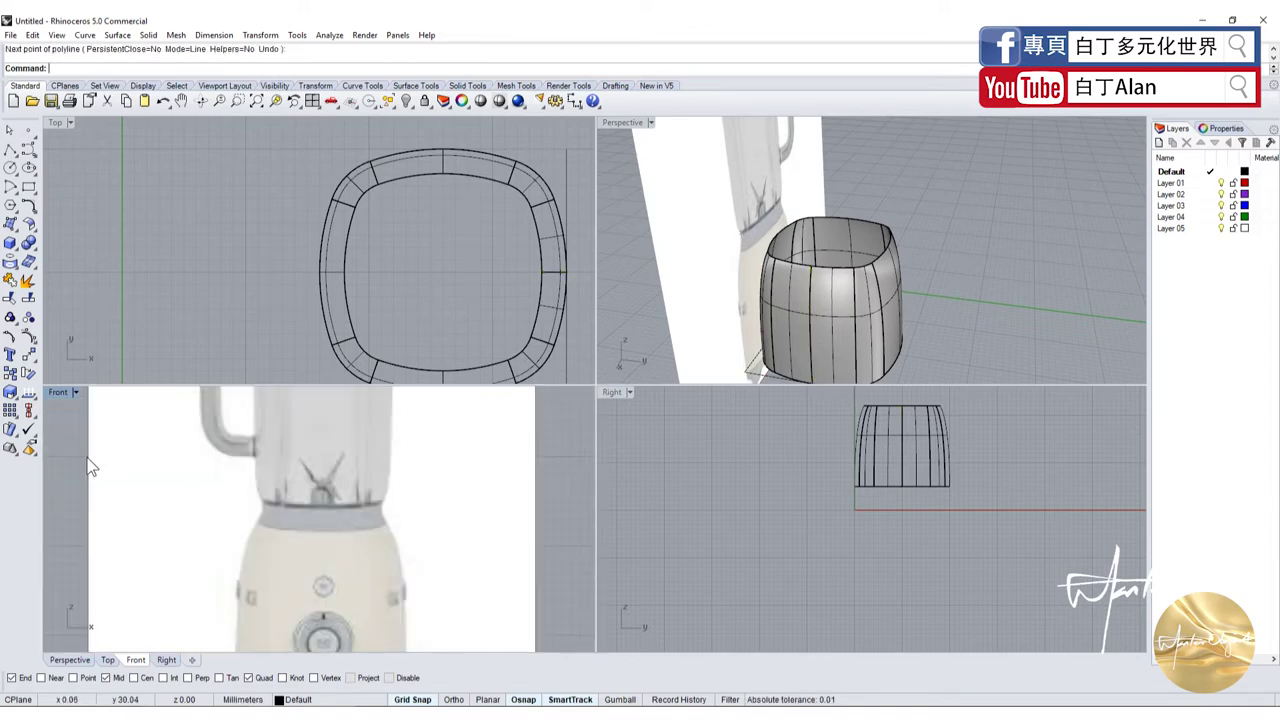
{"action": "left_click_drag", "start_coordinate": [88, 465], "coordinate": [408, 534]}
{"action": "scroll", "coordinate": [384, 513], "scroll_direction": "up", "scroll_amount": 2}
{"action": "scroll", "coordinate": [388, 495], "scroll_direction": "up", "scroll_amount": 2}
{"action": "key", "text": "Return"}
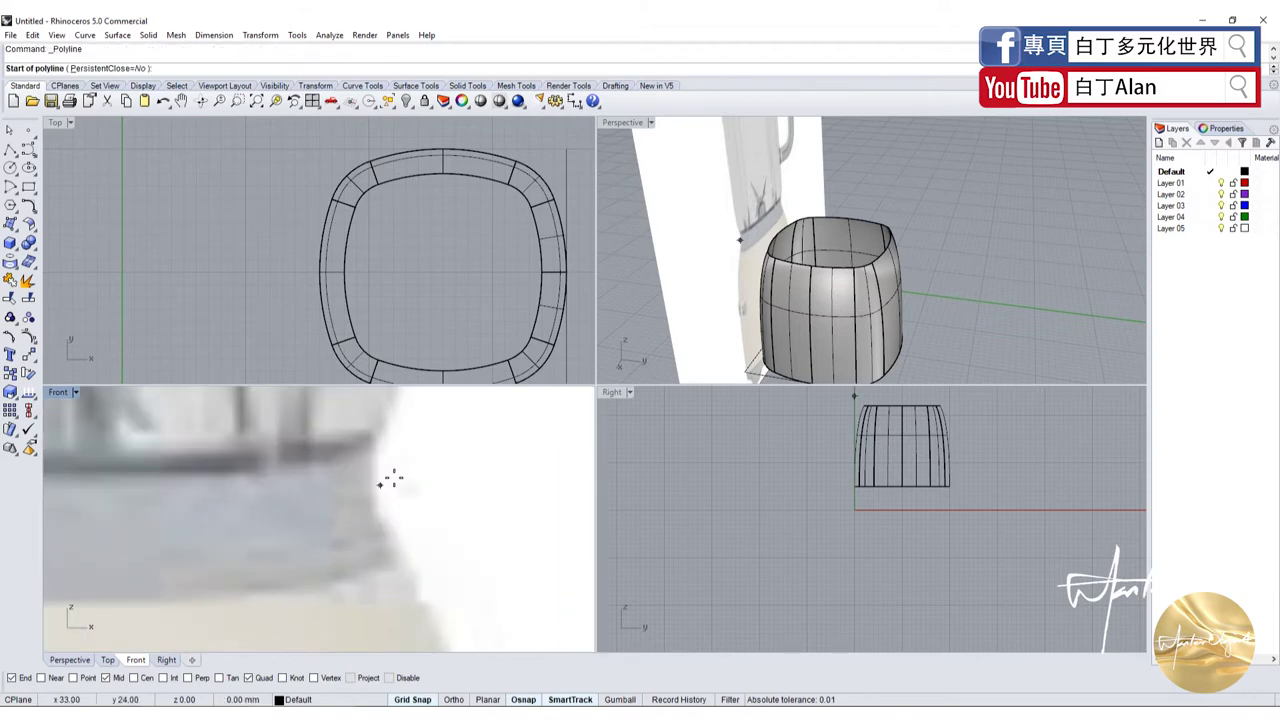
{"action": "left_click", "coordinate": [382, 440]}
{"action": "left_click", "coordinate": [380, 528]}
{"action": "key", "text": "Return"}
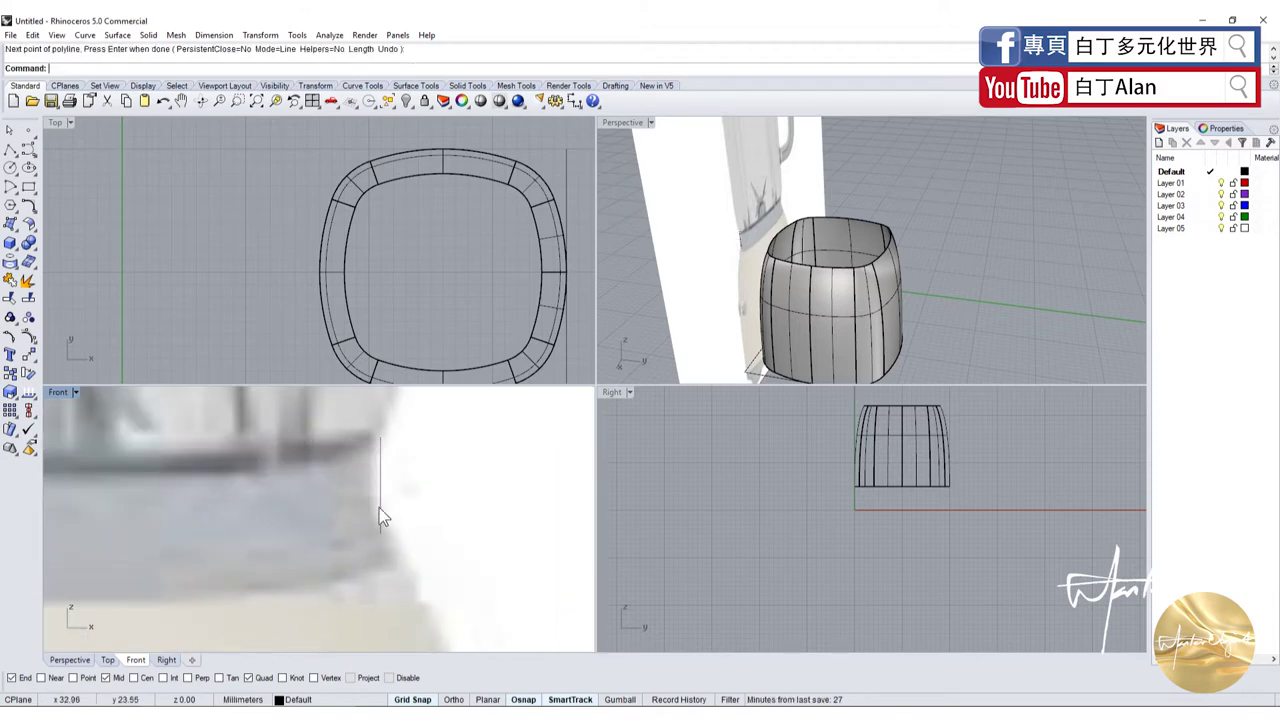
{"action": "key", "text": "Return"}
{"action": "scroll", "coordinate": [391, 479], "scroll_direction": "down", "scroll_amount": 2}
{"action": "scroll", "coordinate": [470, 510], "scroll_direction": "up", "scroll_amount": 2}
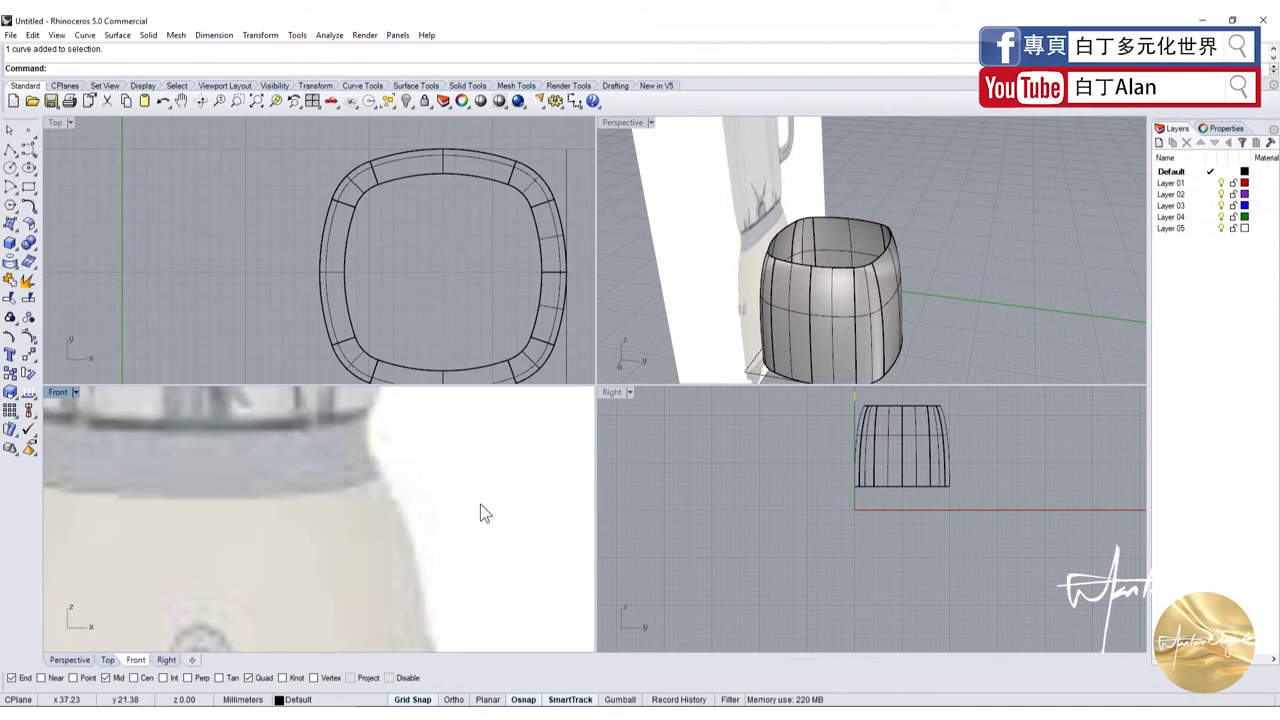
{"action": "scroll", "coordinate": [480, 513], "scroll_direction": "down", "scroll_amount": 1}
{"action": "scroll", "coordinate": [480, 513], "scroll_direction": "down", "scroll_amount": 2}
{"action": "scroll", "coordinate": [485, 520], "scroll_direction": "up", "scroll_amount": 1}
{"action": "scroll", "coordinate": [489, 527], "scroll_direction": "up", "scroll_amount": 1}
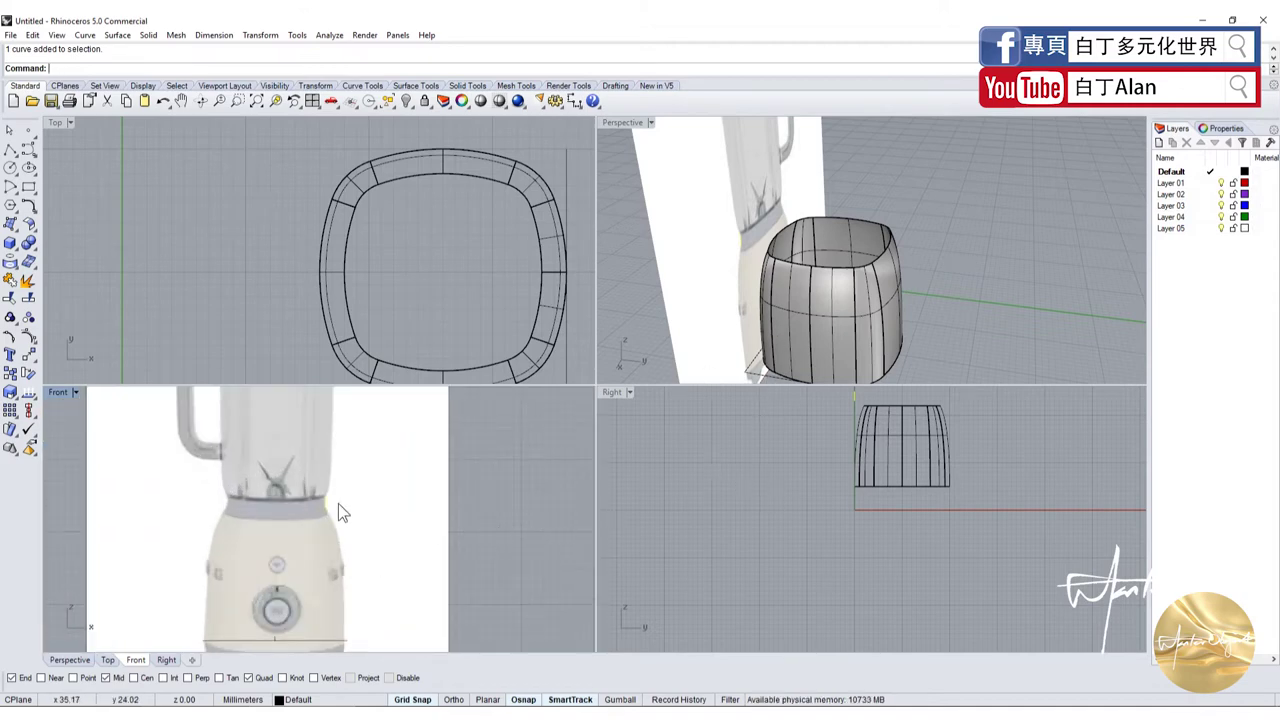
{"action": "scroll", "coordinate": [338, 505], "scroll_direction": "up", "scroll_amount": 2}
{"action": "scroll", "coordinate": [263, 283], "scroll_direction": "down", "scroll_amount": 5}
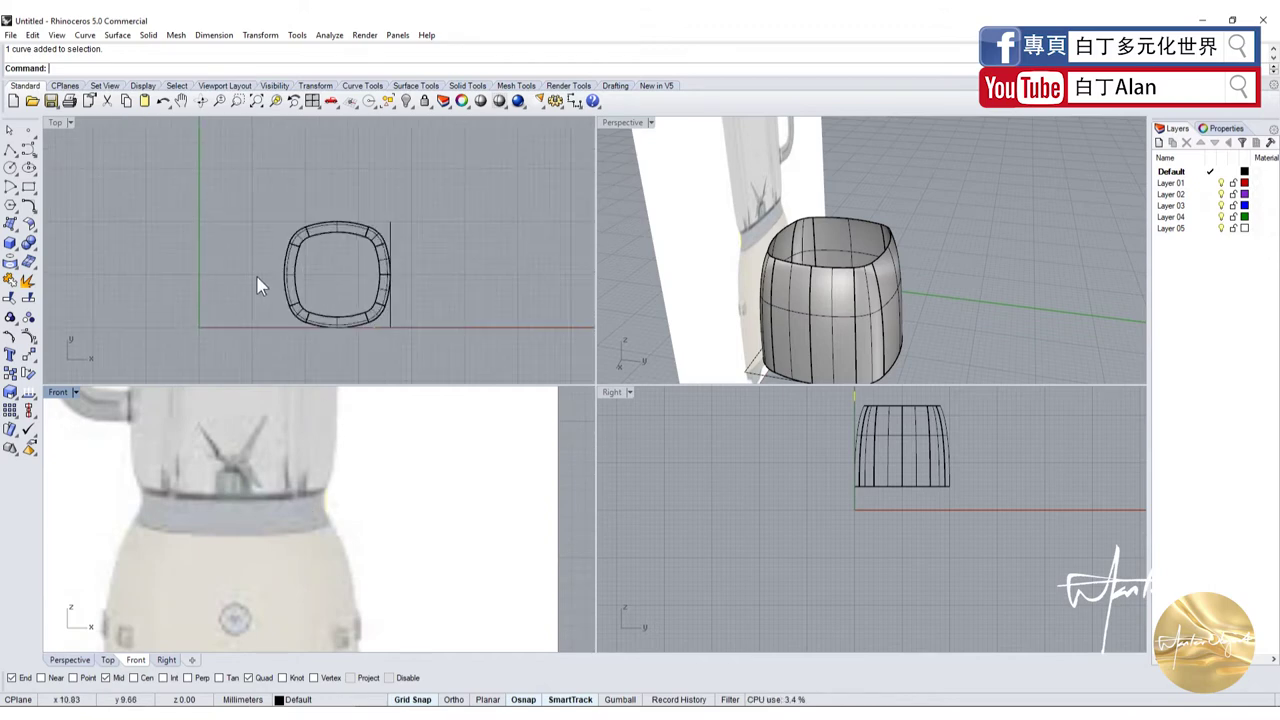
{"action": "scroll", "coordinate": [330, 317], "scroll_direction": "down", "scroll_amount": 3}
{"action": "scroll", "coordinate": [258, 257], "scroll_direction": "up", "scroll_amount": 8}
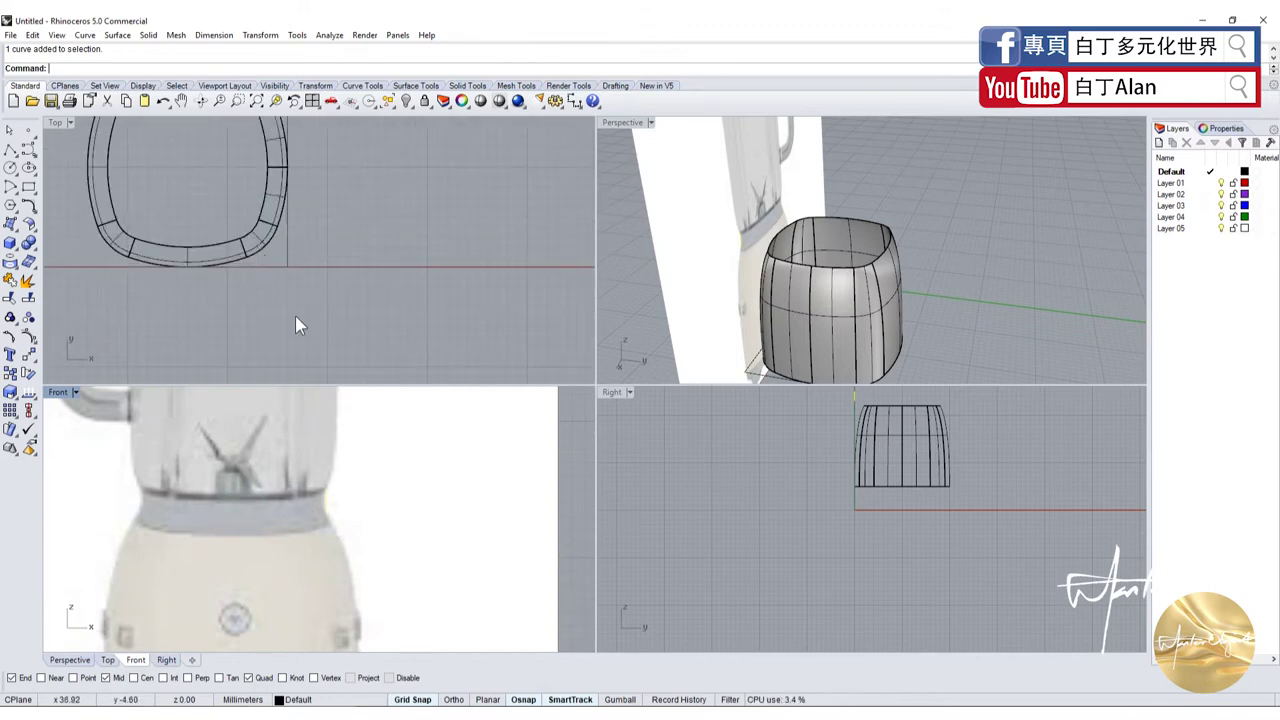
{"action": "scroll", "coordinate": [296, 318], "scroll_direction": "down", "scroll_amount": 3}
{"action": "scroll", "coordinate": [230, 252], "scroll_direction": "up", "scroll_amount": 4}
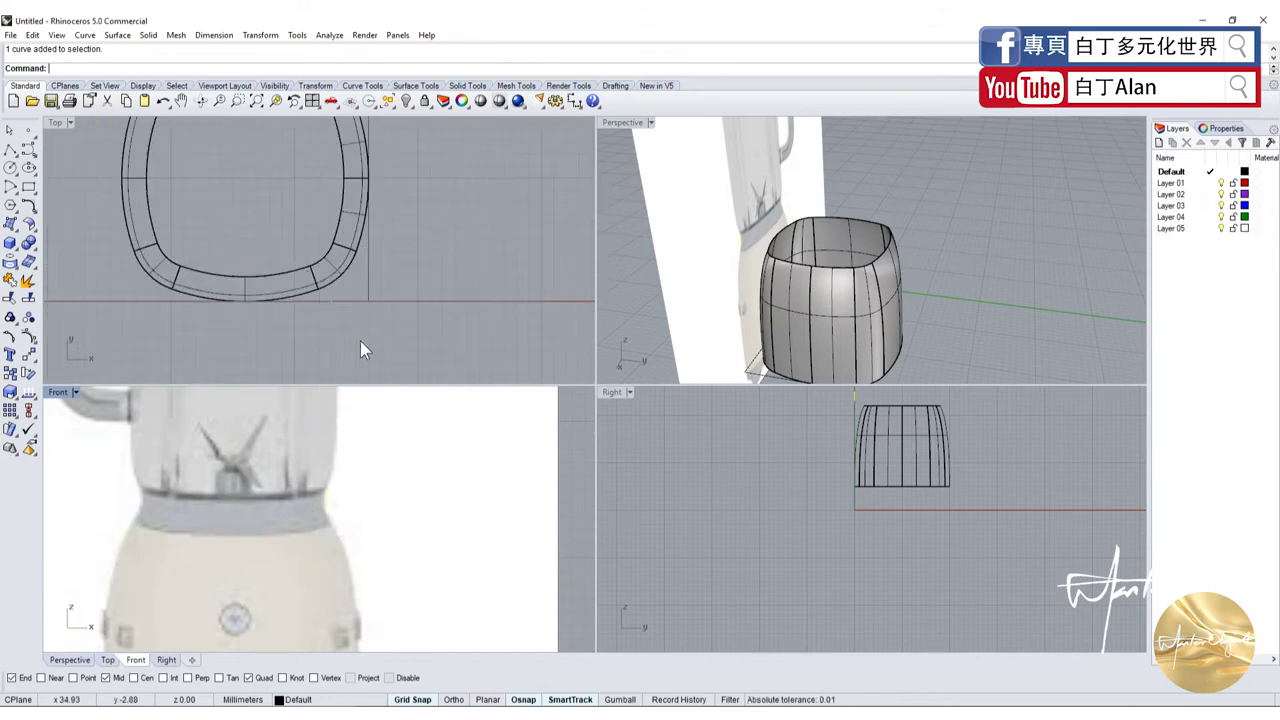
{"action": "scroll", "coordinate": [862, 448], "scroll_direction": "down", "scroll_amount": 2}
{"action": "scroll", "coordinate": [885, 450], "scroll_direction": "up", "scroll_amount": 5}
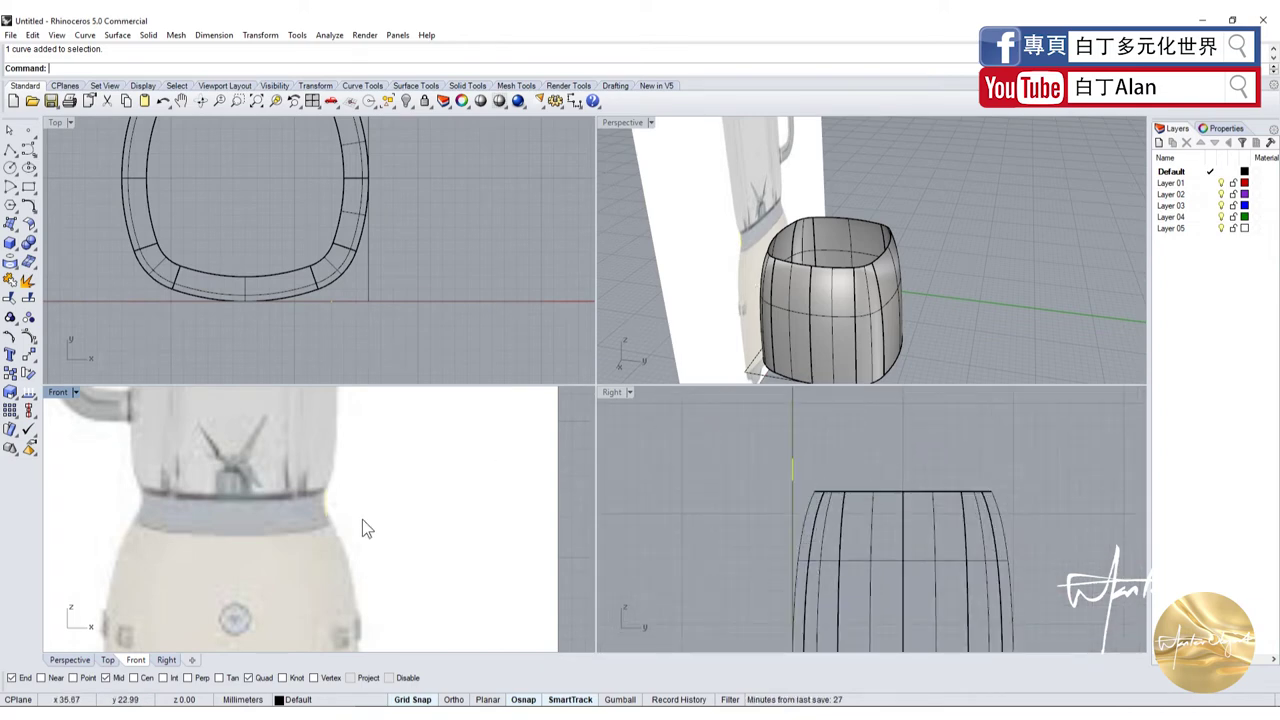
Drag the vertical neck line right in the Right view to centre it above the rim
{"action": "left_click", "coordinate": [342, 541]}
{"action": "left_click", "coordinate": [387, 572]}
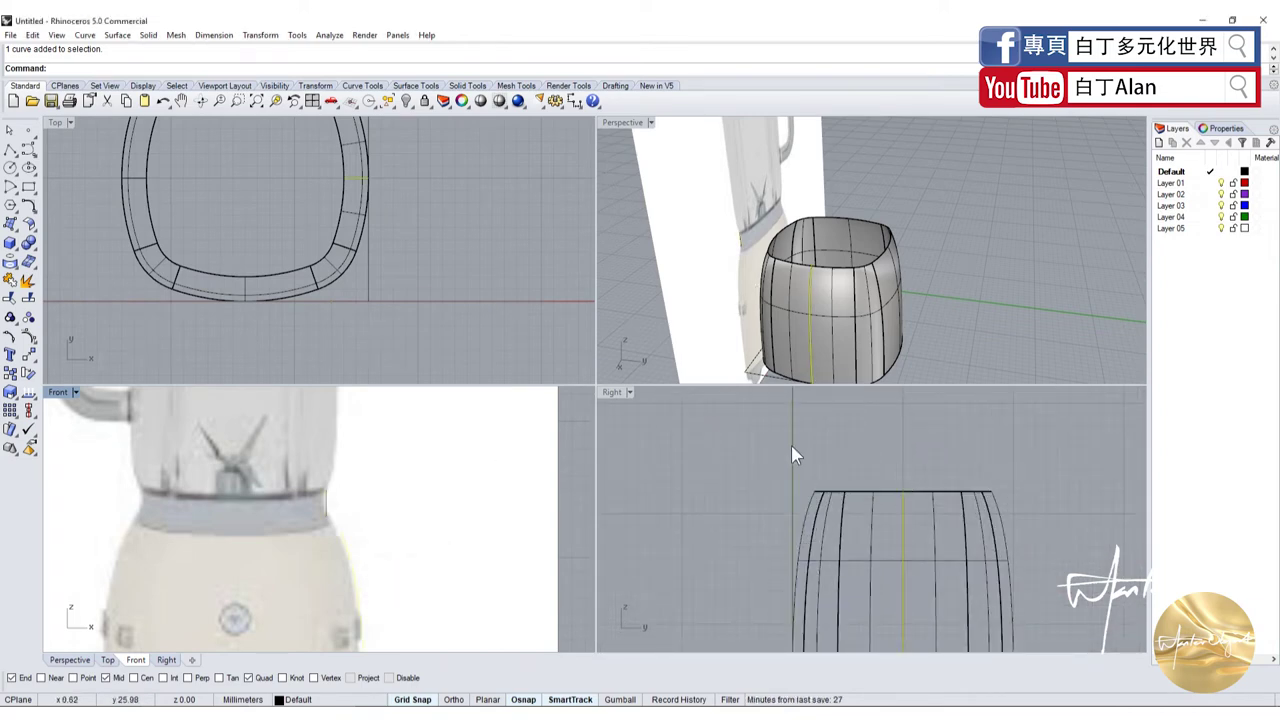
{"action": "left_click_drag", "start_coordinate": [792, 469], "coordinate": [906, 480]}
Orbit Perspective close to the body's top edge and reselect the neck line there
{"action": "scroll", "coordinate": [908, 487], "scroll_direction": "up", "scroll_amount": 3}
{"action": "right_click_drag", "start_coordinate": [880, 300], "coordinate": [908, 252]}
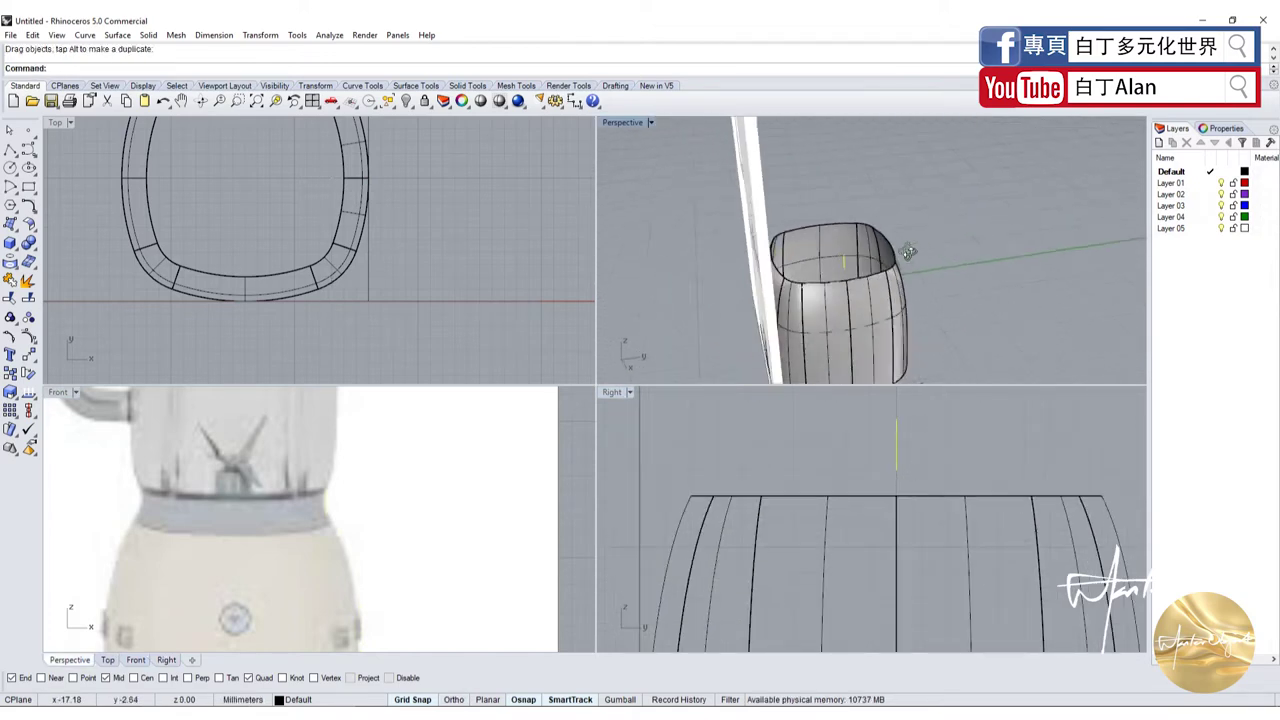
{"action": "scroll", "coordinate": [908, 252], "scroll_direction": "up", "scroll_amount": 3}
{"action": "right_click_drag", "start_coordinate": [810, 302], "coordinate": [891, 305]}
{"action": "left_click", "coordinate": [894, 308]}
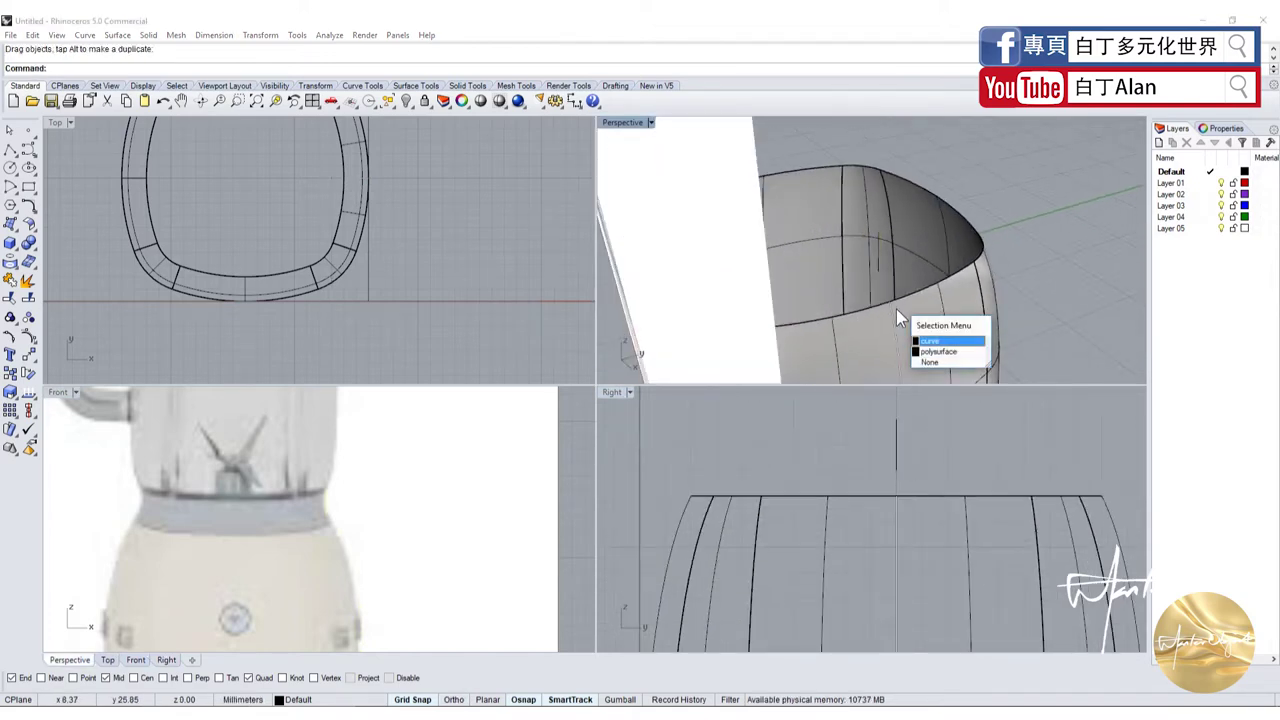
{"action": "left_click", "coordinate": [930, 341]}
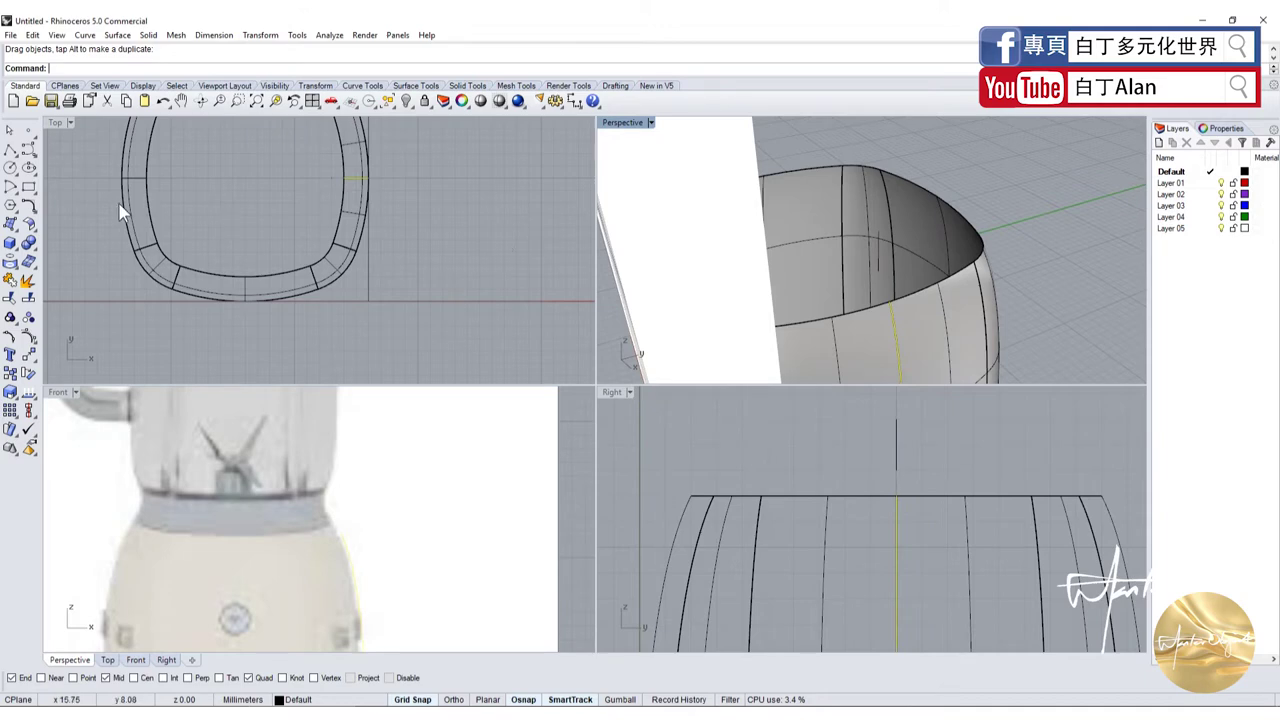
{"action": "left_click", "coordinate": [31, 212]}
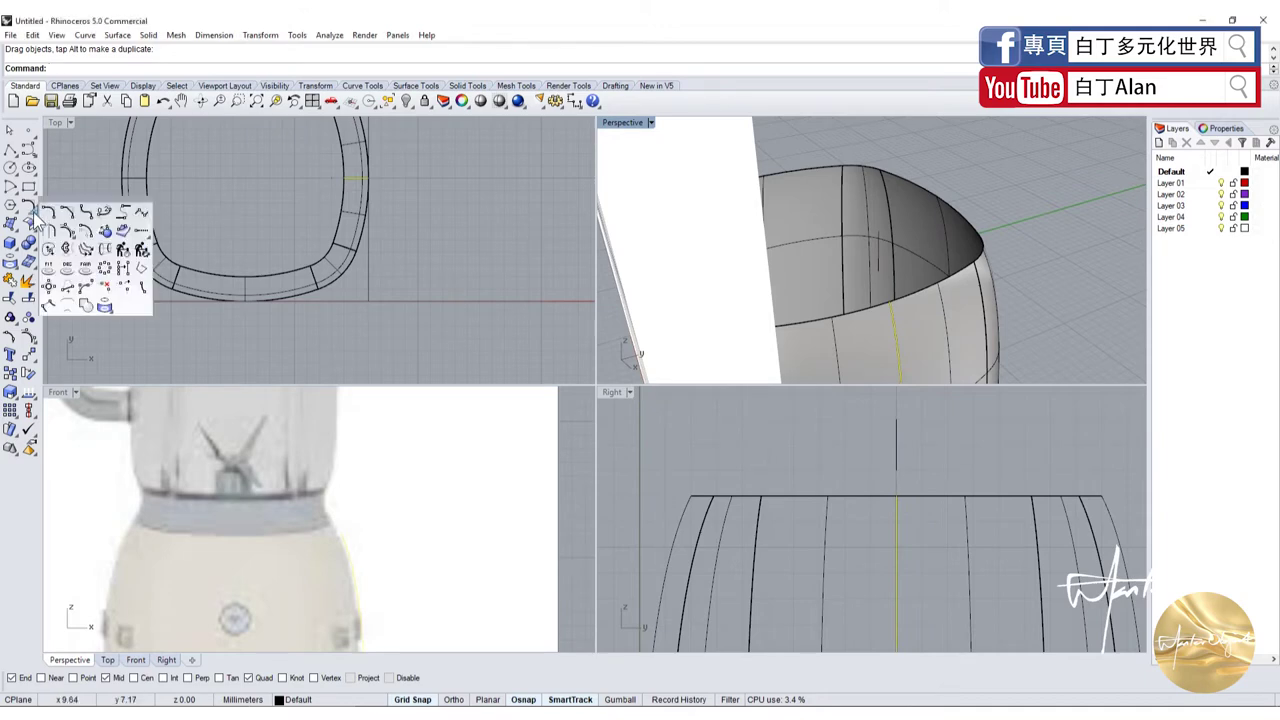
Blend the vertical neck line smoothly into the body's top edge with an adjustable curve blend
{"action": "left_click", "coordinate": [104, 213]}
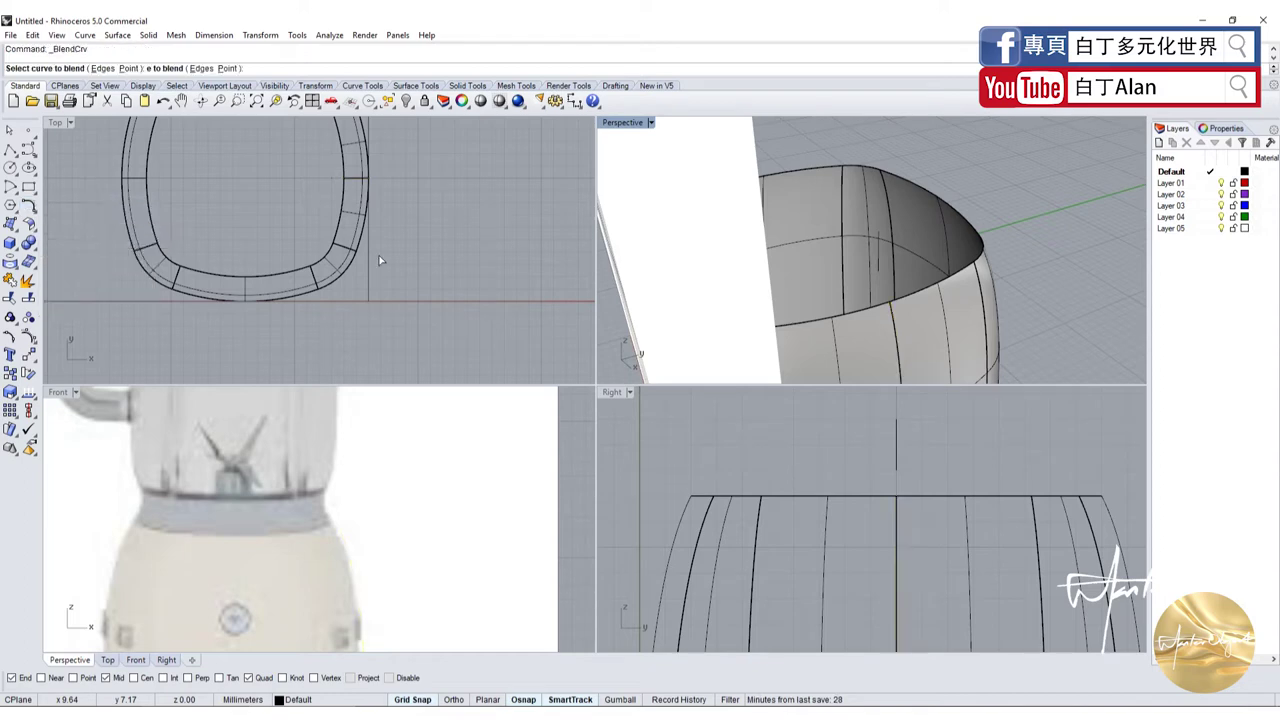
{"action": "left_click", "coordinate": [894, 311]}
{"action": "left_click", "coordinate": [929, 343]}
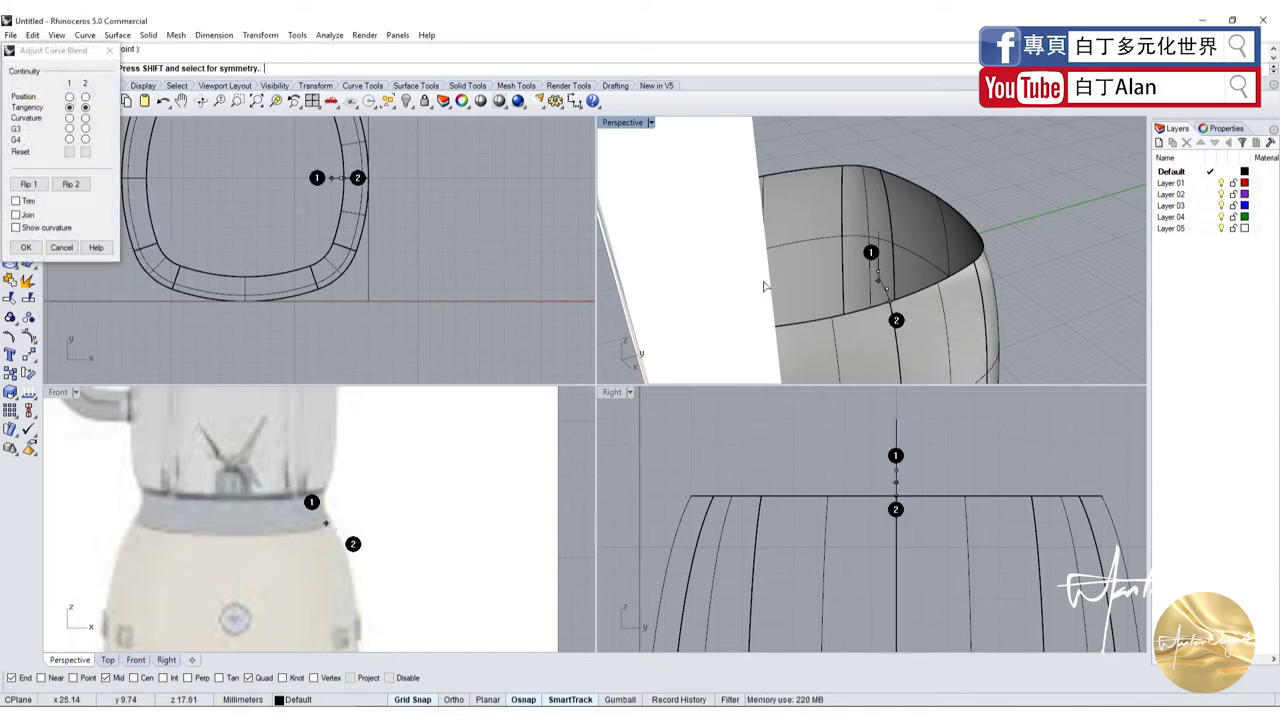
{"action": "left_click", "coordinate": [27, 244]}
{"action": "scroll", "coordinate": [950, 296], "scroll_direction": "up", "scroll_amount": 3}
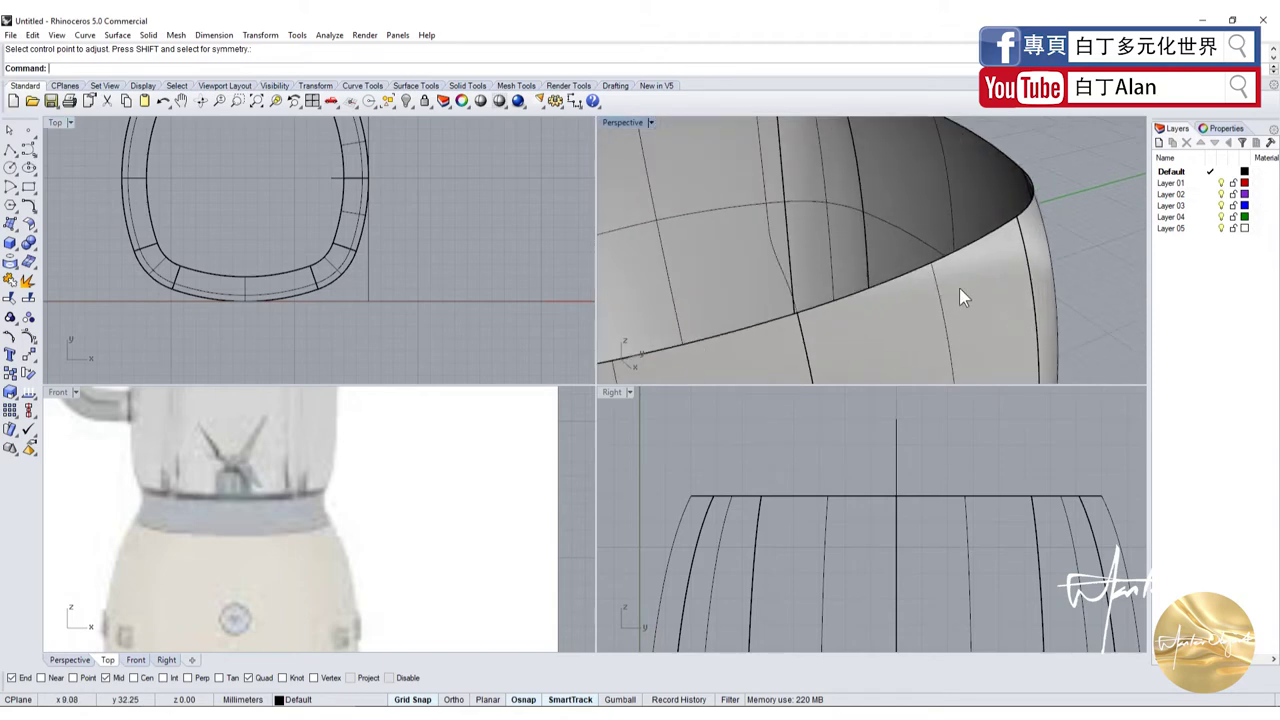
{"action": "scroll", "coordinate": [965, 294], "scroll_direction": "up", "scroll_amount": 2}
{"action": "scroll", "coordinate": [898, 253], "scroll_direction": "down", "scroll_amount": 5}
{"action": "scroll", "coordinate": [850, 220], "scroll_direction": "down", "scroll_amount": 3}
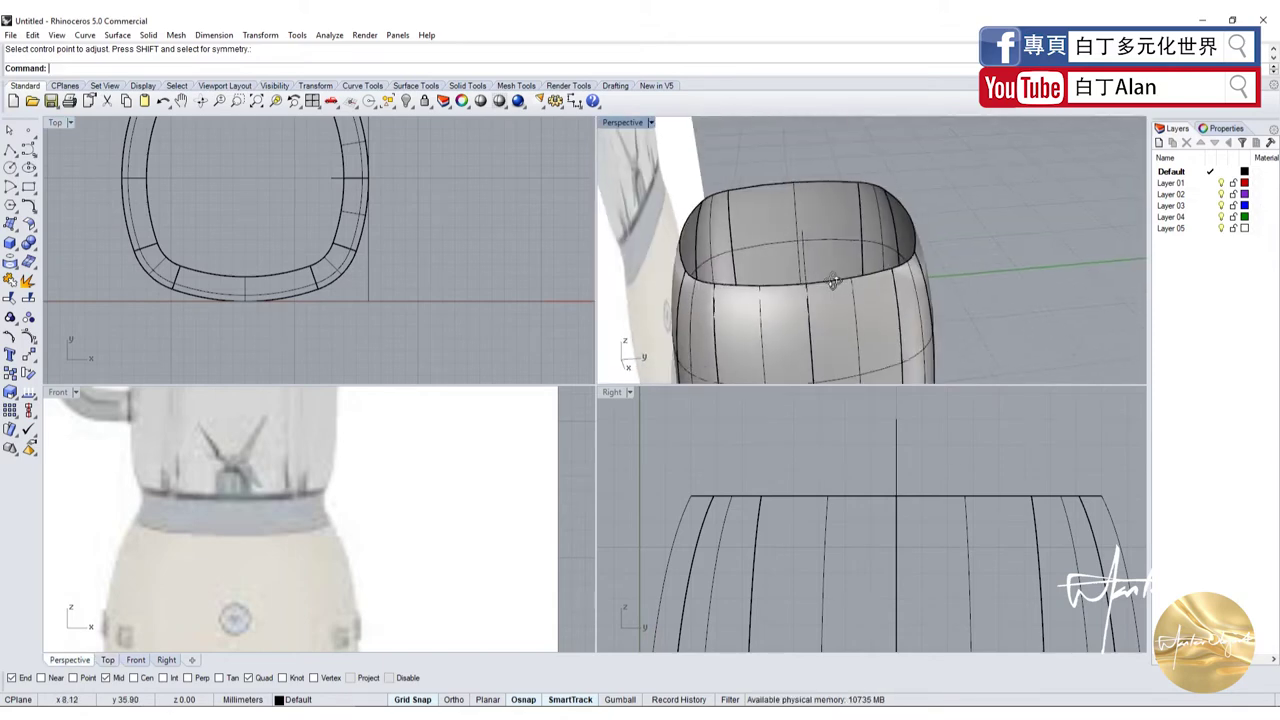
{"action": "right_click_drag", "start_coordinate": [820, 200], "coordinate": [773, 160]}
Join the neck line and blend curve into one curve, then maximize the Perspective view
{"action": "left_click", "coordinate": [839, 325]}
{"action": "scroll", "coordinate": [836, 312], "scroll_direction": "up", "scroll_amount": 2}
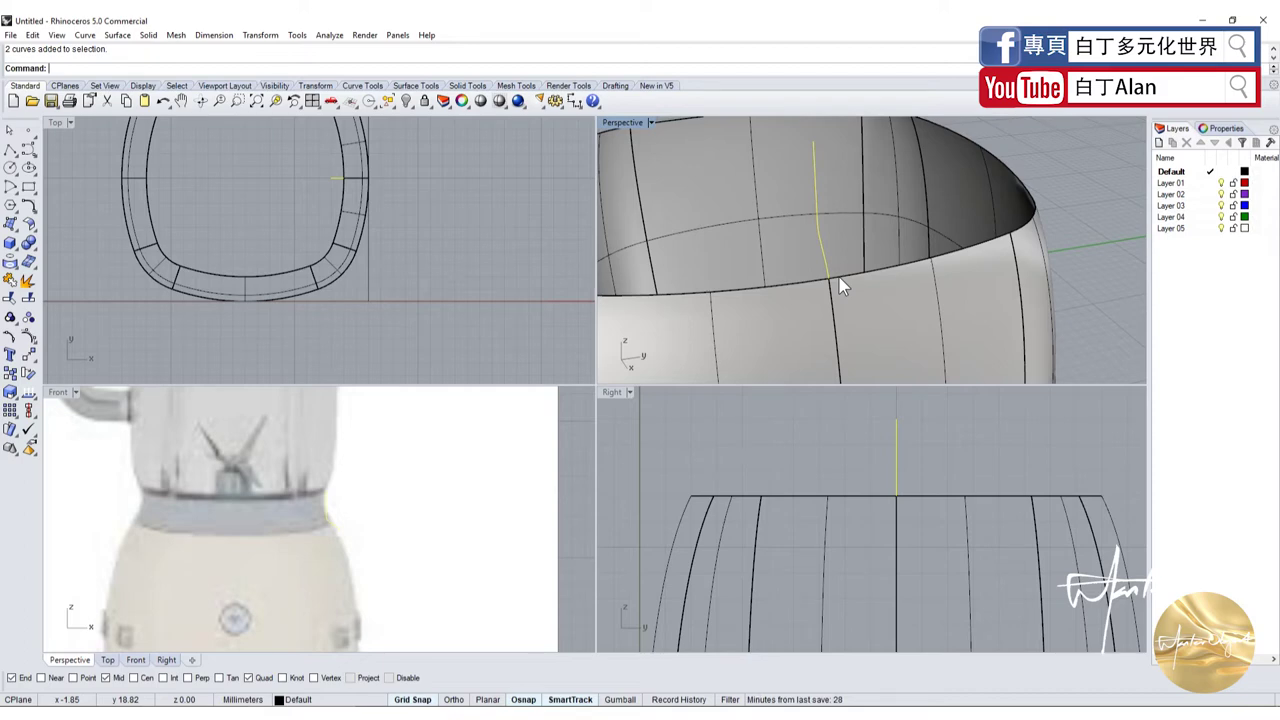
{"action": "scroll", "coordinate": [839, 291], "scroll_direction": "up", "scroll_amount": 2}
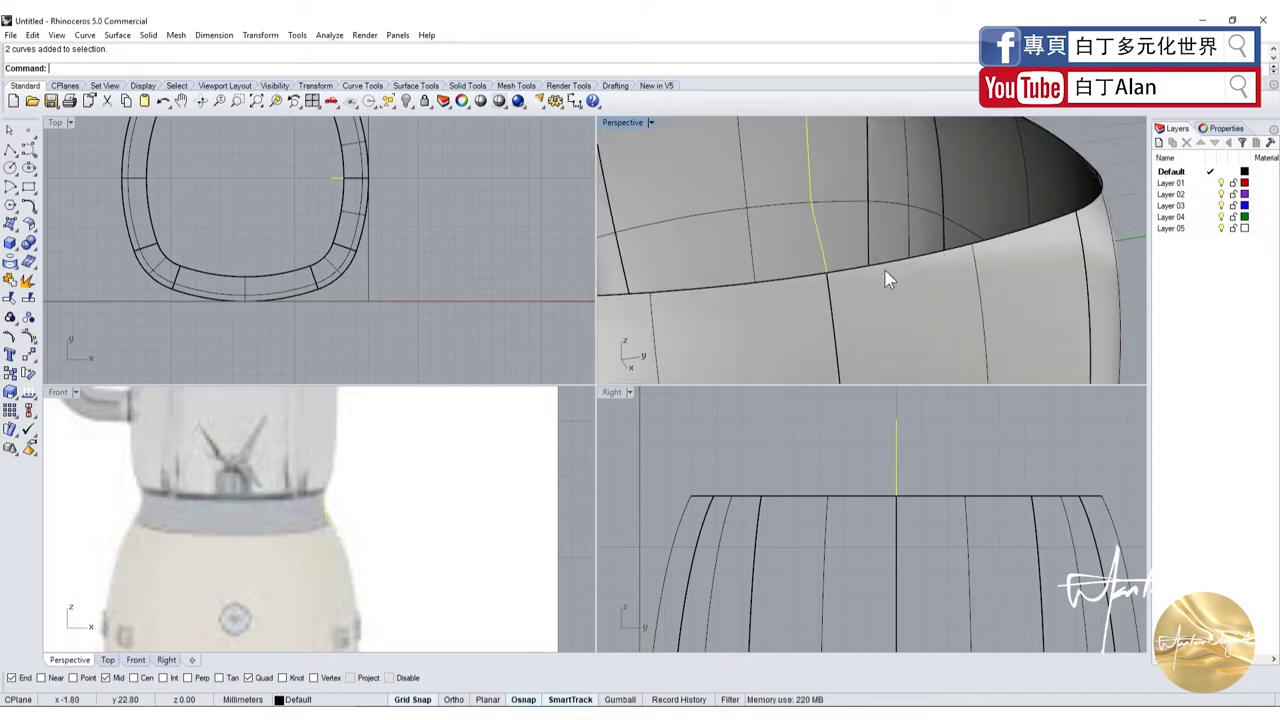
{"action": "mouse_move", "coordinate": [886, 277]}
{"action": "right_mouse_down"}
{"action": "mouse_move", "coordinate": [927, 271]}
{"action": "mouse_move", "coordinate": [834, 250]}
{"action": "right_mouse_up"}
{"action": "scroll", "coordinate": [928, 270], "scroll_direction": "up", "scroll_amount": 2}
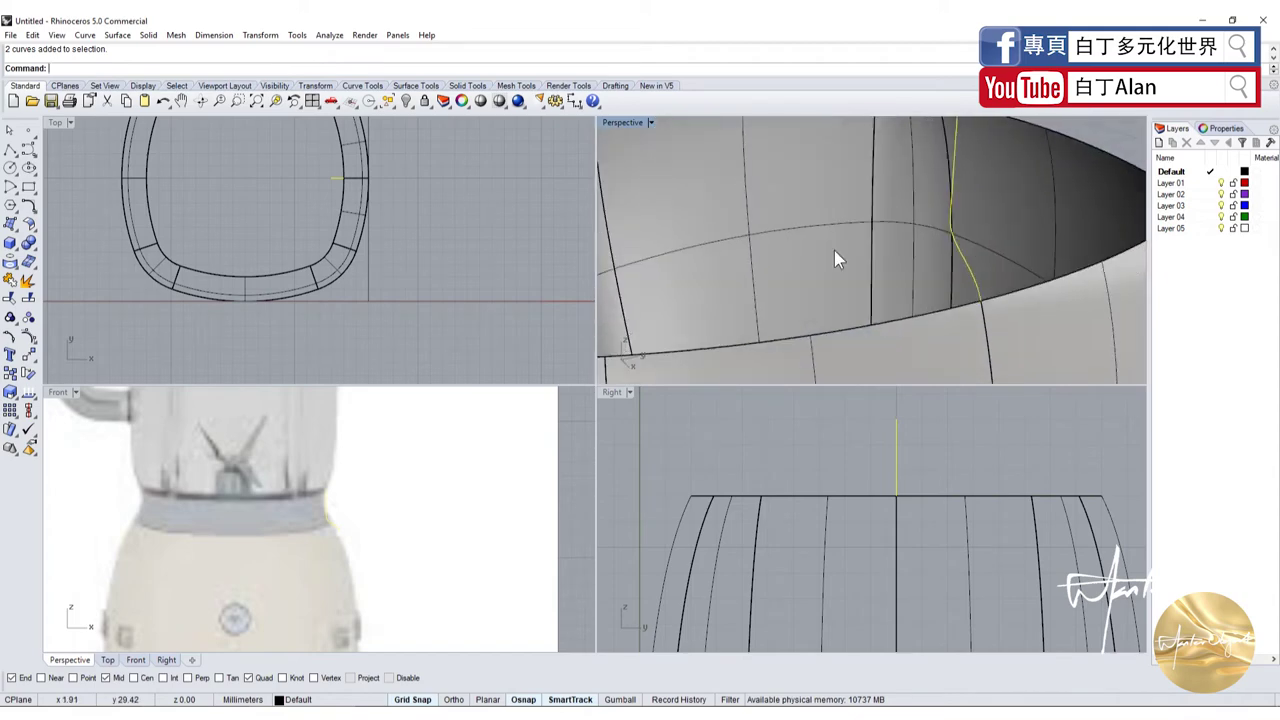
{"action": "left_click", "coordinate": [10, 282]}
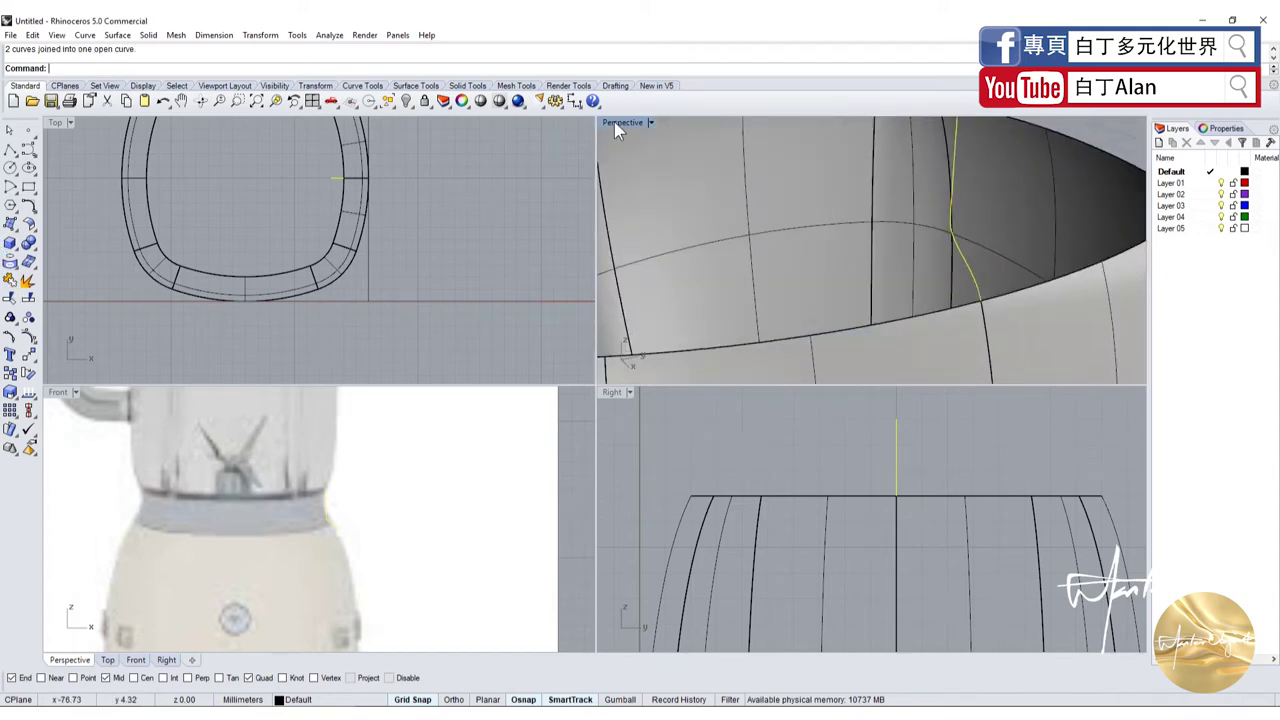
{"action": "double_click", "coordinate": [614, 122]}
{"action": "scroll", "coordinate": [521, 290], "scroll_direction": "down", "scroll_amount": 5}
{"action": "left_click", "coordinate": [638, 334]}
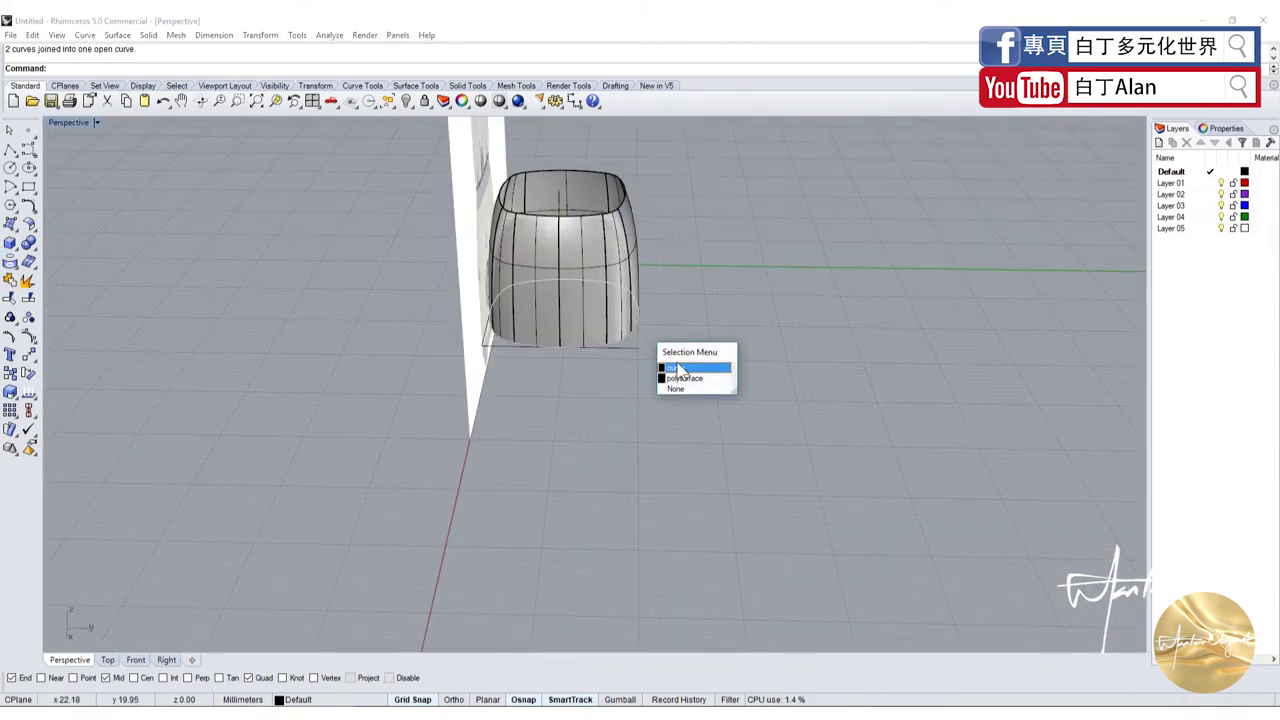
{"action": "left_click", "coordinate": [668, 365]}
{"action": "left_click", "coordinate": [16, 232]}
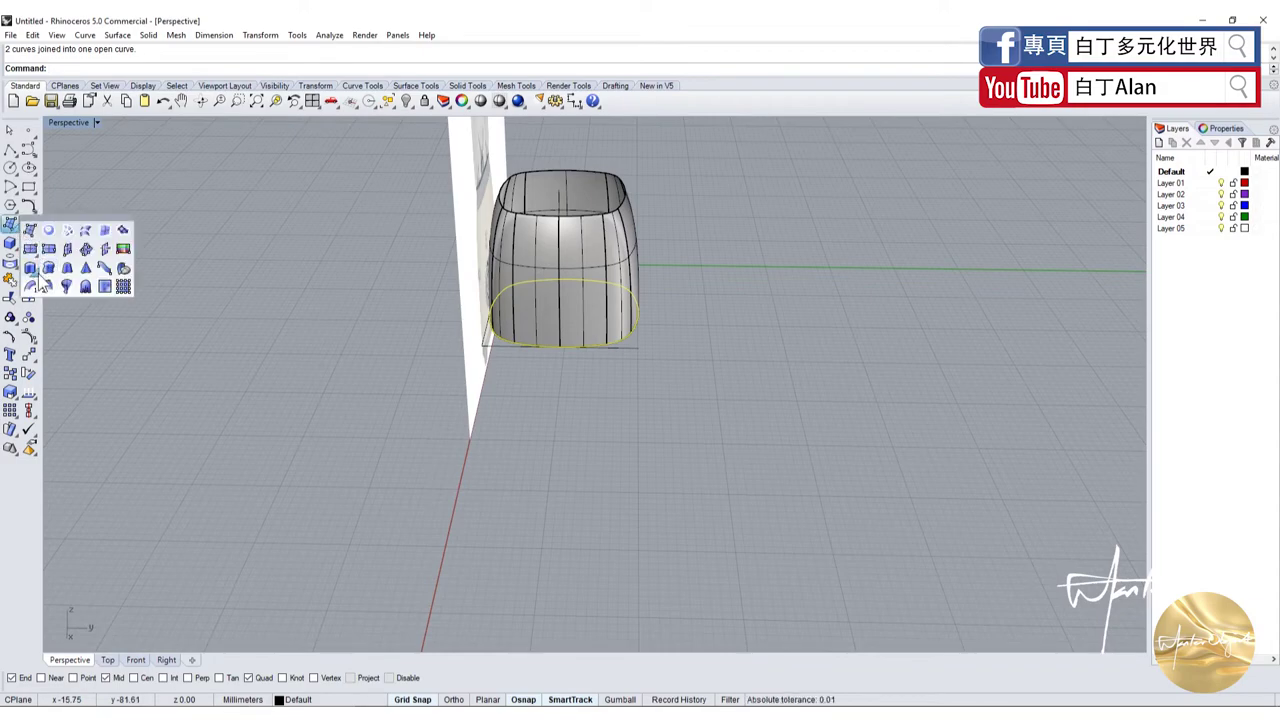
{"action": "left_click", "coordinate": [36, 286]}
{"action": "left_click", "coordinate": [565, 207]}
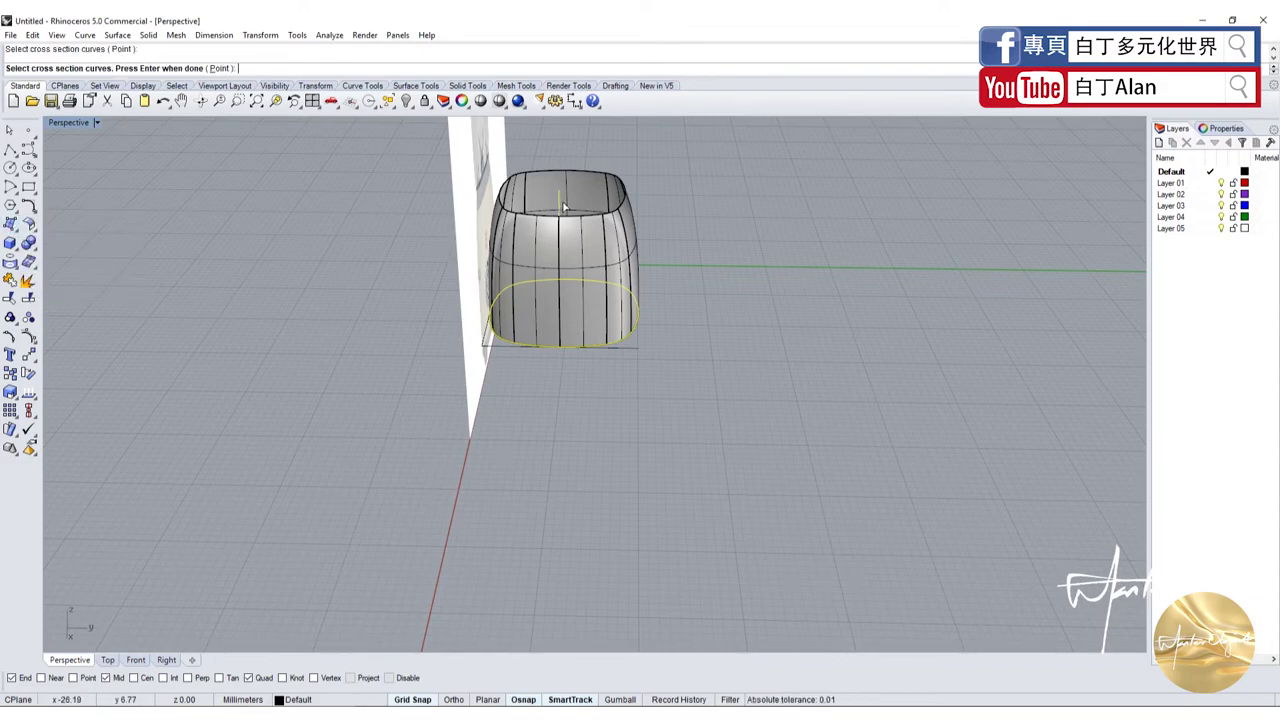
{"action": "key", "text": "Return"}
{"action": "scroll", "coordinate": [568, 212], "scroll_direction": "up", "scroll_amount": 5}
{"action": "scroll", "coordinate": [590, 216], "scroll_direction": "up", "scroll_amount": 3}
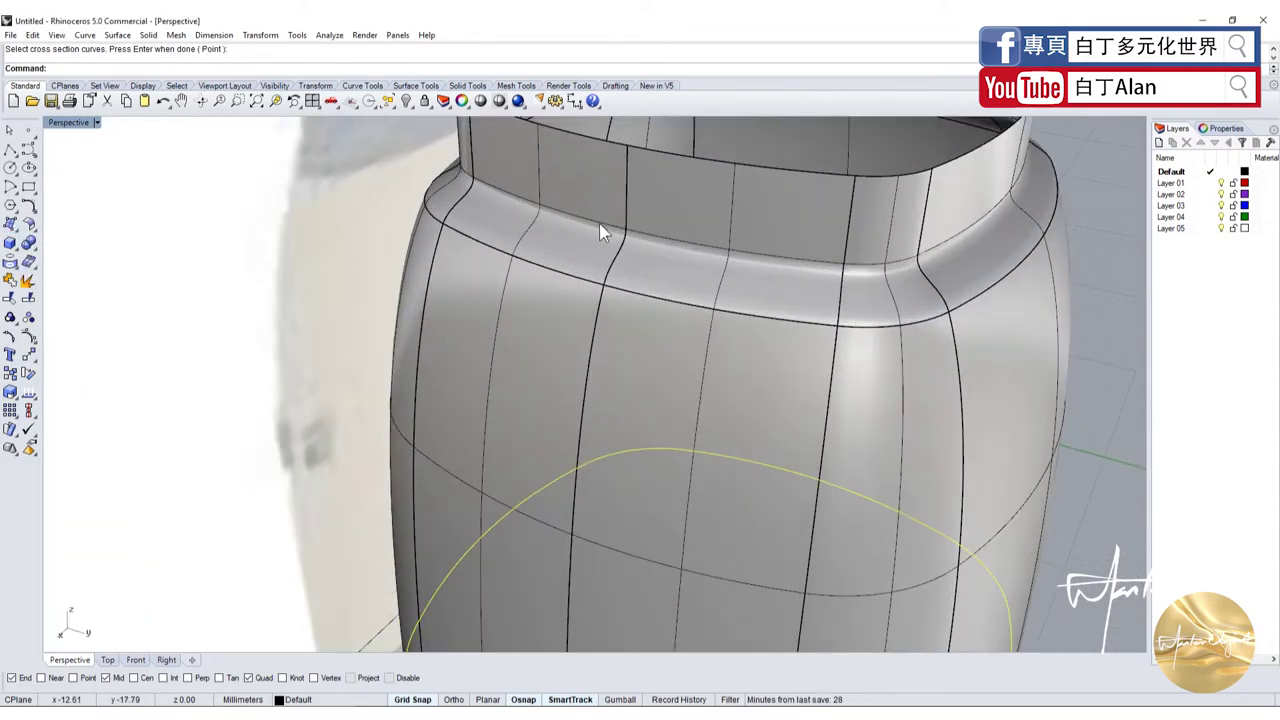
{"action": "scroll", "coordinate": [598, 222], "scroll_direction": "up", "scroll_amount": 3}
{"action": "left_click", "coordinate": [482, 100]}
{"action": "right_click_drag", "start_coordinate": [591, 230], "coordinate": [548, 296]}
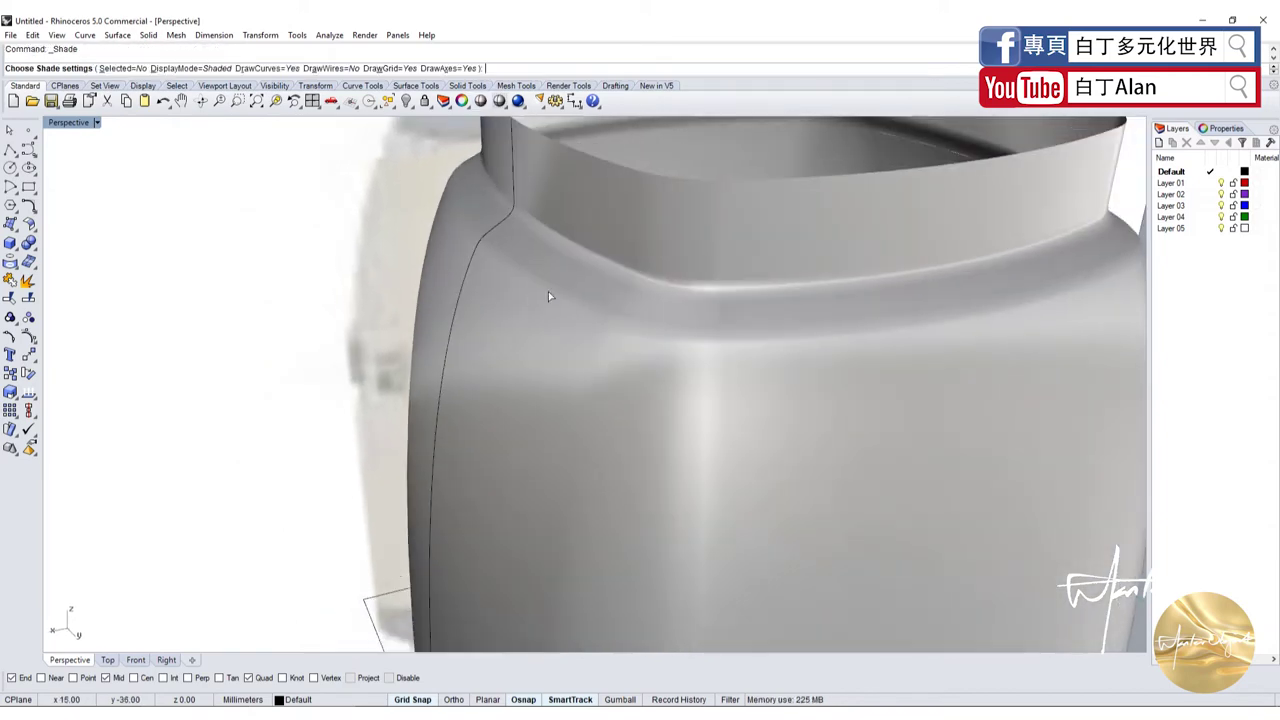
{"action": "scroll", "coordinate": [337, 329], "scroll_direction": "down", "scroll_amount": 3}
{"action": "scroll", "coordinate": [304, 311], "scroll_direction": "down", "scroll_amount": 2}
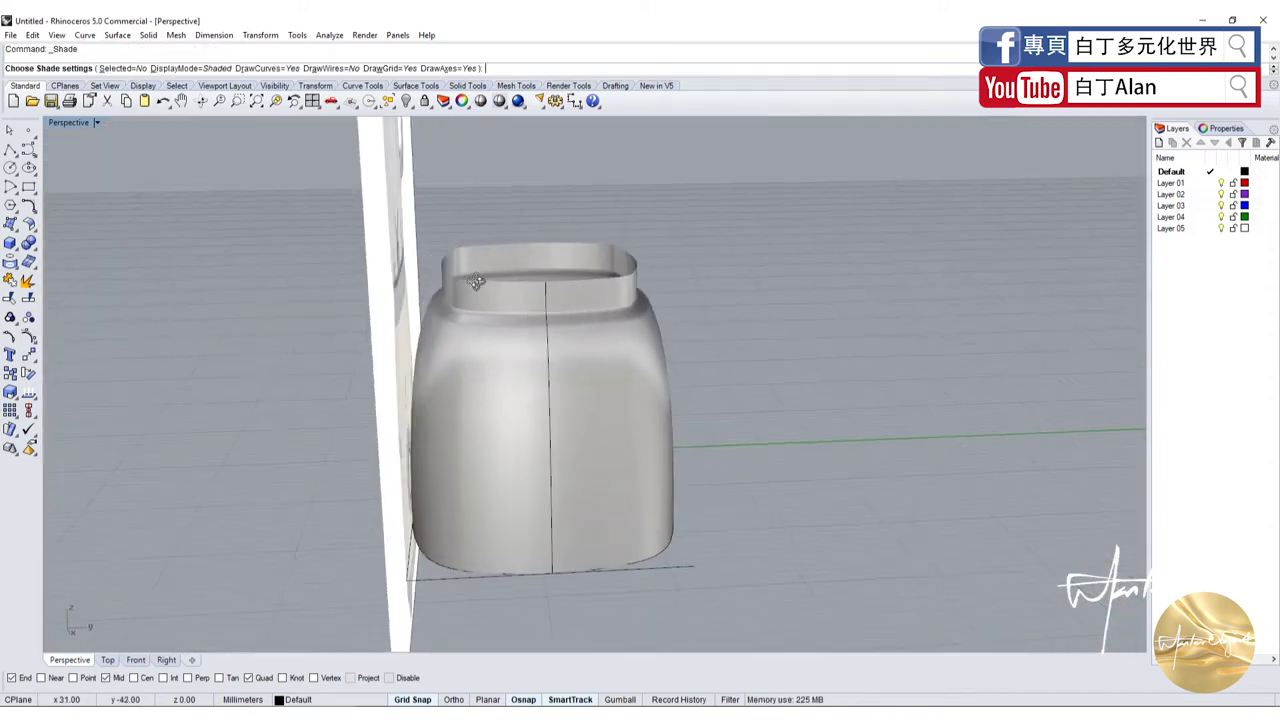
{"action": "mouse_move", "coordinate": [304, 311]}
{"action": "right_mouse_down"}
{"action": "mouse_move", "coordinate": [572, 332]}
{"action": "mouse_move", "coordinate": [626, 351]}
{"action": "mouse_move", "coordinate": [591, 354]}
{"action": "mouse_move", "coordinate": [632, 368]}
{"action": "right_mouse_up"}
{"action": "scroll", "coordinate": [572, 332], "scroll_direction": "up", "scroll_amount": 4}
{"action": "left_click", "coordinate": [558, 360]}
Delete the top collar and show the neck profile curve's control points
{"action": "key", "text": "Delete"}
{"action": "left_click", "coordinate": [661, 378]}
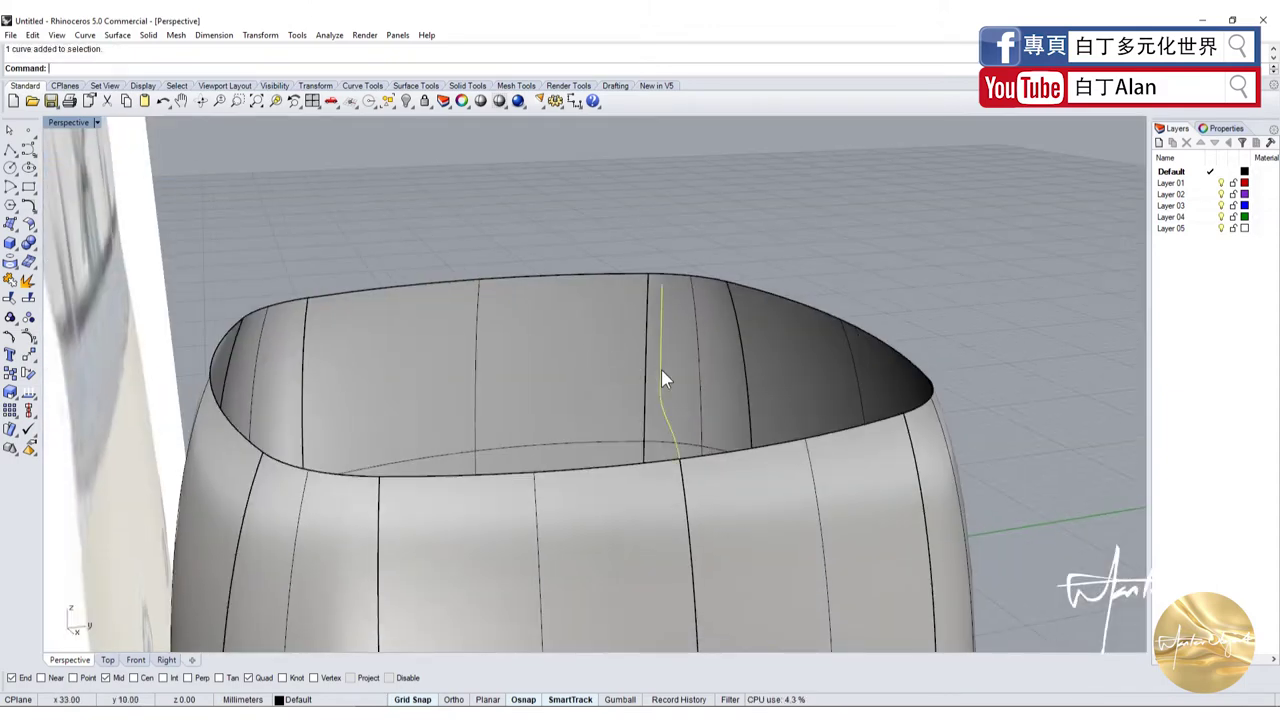
{"action": "key", "text": "F10"}
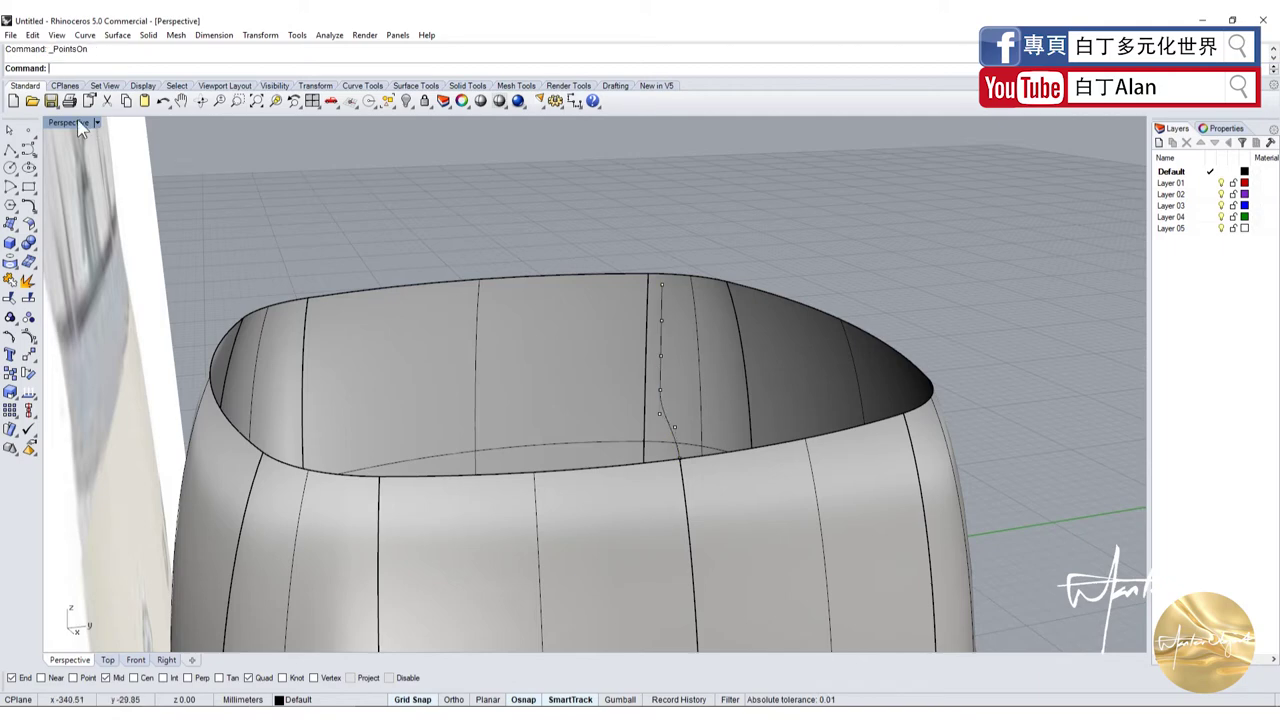
Restore the four-viewport layout, move the blender reference picture left and lock it
{"action": "double_click", "coordinate": [77, 122]}
{"action": "scroll", "coordinate": [296, 479], "scroll_direction": "down", "scroll_amount": 5}
{"action": "scroll", "coordinate": [411, 517], "scroll_direction": "up", "scroll_amount": 6}
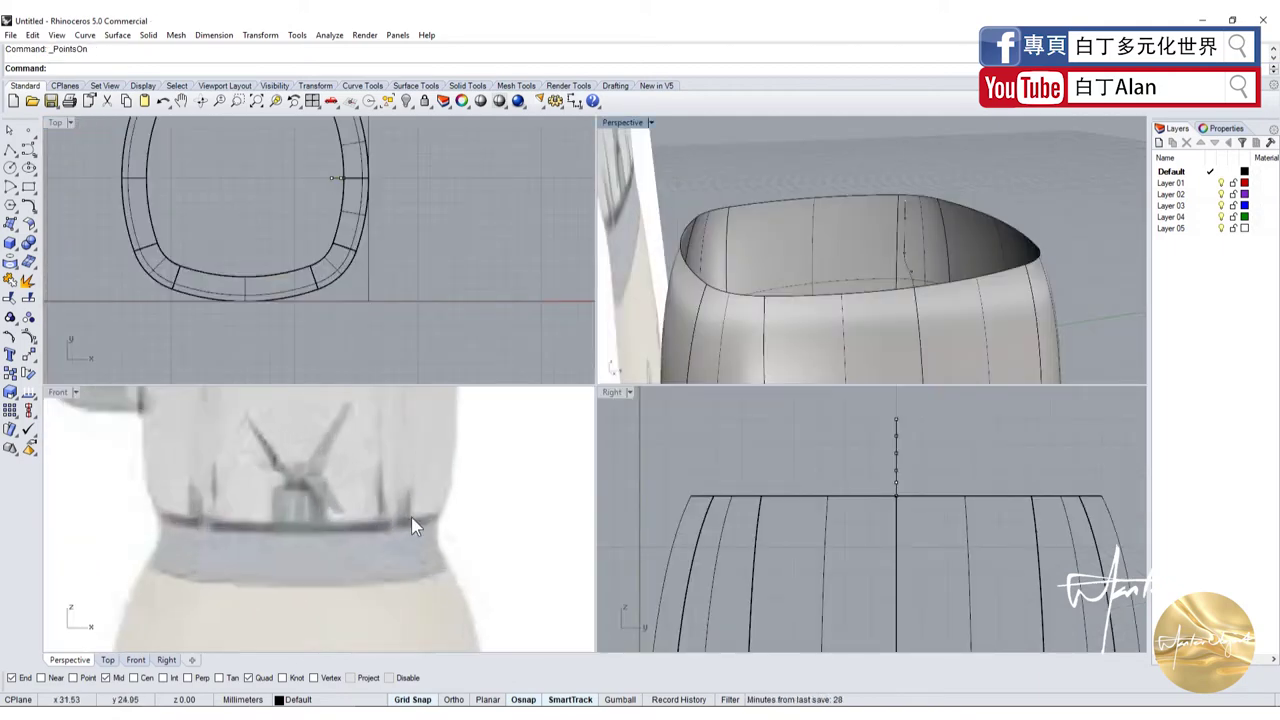
{"action": "scroll", "coordinate": [360, 490], "scroll_direction": "down", "scroll_amount": 2}
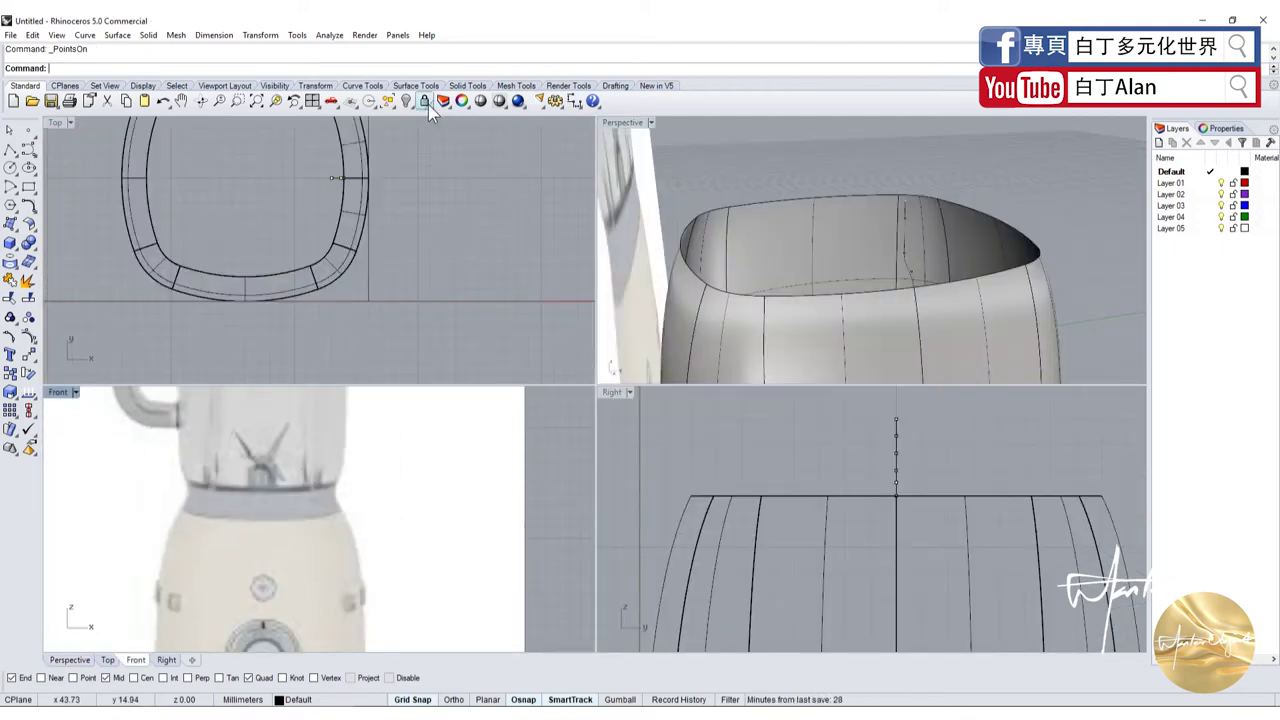
{"action": "scroll", "coordinate": [392, 463], "scroll_direction": "down", "scroll_amount": 3}
{"action": "left_click_drag", "start_coordinate": [392, 463], "coordinate": [229, 481]}
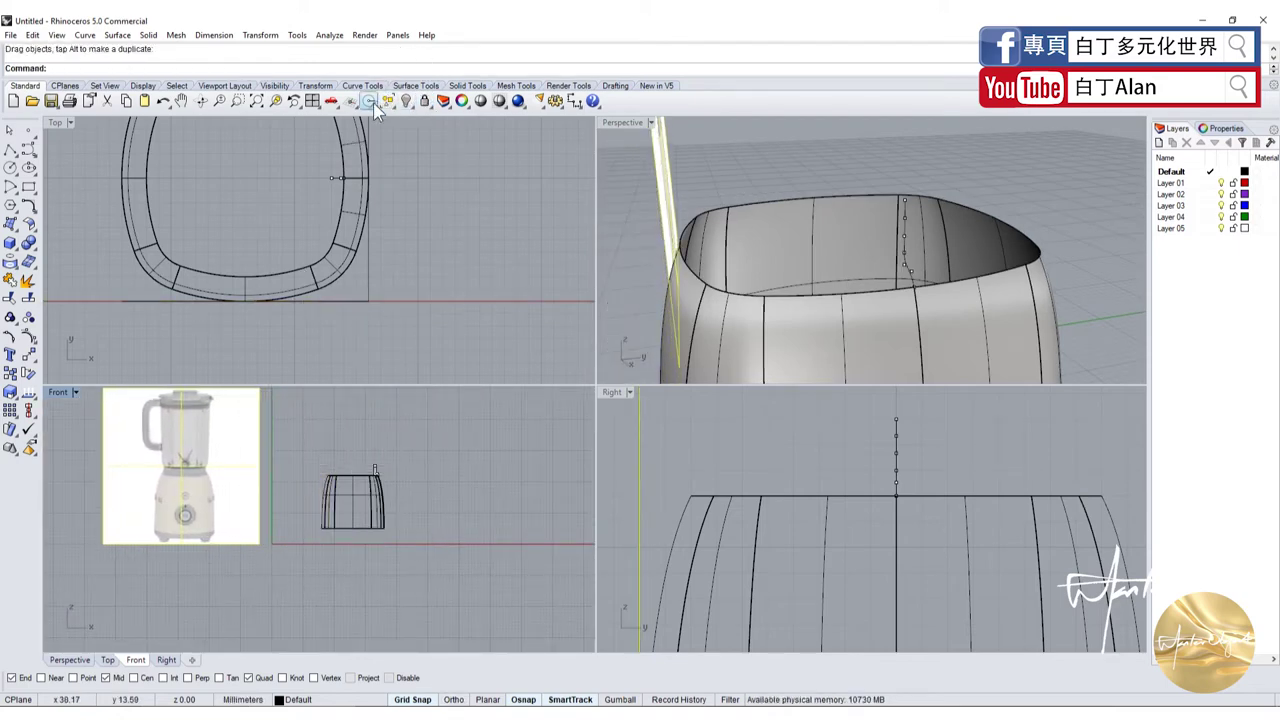
{"action": "left_click", "coordinate": [424, 101]}
Shift the profile's lower control points right so the neck rises straighter with a tighter bend
{"action": "scroll", "coordinate": [168, 447], "scroll_direction": "up", "scroll_amount": 3}
{"action": "scroll", "coordinate": [413, 525], "scroll_direction": "down", "scroll_amount": 3}
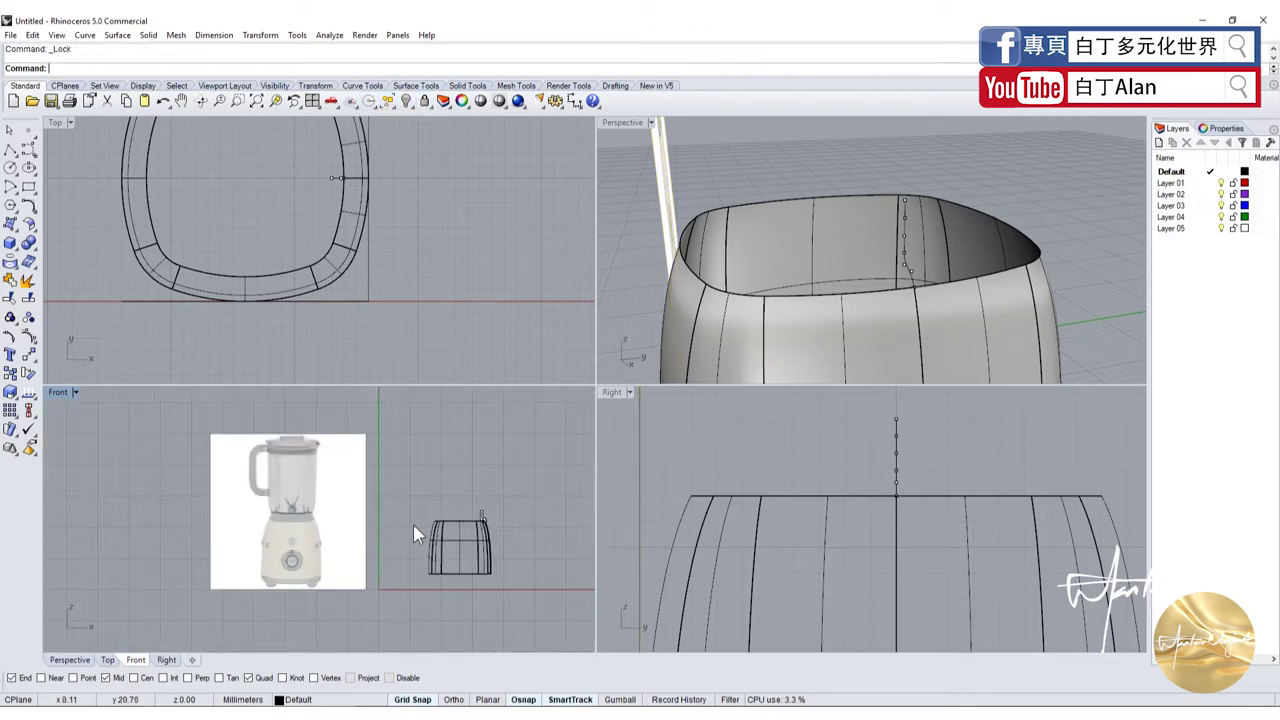
{"action": "scroll", "coordinate": [477, 533], "scroll_direction": "up", "scroll_amount": 3}
{"action": "scroll", "coordinate": [433, 489], "scroll_direction": "up", "scroll_amount": 2}
{"action": "scroll", "coordinate": [410, 530], "scroll_direction": "down", "scroll_amount": 1}
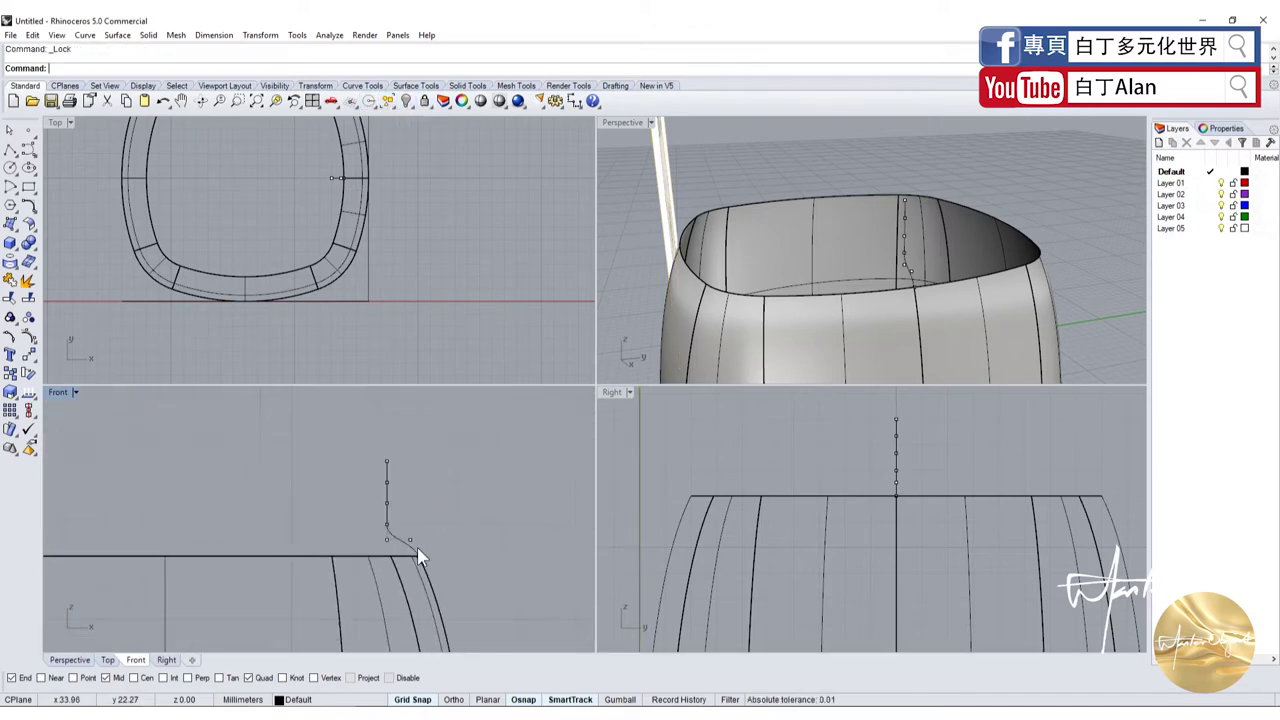
{"action": "scroll", "coordinate": [414, 545], "scroll_direction": "down", "scroll_amount": 1}
{"action": "scroll", "coordinate": [412, 548], "scroll_direction": "down", "scroll_amount": 2}
{"action": "scroll", "coordinate": [412, 552], "scroll_direction": "up", "scroll_amount": 4}
{"action": "scroll", "coordinate": [420, 550], "scroll_direction": "up", "scroll_amount": 1}
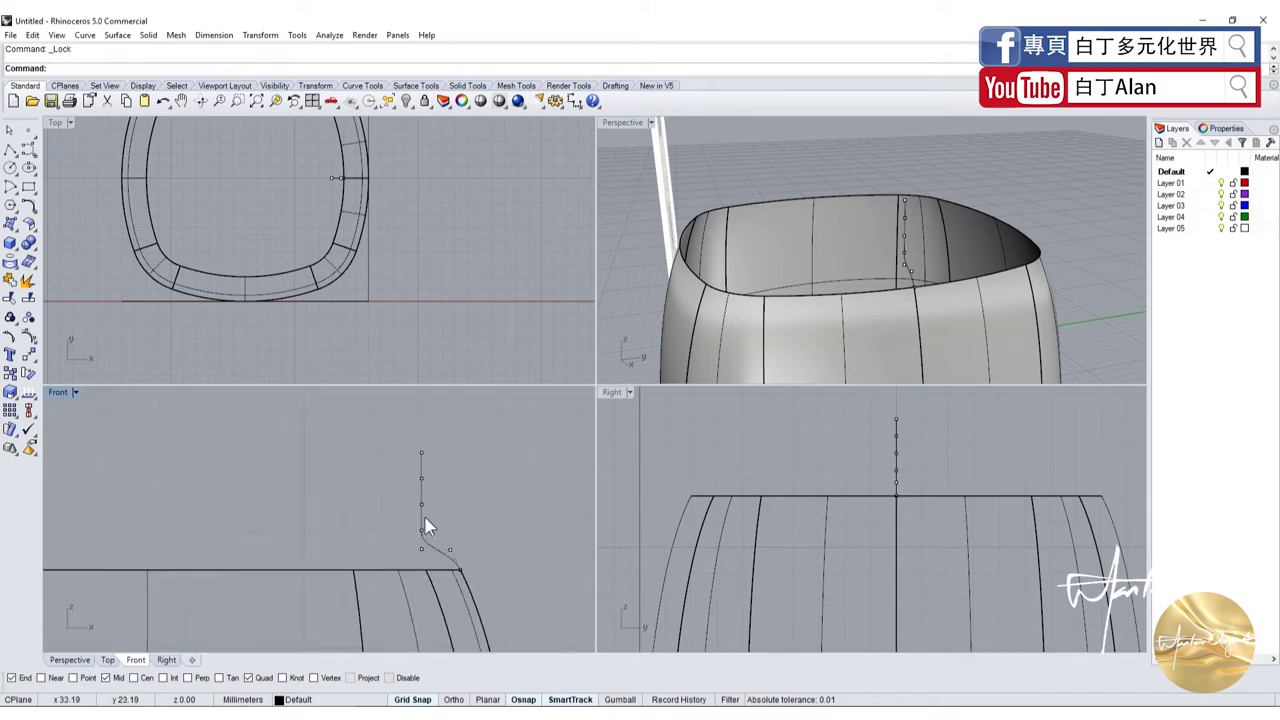
{"action": "scroll", "coordinate": [443, 554], "scroll_direction": "up", "scroll_amount": 2}
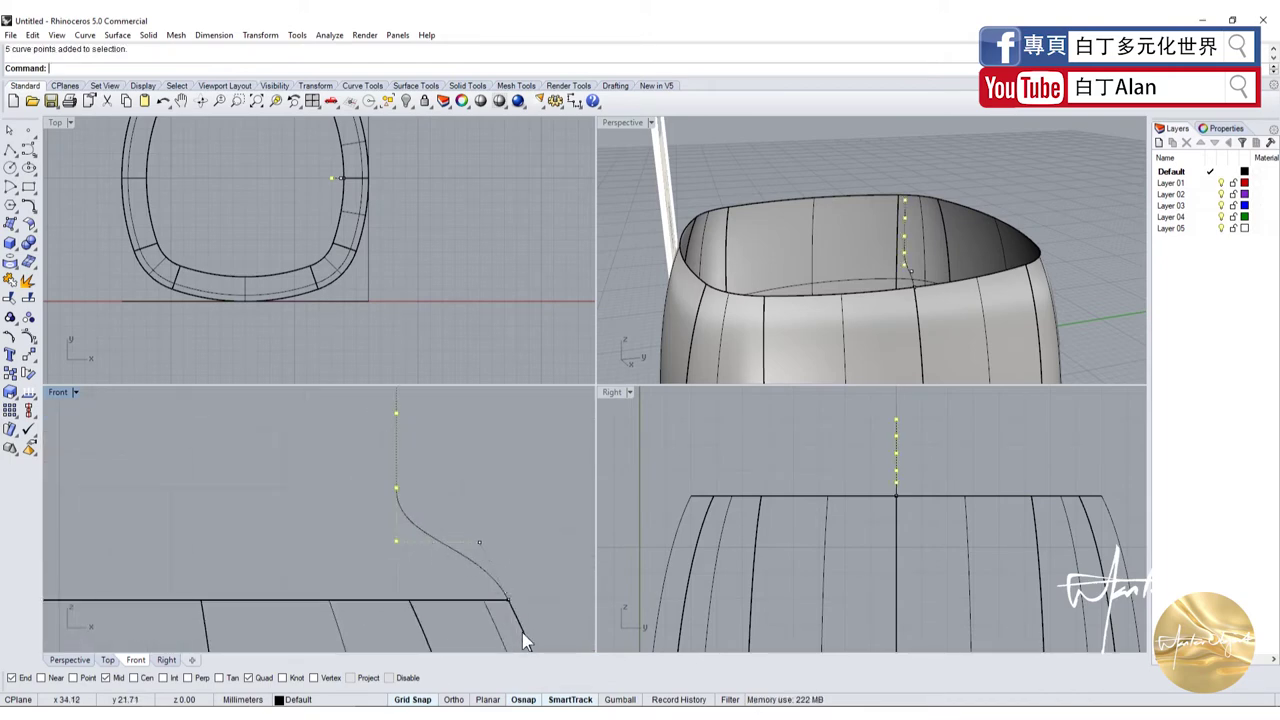
{"action": "scroll", "coordinate": [449, 525], "scroll_direction": "down", "scroll_amount": 1}
{"action": "scroll", "coordinate": [425, 536], "scroll_direction": "down", "scroll_amount": 1}
{"action": "scroll", "coordinate": [420, 570], "scroll_direction": "down", "scroll_amount": 1}
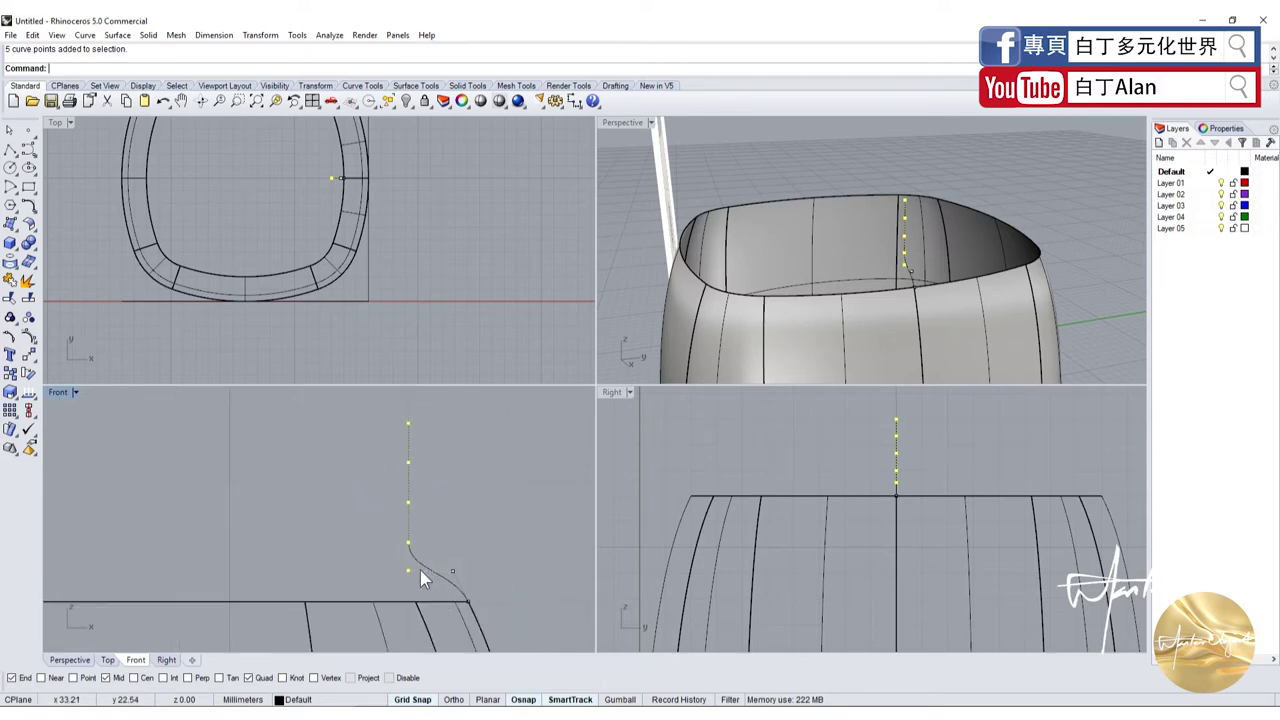
{"action": "scroll", "coordinate": [420, 572], "scroll_direction": "up", "scroll_amount": 1}
{"action": "left_click_drag", "start_coordinate": [403, 571], "coordinate": [440, 567]}
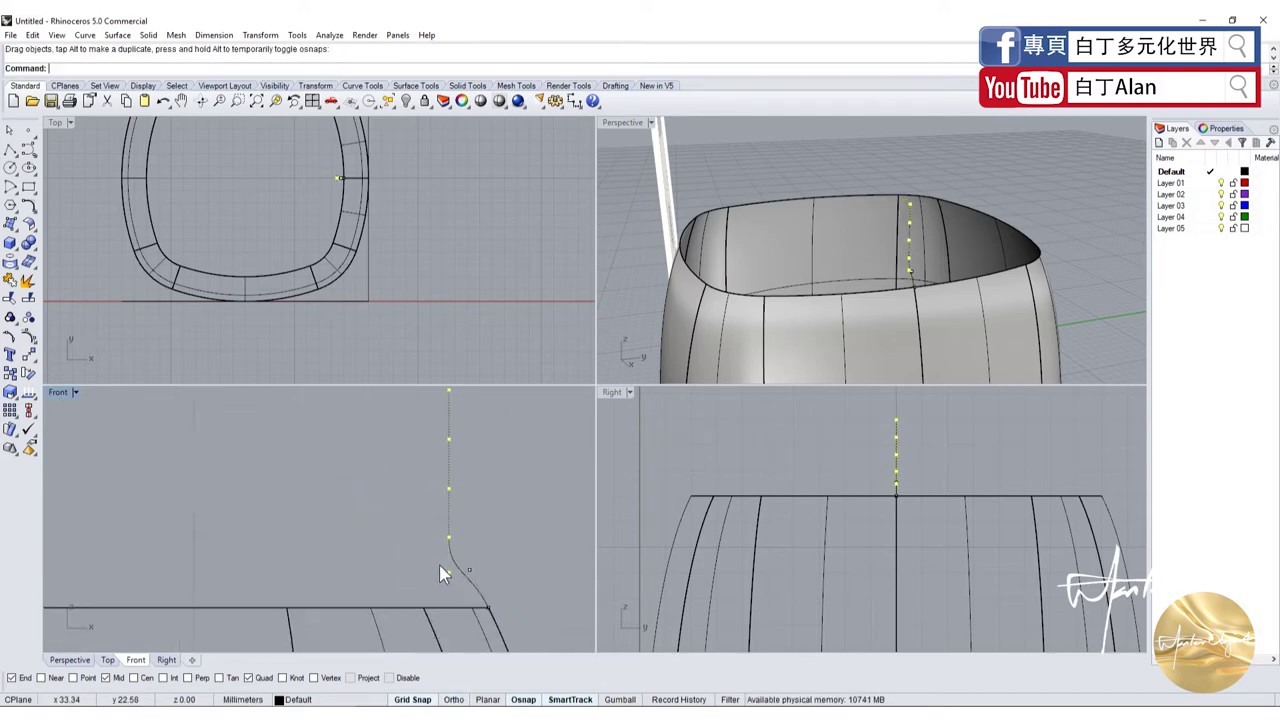
{"action": "scroll", "coordinate": [432, 556], "scroll_direction": "down", "scroll_amount": 2}
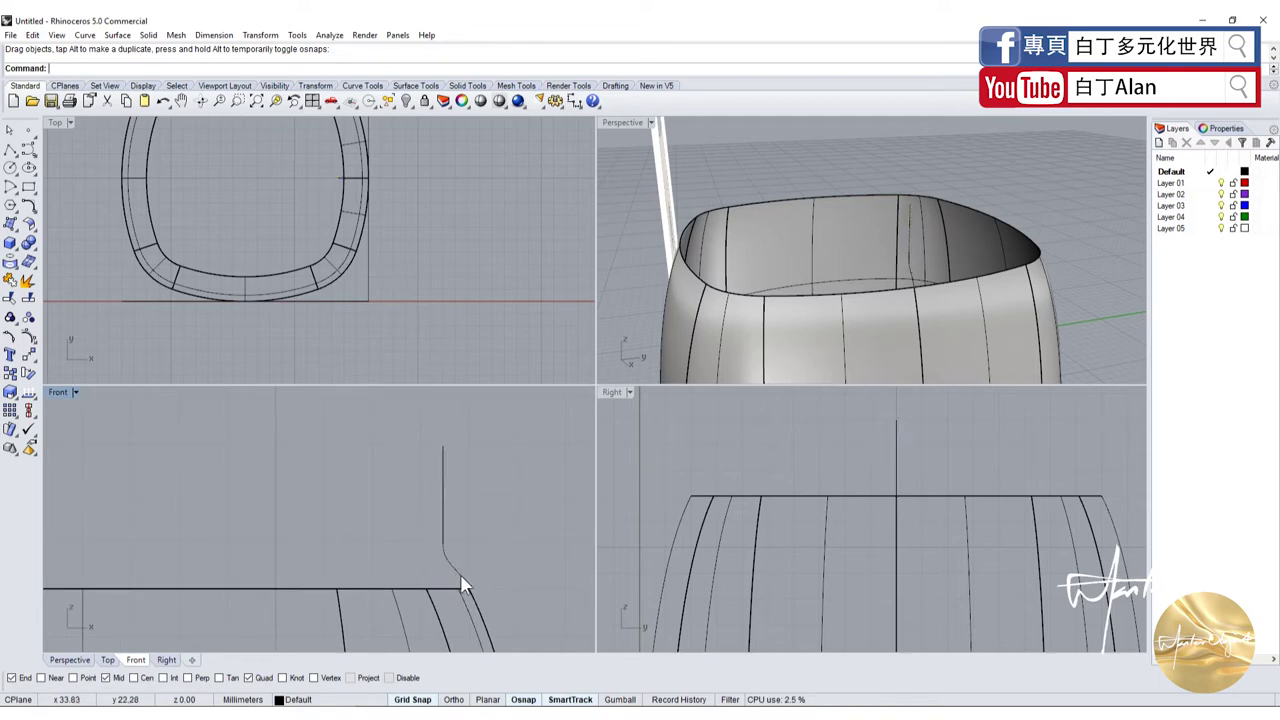
{"action": "left_click", "coordinate": [462, 585]}
{"action": "scroll", "coordinate": [786, 206], "scroll_direction": "down", "scroll_amount": 3}
{"action": "right_click_drag", "start_coordinate": [786, 206], "coordinate": [812, 209]}
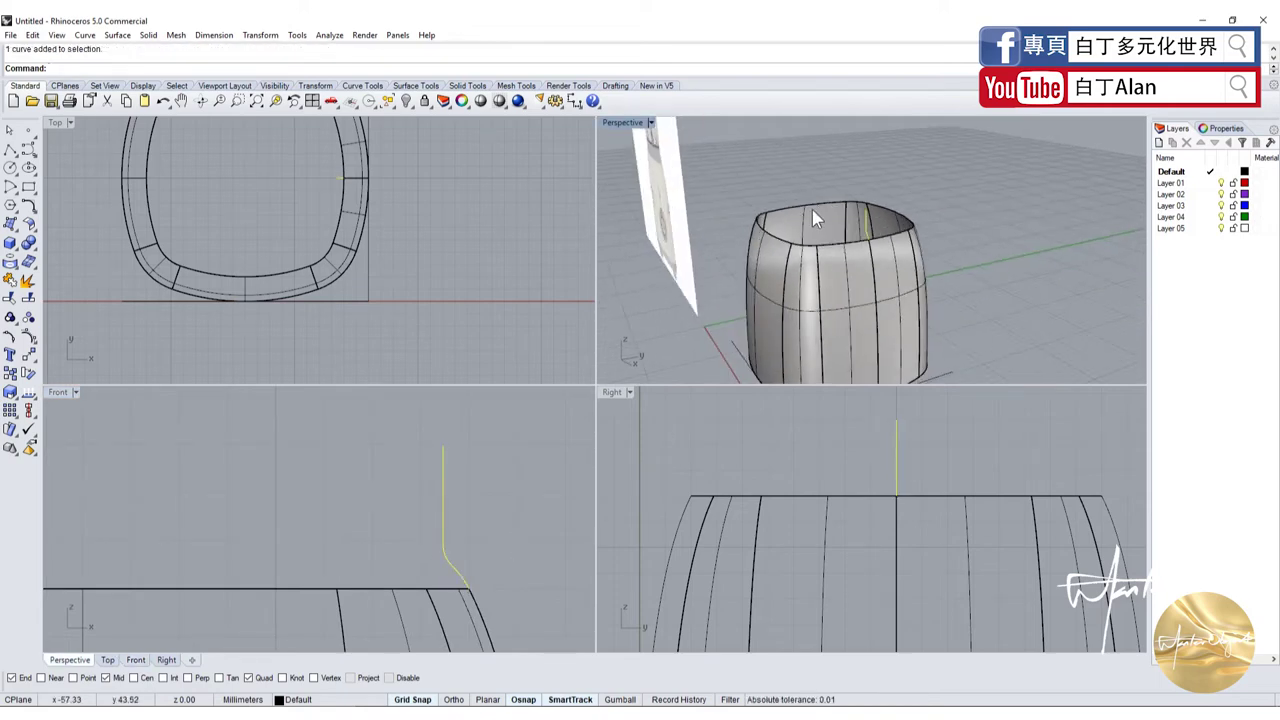
Offset the cup body polysurface as a solid to give it wall thickness
{"action": "left_click", "coordinate": [777, 251]}
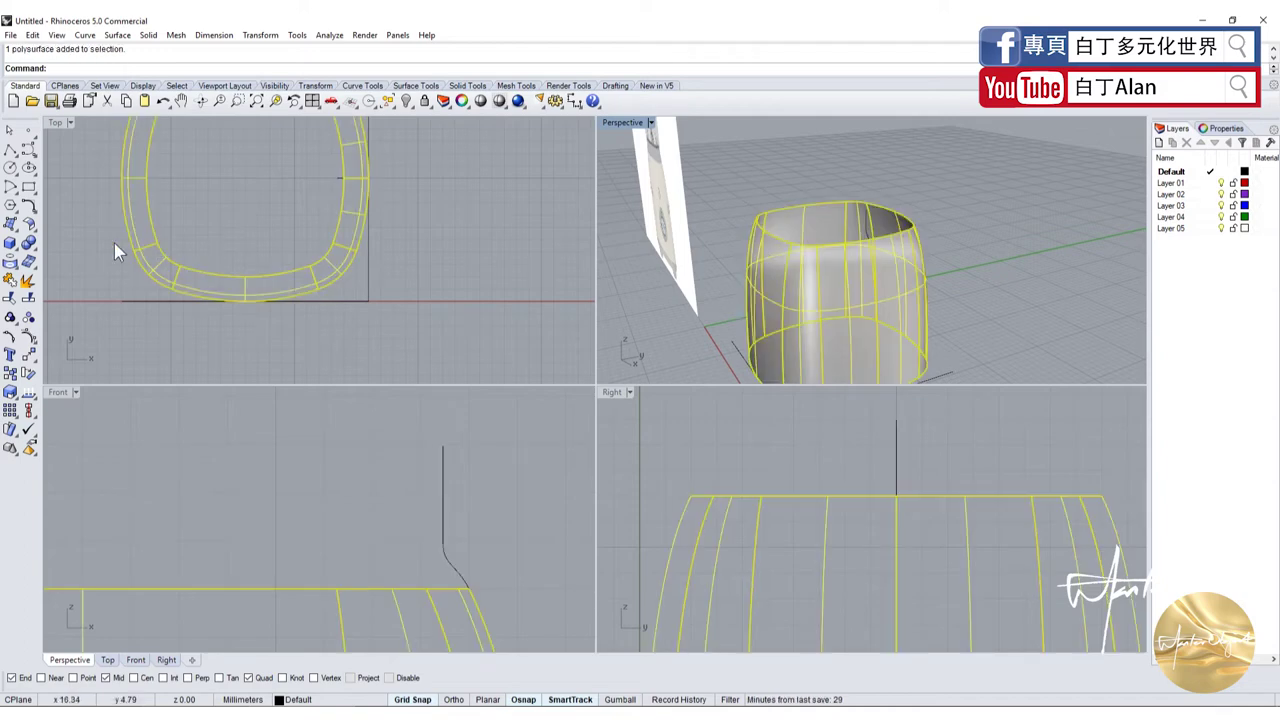
{"action": "left_click", "coordinate": [28, 223]}
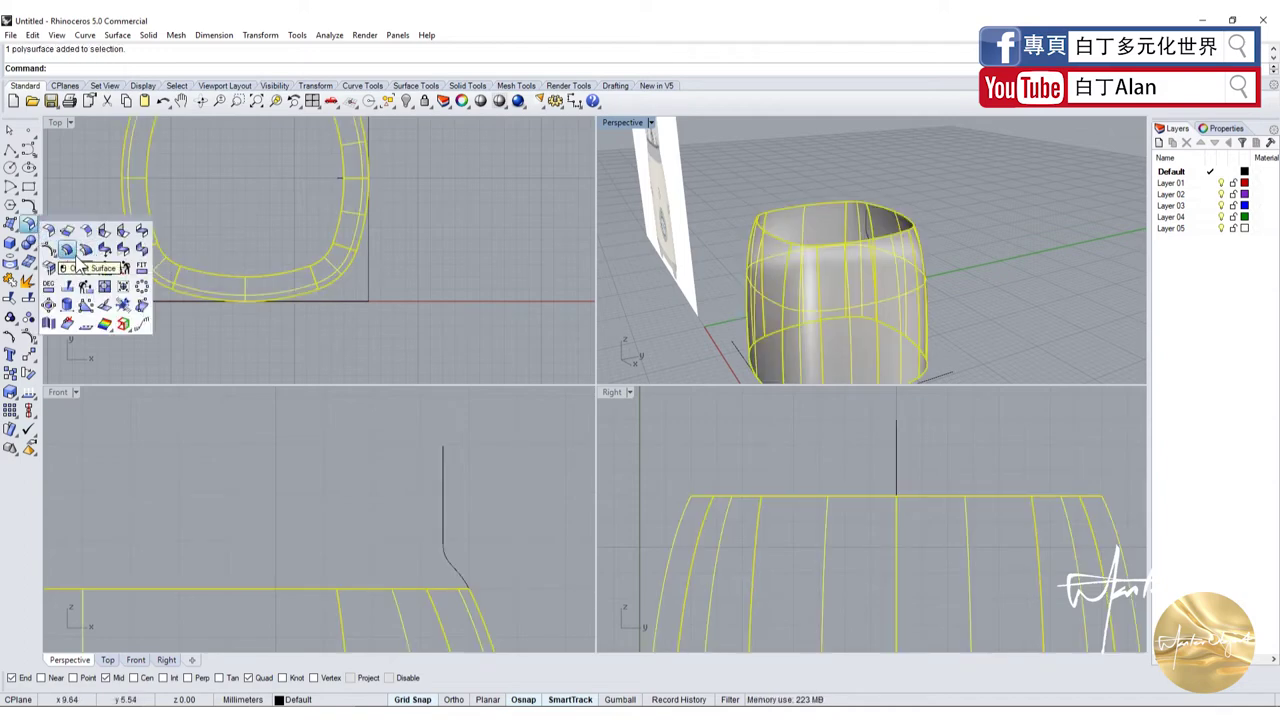
{"action": "left_click", "coordinate": [80, 264]}
{"action": "scroll", "coordinate": [855, 275], "scroll_direction": "up", "scroll_amount": 5}
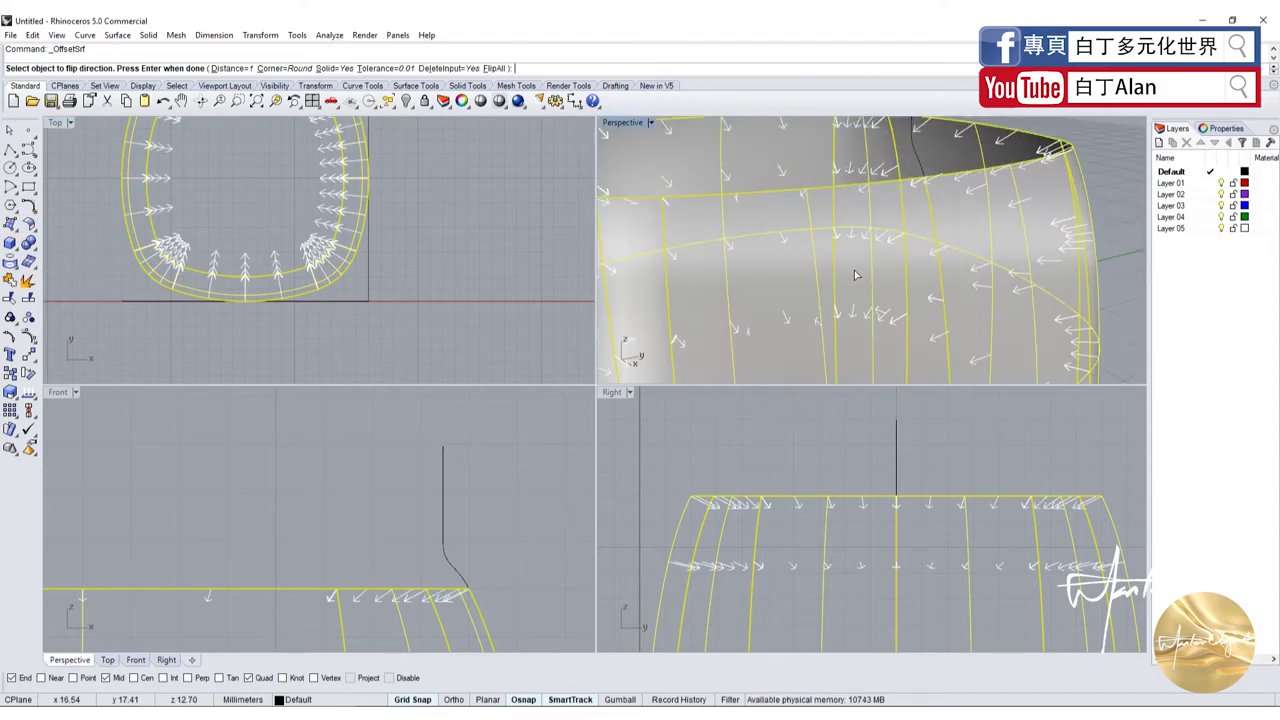
{"action": "scroll", "coordinate": [873, 276], "scroll_direction": "down", "scroll_amount": 3}
{"action": "scroll", "coordinate": [873, 276], "scroll_direction": "down", "scroll_amount": 3}
{"action": "left_click", "coordinate": [478, 155]}
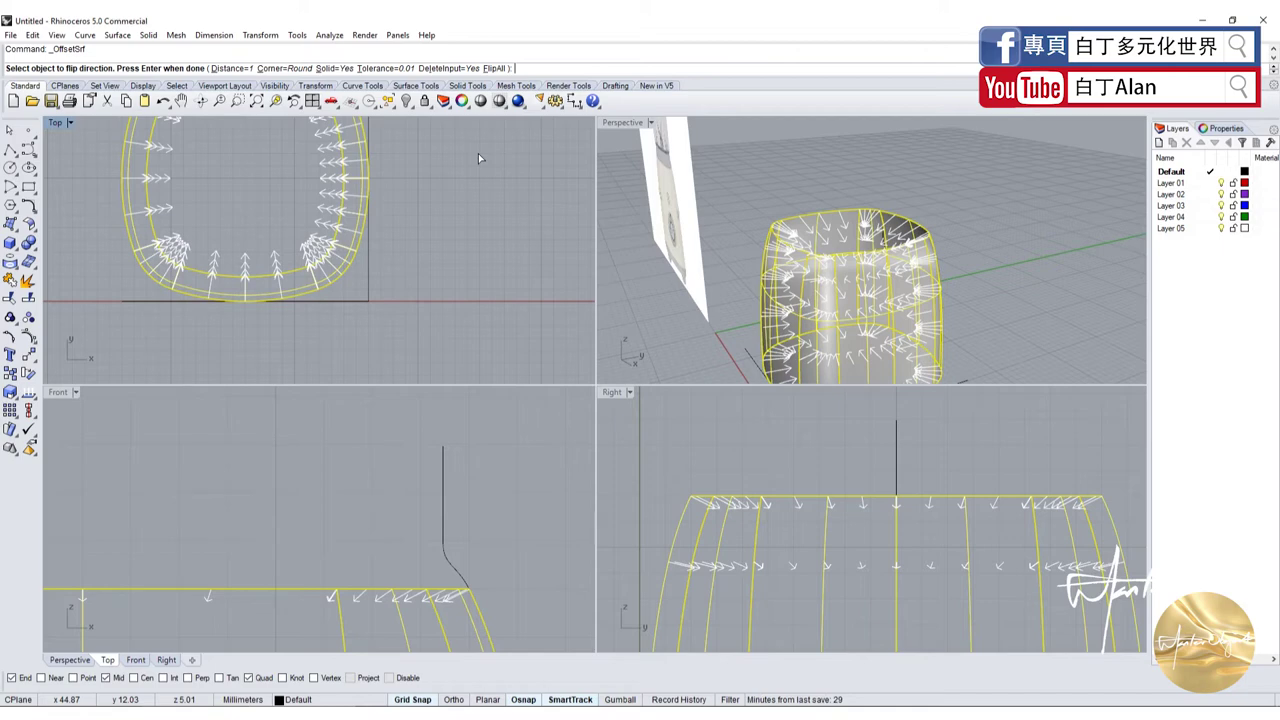
{"action": "key", "text": "Return"}
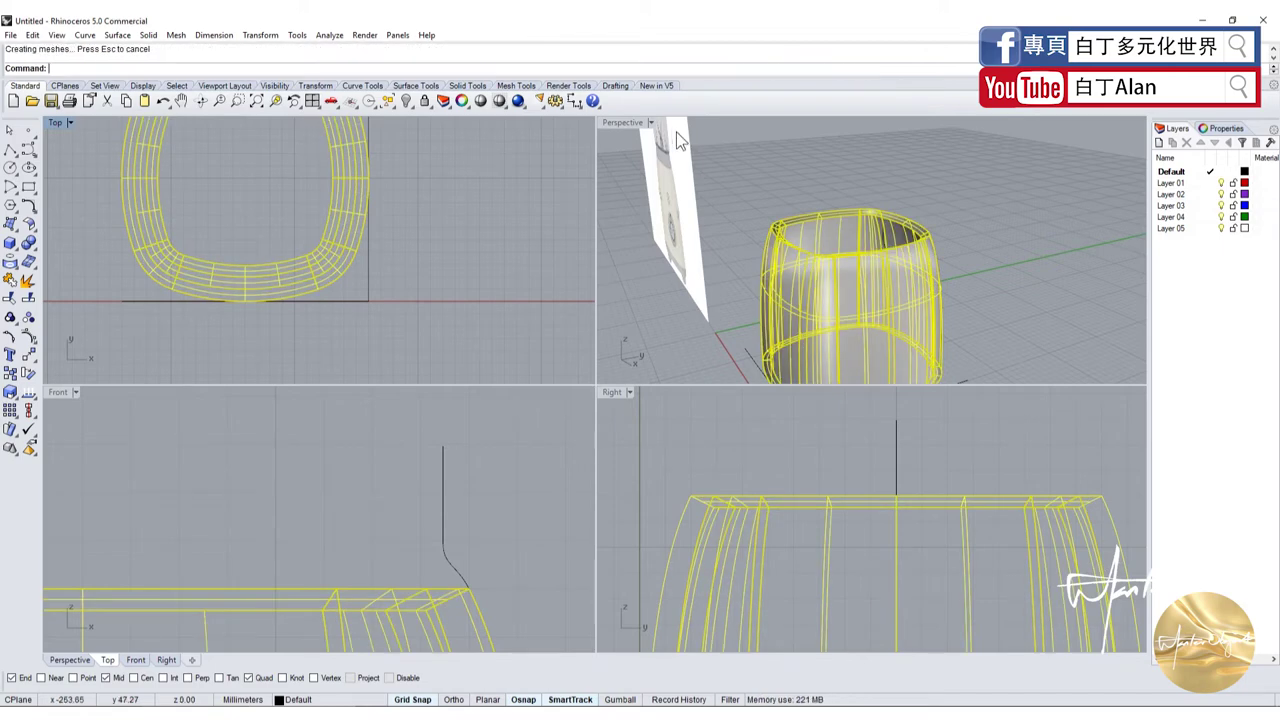
Maximise the perspective view to inspect the offset, then undo it
{"action": "left_click", "coordinate": [617, 121]}
{"action": "double_click", "coordinate": [617, 121]}
{"action": "key", "text": "Escape"}
{"action": "scroll", "coordinate": [495, 235], "scroll_direction": "up", "scroll_amount": 3}
{"action": "scroll", "coordinate": [505, 300], "scroll_direction": "up", "scroll_amount": 3}
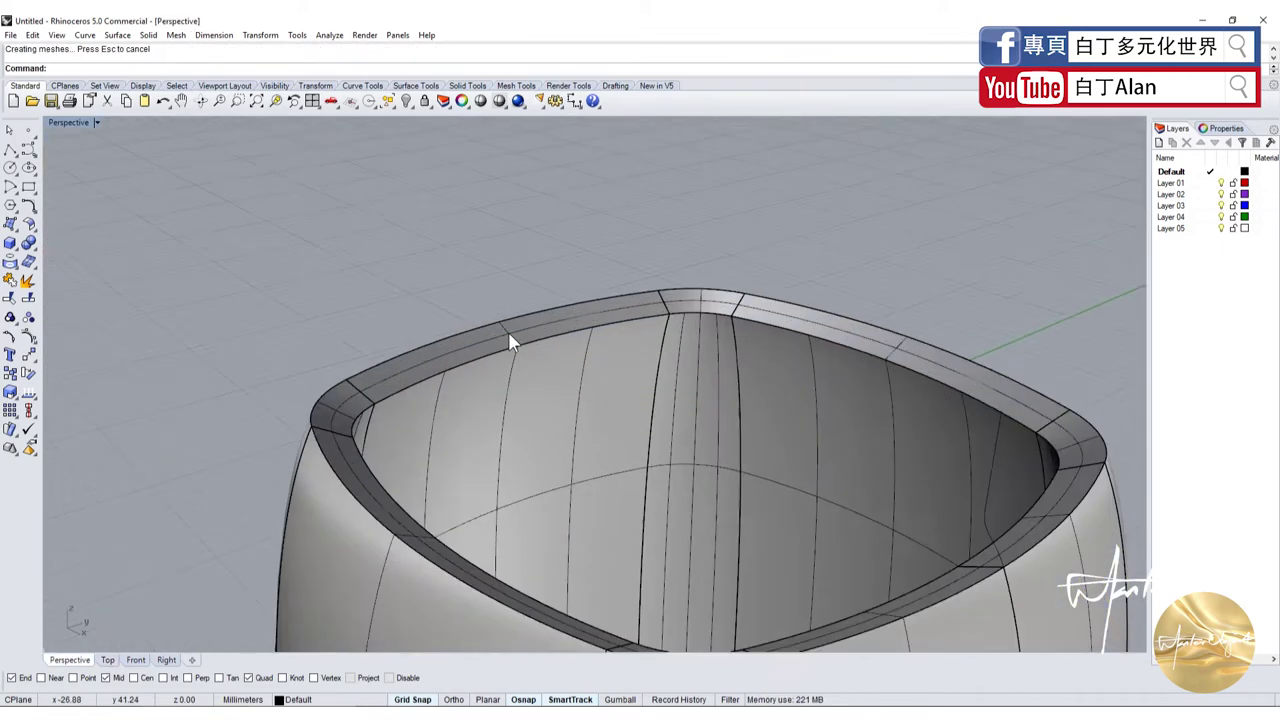
{"action": "scroll", "coordinate": [500, 300], "scroll_direction": "up", "scroll_amount": 3}
{"action": "scroll", "coordinate": [503, 308], "scroll_direction": "down", "scroll_amount": 1}
{"action": "scroll", "coordinate": [528, 320], "scroll_direction": "down", "scroll_amount": 4}
{"action": "scroll", "coordinate": [540, 350], "scroll_direction": "up", "scroll_amount": 2}
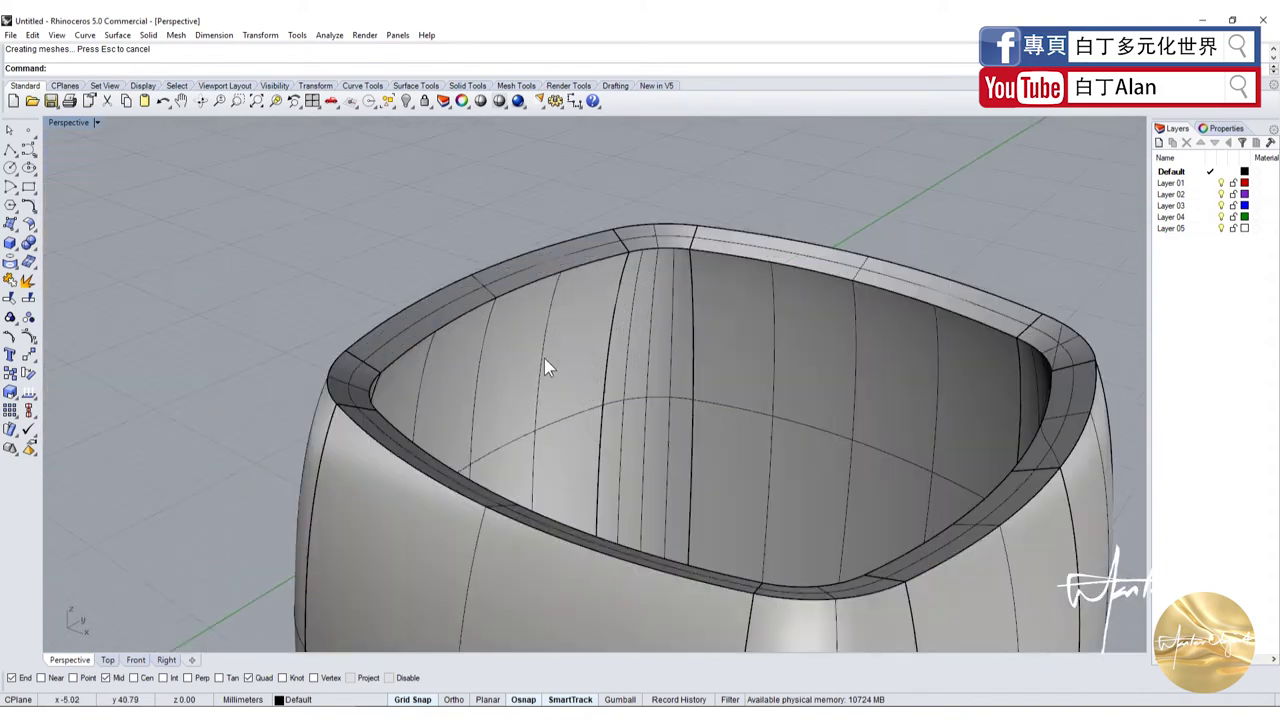
{"action": "scroll", "coordinate": [544, 358], "scroll_direction": "down", "scroll_amount": 2}
{"action": "scroll", "coordinate": [520, 365], "scroll_direction": "down", "scroll_amount": 1}
{"action": "scroll", "coordinate": [520, 365], "scroll_direction": "down", "scroll_amount": 3}
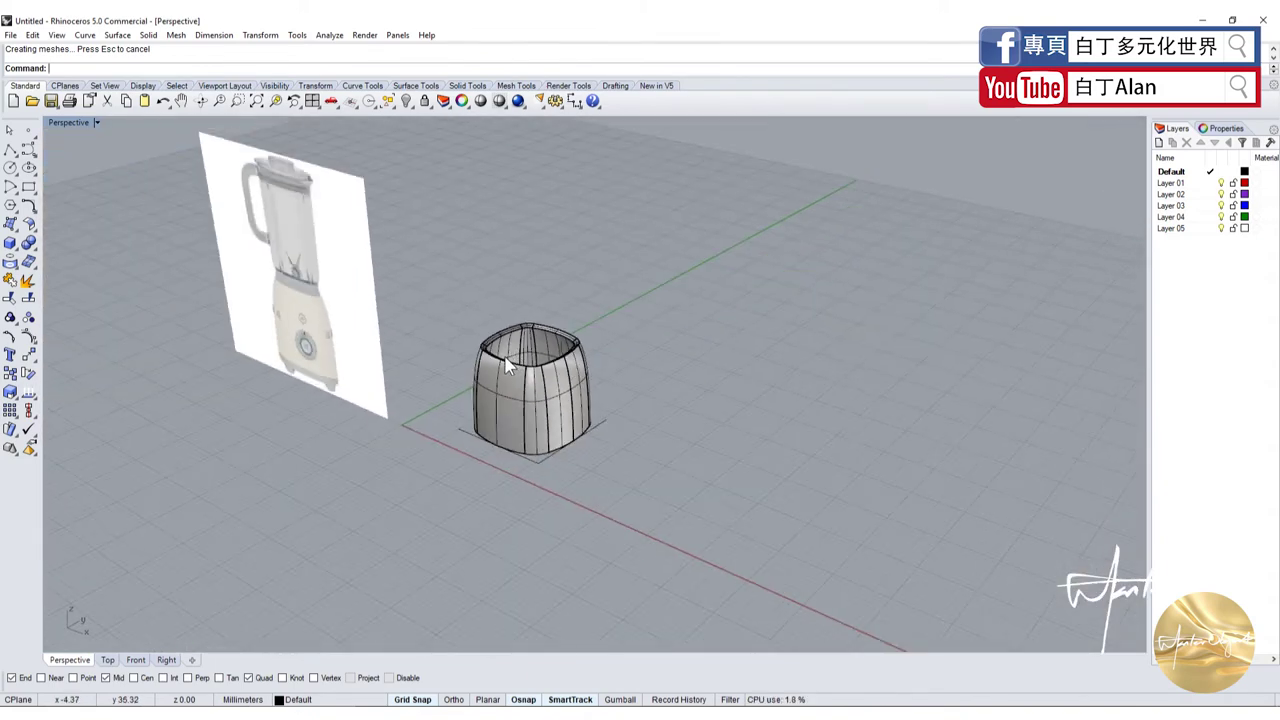
{"action": "key", "text": "ctrl+z"}
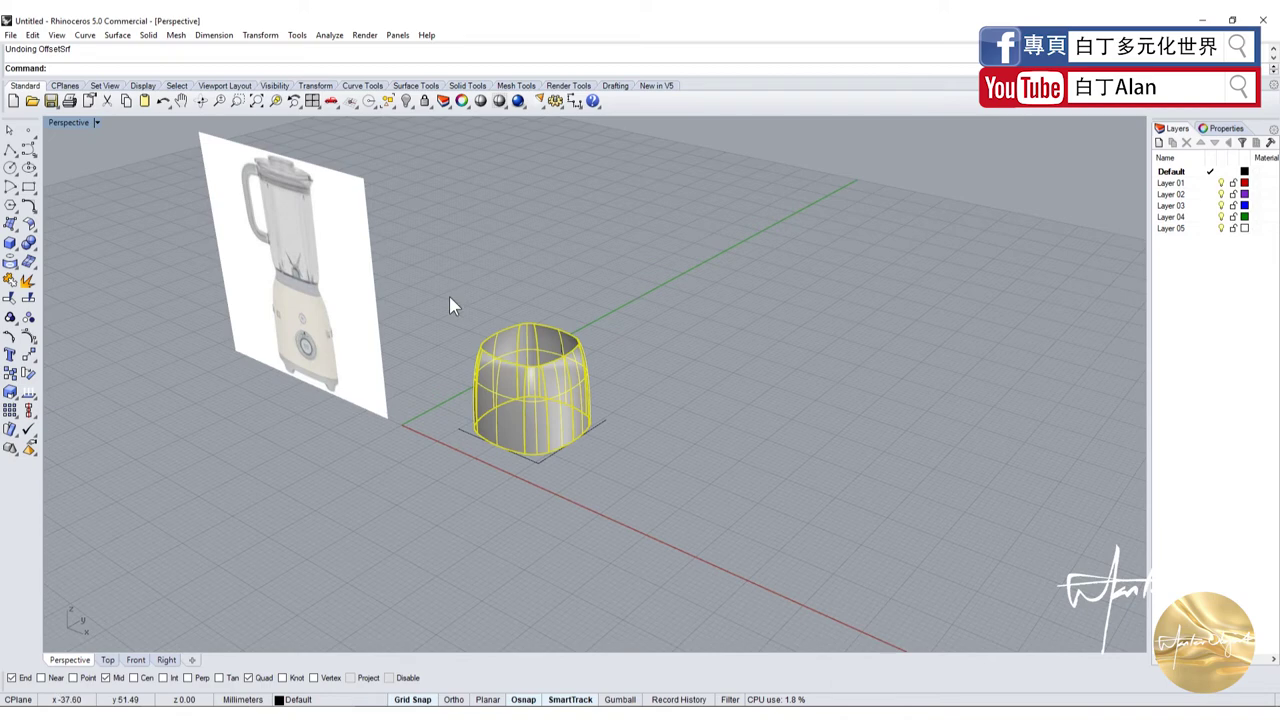
Repeat the solid offset on the cup body to recreate the thickened wall
{"action": "key", "text": "Return"}
{"action": "scroll", "coordinate": [470, 300], "scroll_direction": "up", "scroll_amount": 2}
{"action": "scroll", "coordinate": [490, 290], "scroll_direction": "up", "scroll_amount": 2}
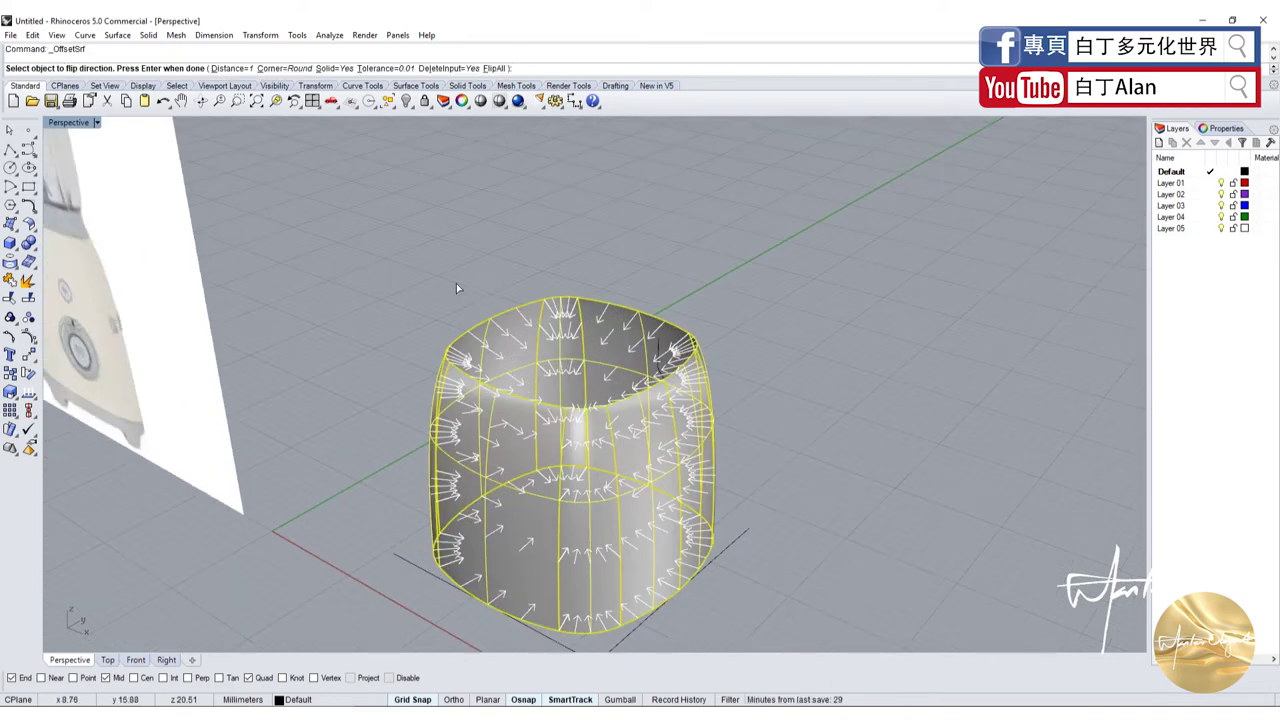
{"action": "type", "text": "0.1"}
{"action": "key", "text": "Return"}
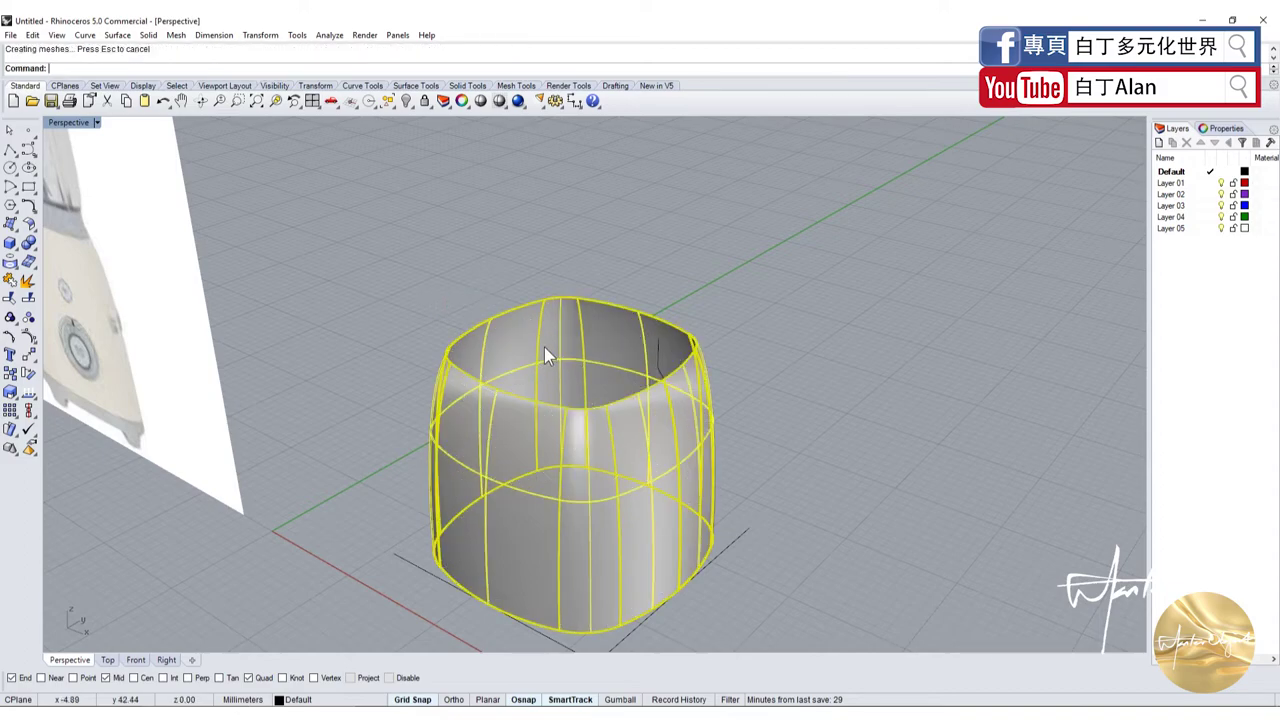
{"action": "scroll", "coordinate": [546, 357], "scroll_direction": "up", "scroll_amount": 5}
{"action": "scroll", "coordinate": [268, 372], "scroll_direction": "down", "scroll_amount": 5}
Orbit to a flatter view of the cup, select the neck profile and restore four viewports
{"action": "right_click_drag", "start_coordinate": [297, 343], "coordinate": [408, 357]}
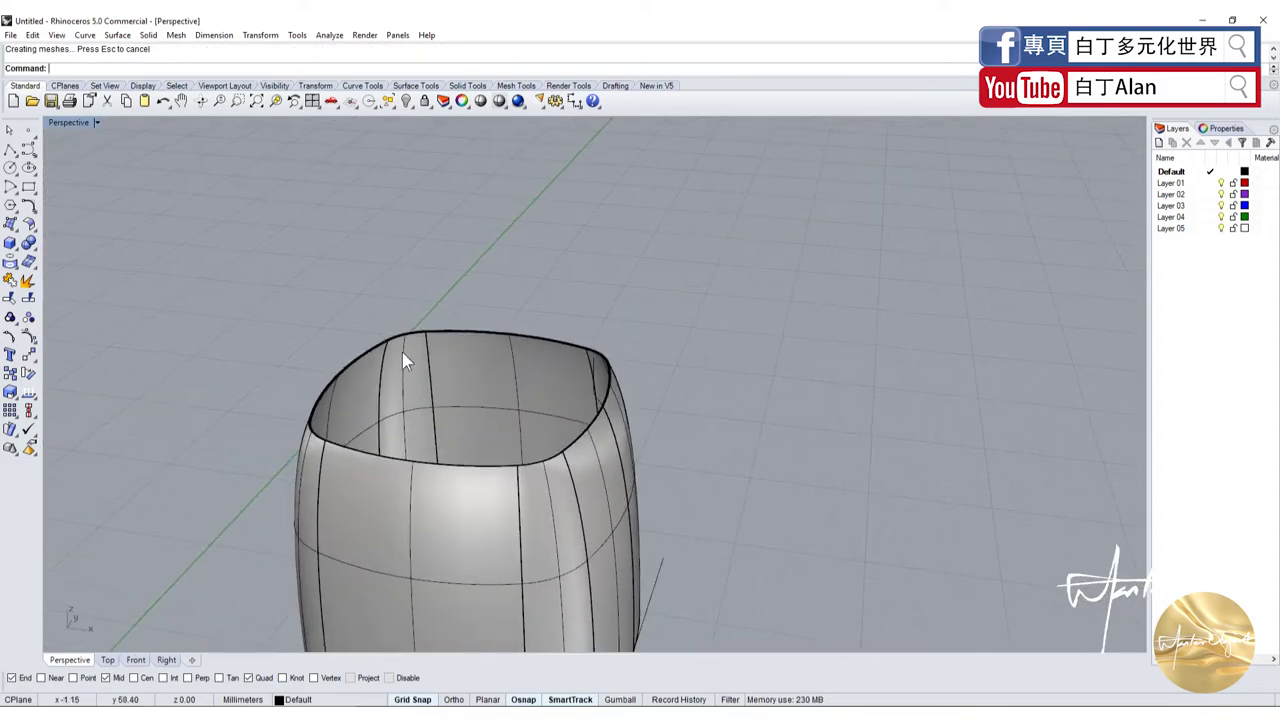
{"action": "scroll", "coordinate": [408, 357], "scroll_direction": "up", "scroll_amount": 5}
{"action": "mouse_move", "coordinate": [671, 374]}
{"action": "right_mouse_down"}
{"action": "mouse_move", "coordinate": [643, 340]}
{"action": "mouse_move", "coordinate": [709, 343]}
{"action": "right_mouse_up"}
{"action": "scroll", "coordinate": [709, 343], "scroll_direction": "up", "scroll_amount": 3}
{"action": "scroll", "coordinate": [700, 320], "scroll_direction": "down", "scroll_amount": 2}
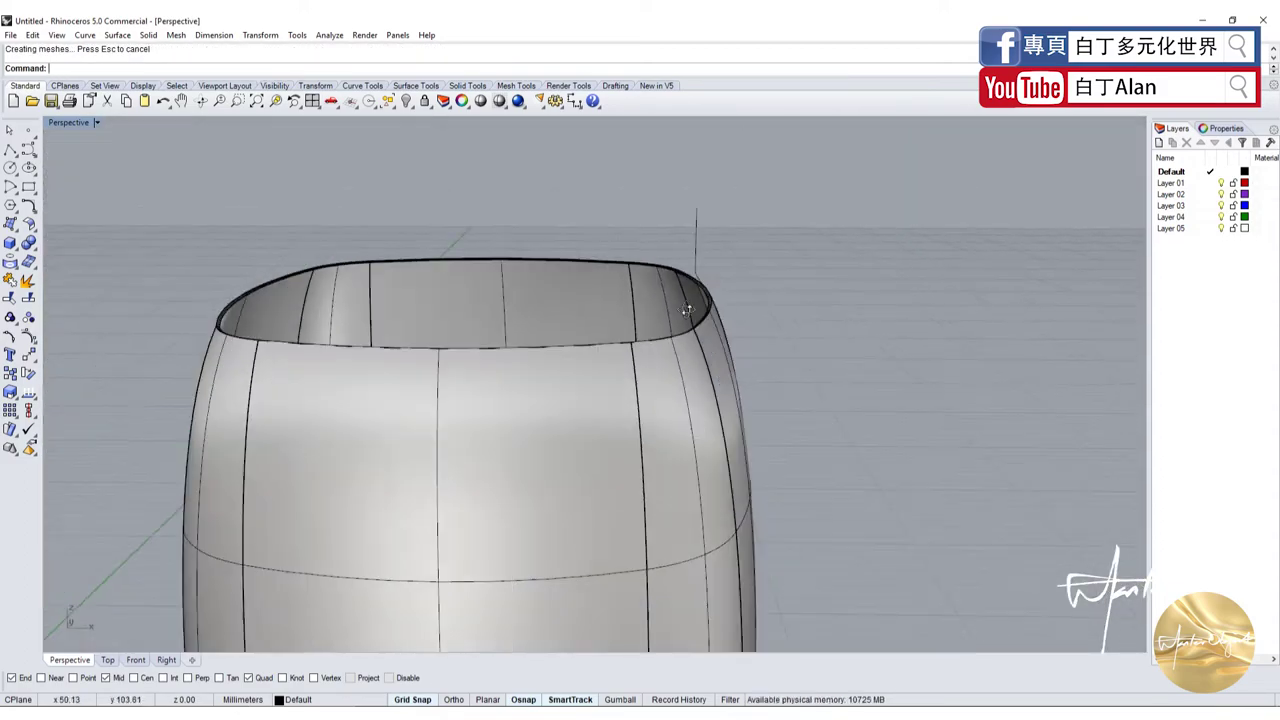
{"action": "scroll", "coordinate": [686, 263], "scroll_direction": "up", "scroll_amount": 2}
{"action": "scroll", "coordinate": [650, 288], "scroll_direction": "down", "scroll_amount": 1}
{"action": "scroll", "coordinate": [650, 288], "scroll_direction": "up", "scroll_amount": 2}
{"action": "left_click", "coordinate": [621, 295]}
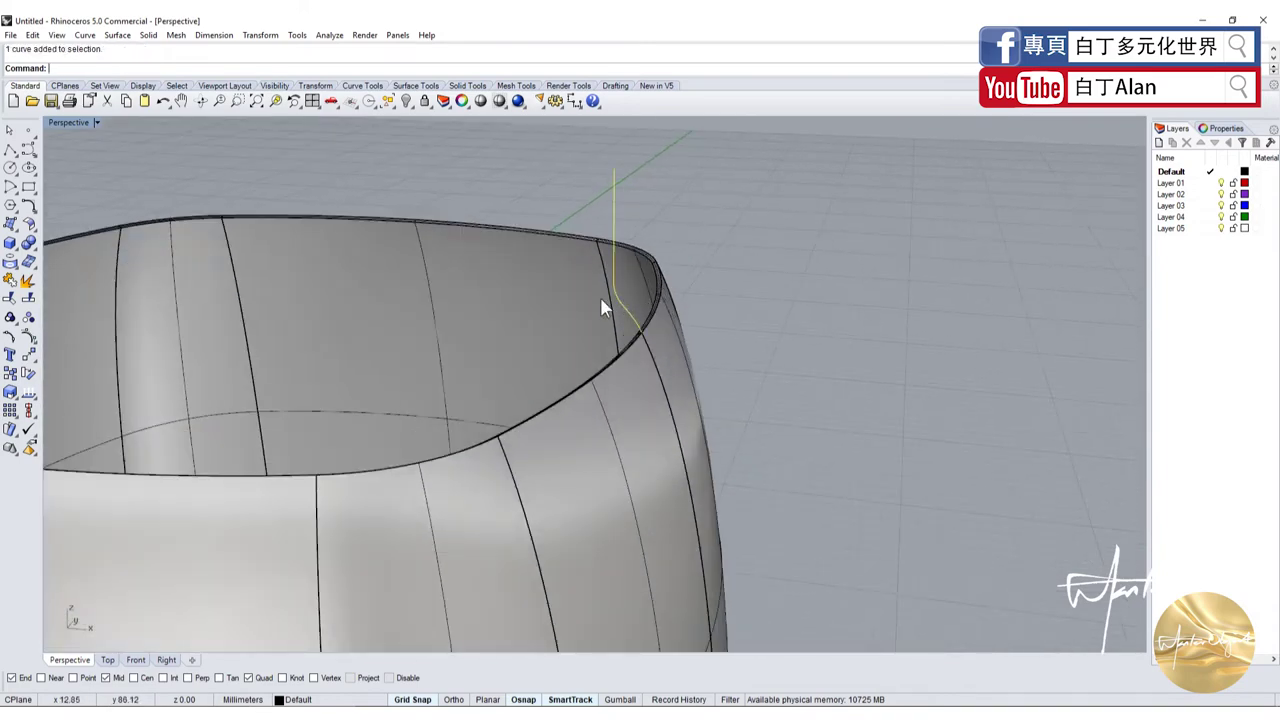
{"action": "double_click", "coordinate": [56, 122]}
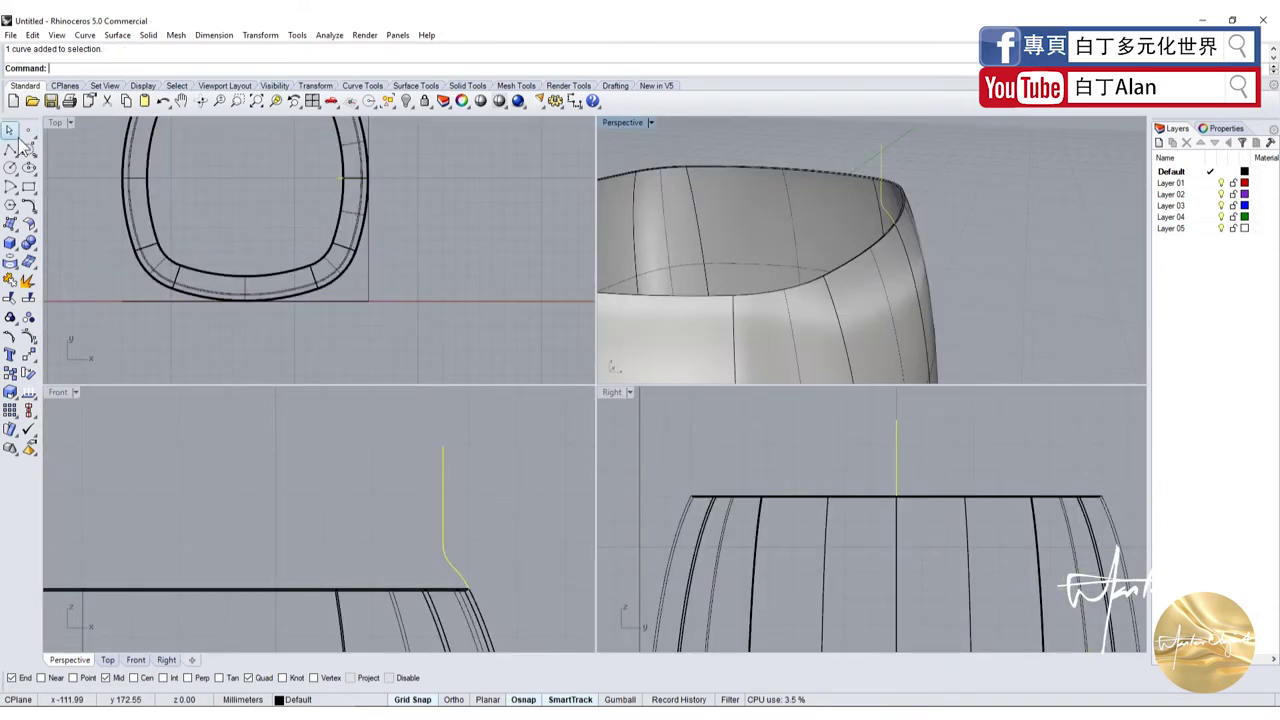
Draw a polyline from the neck curve's end down below the rim and inside the wall
{"action": "left_click", "coordinate": [10, 148]}
{"action": "scroll", "coordinate": [325, 517], "scroll_direction": "up", "scroll_amount": 2}
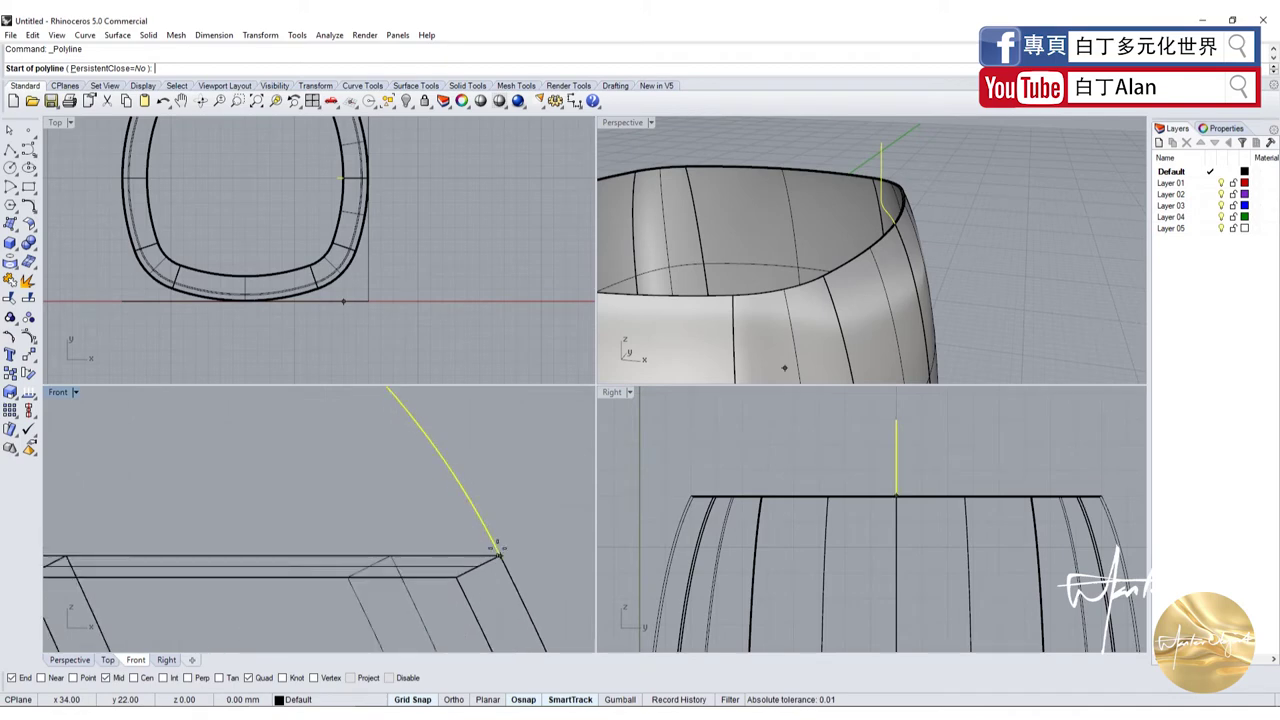
{"action": "left_click", "coordinate": [497, 556]}
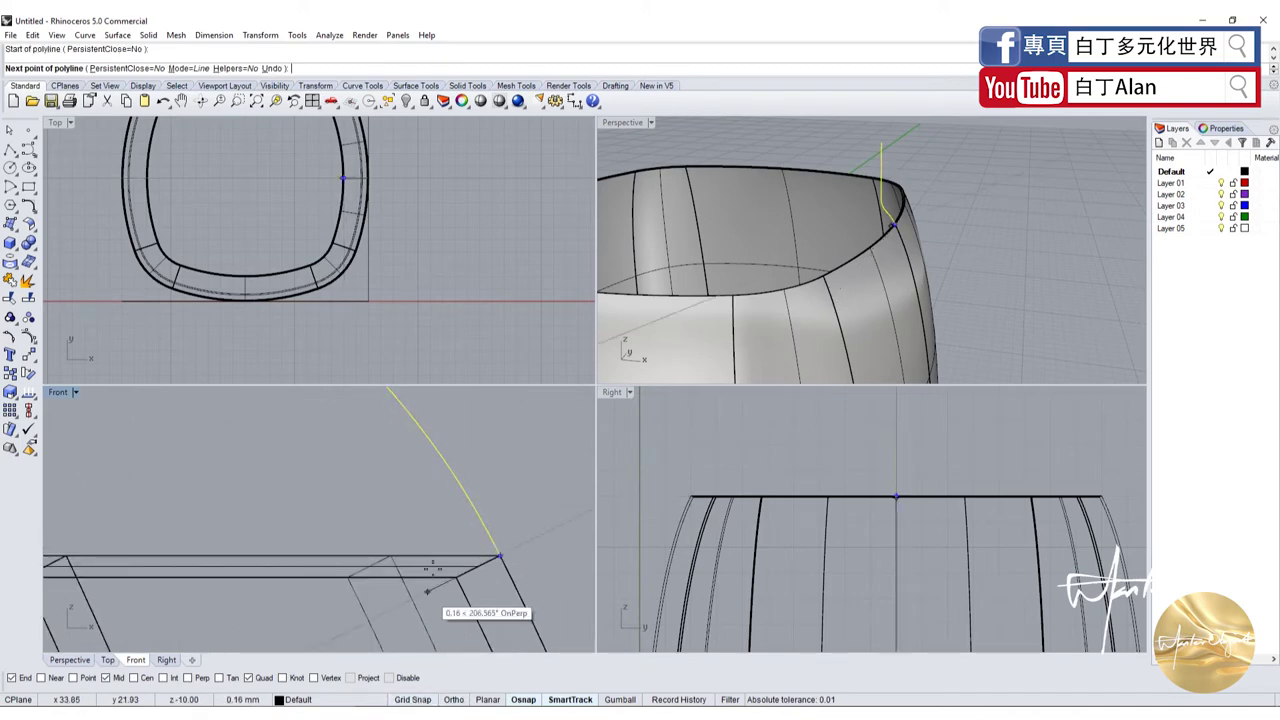
{"action": "left_click", "coordinate": [437, 524]}
{"action": "scroll", "coordinate": [437, 524], "scroll_direction": "down", "scroll_amount": 3}
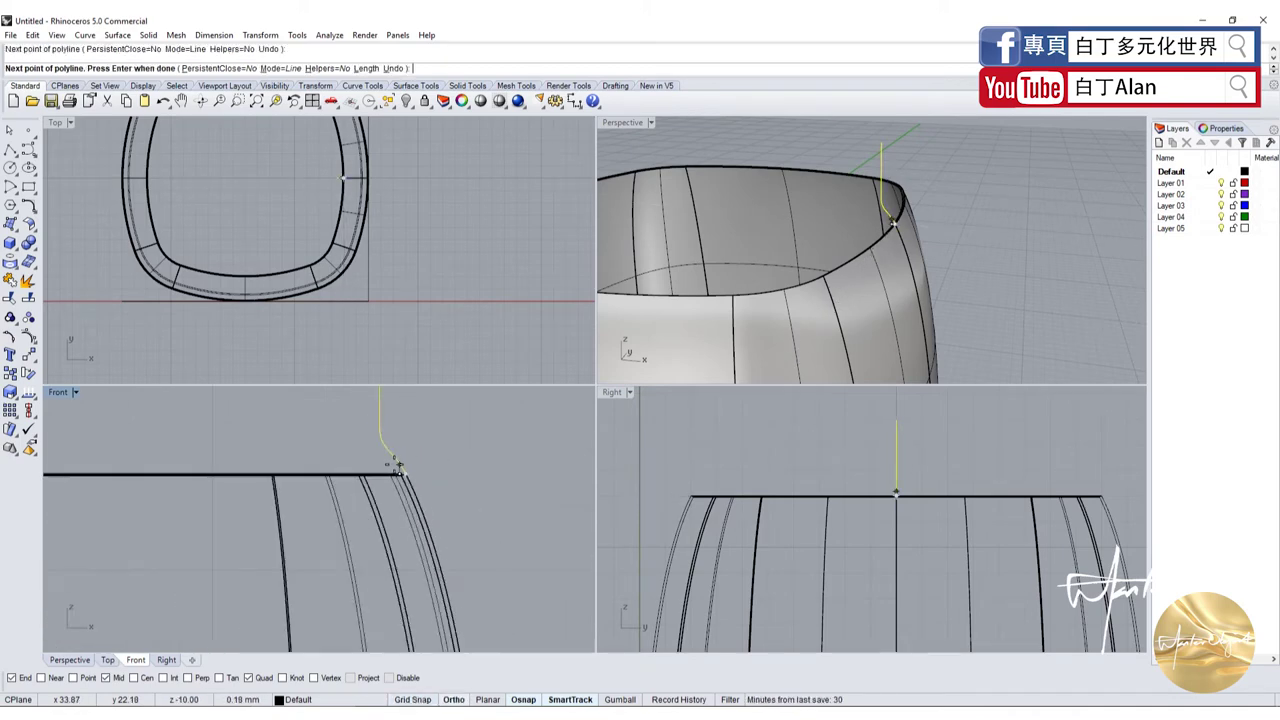
{"action": "scroll", "coordinate": [400, 560], "scroll_direction": "down", "scroll_amount": 1}
{"action": "scroll", "coordinate": [387, 594], "scroll_direction": "down", "scroll_amount": 1}
{"action": "scroll", "coordinate": [395, 582], "scroll_direction": "up", "scroll_amount": 3}
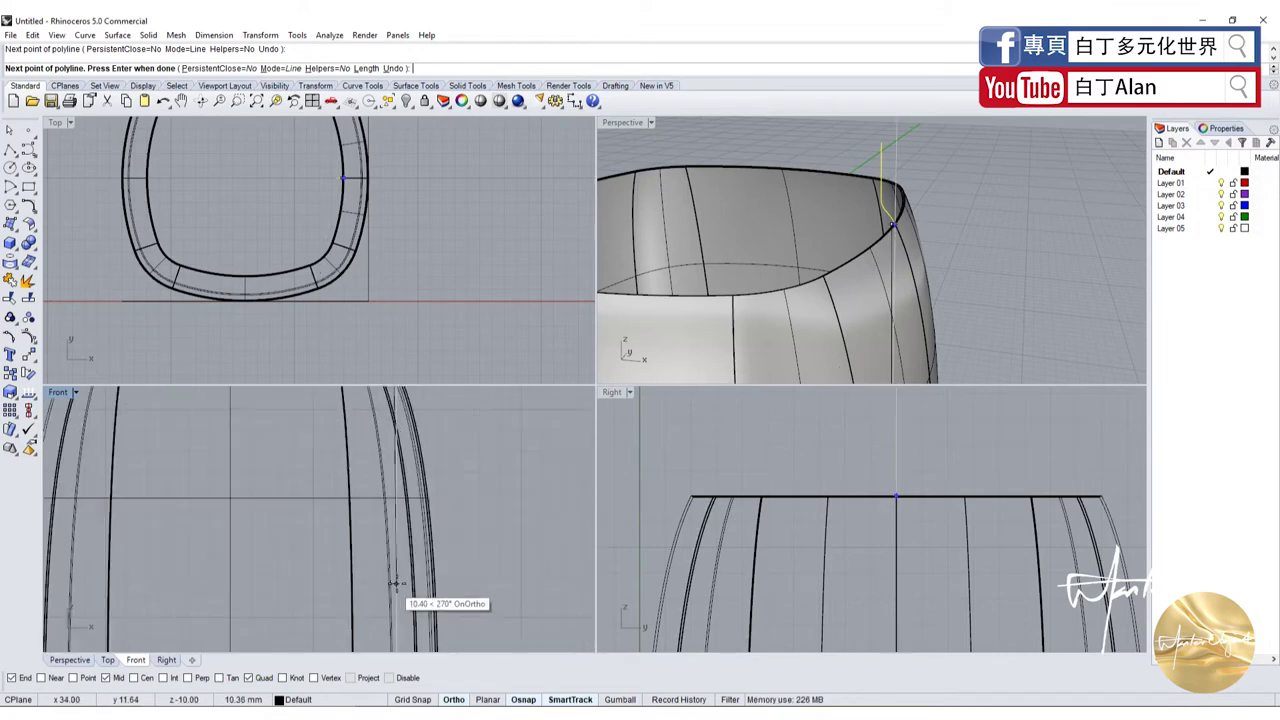
{"action": "scroll", "coordinate": [398, 580], "scroll_direction": "up", "scroll_amount": 1}
{"action": "scroll", "coordinate": [398, 578], "scroll_direction": "down", "scroll_amount": 1}
{"action": "scroll", "coordinate": [397, 578], "scroll_direction": "down", "scroll_amount": 2}
{"action": "scroll", "coordinate": [397, 578], "scroll_direction": "down", "scroll_amount": 1}
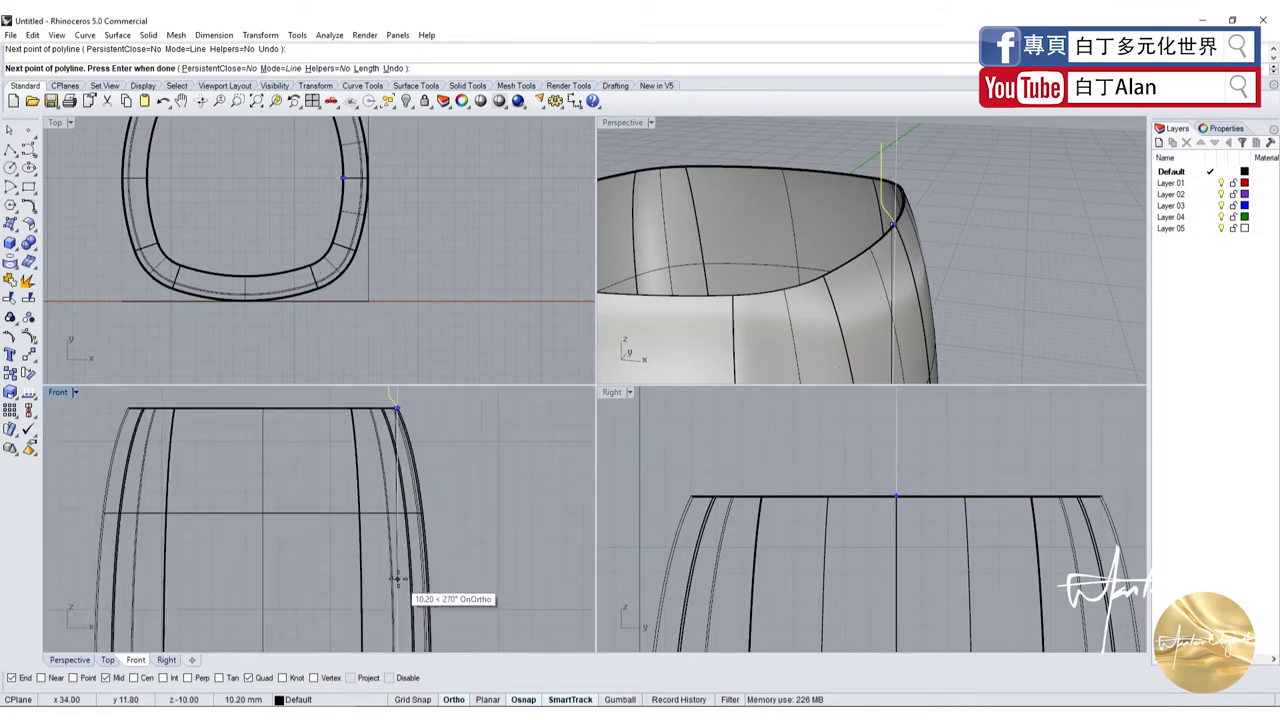
{"action": "left_click", "coordinate": [397, 578]}
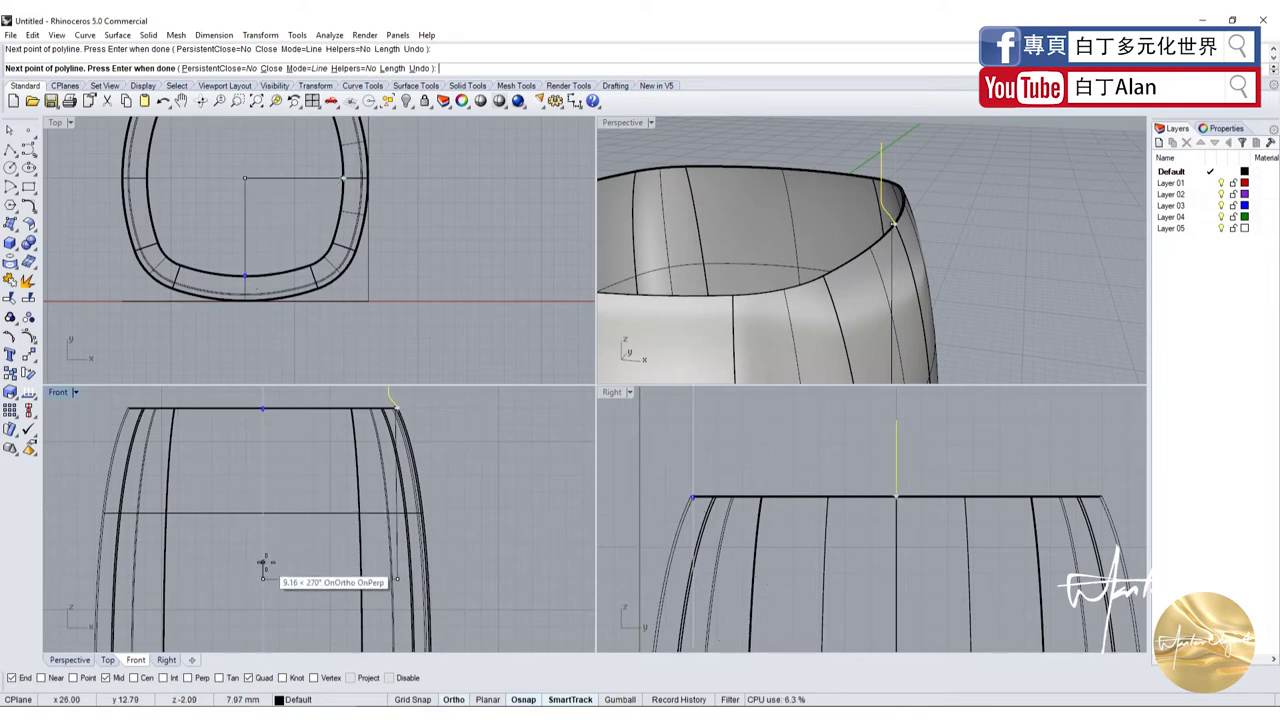
{"action": "key", "text": "Return"}
{"action": "key", "text": "Return"}
Join the neck profile curve and the new polyline into one rail
{"action": "scroll", "coordinate": [270, 565], "scroll_direction": "up", "scroll_amount": 3}
{"action": "scroll", "coordinate": [250, 572], "scroll_direction": "up", "scroll_amount": 3}
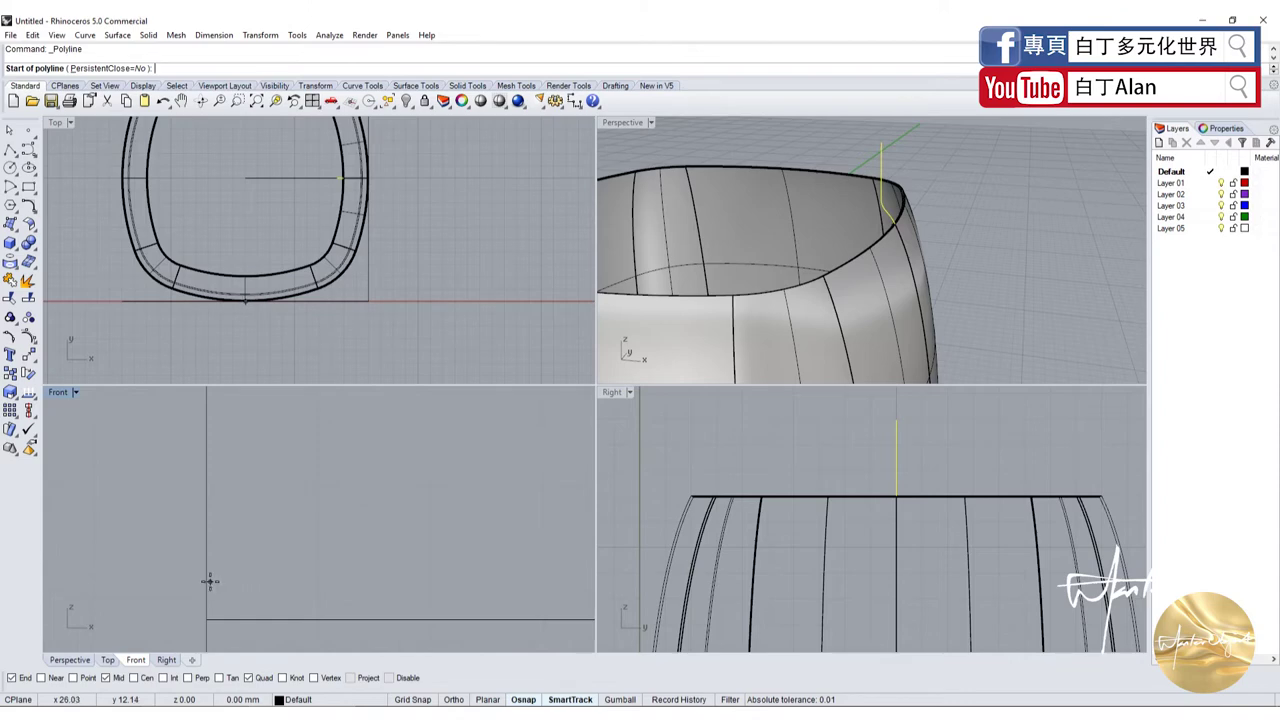
{"action": "scroll", "coordinate": [340, 590], "scroll_direction": "down", "scroll_amount": 3}
{"action": "scroll", "coordinate": [355, 590], "scroll_direction": "down", "scroll_amount": 3}
{"action": "scroll", "coordinate": [370, 460], "scroll_direction": "up", "scroll_amount": 3}
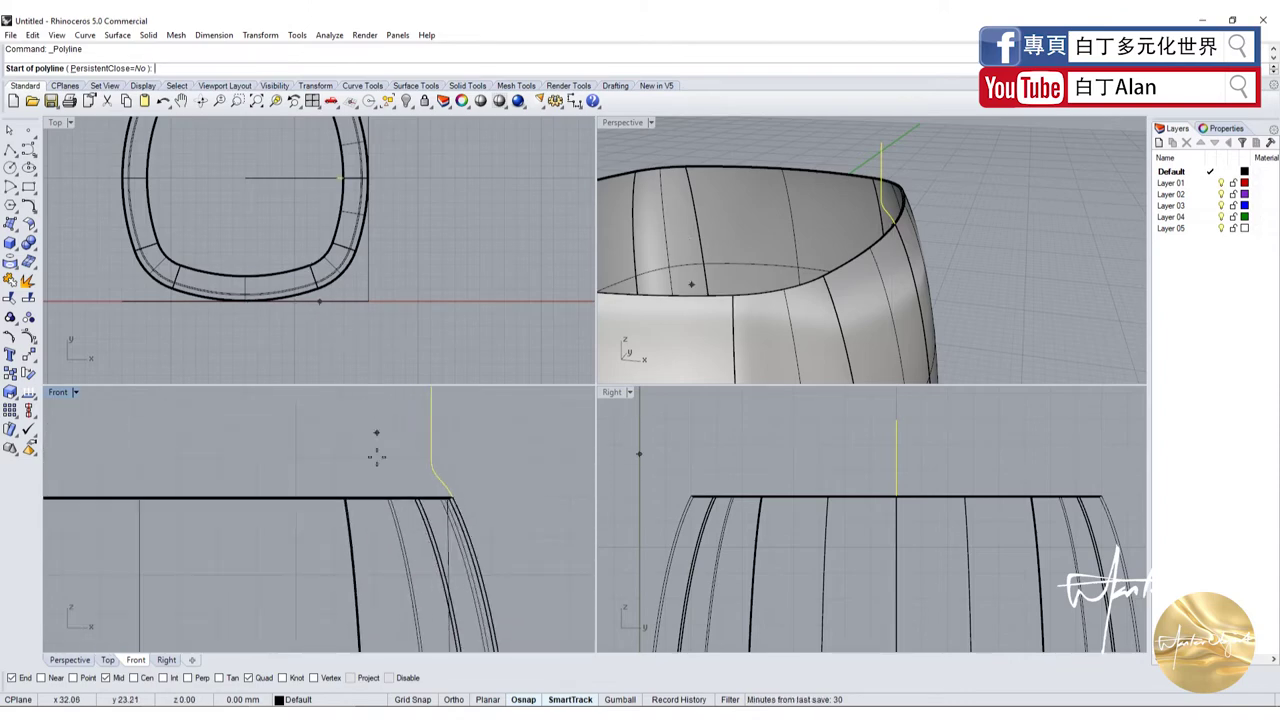
{"action": "scroll", "coordinate": [377, 455], "scroll_direction": "up", "scroll_amount": 2}
{"action": "scroll", "coordinate": [423, 450], "scroll_direction": "up", "scroll_amount": 2}
{"action": "scroll", "coordinate": [470, 525], "scroll_direction": "up", "scroll_amount": 2}
{"action": "scroll", "coordinate": [440, 505], "scroll_direction": "up", "scroll_amount": 2}
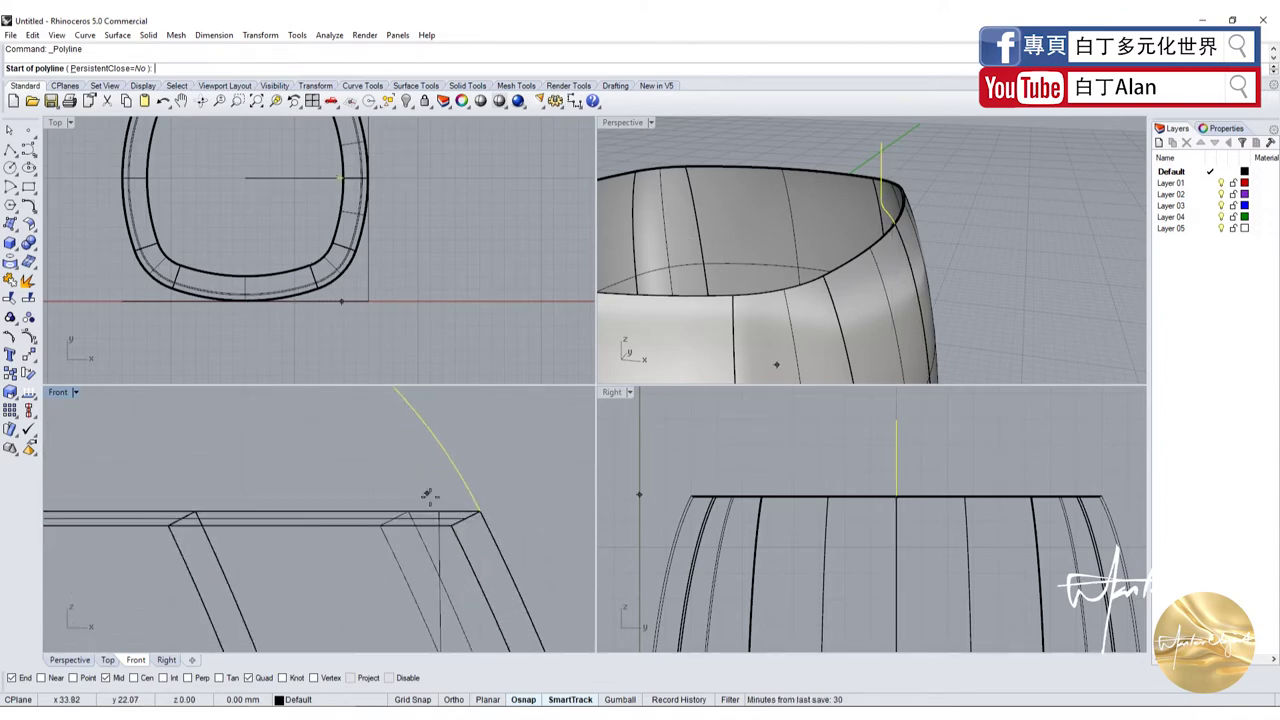
{"action": "scroll", "coordinate": [427, 495], "scroll_direction": "up", "scroll_amount": 1}
{"action": "left_click", "coordinate": [440, 515]}
{"action": "left_click", "coordinate": [438, 600]}
{"action": "key", "text": "Return"}
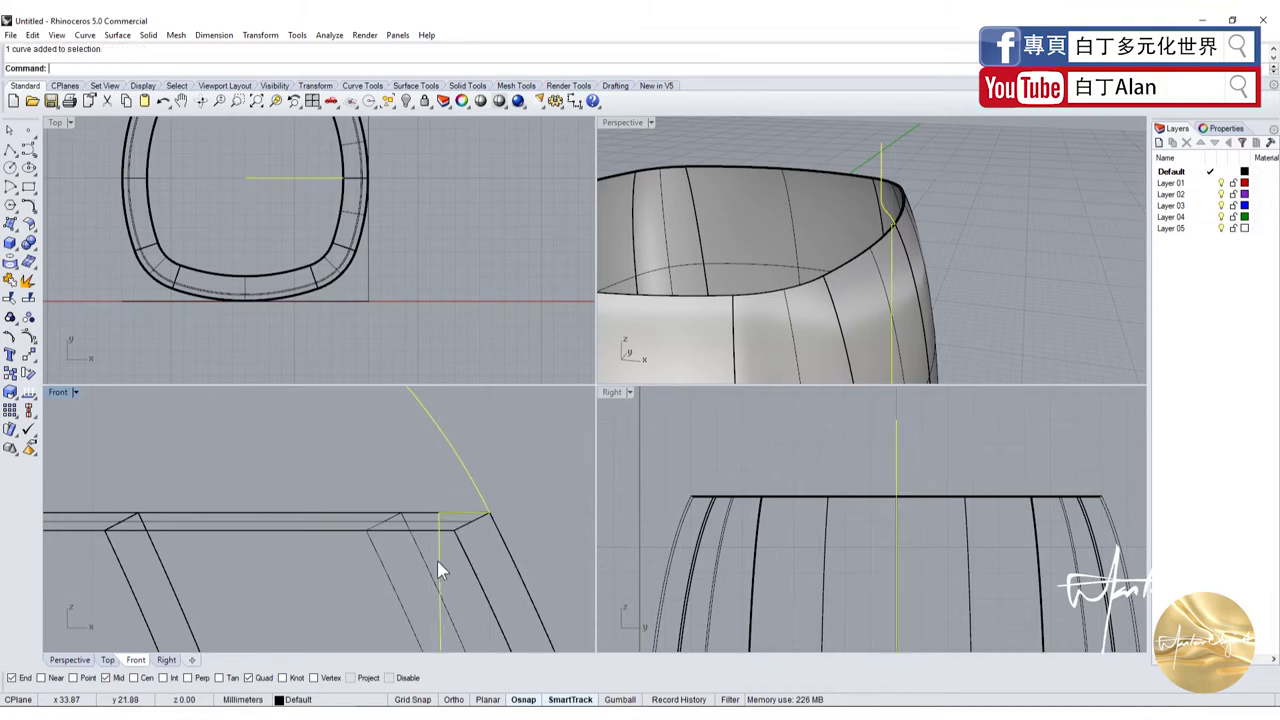
{"action": "scroll", "coordinate": [432, 455], "scroll_direction": "down", "scroll_amount": 2}
{"action": "scroll", "coordinate": [427, 497], "scroll_direction": "down", "scroll_amount": 2}
{"action": "scroll", "coordinate": [427, 497], "scroll_direction": "down", "scroll_amount": 1}
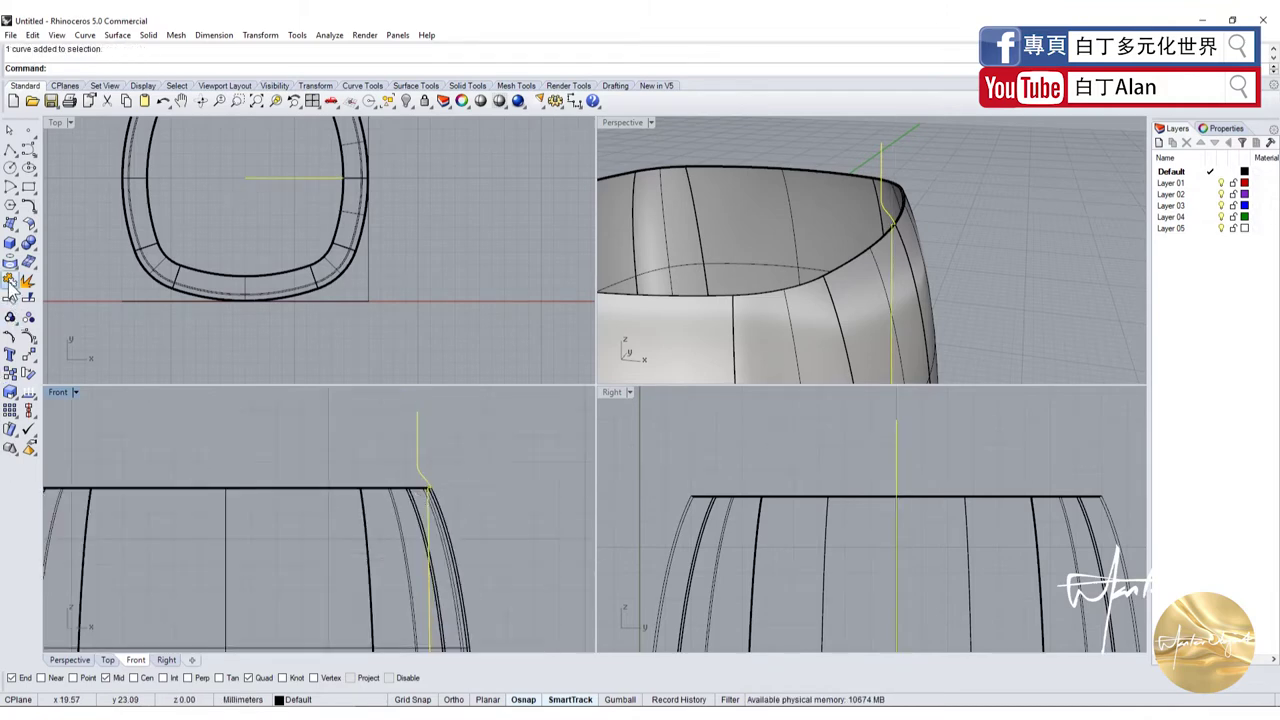
{"action": "left_click", "coordinate": [10, 283]}
{"action": "scroll", "coordinate": [250, 475], "scroll_direction": "down", "scroll_amount": 3}
{"action": "scroll", "coordinate": [284, 474], "scroll_direction": "down", "scroll_amount": 1}
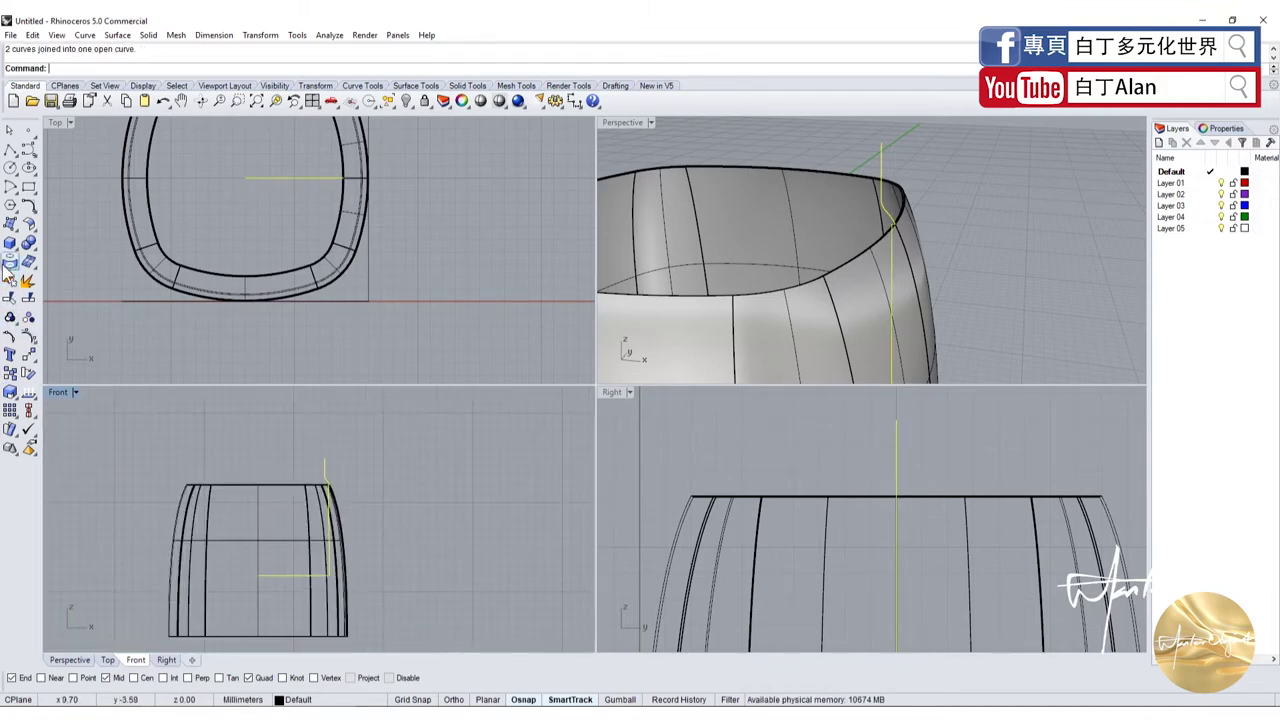
Start an Ortho-constrained polyline from the rail's top endpoint, then cancel it
{"action": "left_click", "coordinate": [10, 148]}
{"action": "scroll", "coordinate": [291, 466], "scroll_direction": "up", "scroll_amount": 5}
{"action": "left_click", "coordinate": [362, 442]}
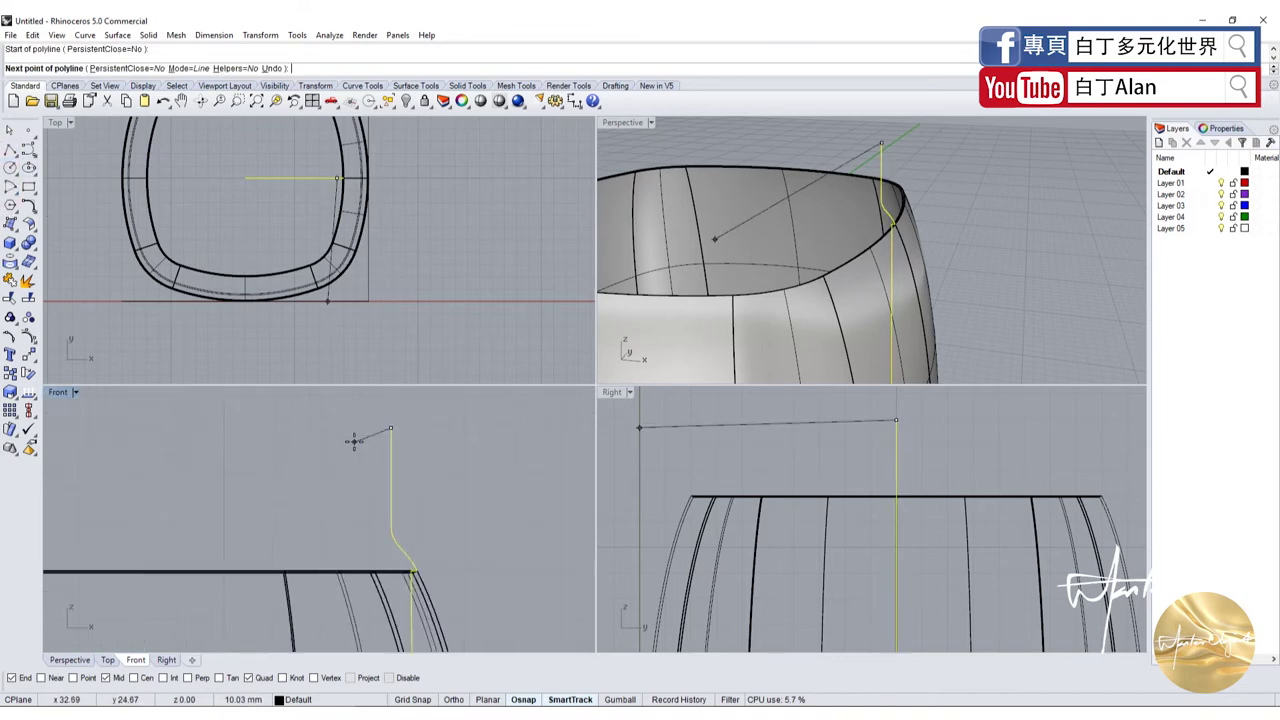
{"action": "key", "text": "F8"}
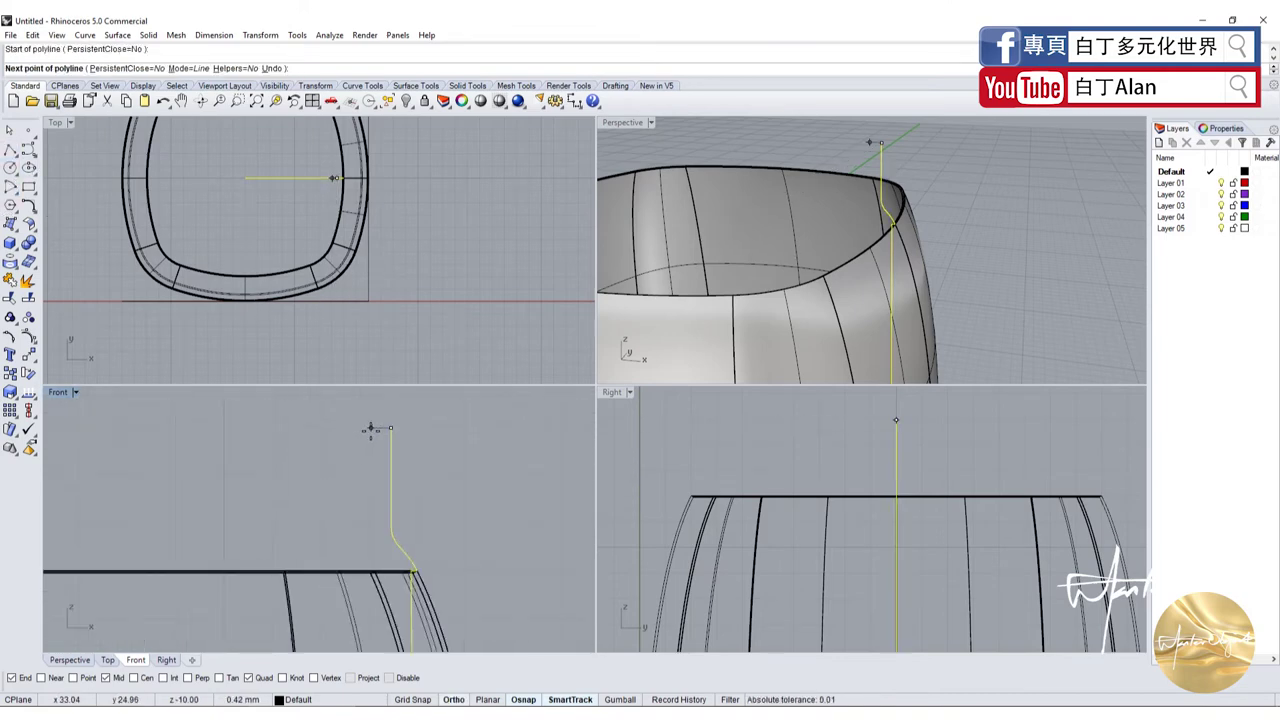
{"action": "key", "text": "Escape"}
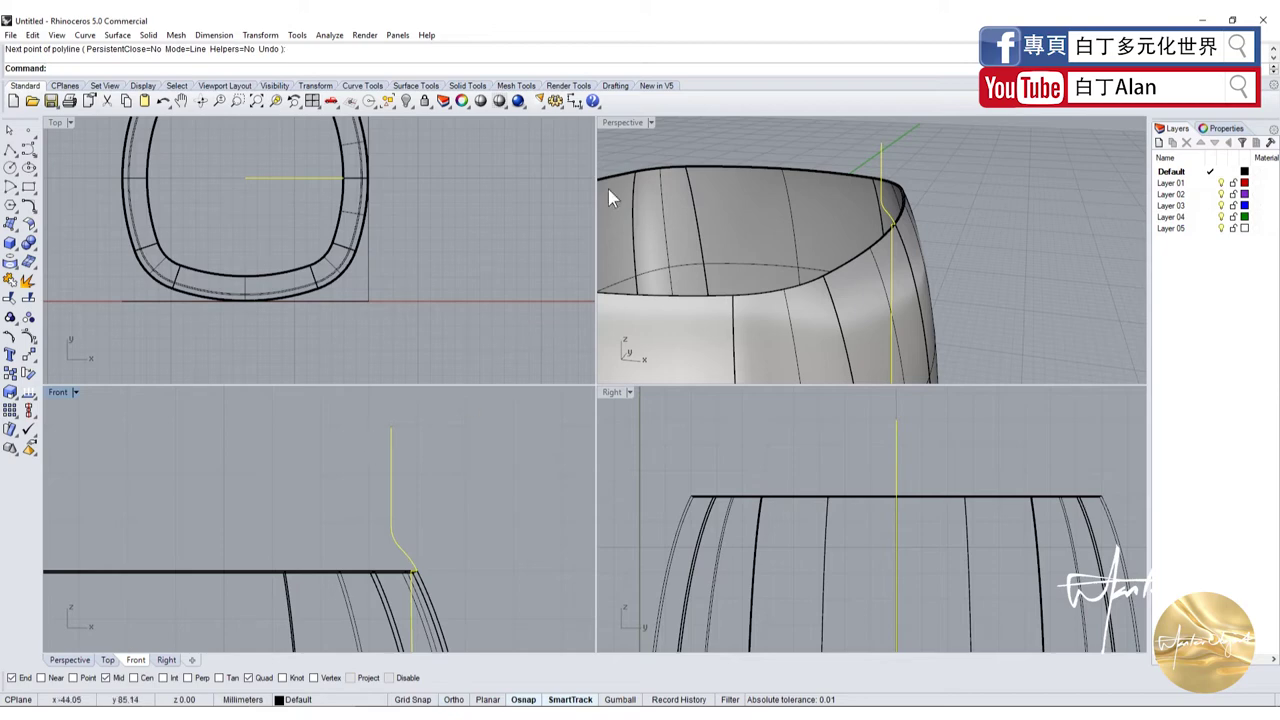
{"action": "scroll", "coordinate": [355, 430], "scroll_direction": "down", "scroll_amount": 4}
{"action": "scroll", "coordinate": [313, 560], "scroll_direction": "up", "scroll_amount": 6}
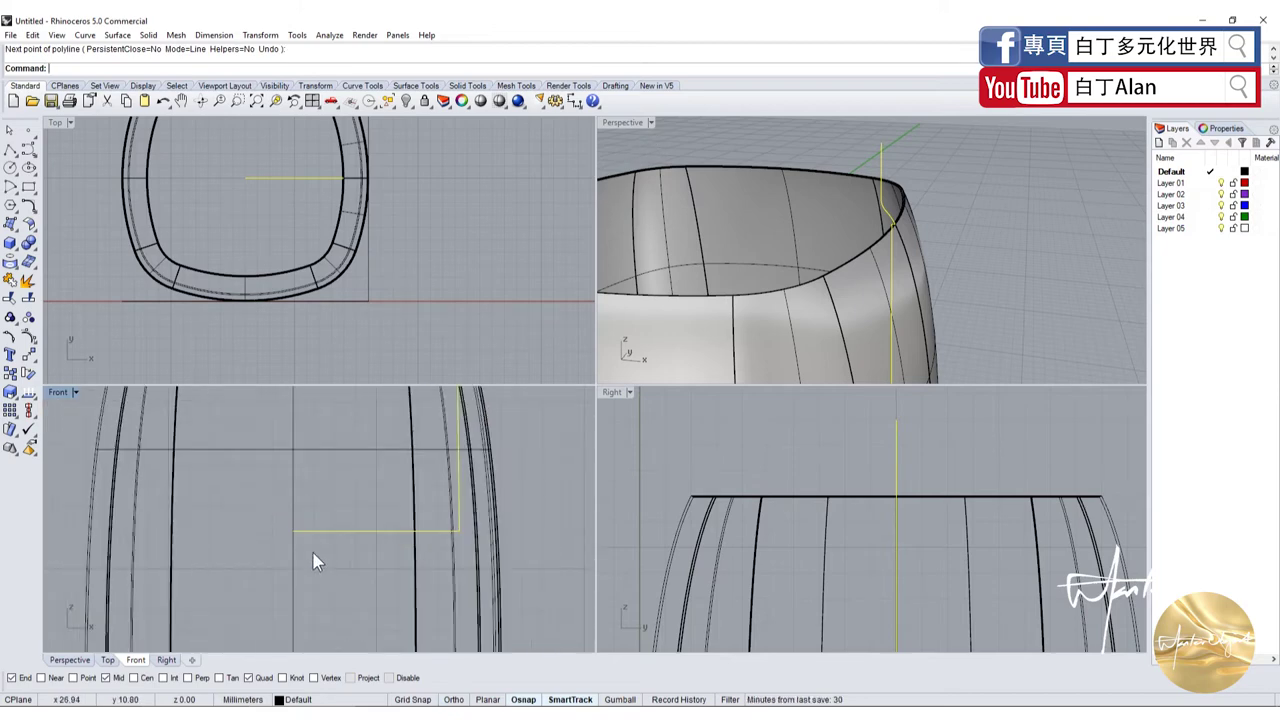
{"action": "scroll", "coordinate": [313, 560], "scroll_direction": "down", "scroll_amount": 3}
{"action": "scroll", "coordinate": [298, 535], "scroll_direction": "up", "scroll_amount": 3}
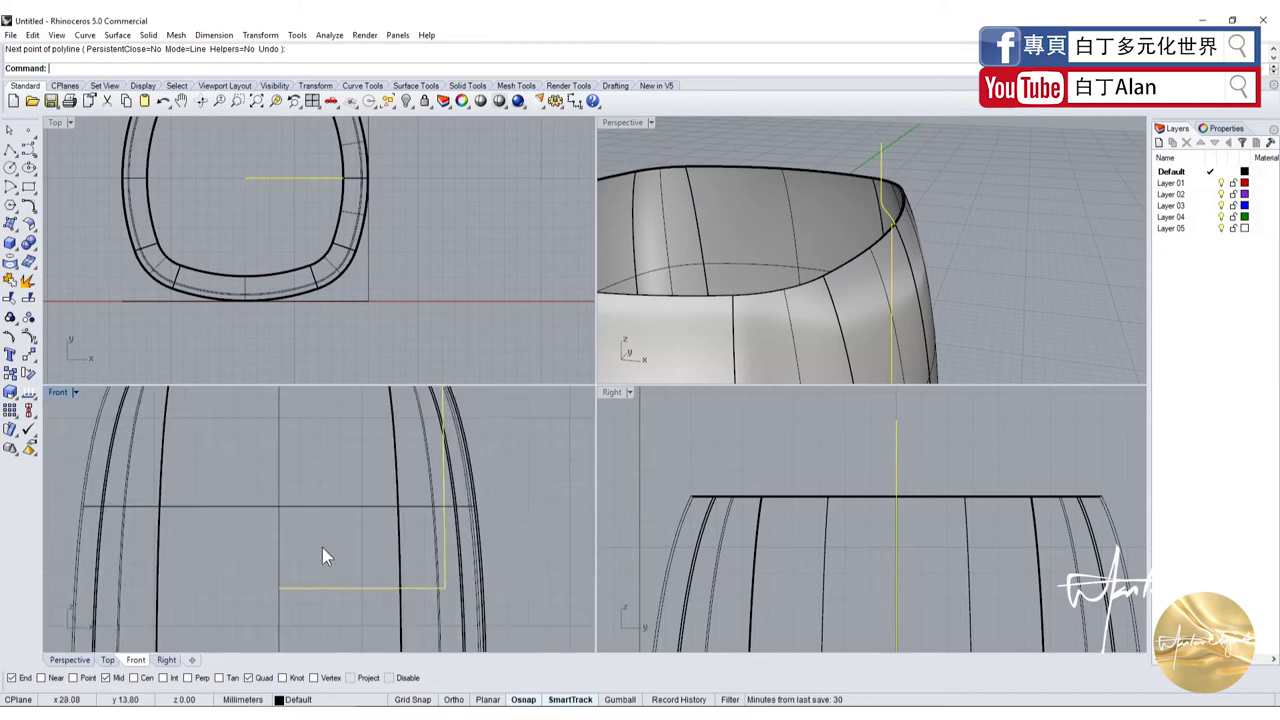
Draw a 0.2-long polyline from the rail's inner end
{"action": "left_click", "coordinate": [9, 373]}
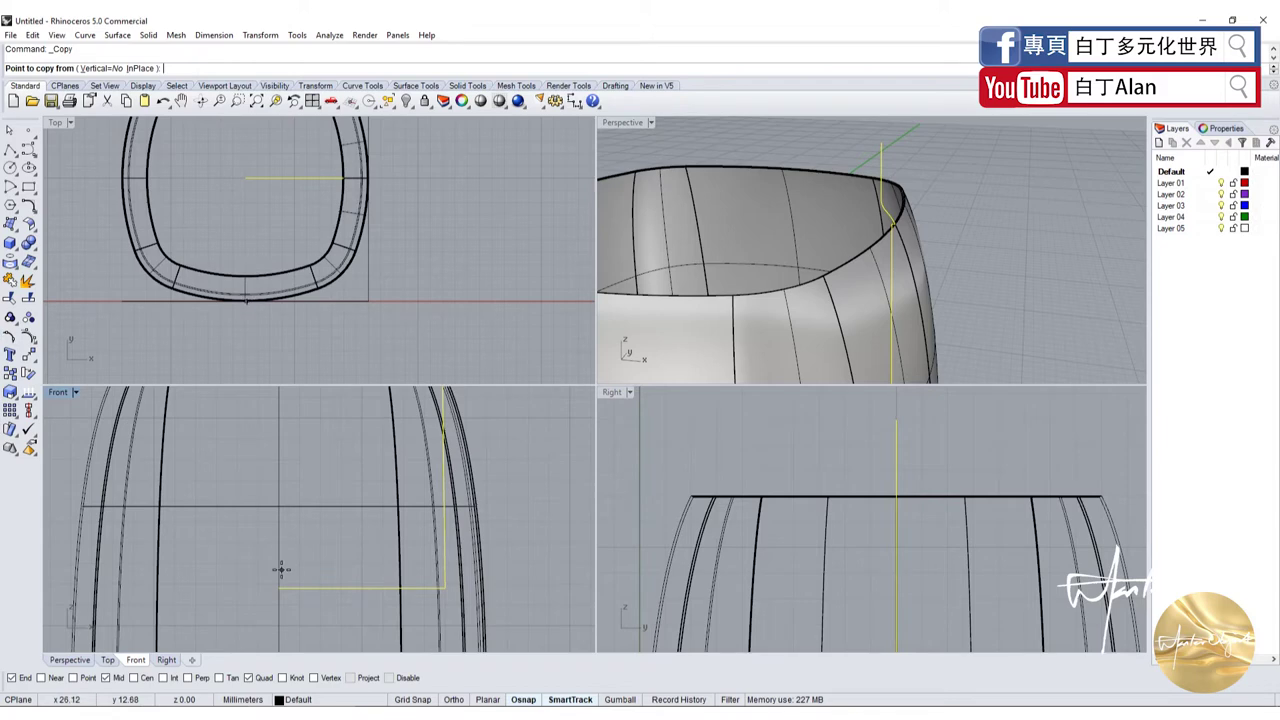
{"action": "left_click", "coordinate": [9, 150]}
{"action": "left_click", "coordinate": [279, 588]}
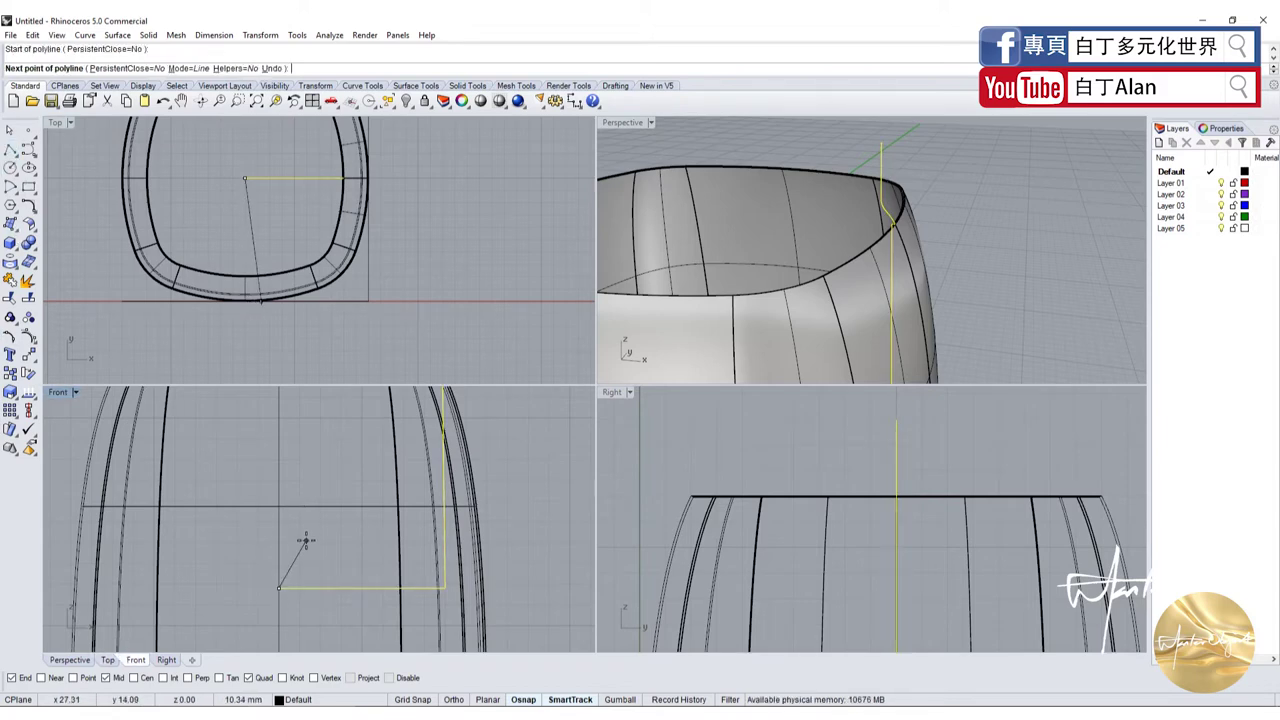
{"action": "type", "text": "0.2"}
{"action": "key", "text": "Return"}
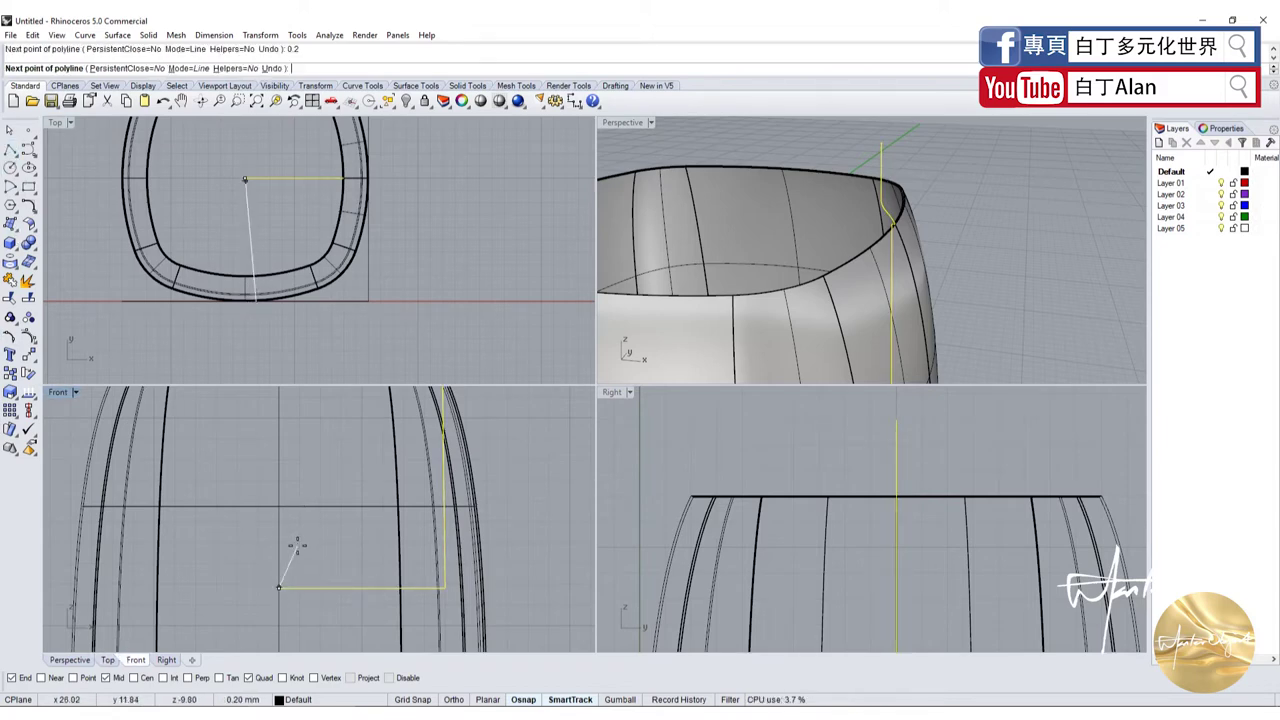
{"action": "key", "text": "Return"}
{"action": "scroll", "coordinate": [290, 570], "scroll_direction": "up", "scroll_amount": 5}
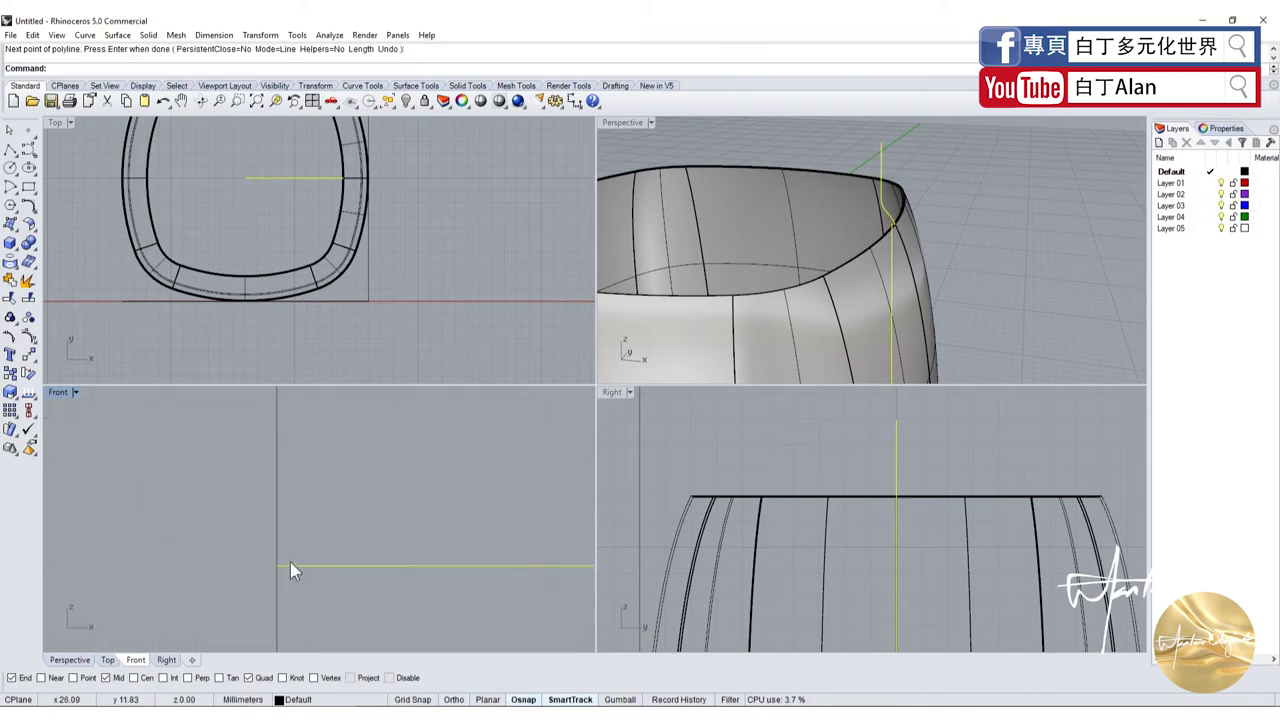
Sweep the short line along the joined curve rail to build the handle surface
{"action": "left_click", "coordinate": [14, 242]}
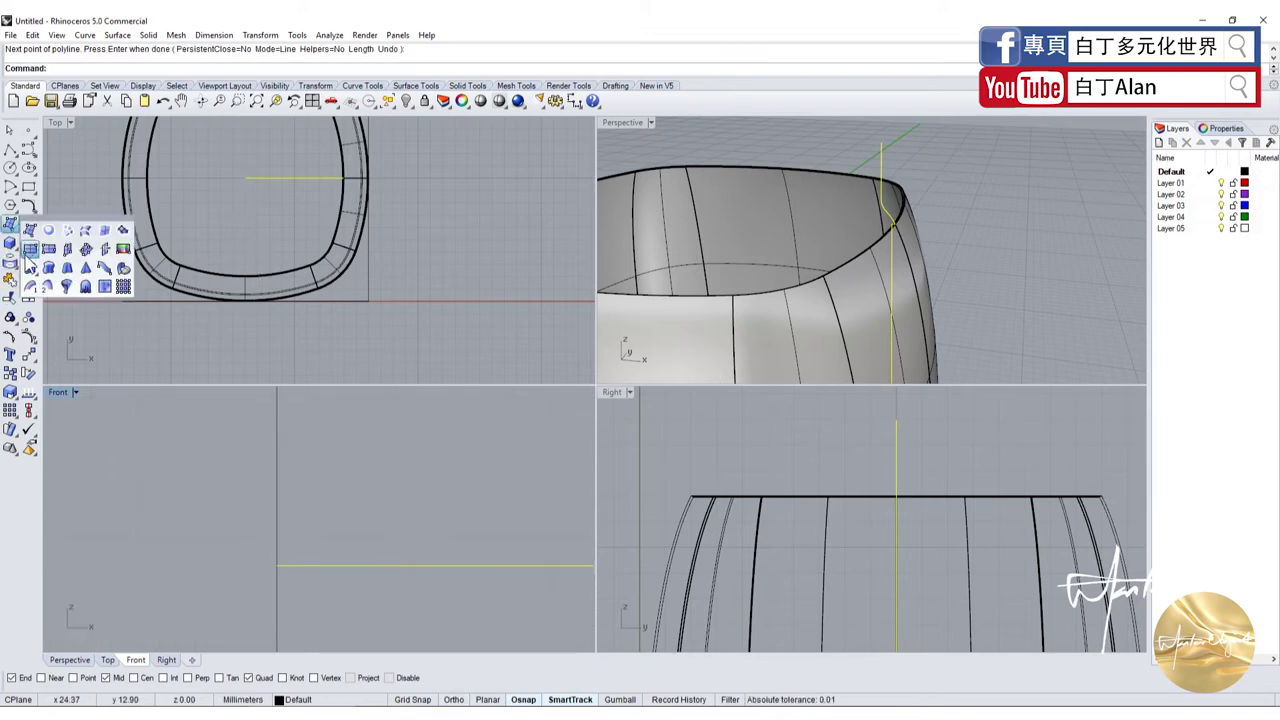
{"action": "left_click", "coordinate": [32, 289]}
{"action": "left_click", "coordinate": [281, 549]}
{"action": "left_click", "coordinate": [281, 549]}
{"action": "key", "text": "Return"}
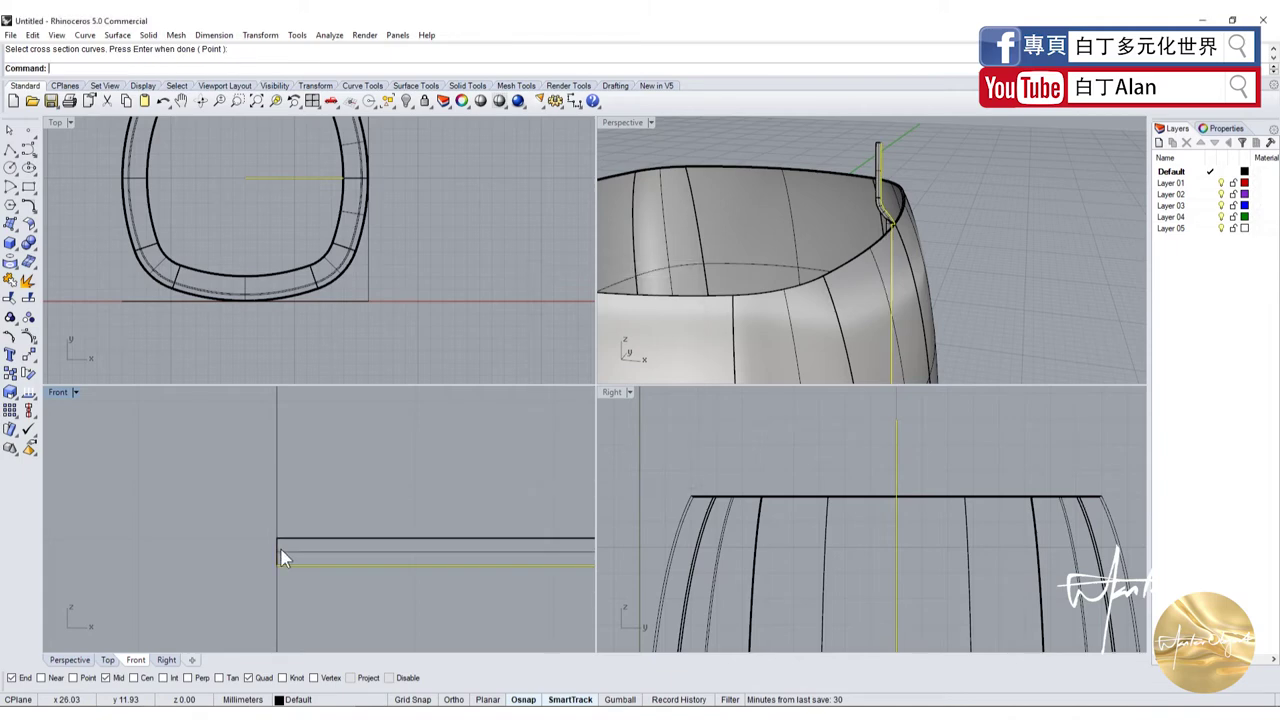
{"action": "scroll", "coordinate": [285, 552], "scroll_direction": "down", "scroll_amount": 3}
{"action": "scroll", "coordinate": [395, 522], "scroll_direction": "down", "scroll_amount": 3}
{"action": "scroll", "coordinate": [388, 480], "scroll_direction": "up", "scroll_amount": 8}
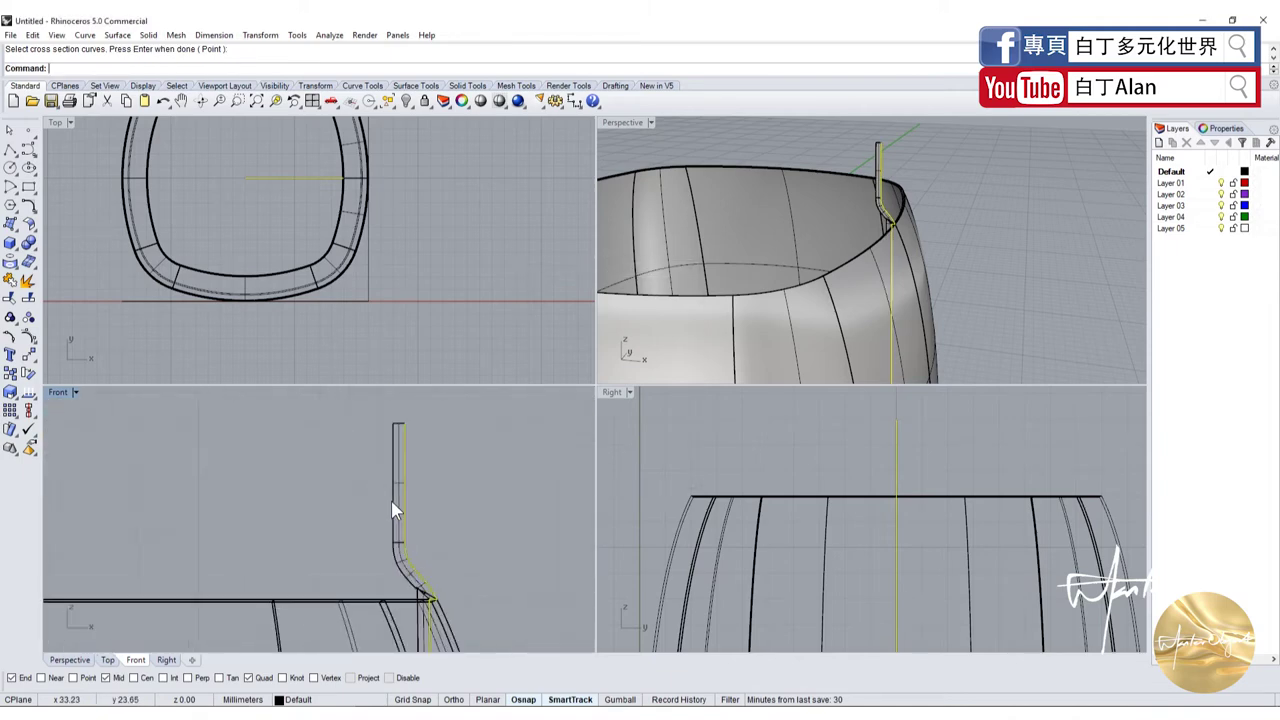
Delete the leftover short curve beside the new swept handle surface
{"action": "left_click", "coordinate": [417, 596]}
{"action": "scroll", "coordinate": [419, 578], "scroll_direction": "up", "scroll_amount": 3}
{"action": "scroll", "coordinate": [405, 570], "scroll_direction": "up", "scroll_amount": 3}
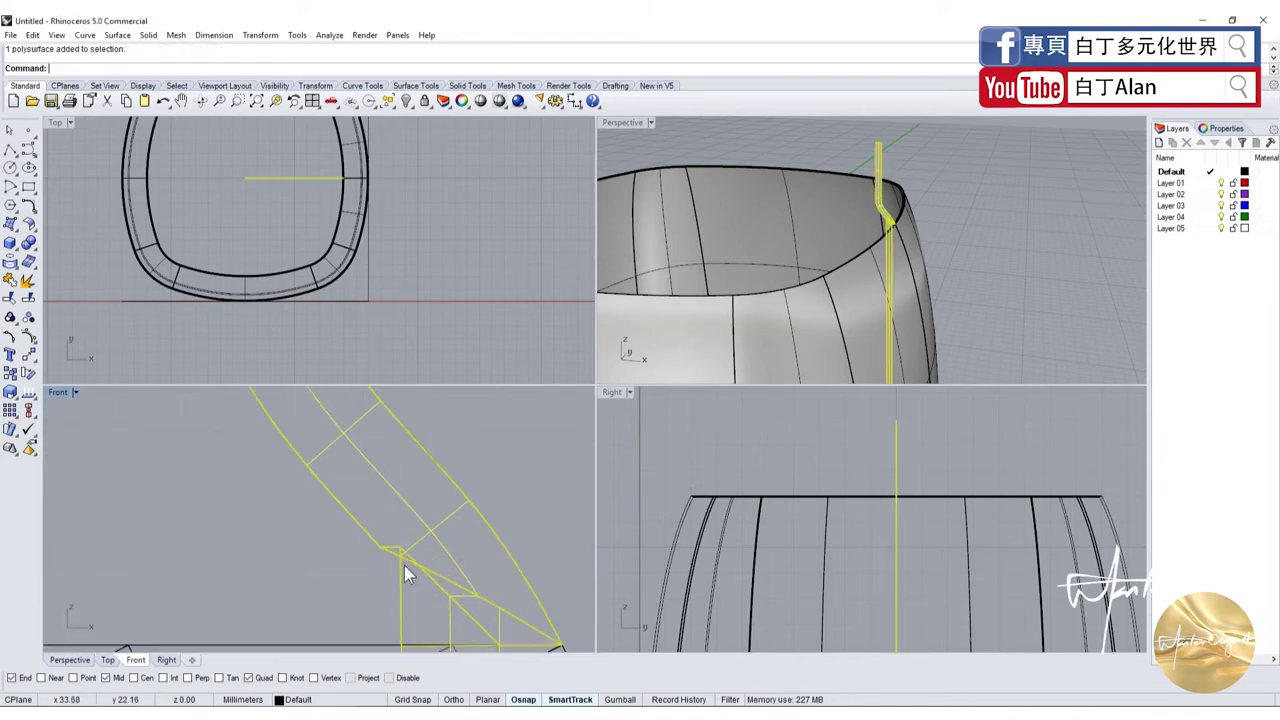
{"action": "scroll", "coordinate": [391, 563], "scroll_direction": "up", "scroll_amount": 2}
{"action": "scroll", "coordinate": [387, 553], "scroll_direction": "down", "scroll_amount": 2}
{"action": "scroll", "coordinate": [383, 544], "scroll_direction": "down", "scroll_amount": 2}
{"action": "scroll", "coordinate": [386, 548], "scroll_direction": "down", "scroll_amount": 2}
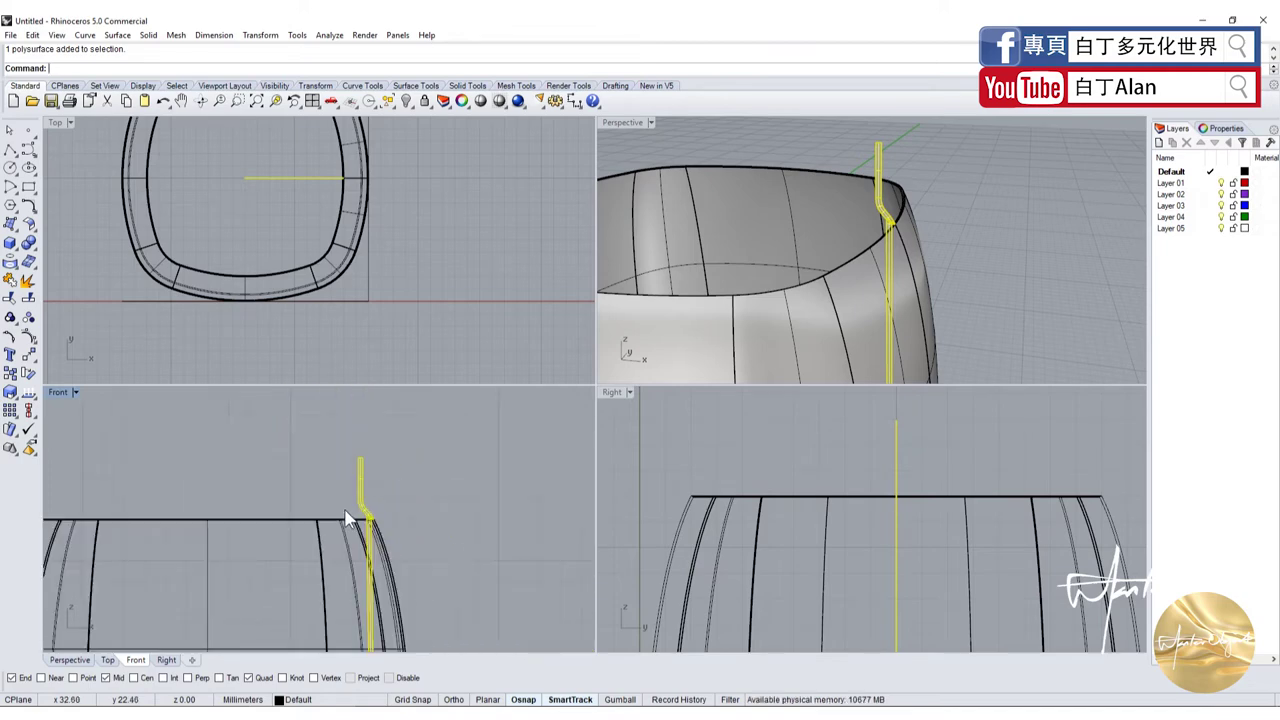
{"action": "scroll", "coordinate": [351, 520], "scroll_direction": "down", "scroll_amount": 2}
{"action": "scroll", "coordinate": [290, 580], "scroll_direction": "up", "scroll_amount": 5}
{"action": "left_click", "coordinate": [296, 578]}
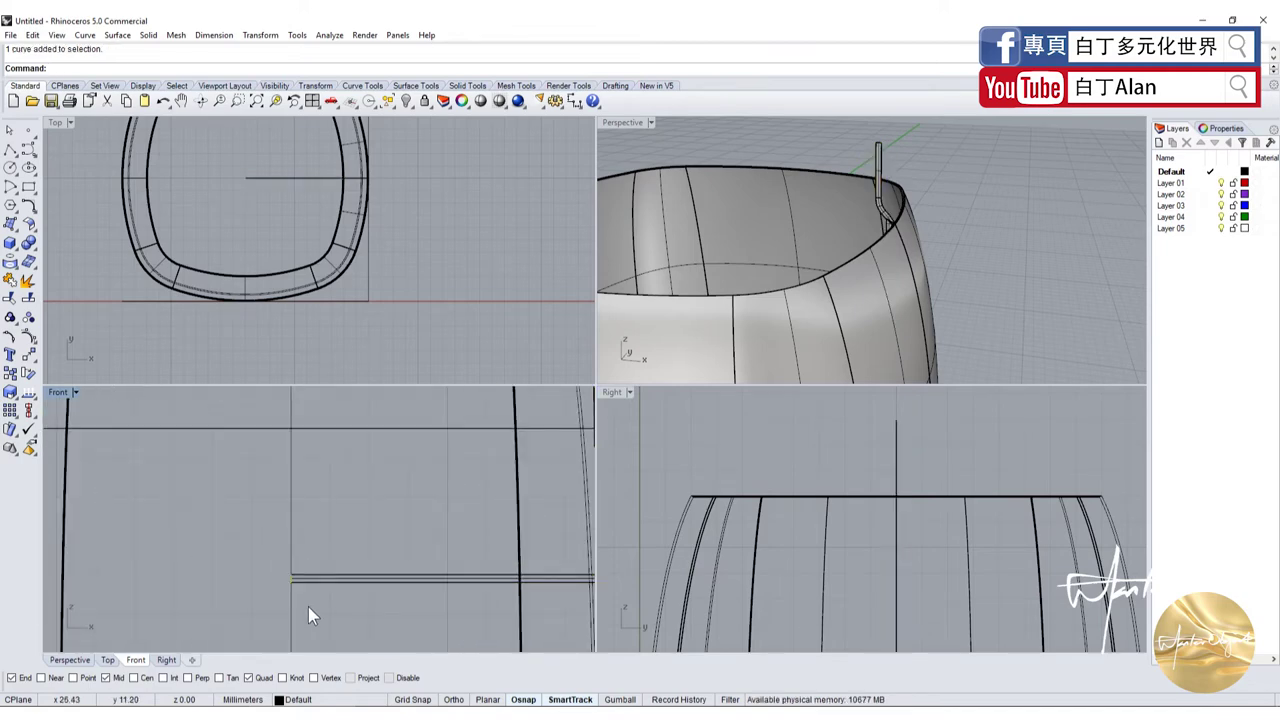
{"action": "key", "text": "Delete"}
Maximize the Front view and select the swept handle polysurface
{"action": "double_click", "coordinate": [58, 393]}
{"action": "scroll", "coordinate": [330, 390], "scroll_direction": "down", "scroll_amount": 4}
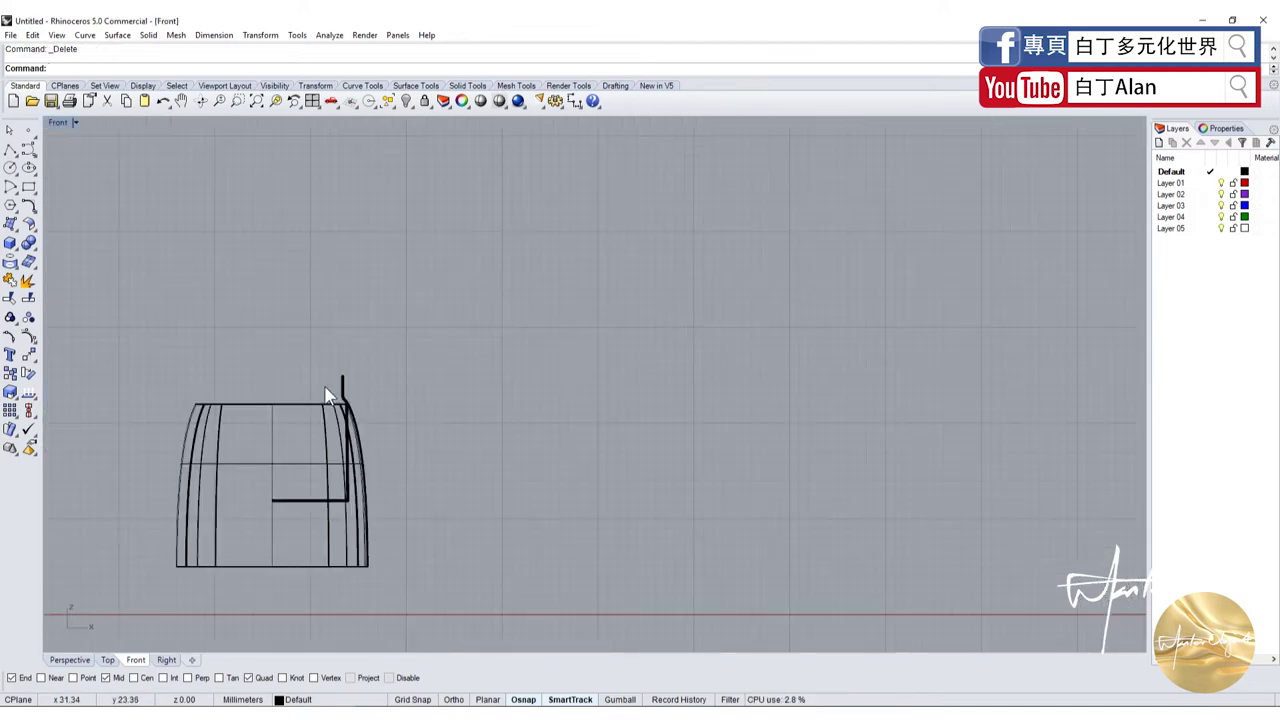
{"action": "scroll", "coordinate": [368, 441], "scroll_direction": "up", "scroll_amount": 4}
{"action": "left_click", "coordinate": [407, 424]}
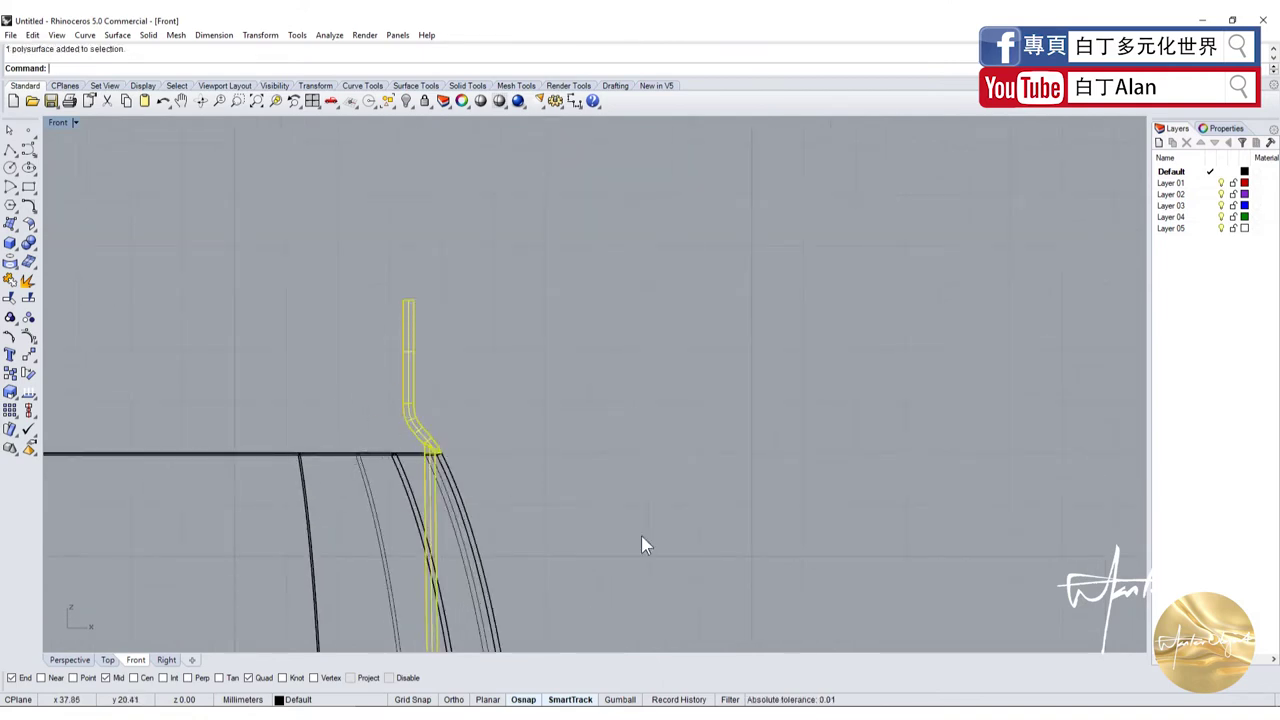
{"action": "left_click", "coordinate": [19, 231]}
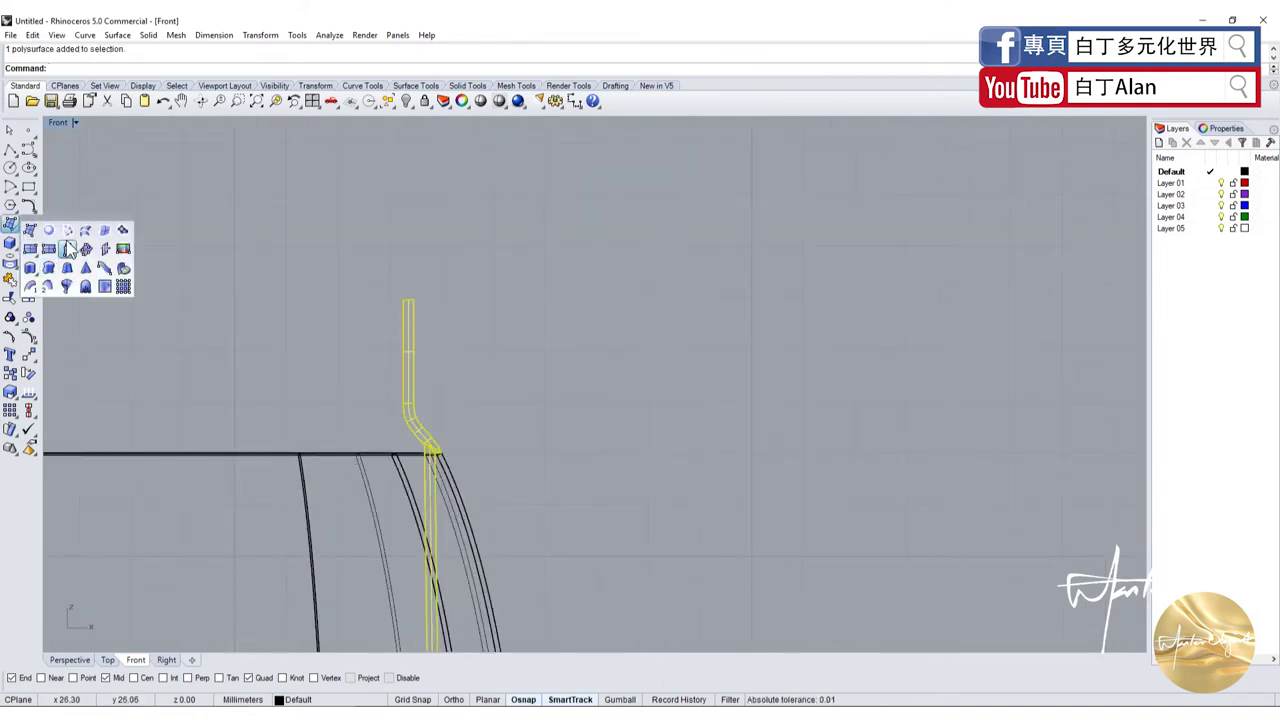
{"action": "left_click", "coordinate": [12, 264]}
Duplicate the borders of the neck's vertical, curved, second vertical and bottom faces as curves
{"action": "left_click", "coordinate": [143, 287]}
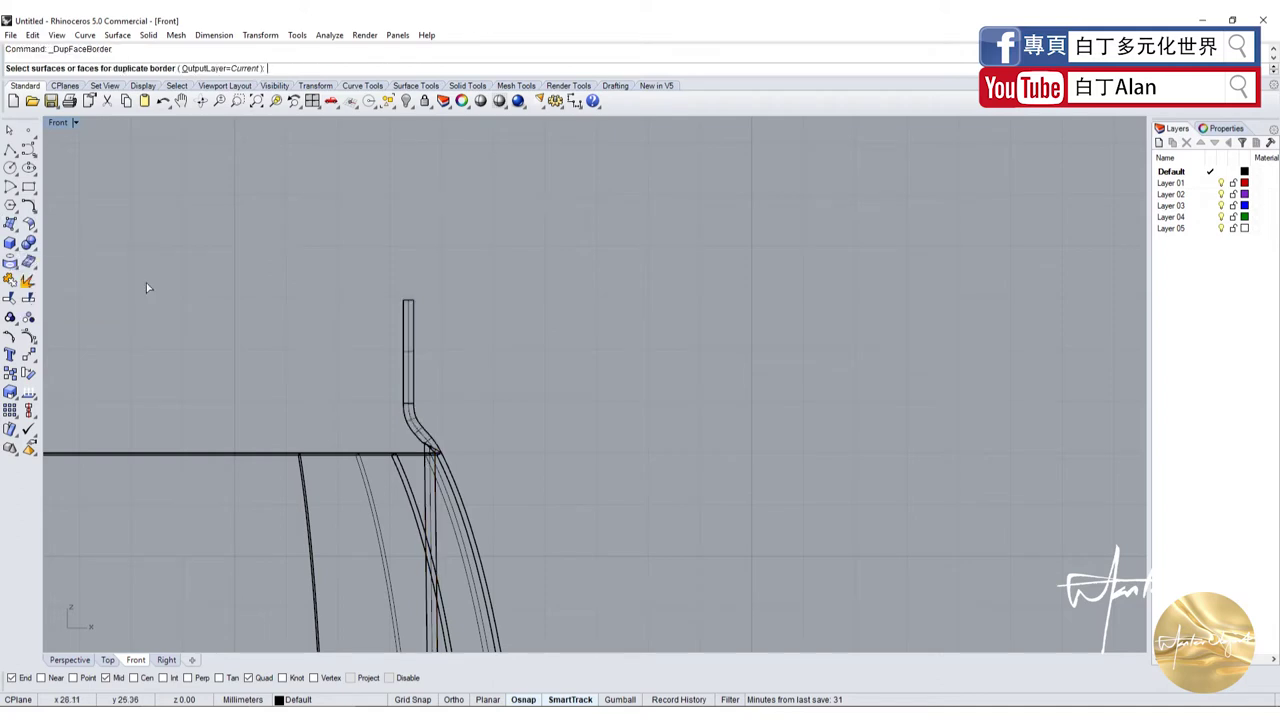
{"action": "left_click", "coordinate": [413, 390]}
{"action": "left_click", "coordinate": [418, 428]}
{"action": "scroll", "coordinate": [420, 435], "scroll_direction": "down", "scroll_amount": 3}
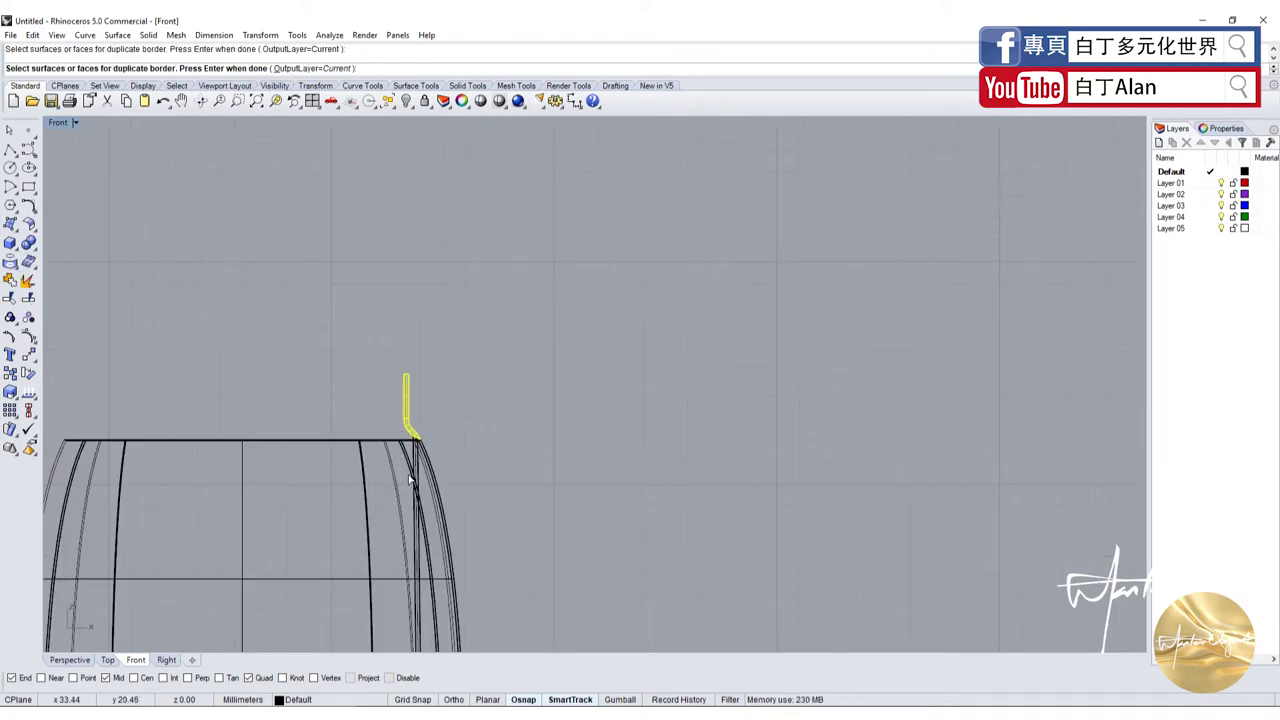
{"action": "scroll", "coordinate": [426, 444], "scroll_direction": "up", "scroll_amount": 4}
{"action": "left_click", "coordinate": [426, 443]}
{"action": "scroll", "coordinate": [426, 443], "scroll_direction": "down", "scroll_amount": 2}
{"action": "scroll", "coordinate": [420, 460], "scroll_direction": "down", "scroll_amount": 2}
{"action": "scroll", "coordinate": [400, 550], "scroll_direction": "up", "scroll_amount": 6}
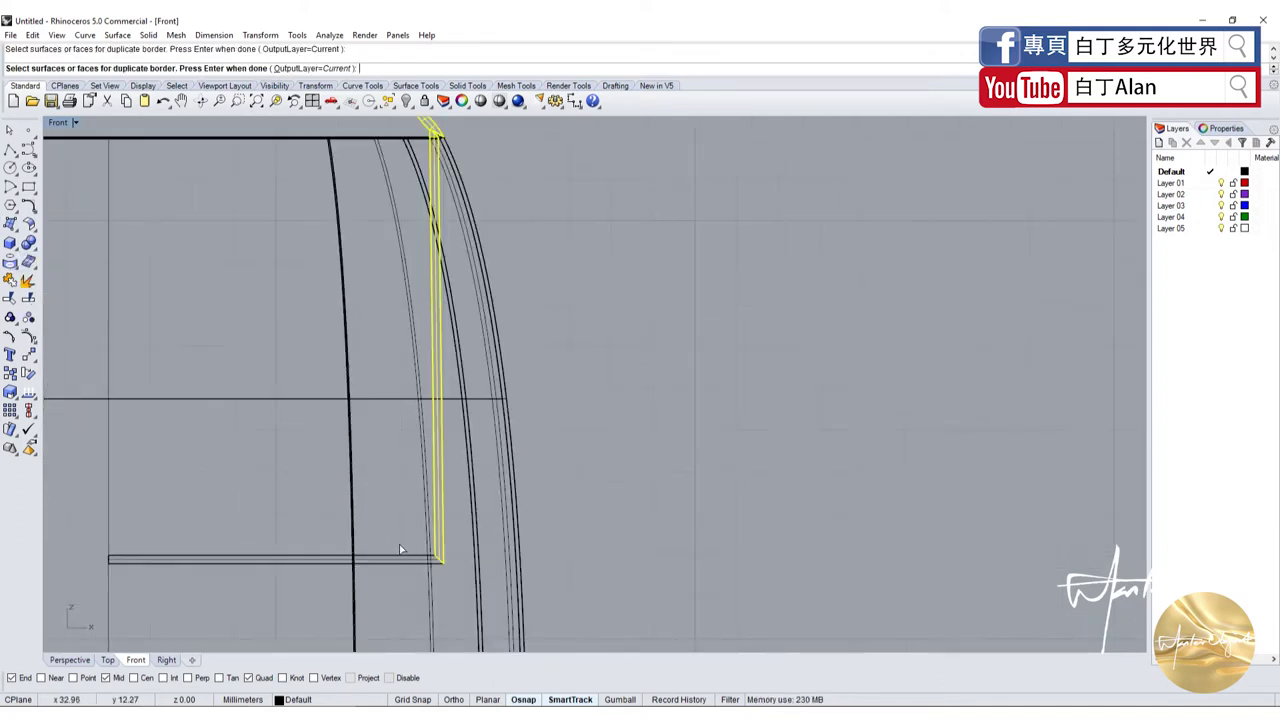
{"action": "left_click", "coordinate": [397, 560]}
{"action": "key", "text": "Return"}
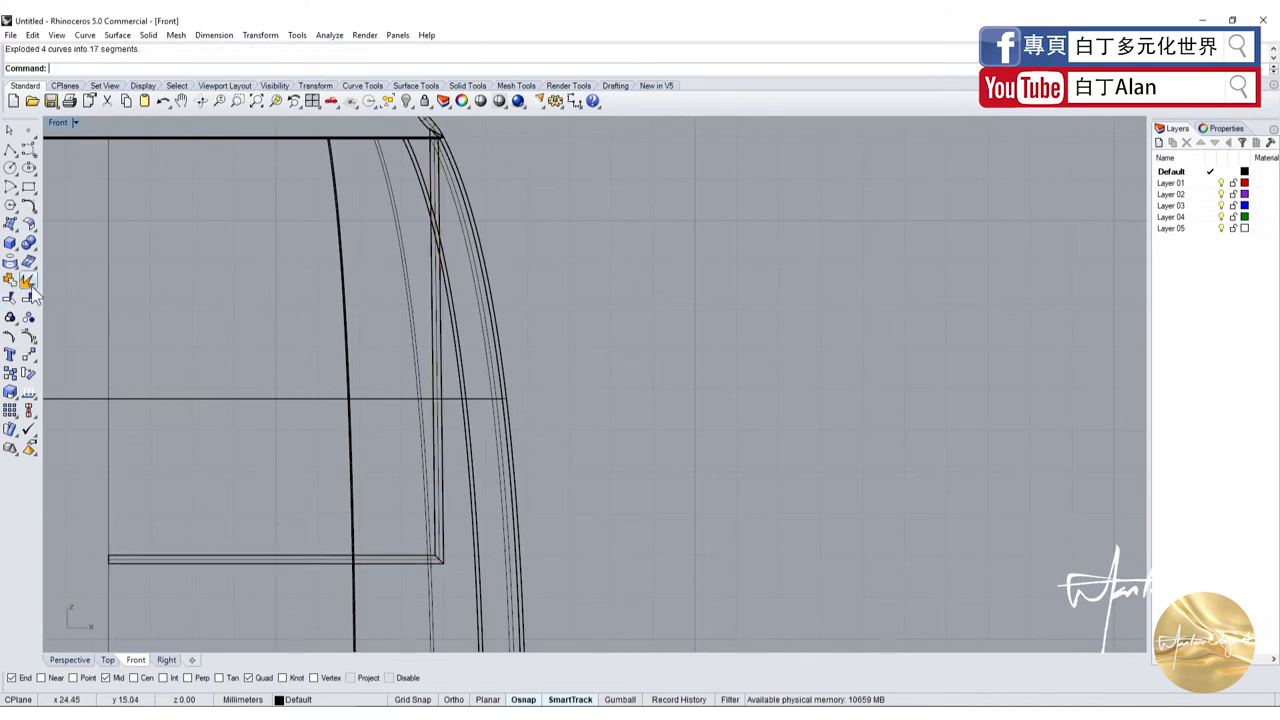
Keep the bottom border curve and delete the other unneeded border segments
{"action": "left_click", "coordinate": [244, 555], "text": "ctrl"}
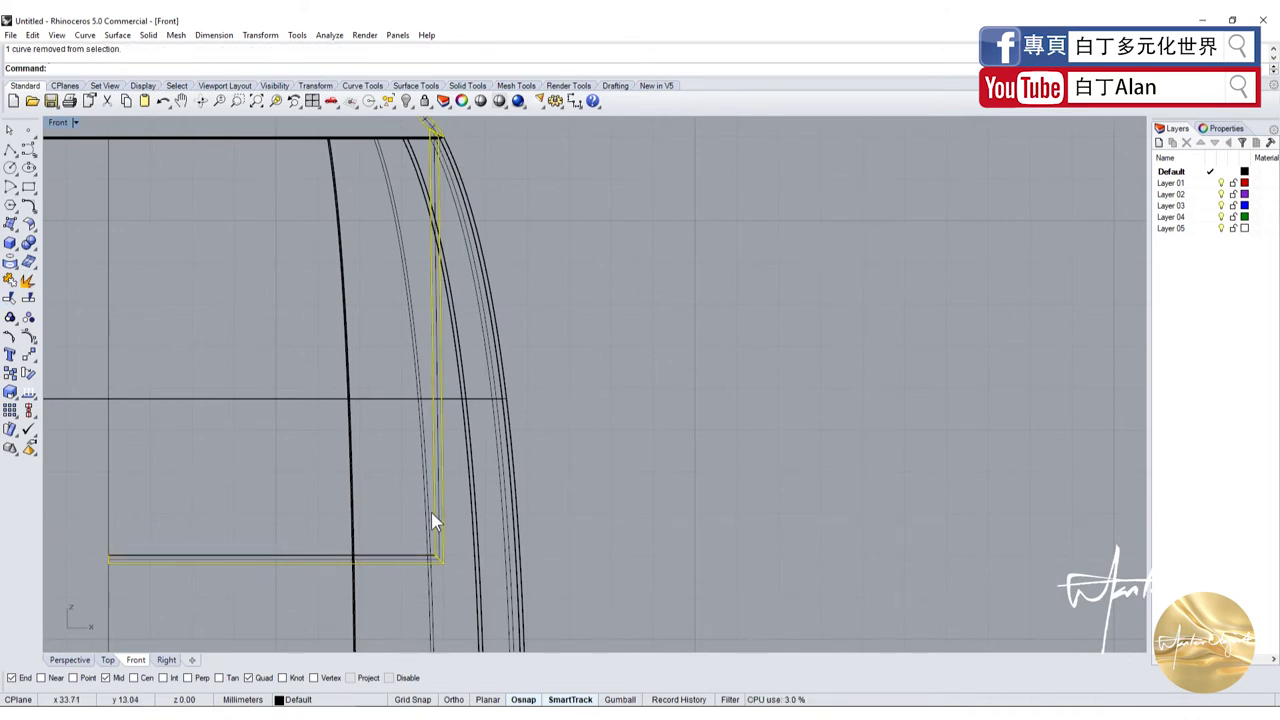
{"action": "scroll", "coordinate": [430, 340], "scroll_direction": "down", "scroll_amount": 3}
{"action": "scroll", "coordinate": [449, 371], "scroll_direction": "up", "scroll_amount": 3}
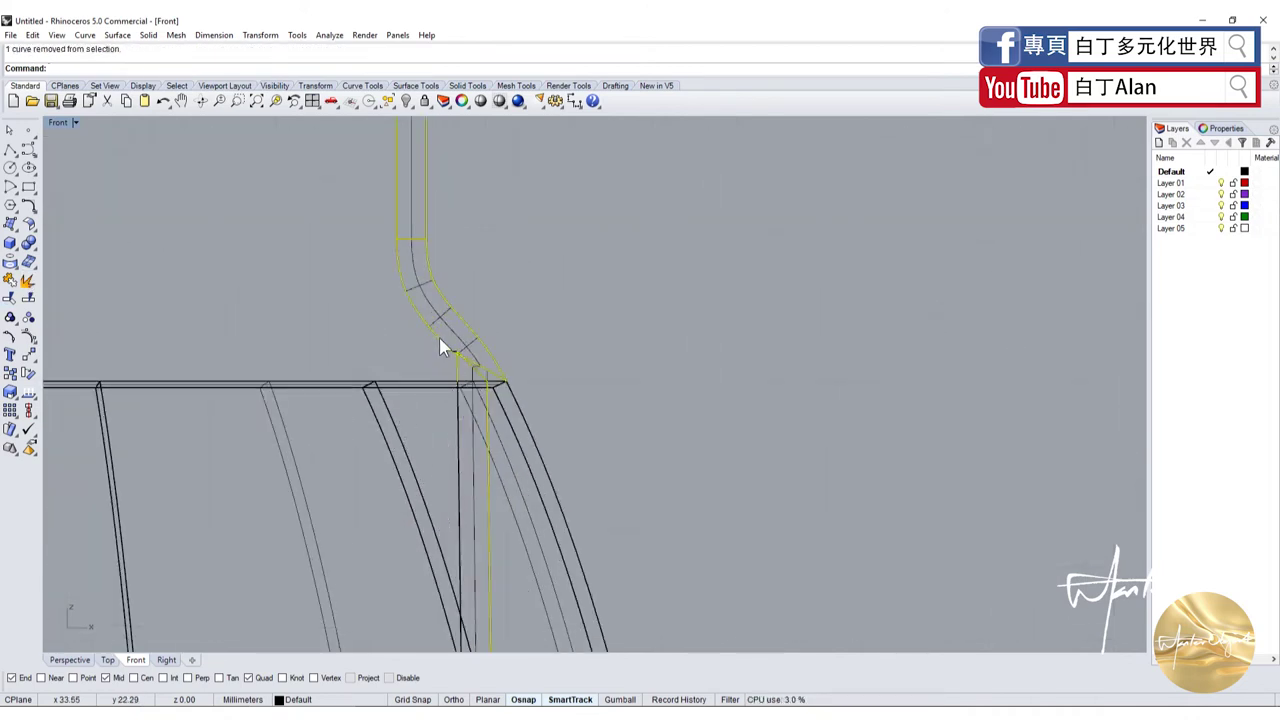
{"action": "scroll", "coordinate": [457, 354], "scroll_direction": "up", "scroll_amount": 2}
{"action": "scroll", "coordinate": [455, 378], "scroll_direction": "up", "scroll_amount": 2}
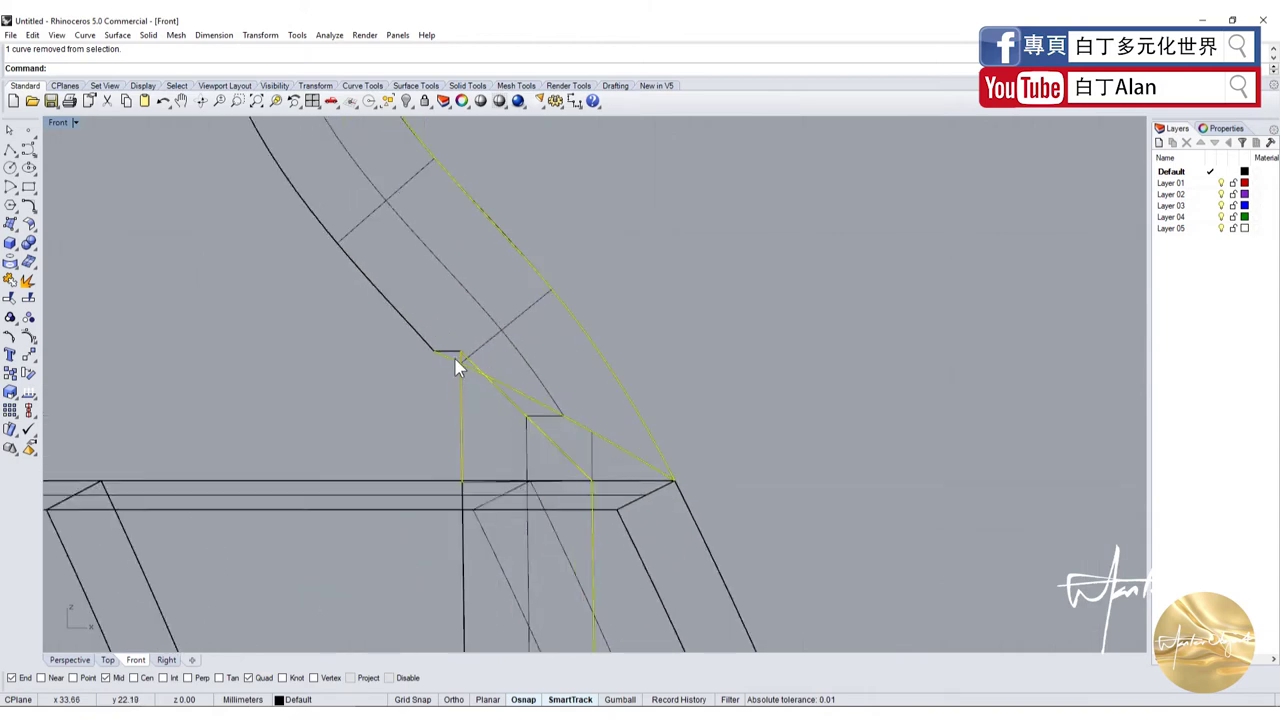
{"action": "scroll", "coordinate": [423, 355], "scroll_direction": "down", "scroll_amount": 3}
{"action": "scroll", "coordinate": [443, 486], "scroll_direction": "up", "scroll_amount": 1}
{"action": "scroll", "coordinate": [434, 457], "scroll_direction": "up", "scroll_amount": 1}
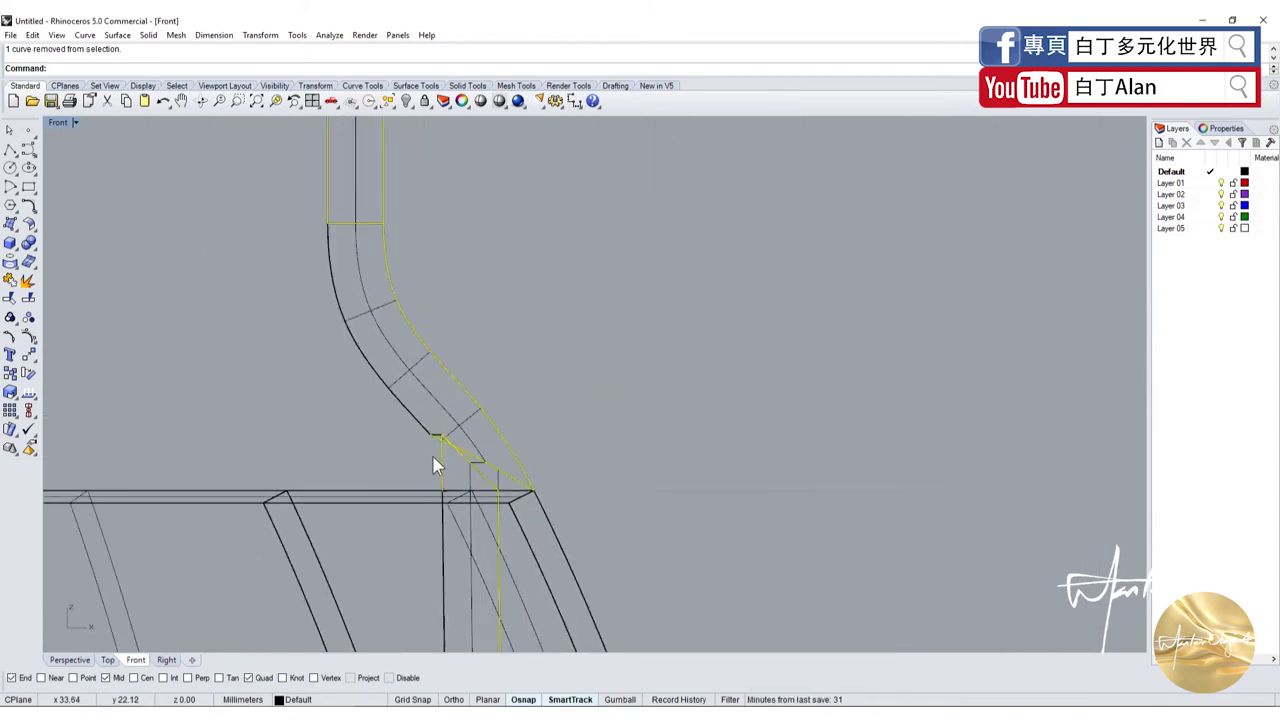
{"action": "scroll", "coordinate": [434, 457], "scroll_direction": "up", "scroll_amount": 1}
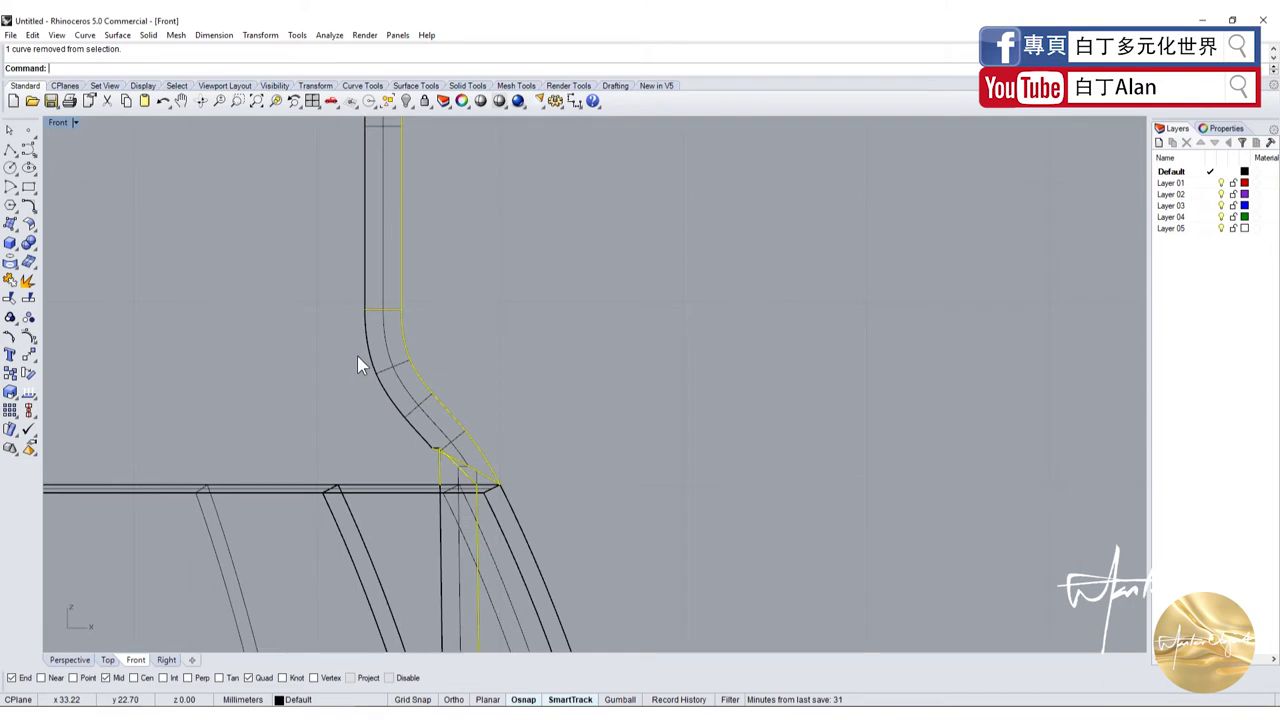
{"action": "key", "text": "Delete"}
{"action": "scroll", "coordinate": [357, 355], "scroll_direction": "down", "scroll_amount": 3}
{"action": "scroll", "coordinate": [360, 405], "scroll_direction": "up", "scroll_amount": 2}
{"action": "scroll", "coordinate": [325, 408], "scroll_direction": "down", "scroll_amount": 3}
Draw a straight line closing the top of the neck tube
{"action": "scroll", "coordinate": [325, 408], "scroll_direction": "up", "scroll_amount": 2}
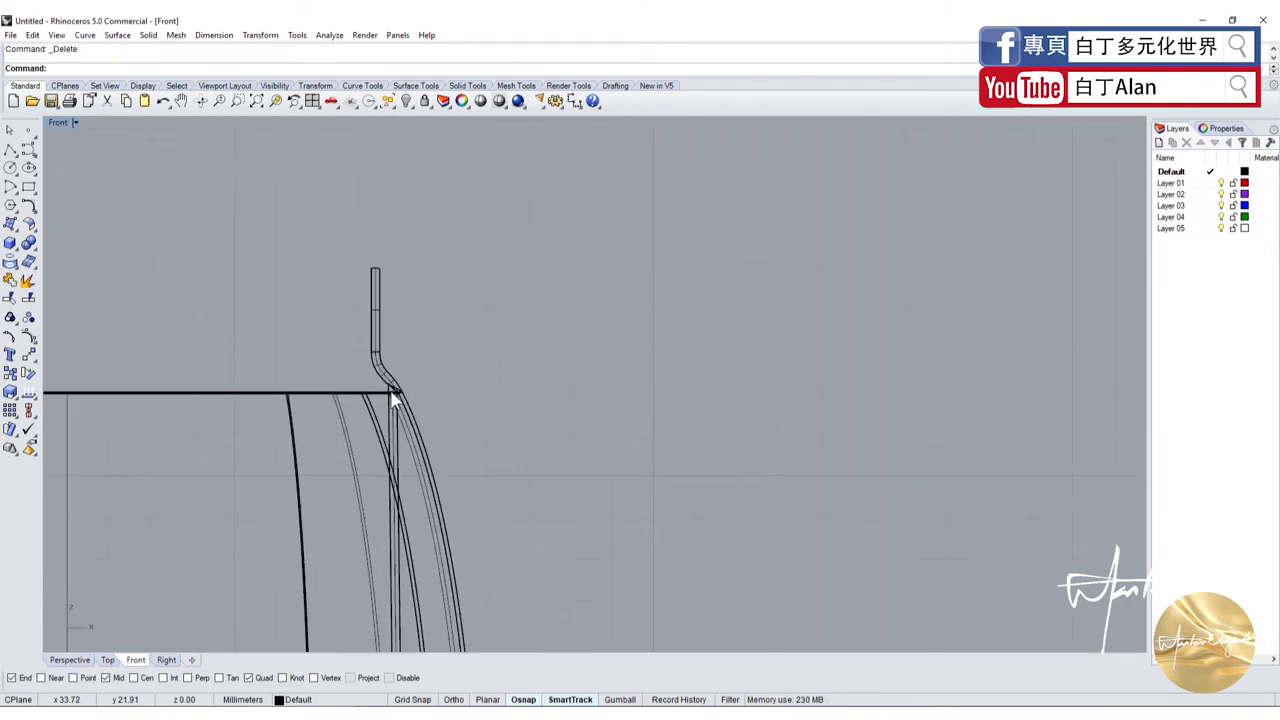
{"action": "left_click", "coordinate": [379, 362]}
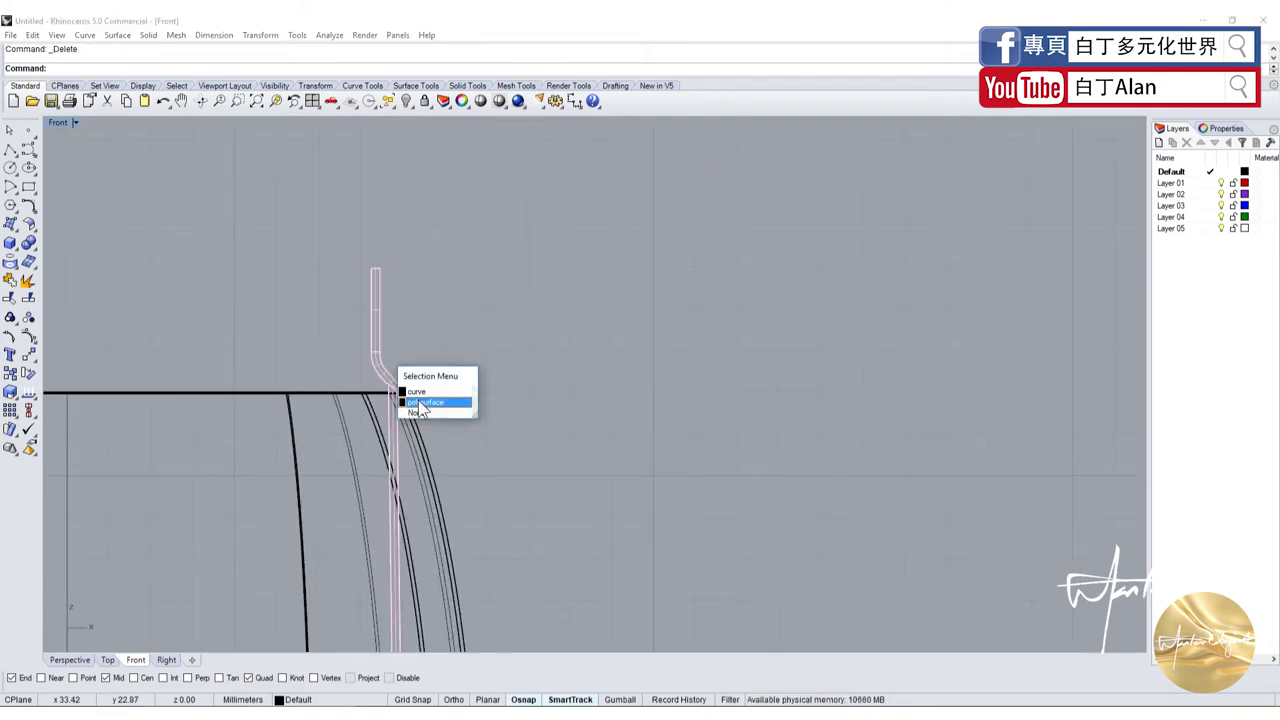
{"action": "scroll", "coordinate": [406, 297], "scroll_direction": "down", "scroll_amount": 2}
{"action": "scroll", "coordinate": [331, 481], "scroll_direction": "up", "scroll_amount": 3}
{"action": "scroll", "coordinate": [414, 391], "scroll_direction": "down", "scroll_amount": 2}
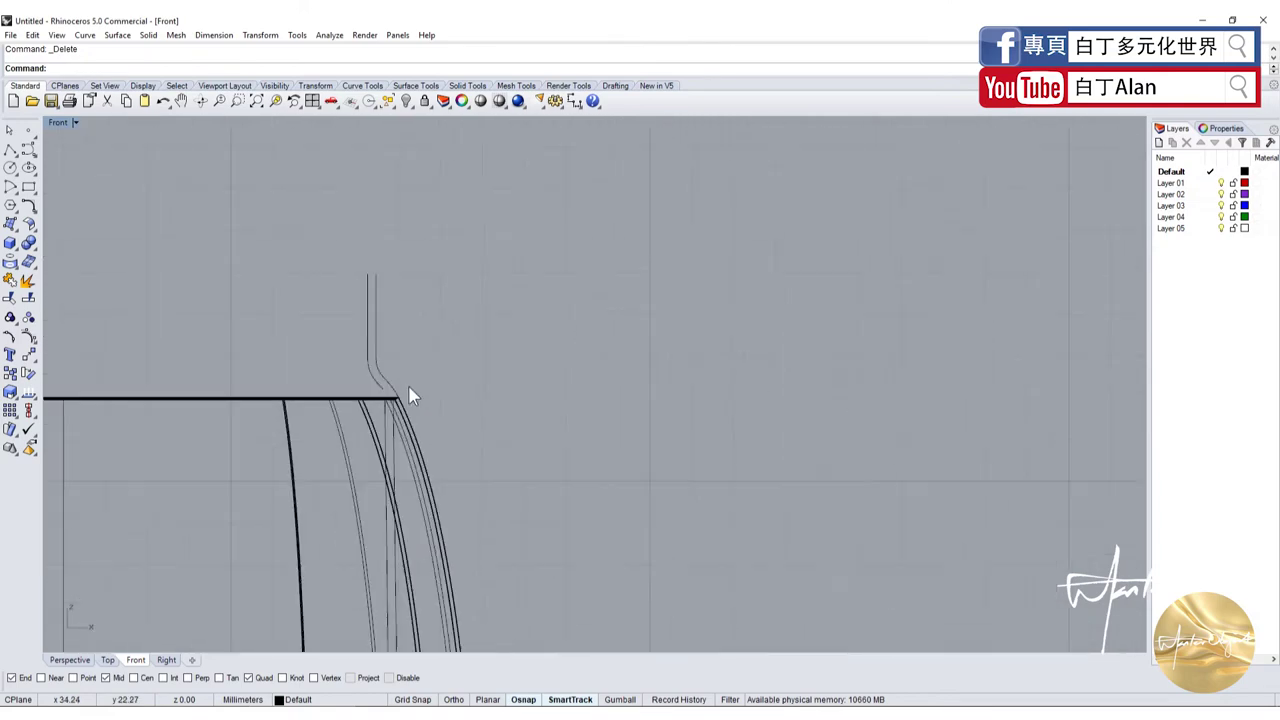
{"action": "left_click", "coordinate": [9, 148]}
{"action": "scroll", "coordinate": [339, 263], "scroll_direction": "up", "scroll_amount": 2}
{"action": "left_click", "coordinate": [395, 248]}
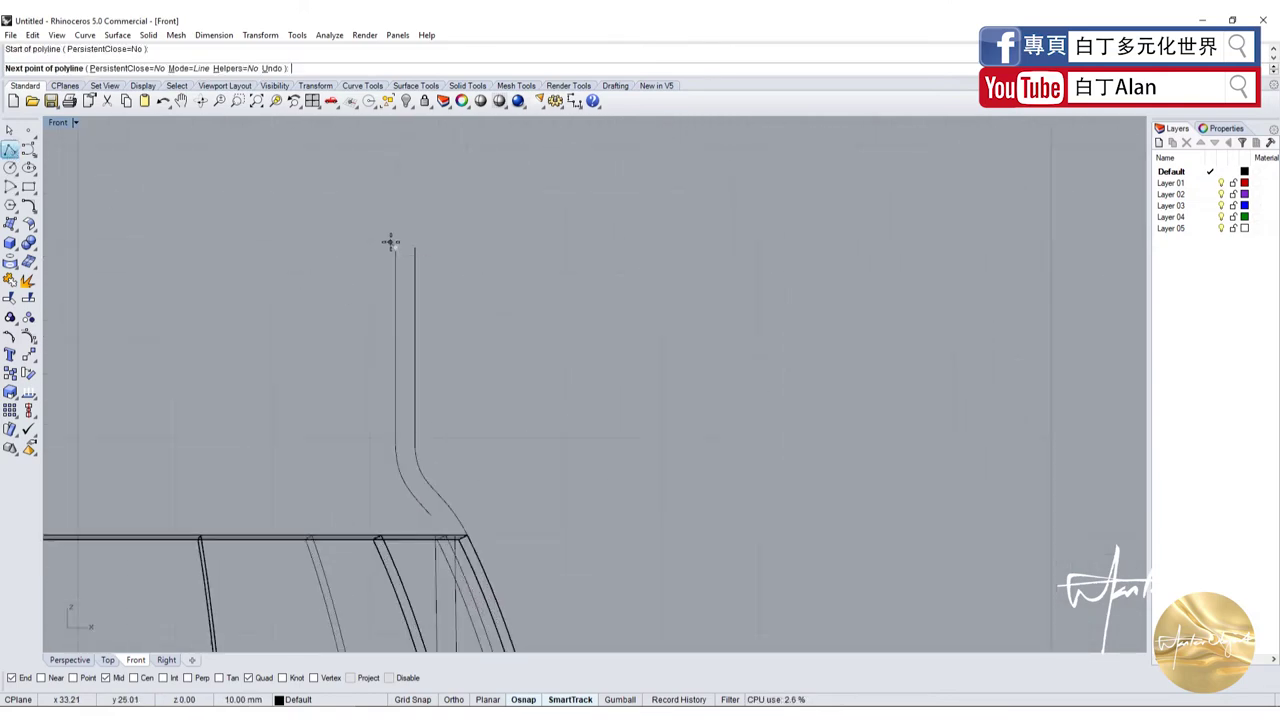
{"action": "left_click", "coordinate": [415, 248]}
{"action": "key", "text": "Return"}
Join the neck curves around the bend into one curve
{"action": "left_click_drag", "start_coordinate": [329, 254], "coordinate": [331, 256]}
{"action": "scroll", "coordinate": [331, 256], "scroll_direction": "down", "scroll_amount": 3}
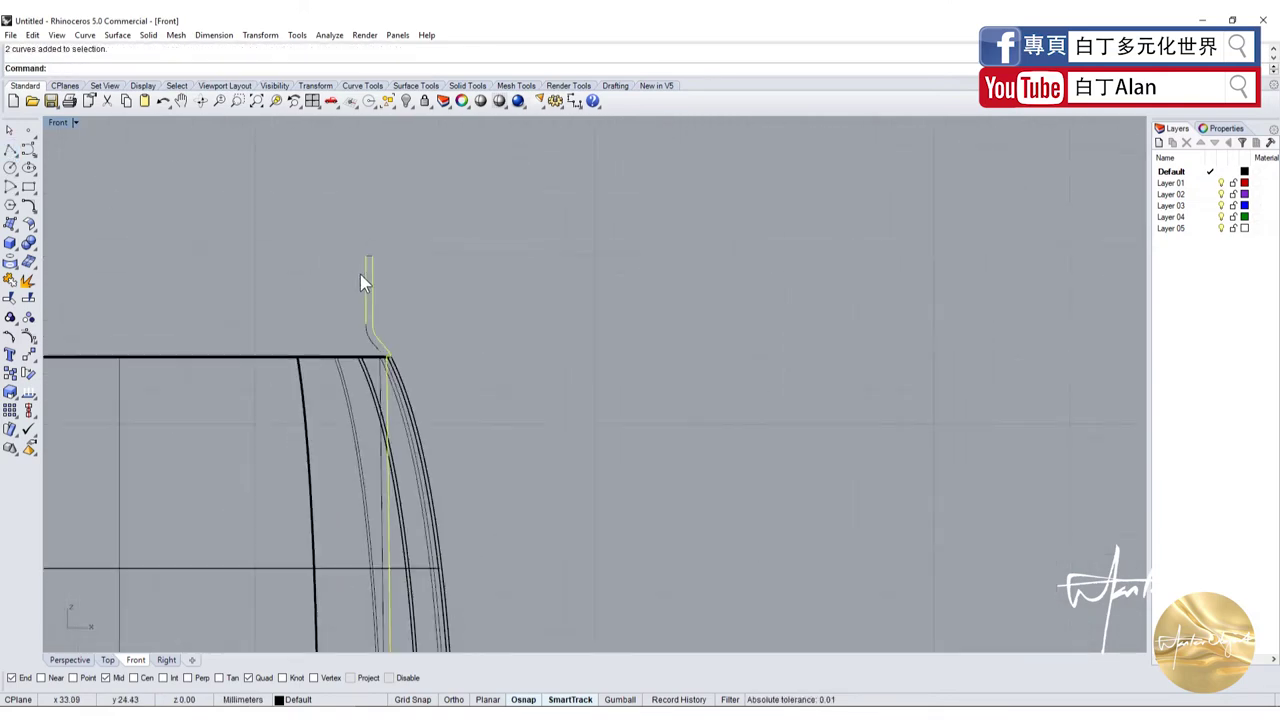
{"action": "scroll", "coordinate": [355, 295], "scroll_direction": "up", "scroll_amount": 3}
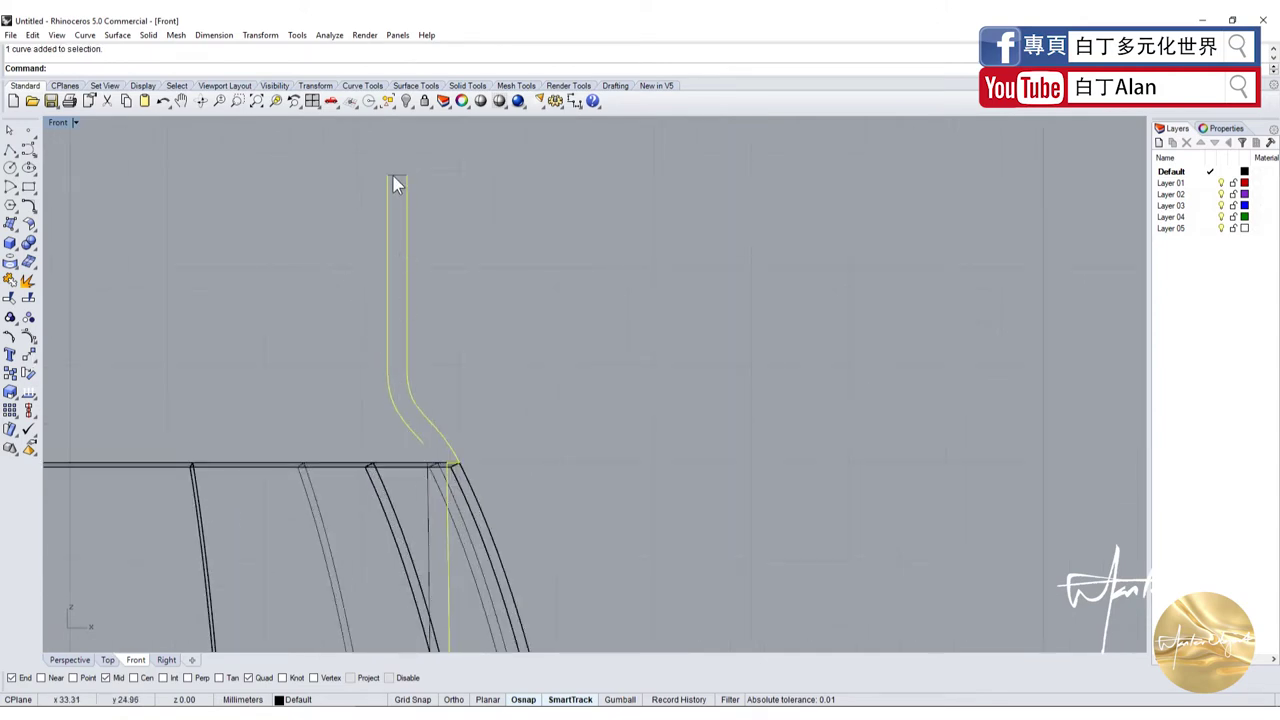
{"action": "scroll", "coordinate": [416, 475], "scroll_direction": "up", "scroll_amount": 2}
{"action": "scroll", "coordinate": [400, 480], "scroll_direction": "down", "scroll_amount": 3}
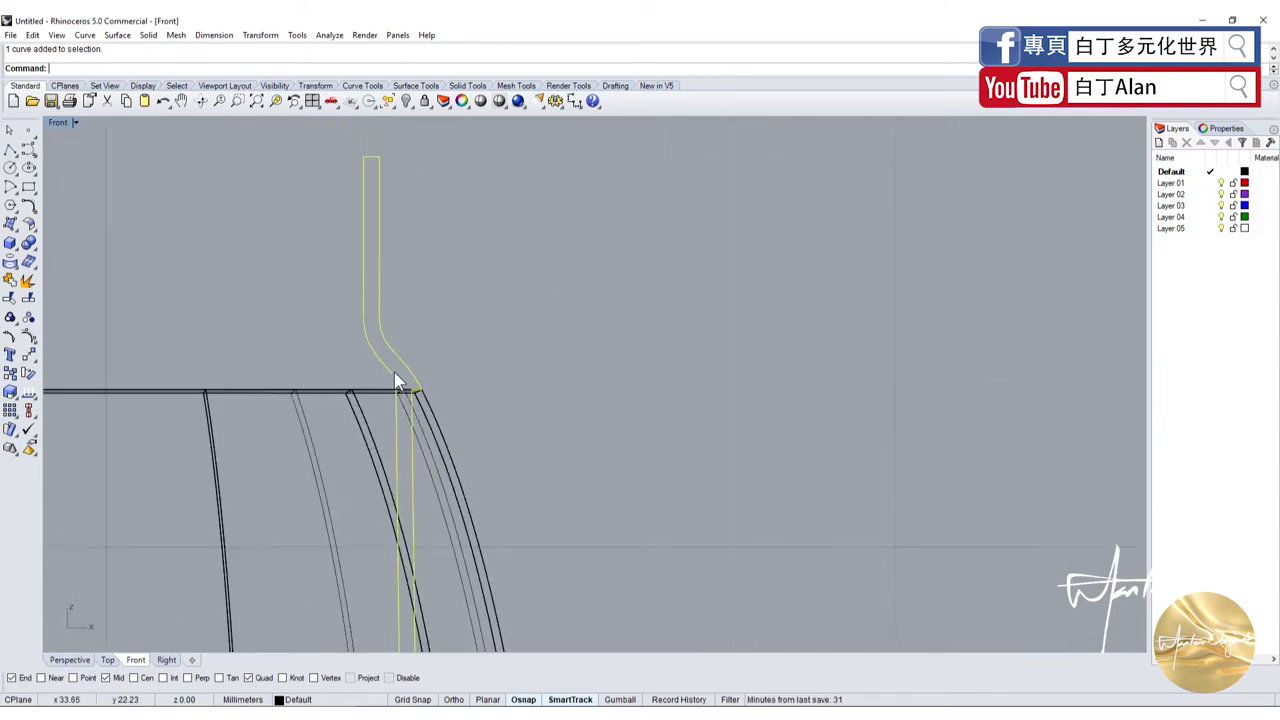
{"action": "scroll", "coordinate": [391, 555], "scroll_direction": "up", "scroll_amount": 4}
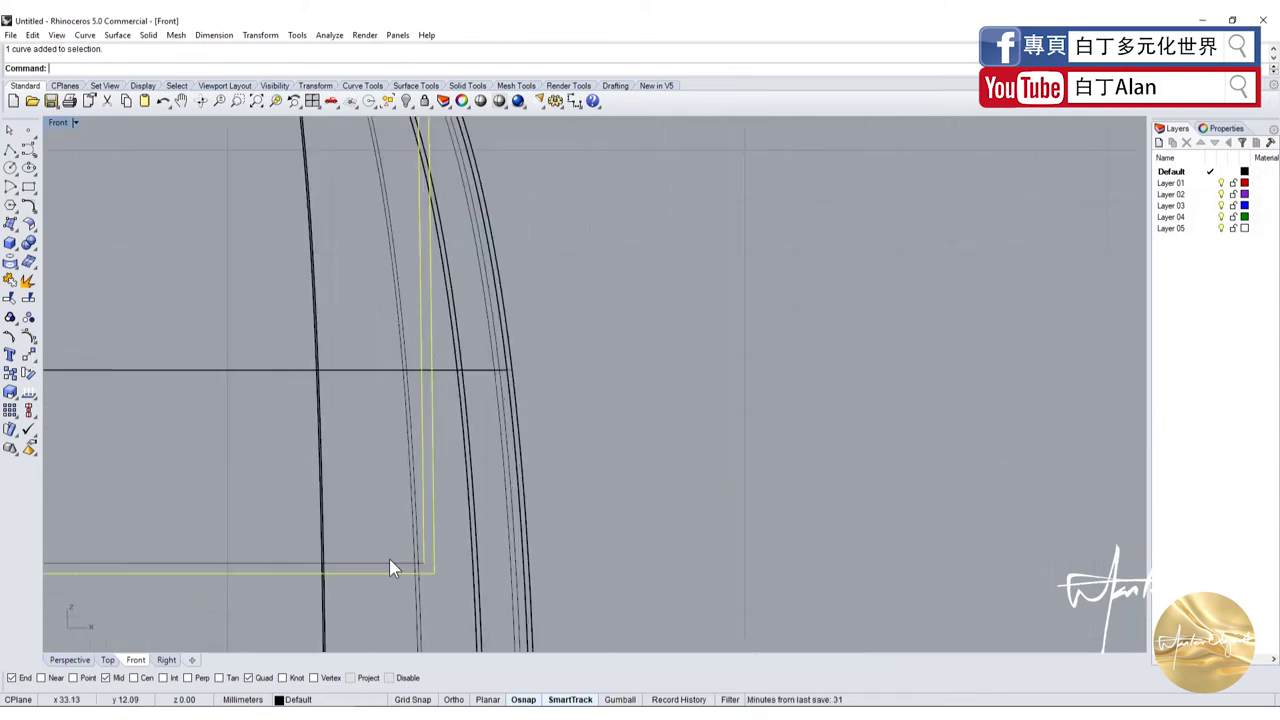
{"action": "left_click", "coordinate": [8, 283]}
{"action": "scroll", "coordinate": [246, 503], "scroll_direction": "down", "scroll_amount": 3}
{"action": "scroll", "coordinate": [354, 425], "scroll_direction": "up", "scroll_amount": 4}
{"action": "scroll", "coordinate": [354, 425], "scroll_direction": "up", "scroll_amount": 3}
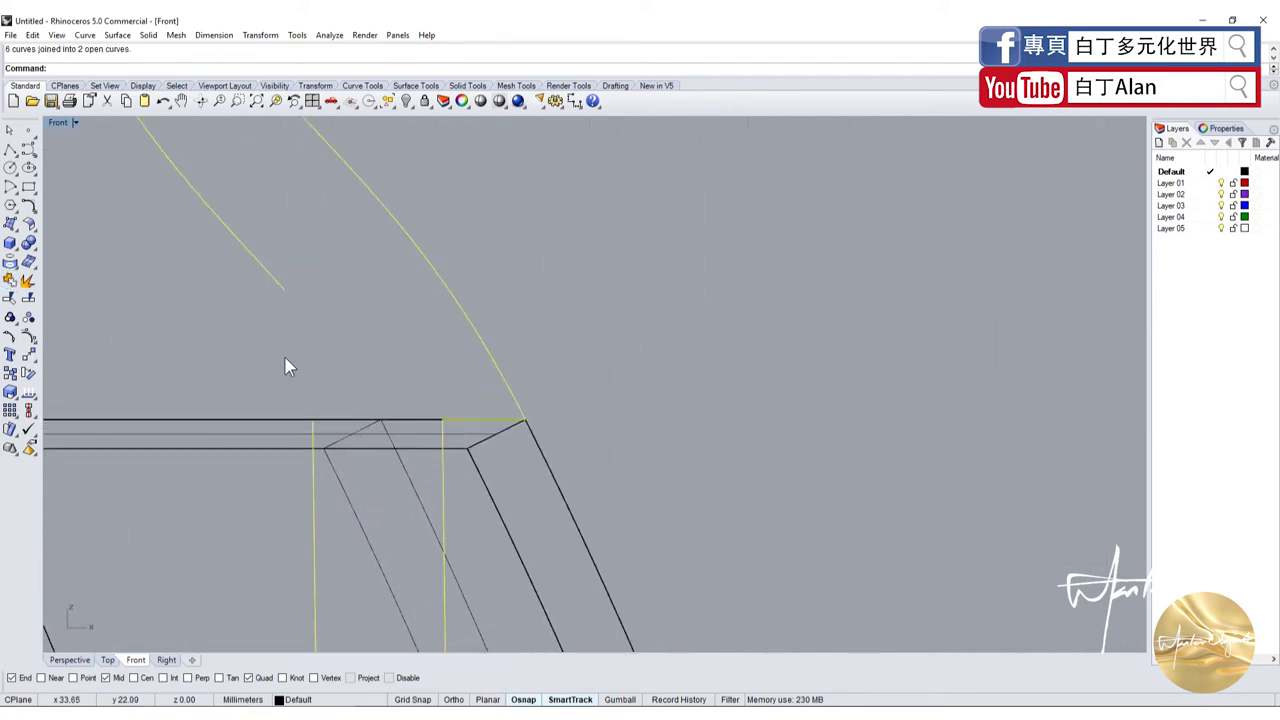
Blend the upper curve into the vertical line with a blend curve
{"action": "left_click", "coordinate": [28, 206]}
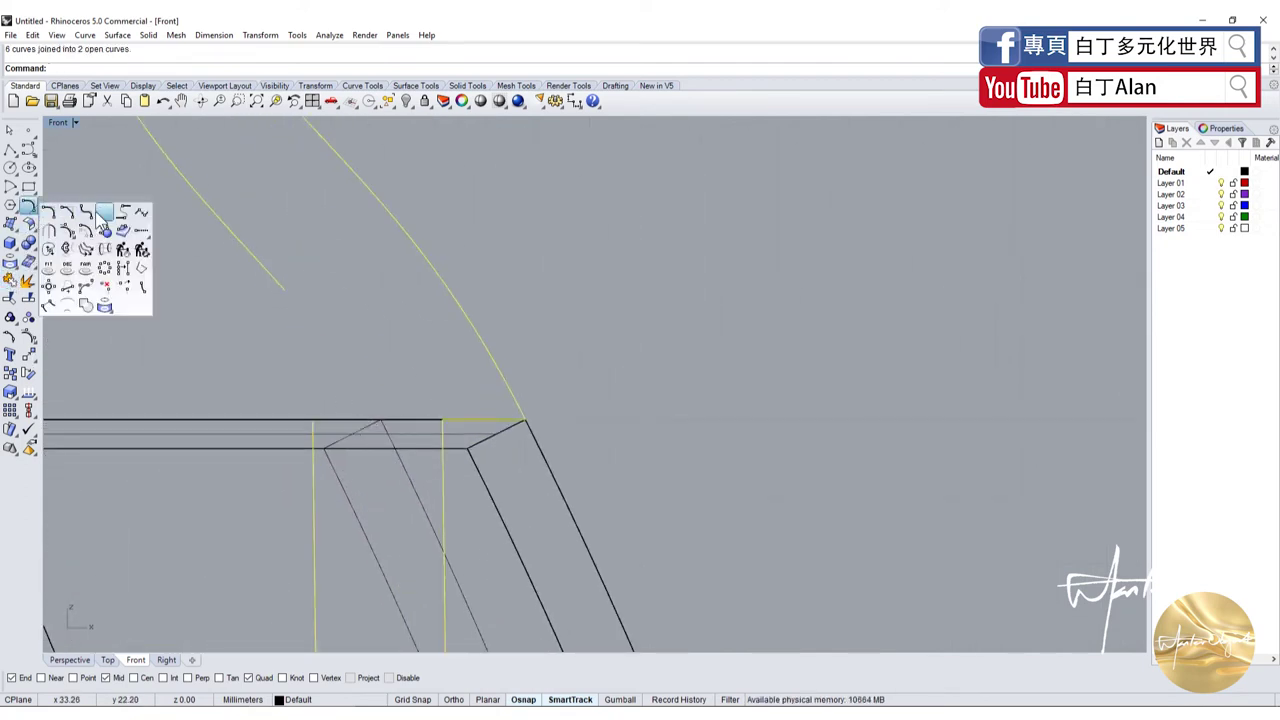
{"action": "left_click", "coordinate": [66, 213]}
{"action": "left_click", "coordinate": [318, 497]}
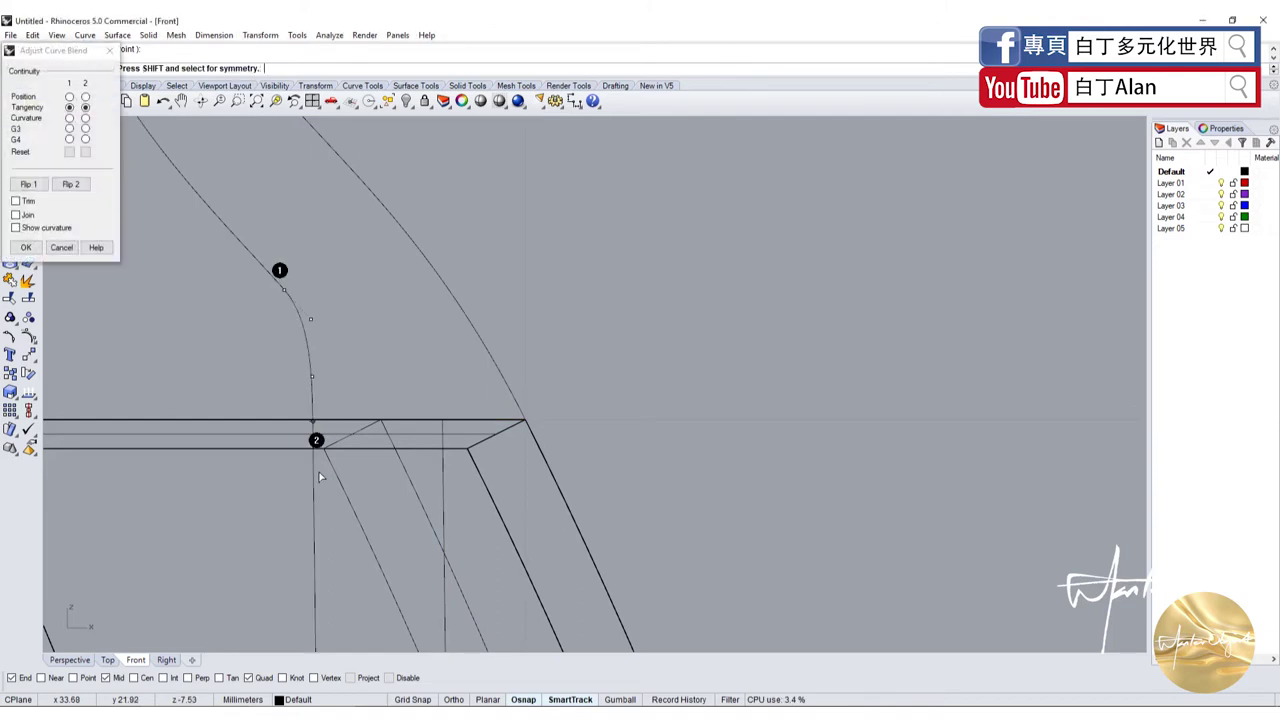
{"action": "key", "text": "Return"}
Join the blend curve with the upper curve into one open profile
{"action": "left_click", "coordinate": [303, 340]}
{"action": "left_click", "coordinate": [250, 255]}
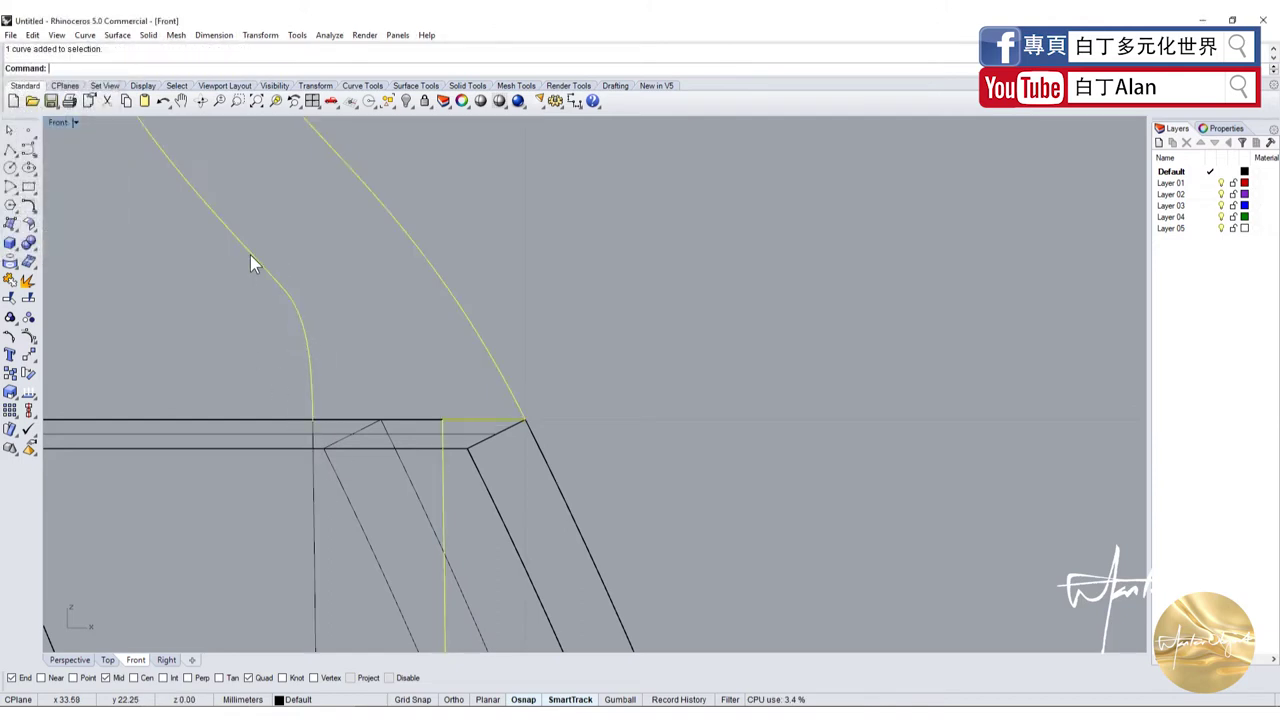
{"action": "scroll", "coordinate": [250, 255], "scroll_direction": "down", "scroll_amount": 3}
{"action": "scroll", "coordinate": [285, 400], "scroll_direction": "down", "scroll_amount": 2}
{"action": "scroll", "coordinate": [290, 339], "scroll_direction": "down", "scroll_amount": 2}
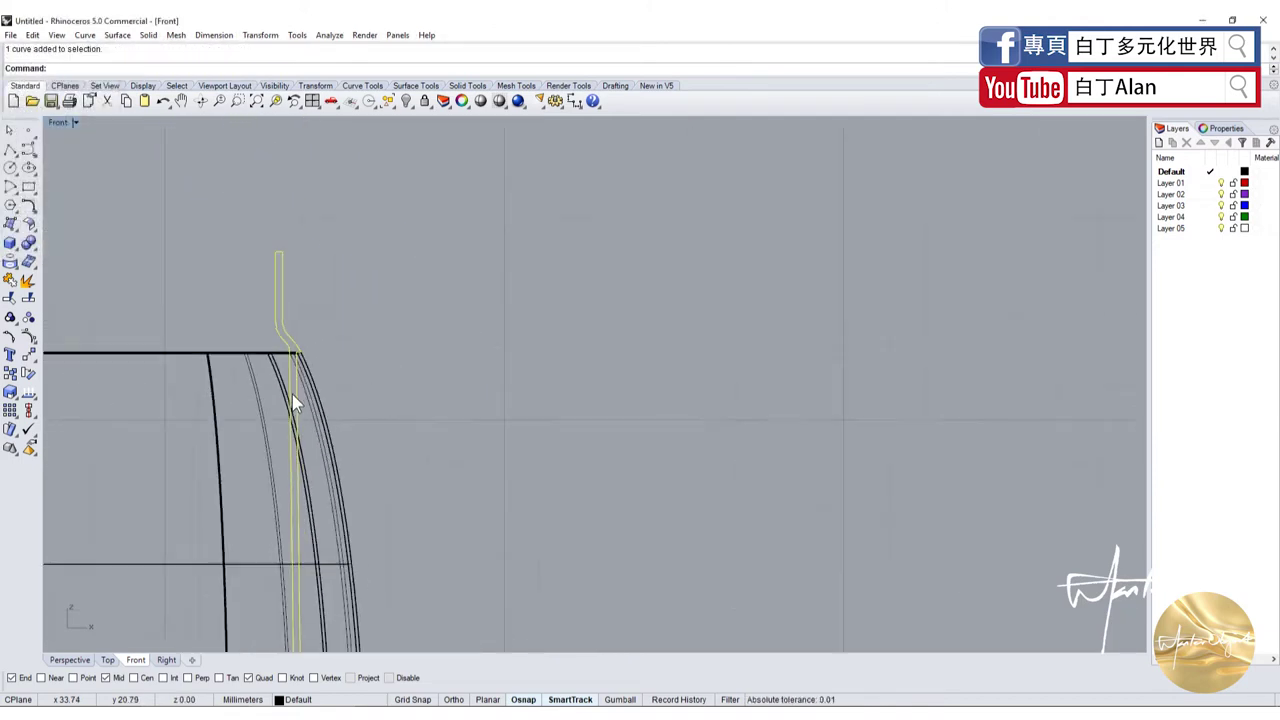
{"action": "scroll", "coordinate": [292, 394], "scroll_direction": "down", "scroll_amount": 2}
{"action": "left_click", "coordinate": [10, 280]}
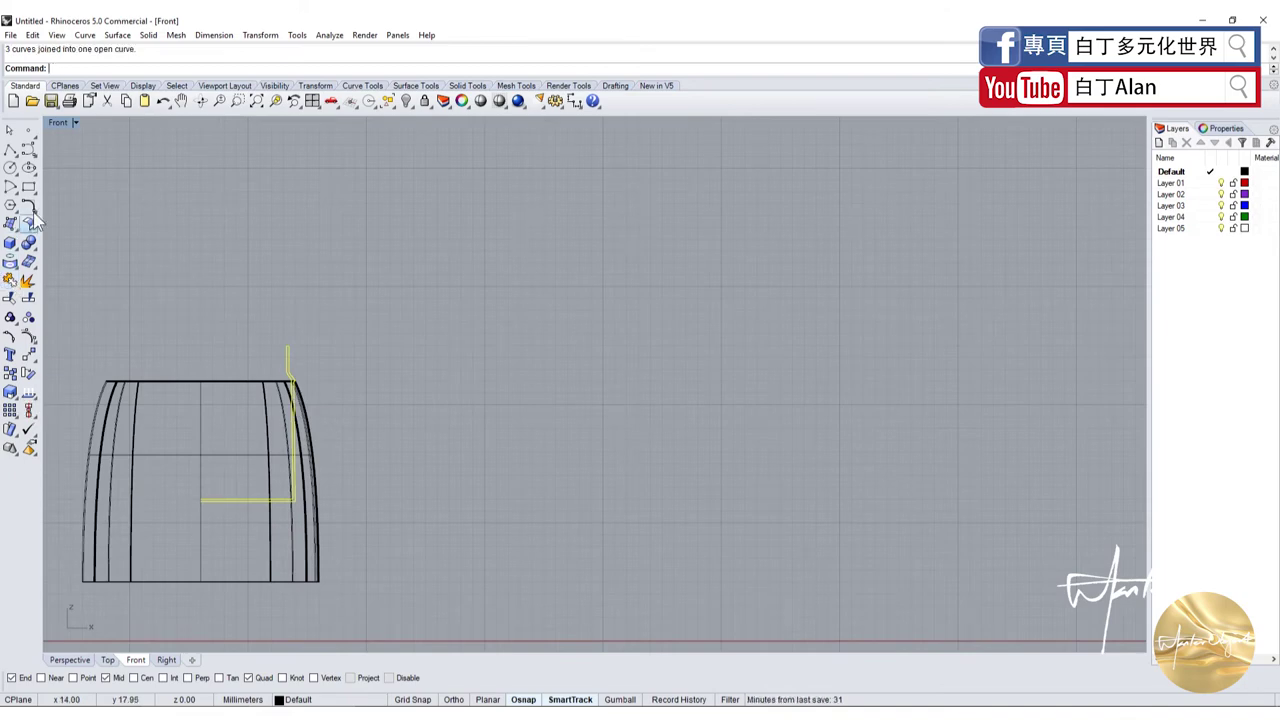
Restore the four-viewport layout and orbit the Perspective view down onto the body
{"action": "double_click", "coordinate": [58, 123]}
{"action": "scroll", "coordinate": [759, 259], "scroll_direction": "down", "scroll_amount": 2}
{"action": "right_click_drag", "start_coordinate": [759, 259], "coordinate": [763, 302]}
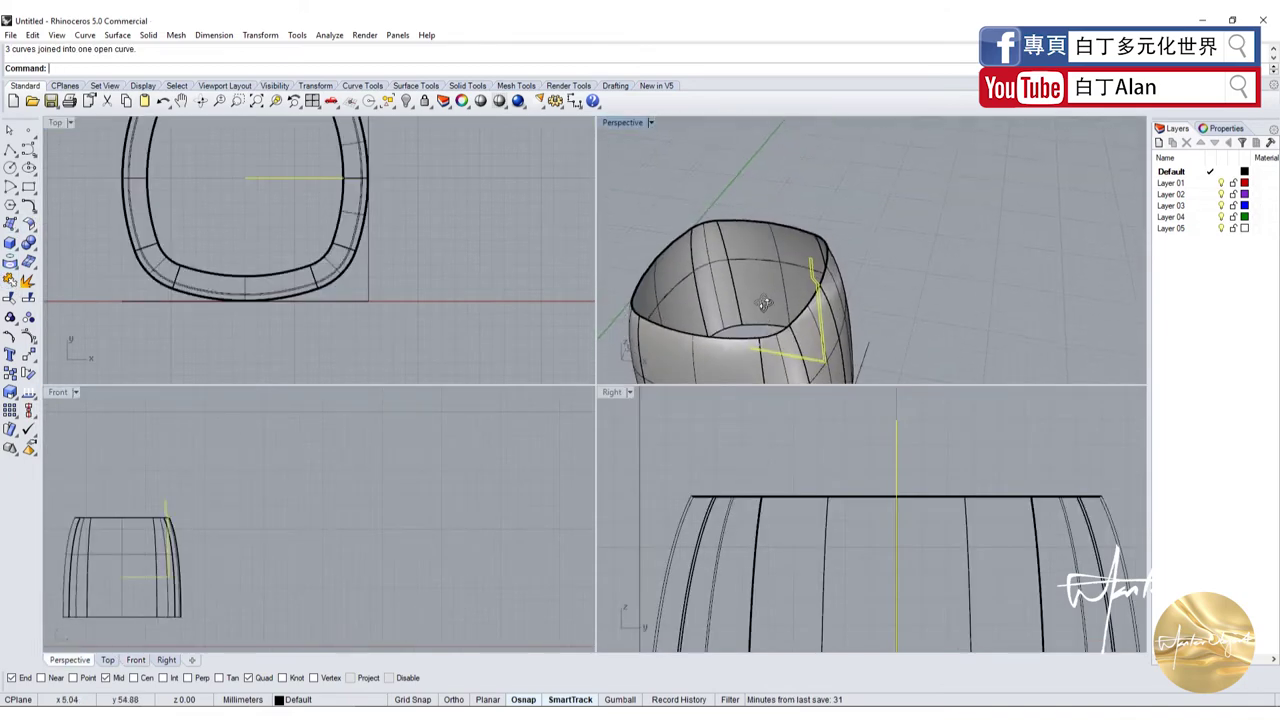
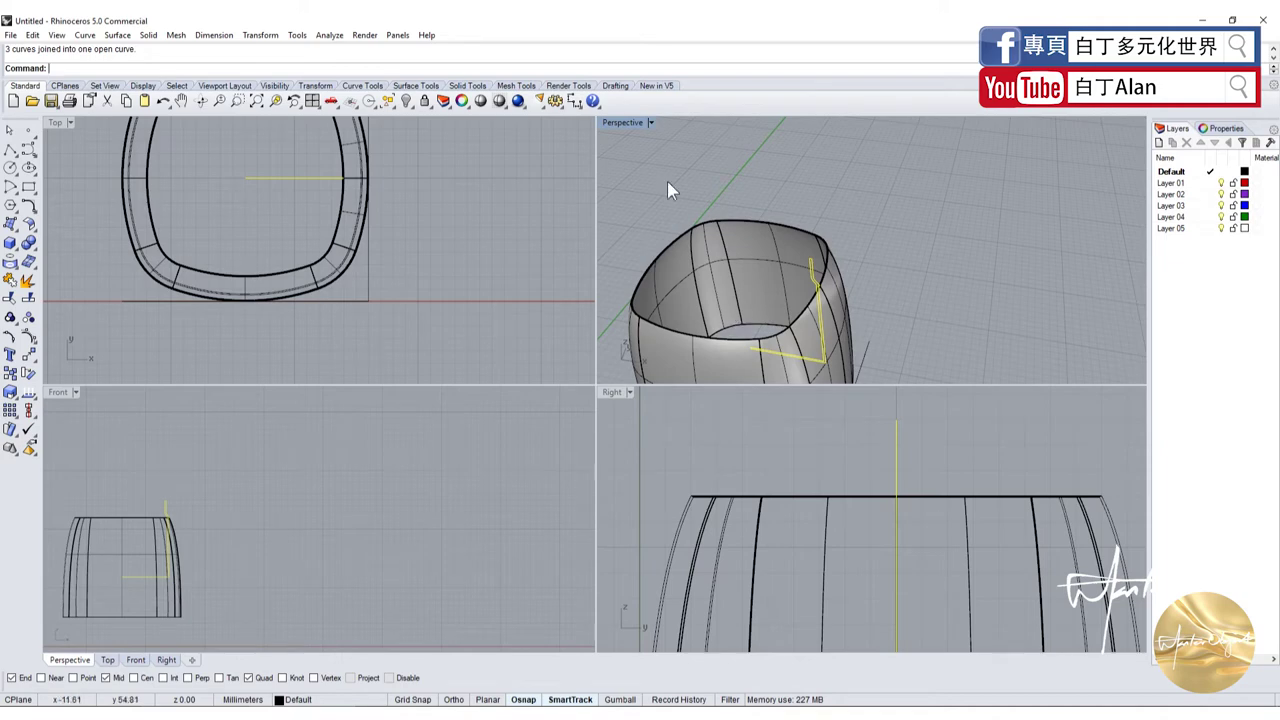
Explode the jug's side profile curve into 11 segments, inspecting it in a maximized Perspective view
{"action": "scroll", "coordinate": [645, 145], "scroll_direction": "down", "scroll_amount": 2}
{"action": "double_click", "coordinate": [622, 122]}
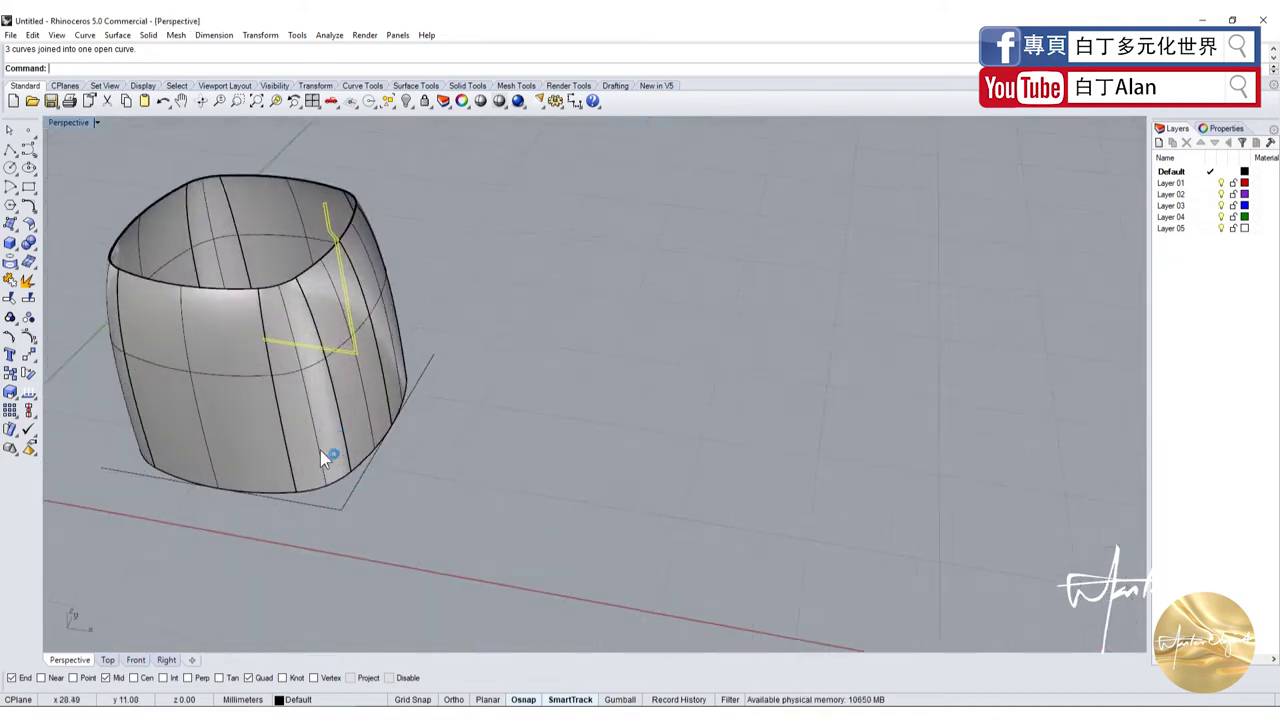
{"action": "mouse_move", "coordinate": [418, 528]}
{"action": "right_mouse_down"}
{"action": "mouse_move", "coordinate": [437, 523]}
{"action": "mouse_move", "coordinate": [297, 514]}
{"action": "right_mouse_up"}
{"action": "scroll", "coordinate": [326, 500], "scroll_direction": "up", "scroll_amount": 2}
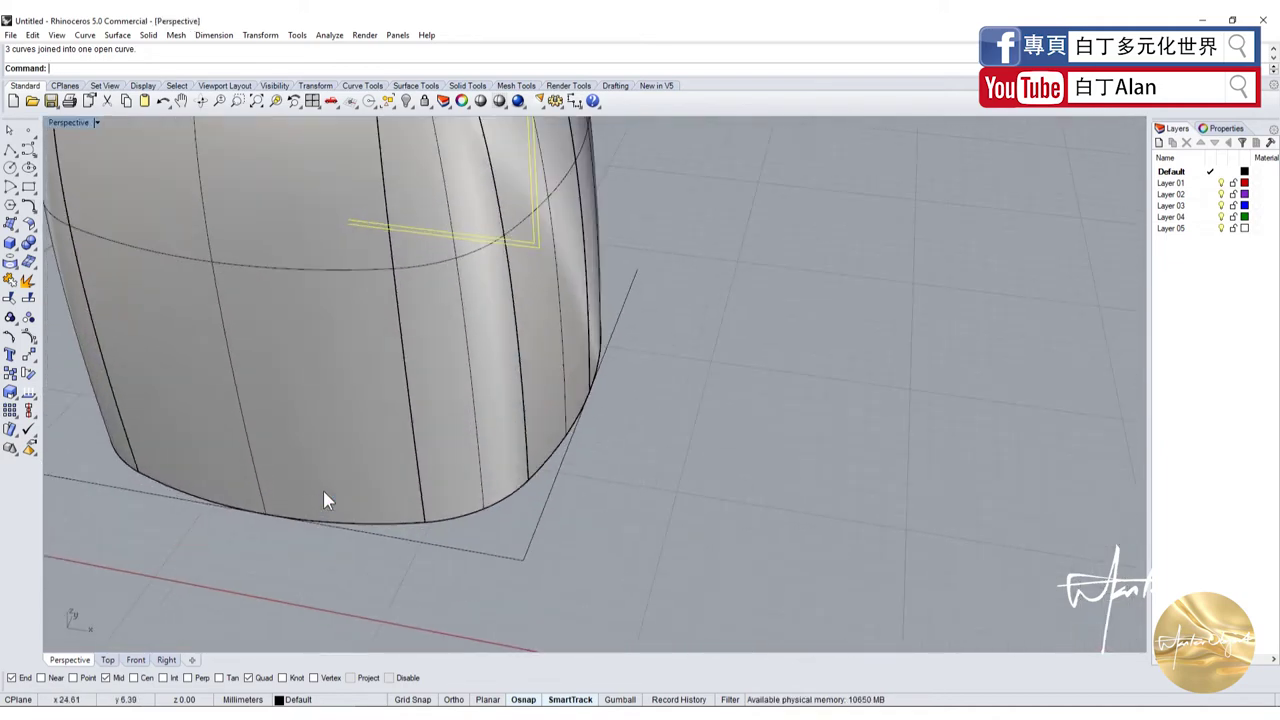
{"action": "scroll", "coordinate": [323, 490], "scroll_direction": "down", "scroll_amount": 4}
{"action": "scroll", "coordinate": [474, 330], "scroll_direction": "up", "scroll_amount": 3}
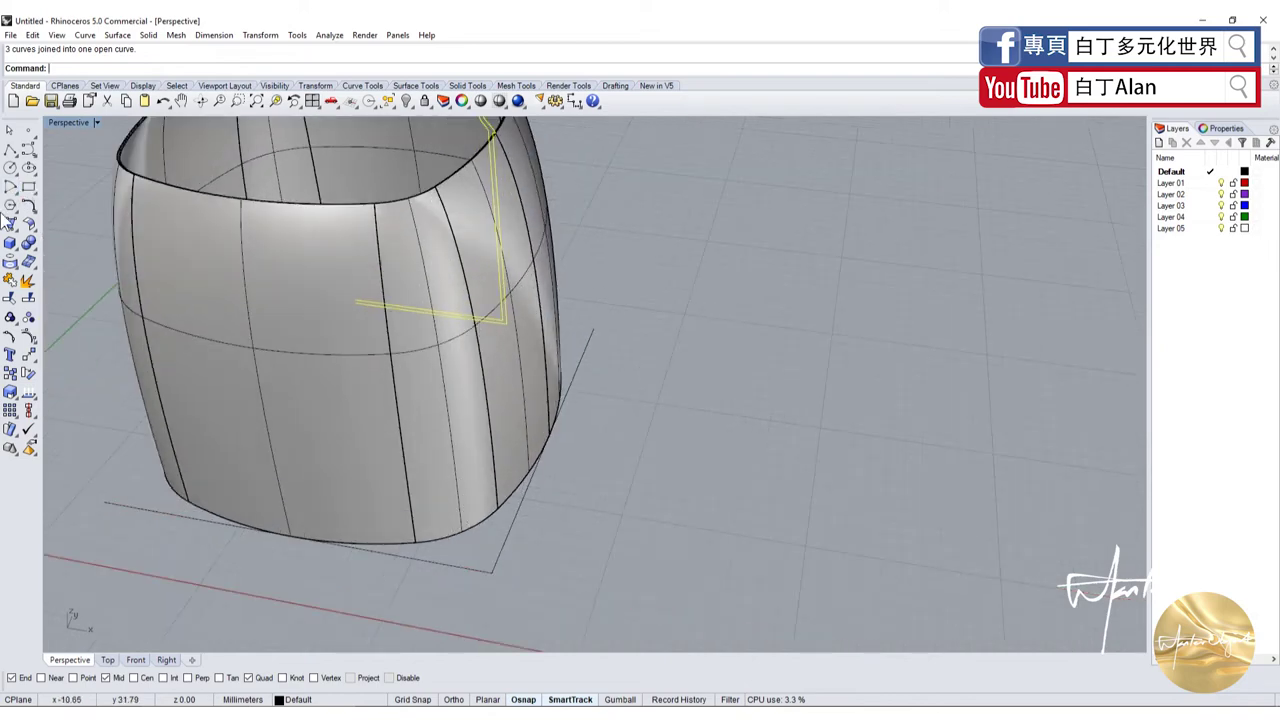
{"action": "left_click", "coordinate": [28, 281]}
{"action": "scroll", "coordinate": [371, 357], "scroll_direction": "down", "scroll_amount": 3}
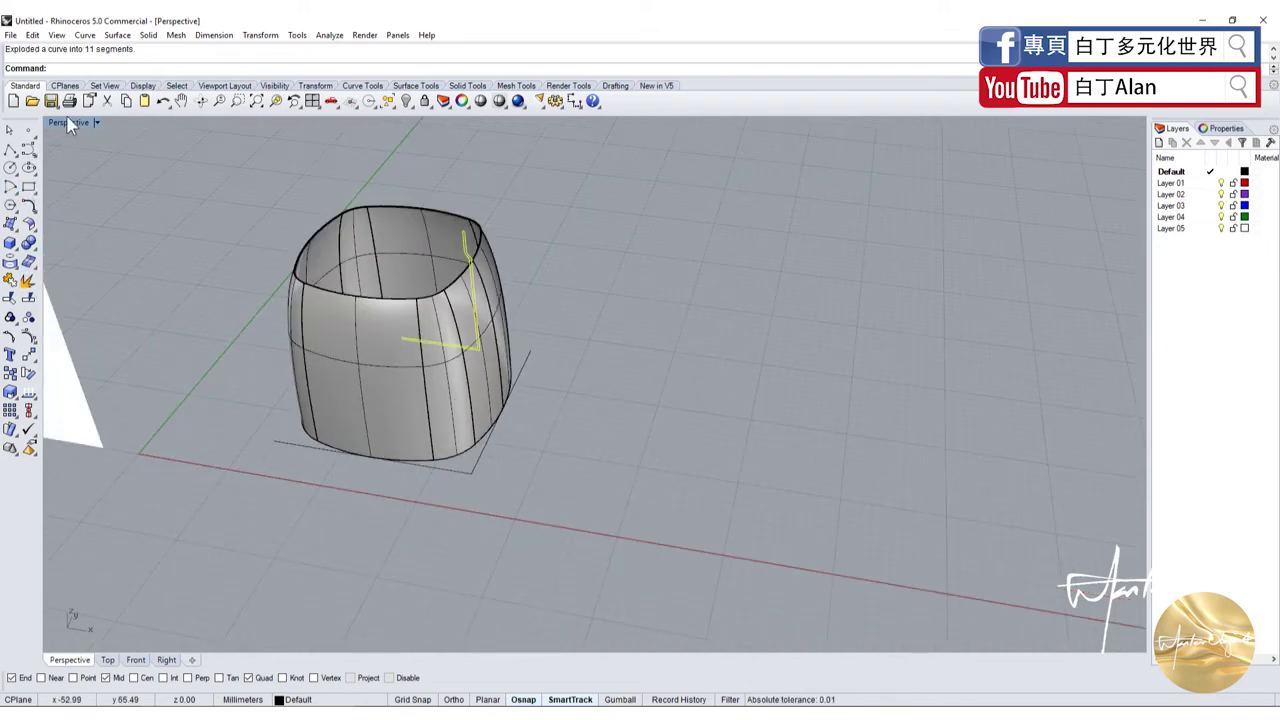
{"action": "double_click", "coordinate": [69, 123]}
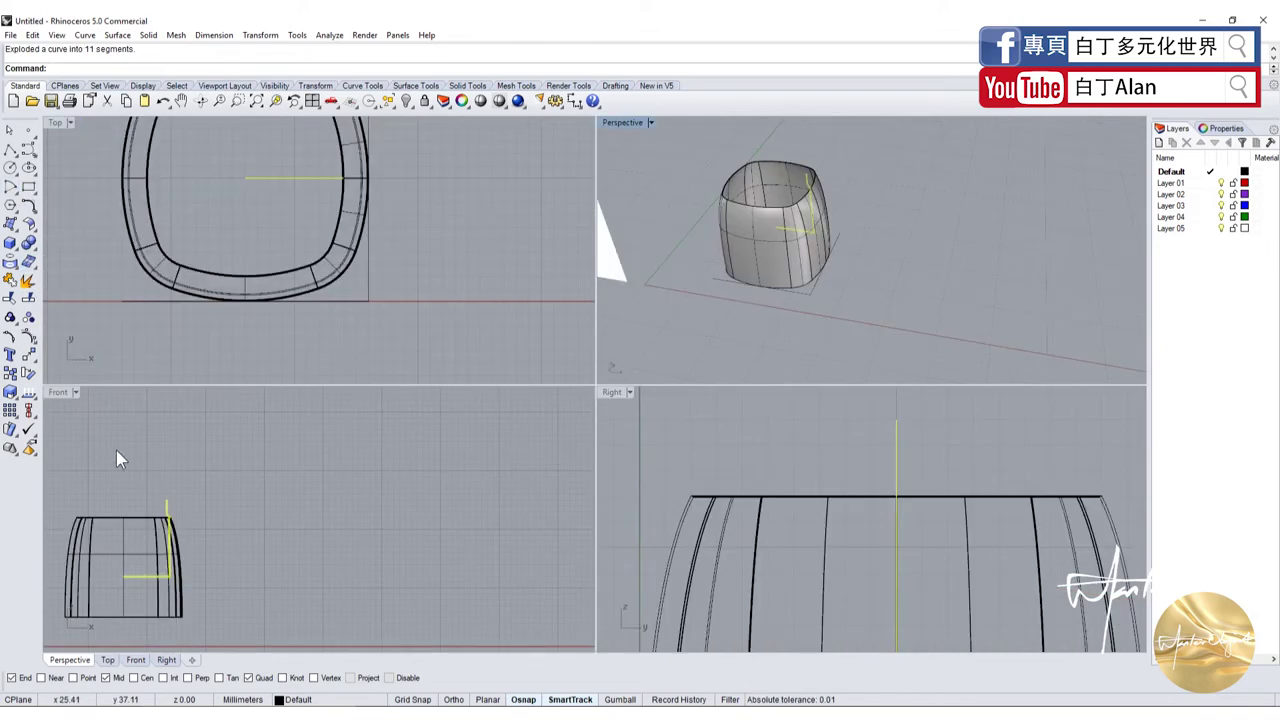
Delete the short horizontal line left from the exploded profile in the Front view
{"action": "scroll", "coordinate": [135, 585], "scroll_direction": "up", "scroll_amount": 3}
{"action": "scroll", "coordinate": [156, 576], "scroll_direction": "up", "scroll_amount": 2}
{"action": "left_click", "coordinate": [188, 607]}
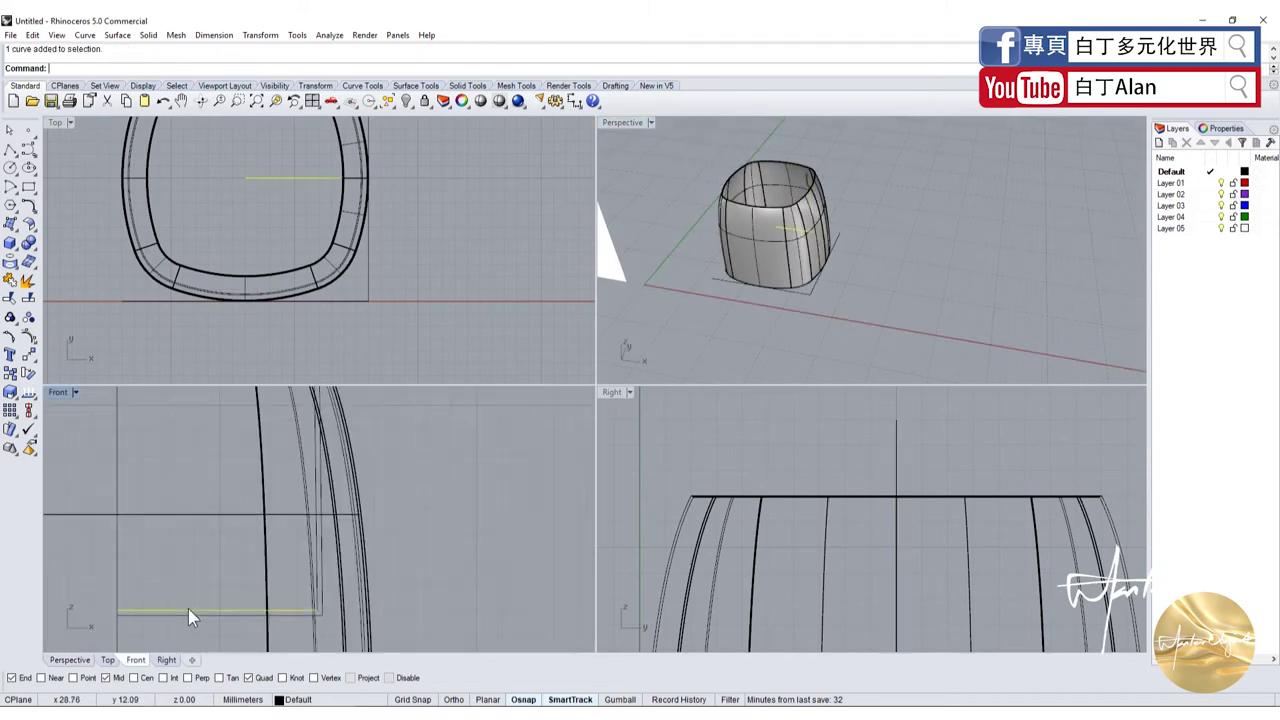
{"action": "key", "text": "Delete"}
{"action": "left_click", "coordinate": [316, 582]}
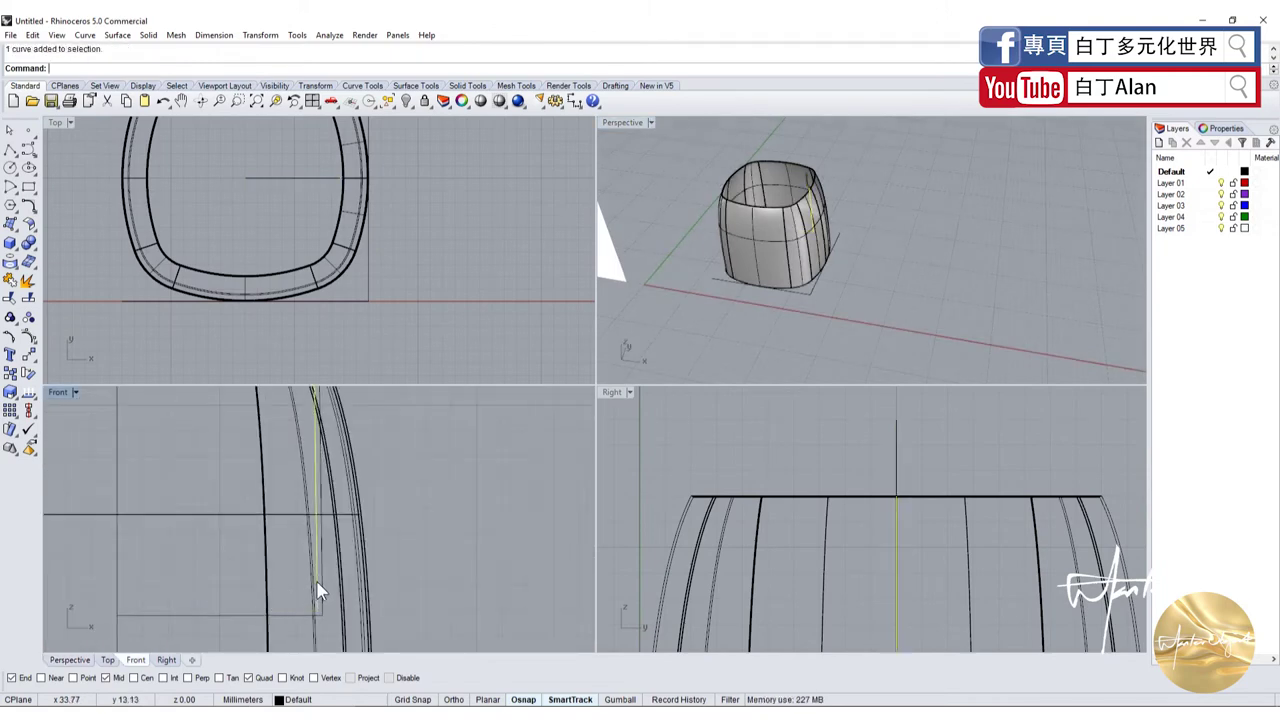
{"action": "right_click_drag", "start_coordinate": [316, 582], "coordinate": [342, 462]}
{"action": "scroll", "coordinate": [325, 447], "scroll_direction": "up", "scroll_amount": 2}
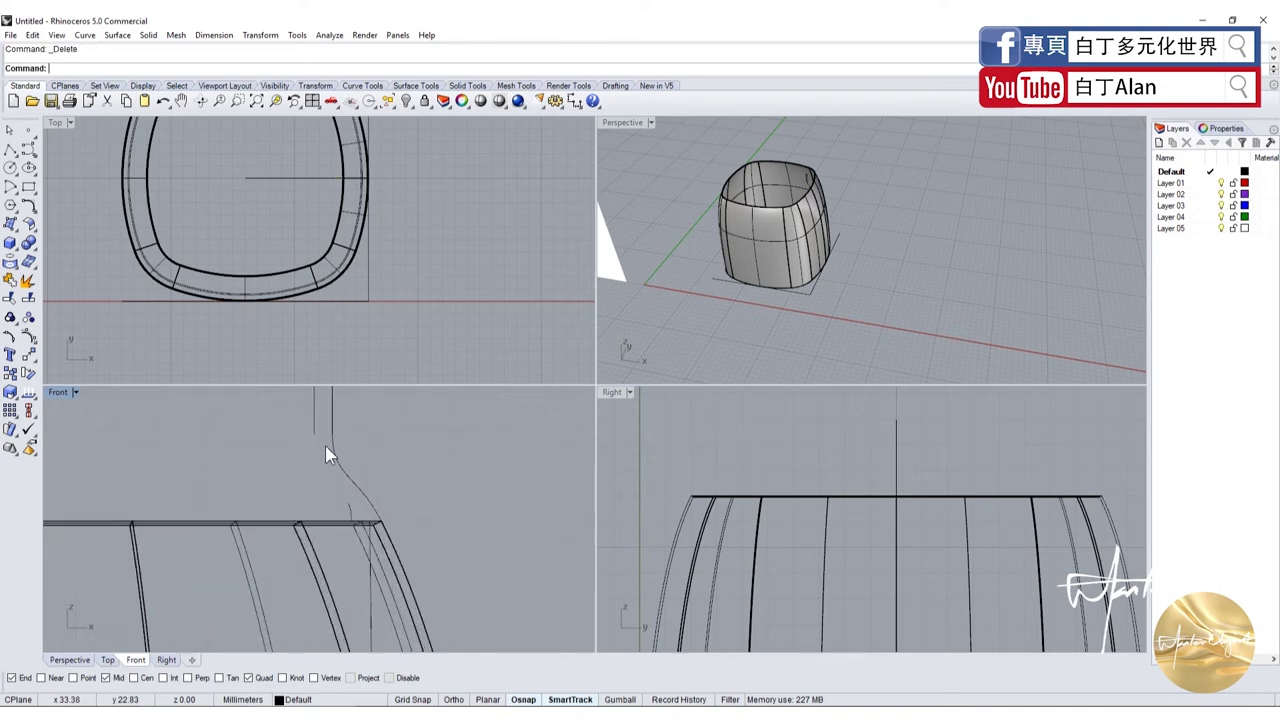
{"action": "scroll", "coordinate": [305, 436], "scroll_direction": "down", "scroll_amount": 2}
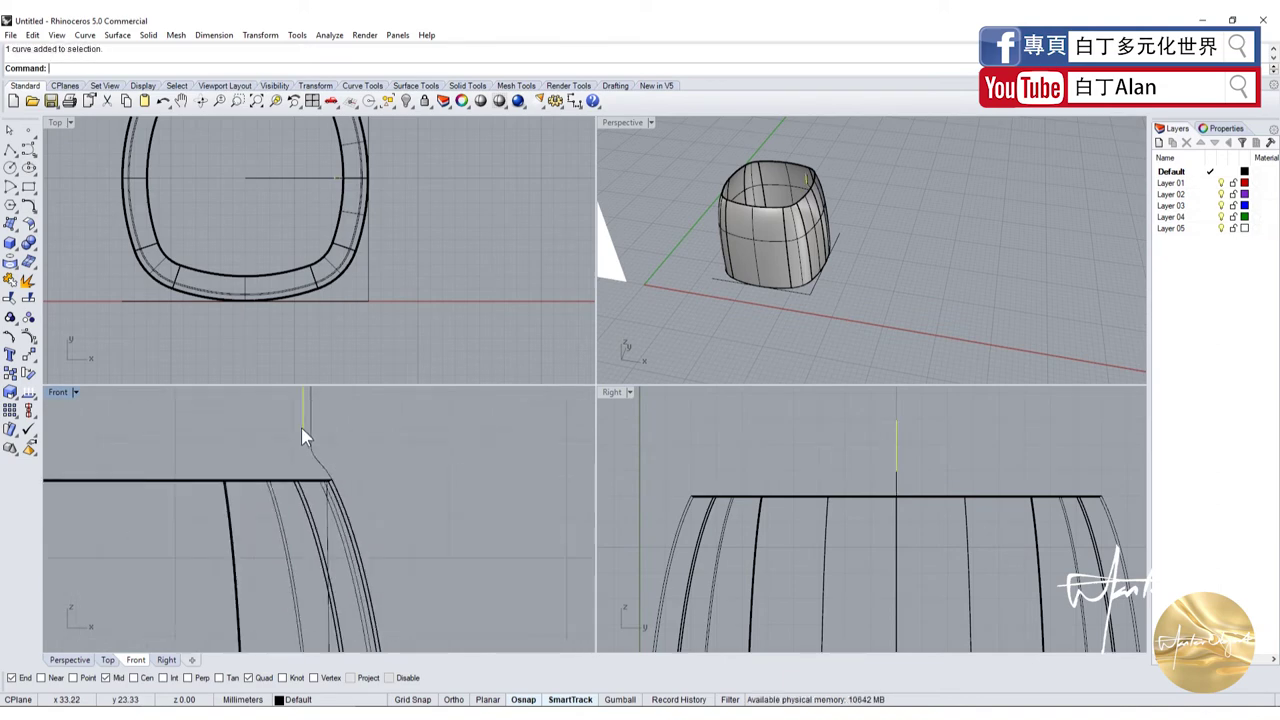
Undo the Explode so the profile is one curve again
{"action": "key", "text": "ctrl+z"}
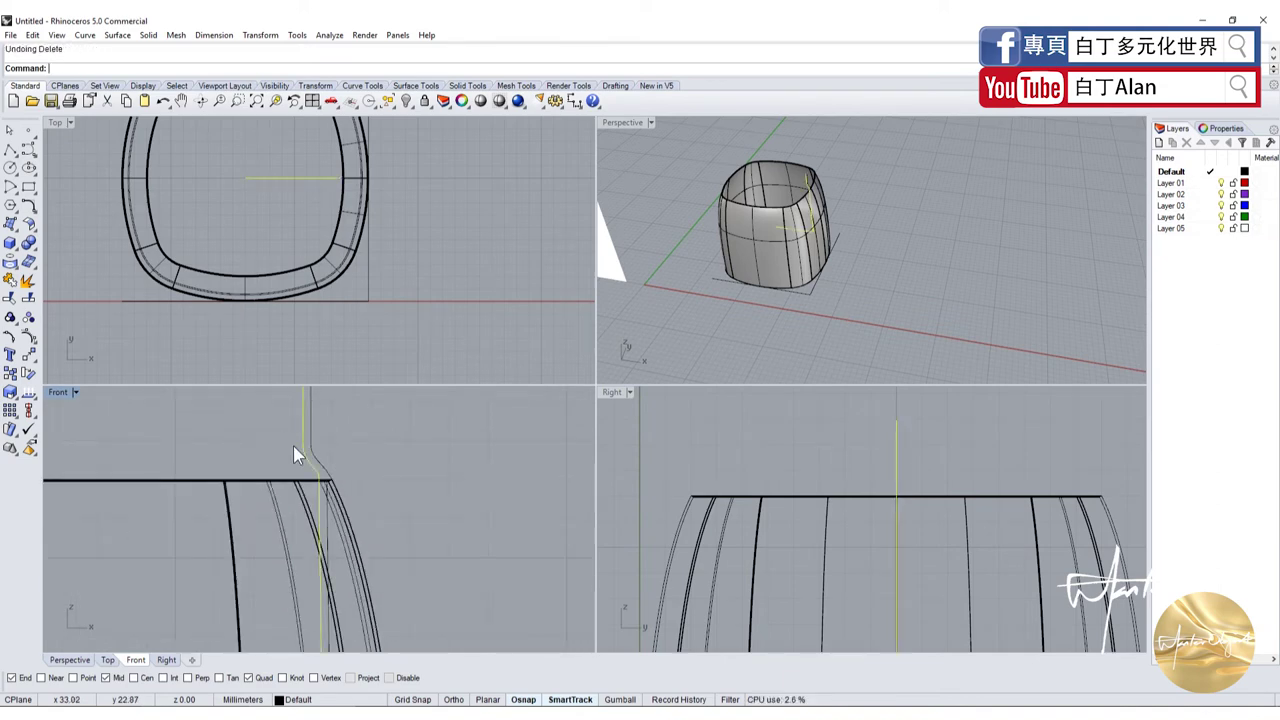
{"action": "left_click", "coordinate": [319, 454]}
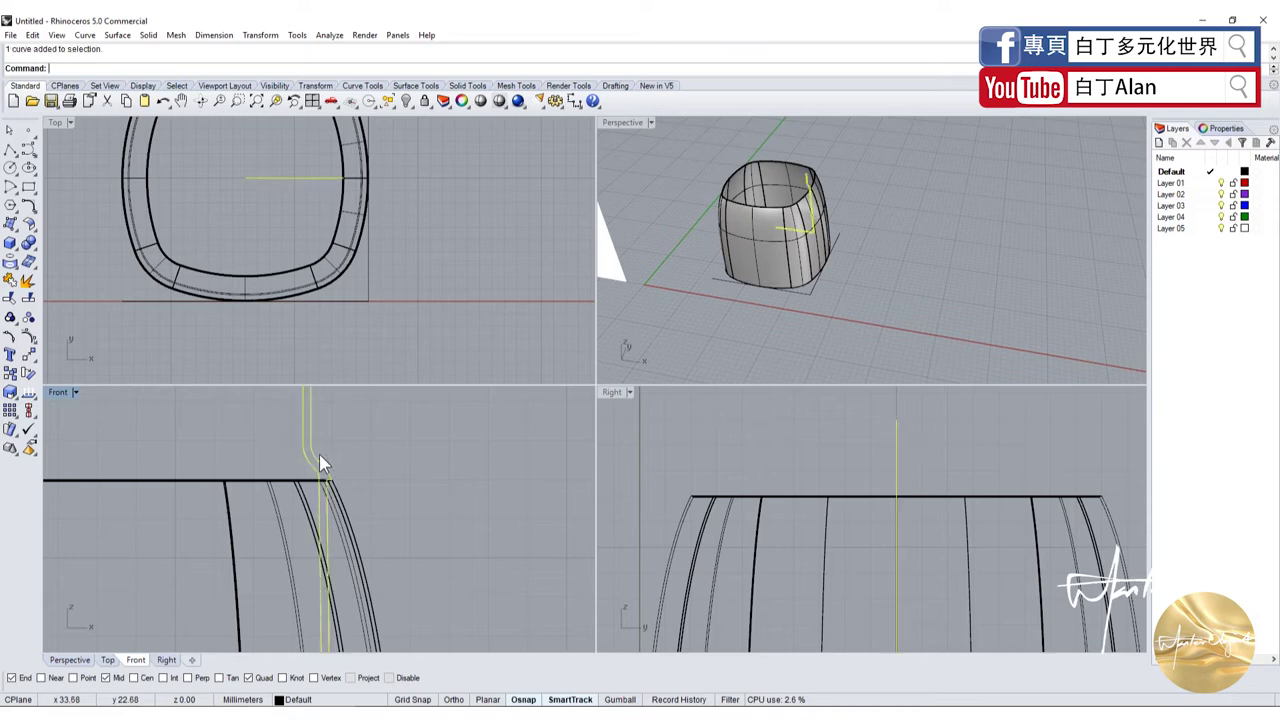
{"action": "scroll", "coordinate": [783, 305], "scroll_direction": "up", "scroll_amount": 2}
{"action": "left_click", "coordinate": [476, 300]}
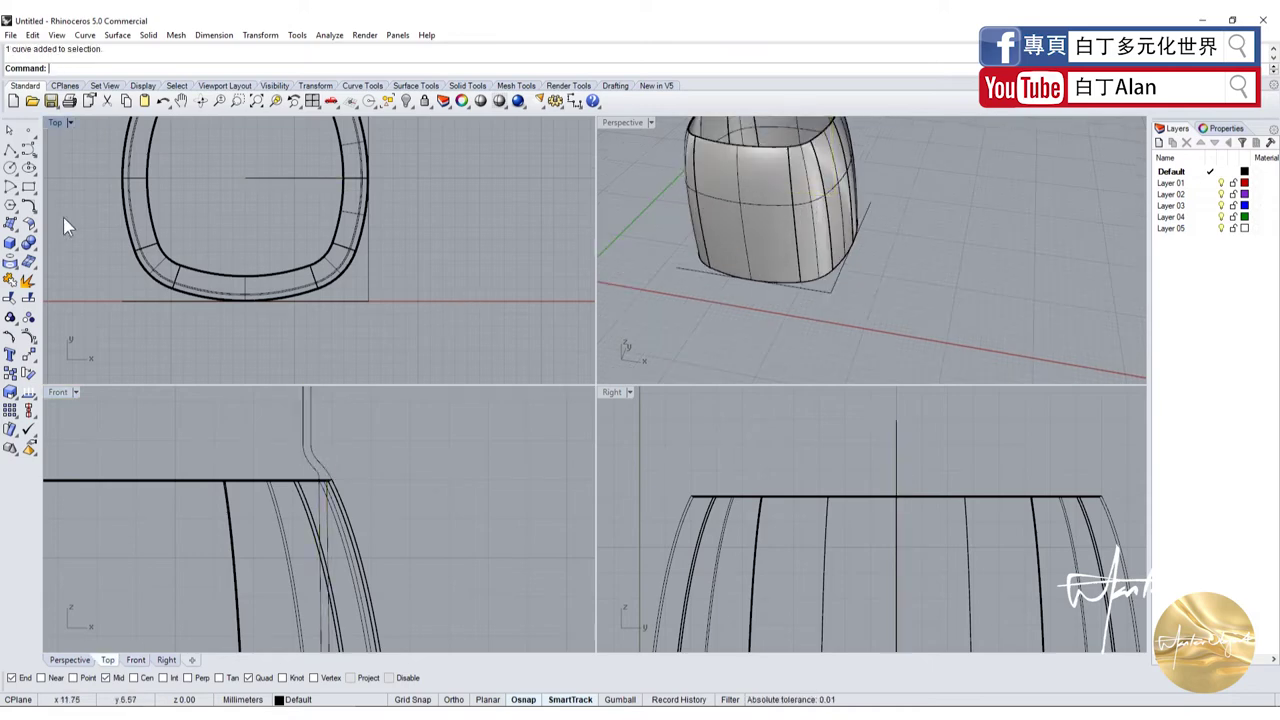
Sweep1 the profile curve along the jug's outer base edge as rail
{"action": "left_click", "coordinate": [15, 232]}
{"action": "left_click", "coordinate": [64, 262]}
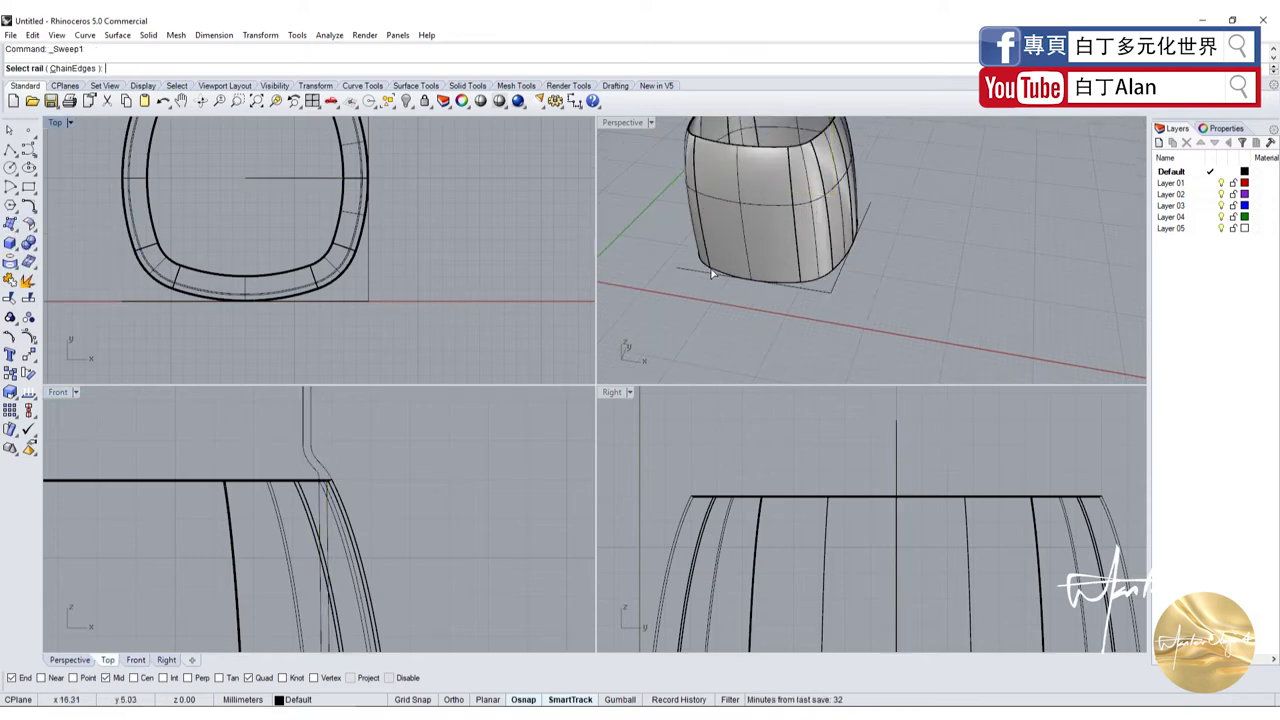
{"action": "left_click", "coordinate": [824, 282]}
{"action": "left_click", "coordinate": [860, 311]}
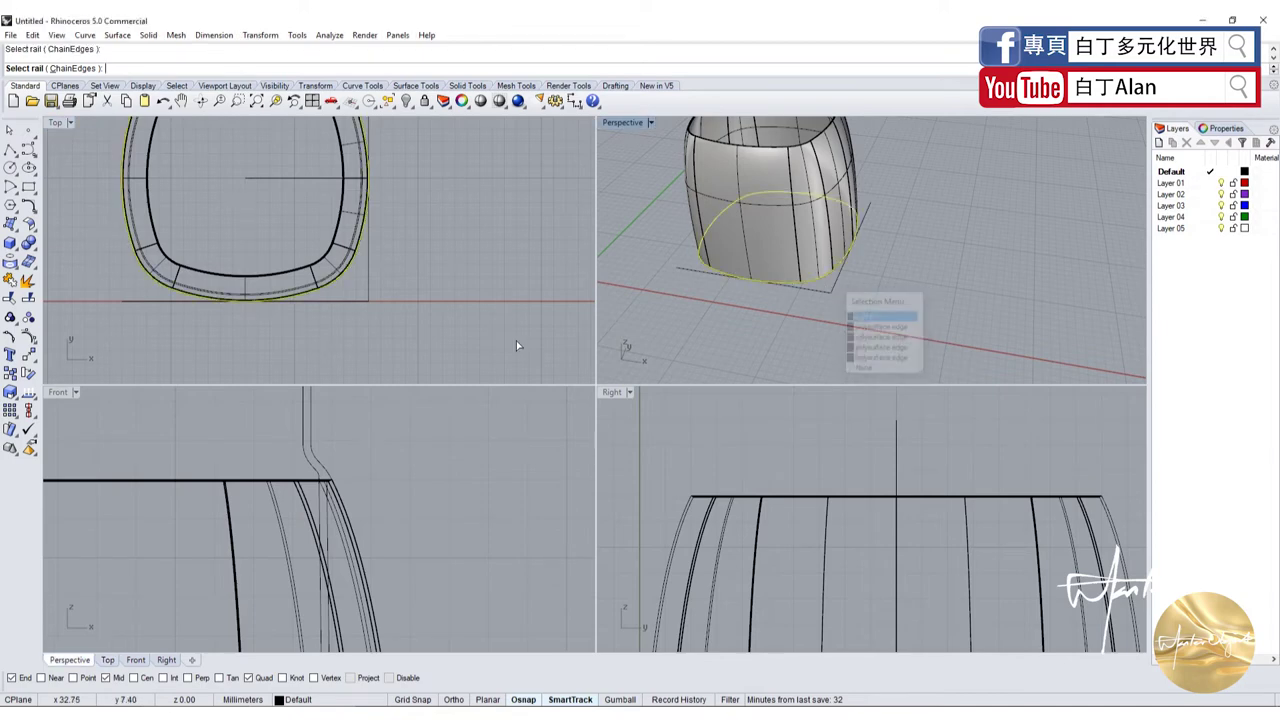
{"action": "left_click", "coordinate": [297, 426]}
{"action": "key", "text": "Return"}
{"action": "key", "text": "Return"}
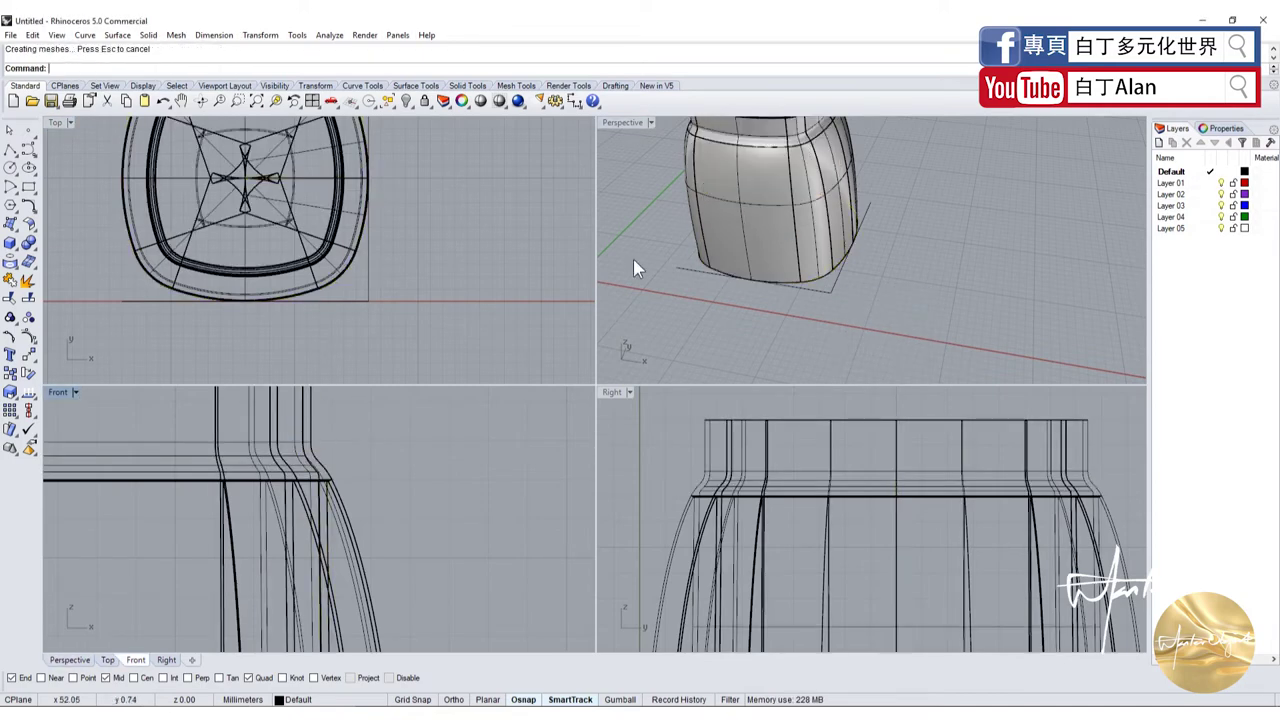
{"action": "scroll", "coordinate": [758, 220], "scroll_direction": "down", "scroll_amount": 3}
{"action": "scroll", "coordinate": [758, 220], "scroll_direction": "up", "scroll_amount": 5}
Delete the trial swept surface
{"action": "right_click_drag", "start_coordinate": [768, 250], "coordinate": [800, 355]}
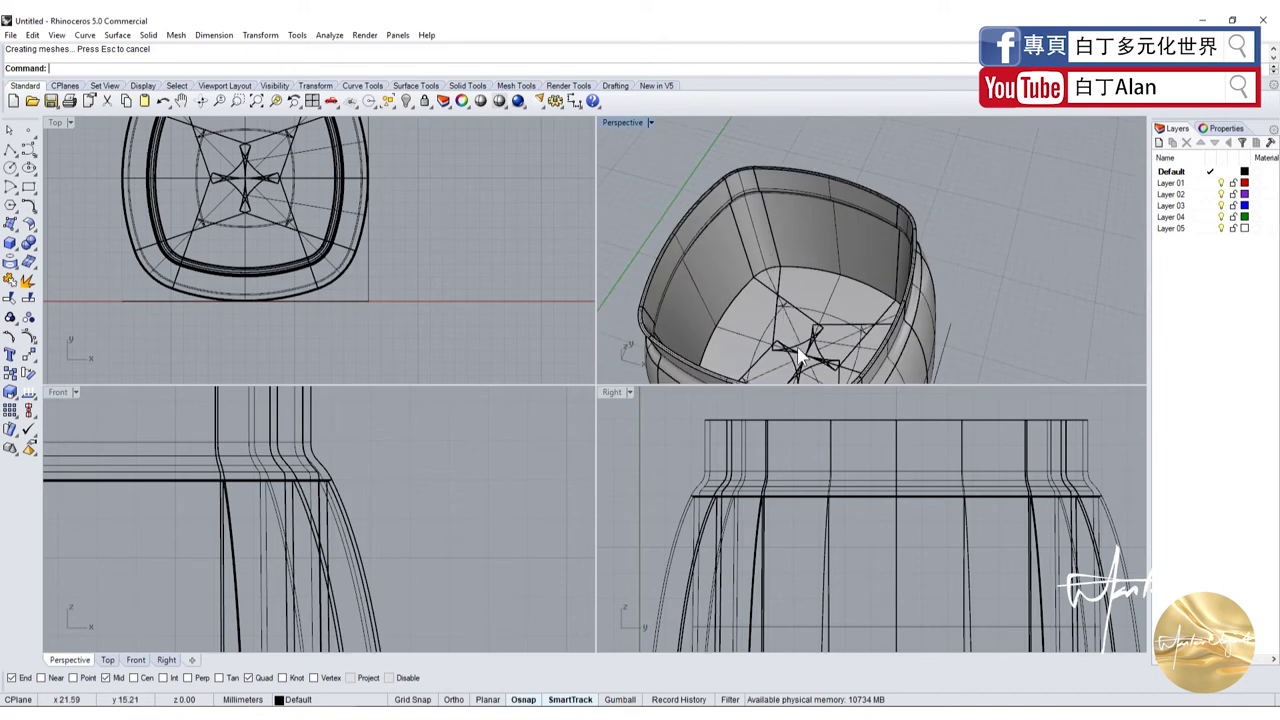
{"action": "scroll", "coordinate": [814, 360], "scroll_direction": "down", "scroll_amount": 3}
{"action": "scroll", "coordinate": [805, 330], "scroll_direction": "up", "scroll_amount": 5}
{"action": "left_click", "coordinate": [799, 318]}
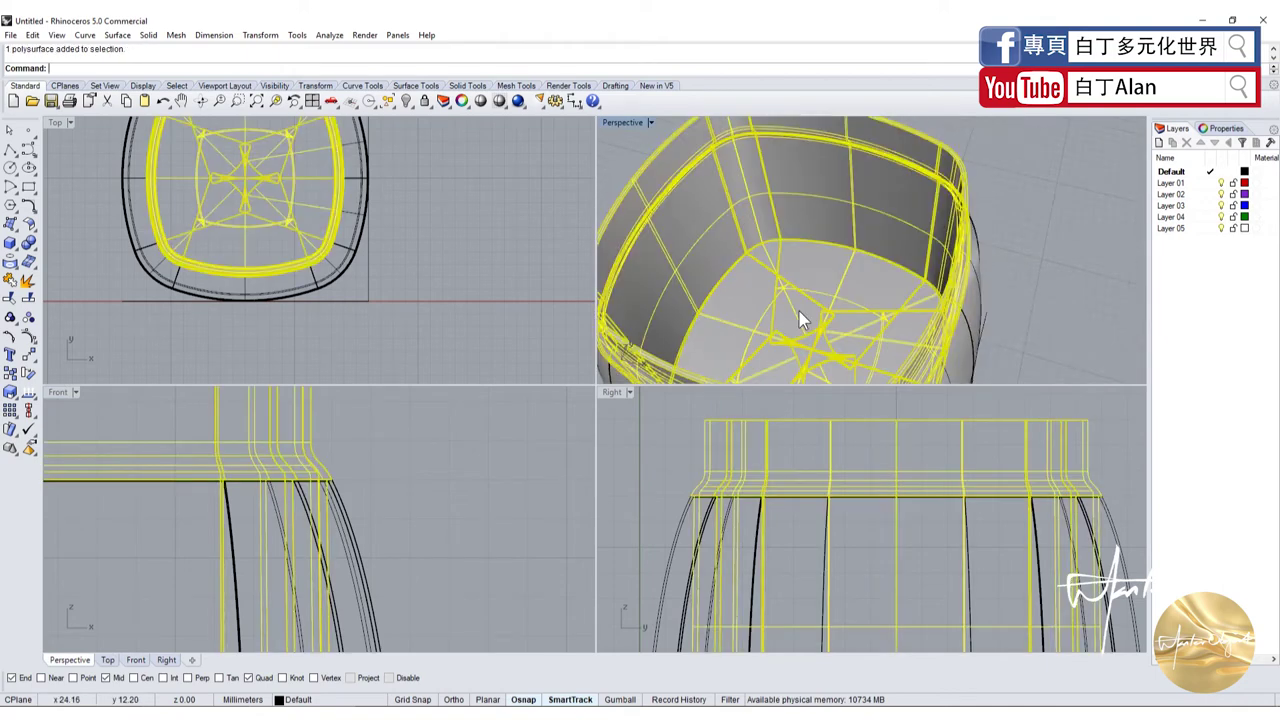
{"action": "key", "text": "Delete"}
Select the profile curve in the Front view and delete the selection
{"action": "left_click", "coordinate": [316, 462]}
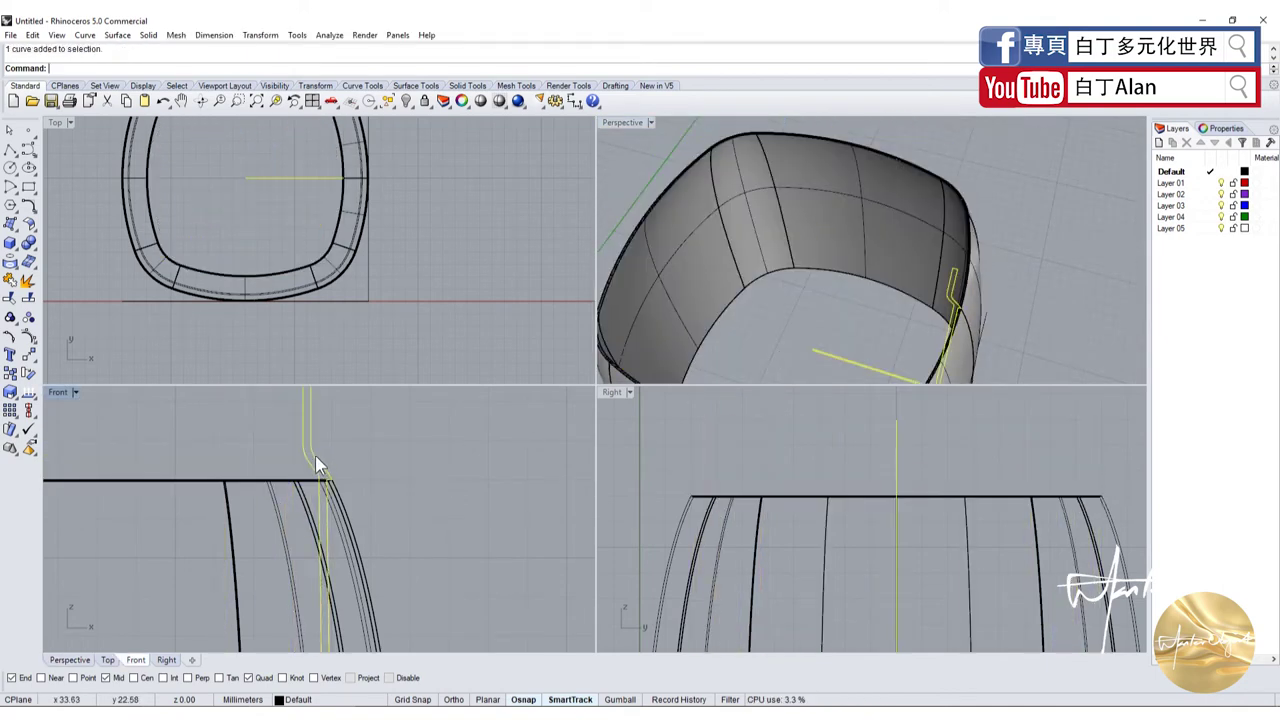
{"action": "scroll", "coordinate": [255, 485], "scroll_direction": "down", "scroll_amount": 2}
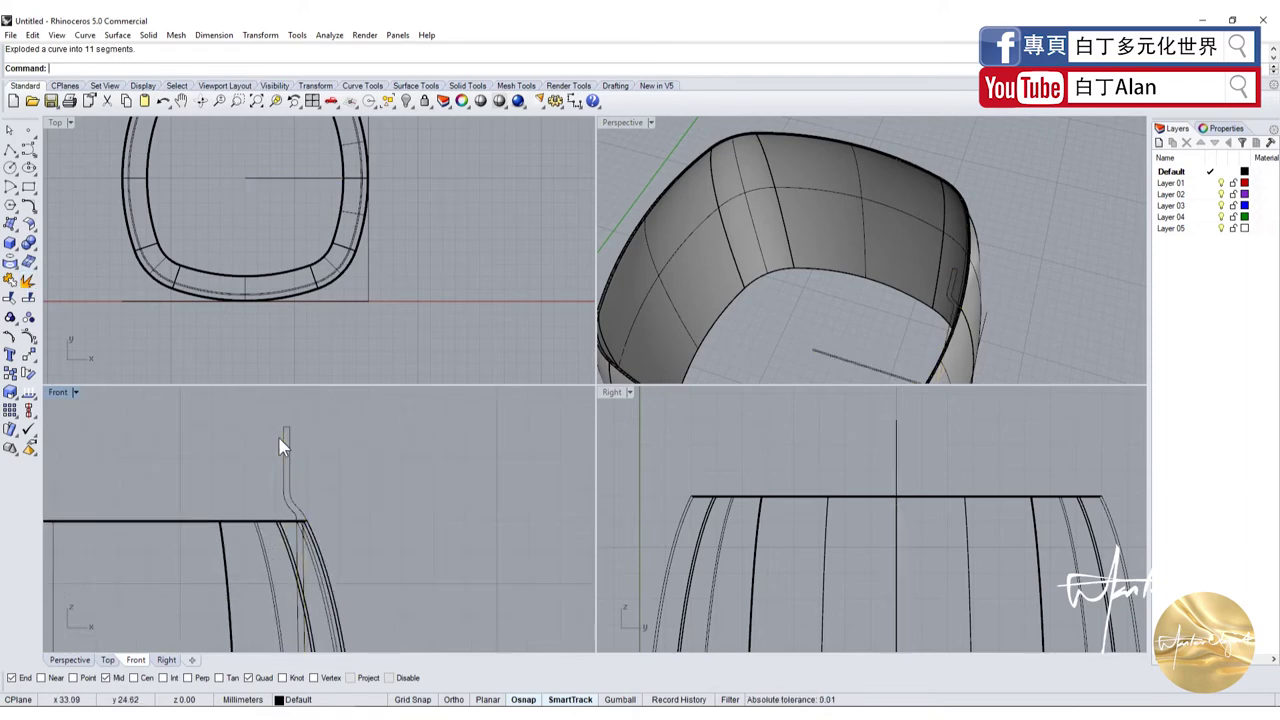
{"action": "key", "text": "Delete"}
{"action": "scroll", "coordinate": [285, 434], "scroll_direction": "up", "scroll_amount": 1}
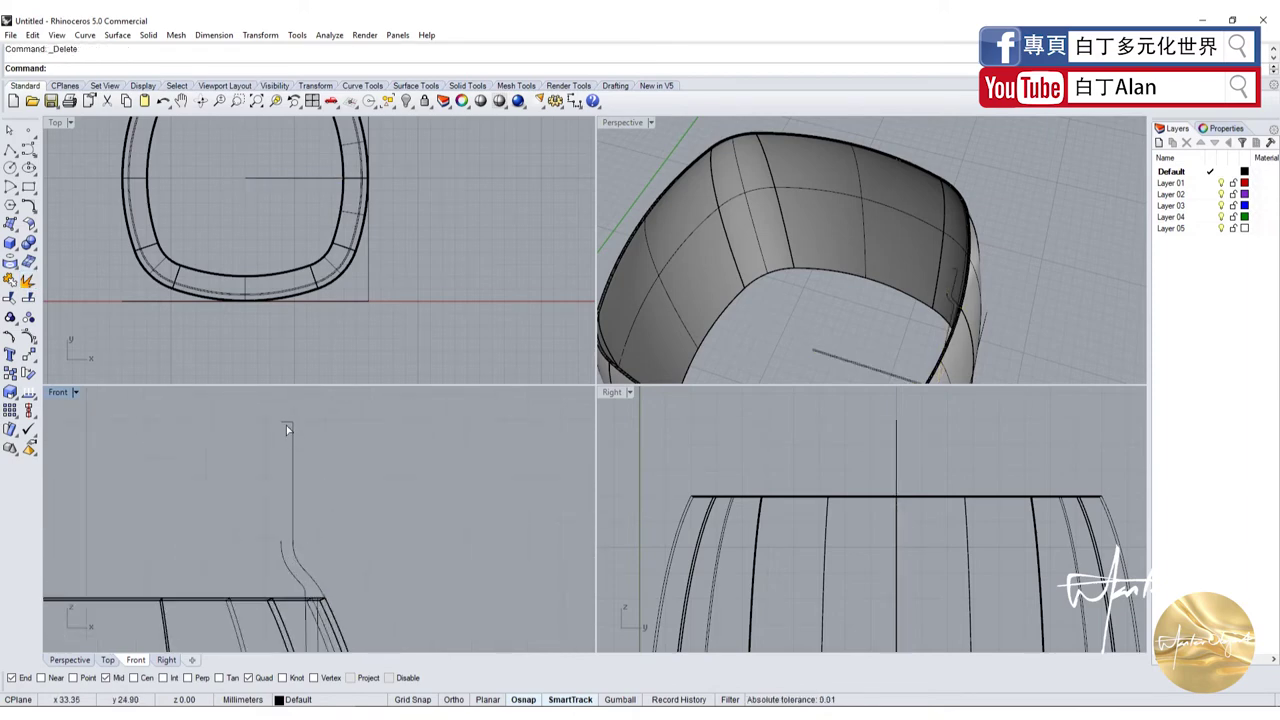
{"action": "scroll", "coordinate": [269, 486], "scroll_direction": "up", "scroll_amount": 1}
{"action": "scroll", "coordinate": [269, 488], "scroll_direction": "up", "scroll_amount": 1}
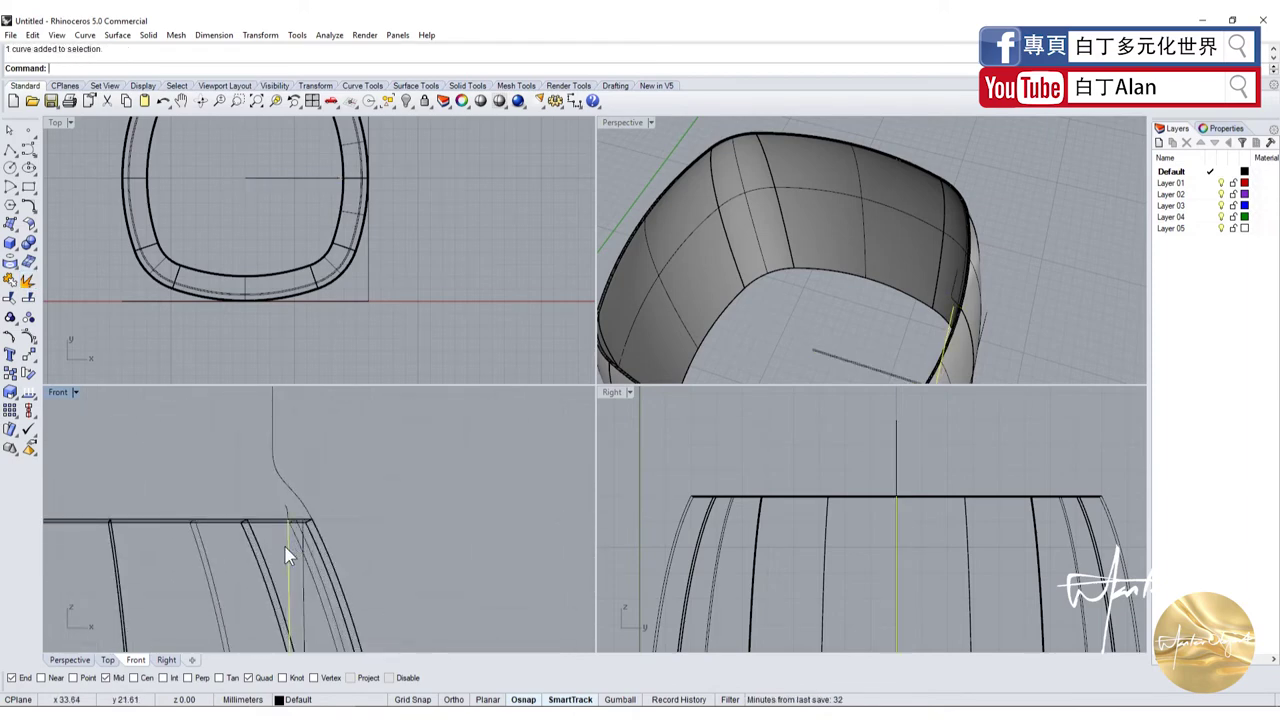
{"action": "scroll", "coordinate": [285, 500], "scroll_direction": "up", "scroll_amount": 1}
{"action": "scroll", "coordinate": [295, 456], "scroll_direction": "up", "scroll_amount": 1}
{"action": "scroll", "coordinate": [294, 445], "scroll_direction": "down", "scroll_amount": 3}
{"action": "scroll", "coordinate": [291, 500], "scroll_direction": "up", "scroll_amount": 1}
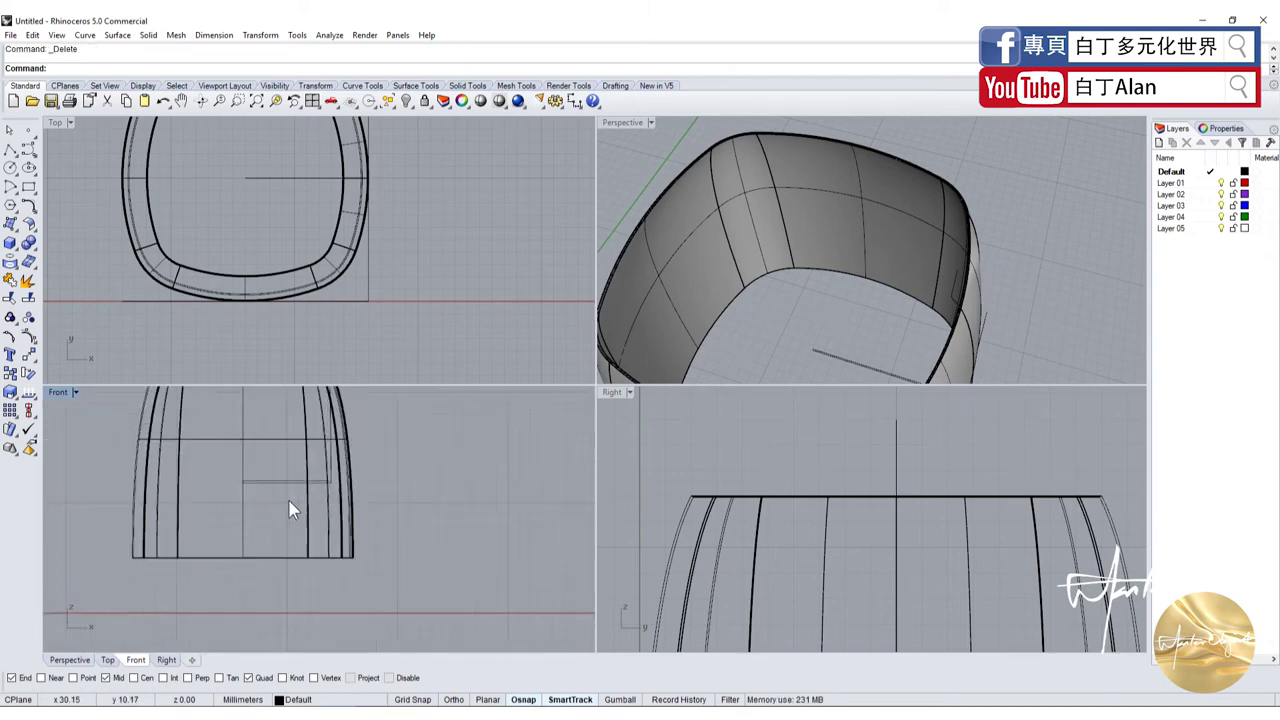
{"action": "scroll", "coordinate": [297, 463], "scroll_direction": "up", "scroll_amount": 1}
{"action": "scroll", "coordinate": [298, 455], "scroll_direction": "up", "scroll_amount": 1}
Explode the profile curve and rejoin five of its segments into one open curve
{"action": "left_click", "coordinate": [298, 463]}
{"action": "scroll", "coordinate": [275, 440], "scroll_direction": "down", "scroll_amount": 3}
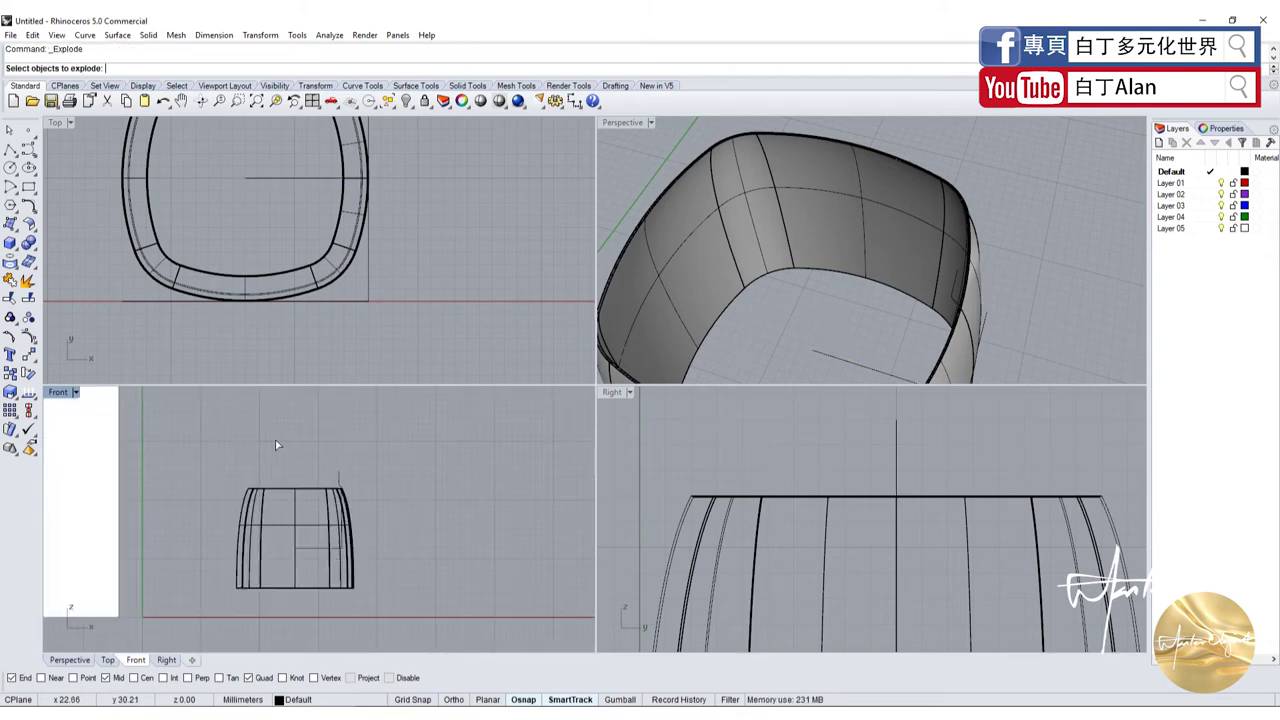
{"action": "left_click", "coordinate": [76, 392]}
{"action": "key", "text": "Return"}
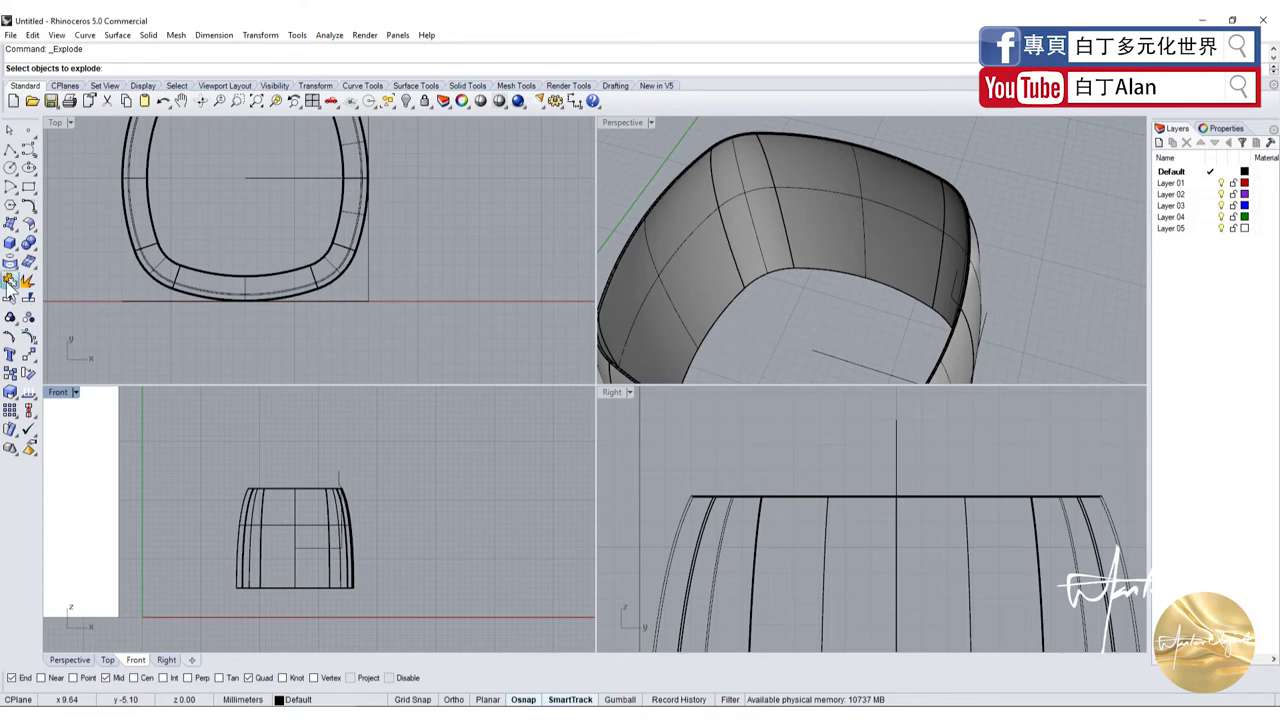
{"action": "left_click", "coordinate": [10, 296]}
{"action": "left_click", "coordinate": [340, 530]}
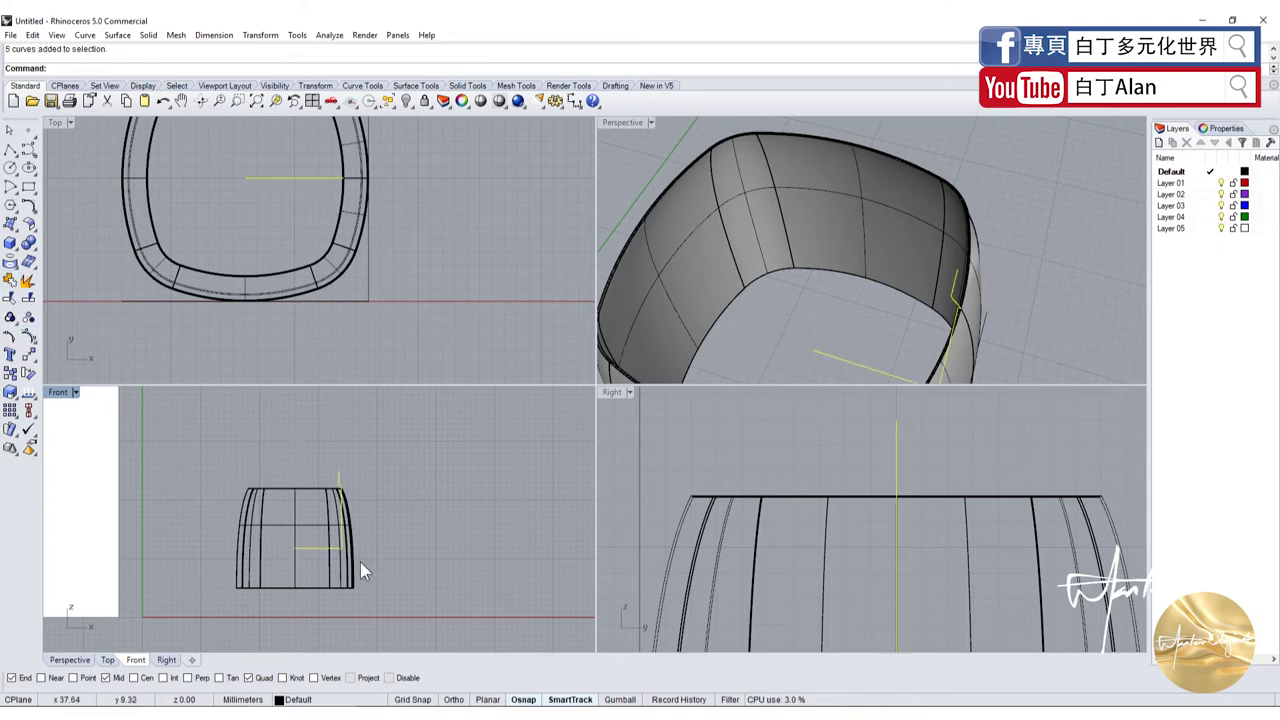
{"action": "key", "text": "Return"}
Sweep1 the profile along the outer base edge to create the neck rim surface
{"action": "left_click", "coordinate": [342, 285]}
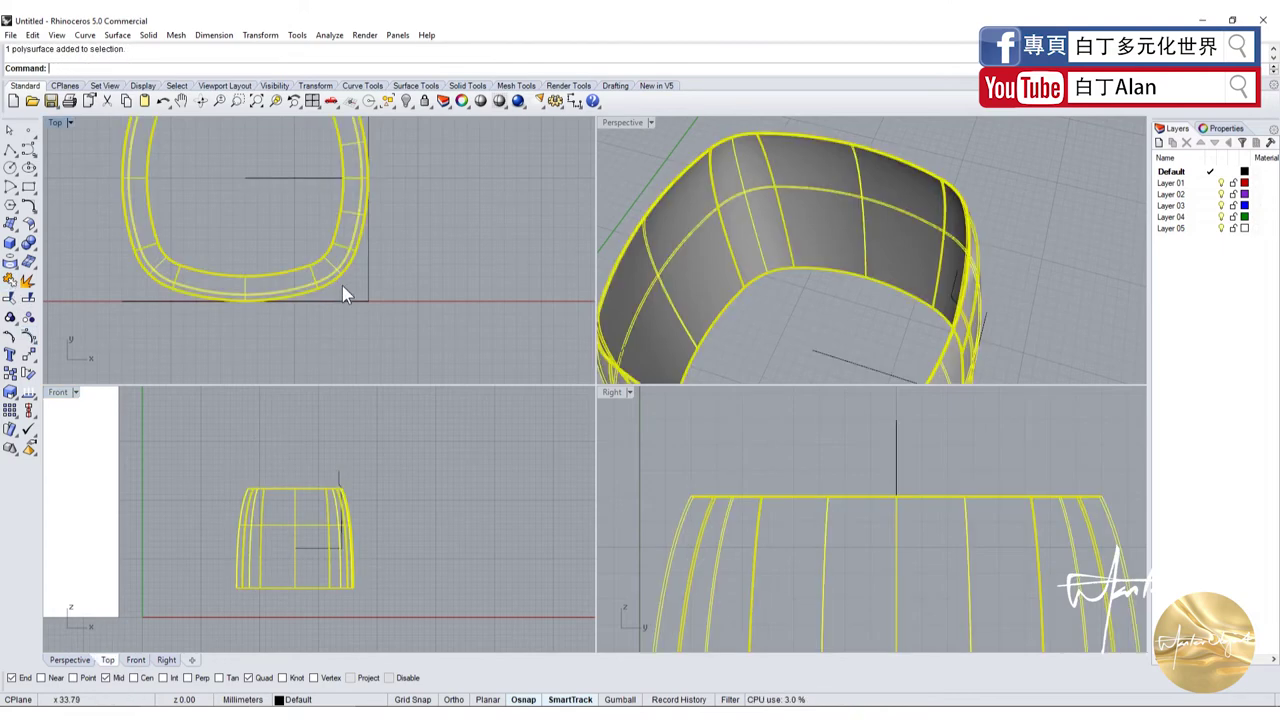
{"action": "key", "text": "Escape"}
{"action": "left_click", "coordinate": [346, 282]}
{"action": "left_click", "coordinate": [381, 312]}
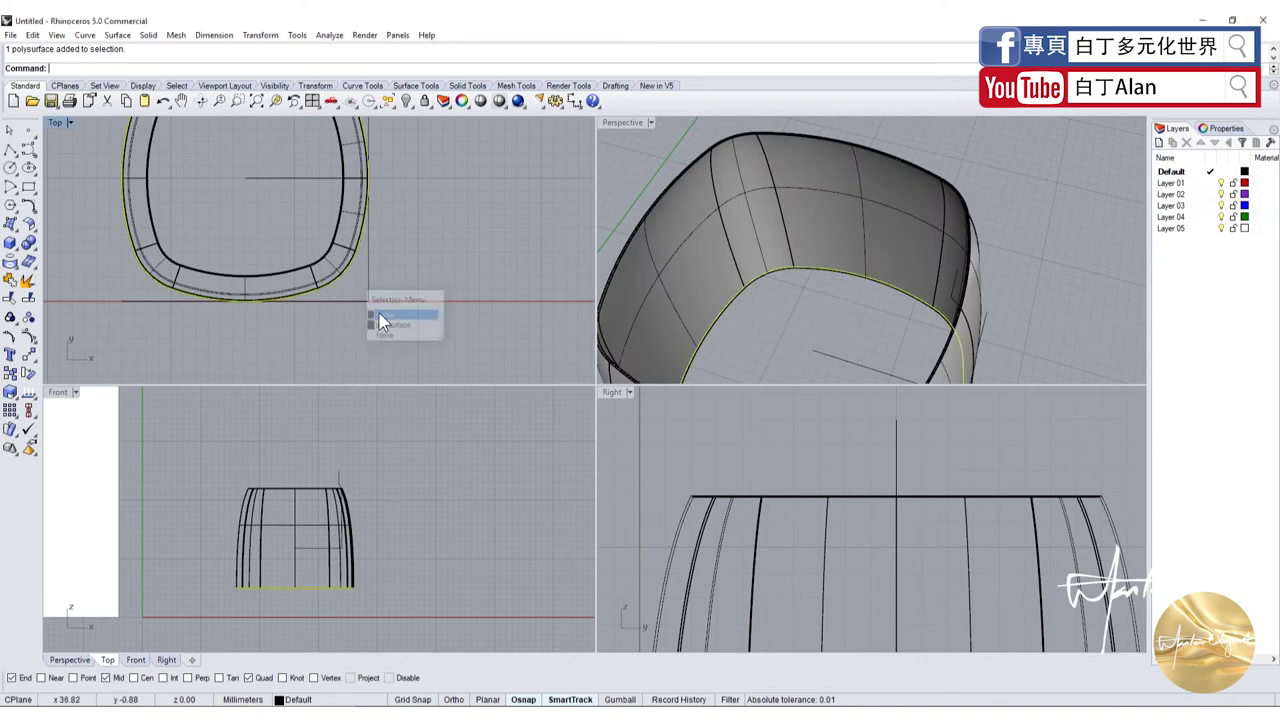
{"action": "left_click", "coordinate": [22, 240]}
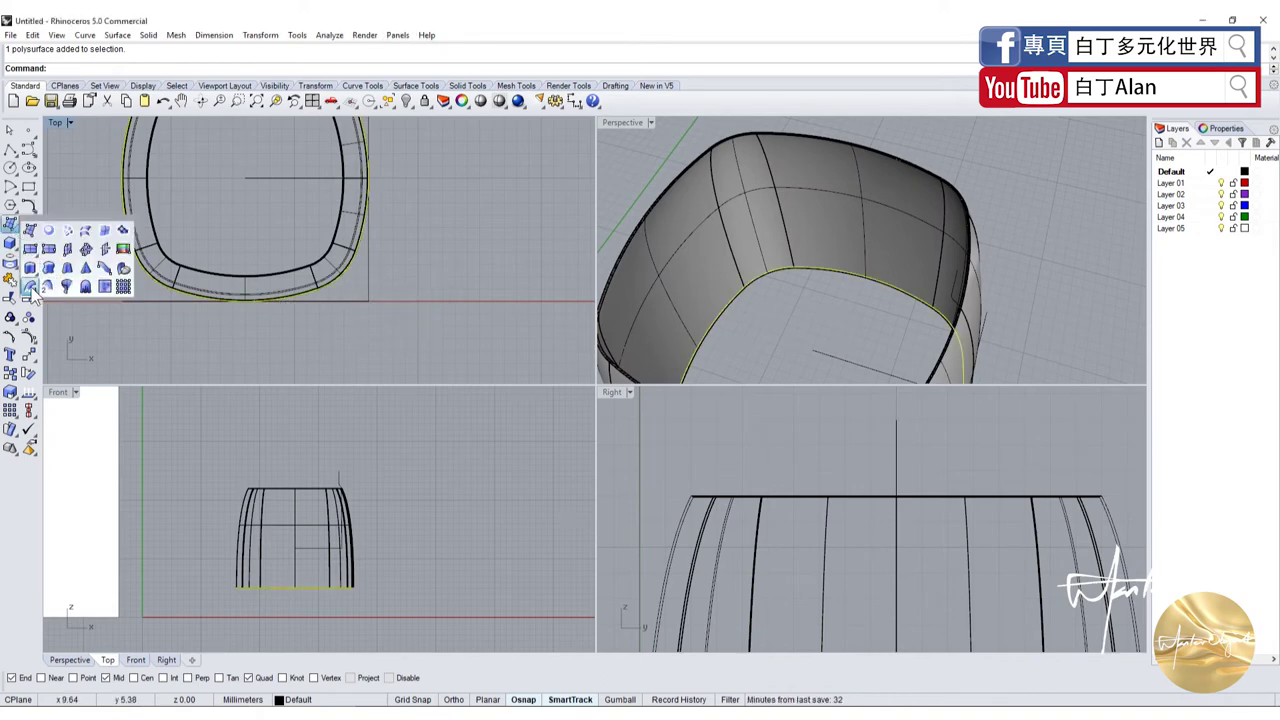
{"action": "left_click", "coordinate": [40, 282]}
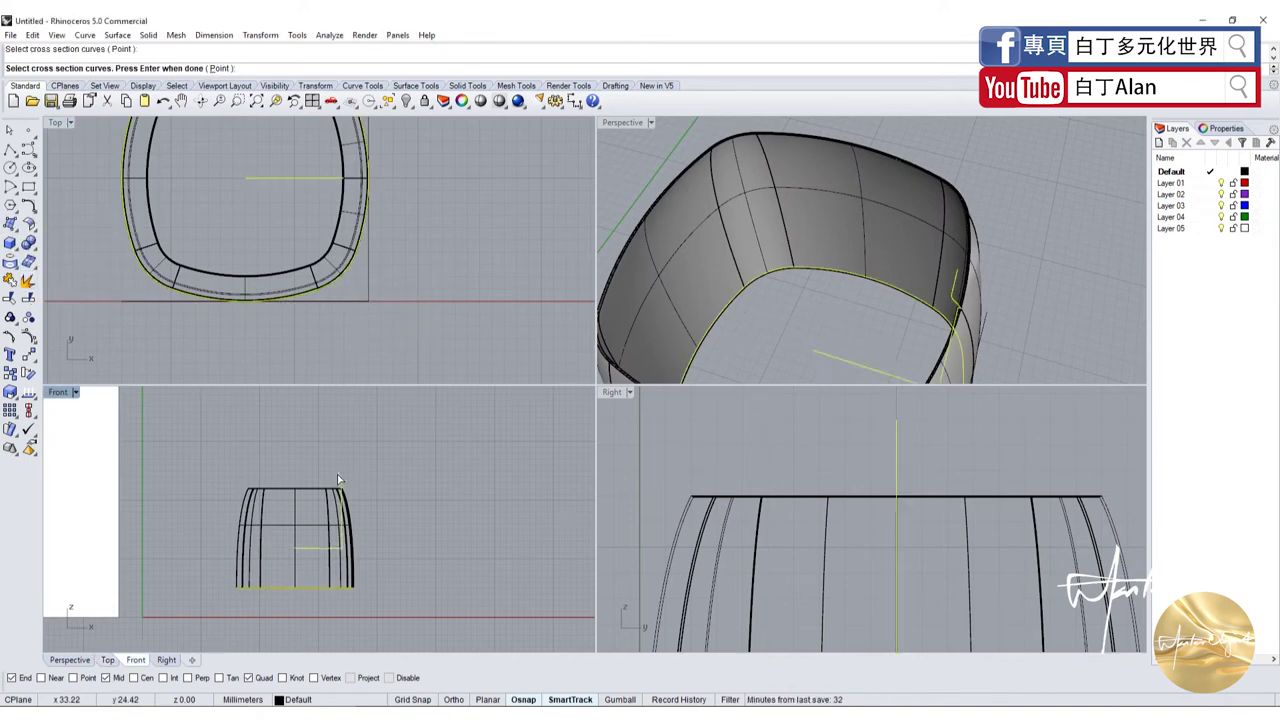
{"action": "right_click", "coordinate": [337, 474]}
{"action": "scroll", "coordinate": [800, 260], "scroll_direction": "down", "scroll_amount": 3}
{"action": "mouse_move", "coordinate": [780, 250]}
{"action": "right_mouse_down"}
{"action": "mouse_move", "coordinate": [802, 268]}
{"action": "mouse_move", "coordinate": [762, 256]}
{"action": "mouse_move", "coordinate": [793, 247]}
{"action": "right_mouse_up"}
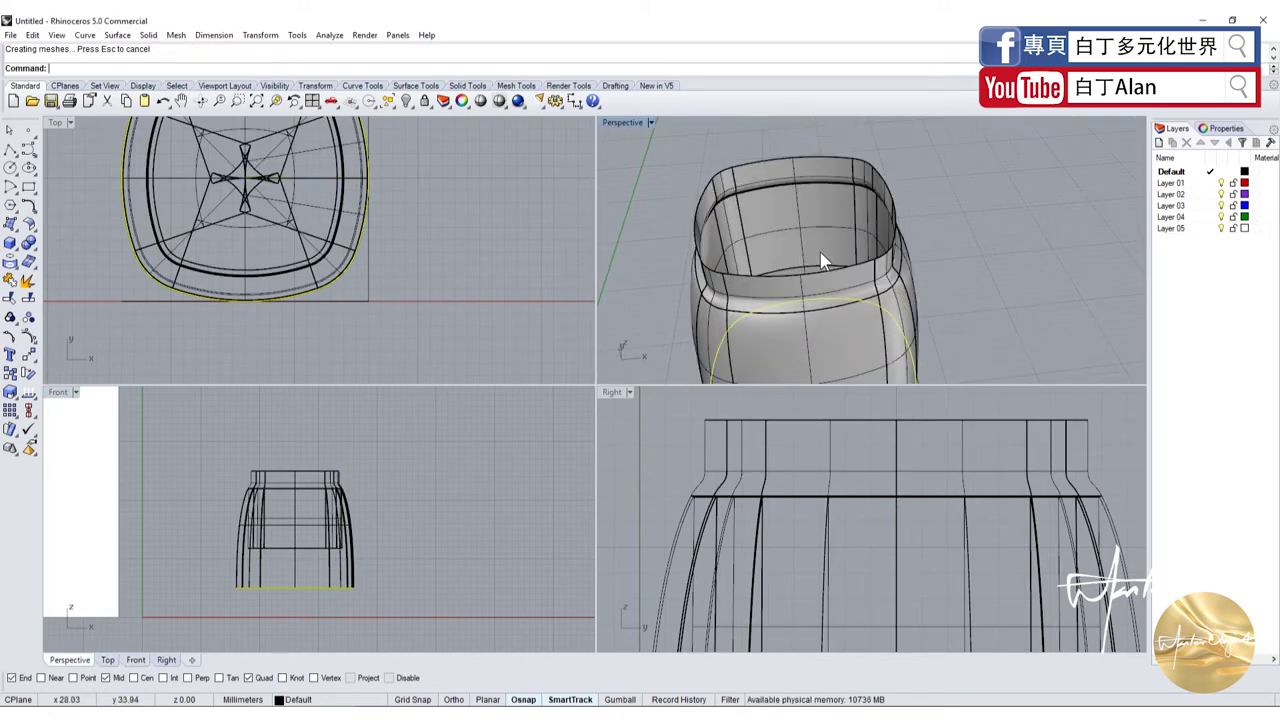
Hide the outer jug body and explode the jar into 36 surfaces
{"action": "left_click", "coordinate": [815, 335]}
{"action": "left_click", "coordinate": [406, 101]}
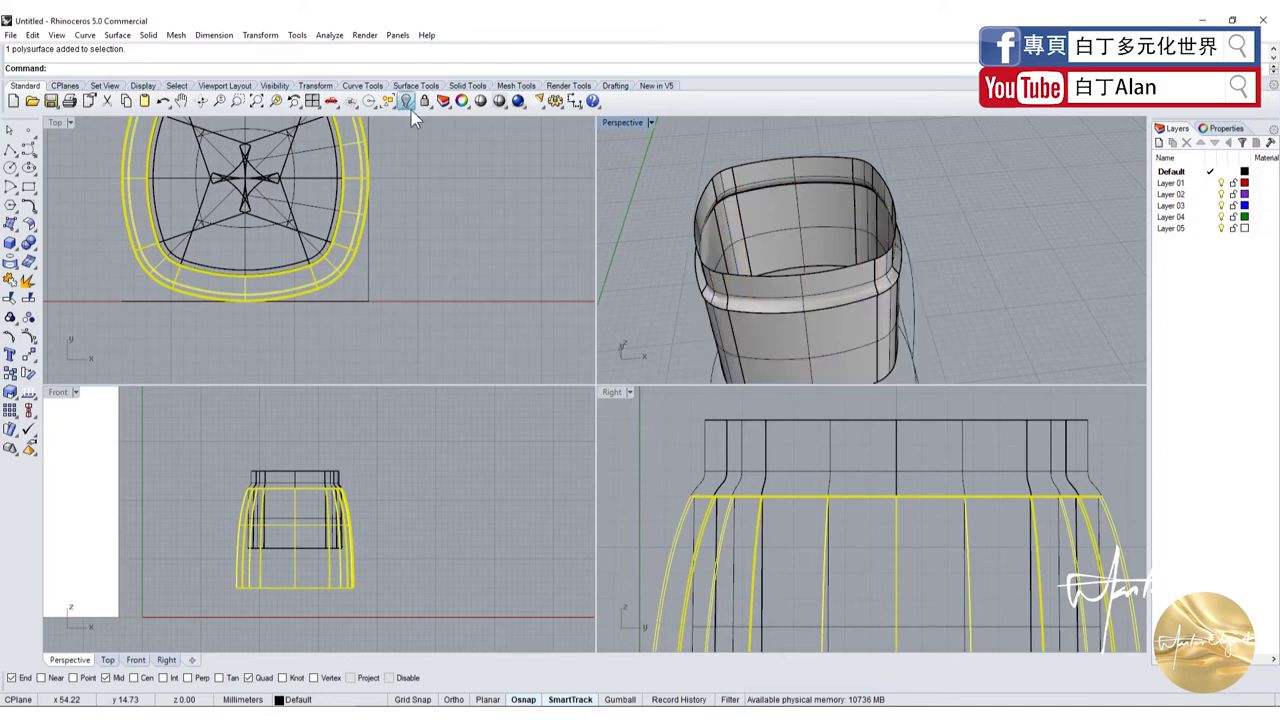
{"action": "scroll", "coordinate": [781, 268], "scroll_direction": "down", "scroll_amount": 3}
{"action": "scroll", "coordinate": [794, 239], "scroll_direction": "up", "scroll_amount": 3}
{"action": "left_click", "coordinate": [792, 245]}
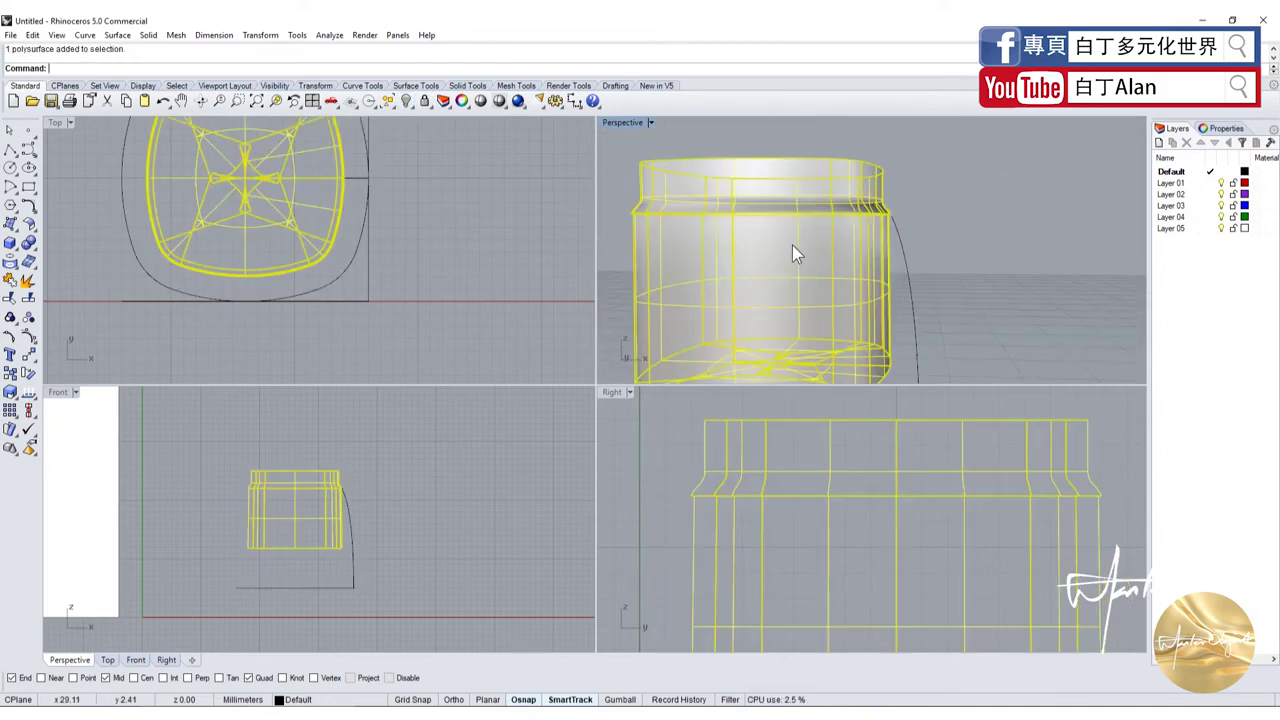
{"action": "left_click", "coordinate": [28, 282]}
Delete the first two bottom surfaces, choosing the overlapping one from the Selection Menu
{"action": "double_click", "coordinate": [606, 122]}
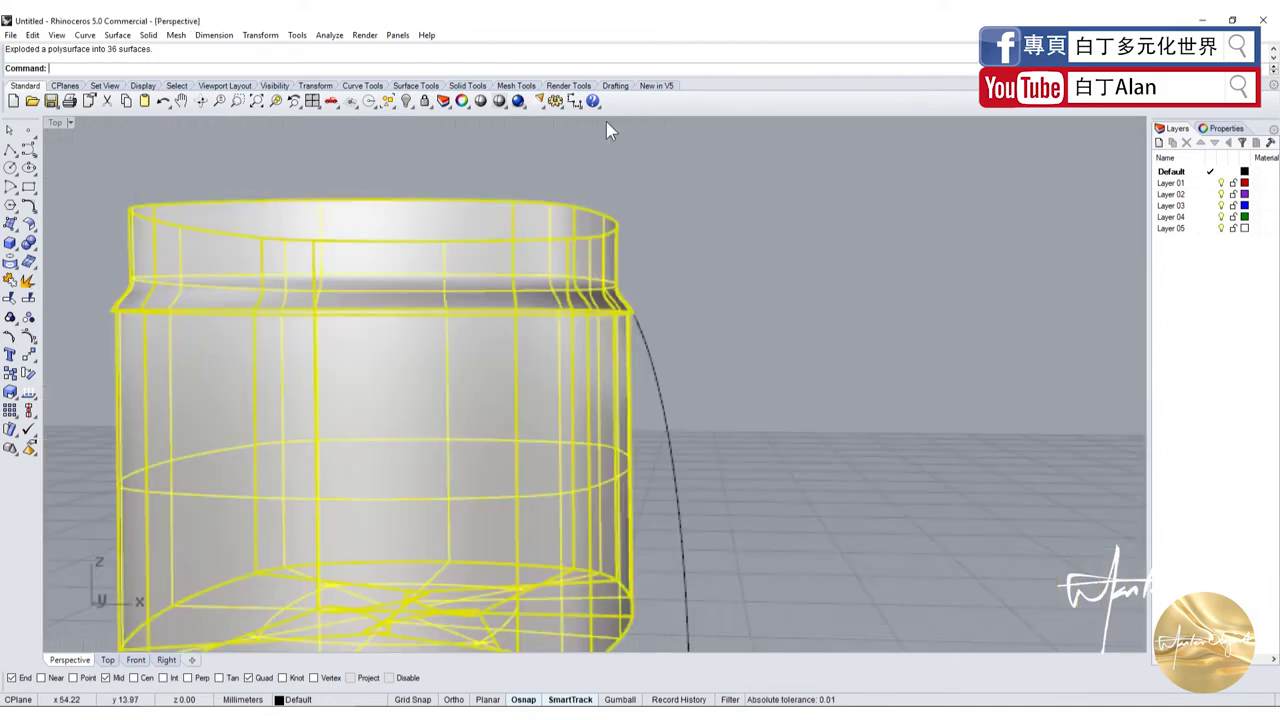
{"action": "right_click_drag", "start_coordinate": [606, 121], "coordinate": [607, 163]}
{"action": "key", "text": "Escape"}
{"action": "scroll", "coordinate": [553, 287], "scroll_direction": "up", "scroll_amount": 5}
{"action": "left_click", "coordinate": [553, 287]}
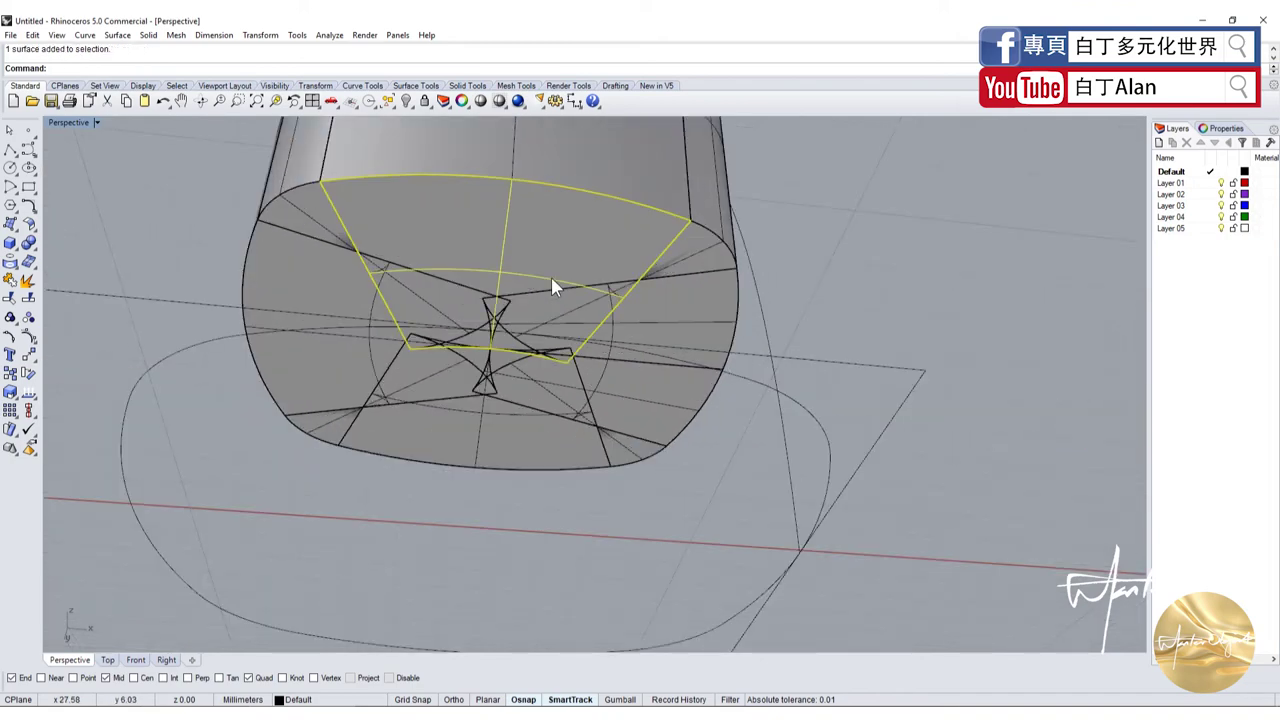
{"action": "key", "text": "Delete"}
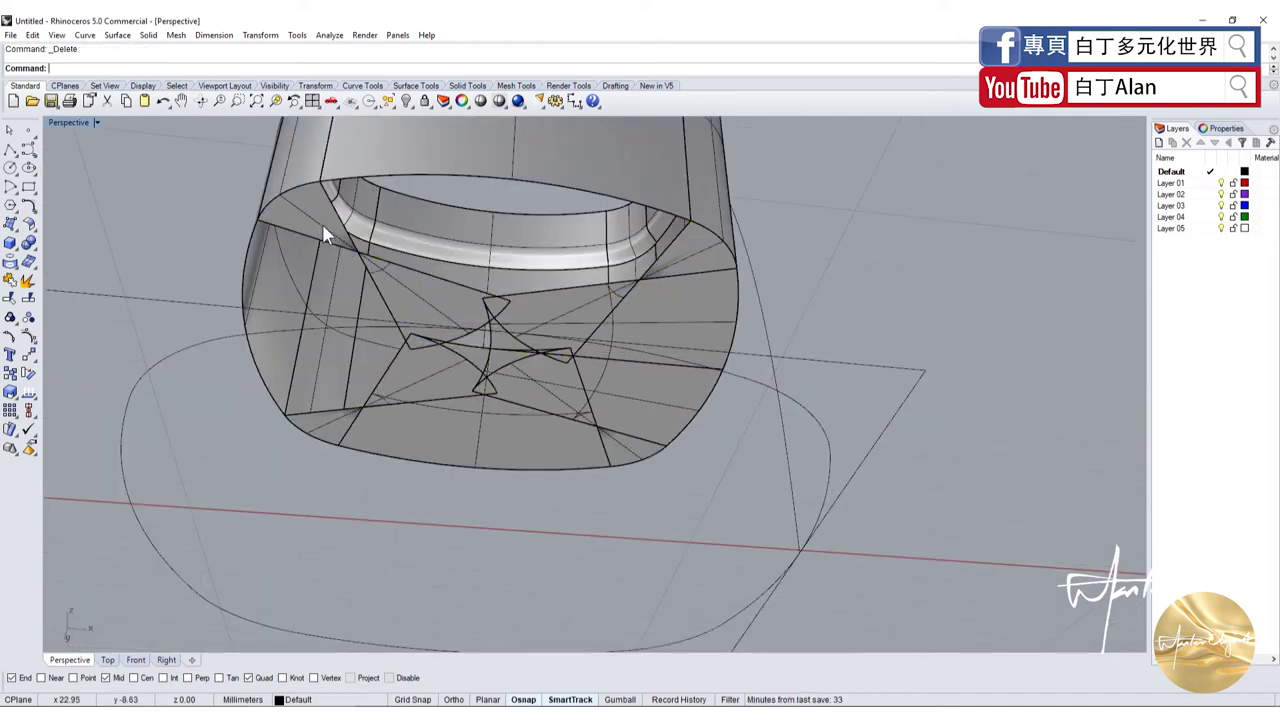
{"action": "left_click", "coordinate": [441, 340]}
{"action": "left_click", "coordinate": [443, 417]}
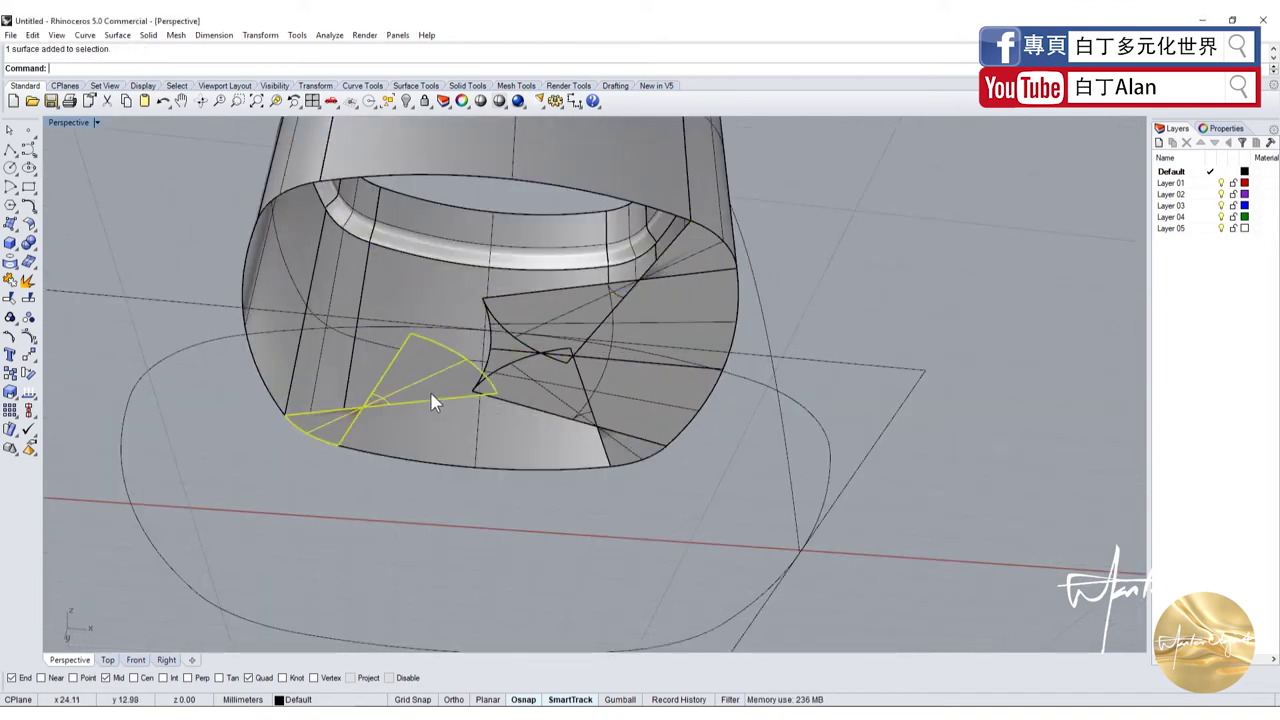
{"action": "key", "text": "Delete"}
Delete the two remaining flap surfaces and the last triangular patch from the base
{"action": "left_click", "coordinate": [638, 318]}
{"action": "key", "text": "Delete"}
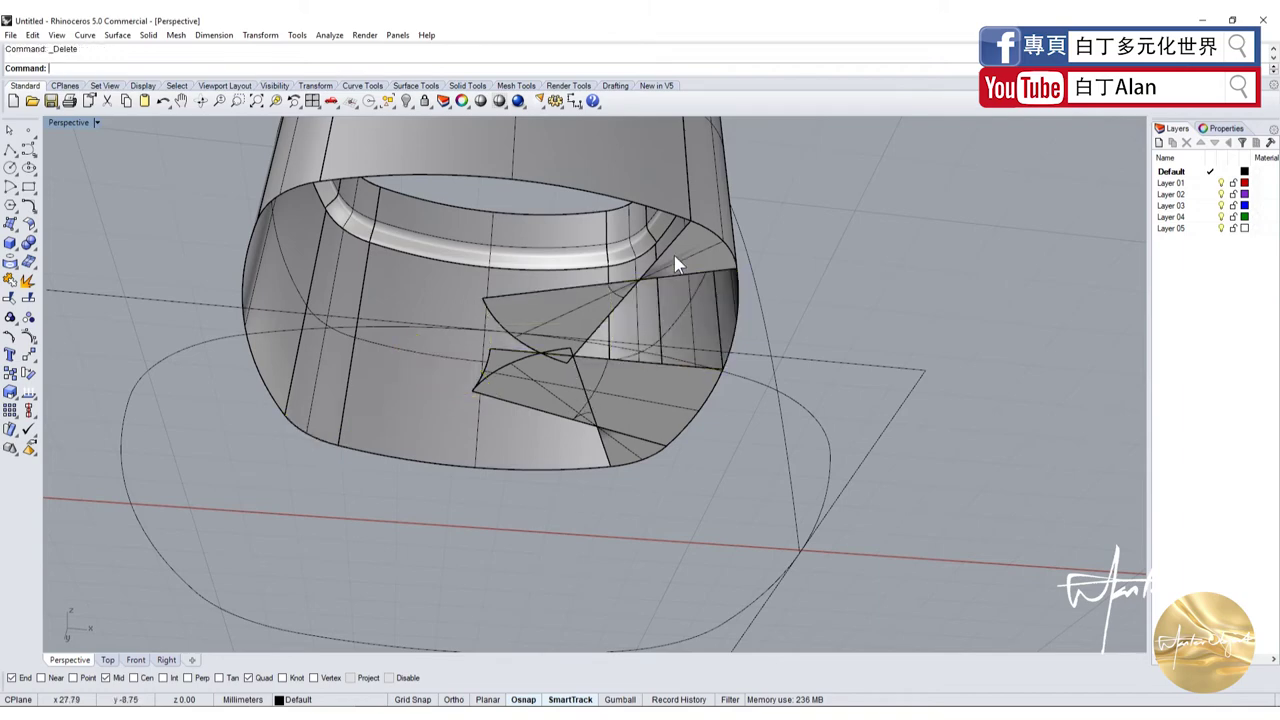
{"action": "left_click", "coordinate": [636, 382]}
{"action": "key", "text": "Delete"}
{"action": "left_click", "coordinate": [576, 404]}
{"action": "key", "text": "Delete"}
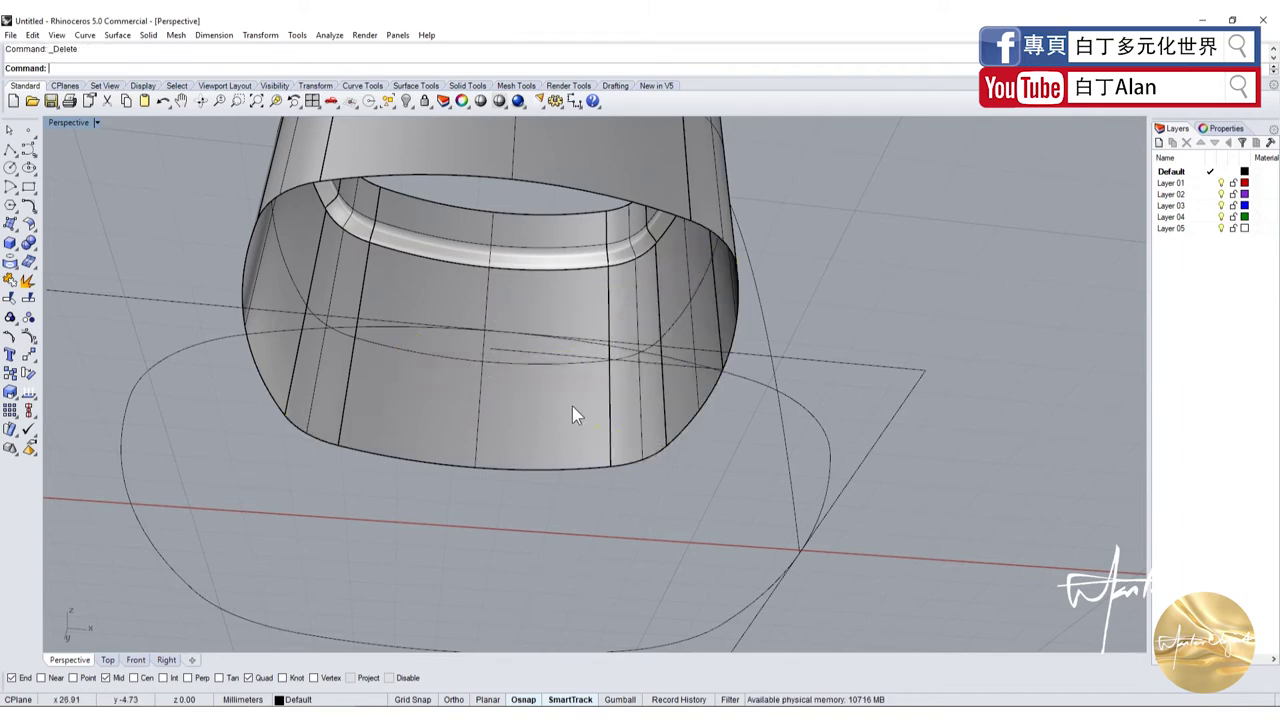
{"action": "scroll", "coordinate": [572, 406], "scroll_direction": "down", "scroll_amount": 3}
{"action": "mouse_move", "coordinate": [572, 406]}
{"action": "right_mouse_down"}
{"action": "mouse_move", "coordinate": [493, 296]}
{"action": "mouse_move", "coordinate": [464, 410]}
{"action": "mouse_move", "coordinate": [327, 312]}
{"action": "right_mouse_up"}
{"action": "scroll", "coordinate": [464, 410], "scroll_direction": "up", "scroll_amount": 3}
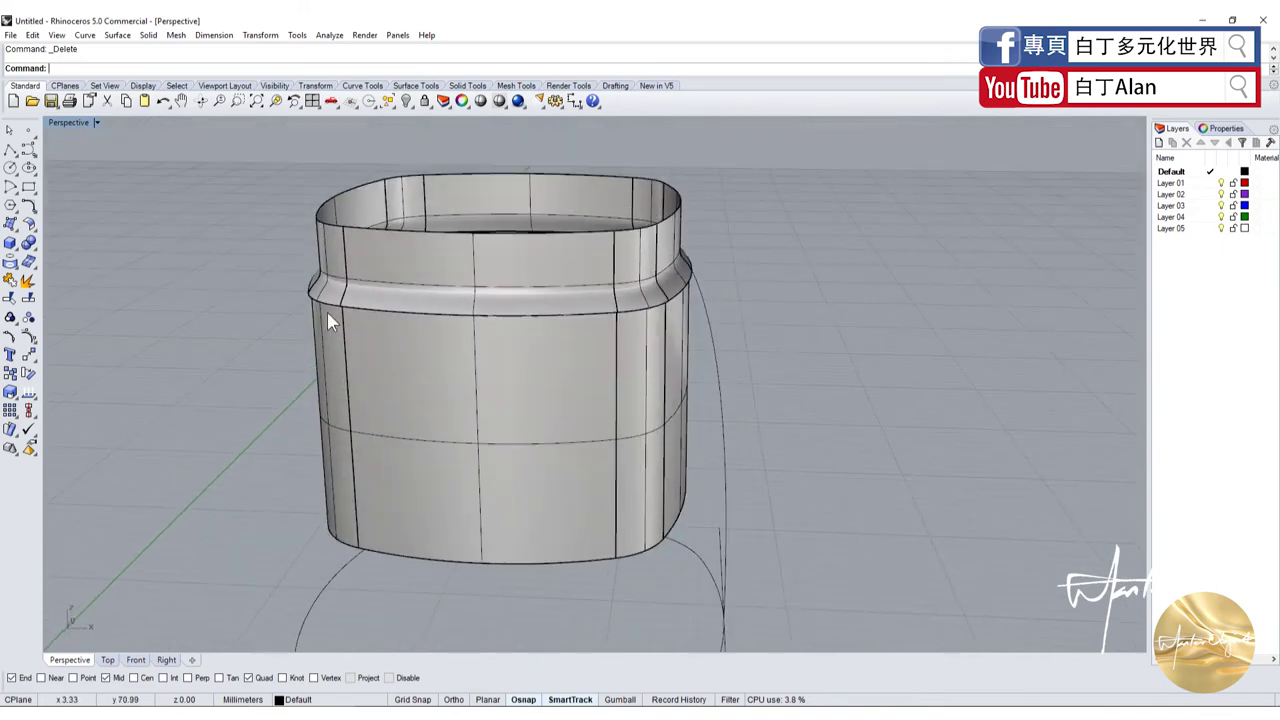
Cap the open bottom with a PlanarSrf surface built from its two opening edges
{"action": "left_click", "coordinate": [10, 224]}
{"action": "left_click", "coordinate": [47, 230]}
{"action": "right_click_drag", "start_coordinate": [420, 300], "coordinate": [422, 403]}
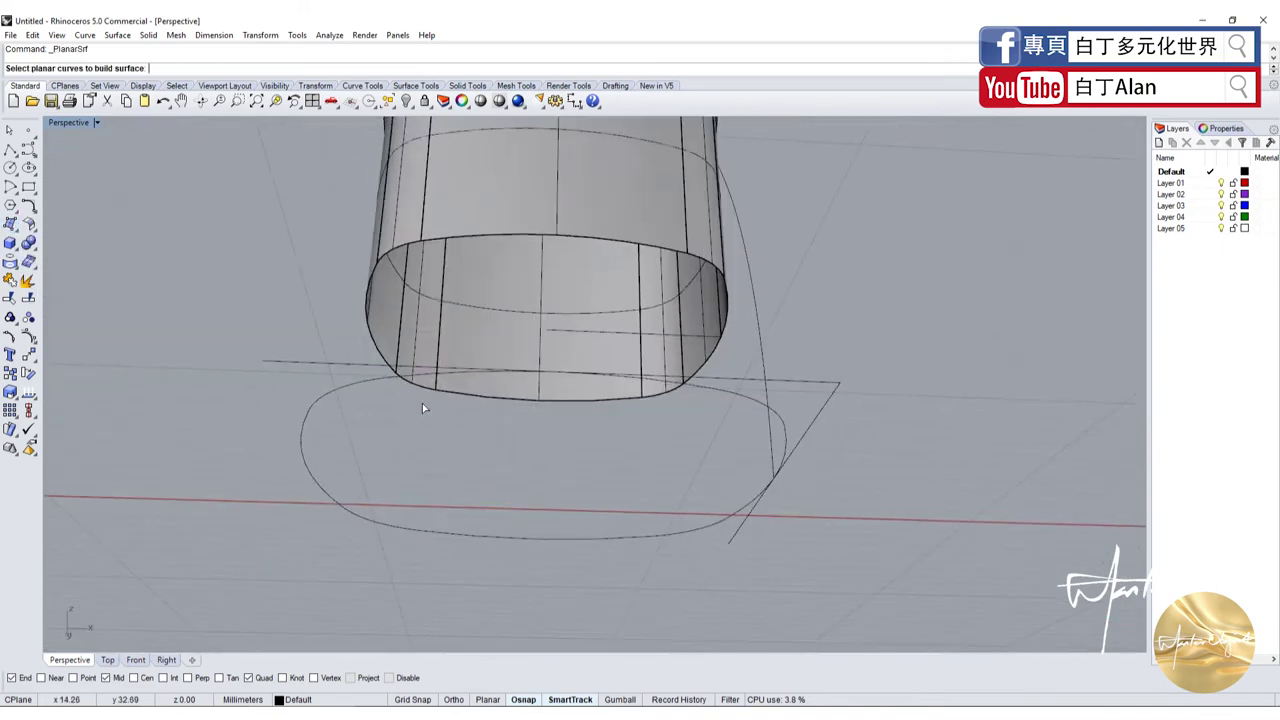
{"action": "left_click", "coordinate": [474, 240]}
{"action": "left_click", "coordinate": [376, 285]}
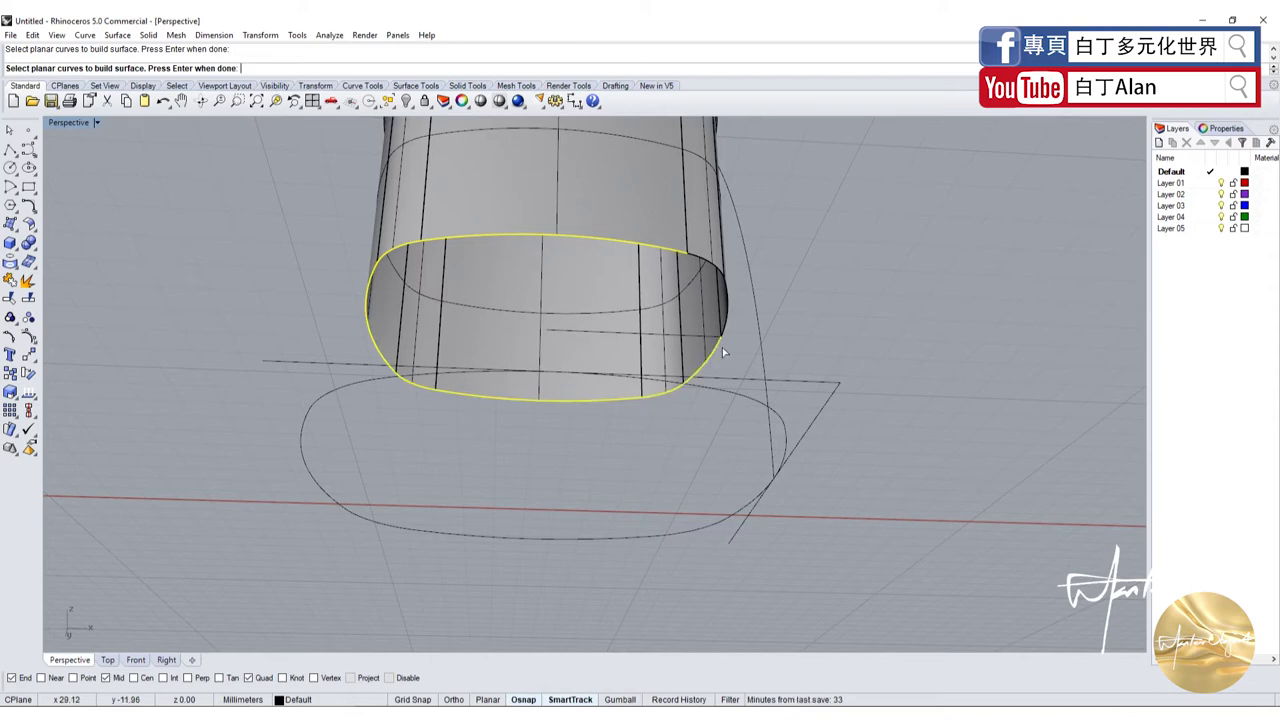
{"action": "key", "text": "Return"}
Window-select all the jar surfaces, leaving the profile curve out of the selection
{"action": "key", "text": "Home"}
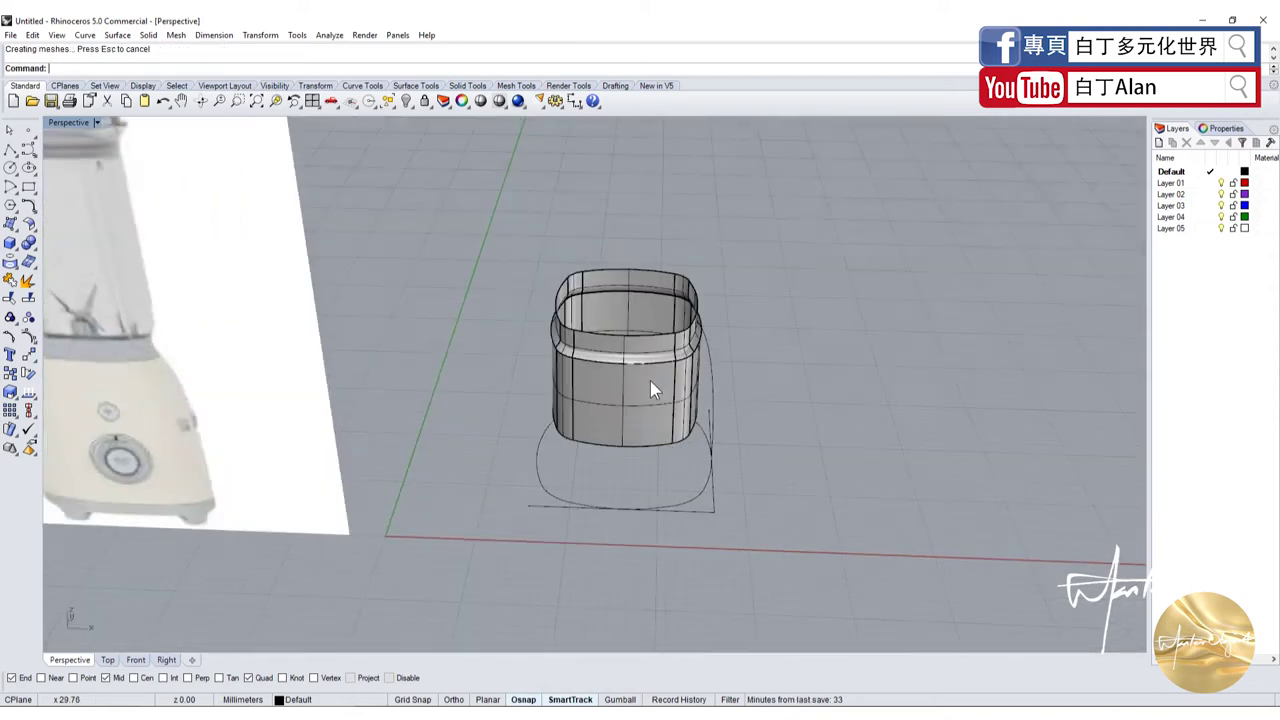
{"action": "left_click_drag", "start_coordinate": [494, 218], "coordinate": [703, 453]}
{"action": "scroll", "coordinate": [700, 445], "scroll_direction": "up", "scroll_amount": 4}
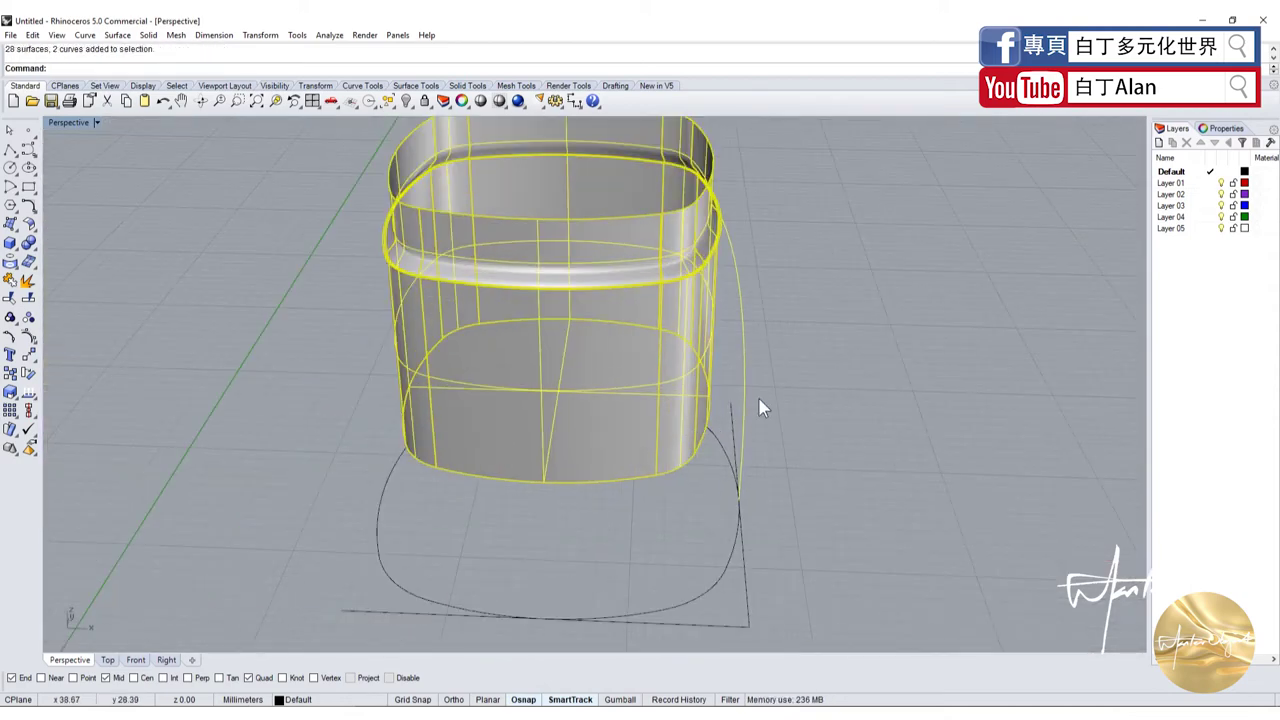
{"action": "left_click", "coordinate": [740, 378], "text": "ctrl"}
{"action": "scroll", "coordinate": [733, 325], "scroll_direction": "down", "scroll_amount": 4}
{"action": "scroll", "coordinate": [733, 325], "scroll_direction": "up", "scroll_amount": 2}
Select the jar's upper rim, left bulge, neck and lower surfaces
{"action": "key", "text": "Escape"}
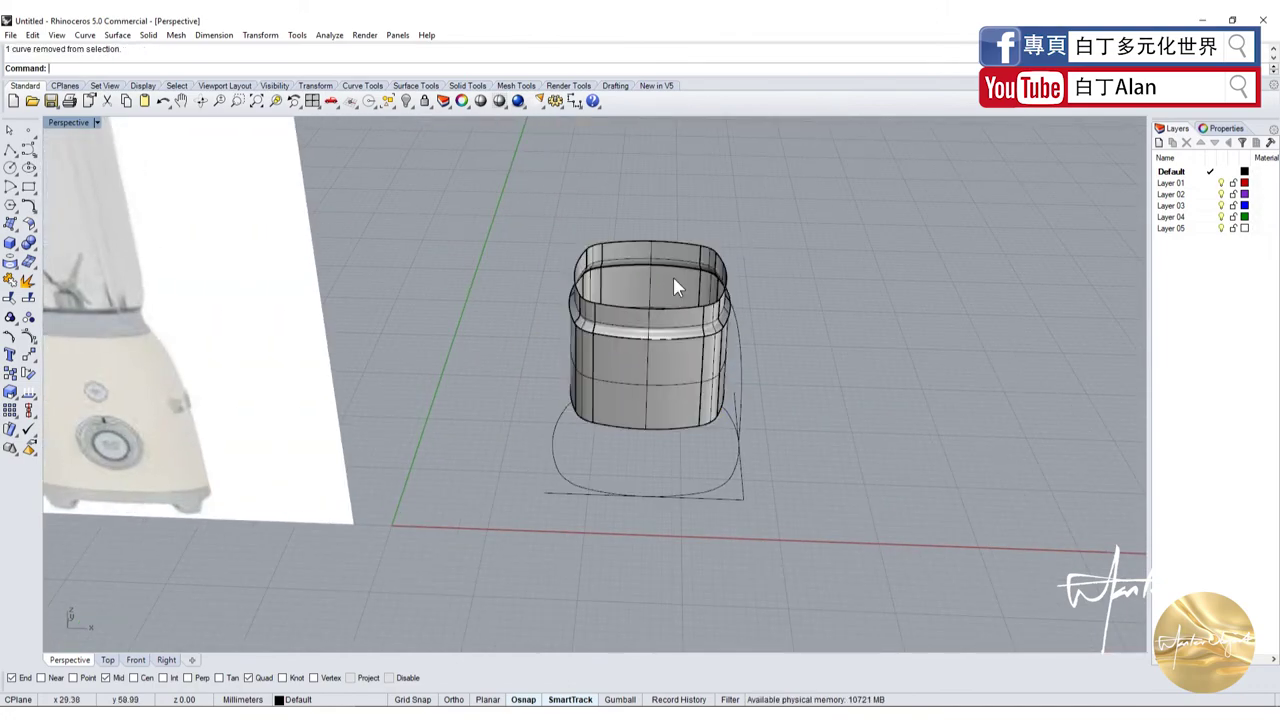
{"action": "scroll", "coordinate": [673, 277], "scroll_direction": "up", "scroll_amount": 5}
{"action": "left_click", "coordinate": [670, 259]}
{"action": "scroll", "coordinate": [491, 243], "scroll_direction": "up", "scroll_amount": 3}
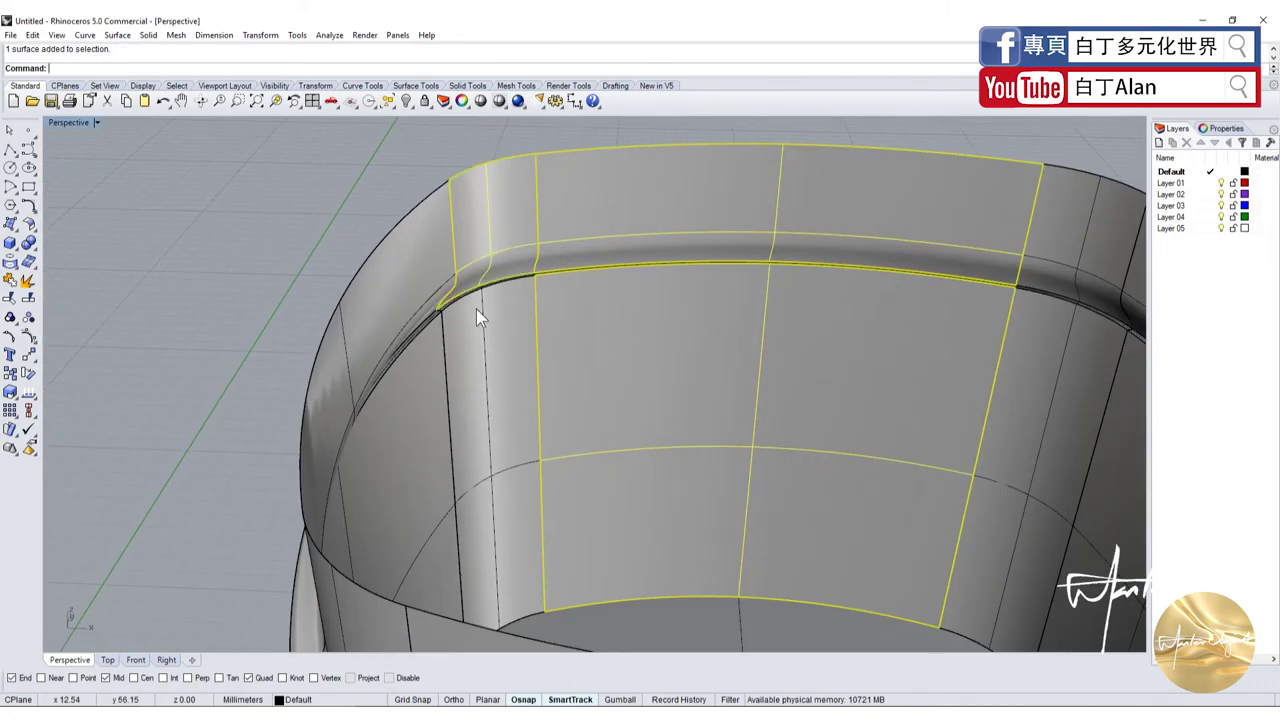
{"action": "mouse_move", "coordinate": [449, 337]}
{"action": "right_mouse_down"}
{"action": "mouse_move", "coordinate": [497, 277]}
{"action": "mouse_move", "coordinate": [510, 290]}
{"action": "right_mouse_up"}
{"action": "left_click", "coordinate": [555, 425], "text": "shift"}
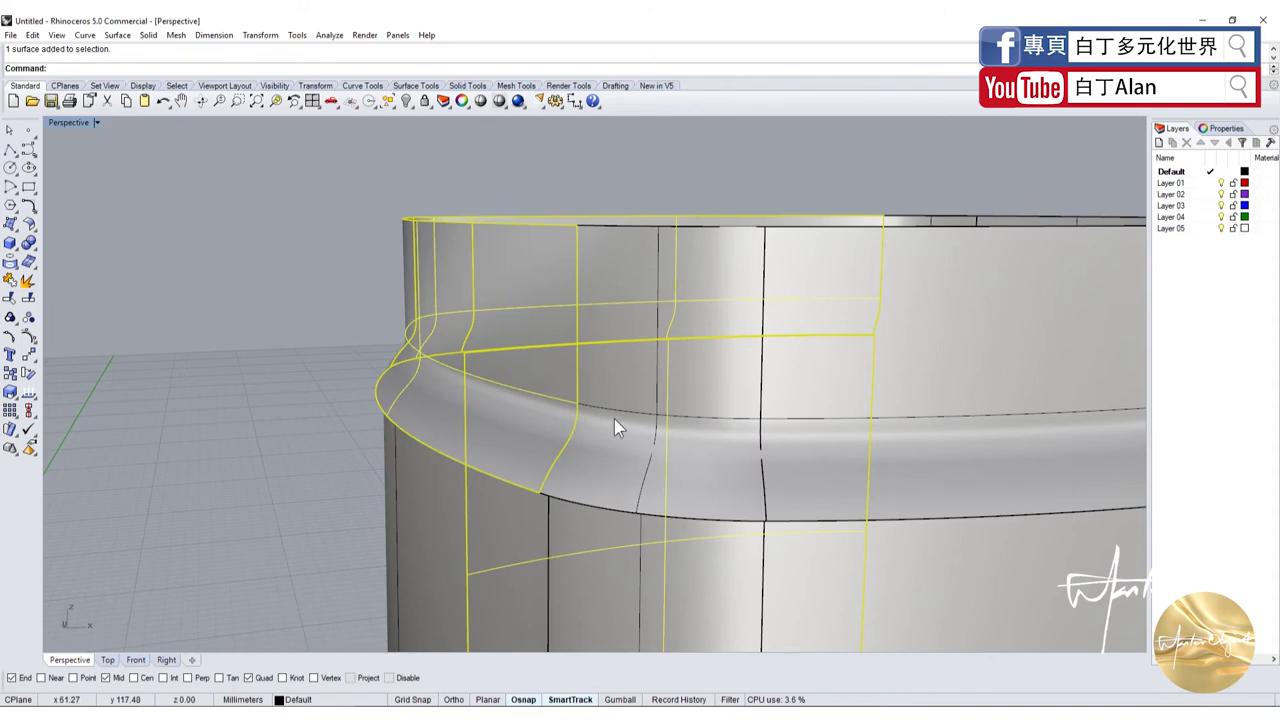
{"action": "left_click", "coordinate": [614, 419], "text": "shift"}
{"action": "left_click", "coordinate": [843, 459], "text": "shift"}
{"action": "left_click", "coordinate": [616, 541], "text": "shift"}
{"action": "left_click", "coordinate": [449, 534], "text": "shift"}
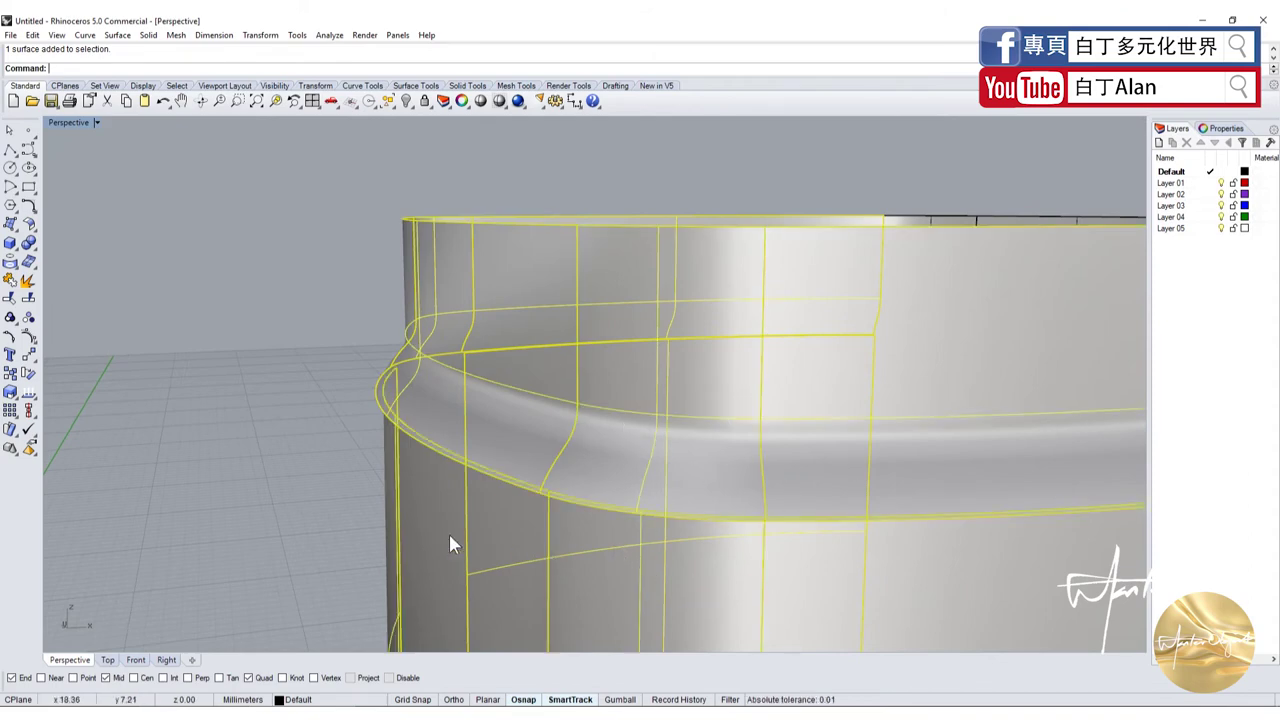
Add the inner left wall and upper-left rim, then join all selected surfaces
{"action": "mouse_move", "coordinate": [449, 534]}
{"action": "right_mouse_down"}
{"action": "mouse_move", "coordinate": [586, 534]}
{"action": "mouse_move", "coordinate": [547, 521]}
{"action": "right_mouse_up"}
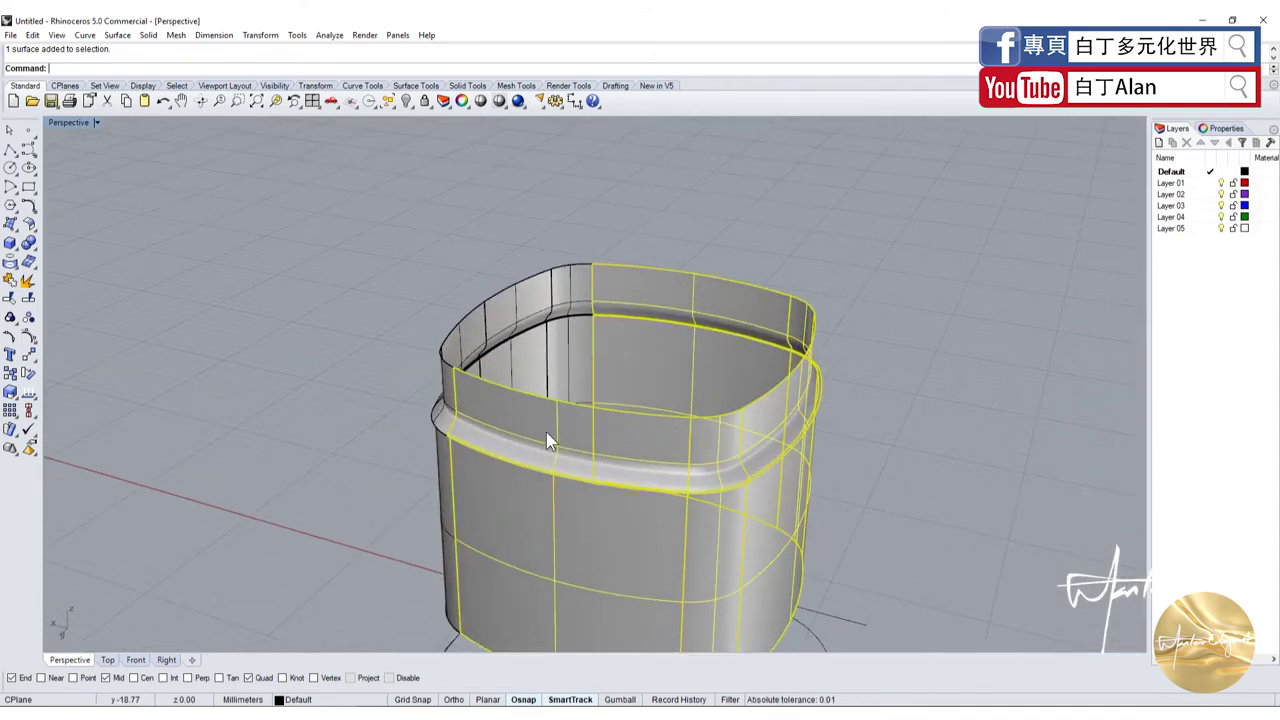
{"action": "left_click", "coordinate": [527, 365], "text": "shift"}
{"action": "left_click", "coordinate": [455, 367], "text": "shift"}
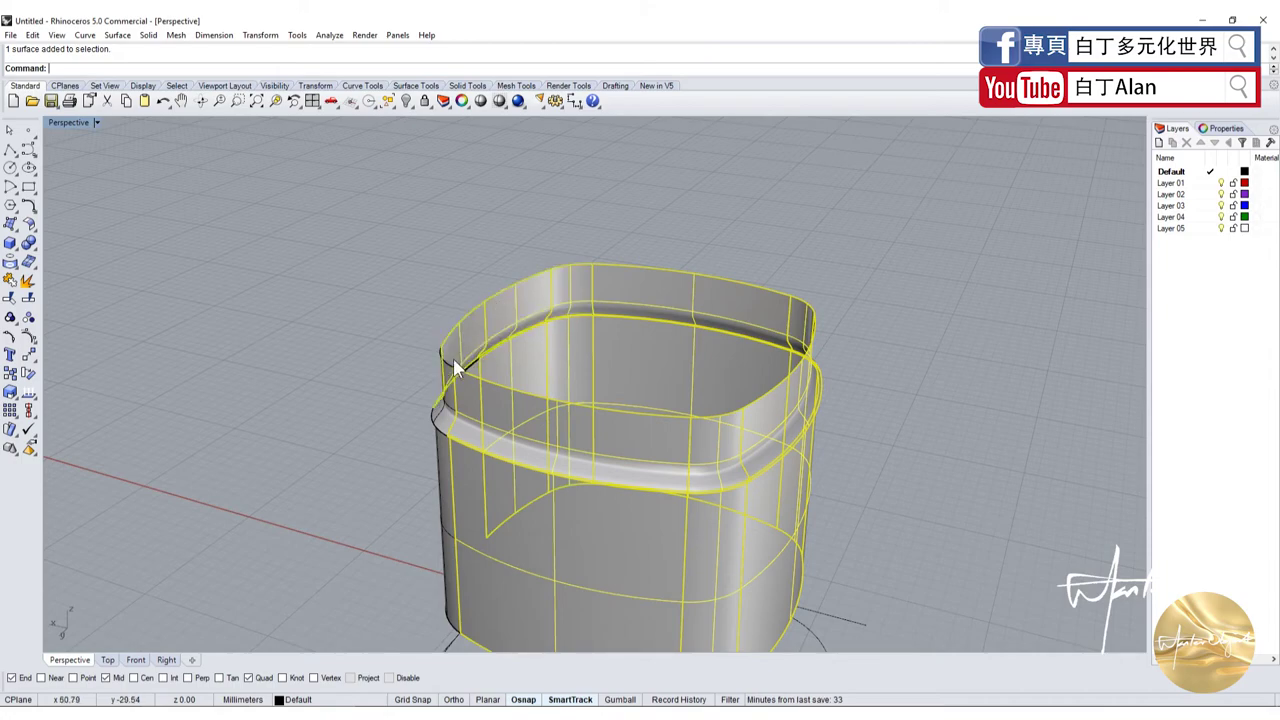
{"action": "right_click_drag", "start_coordinate": [440, 460], "coordinate": [97, 357]}
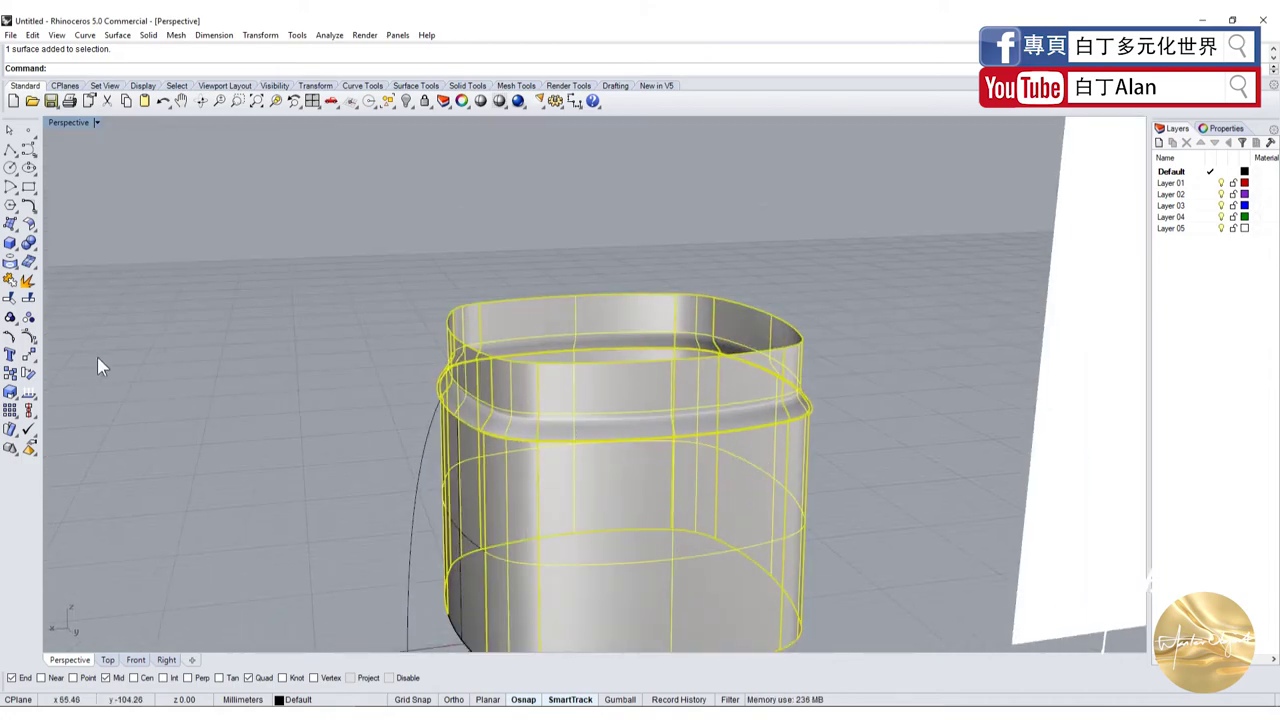
{"action": "left_click", "coordinate": [10, 282]}
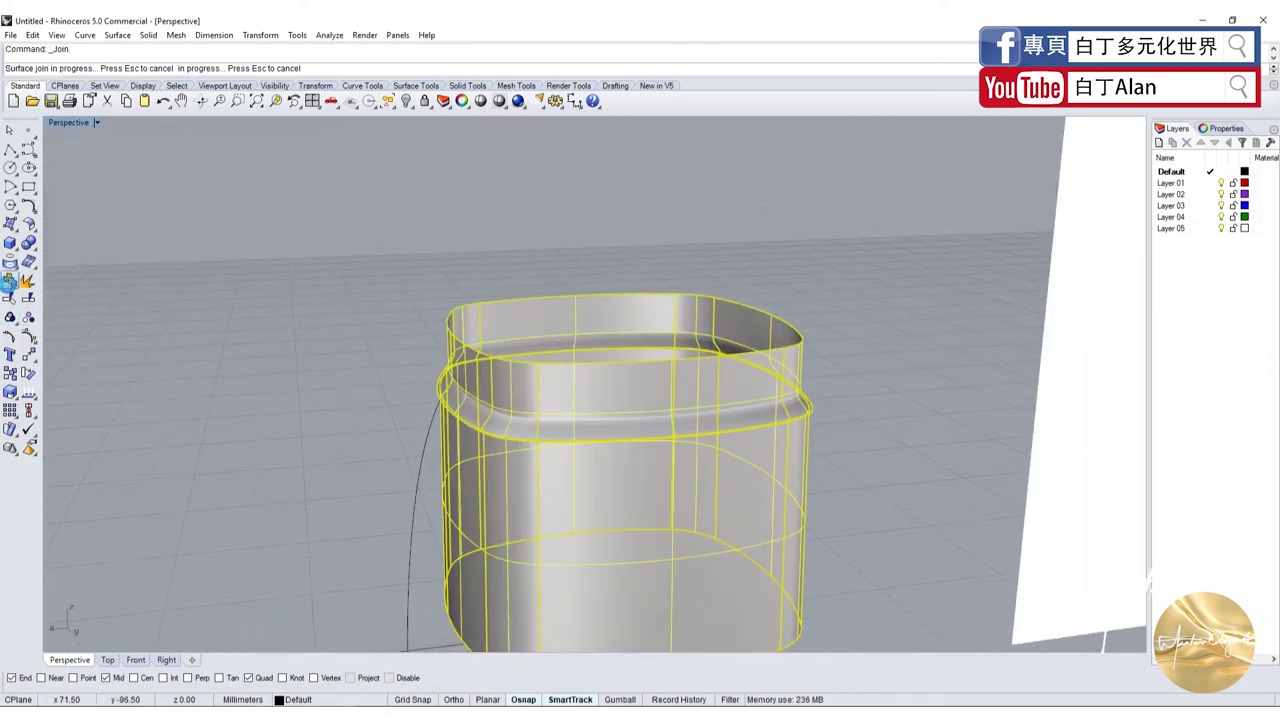
{"action": "right_click_drag", "start_coordinate": [120, 330], "coordinate": [357, 357]}
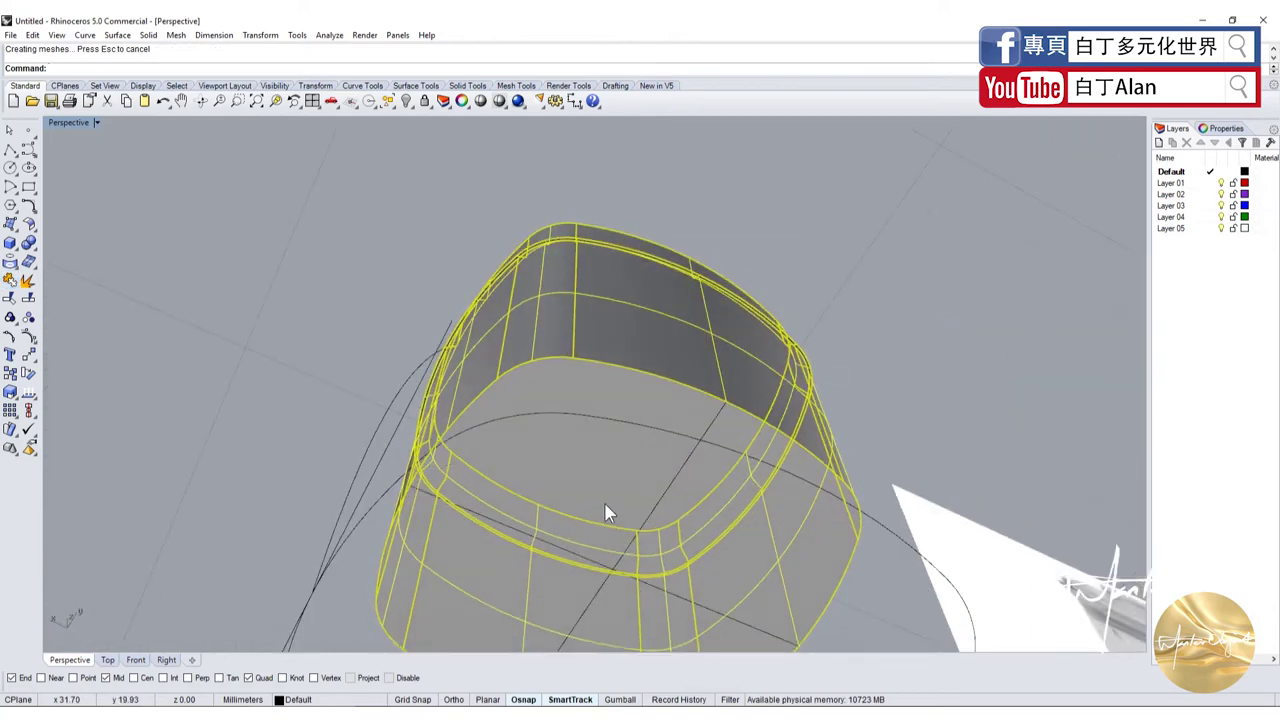
Offset the joined jar with OffsetSrf as a solid to give its walls thickness
{"action": "left_click", "coordinate": [607, 513], "text": "shift"}
{"action": "left_click", "coordinate": [12, 300]}
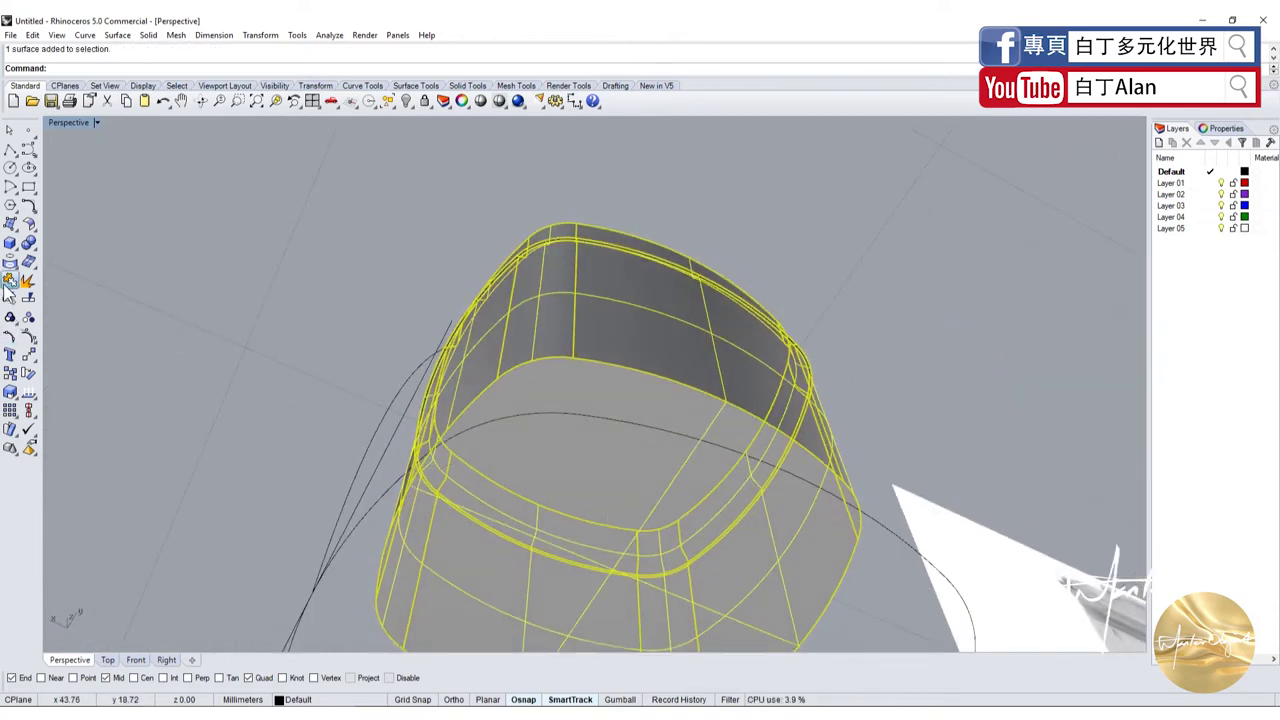
{"action": "left_click", "coordinate": [28, 227]}
{"action": "left_click", "coordinate": [67, 270]}
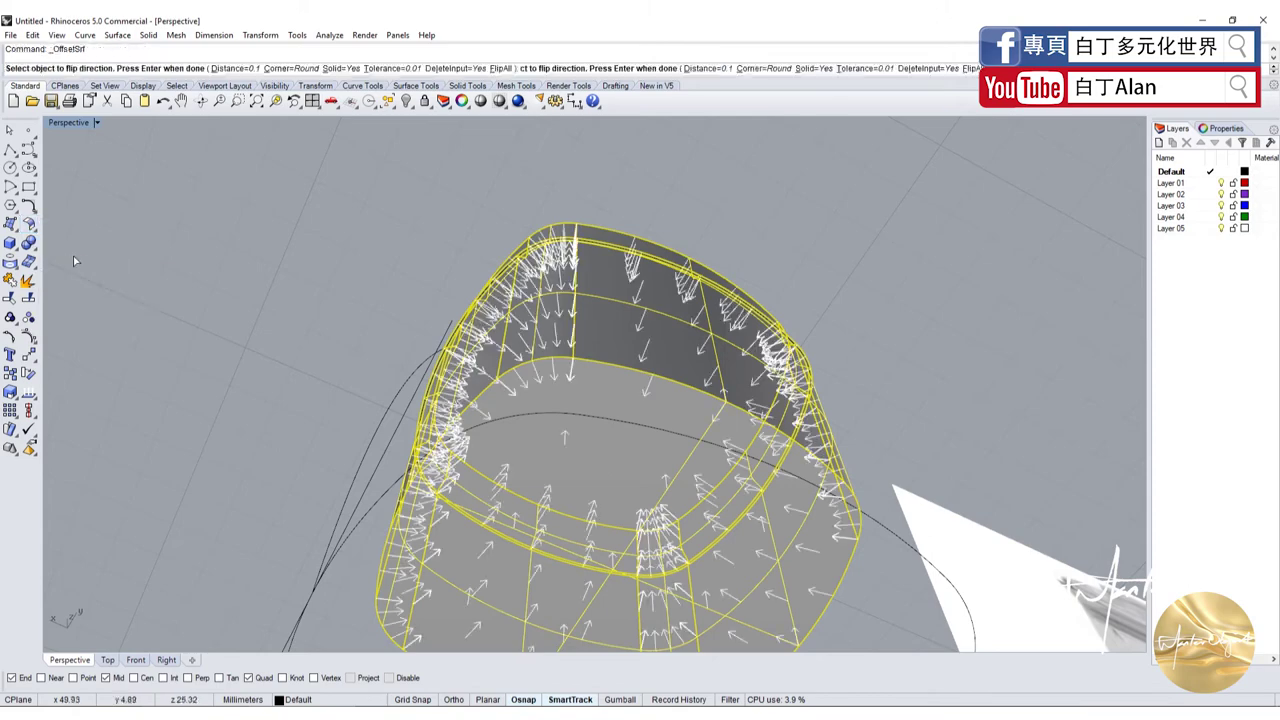
{"action": "right_click_drag", "start_coordinate": [580, 305], "coordinate": [519, 410]}
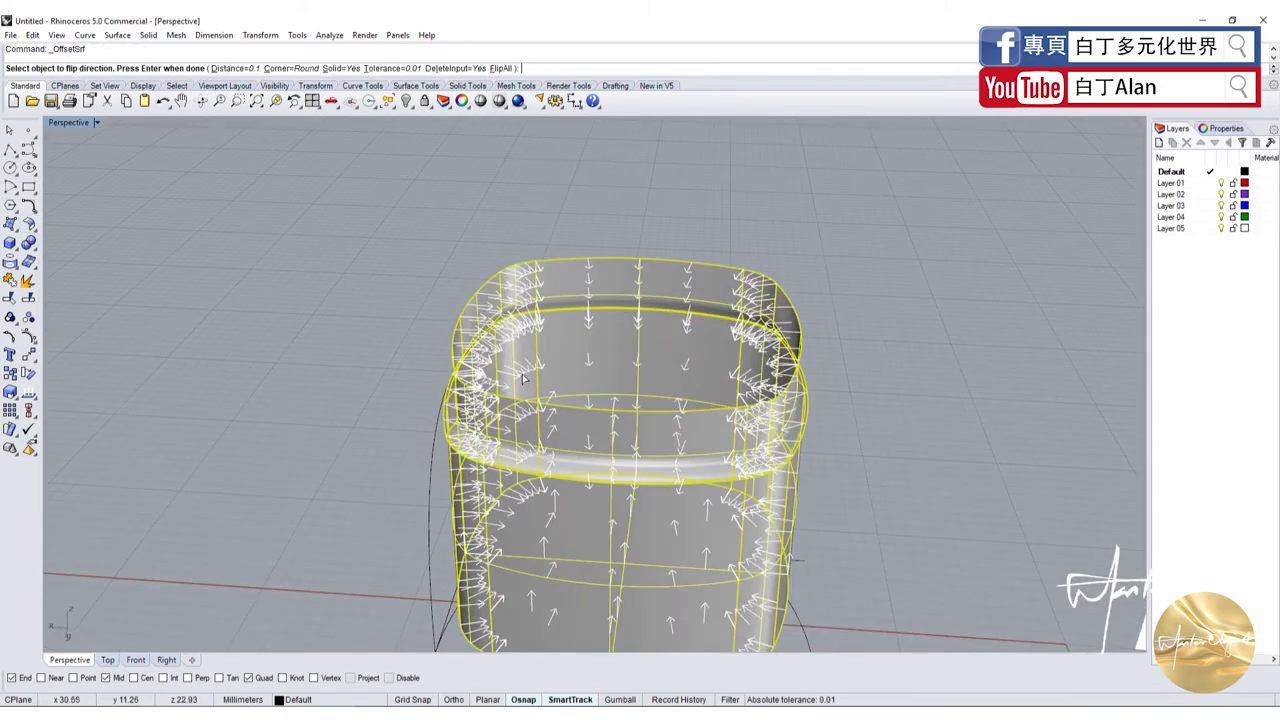
{"action": "type", "text": "0.2"}
{"action": "right_click", "coordinate": [523, 363]}
{"action": "right_click", "coordinate": [423, 371]}
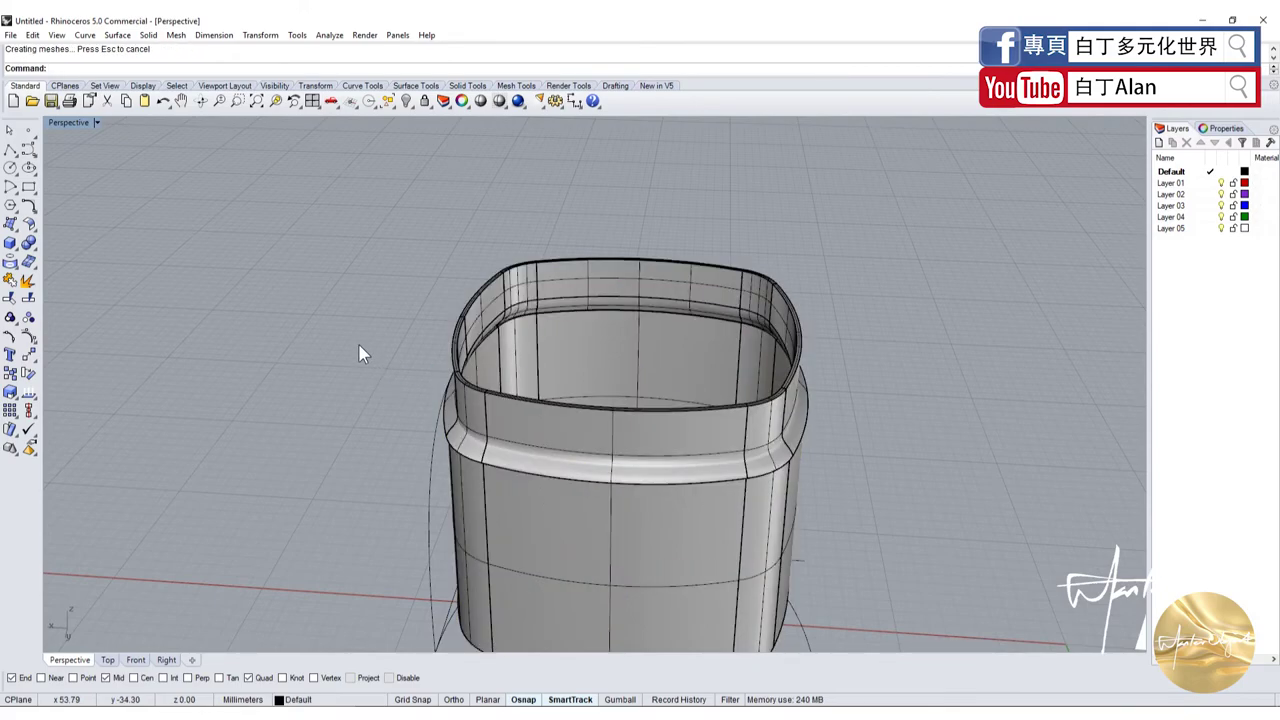
Orbit around the thickened jar to inspect the neck and select the cup body
{"action": "mouse_move", "coordinate": [432, 334]}
{"action": "right_mouse_down"}
{"action": "mouse_move", "coordinate": [384, 346]}
{"action": "mouse_move", "coordinate": [566, 277]}
{"action": "right_mouse_up"}
{"action": "scroll", "coordinate": [586, 326], "scroll_direction": "up", "scroll_amount": 5}
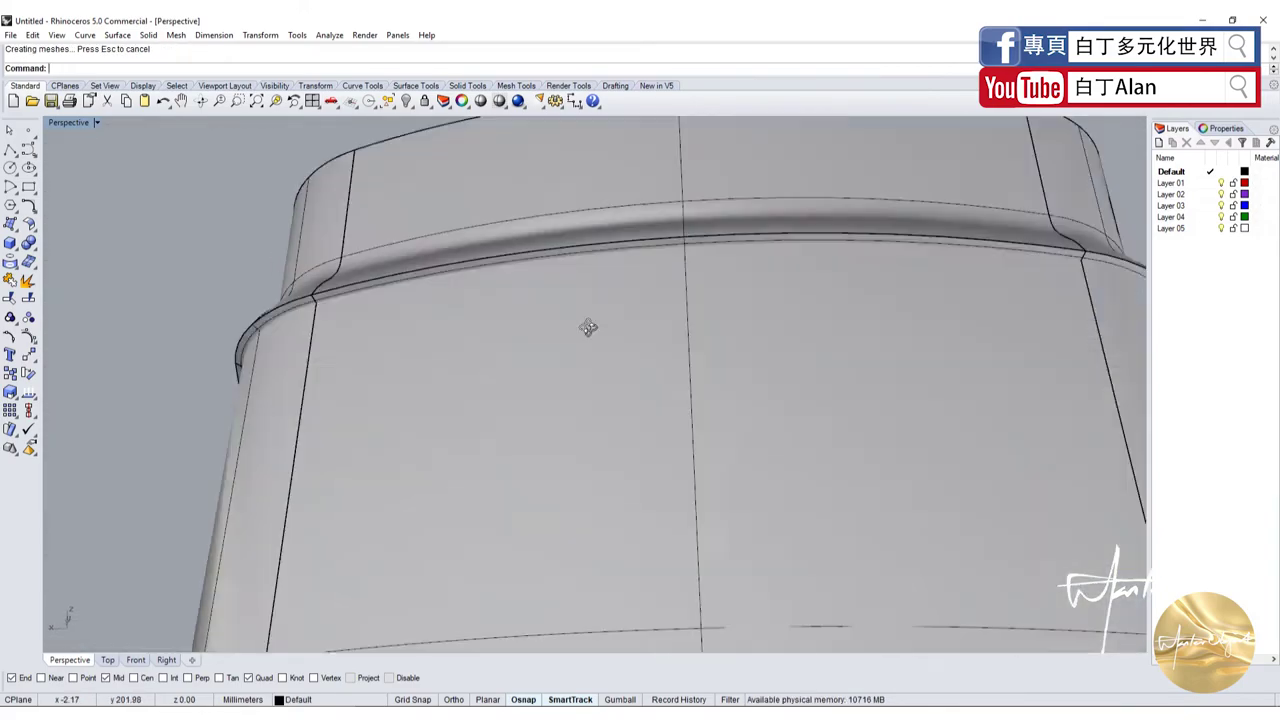
{"action": "right_click_drag", "start_coordinate": [586, 326], "coordinate": [580, 287]}
{"action": "scroll", "coordinate": [584, 289], "scroll_direction": "down", "scroll_amount": 5}
{"action": "mouse_move", "coordinate": [571, 400]}
{"action": "right_mouse_down"}
{"action": "mouse_move", "coordinate": [645, 443]}
{"action": "mouse_move", "coordinate": [500, 164]}
{"action": "mouse_move", "coordinate": [494, 281]}
{"action": "right_mouse_up"}
{"action": "scroll", "coordinate": [473, 170], "scroll_direction": "up", "scroll_amount": 3}
{"action": "scroll", "coordinate": [530, 507], "scroll_direction": "up", "scroll_amount": 4}
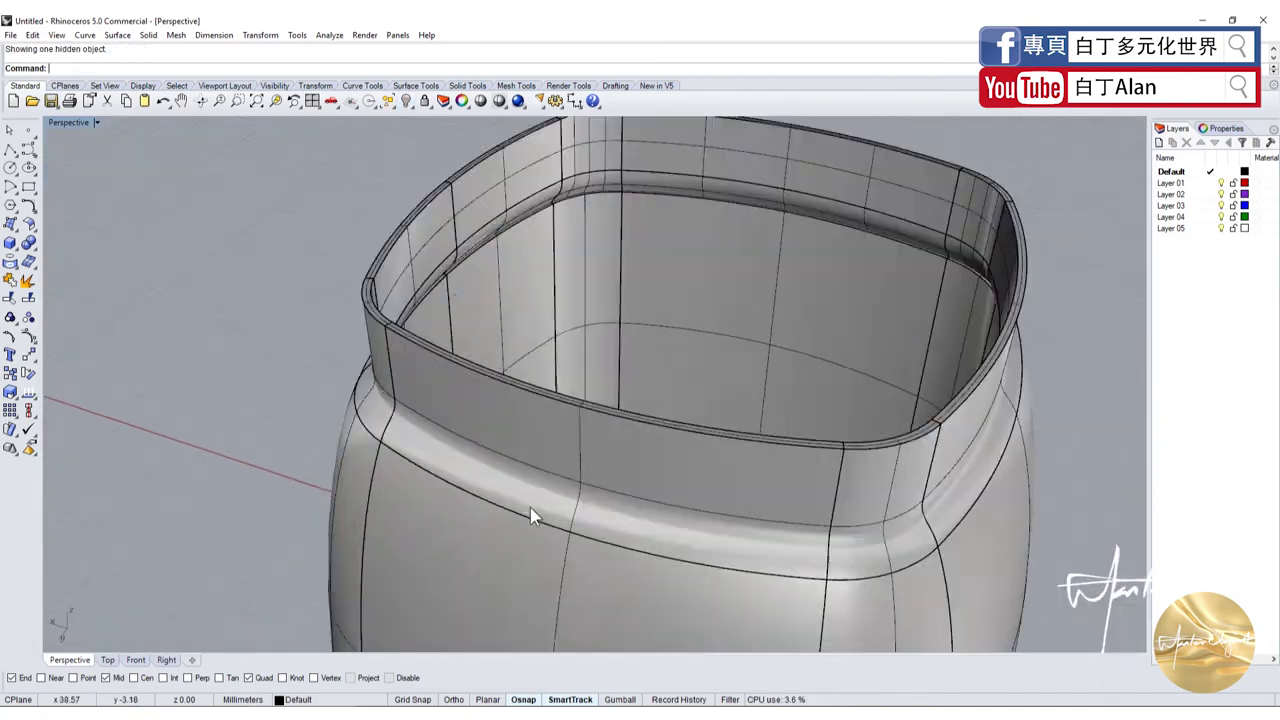
{"action": "left_click", "coordinate": [459, 546]}
{"action": "right_click_drag", "start_coordinate": [240, 320], "coordinate": [331, 400]}
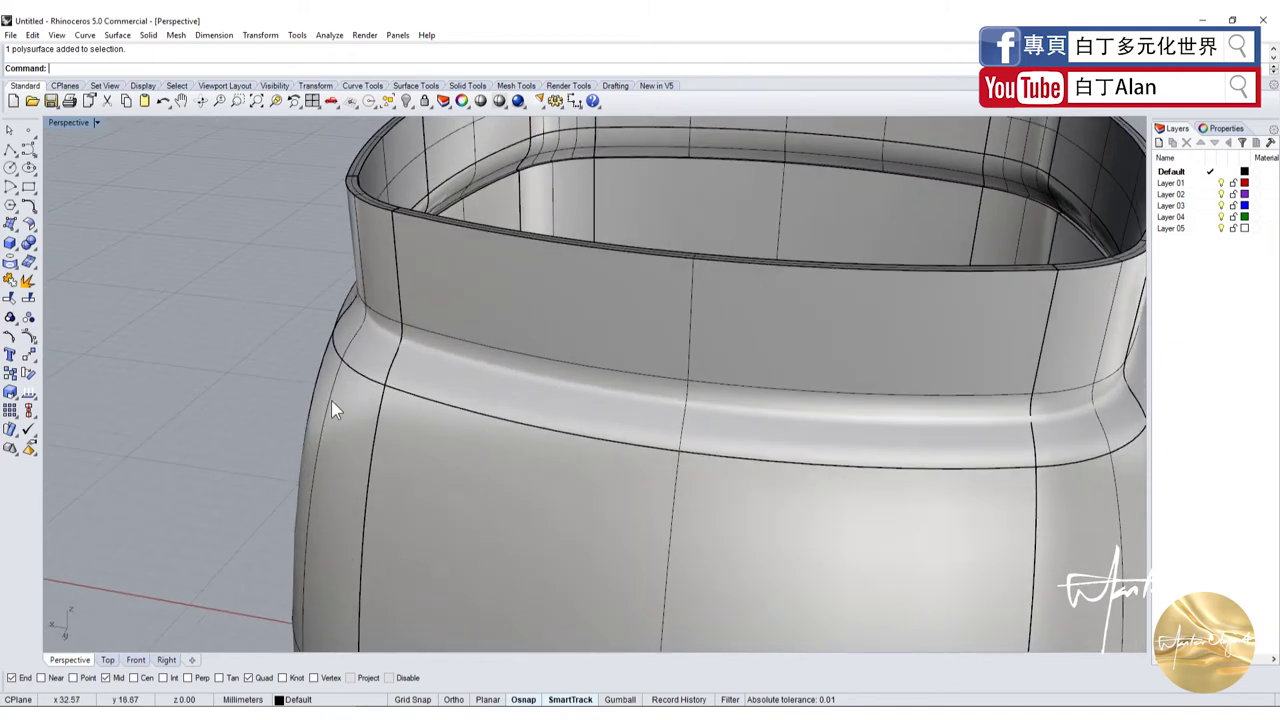
Hide the outer neck band and start Fillet Edge with radius 0.05
{"action": "left_click", "coordinate": [448, 260]}
{"action": "left_click", "coordinate": [404, 101]}
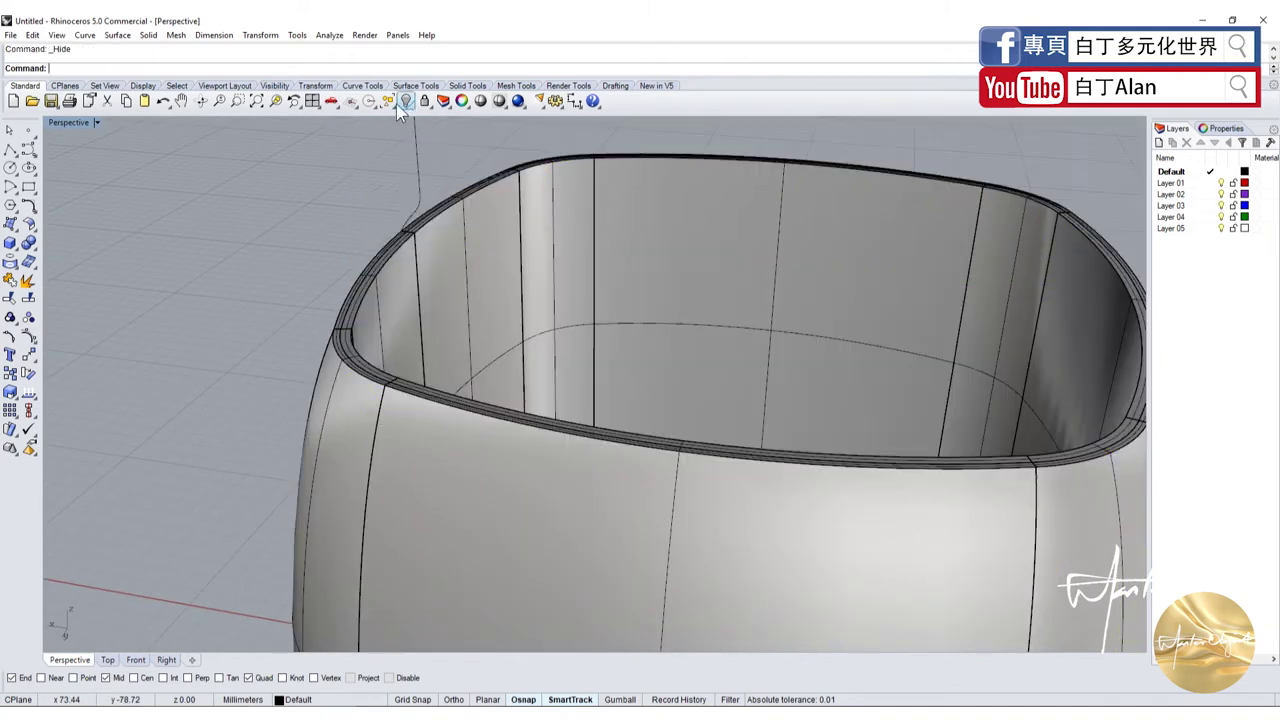
{"action": "left_click", "coordinate": [33, 256]}
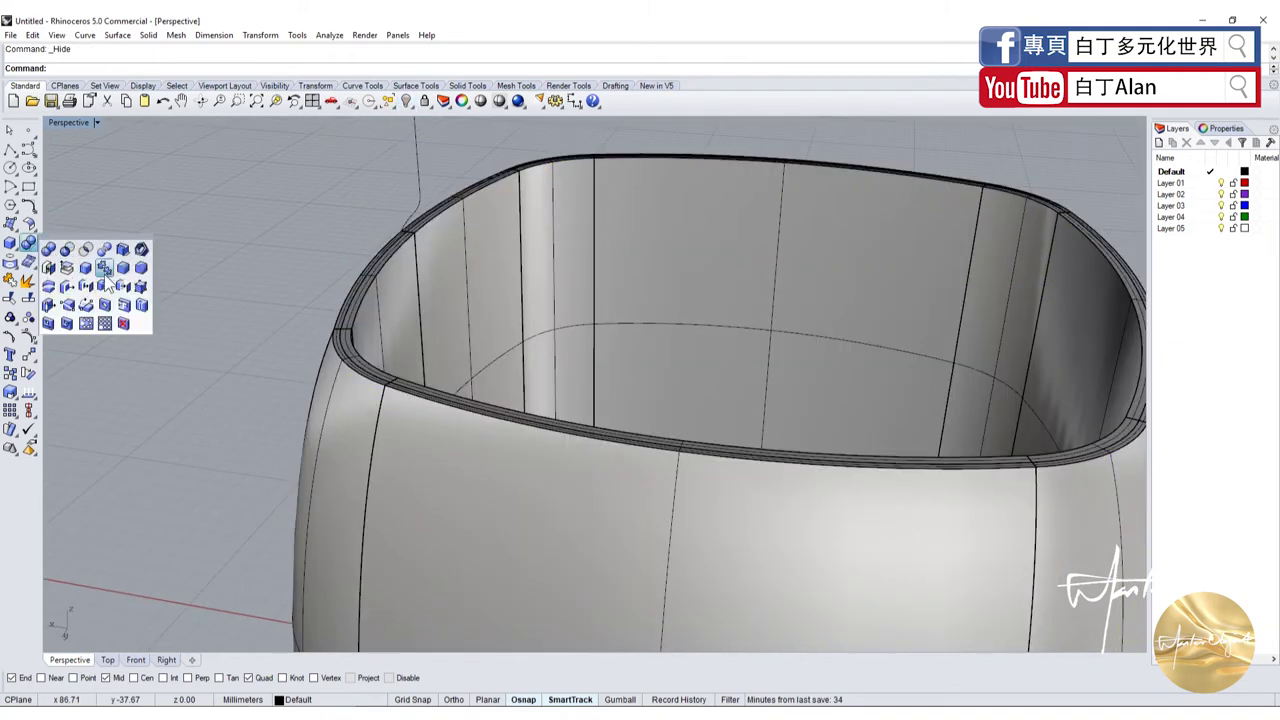
{"action": "left_click", "coordinate": [117, 276]}
{"action": "type", "text": "0.05"}
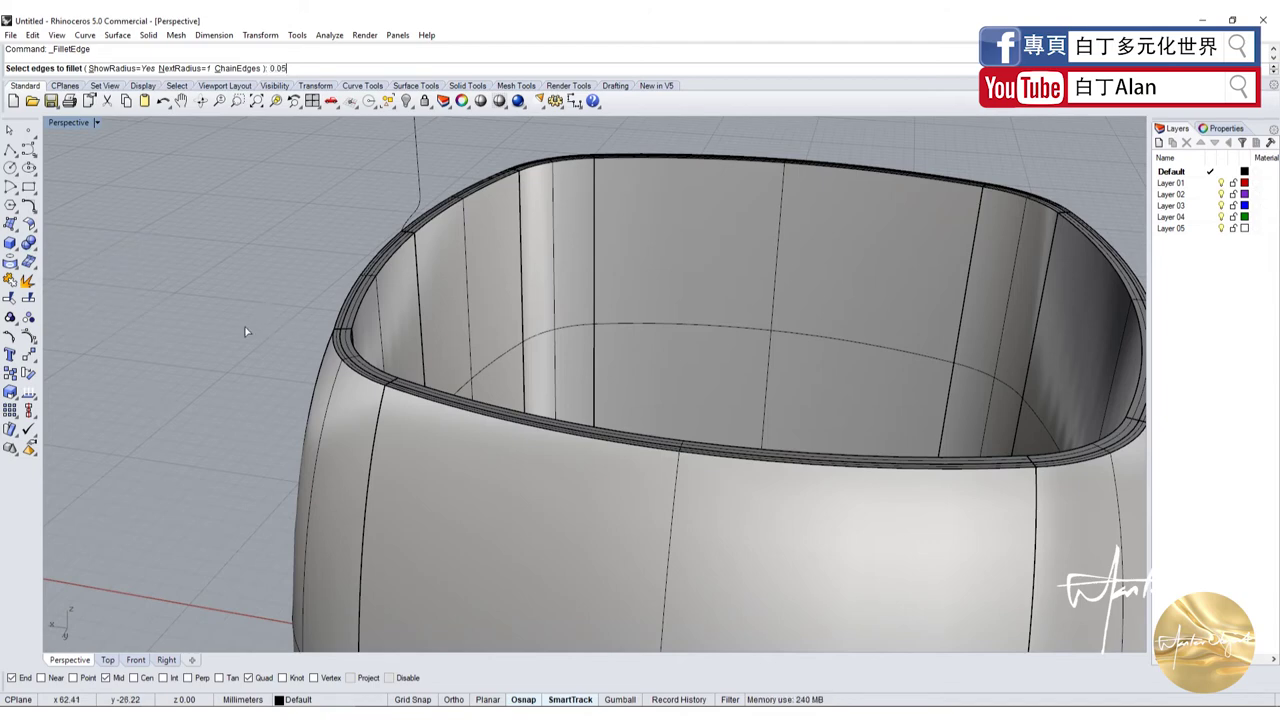
Accept the 0.05 fillet radius and pick the first three rim edges
{"action": "key", "text": "Return"}
{"action": "scroll", "coordinate": [362, 372], "scroll_direction": "up", "scroll_amount": 5}
{"action": "left_click", "coordinate": [343, 372]}
{"action": "left_click", "coordinate": [400, 405]}
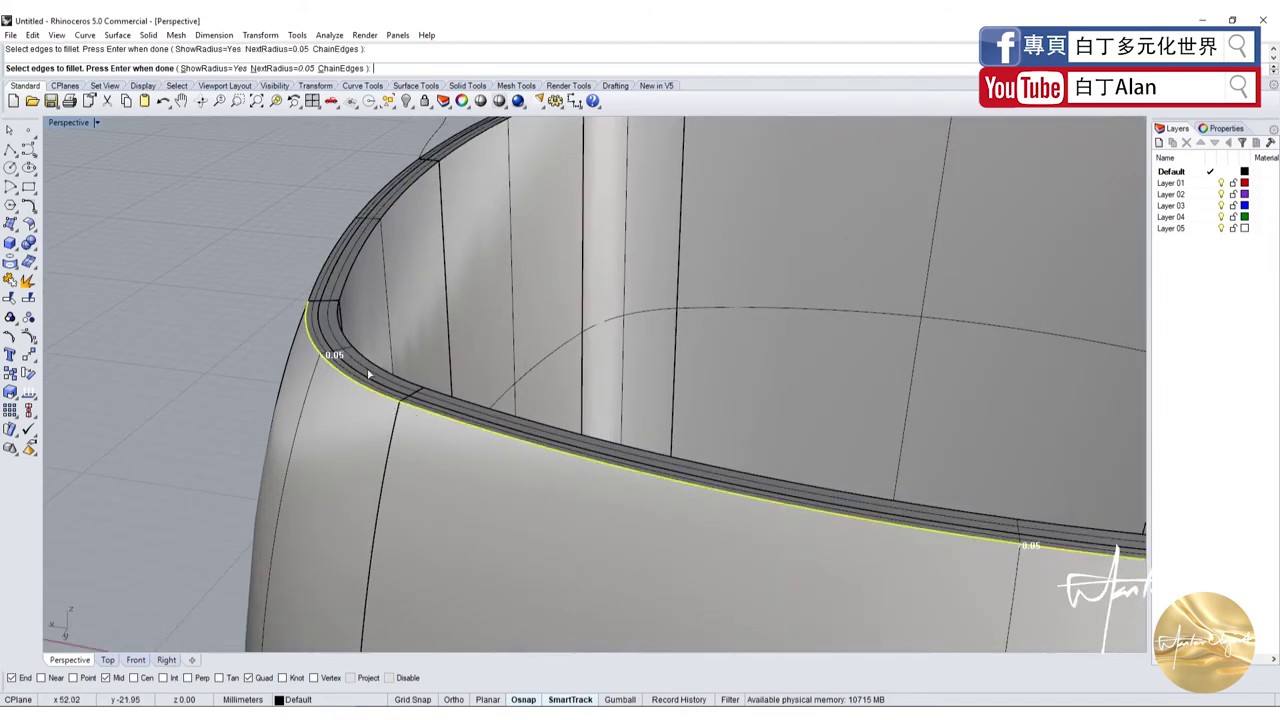
{"action": "left_click", "coordinate": [321, 303]}
{"action": "scroll", "coordinate": [322, 335], "scroll_direction": "up", "scroll_amount": 3}
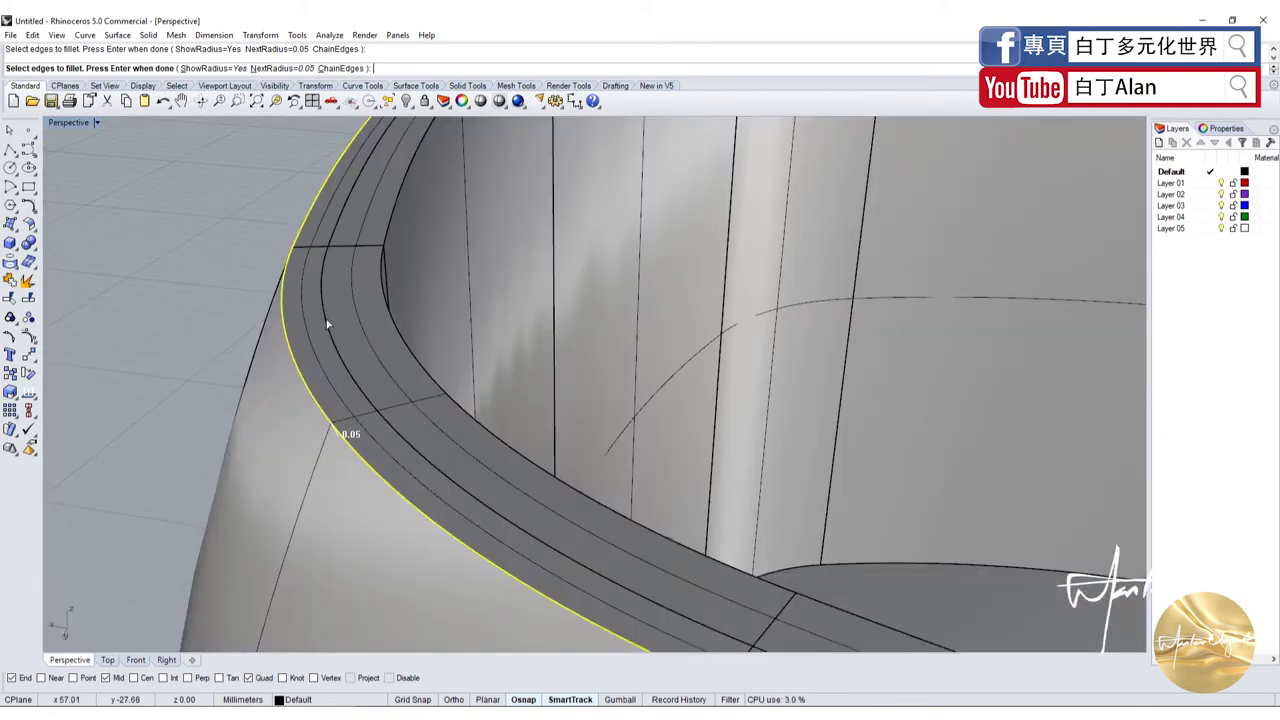
{"action": "scroll", "coordinate": [326, 323], "scroll_direction": "down", "scroll_amount": 3}
{"action": "scroll", "coordinate": [434, 180], "scroll_direction": "up", "scroll_amount": 1}
{"action": "scroll", "coordinate": [502, 221], "scroll_direction": "up", "scroll_amount": 3}
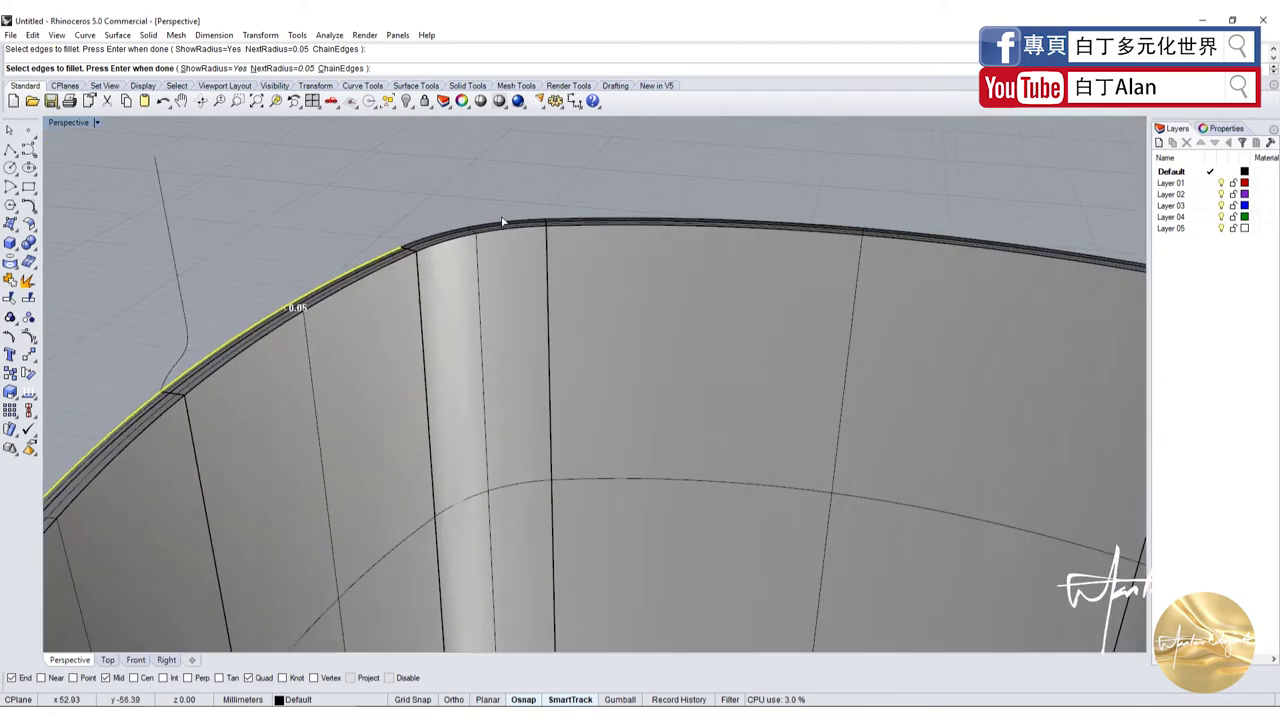
{"action": "scroll", "coordinate": [502, 221], "scroll_direction": "up", "scroll_amount": 2}
Add the remaining top rim edges, including the right corner, and apply the 0.05 fillet
{"action": "left_click", "coordinate": [498, 228]}
{"action": "left_click", "coordinate": [445, 237]}
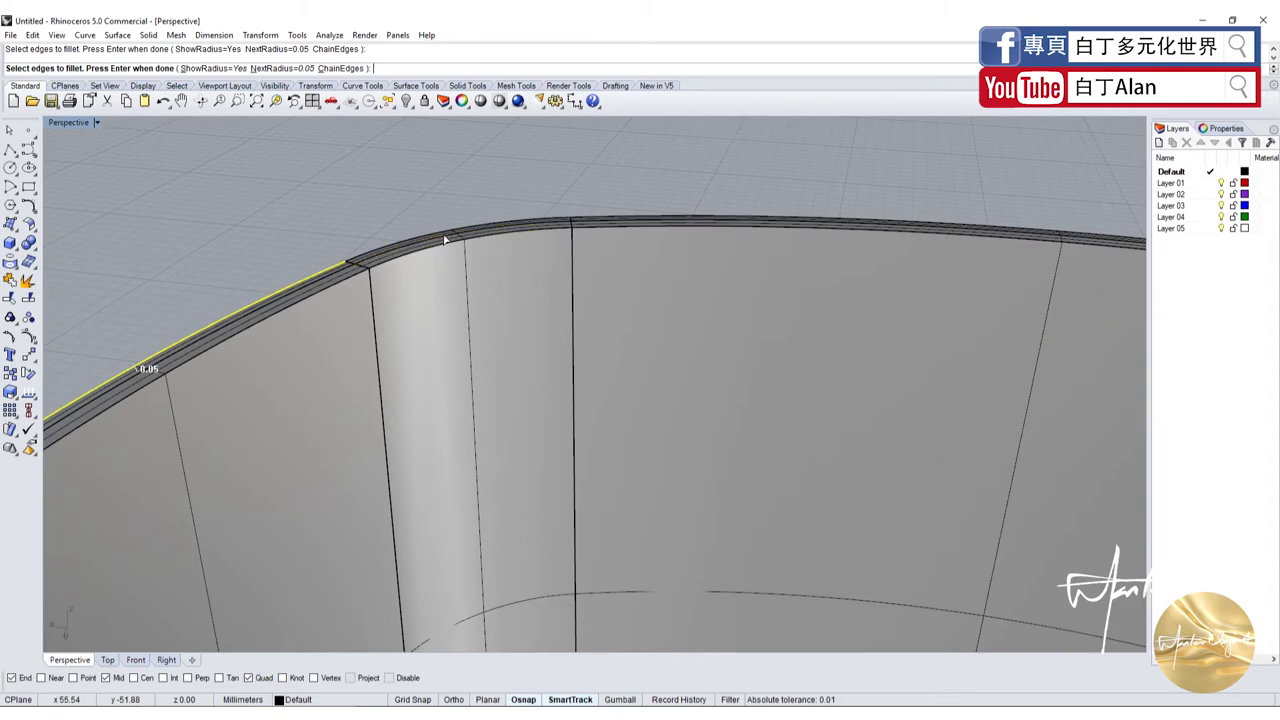
{"action": "left_click", "coordinate": [440, 231]}
{"action": "left_click", "coordinate": [596, 217]}
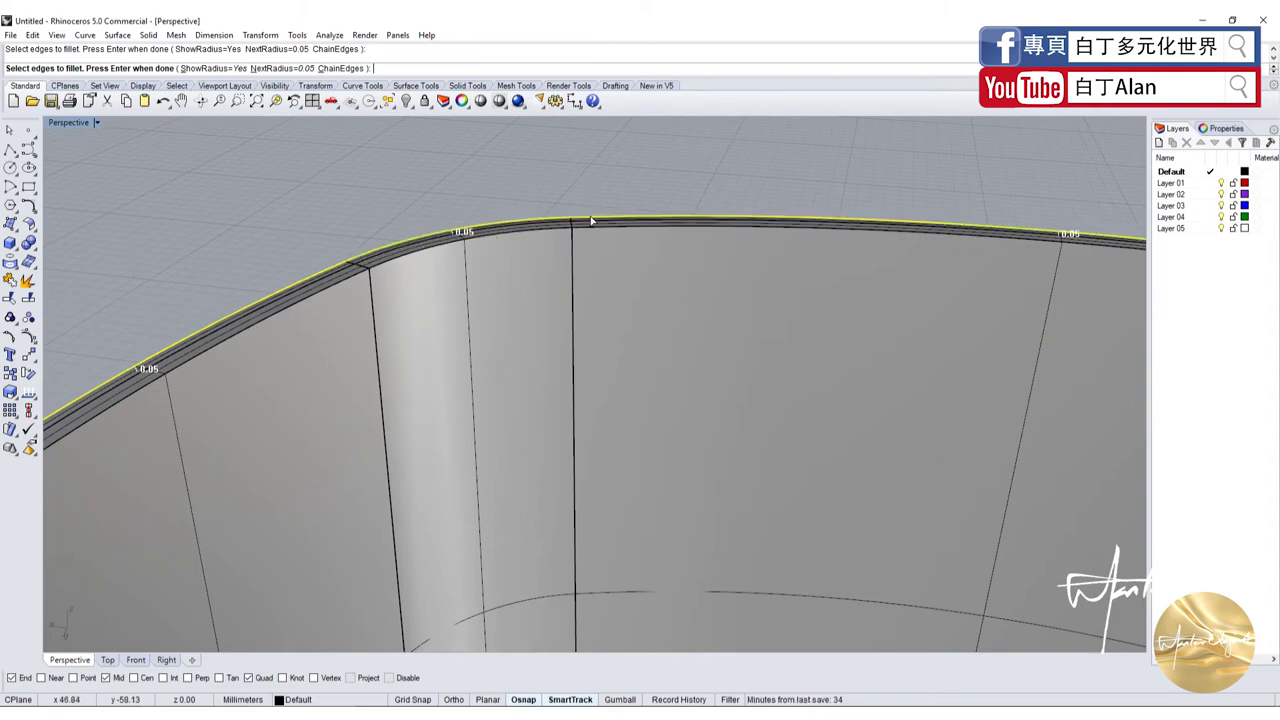
{"action": "scroll", "coordinate": [893, 307], "scroll_direction": "down", "scroll_amount": 2}
{"action": "scroll", "coordinate": [967, 279], "scroll_direction": "up", "scroll_amount": 3}
{"action": "scroll", "coordinate": [1052, 238], "scroll_direction": "down", "scroll_amount": 3}
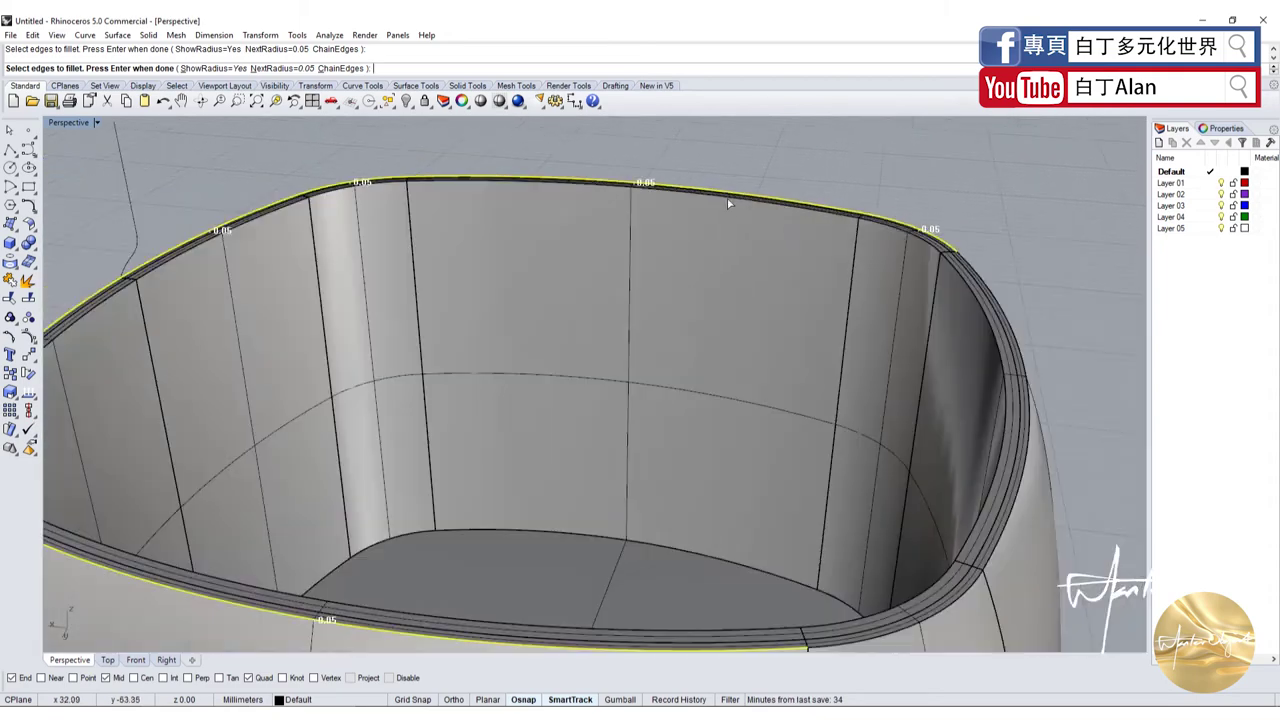
{"action": "scroll", "coordinate": [844, 290], "scroll_direction": "up", "scroll_amount": 3}
{"action": "left_click", "coordinate": [841, 295]}
{"action": "scroll", "coordinate": [841, 297], "scroll_direction": "down", "scroll_amount": 3}
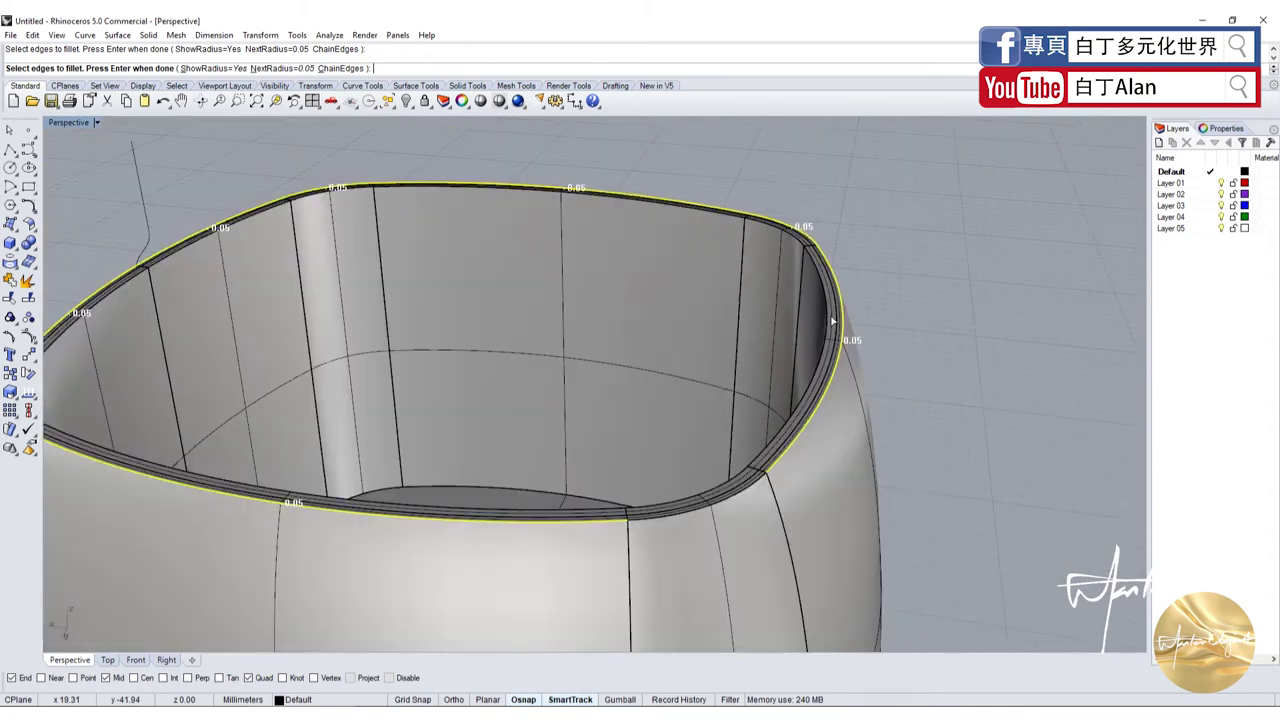
{"action": "scroll", "coordinate": [724, 510], "scroll_direction": "up", "scroll_amount": 1}
{"action": "key", "text": "Return"}
{"action": "key", "text": "Return"}
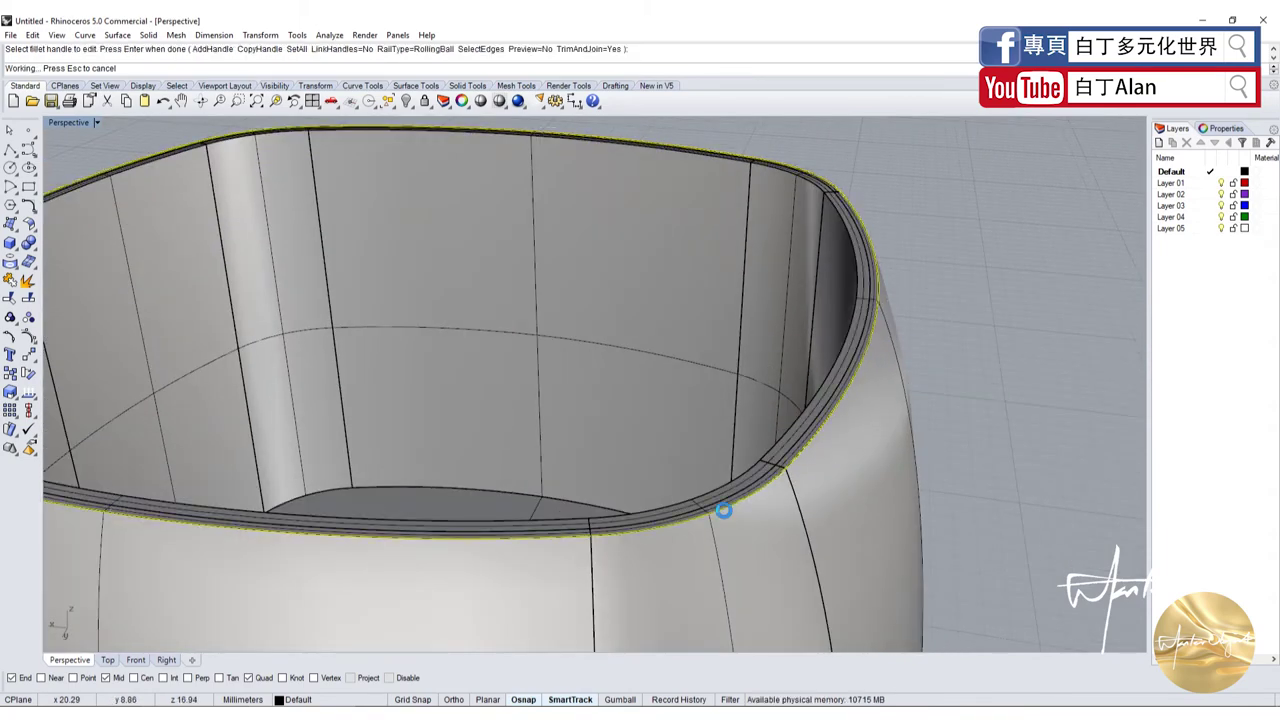
Delete the leftover ring piece at the rim
{"action": "scroll", "coordinate": [730, 510], "scroll_direction": "up", "scroll_amount": 3}
{"action": "scroll", "coordinate": [747, 502], "scroll_direction": "down", "scroll_amount": 1}
{"action": "left_click", "coordinate": [747, 502]}
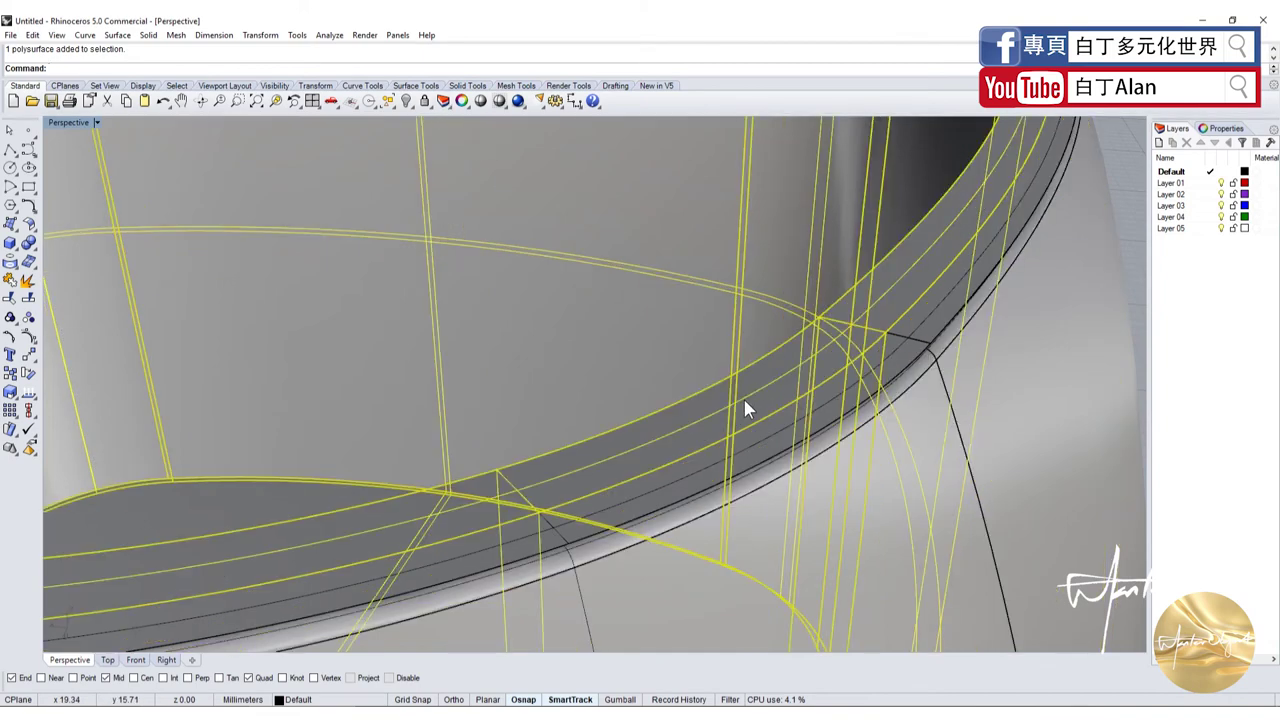
{"action": "scroll", "coordinate": [745, 408], "scroll_direction": "down", "scroll_amount": 4}
{"action": "key", "text": "Delete"}
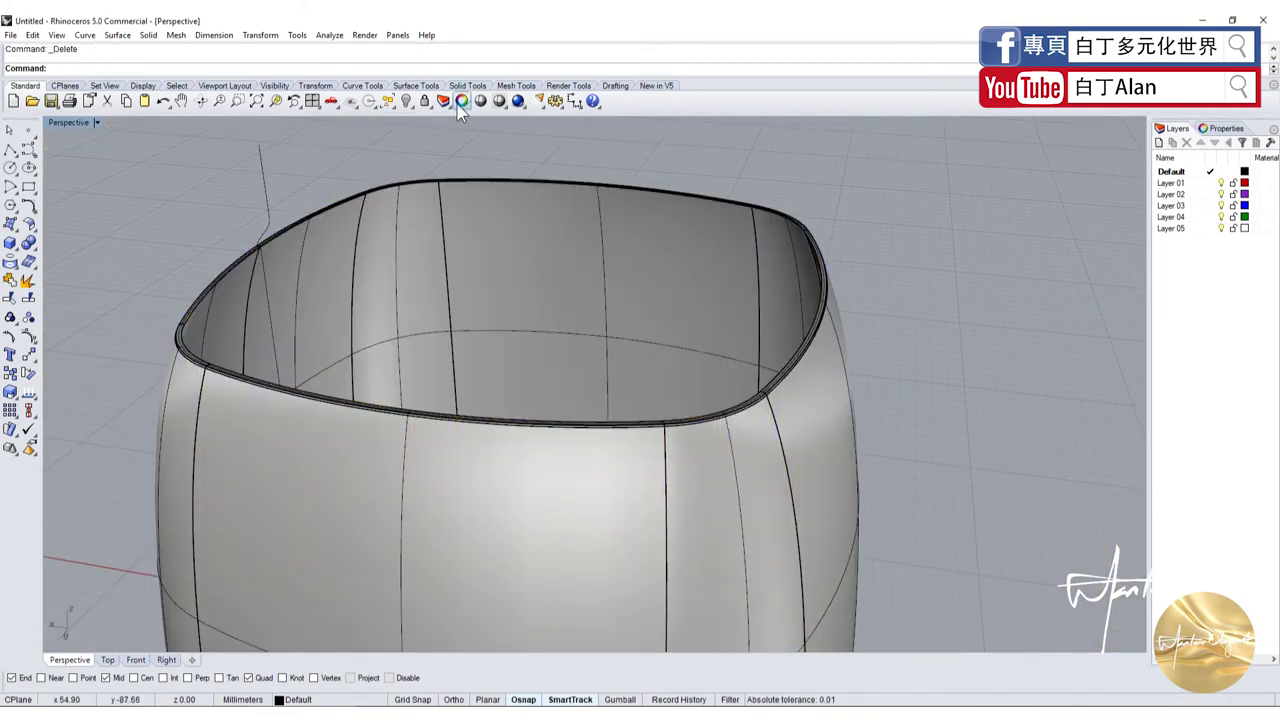
Show the hidden neck band and undo the deletion to restore the ring piece
{"action": "left_click", "coordinate": [408, 101]}
{"action": "left_click", "coordinate": [646, 341]}
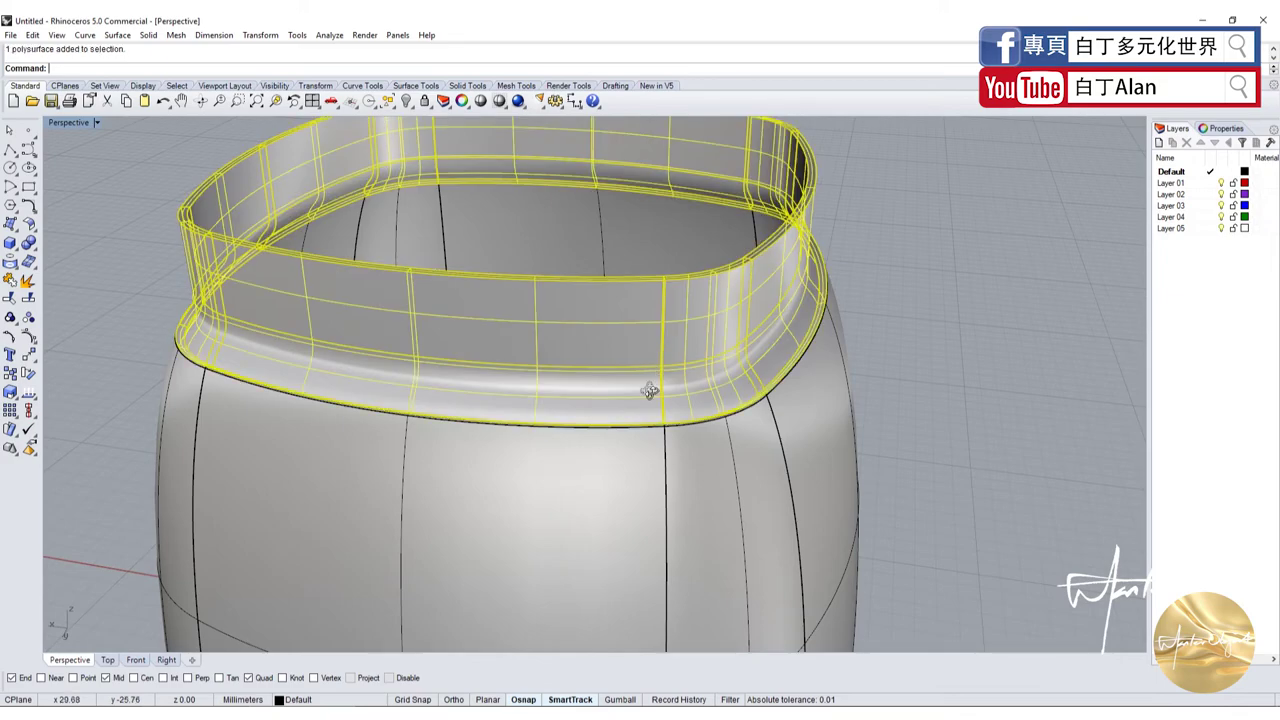
{"action": "right_click_drag", "start_coordinate": [648, 343], "coordinate": [726, 462]}
{"action": "key", "text": "Delete"}
{"action": "key", "text": "ctrl+z"}
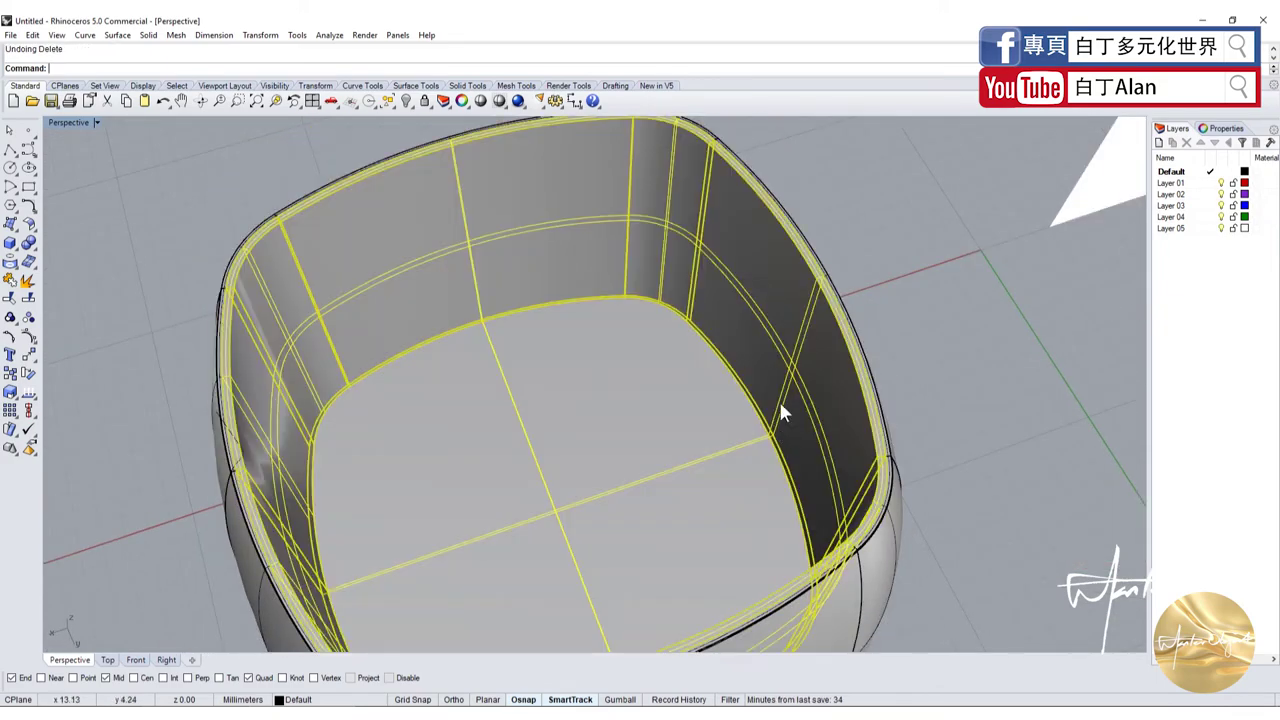
Show the remaining hidden object and Boolean-union the outer neck band with the jug body
{"action": "left_click", "coordinate": [408, 101]}
{"action": "right_click_drag", "start_coordinate": [425, 121], "coordinate": [557, 313]}
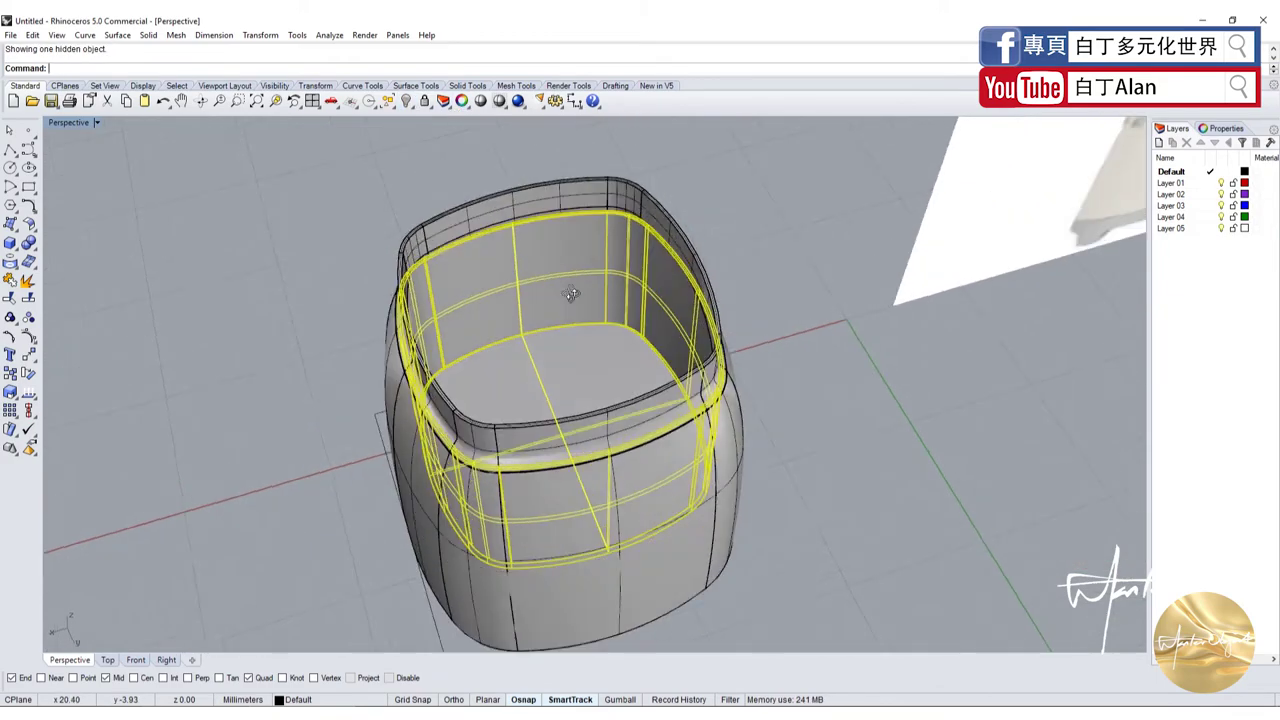
{"action": "left_click", "coordinate": [744, 222], "text": "shift"}
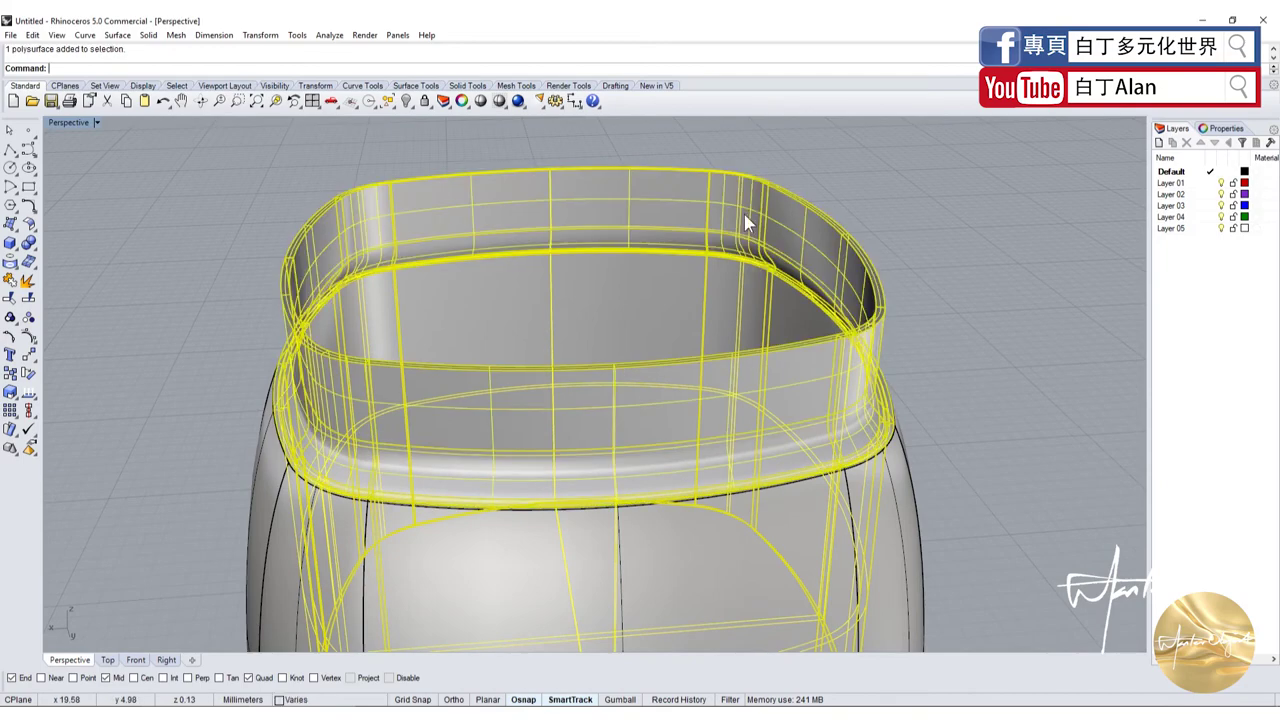
{"action": "left_click", "coordinate": [54, 249]}
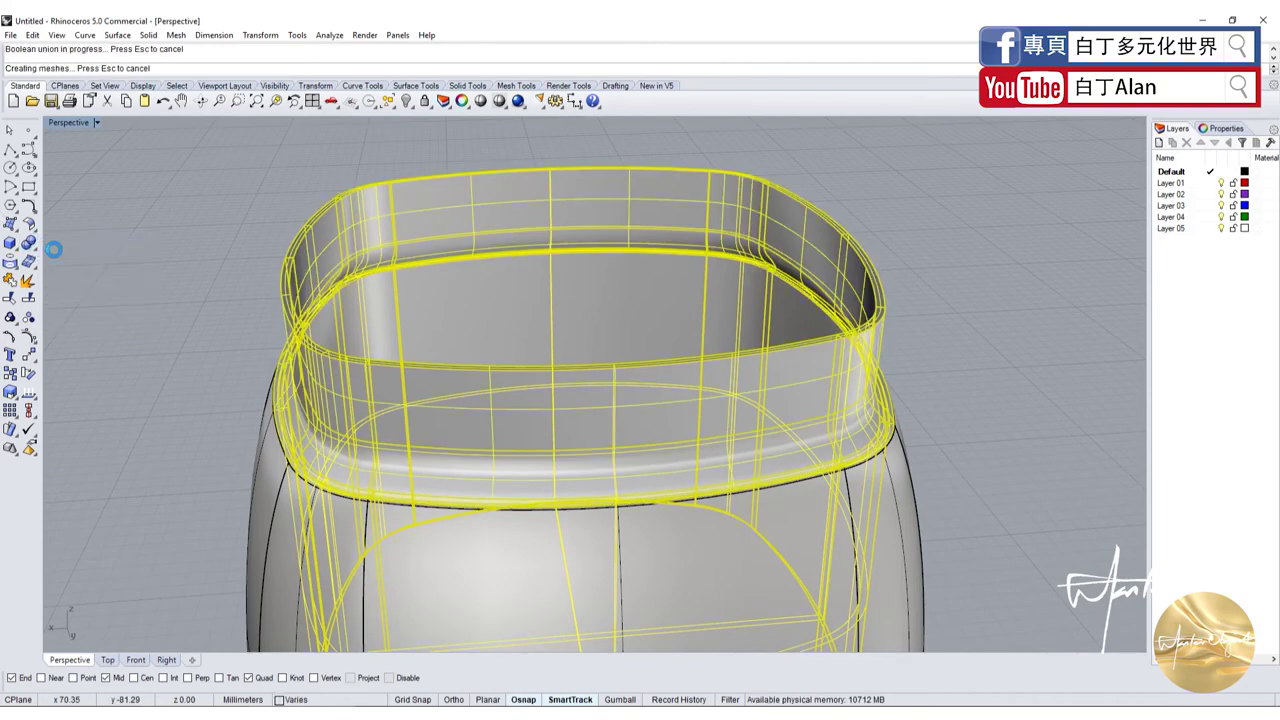
{"action": "left_click", "coordinate": [305, 335]}
{"action": "scroll", "coordinate": [315, 244], "scroll_direction": "down", "scroll_amount": 2}
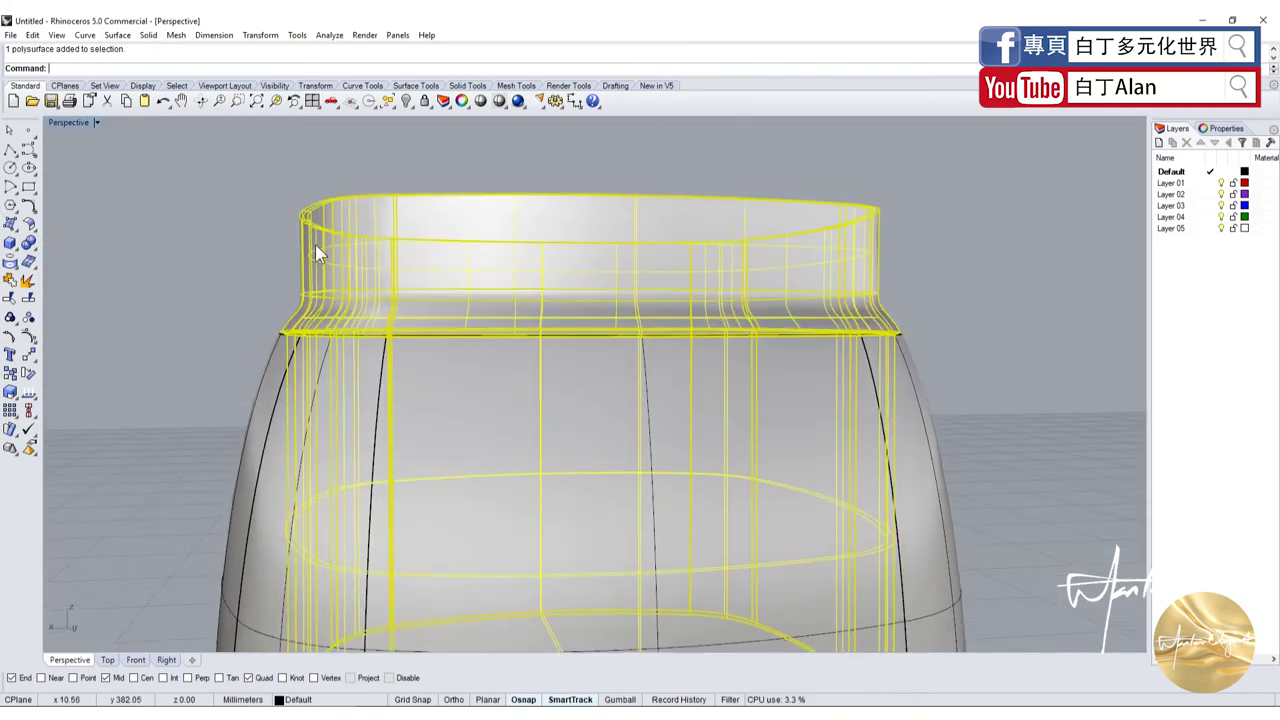
{"action": "scroll", "coordinate": [325, 326], "scroll_direction": "down", "scroll_amount": 3}
{"action": "scroll", "coordinate": [514, 313], "scroll_direction": "up", "scroll_amount": 4}
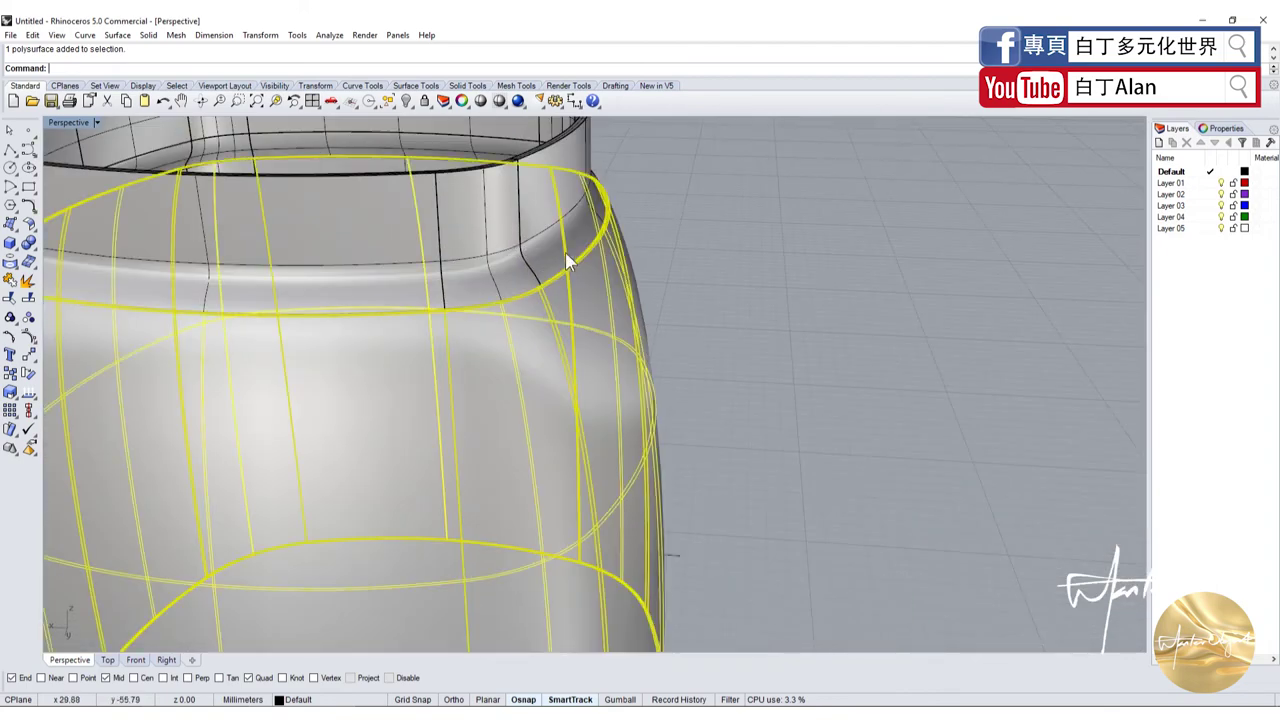
Switch the view to plain shaded display and zoom in on the jug
{"action": "left_click", "coordinate": [481, 101]}
{"action": "scroll", "coordinate": [549, 321], "scroll_direction": "up", "scroll_amount": 2}
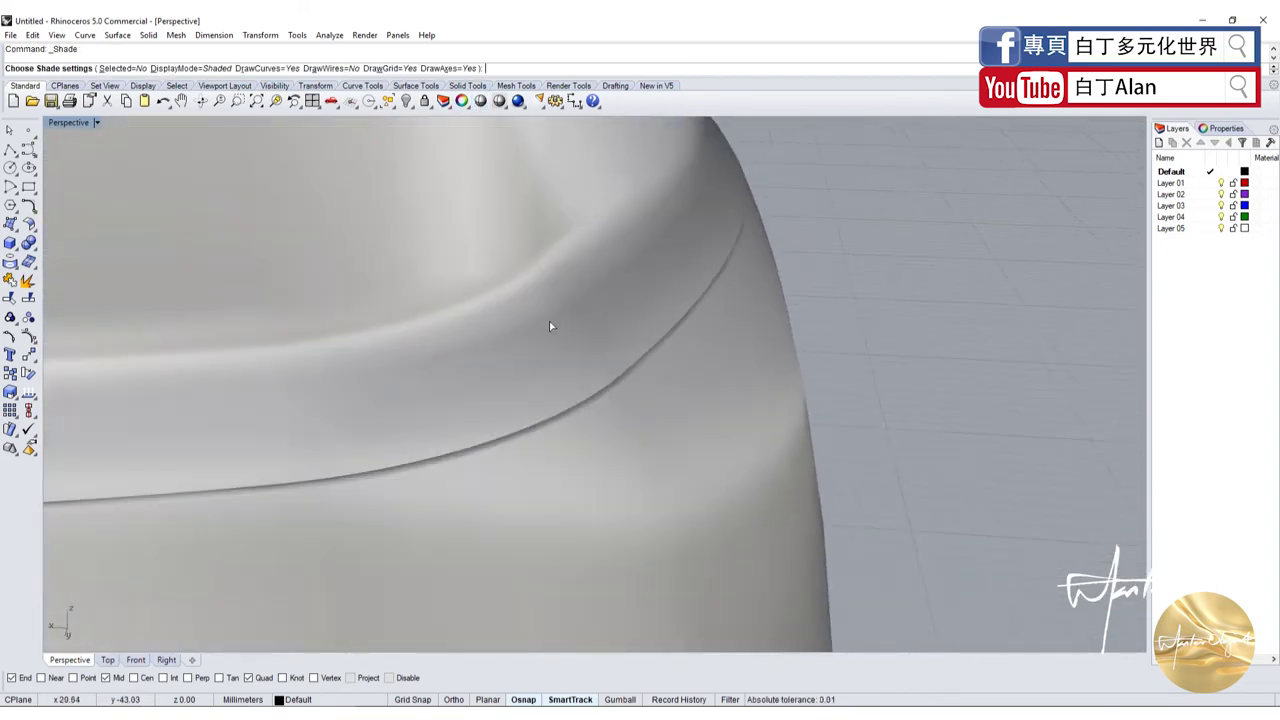
{"action": "scroll", "coordinate": [571, 326], "scroll_direction": "down", "scroll_amount": 5}
{"action": "scroll", "coordinate": [540, 315], "scroll_direction": "down", "scroll_amount": 1}
{"action": "scroll", "coordinate": [157, 286], "scroll_direction": "up", "scroll_amount": 3}
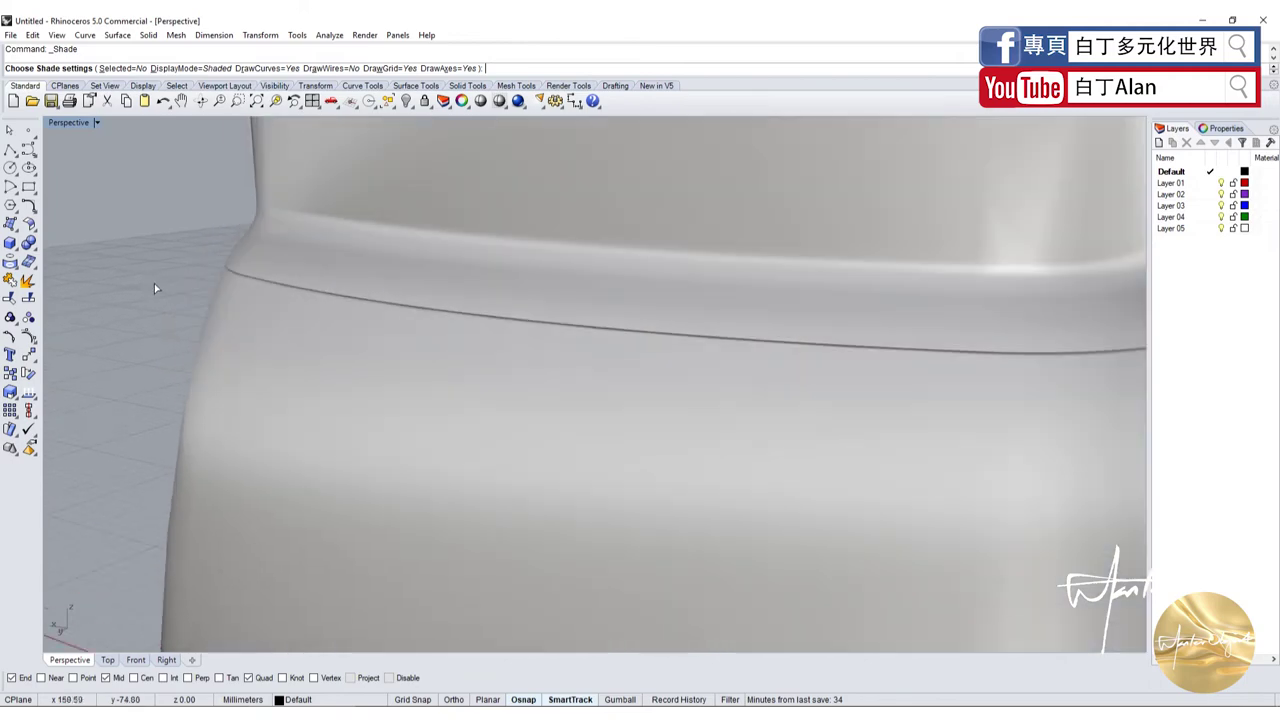
{"action": "scroll", "coordinate": [629, 514], "scroll_direction": "down", "scroll_amount": 4}
{"action": "scroll", "coordinate": [418, 432], "scroll_direction": "down", "scroll_amount": 2}
{"action": "scroll", "coordinate": [450, 460], "scroll_direction": "up", "scroll_amount": 3}
{"action": "scroll", "coordinate": [504, 442], "scroll_direction": "up", "scroll_amount": 2}
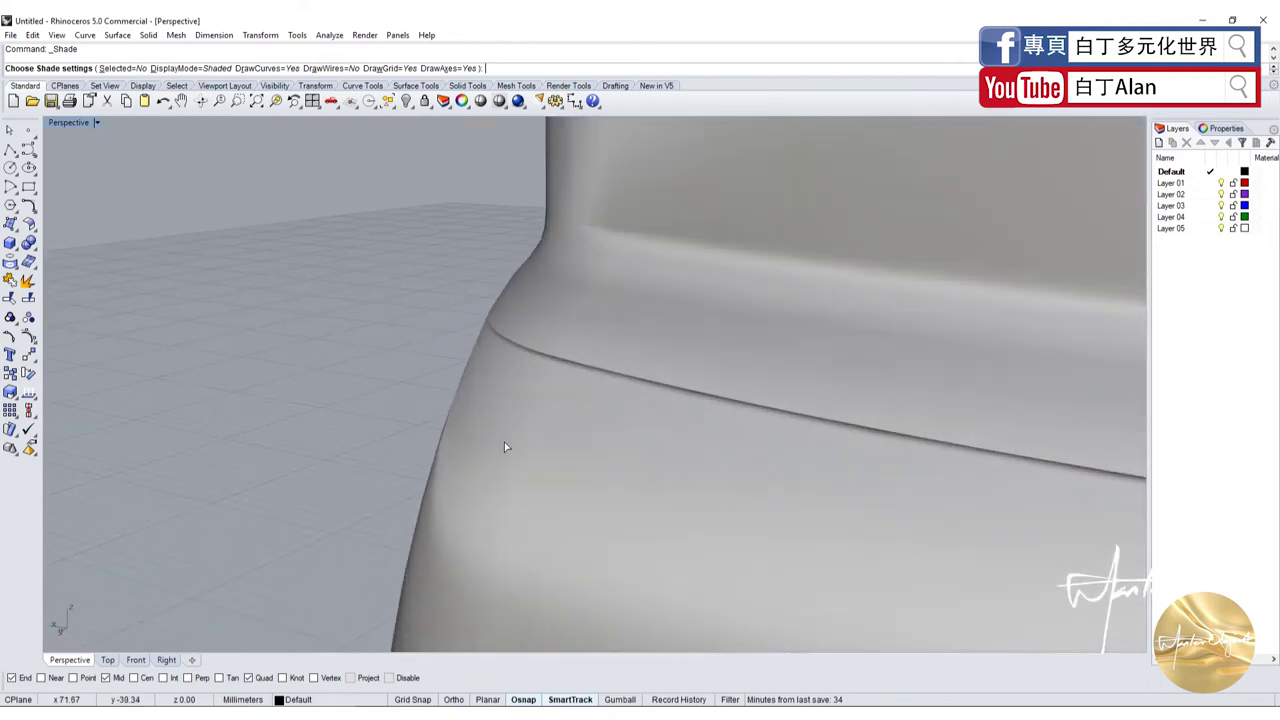
{"action": "scroll", "coordinate": [540, 350], "scroll_direction": "down", "scroll_amount": 1}
{"action": "scroll", "coordinate": [400, 335], "scroll_direction": "down", "scroll_amount": 2}
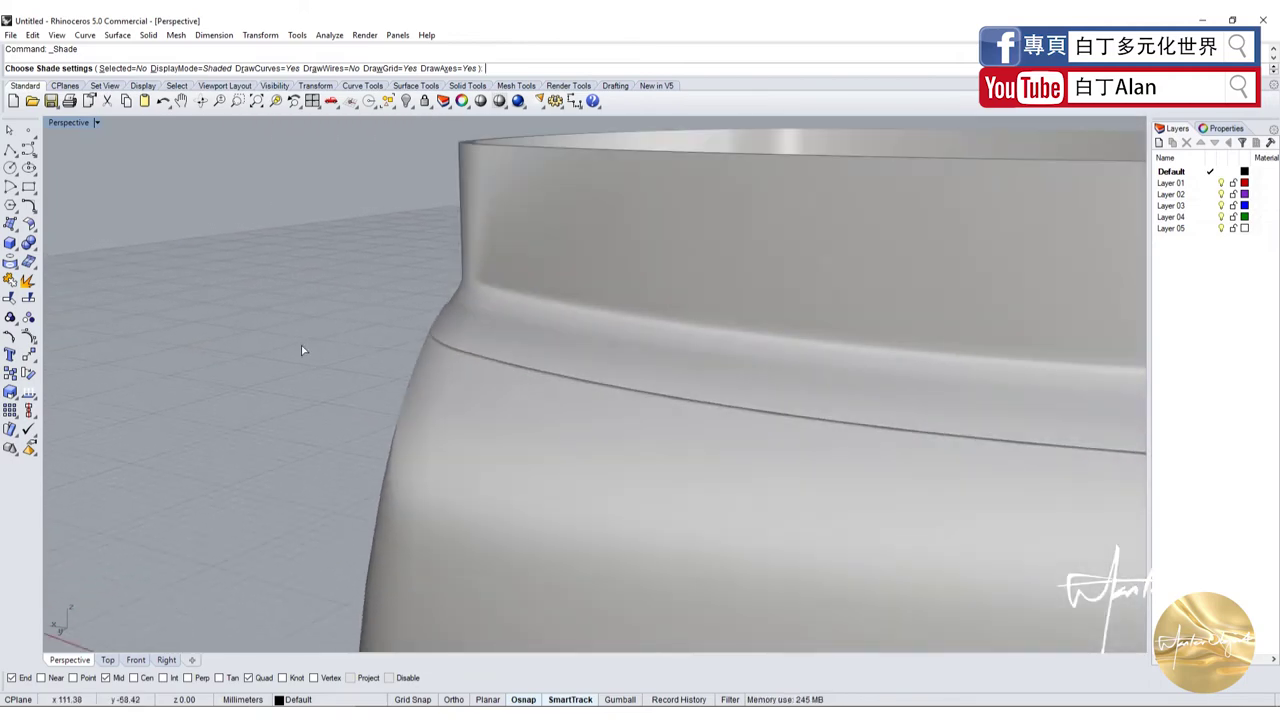
{"action": "scroll", "coordinate": [315, 350], "scroll_direction": "down", "scroll_amount": 3}
{"action": "scroll", "coordinate": [325, 356], "scroll_direction": "up", "scroll_amount": 4}
{"action": "scroll", "coordinate": [540, 385], "scroll_direction": "up", "scroll_amount": 1}
{"action": "scroll", "coordinate": [566, 380], "scroll_direction": "down", "scroll_amount": 4}
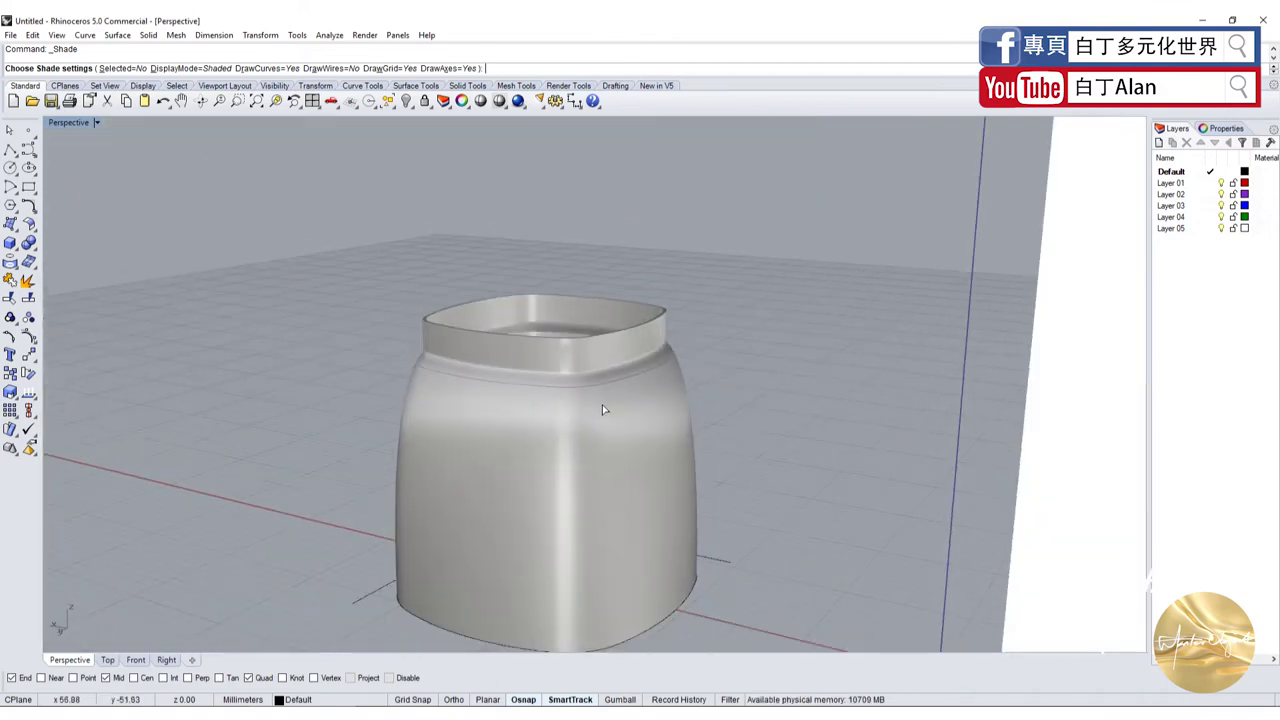
{"action": "scroll", "coordinate": [602, 404], "scroll_direction": "down", "scroll_amount": 2}
{"action": "scroll", "coordinate": [590, 394], "scroll_direction": "up", "scroll_amount": 3}
Orbit below the jug and pick the bottom rim where curve and body overlap
{"action": "right_click_drag", "start_coordinate": [590, 394], "coordinate": [600, 360]}
{"action": "scroll", "coordinate": [620, 355], "scroll_direction": "down", "scroll_amount": 3}
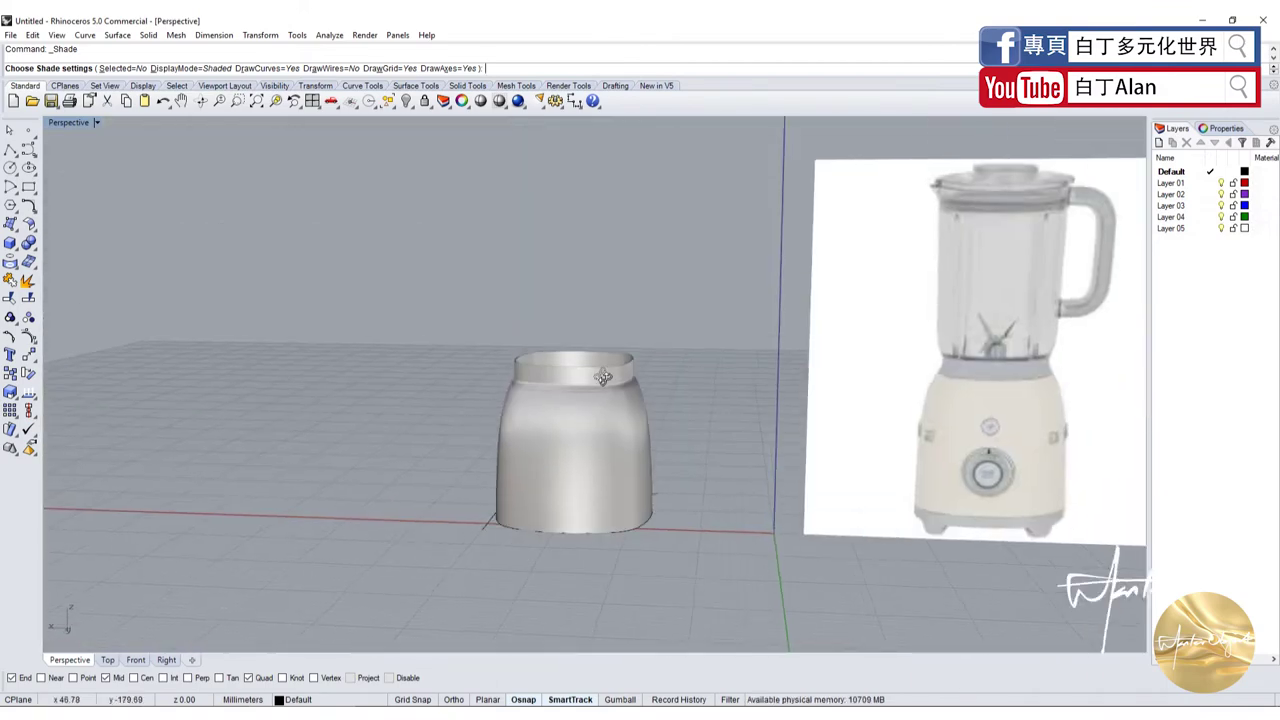
{"action": "right_click_drag", "start_coordinate": [586, 468], "coordinate": [586, 440]}
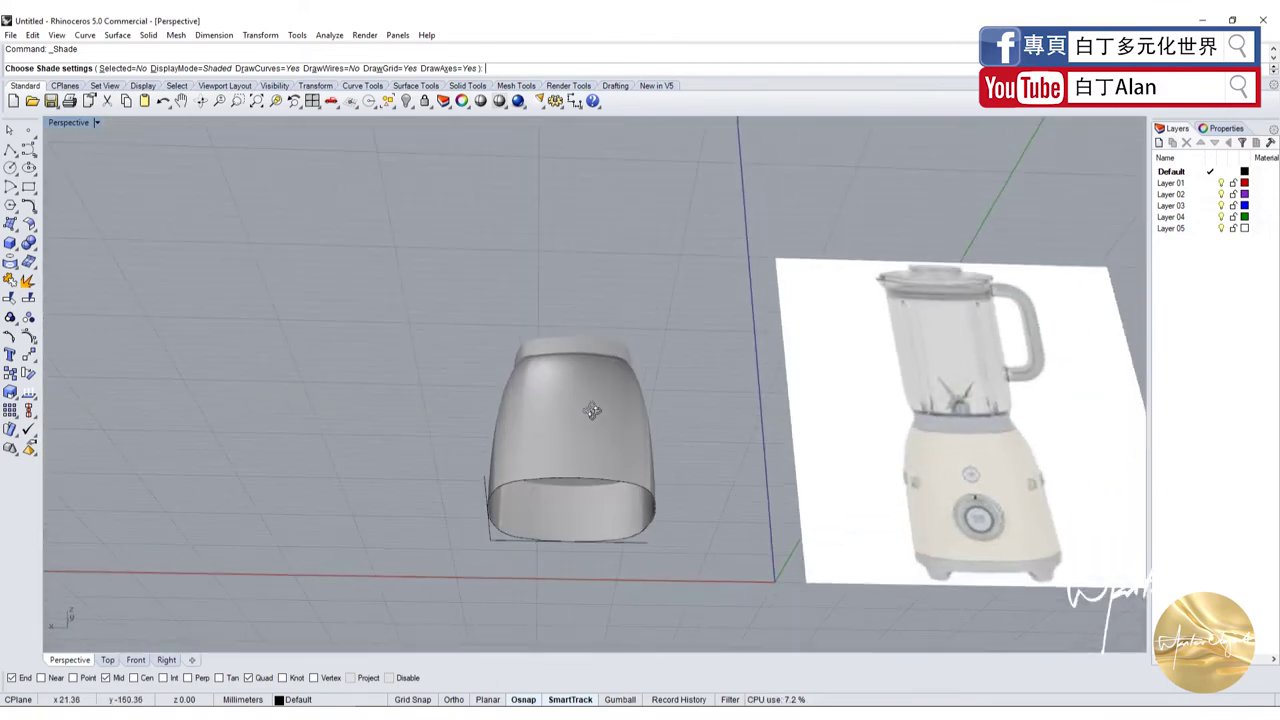
{"action": "scroll", "coordinate": [600, 440], "scroll_direction": "up", "scroll_amount": 2}
{"action": "scroll", "coordinate": [590, 427], "scroll_direction": "up", "scroll_amount": 3}
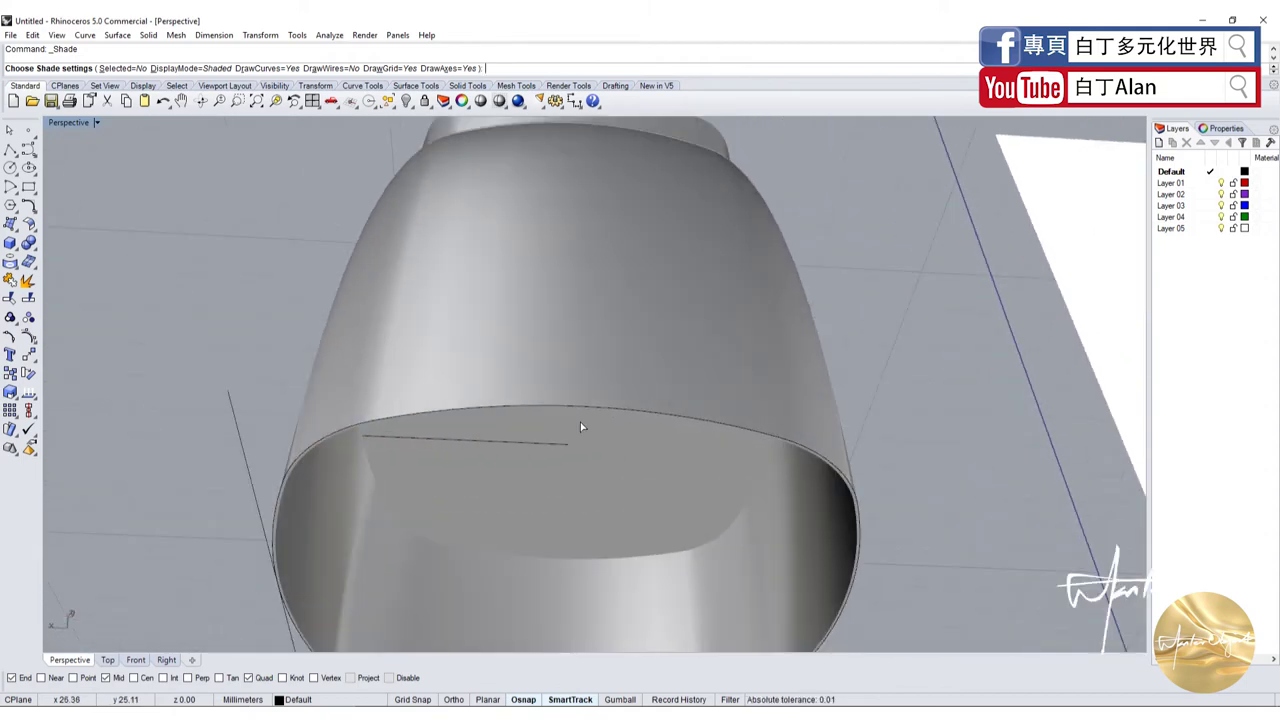
{"action": "left_click", "coordinate": [610, 411]}
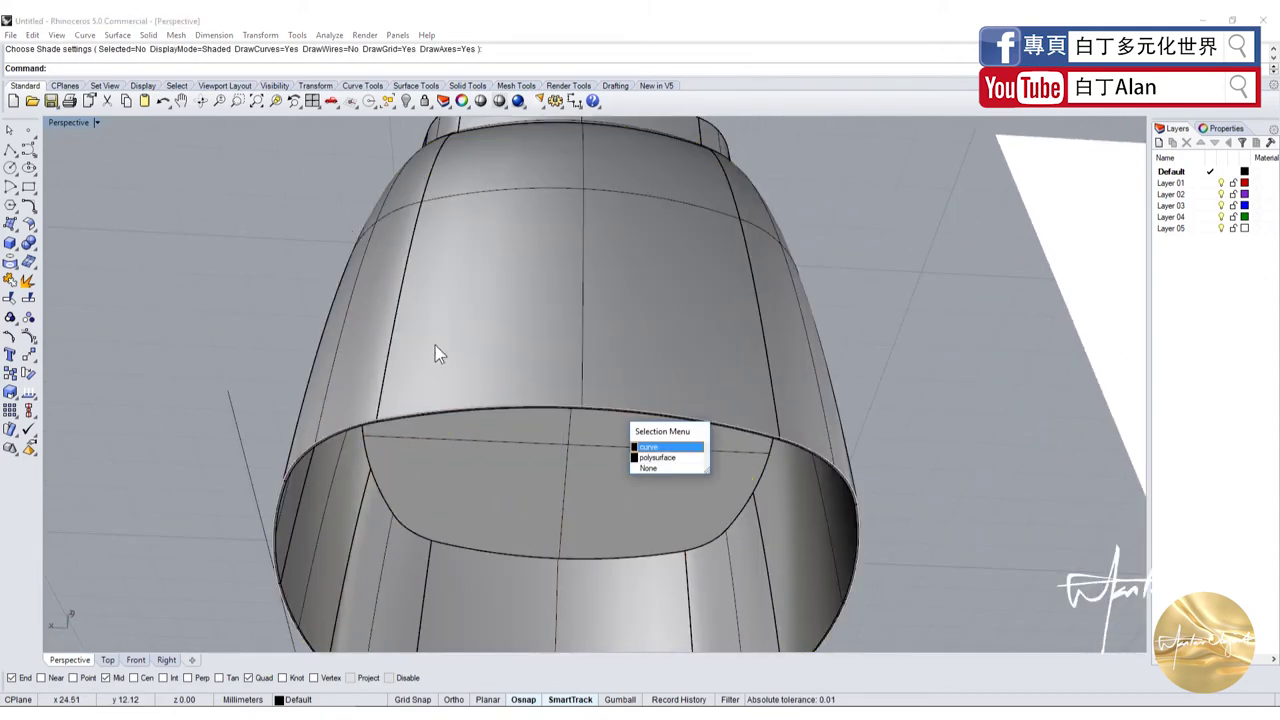
Choose the rim curve from the Selection Menu and restore all four viewports
{"action": "left_click", "coordinate": [648, 446]}
{"action": "scroll", "coordinate": [431, 428], "scroll_direction": "down", "scroll_amount": 5}
{"action": "scroll", "coordinate": [431, 428], "scroll_direction": "down", "scroll_amount": 2}
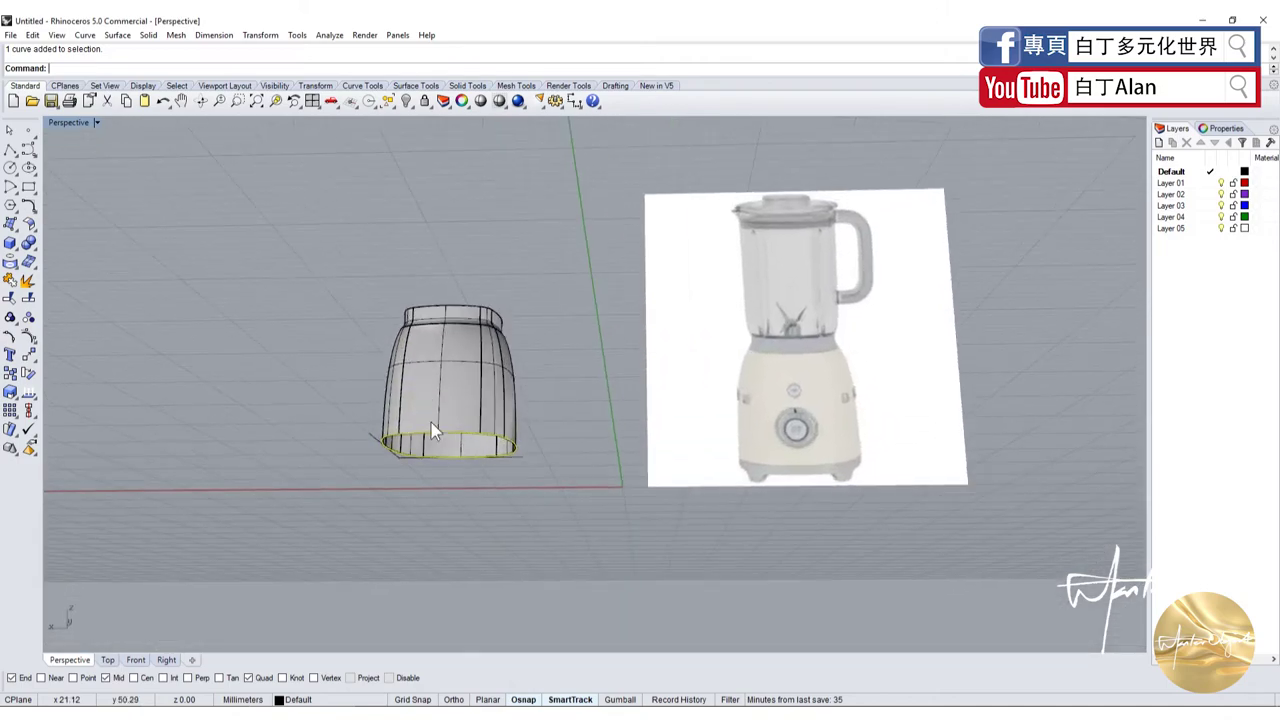
{"action": "double_click", "coordinate": [70, 124]}
{"action": "scroll", "coordinate": [229, 537], "scroll_direction": "up", "scroll_amount": 3}
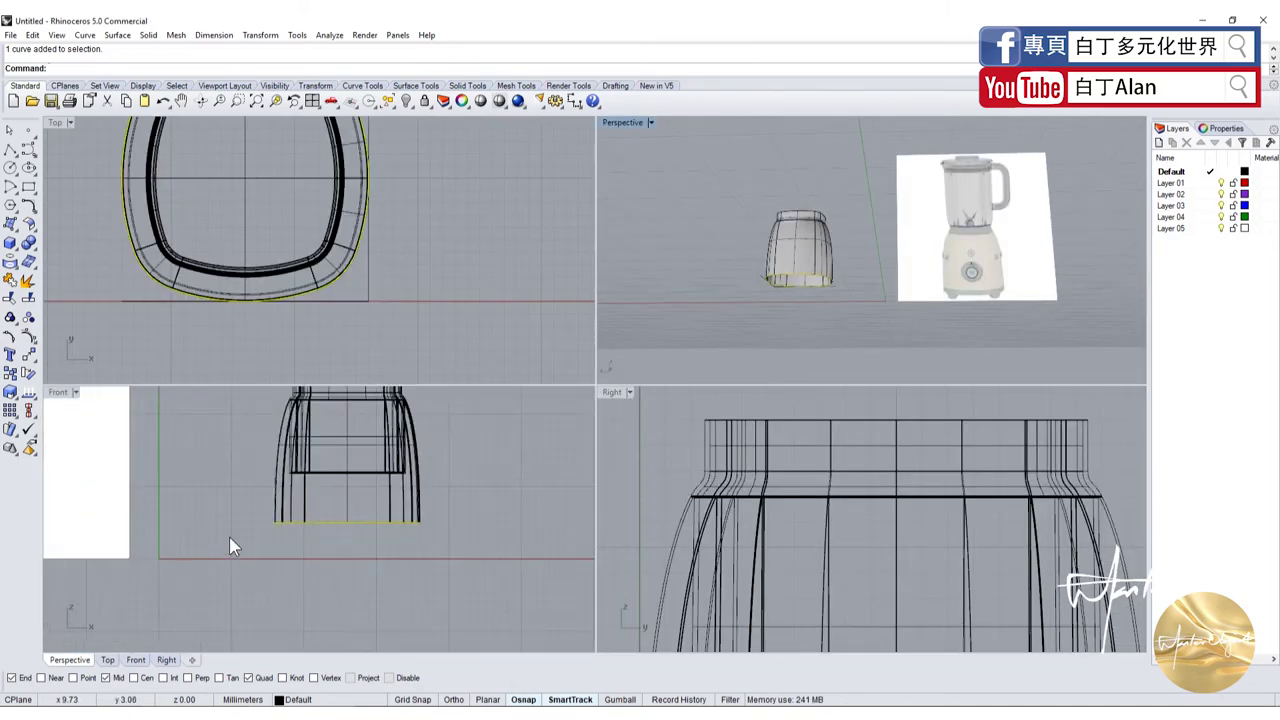
{"action": "scroll", "coordinate": [260, 494], "scroll_direction": "up", "scroll_amount": 2}
Extrude the rim curve one-sided (BothSides=No) downward 4.2953 into a solid
{"action": "left_click", "coordinate": [14, 255]}
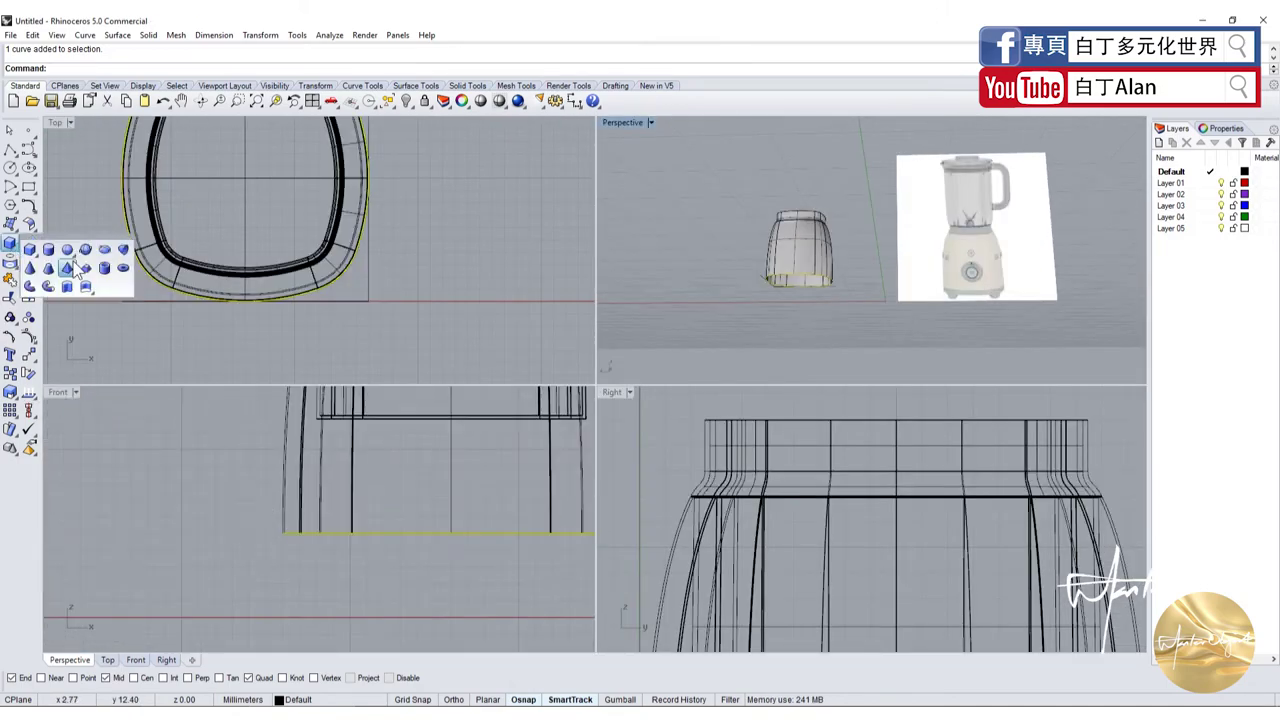
{"action": "left_click", "coordinate": [74, 282]}
{"action": "scroll", "coordinate": [320, 538], "scroll_direction": "up", "scroll_amount": 2}
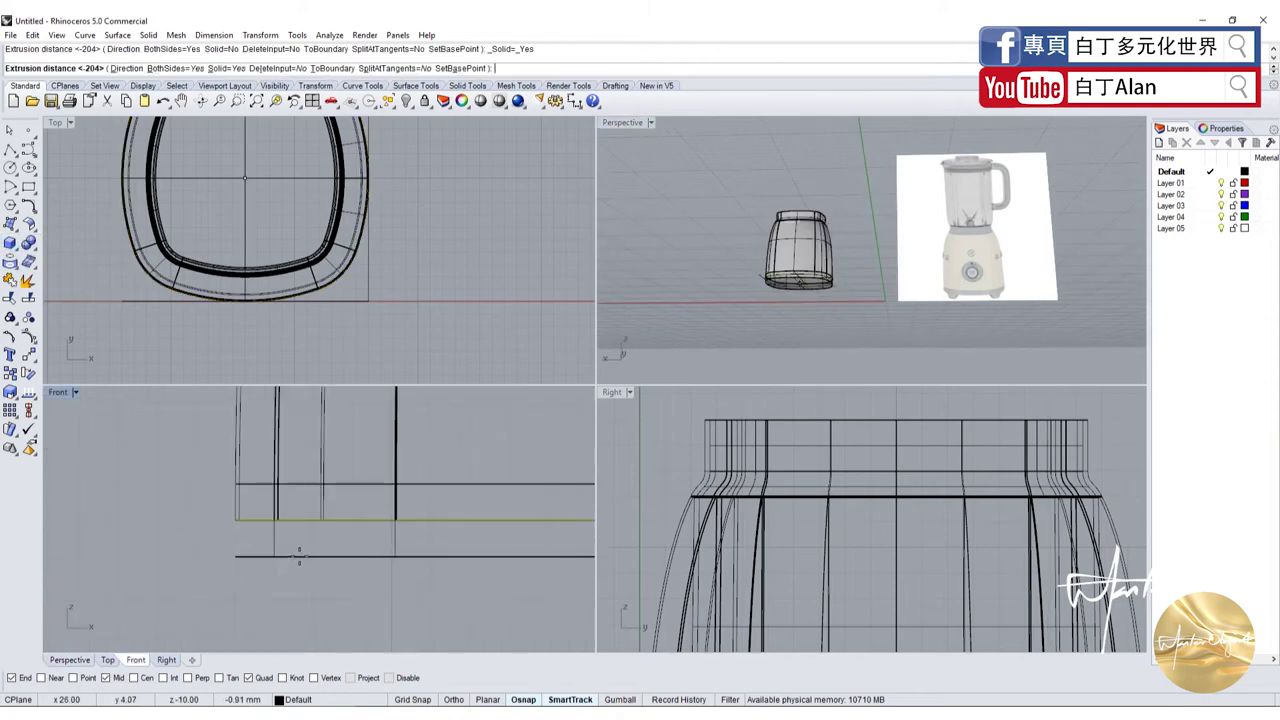
{"action": "left_click", "coordinate": [176, 68]}
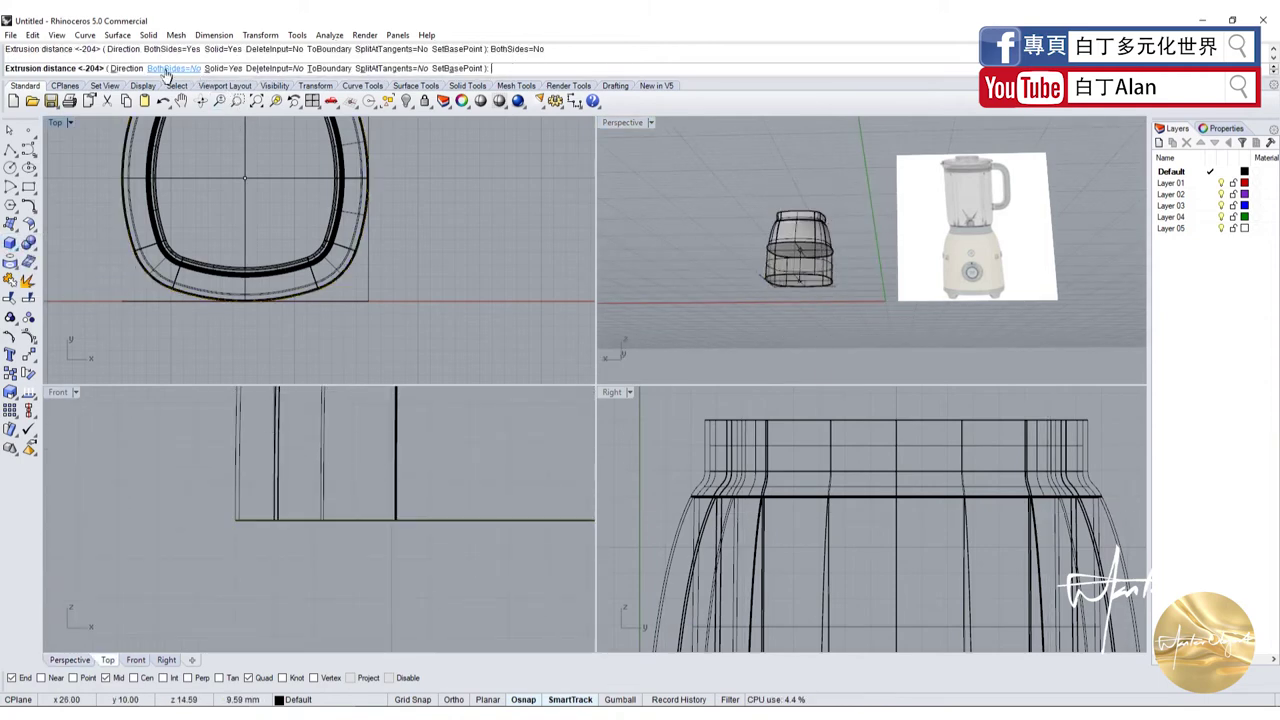
{"action": "scroll", "coordinate": [265, 535], "scroll_direction": "down", "scroll_amount": 4}
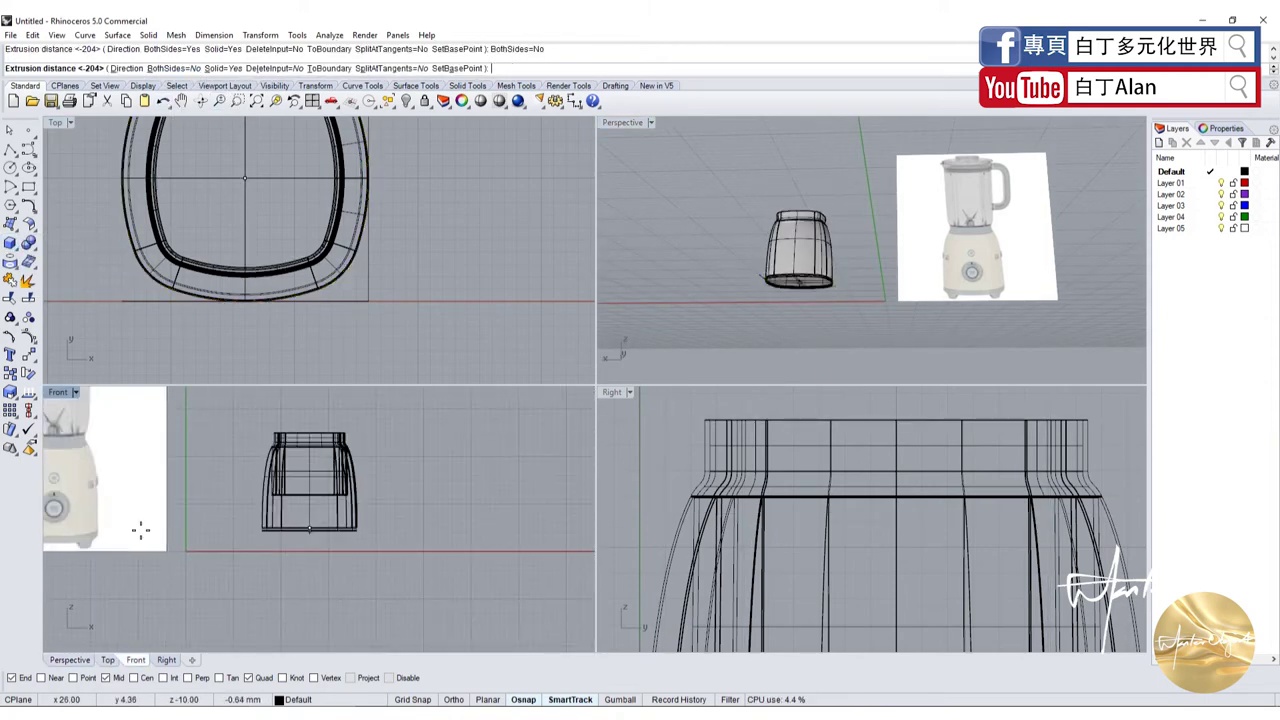
{"action": "scroll", "coordinate": [100, 538], "scroll_direction": "up", "scroll_amount": 2}
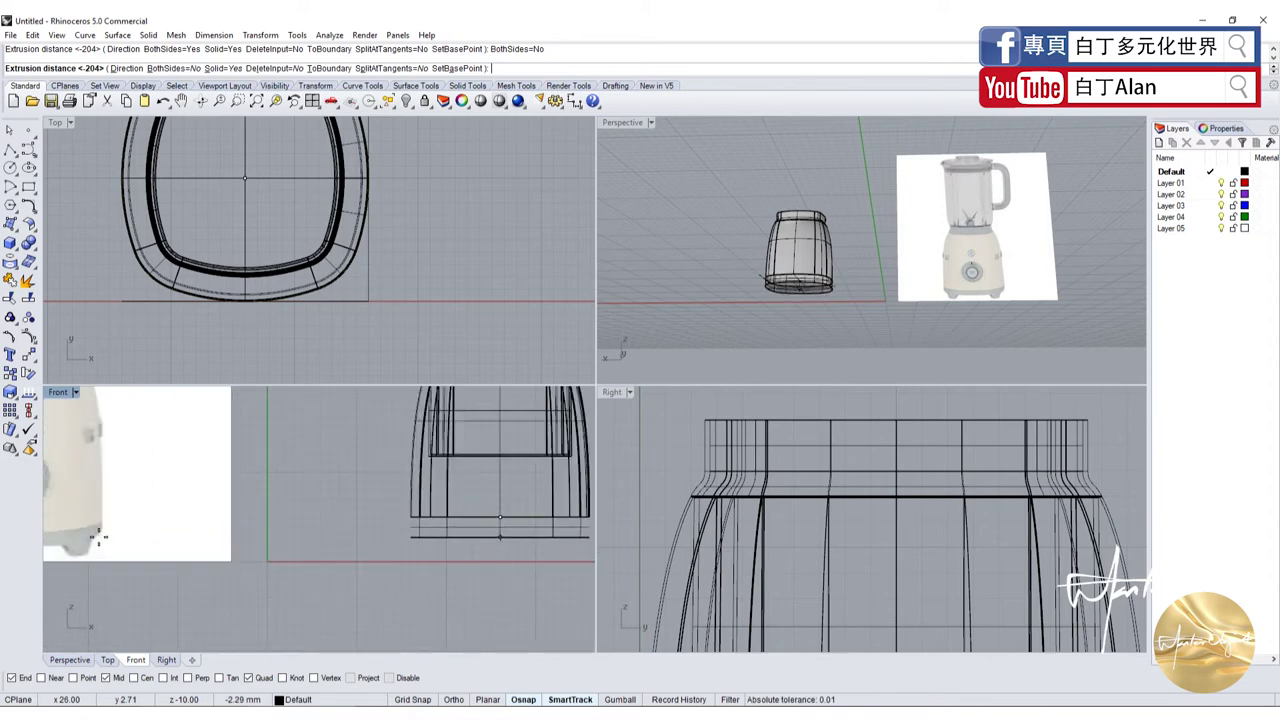
{"action": "scroll", "coordinate": [100, 540], "scroll_direction": "up", "scroll_amount": 1}
{"action": "scroll", "coordinate": [115, 541], "scroll_direction": "up", "scroll_amount": 2}
{"action": "scroll", "coordinate": [130, 543], "scroll_direction": "up", "scroll_amount": 1}
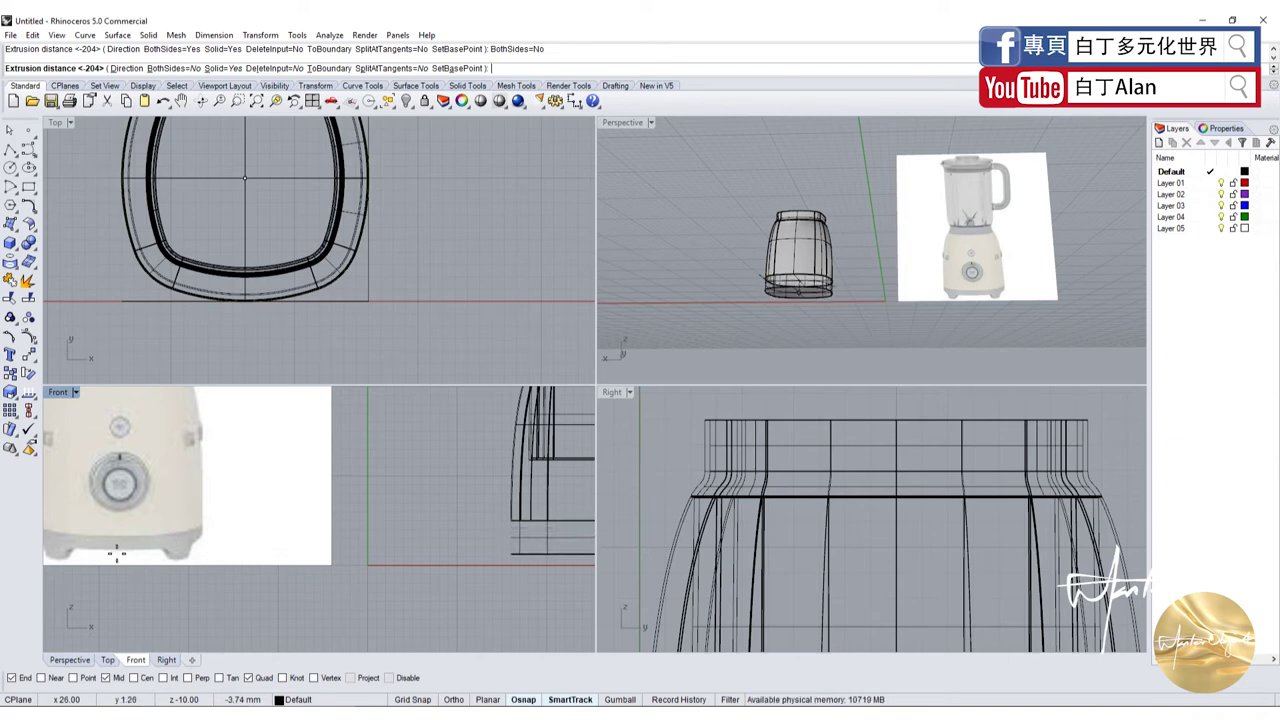
{"action": "scroll", "coordinate": [184, 565], "scroll_direction": "up", "scroll_amount": 1}
{"action": "scroll", "coordinate": [184, 565], "scroll_direction": "up", "scroll_amount": 1}
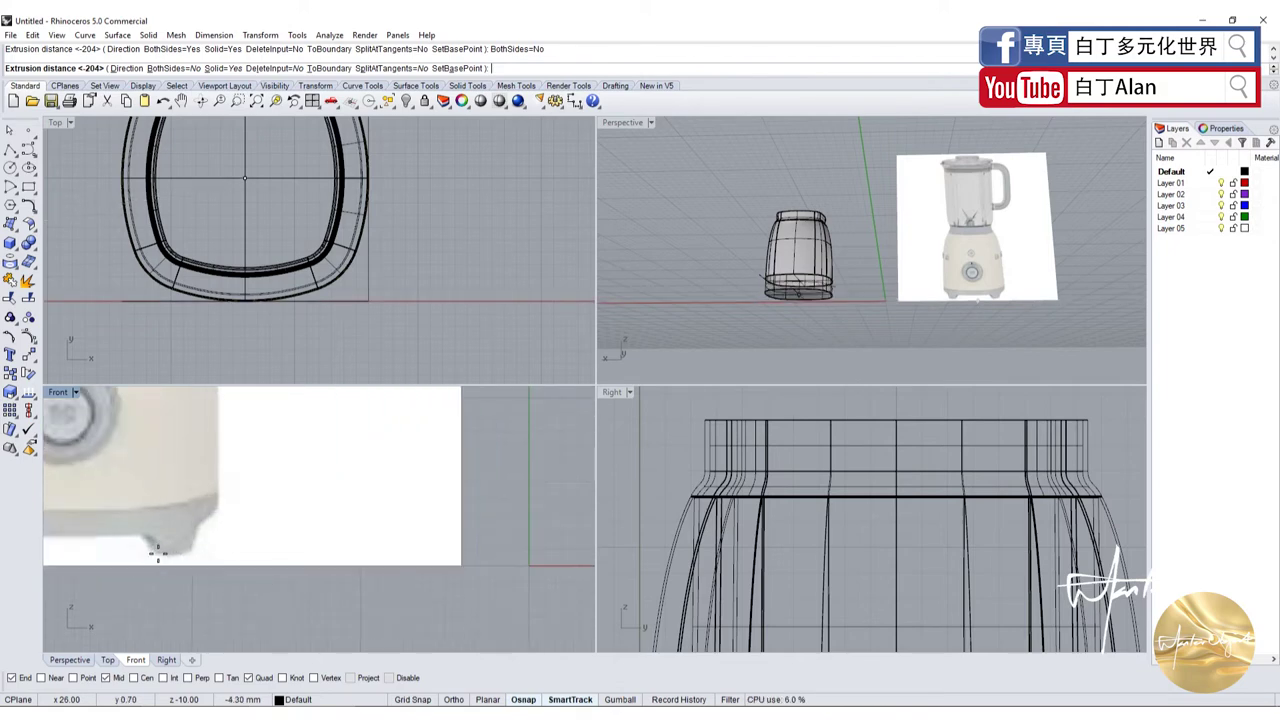
{"action": "scroll", "coordinate": [240, 547], "scroll_direction": "down", "scroll_amount": 2}
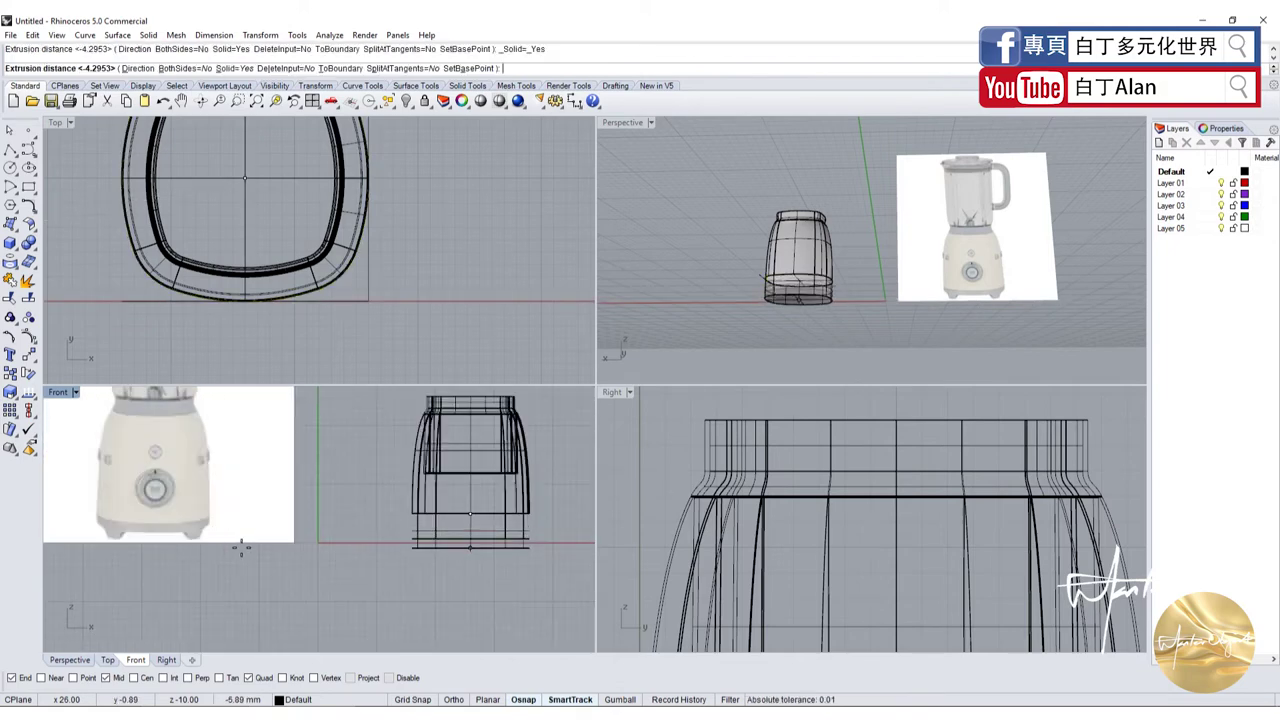
{"action": "key", "text": "Return"}
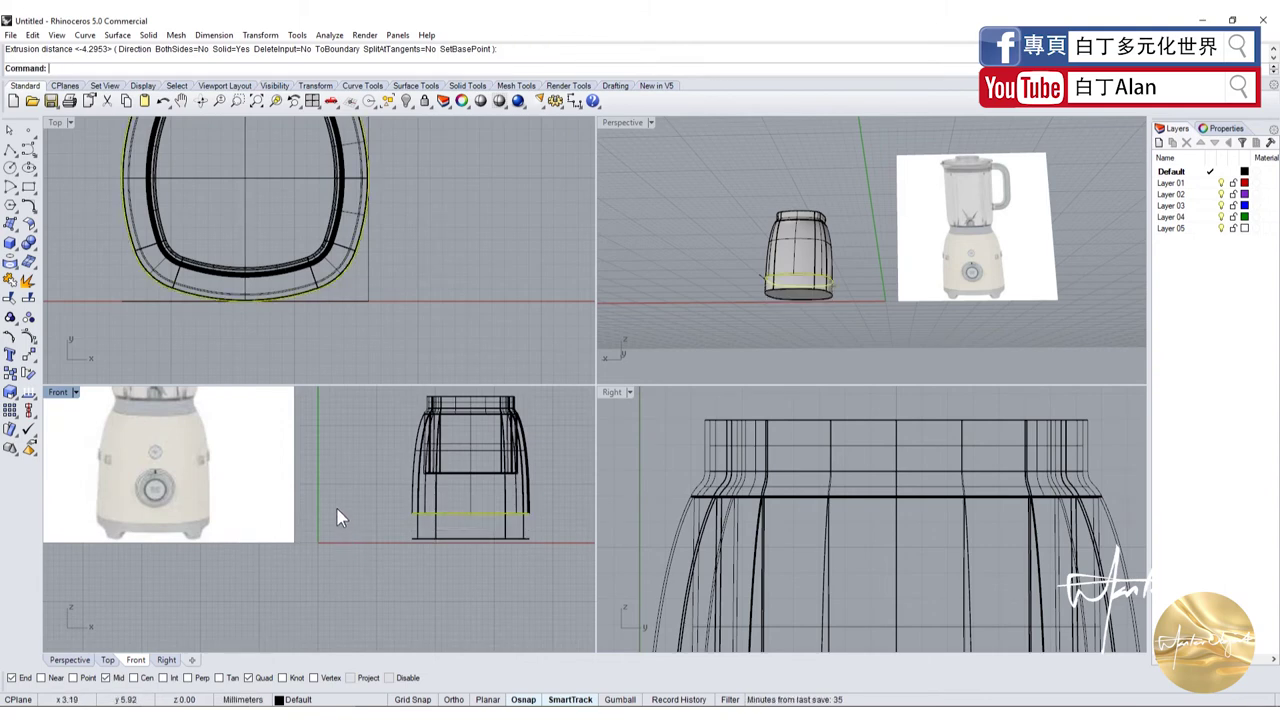
Shell the extruded base band, removing its bottom face so it stays open
{"action": "scroll", "coordinate": [480, 530], "scroll_direction": "up", "scroll_amount": 3}
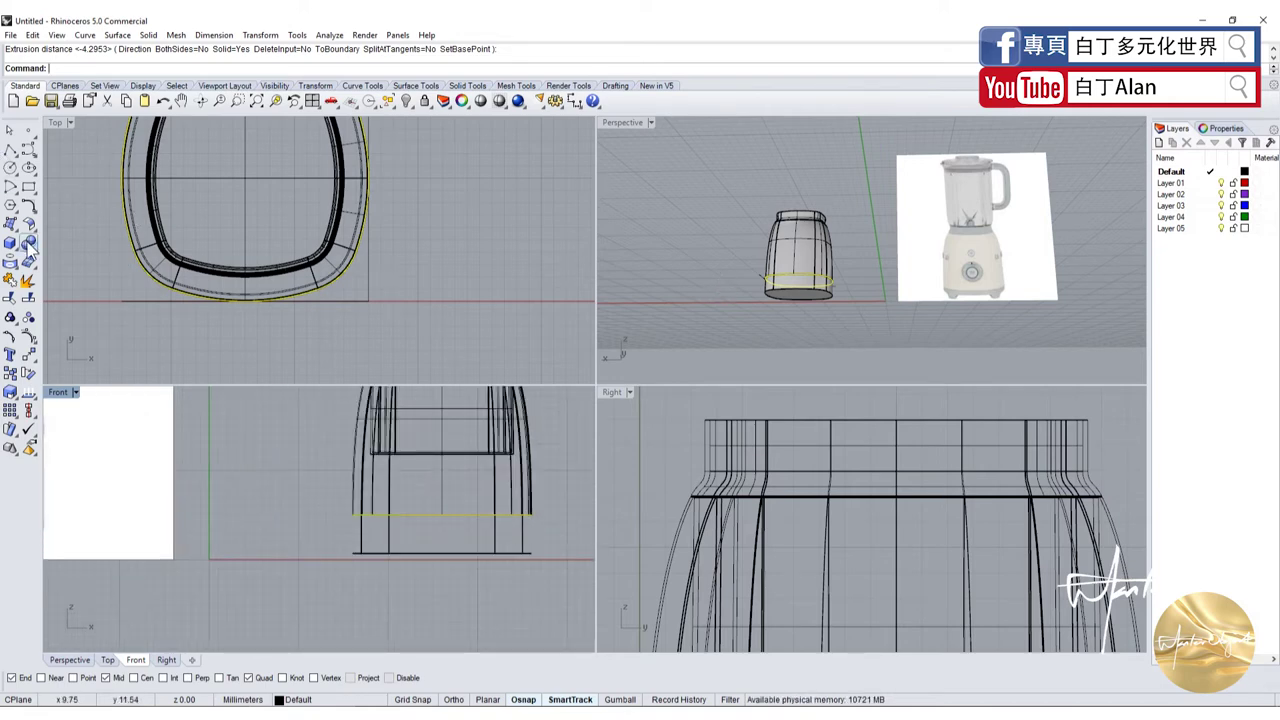
{"action": "left_click", "coordinate": [772, 322]}
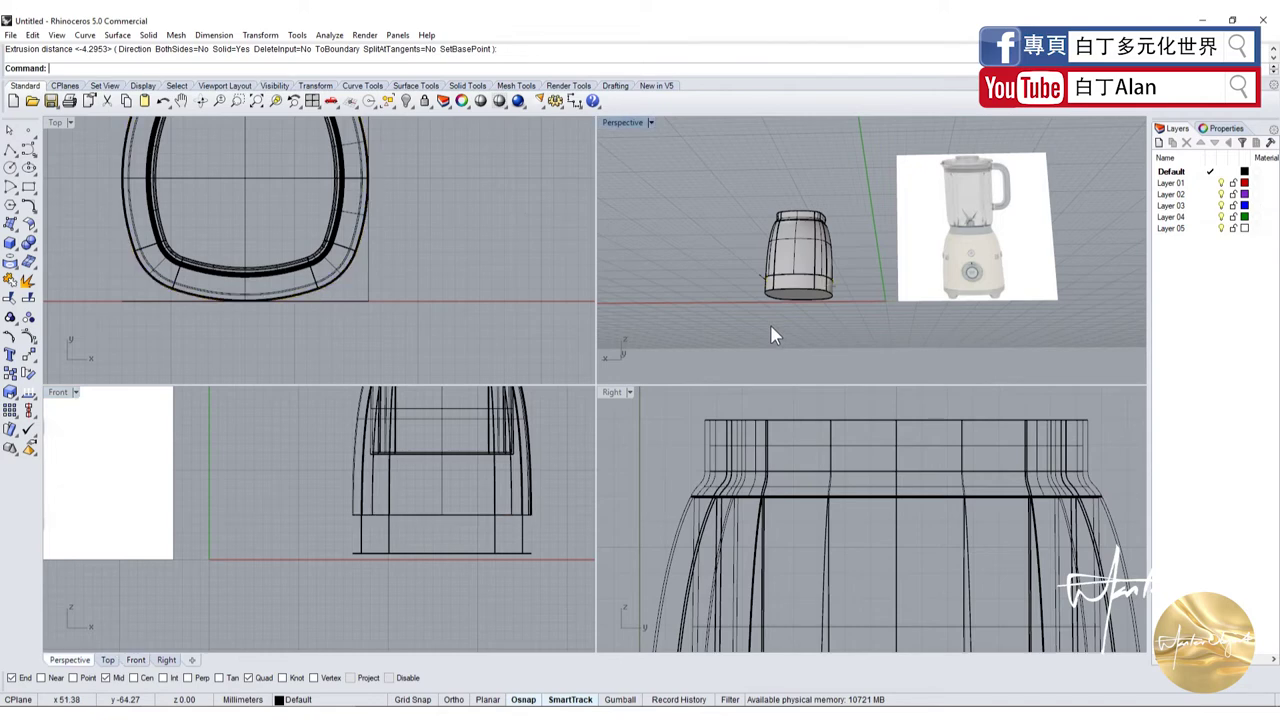
{"action": "left_click", "coordinate": [11, 224]}
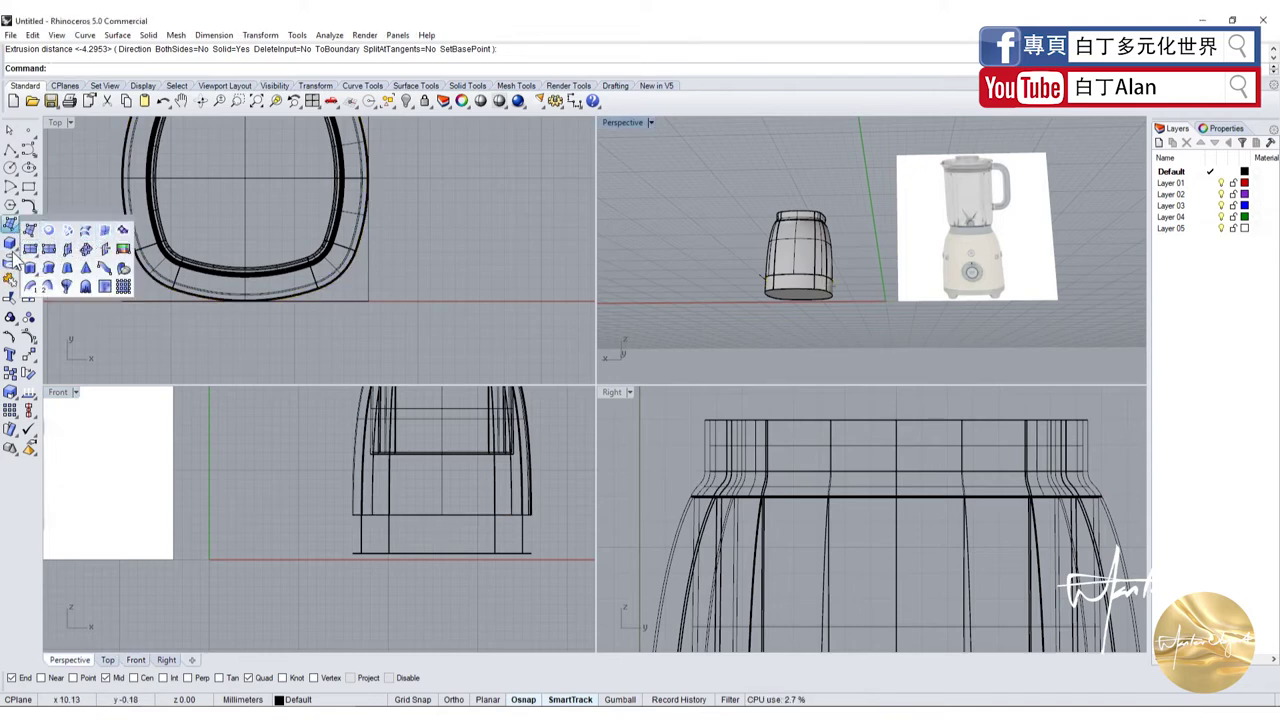
{"action": "left_click", "coordinate": [32, 250]}
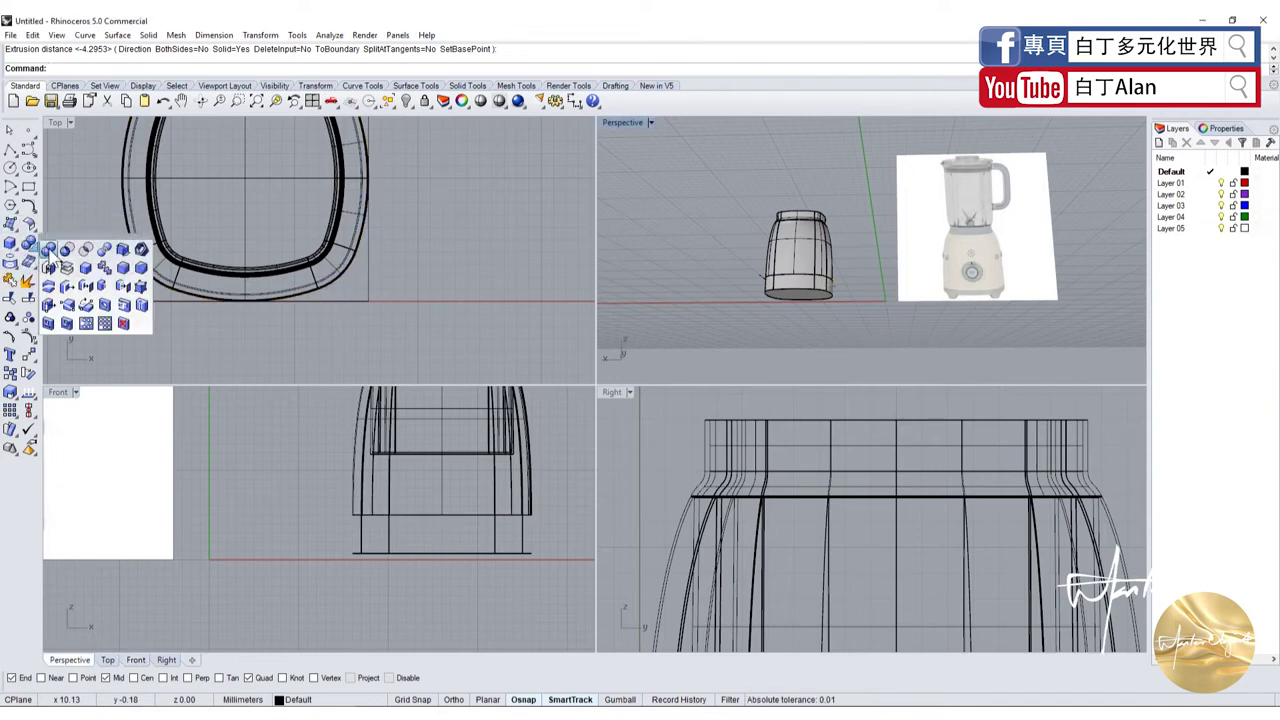
{"action": "left_click", "coordinate": [142, 249]}
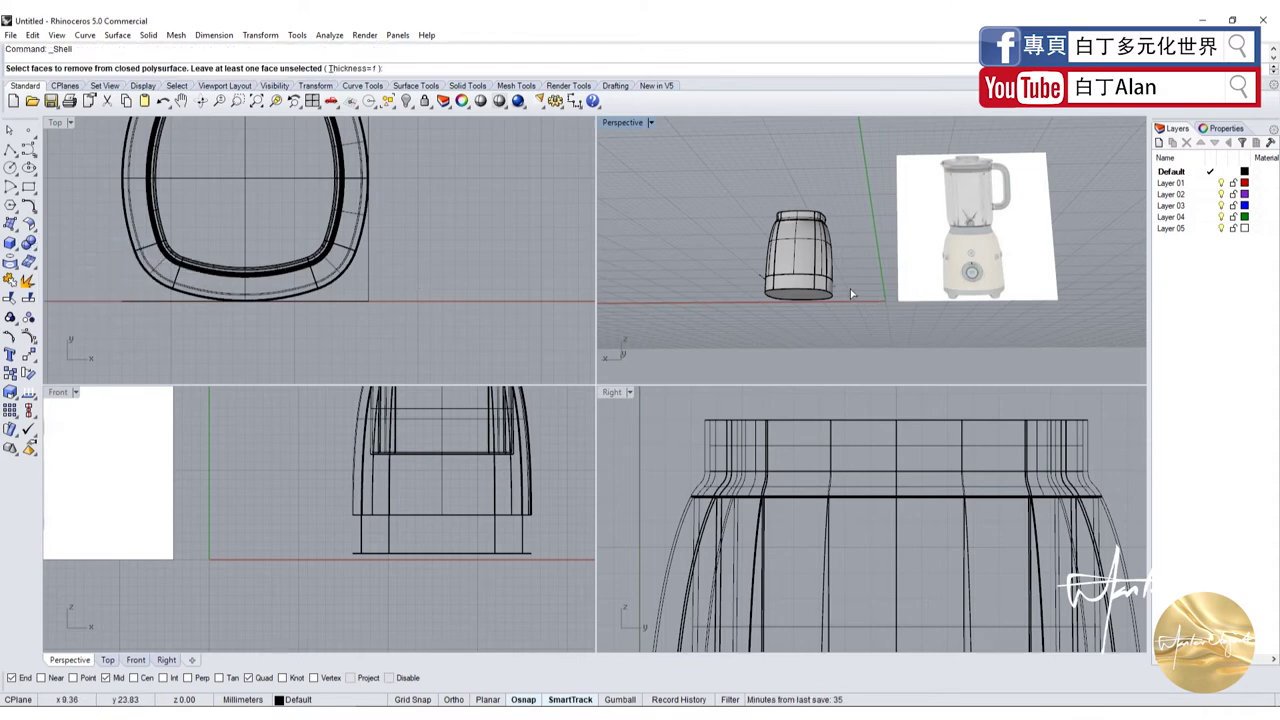
{"action": "type", "text": "0.1"}
{"action": "scroll", "coordinate": [788, 296], "scroll_direction": "up", "scroll_amount": 3}
{"action": "left_click", "coordinate": [780, 288]}
{"action": "key", "text": "Return"}
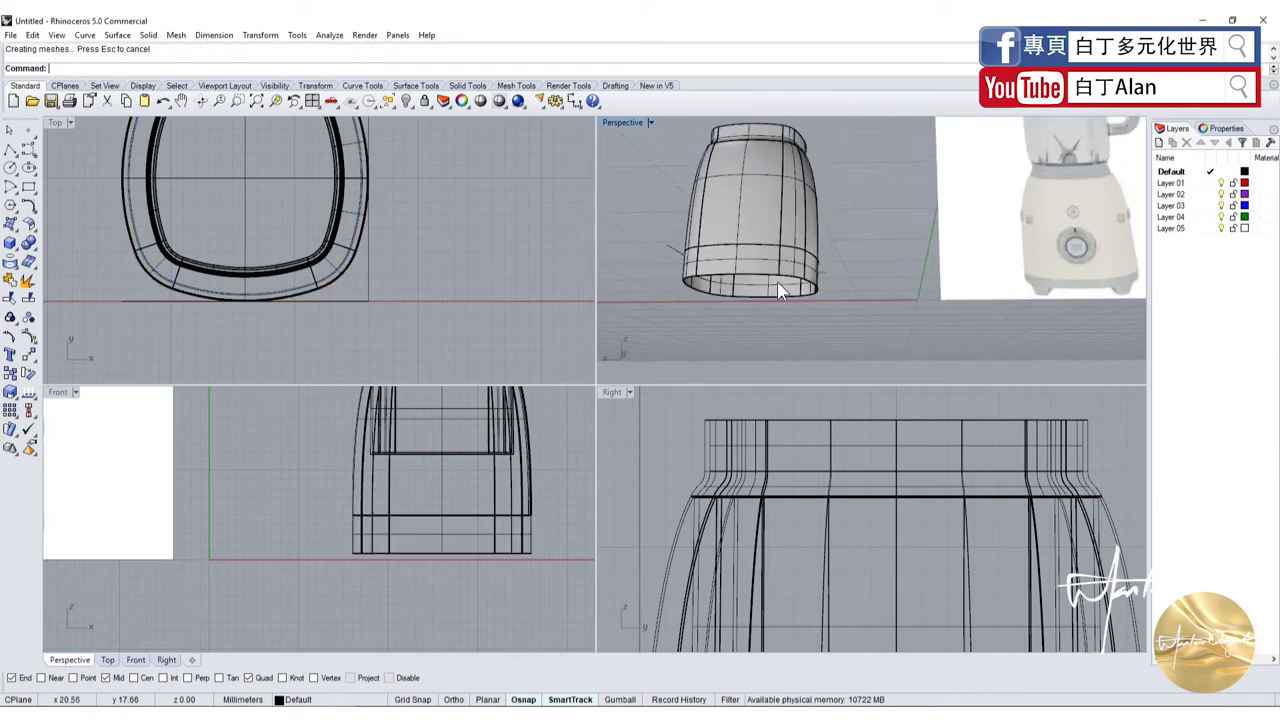
{"action": "scroll", "coordinate": [760, 286], "scroll_direction": "up", "scroll_amount": 2}
{"action": "scroll", "coordinate": [727, 280], "scroll_direction": "up", "scroll_amount": 2}
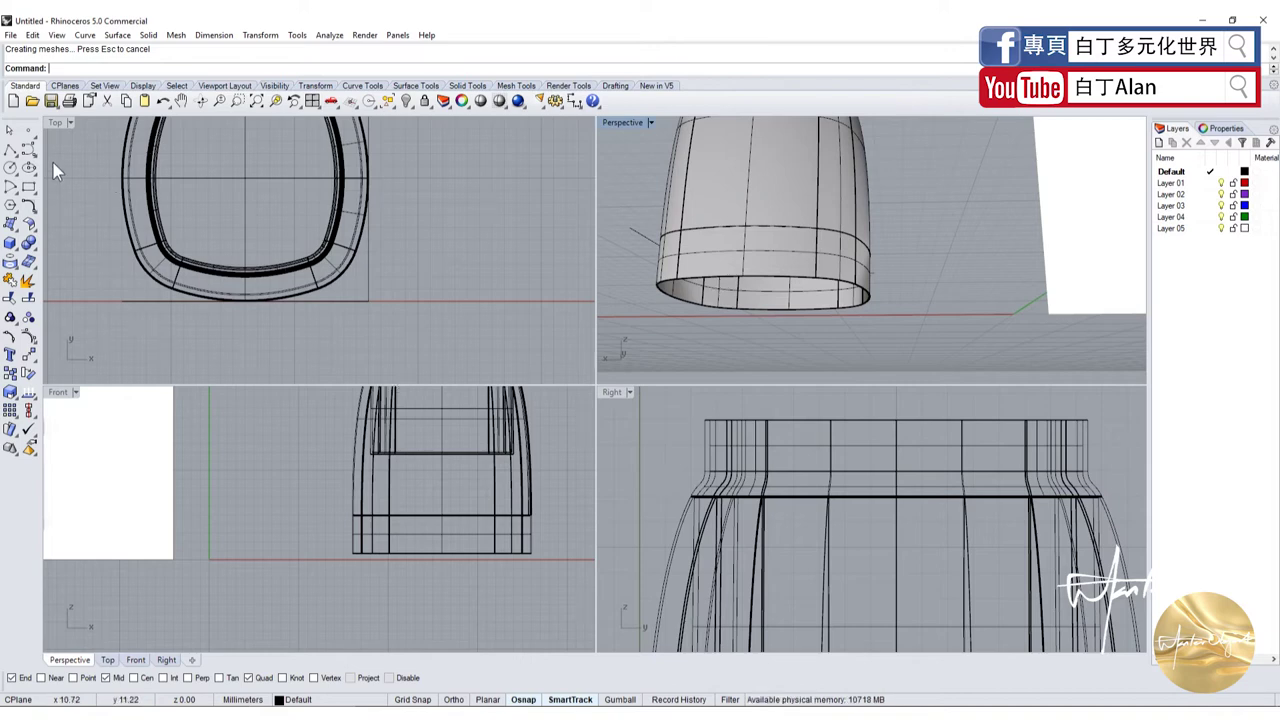
Frame the Front view around the lower edge of the jug's base
{"action": "left_click", "coordinate": [29, 149]}
{"action": "right_click_drag", "start_coordinate": [376, 522], "coordinate": [355, 500]}
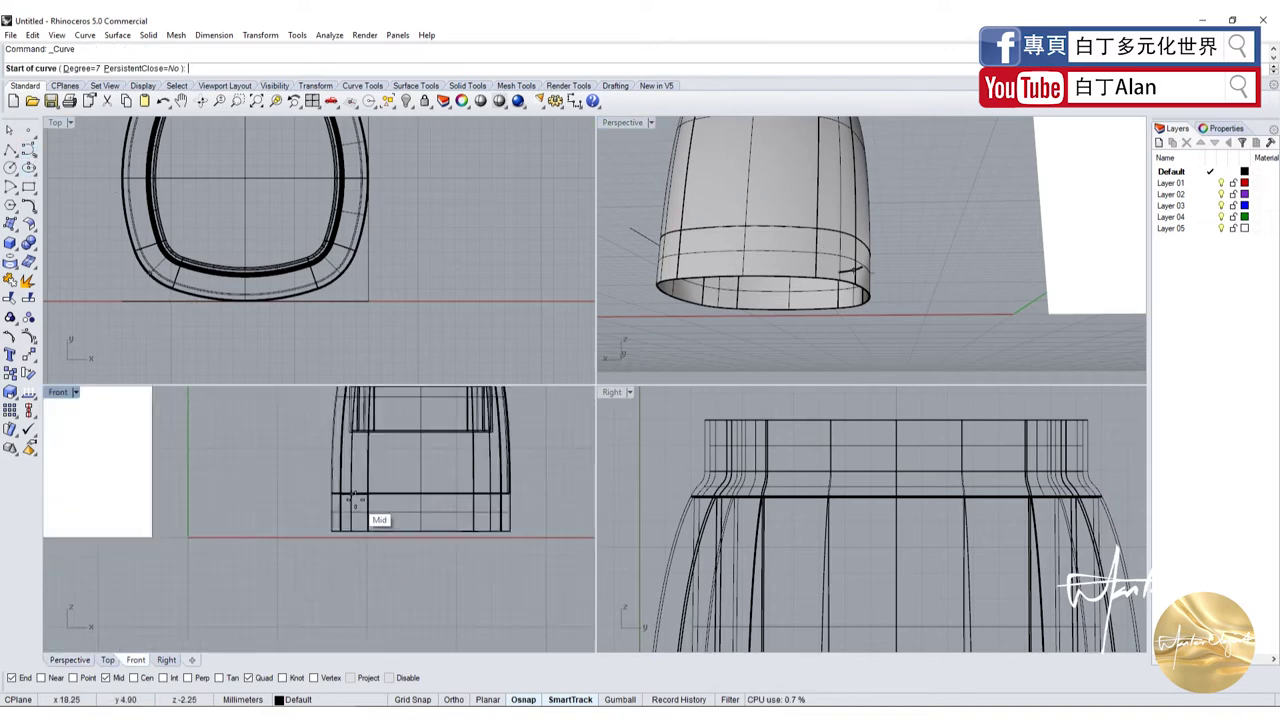
{"action": "scroll", "coordinate": [380, 540], "scroll_direction": "down", "scroll_amount": 3}
{"action": "scroll", "coordinate": [392, 540], "scroll_direction": "up", "scroll_amount": 3}
{"action": "scroll", "coordinate": [320, 556], "scroll_direction": "up", "scroll_amount": 2}
{"action": "scroll", "coordinate": [406, 571], "scroll_direction": "down", "scroll_amount": 4}
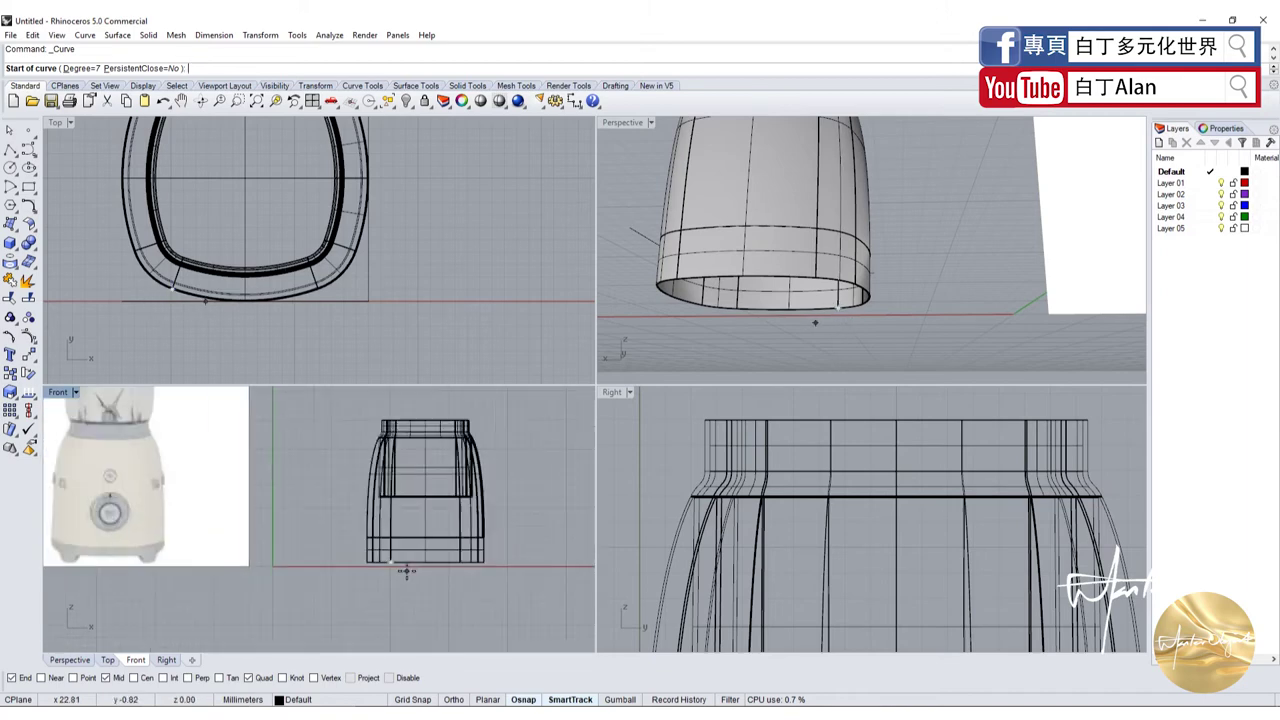
{"action": "scroll", "coordinate": [390, 563], "scroll_direction": "up", "scroll_amount": 5}
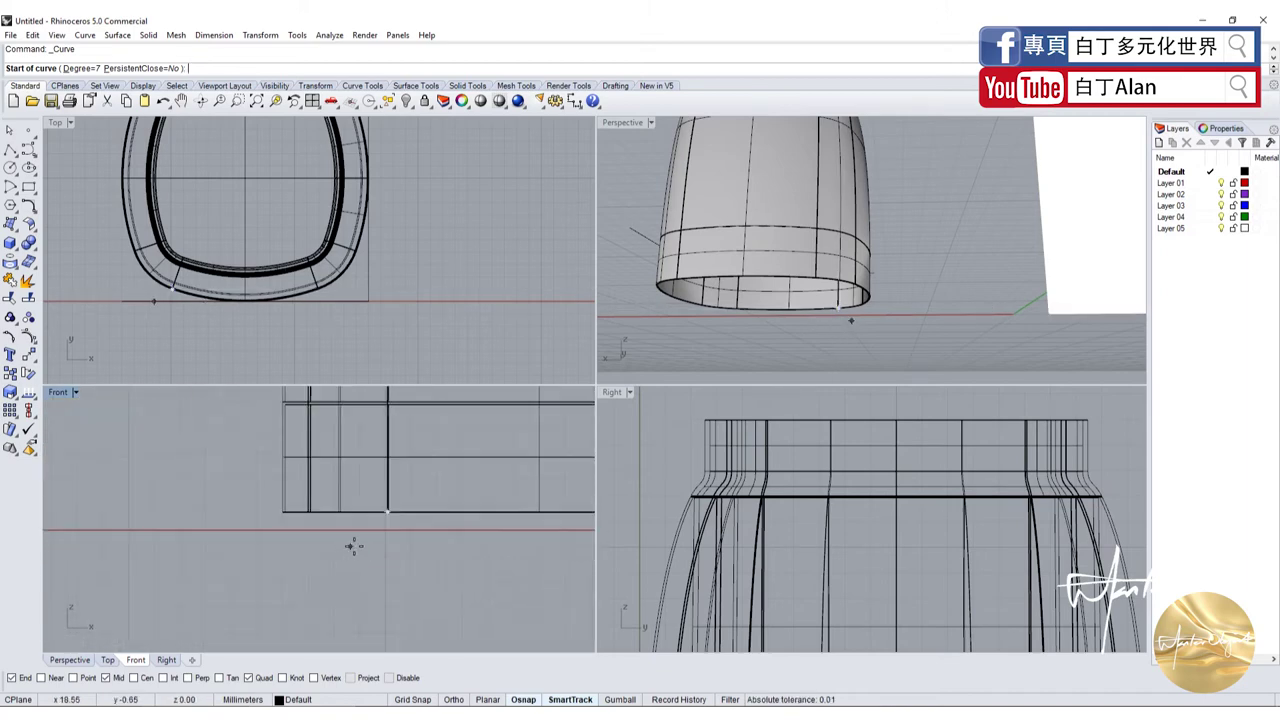
{"action": "scroll", "coordinate": [354, 545], "scroll_direction": "down", "scroll_amount": 4}
{"action": "scroll", "coordinate": [294, 543], "scroll_direction": "up", "scroll_amount": 4}
{"action": "scroll", "coordinate": [400, 537], "scroll_direction": "up", "scroll_amount": 2}
{"action": "scroll", "coordinate": [401, 502], "scroll_direction": "down", "scroll_amount": 1}
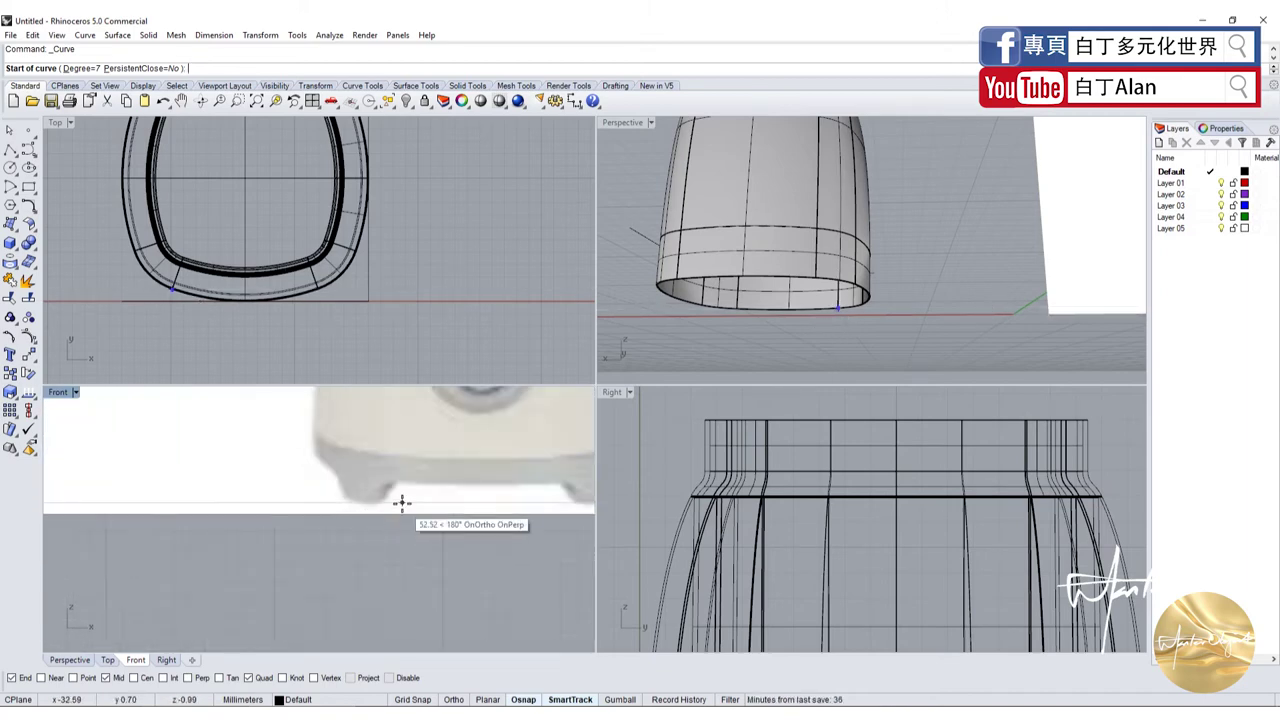
{"action": "scroll", "coordinate": [401, 502], "scroll_direction": "down", "scroll_amount": 2}
{"action": "scroll", "coordinate": [257, 486], "scroll_direction": "down", "scroll_amount": 2}
Draw a corner-to-corner rectangle straddling the base's lower edge and select it
{"action": "left_click", "coordinate": [29, 187]}
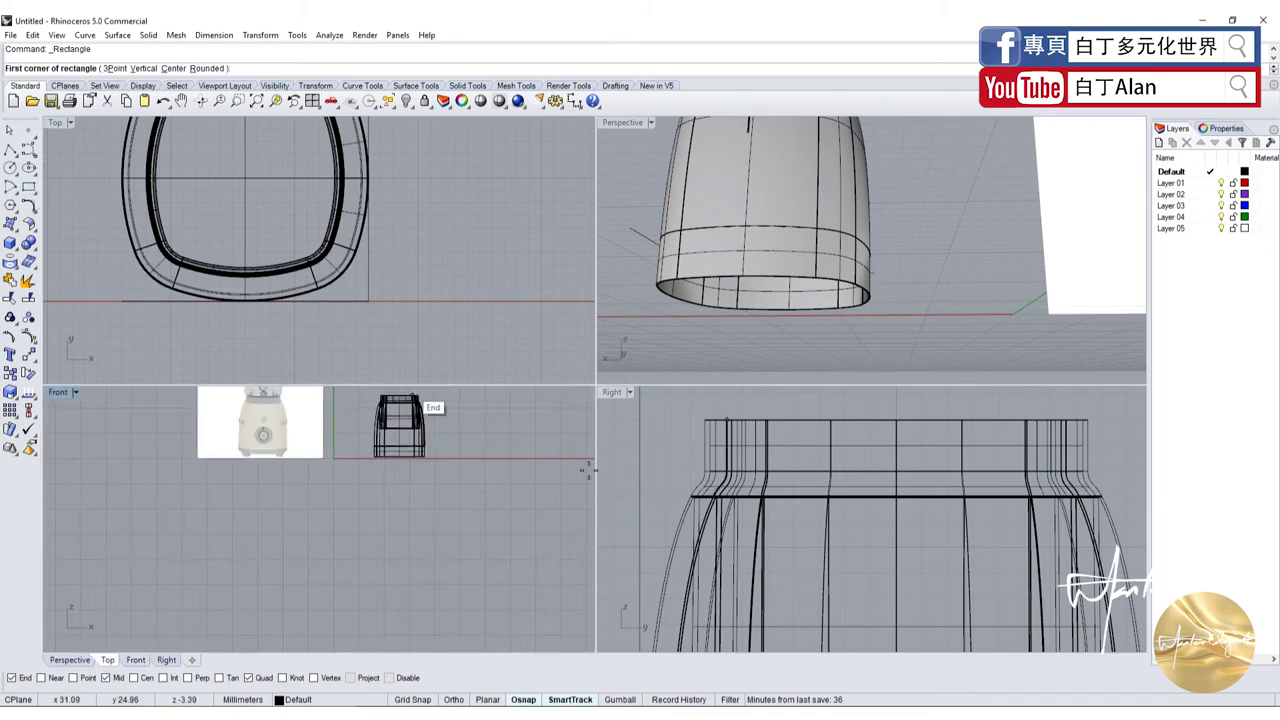
{"action": "scroll", "coordinate": [417, 457], "scroll_direction": "up", "scroll_amount": 3}
{"action": "scroll", "coordinate": [247, 452], "scroll_direction": "up", "scroll_amount": 2}
{"action": "left_click", "coordinate": [205, 434]}
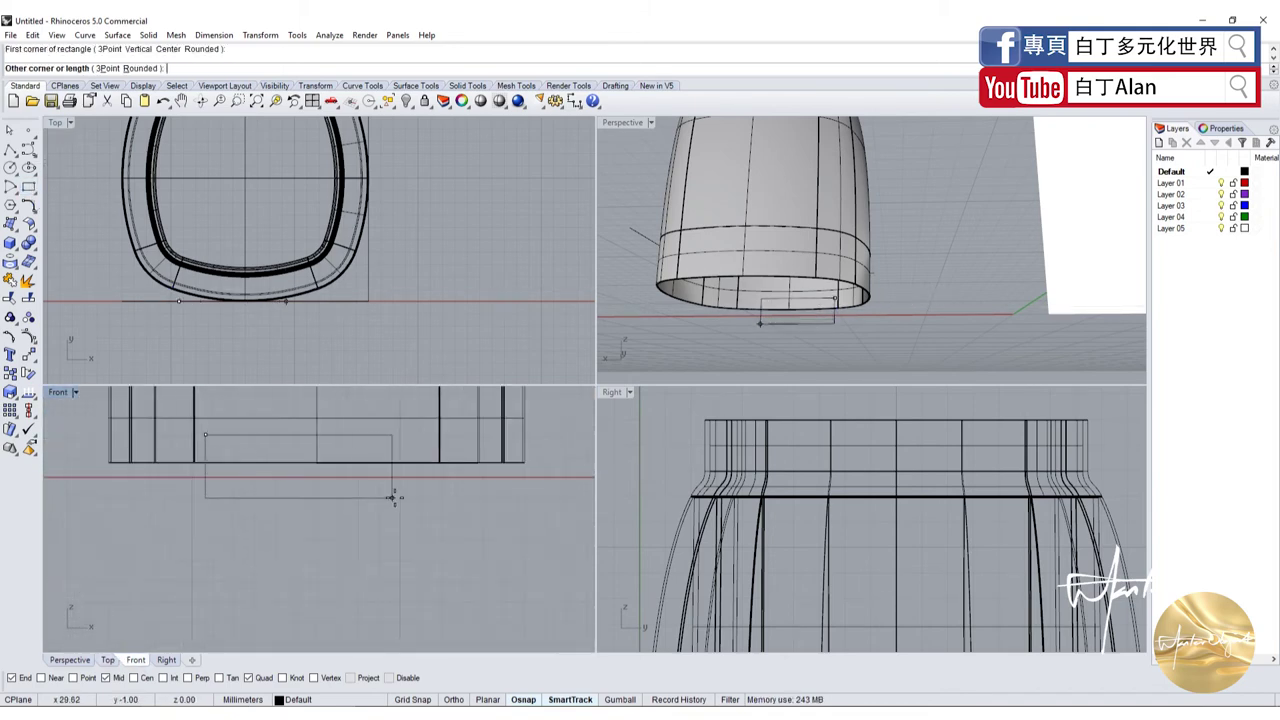
{"action": "left_click", "coordinate": [417, 505]}
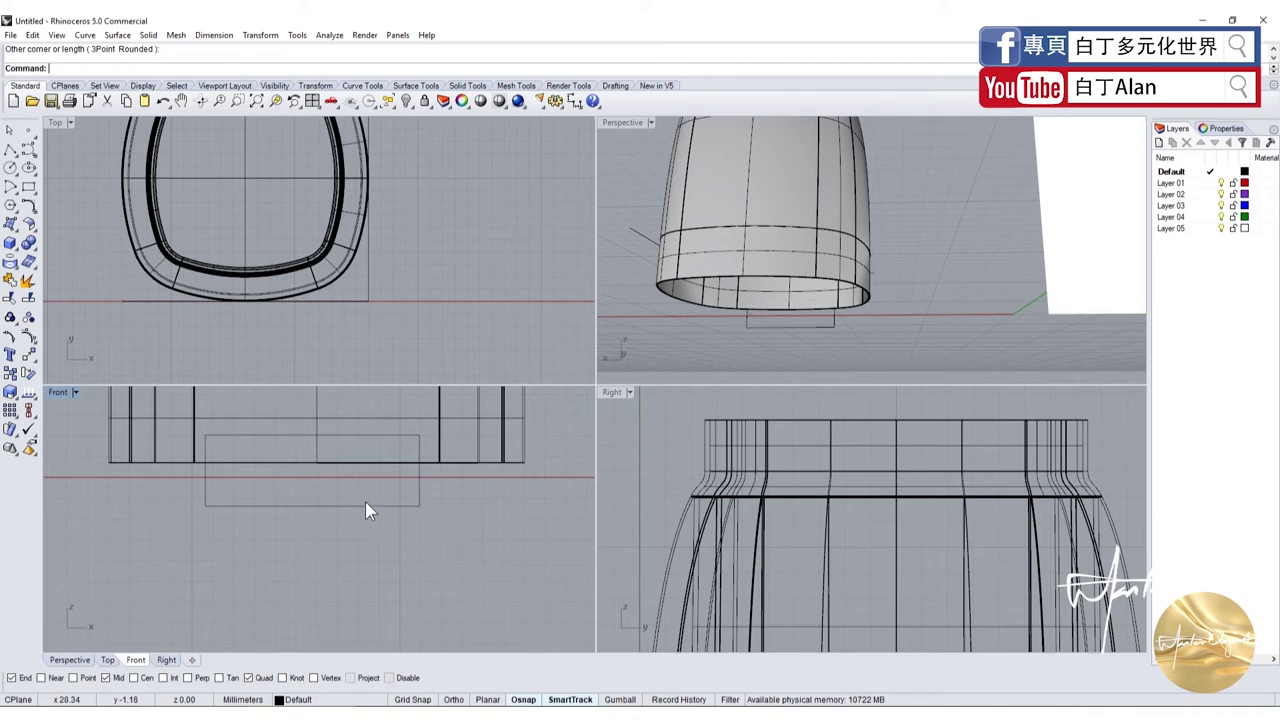
{"action": "left_click", "coordinate": [417, 489]}
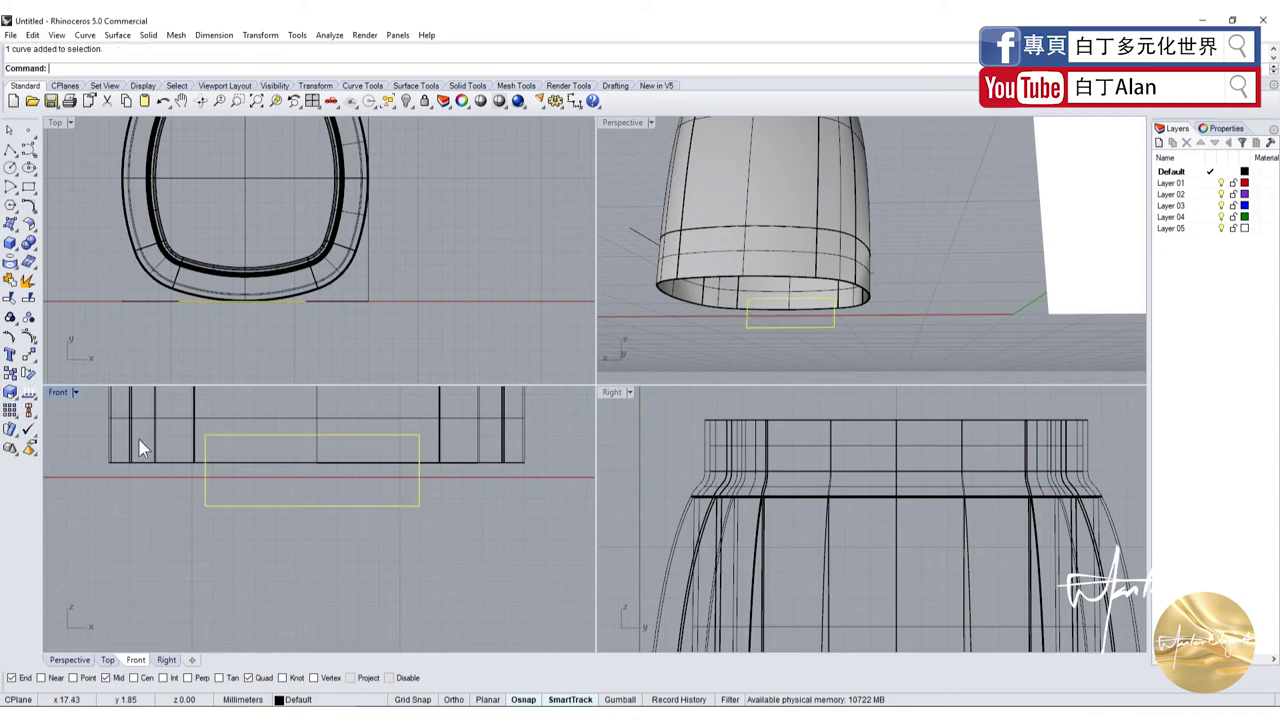
Turn on the rectangle's control points and select its top corner points
{"action": "key", "text": "F10"}
{"action": "scroll", "coordinate": [195, 450], "scroll_direction": "up", "scroll_amount": 3}
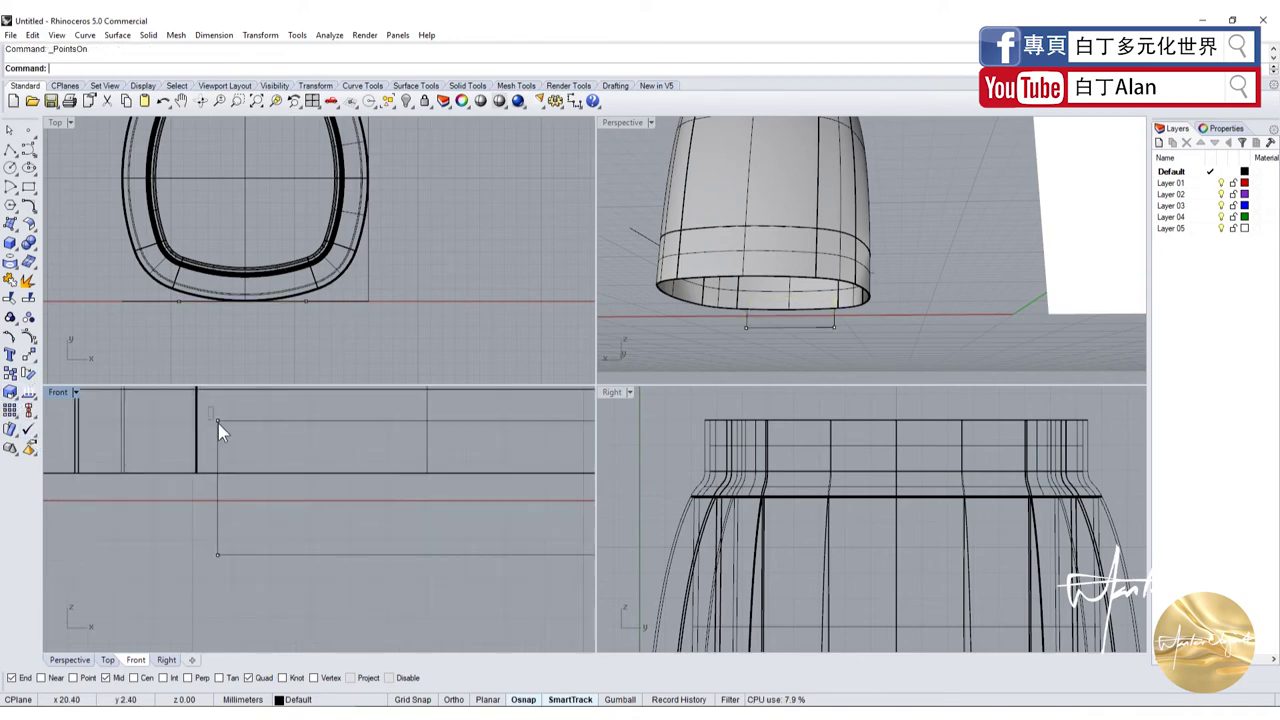
{"action": "scroll", "coordinate": [218, 423], "scroll_direction": "down", "scroll_amount": 3}
{"action": "scroll", "coordinate": [308, 419], "scroll_direction": "up", "scroll_amount": 2}
{"action": "left_click", "coordinate": [329, 435]}
{"action": "scroll", "coordinate": [308, 465], "scroll_direction": "down", "scroll_amount": 2}
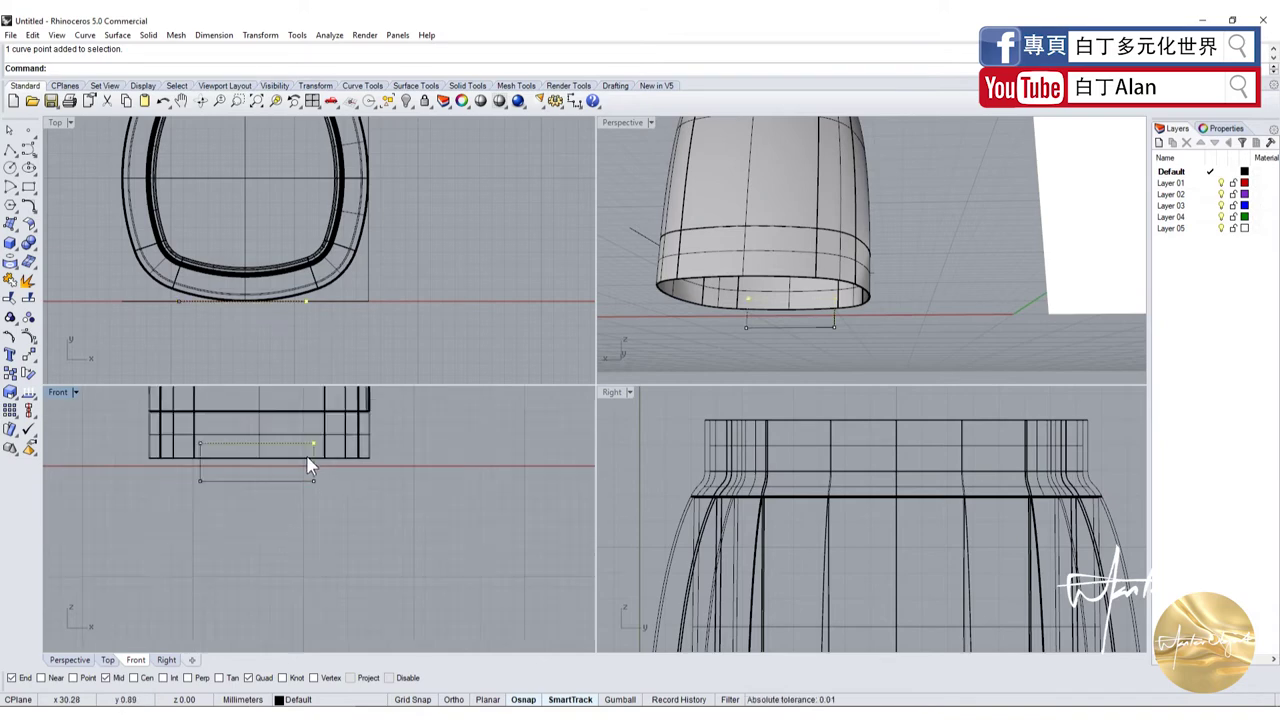
{"action": "scroll", "coordinate": [202, 443], "scroll_direction": "up", "scroll_amount": 3}
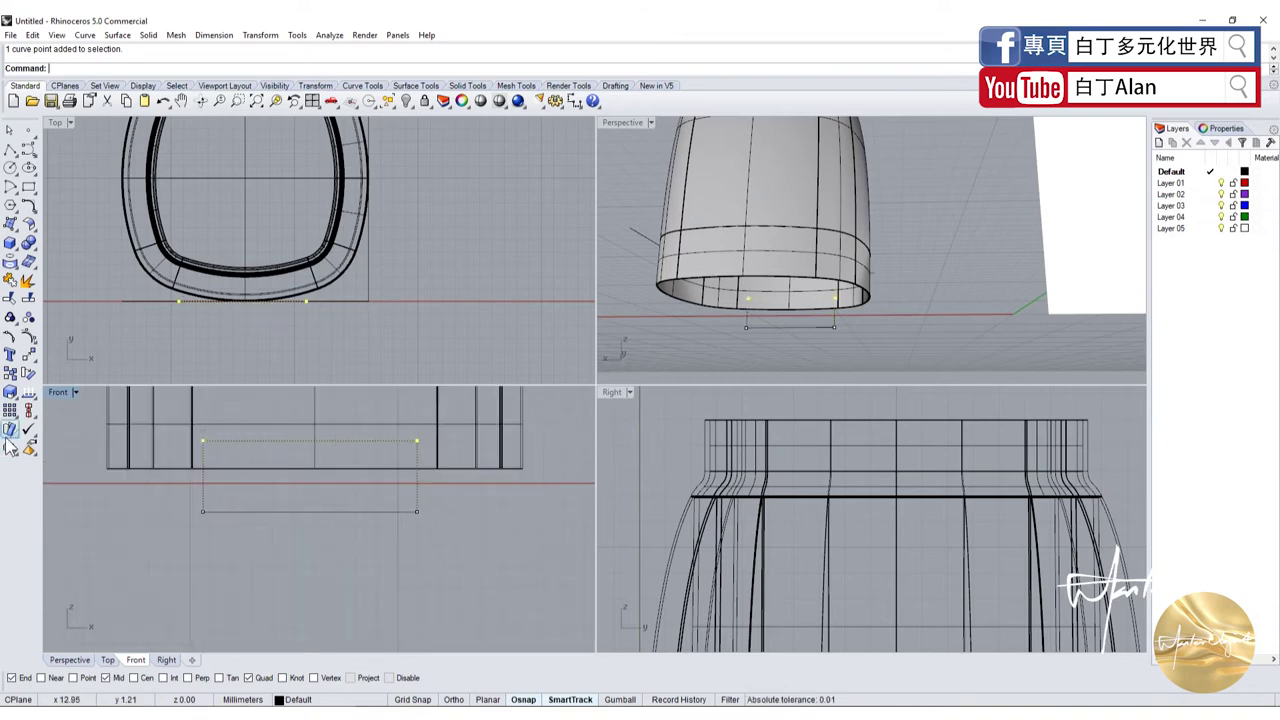
Scale1D the top points narrower from the bottom midpoint, then raise the trapezoid onto the base
{"action": "left_click", "coordinate": [10, 395]}
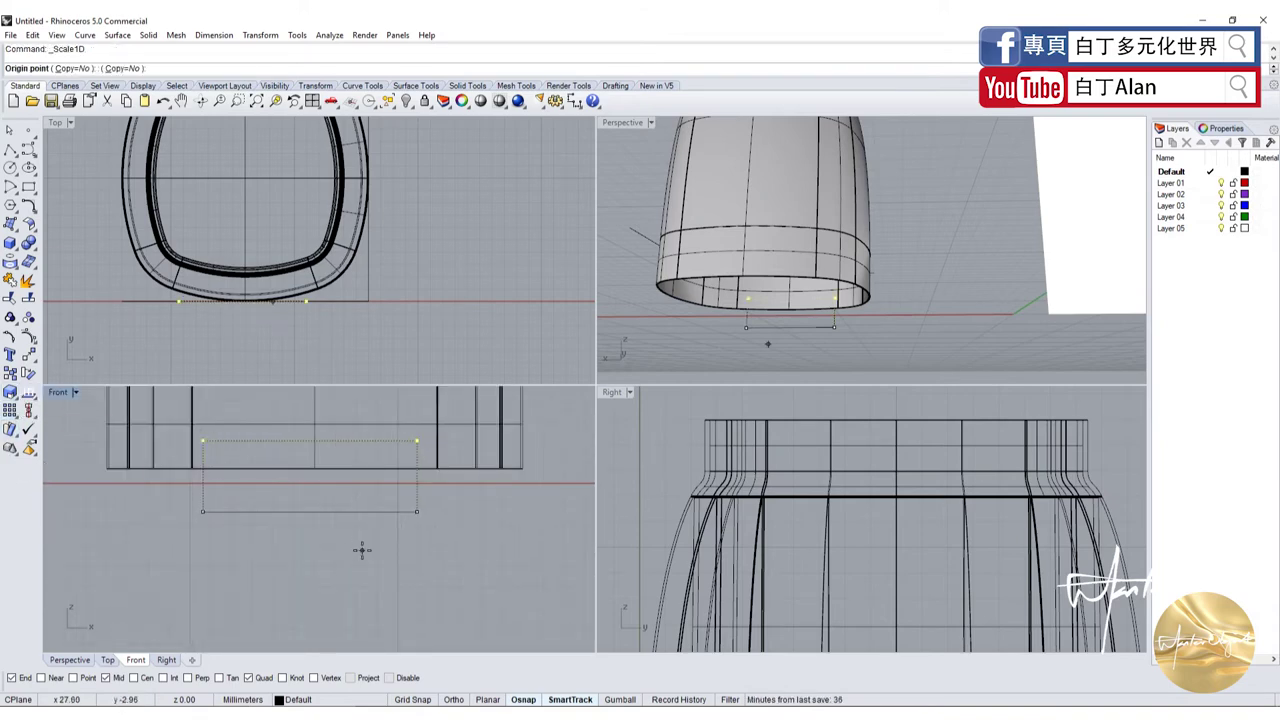
{"action": "left_click", "coordinate": [310, 511]}
{"action": "left_click", "coordinate": [143, 511]}
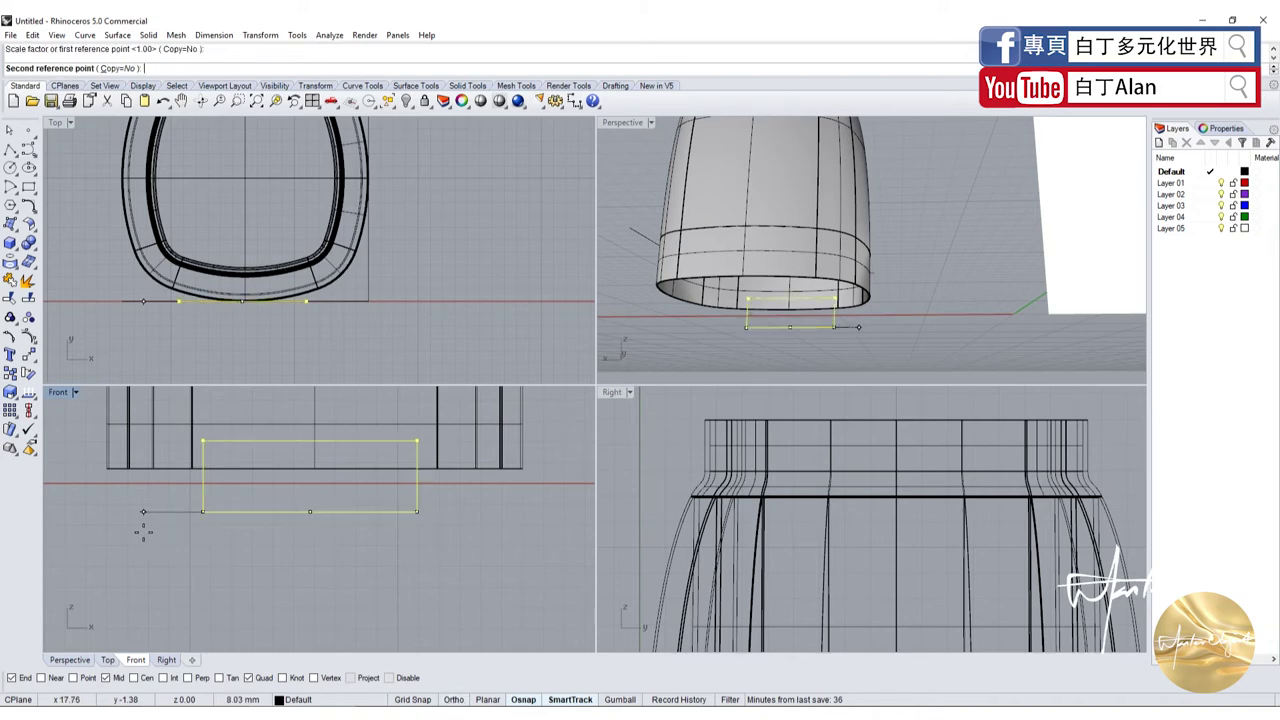
{"action": "left_click", "coordinate": [205, 512]}
{"action": "scroll", "coordinate": [321, 550], "scroll_direction": "down", "scroll_amount": 3}
{"action": "scroll", "coordinate": [318, 500], "scroll_direction": "up", "scroll_amount": 3}
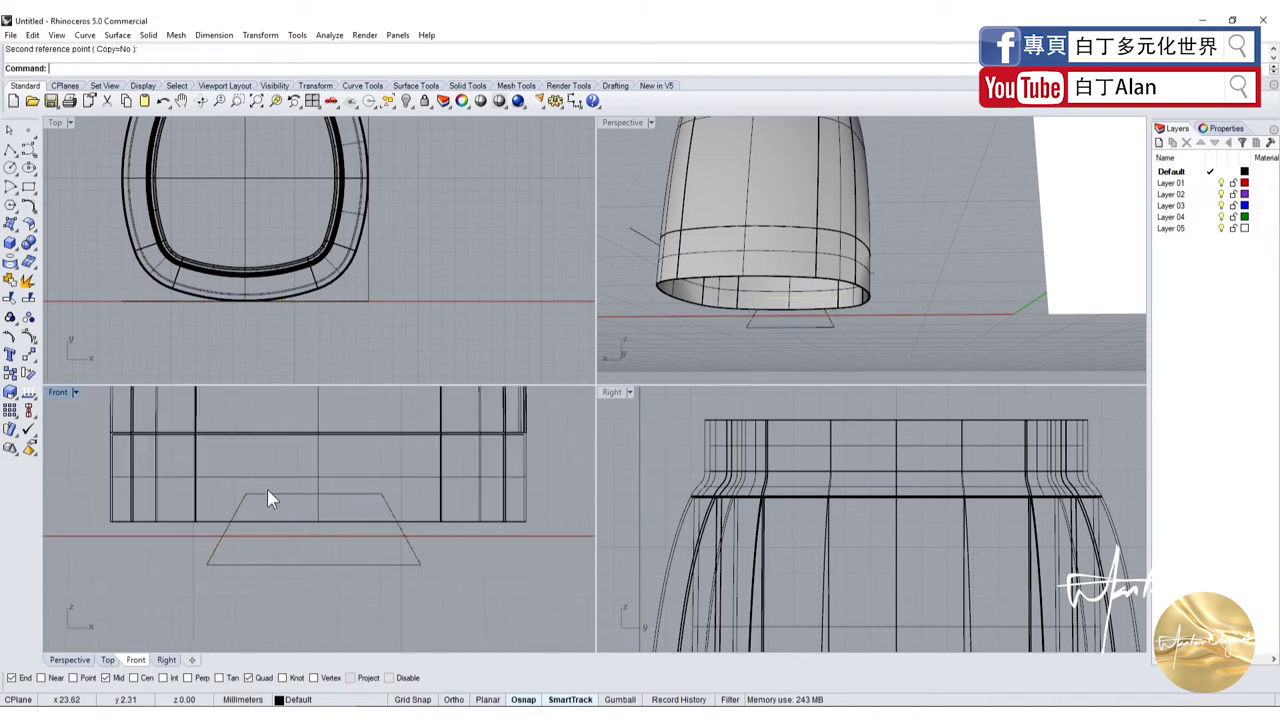
{"action": "left_click_drag", "start_coordinate": [265, 493], "coordinate": [270, 485]}
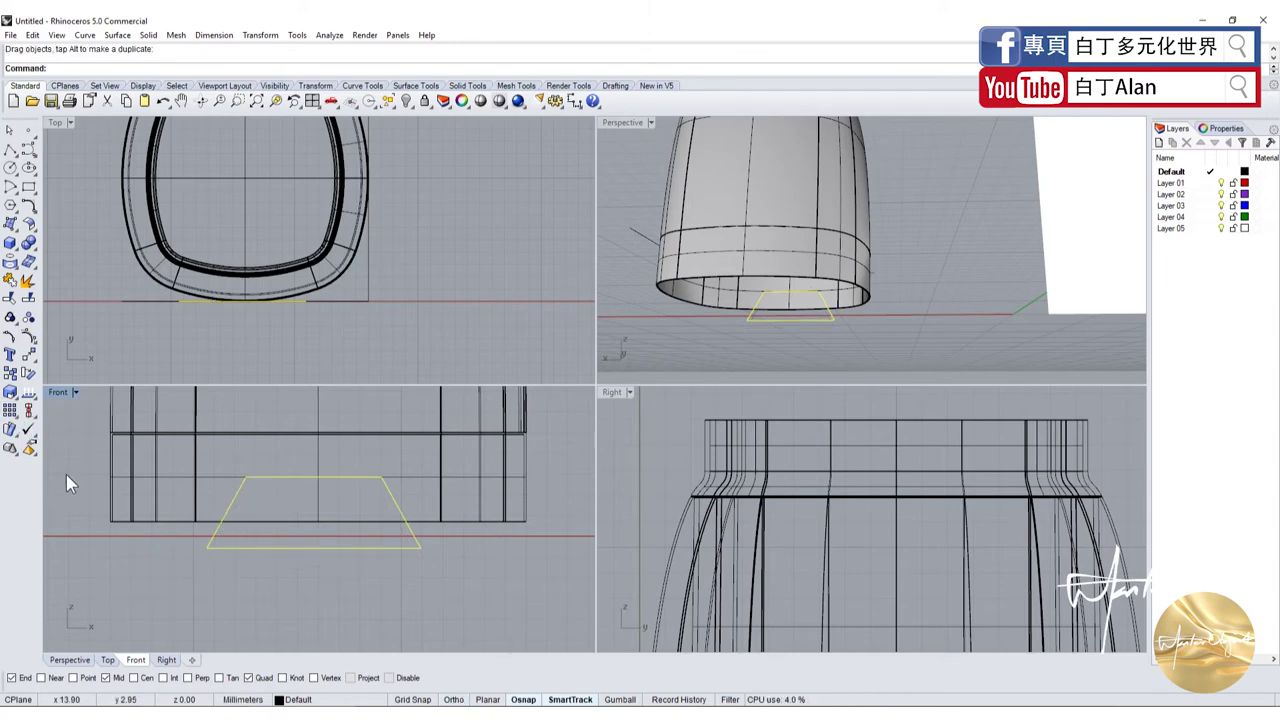
Cancel the scale and draw a vertical helper line up from the trapezoid's lower-left corner
{"action": "left_click", "coordinate": [28, 404]}
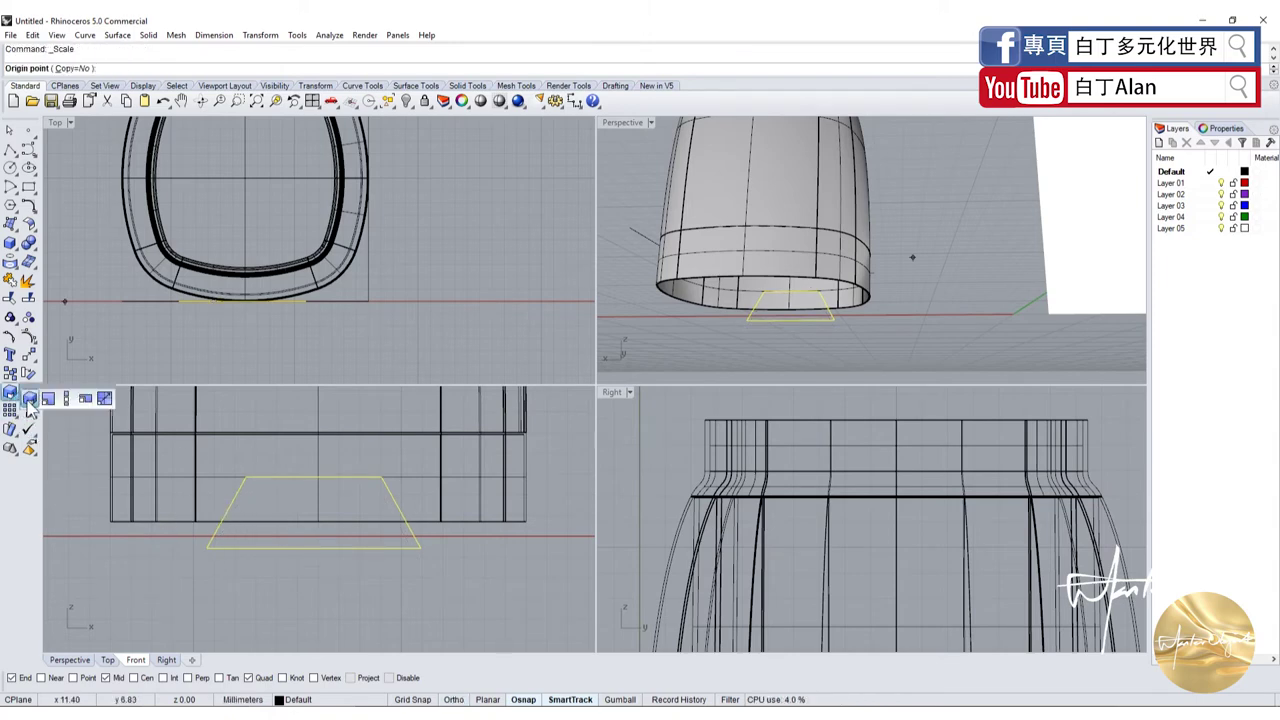
{"action": "key", "text": "Escape"}
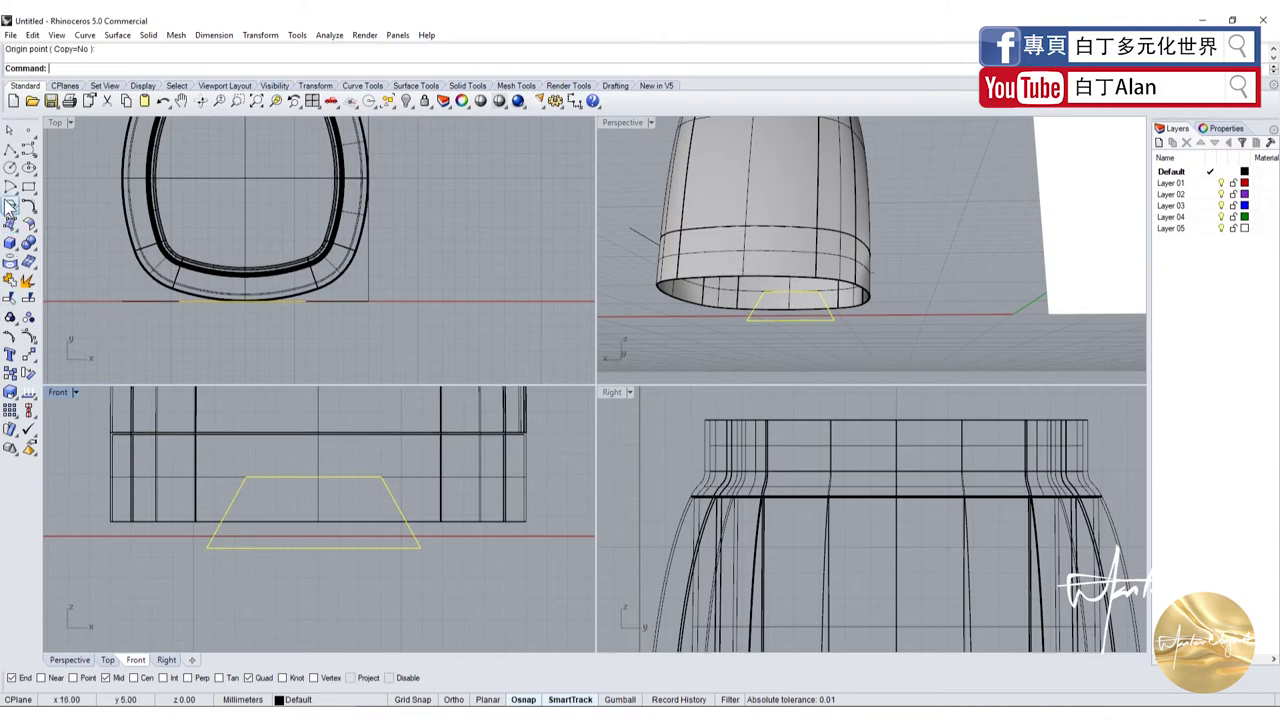
{"action": "key", "text": "Escape"}
{"action": "left_click", "coordinate": [10, 150]}
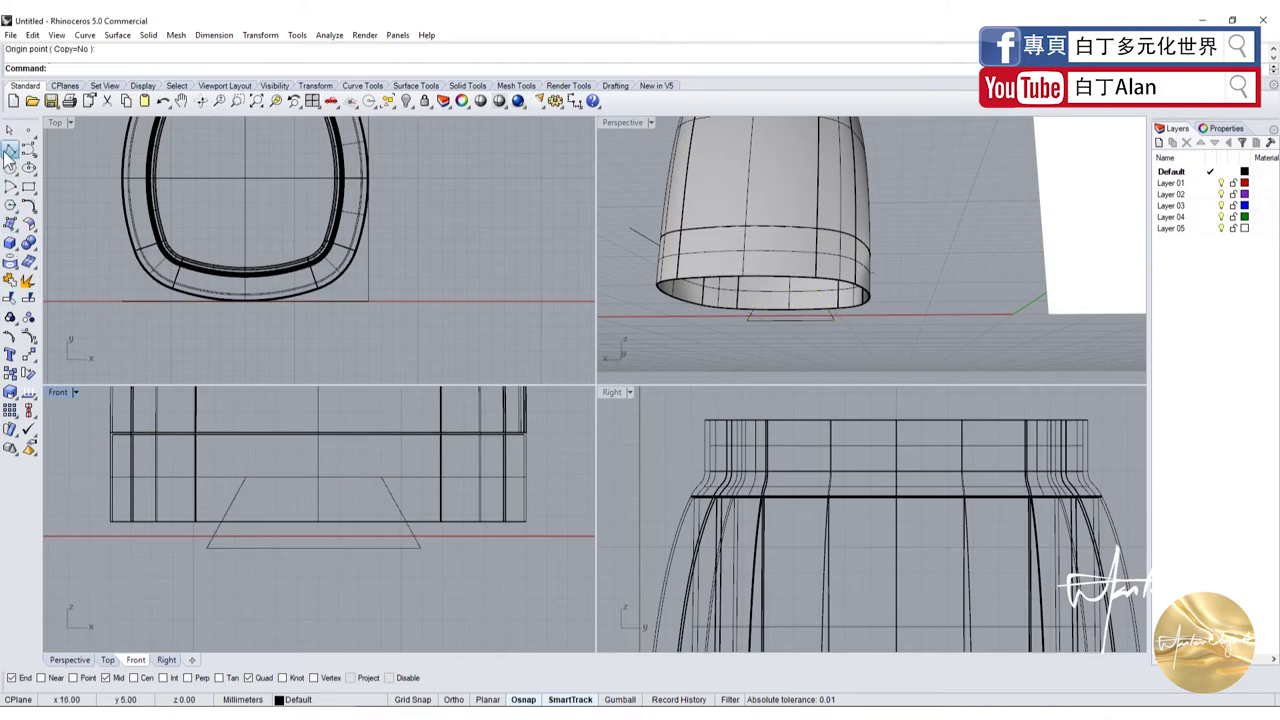
{"action": "left_click", "coordinate": [207, 547]}
{"action": "left_click", "coordinate": [207, 410]}
{"action": "key", "text": "Return"}
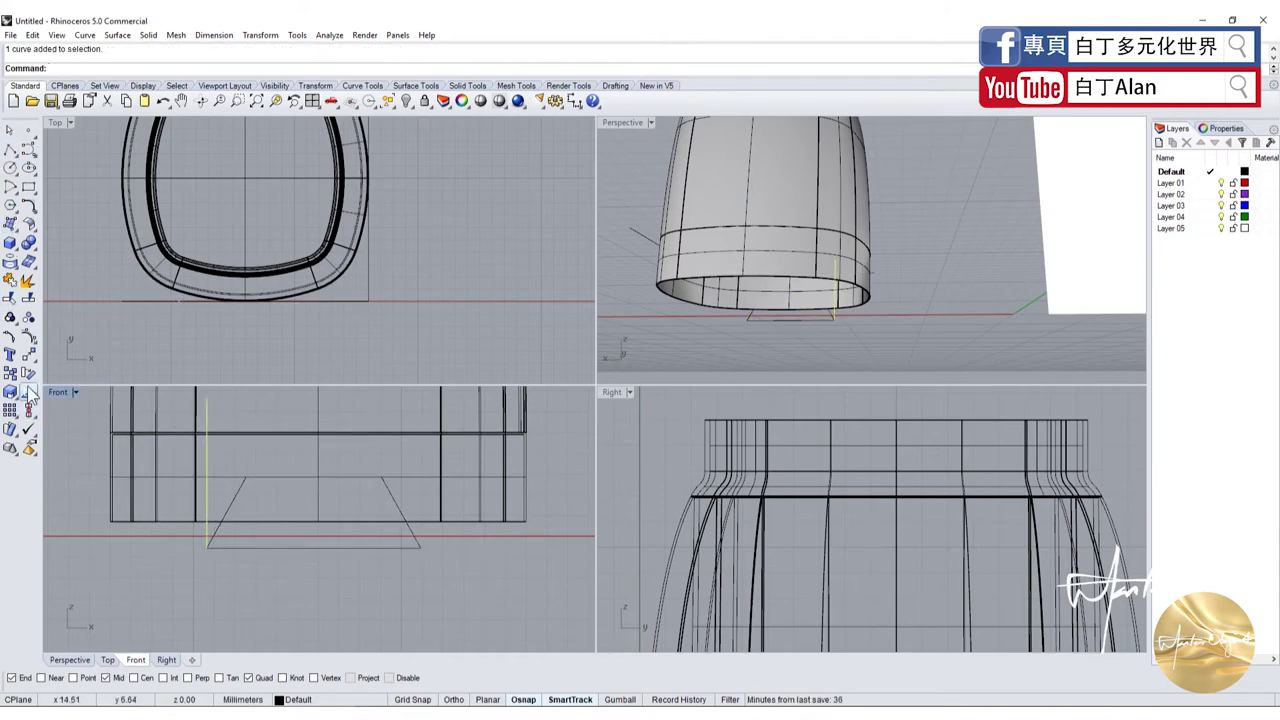
Try rotating the helper line 45° about the corner, then undo and delete it
{"action": "left_click", "coordinate": [28, 373]}
{"action": "left_click", "coordinate": [207, 547]}
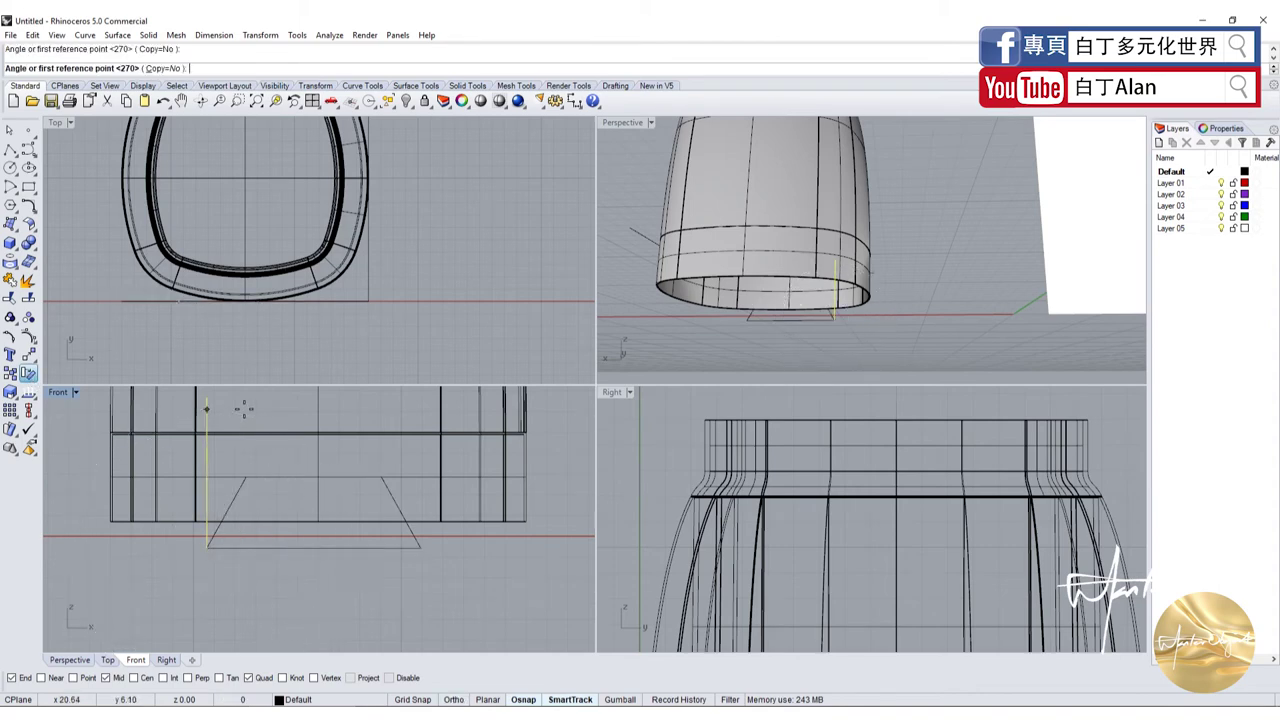
{"action": "left_click", "coordinate": [207, 409]}
{"action": "type", "text": "45"}
{"action": "key", "text": "Return"}
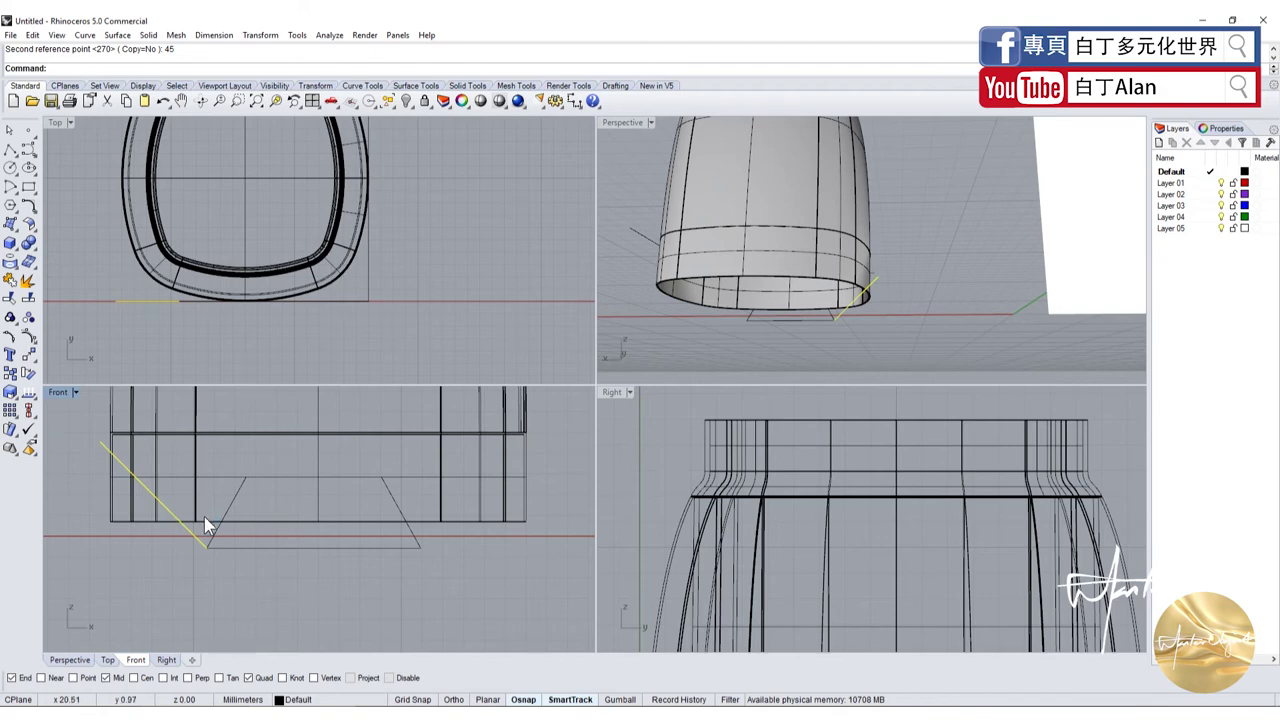
{"action": "key", "text": "ctrl+z"}
{"action": "key", "text": "Delete"}
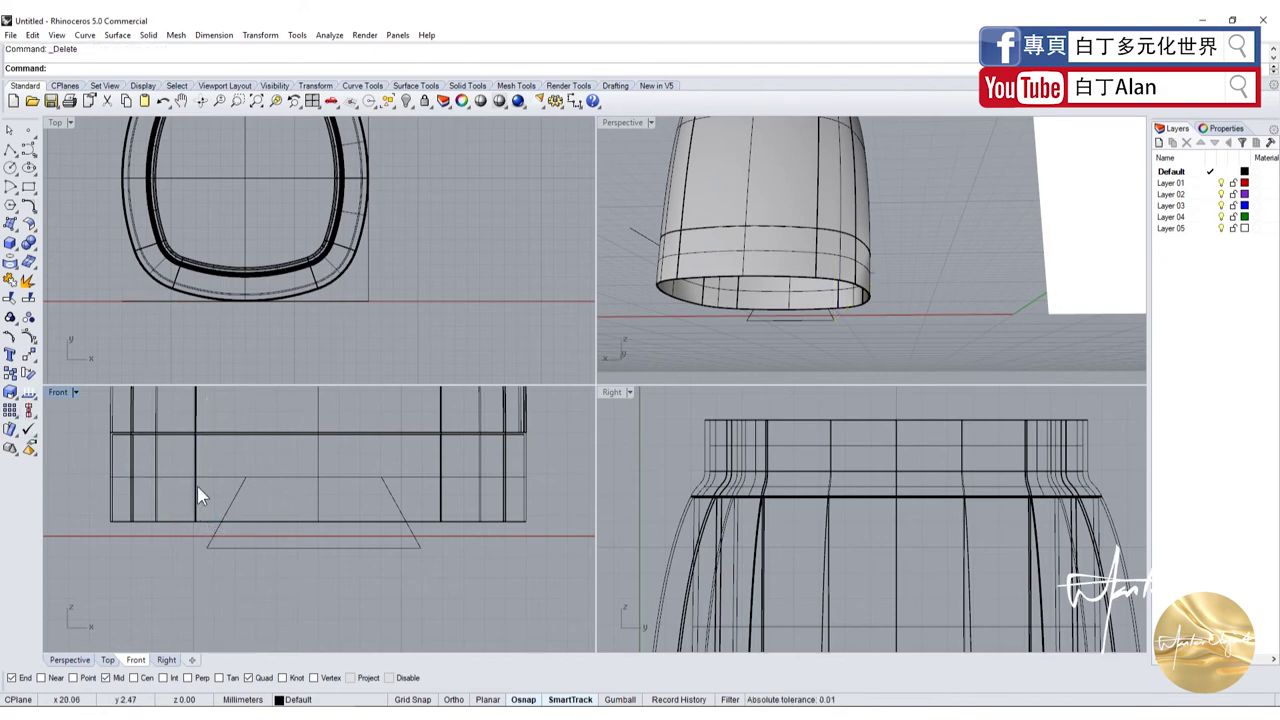
Select all four trapezoid control points and begin a horizontal one-direction scale to widen it
{"action": "left_click", "coordinate": [233, 503]}
{"action": "key", "text": "F10"}
{"action": "left_click_drag", "start_coordinate": [192, 462], "coordinate": [319, 546]}
{"action": "left_click_drag", "start_coordinate": [440, 465], "coordinate": [333, 566]}
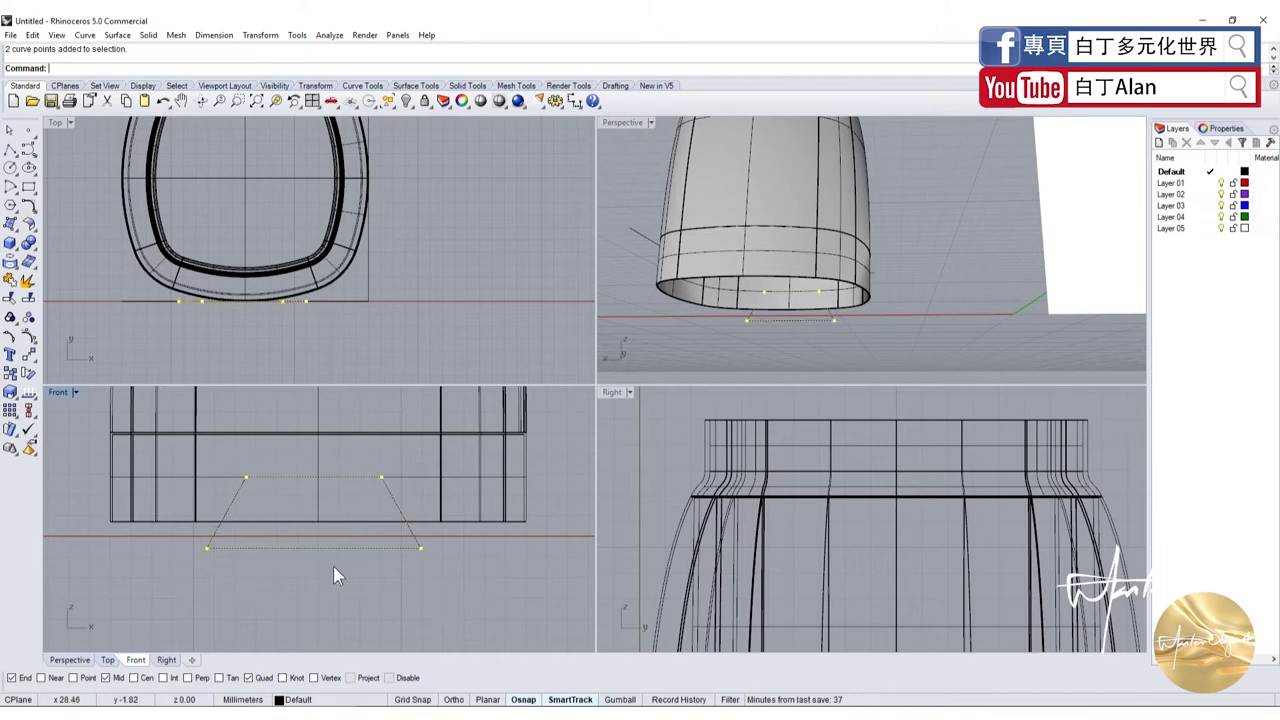
{"action": "left_click", "coordinate": [17, 400]}
{"action": "left_click", "coordinate": [68, 400]}
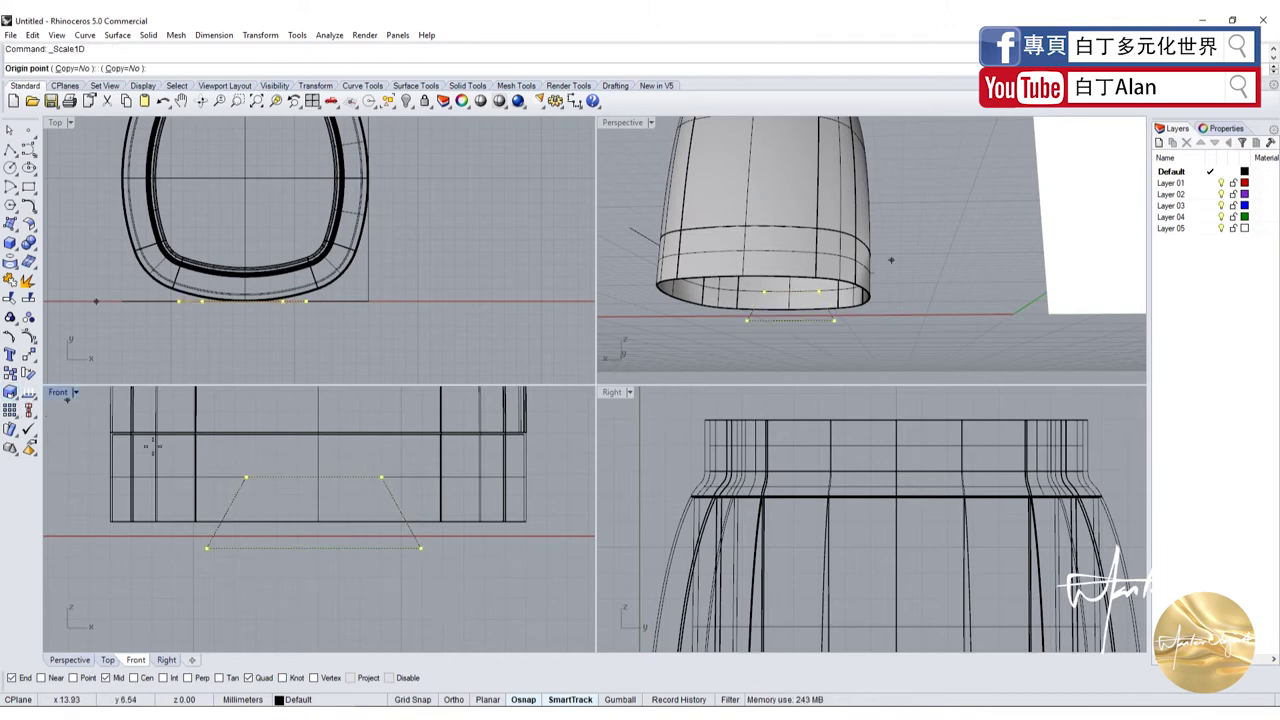
{"action": "left_click", "coordinate": [313, 477]}
{"action": "left_click", "coordinate": [259, 477]}
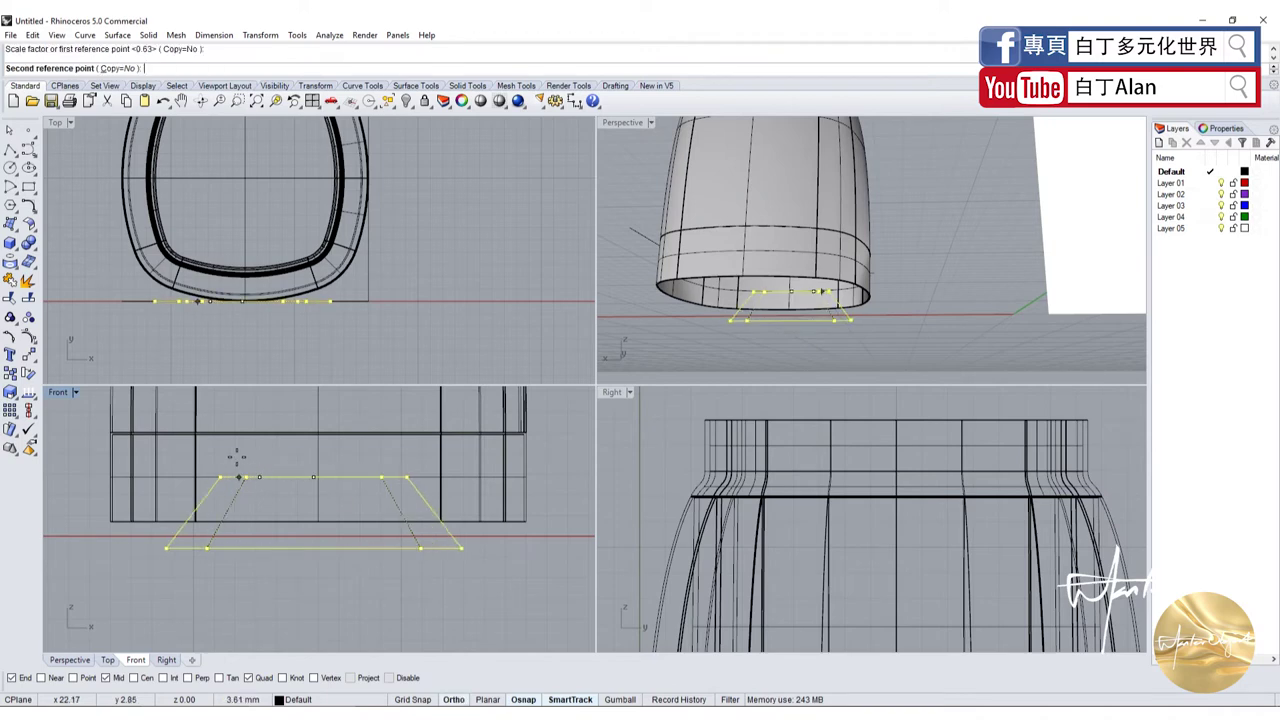
Complete the horizontal widening and move the trapezoid down below the jug
{"action": "left_click", "coordinate": [221, 453]}
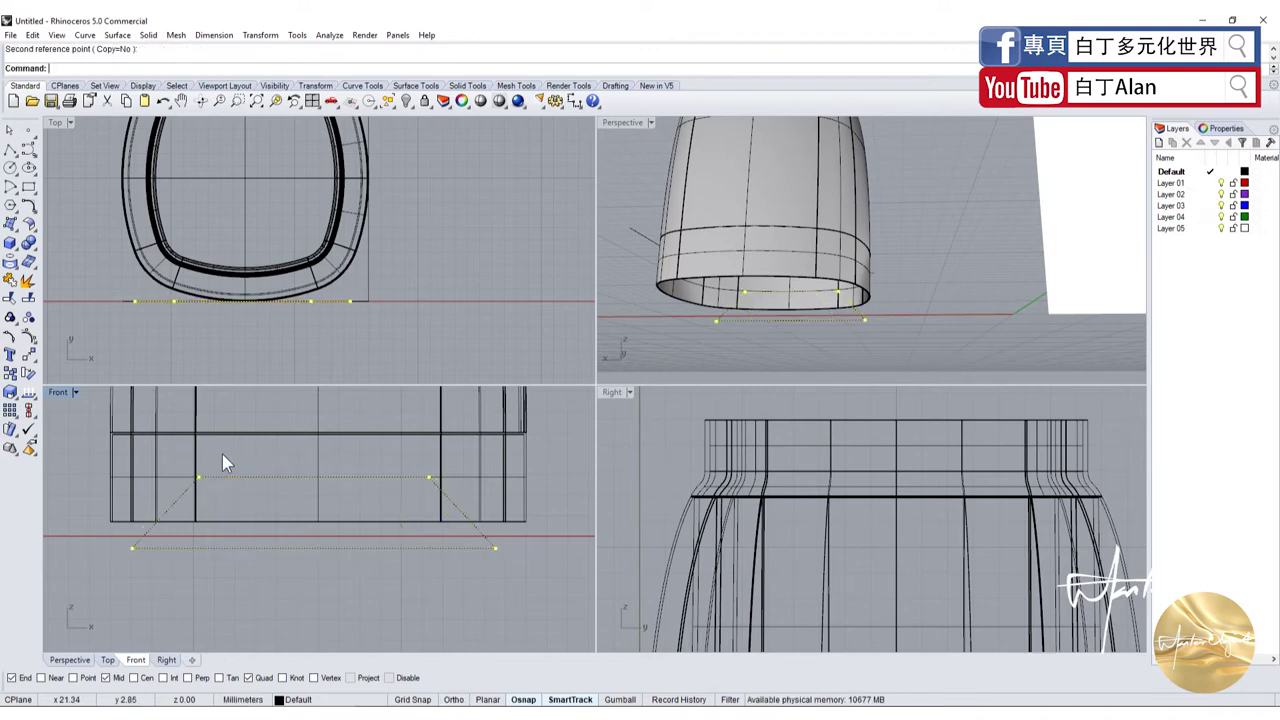
{"action": "left_click", "coordinate": [179, 497]}
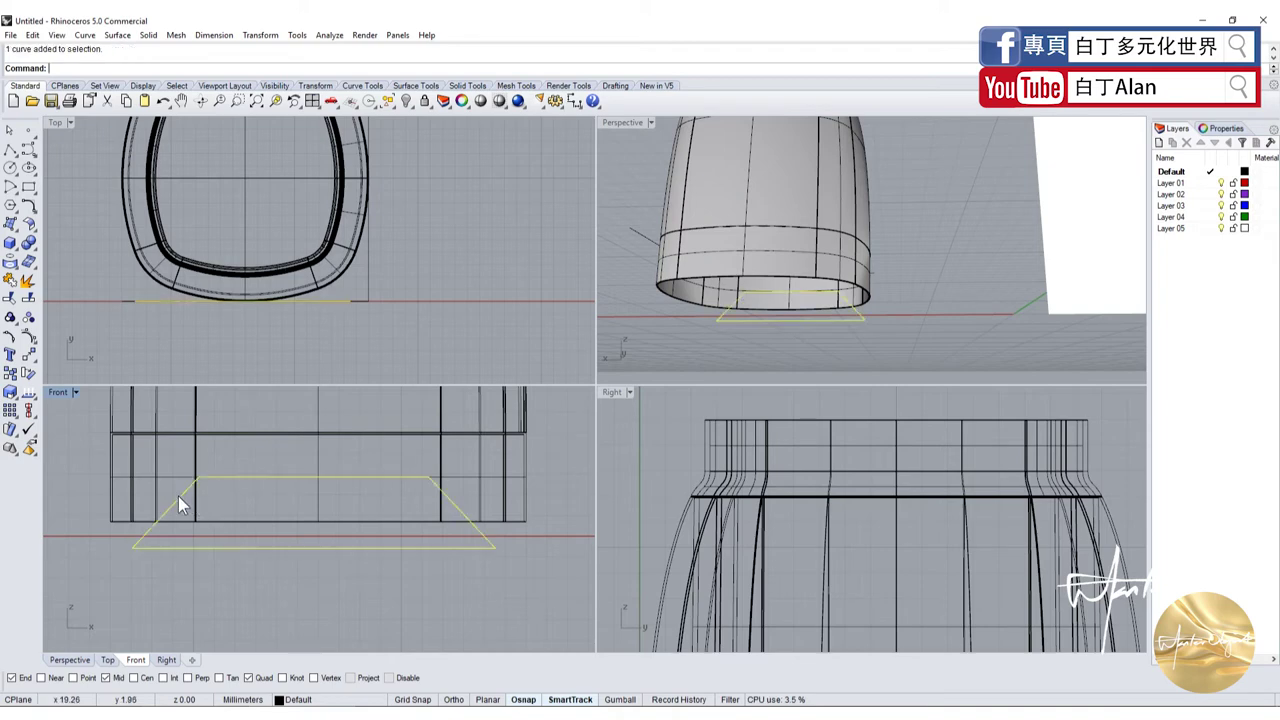
{"action": "left_click_drag", "start_coordinate": [178, 496], "coordinate": [200, 577]}
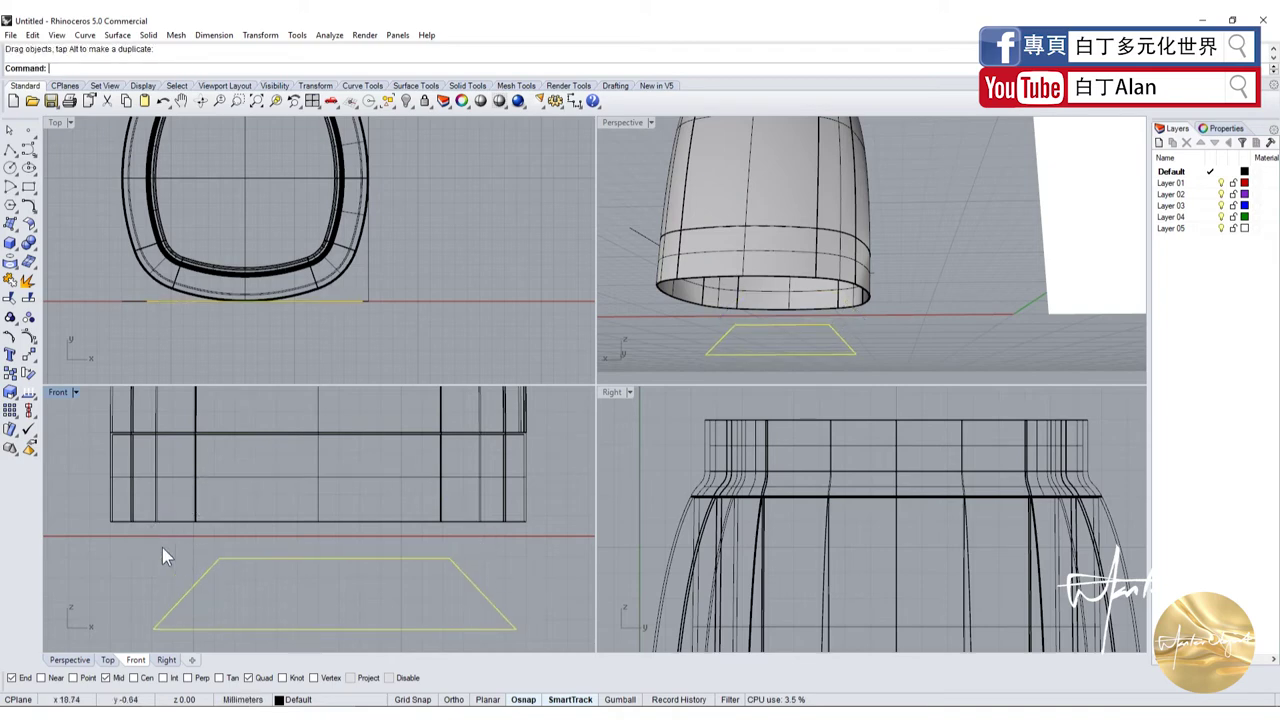
Fillet the trapezoid's two top corners with radius 5 to form an arch
{"action": "left_click", "coordinate": [28, 207]}
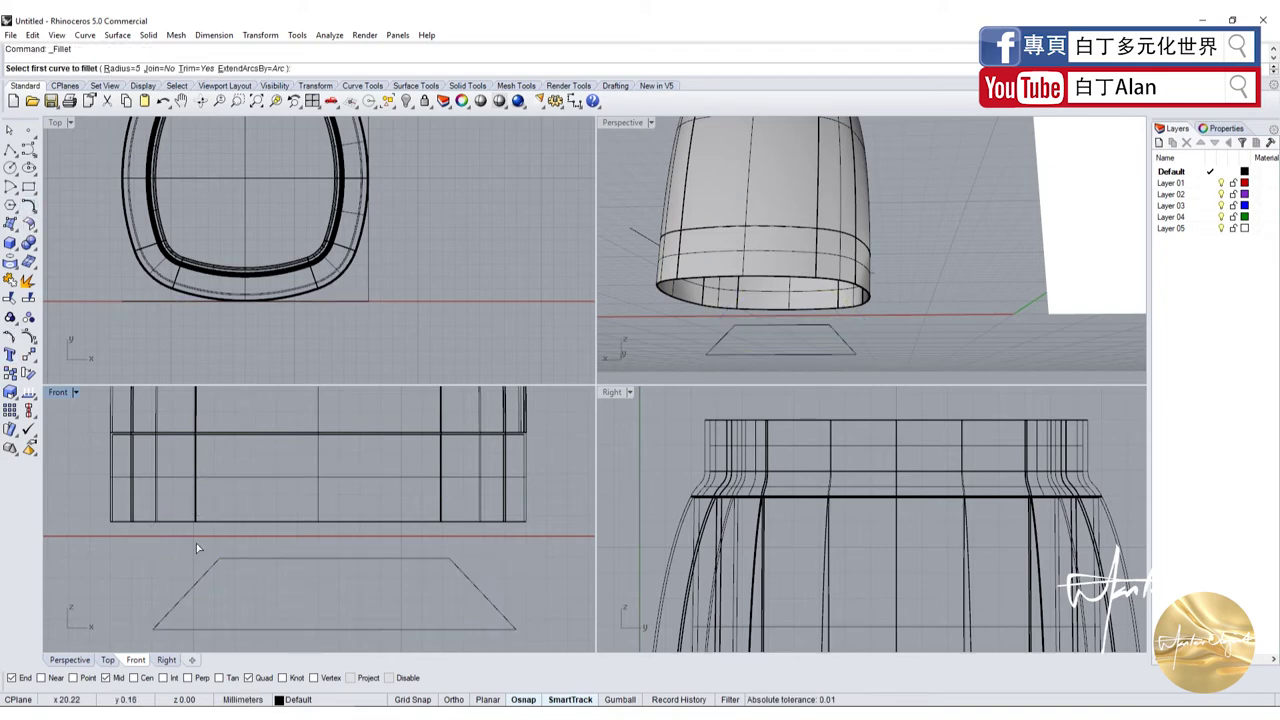
{"action": "left_click", "coordinate": [210, 578]}
{"action": "left_click", "coordinate": [237, 560]}
{"action": "scroll", "coordinate": [373, 585], "scroll_direction": "up", "scroll_amount": 3}
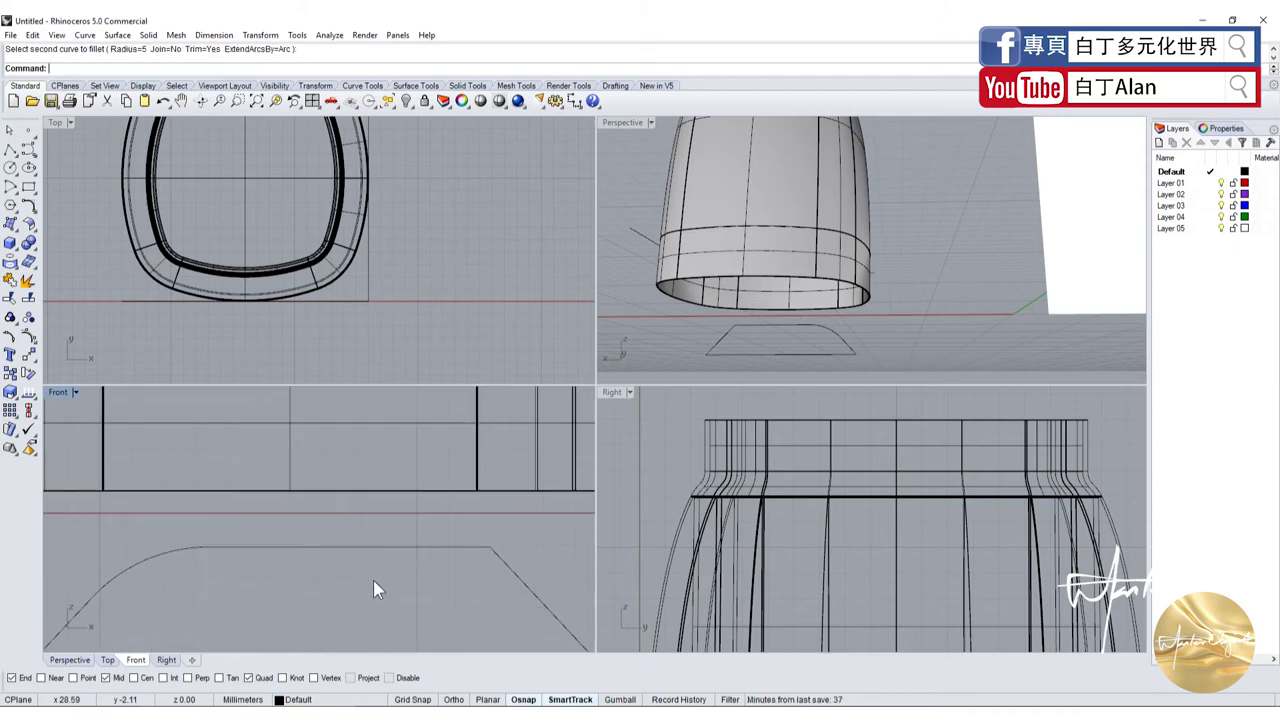
{"action": "key", "text": "Return"}
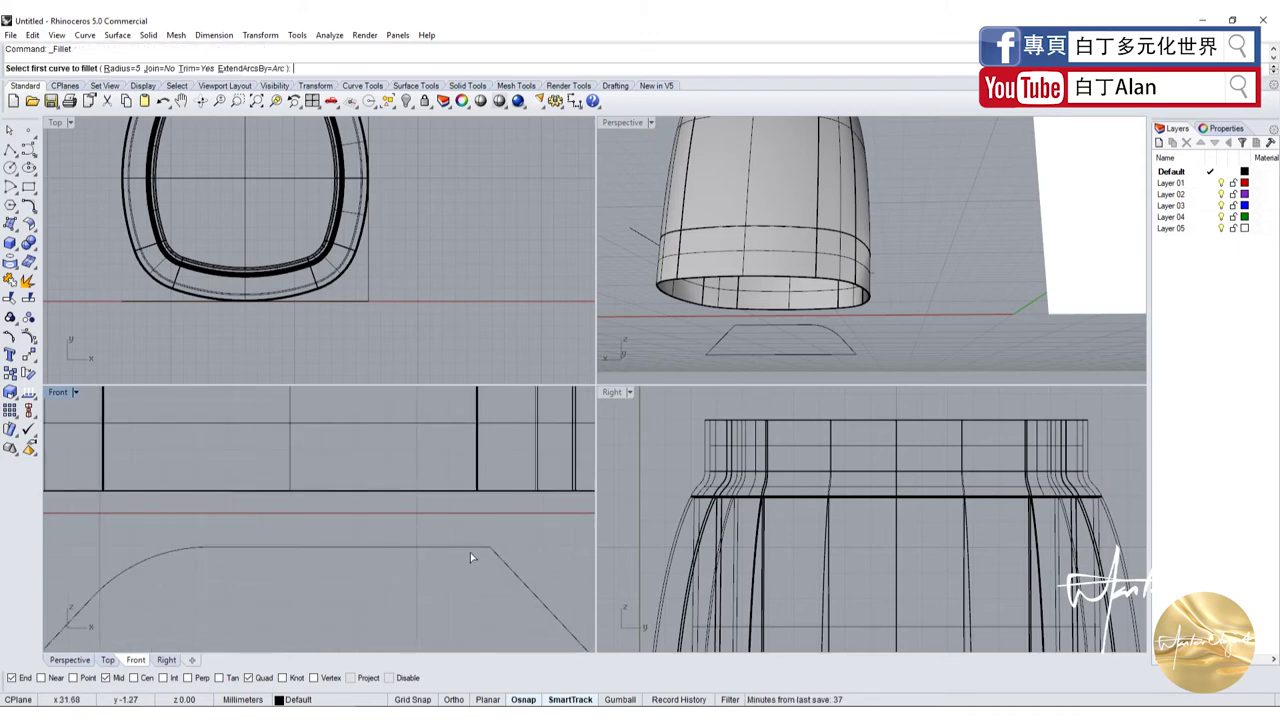
{"action": "left_click", "coordinate": [470, 552]}
{"action": "left_click", "coordinate": [505, 574]}
{"action": "scroll", "coordinate": [427, 550], "scroll_direction": "down", "scroll_amount": 3}
Move the arch curve up into the jug's base band and nudge it toward the front
{"action": "left_click", "coordinate": [405, 548]}
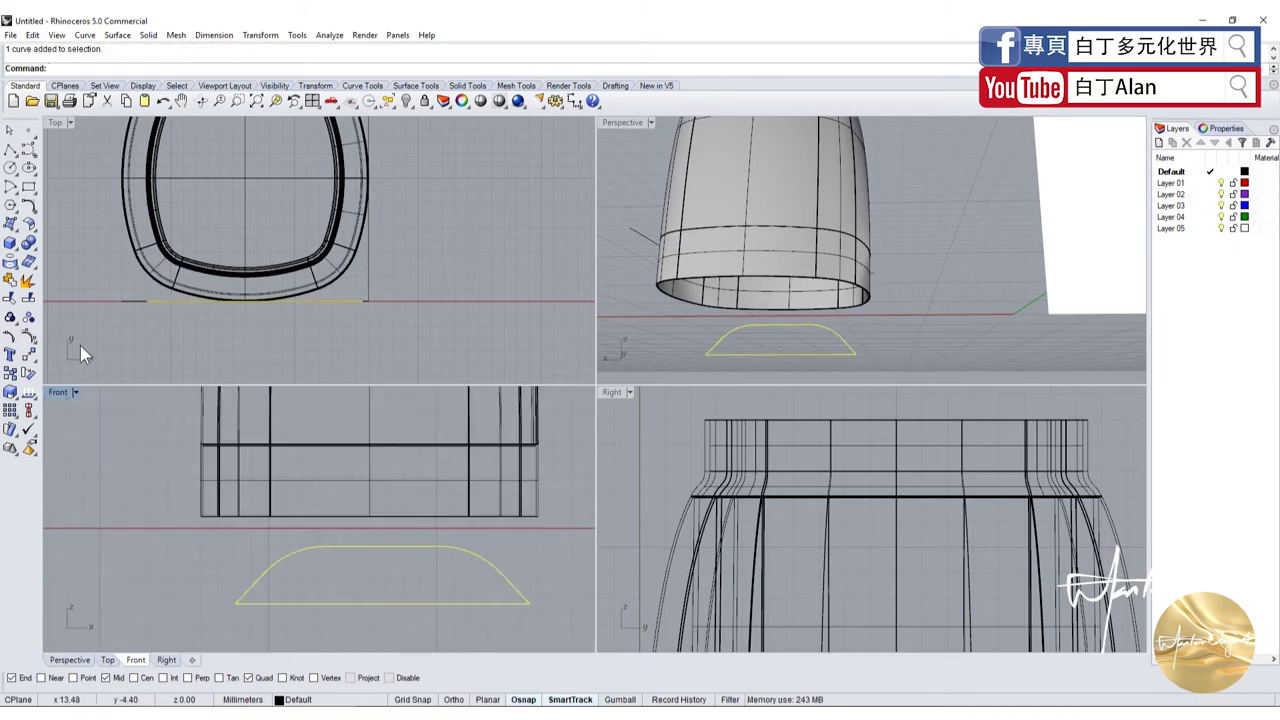
{"action": "left_click", "coordinate": [28, 354]}
{"action": "left_click", "coordinate": [383, 545]}
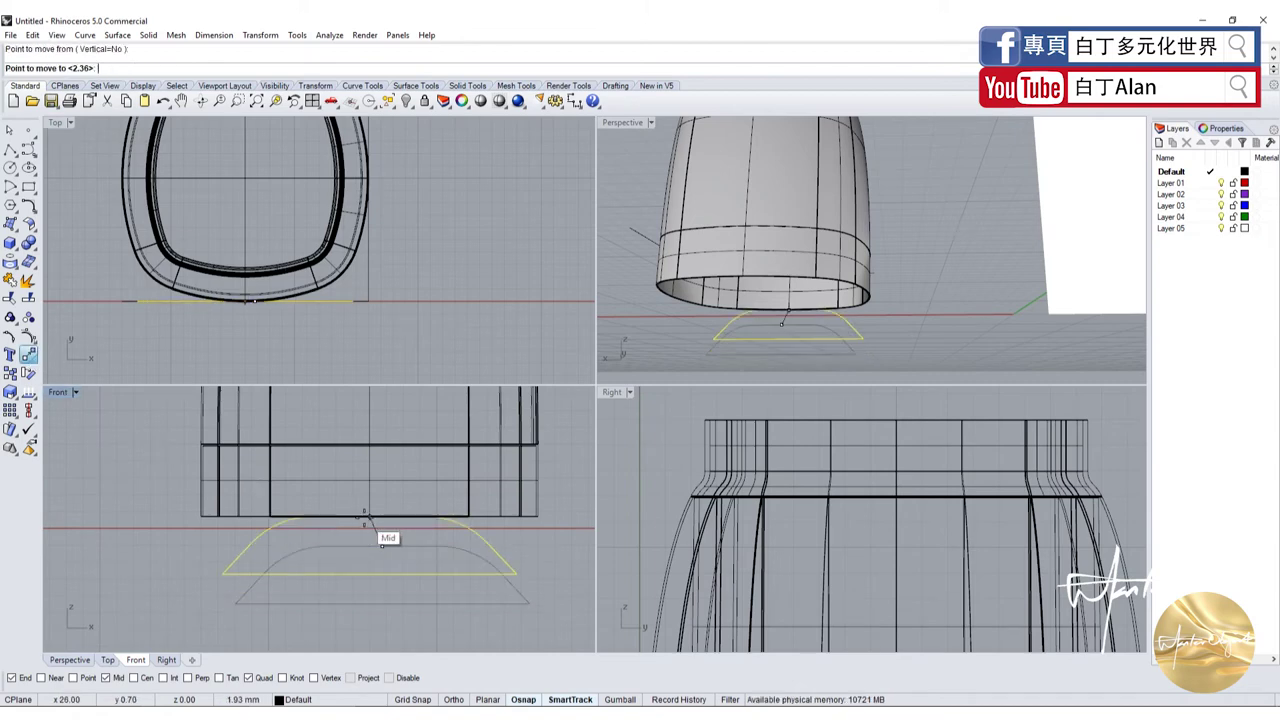
{"action": "left_click", "coordinate": [383, 545]}
{"action": "left_click_drag", "start_coordinate": [485, 543], "coordinate": [491, 510]}
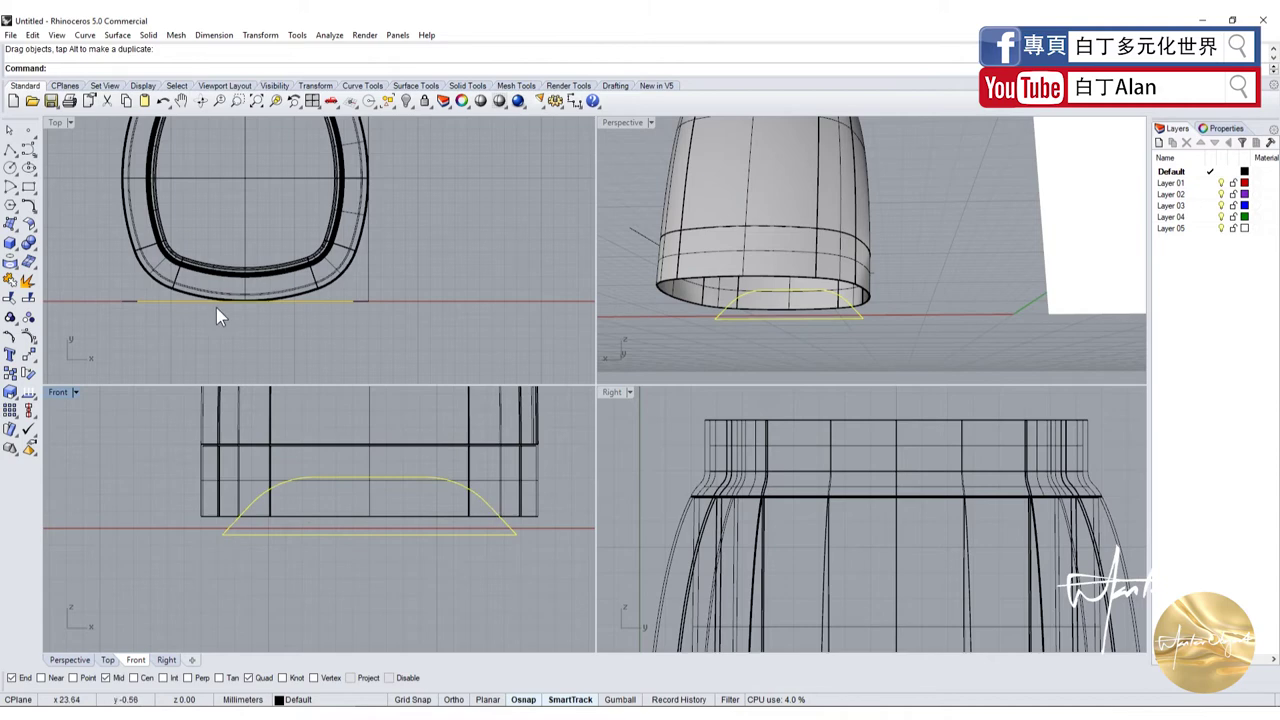
{"action": "left_click_drag", "start_coordinate": [338, 305], "coordinate": [341, 320]}
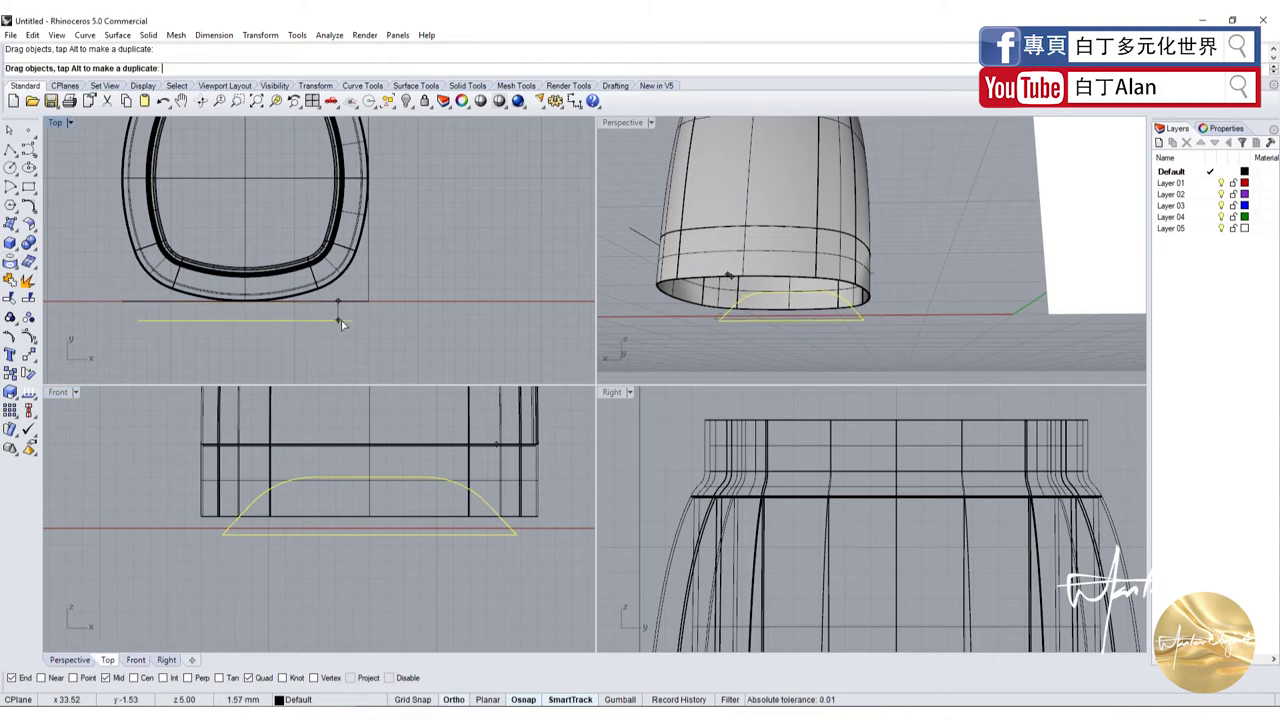
Extrude the arch curve into a solid base flare
{"action": "left_click", "coordinate": [15, 248]}
{"action": "left_click", "coordinate": [67, 287]}
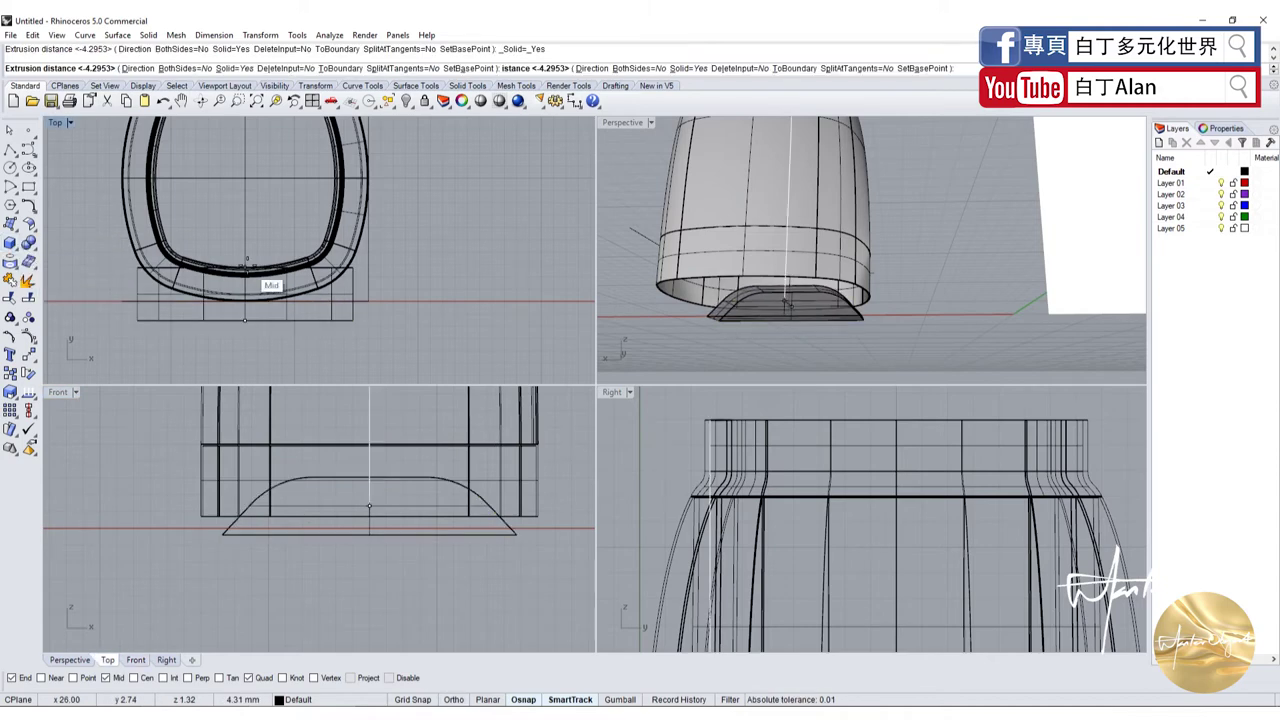
{"action": "left_click", "coordinate": [265, 237]}
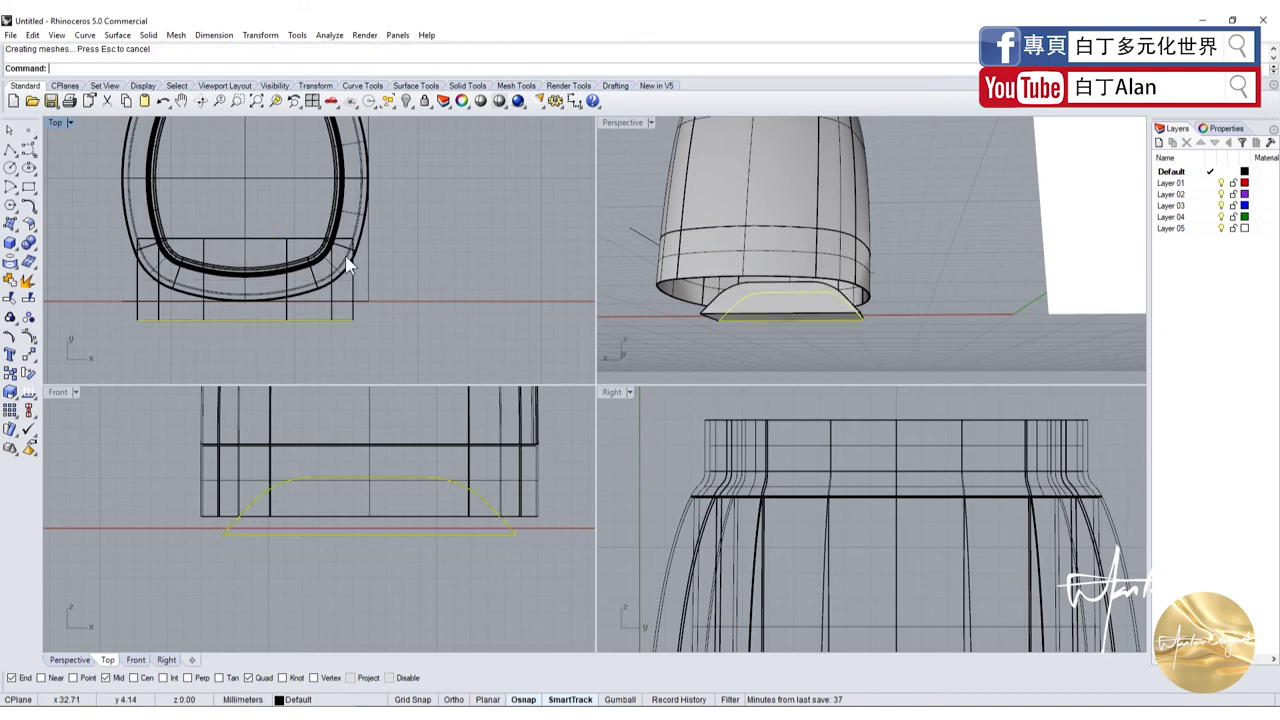
{"action": "left_click", "coordinate": [430, 305]}
{"action": "right_click_drag", "start_coordinate": [750, 264], "coordinate": [940, 295]}
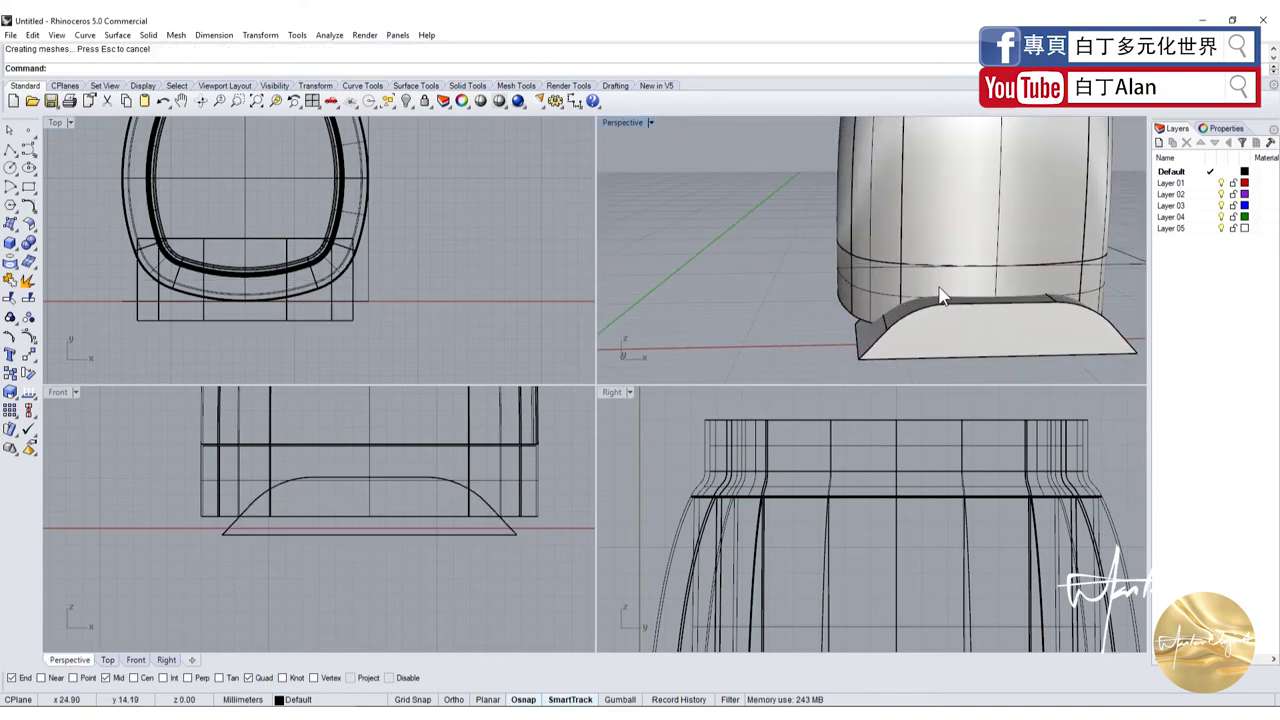
Polar-array the base flare into 4 copies over 360° around the jug's centre
{"action": "left_click", "coordinate": [975, 320]}
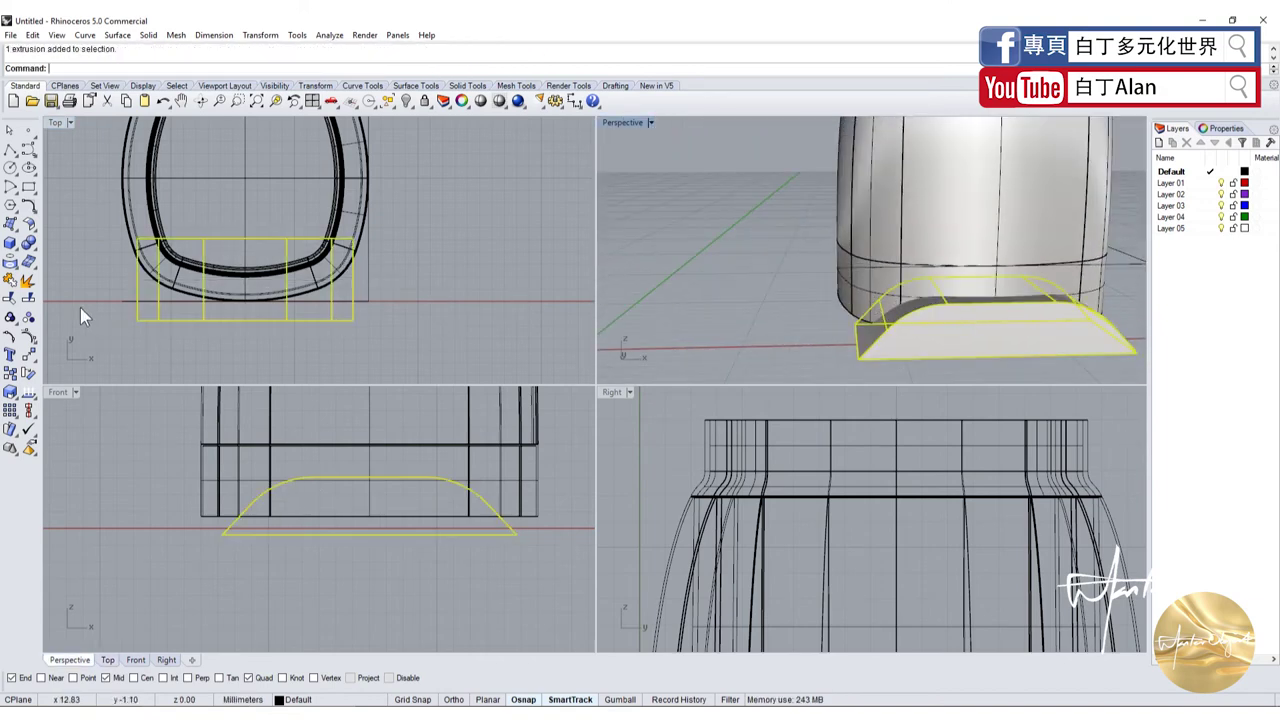
{"action": "left_click", "coordinate": [12, 411]}
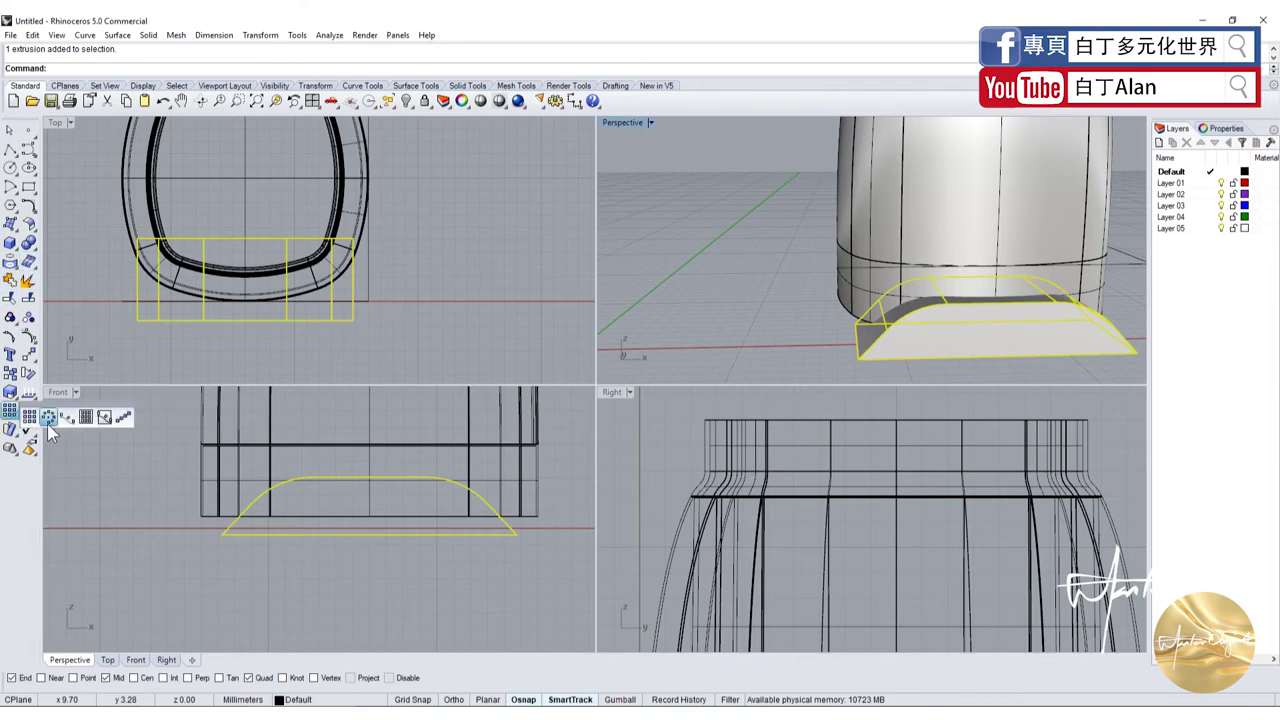
{"action": "left_click", "coordinate": [48, 418]}
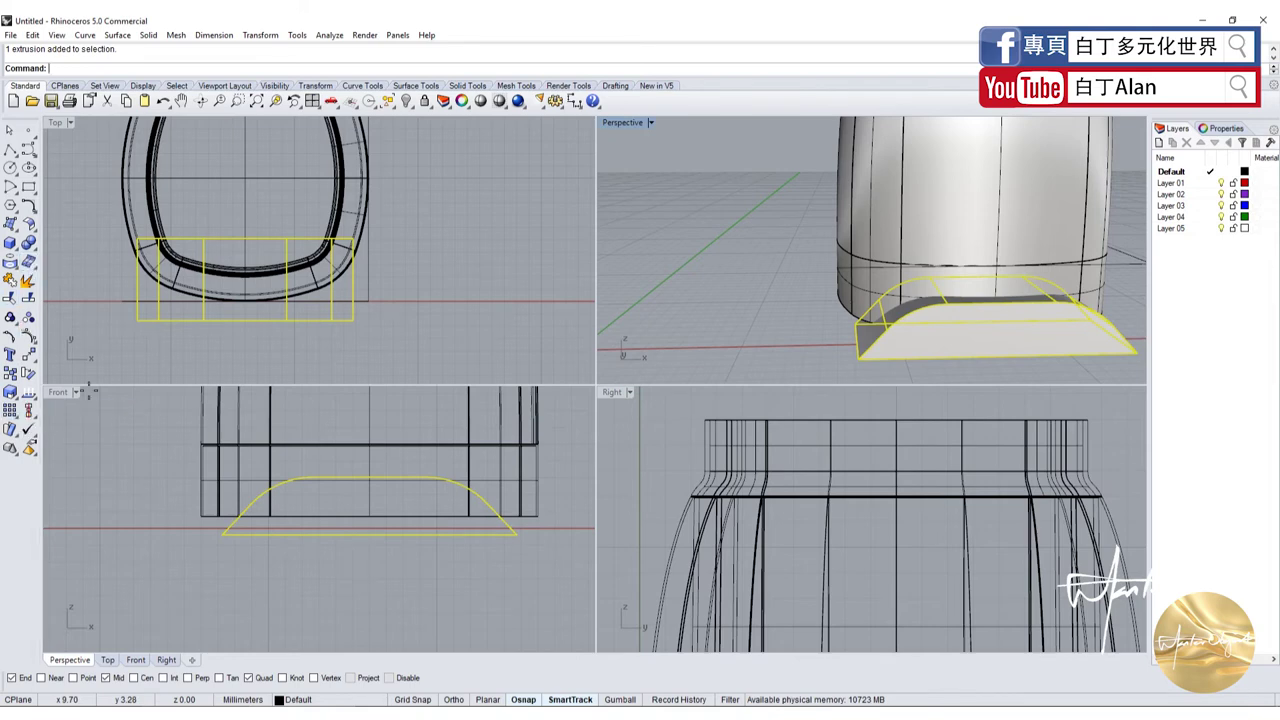
{"action": "left_click", "coordinate": [245, 178]}
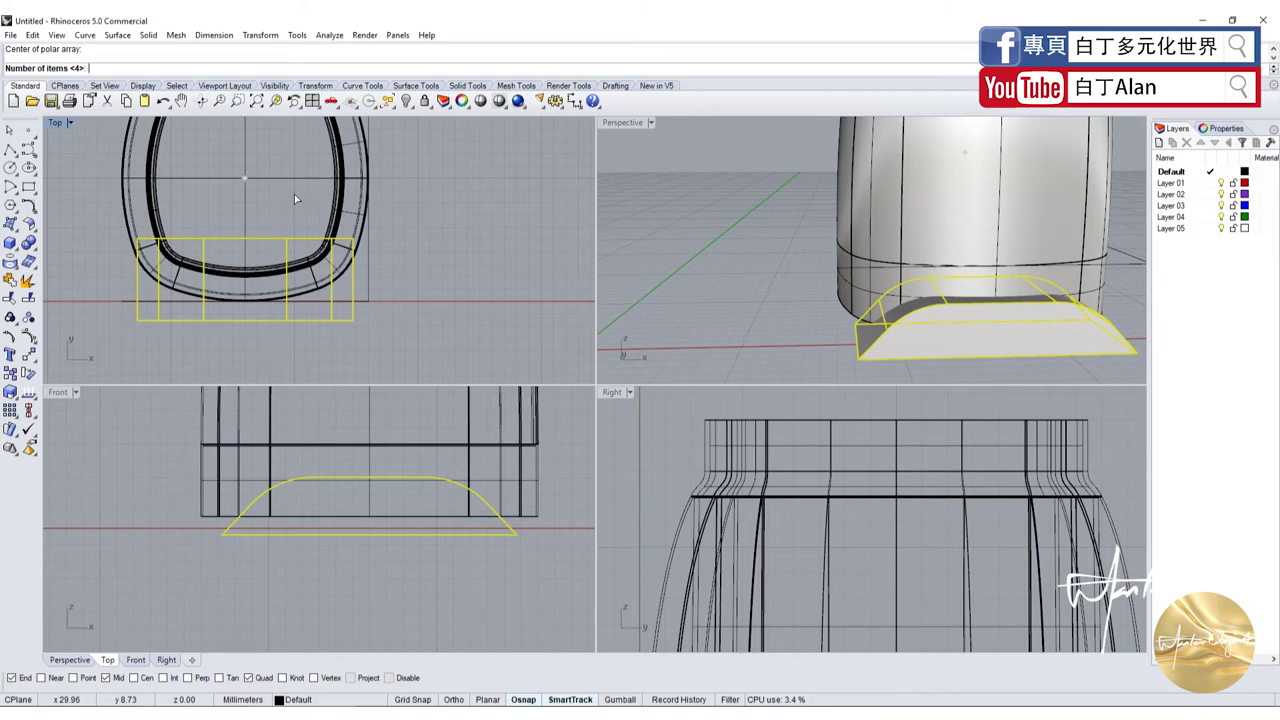
{"action": "key", "text": "Return"}
{"action": "key", "text": "Return"}
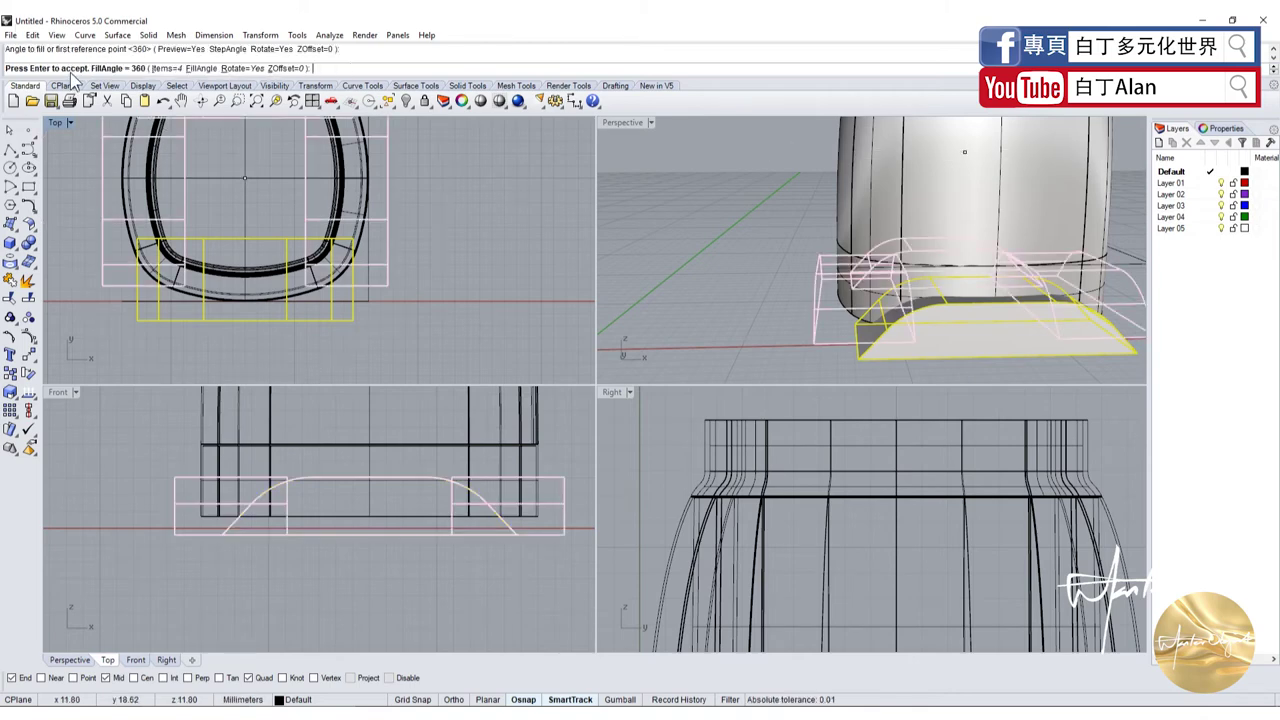
{"action": "key", "text": "Return"}
{"action": "left_click", "coordinate": [658, 172]}
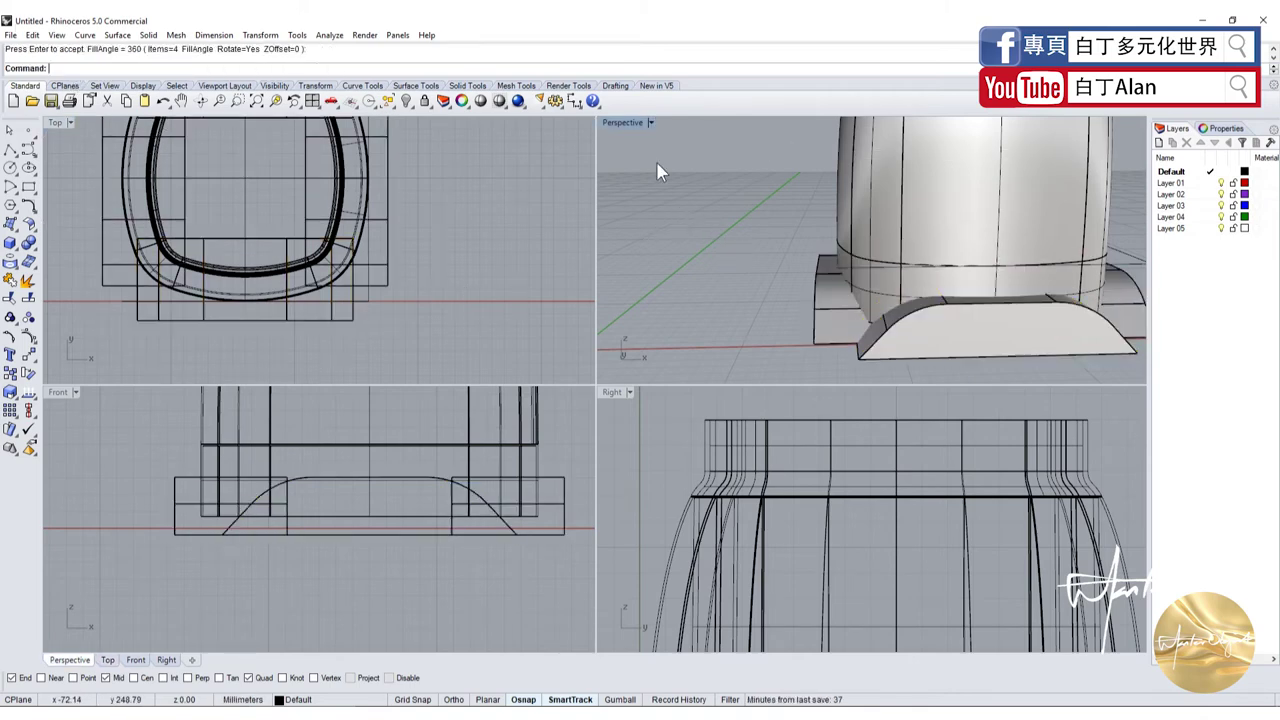
Inspect the arrayed flares, then undo back to the single arched profile curve
{"action": "right_click_drag", "start_coordinate": [660, 160], "coordinate": [841, 289]}
{"action": "scroll", "coordinate": [944, 336], "scroll_direction": "up", "scroll_amount": 5}
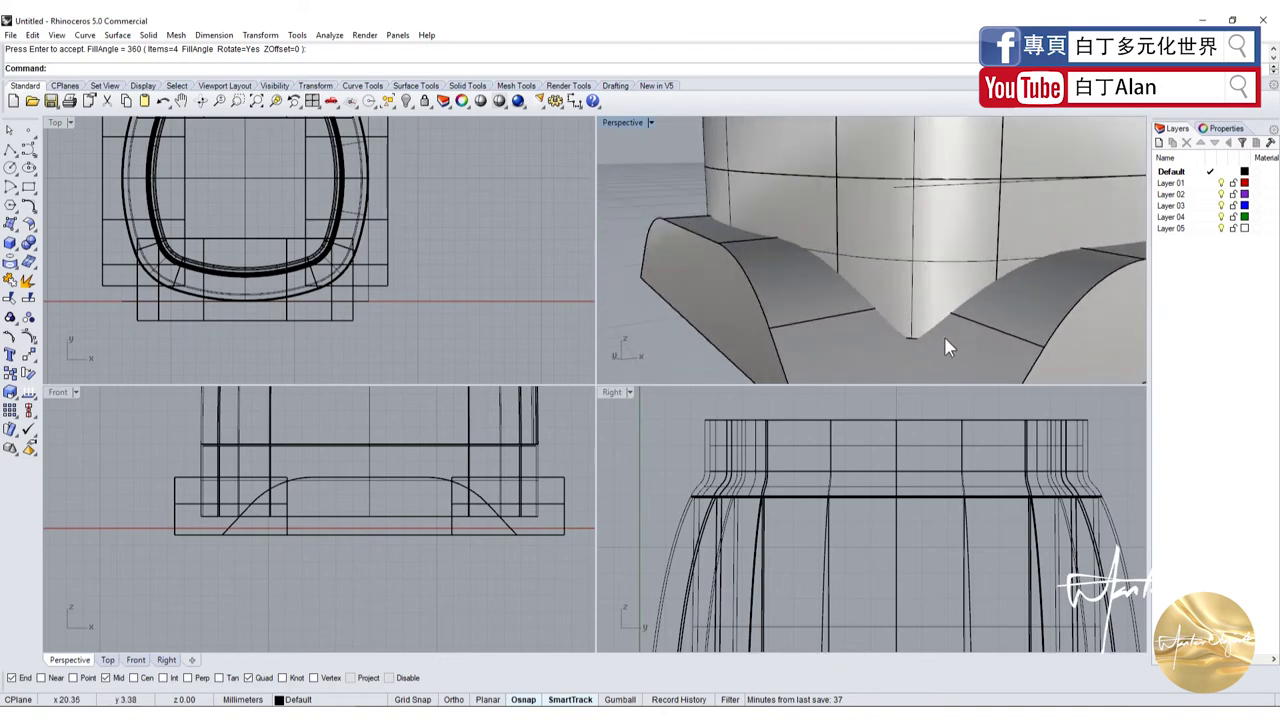
{"action": "scroll", "coordinate": [895, 337], "scroll_direction": "up", "scroll_amount": 3}
{"action": "scroll", "coordinate": [895, 337], "scroll_direction": "down", "scroll_amount": 5}
{"action": "scroll", "coordinate": [810, 320], "scroll_direction": "down", "scroll_amount": 3}
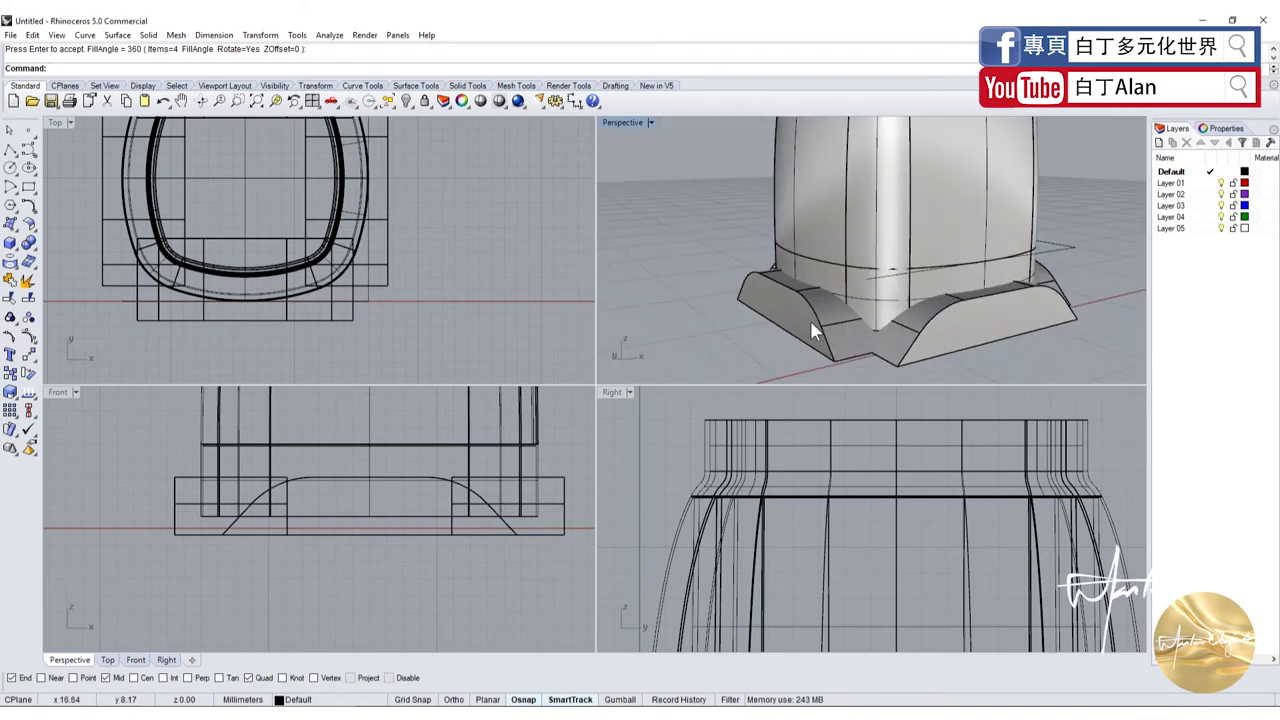
{"action": "key", "text": "ctrl+z"}
{"action": "key", "text": "ctrl+z"}
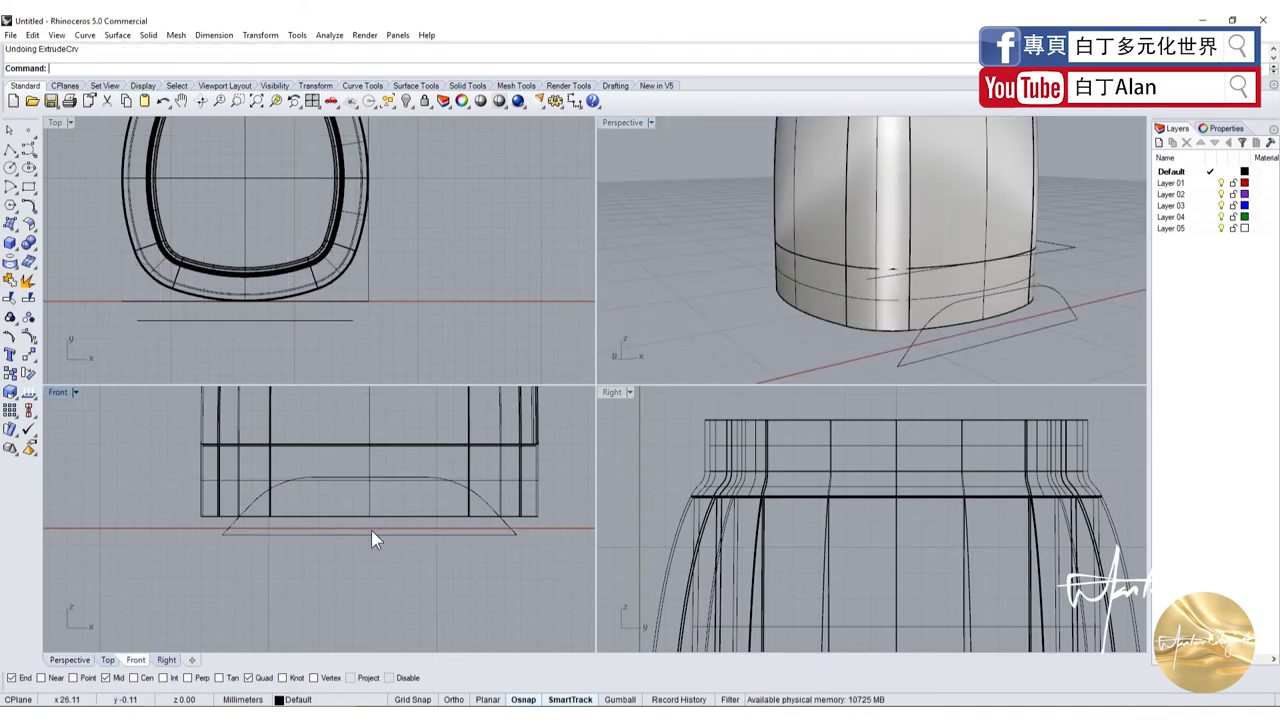
Narrow the arched curve by one-direction scaling its side control points about the midpoint
{"action": "left_click", "coordinate": [371, 533]}
{"action": "key", "text": "F10"}
{"action": "scroll", "coordinate": [192, 475], "scroll_direction": "up", "scroll_amount": 1}
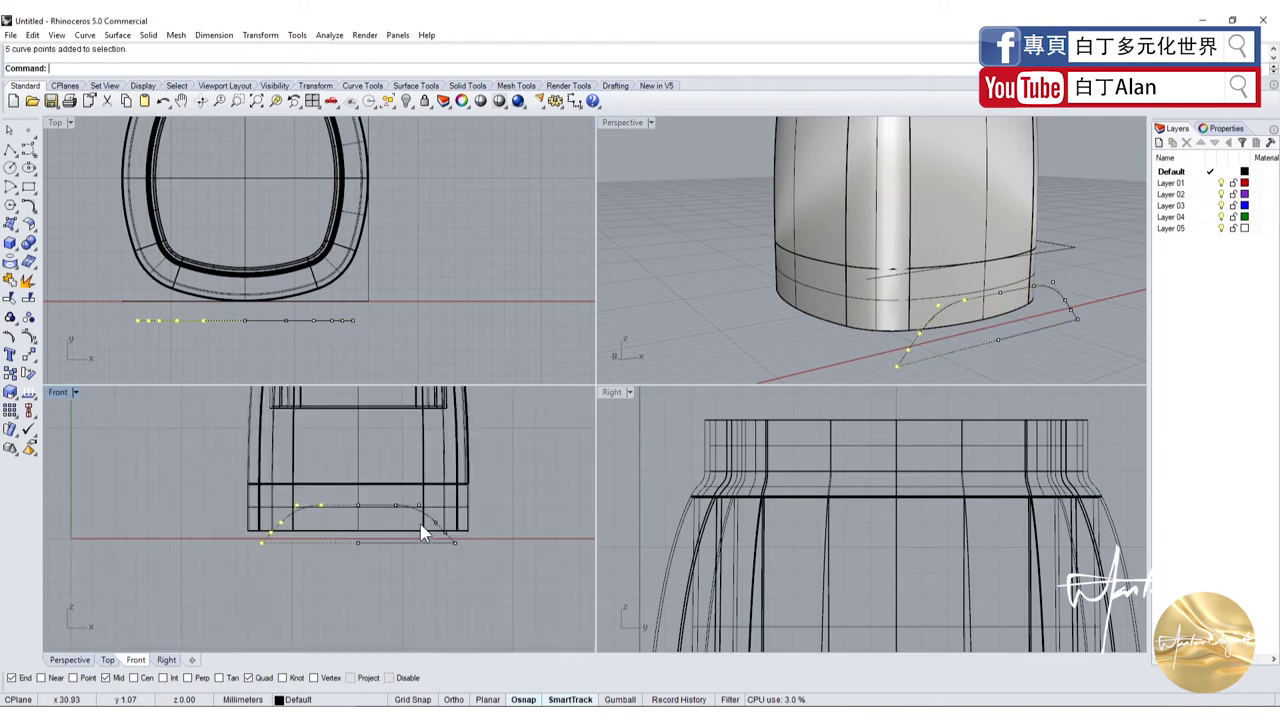
{"action": "right_click_drag", "start_coordinate": [479, 451], "coordinate": [378, 462]}
{"action": "left_click_drag", "start_coordinate": [485, 571], "coordinate": [486, 572]}
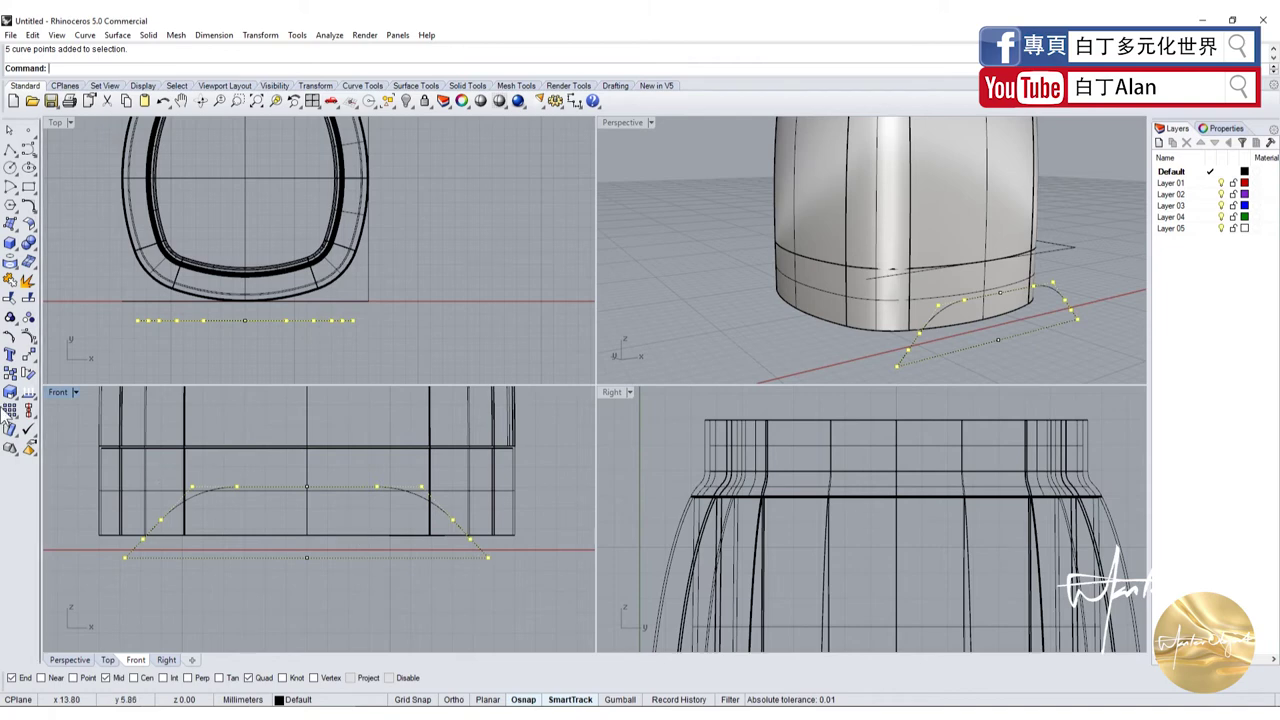
{"action": "left_click", "coordinate": [16, 398]}
{"action": "left_click", "coordinate": [48, 398]}
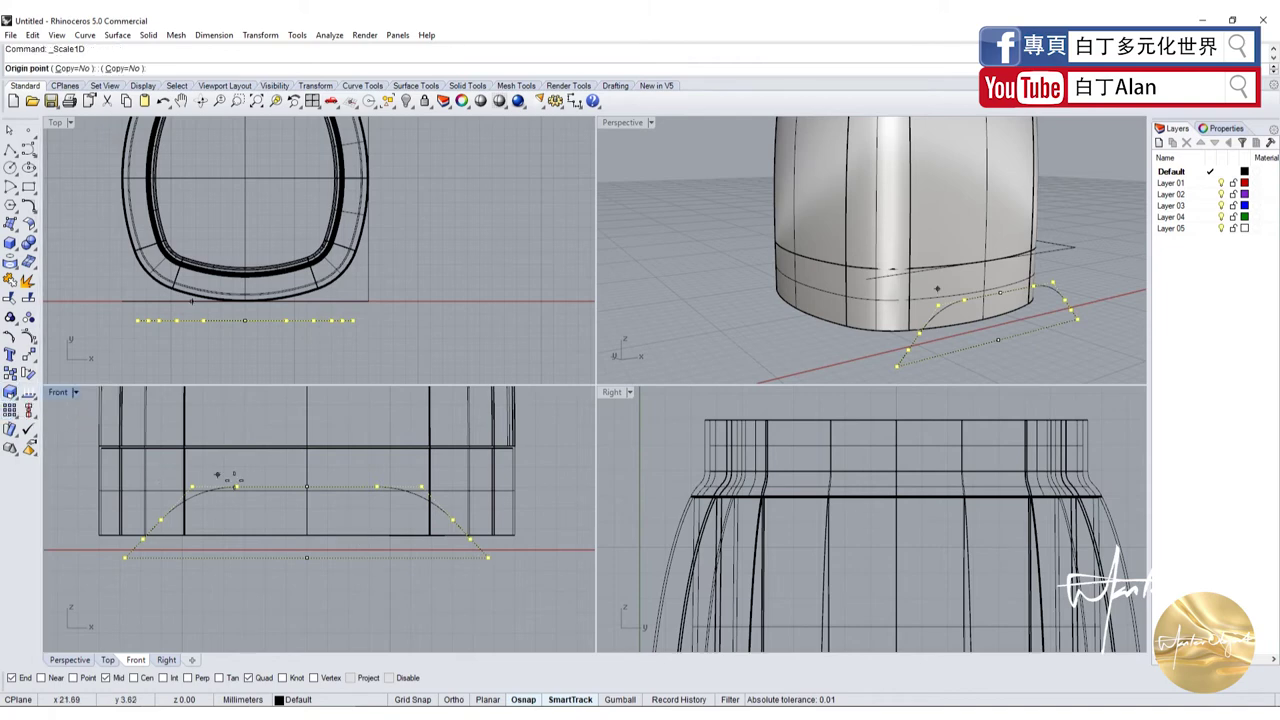
{"action": "left_click", "coordinate": [306, 487]}
{"action": "left_click", "coordinate": [55, 486]}
{"action": "left_click", "coordinate": [88, 487]}
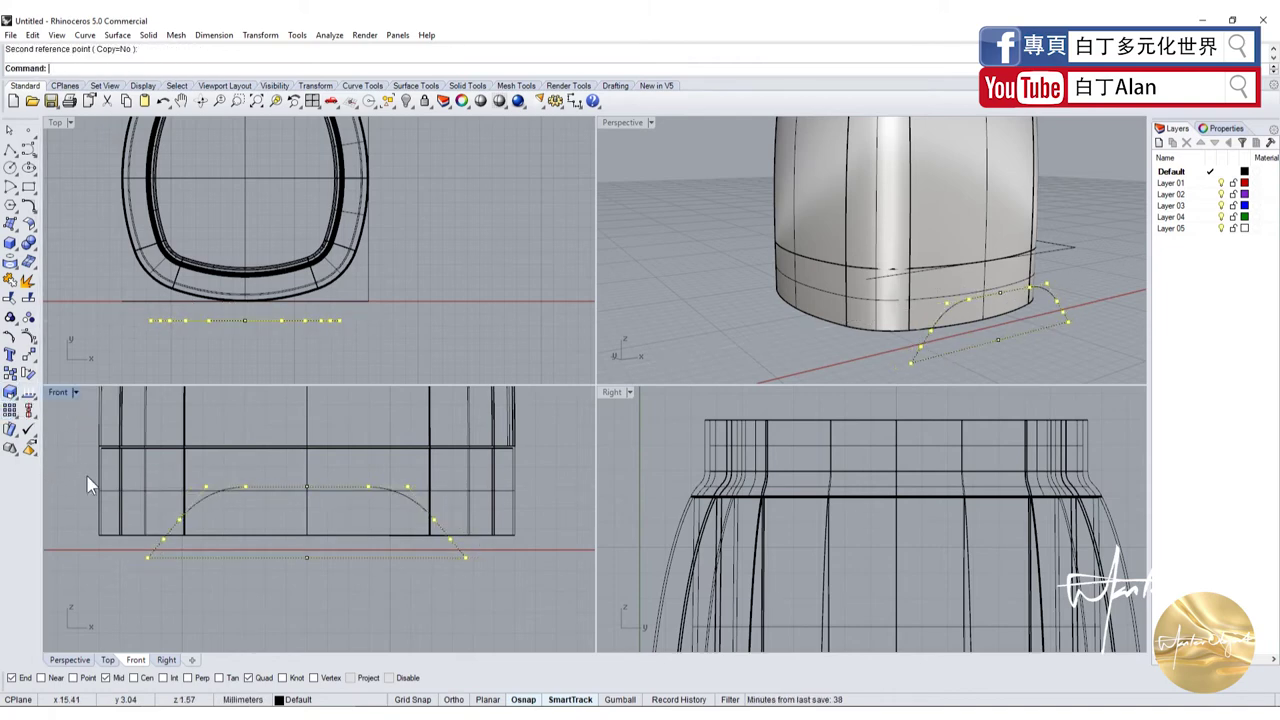
Select the profile curve, not the body, and begin a straight extrusion
{"action": "left_click", "coordinate": [268, 500]}
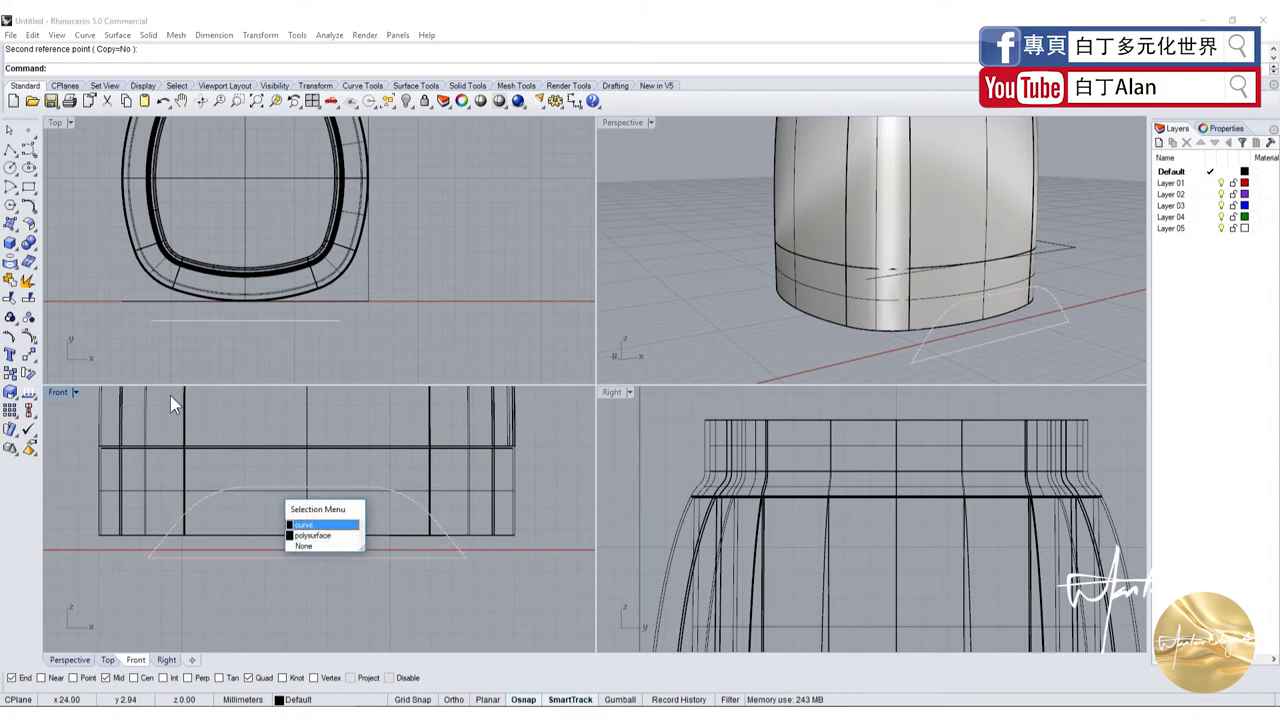
{"action": "left_click", "coordinate": [300, 523]}
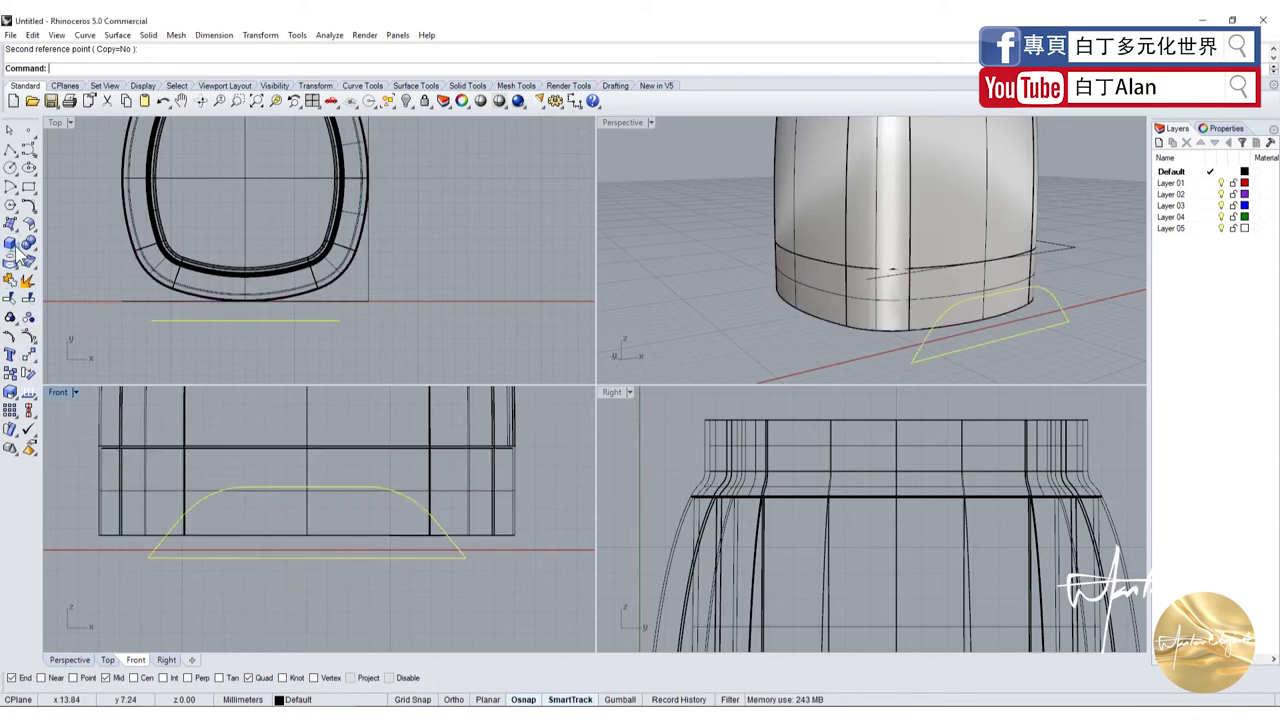
{"action": "left_click", "coordinate": [20, 257]}
{"action": "left_click", "coordinate": [60, 282]}
Finish extruding the narrowed arch and select the resulting flare solid
{"action": "left_click", "coordinate": [343, 281]}
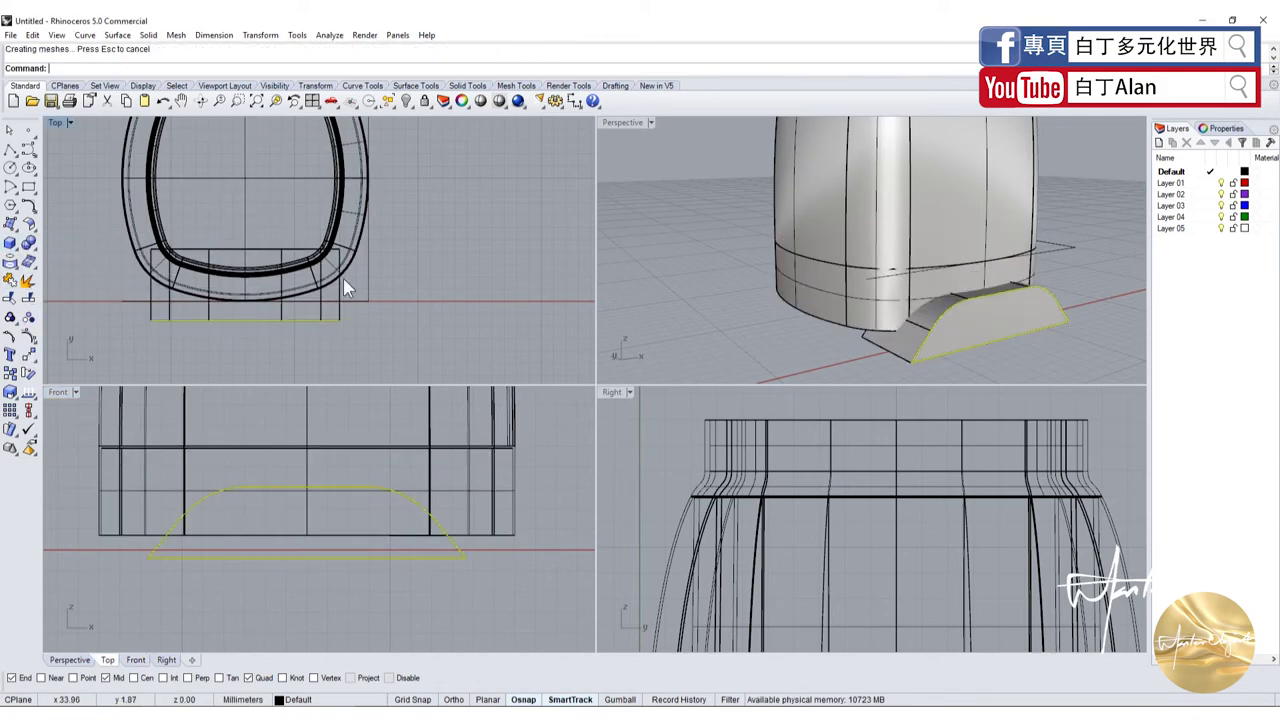
{"action": "left_click", "coordinate": [953, 348]}
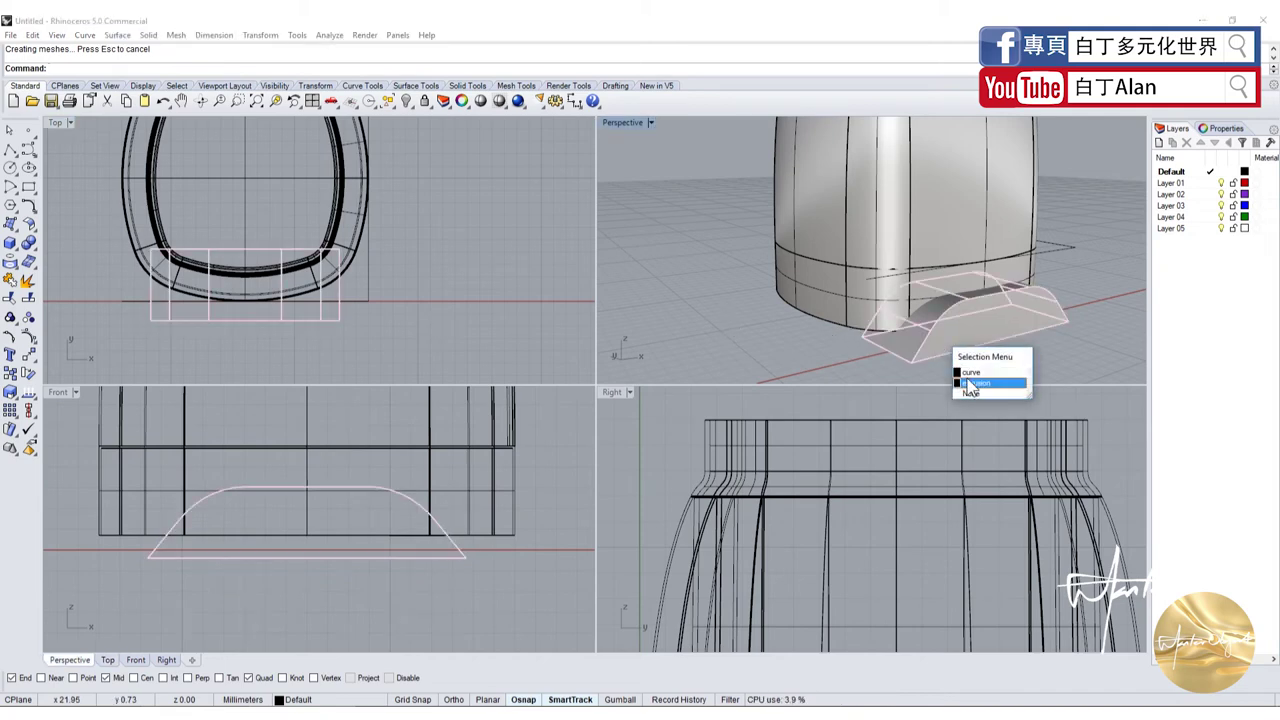
{"action": "left_click", "coordinate": [970, 384]}
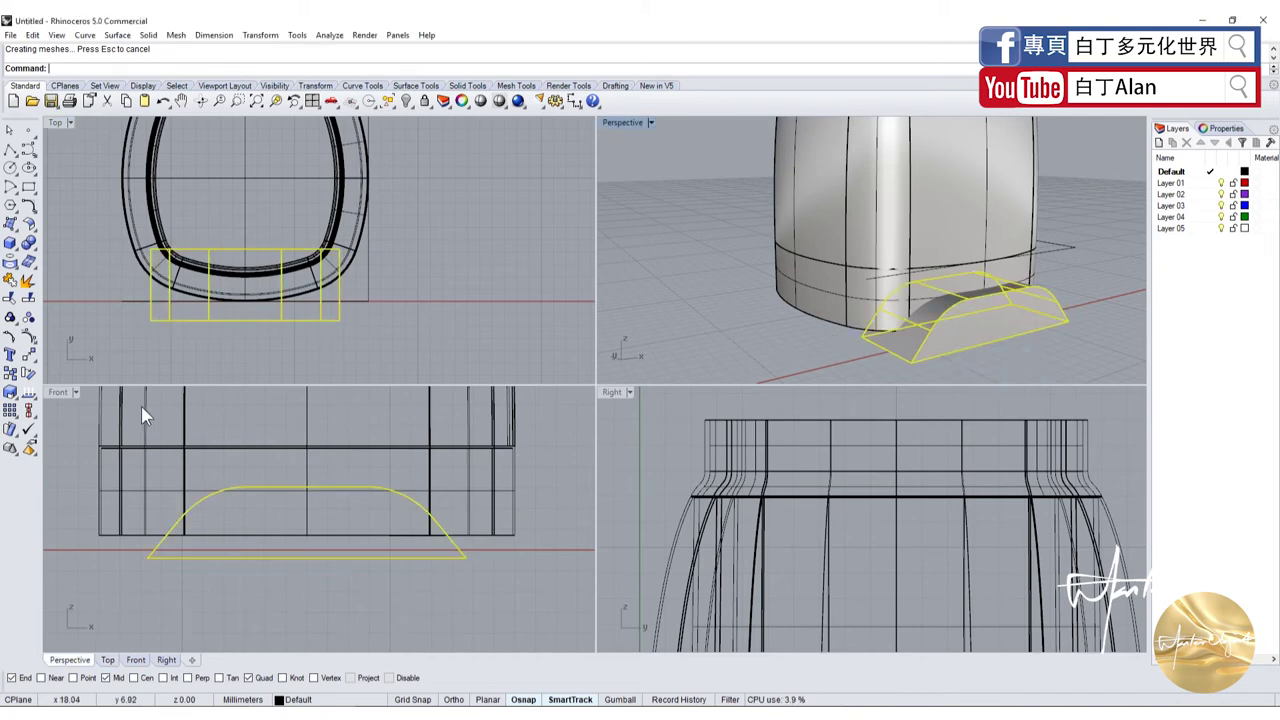
Polar-array the flare into 4 copies over 360° about the jug's centre
{"action": "left_click", "coordinate": [14, 420]}
{"action": "left_click", "coordinate": [245, 180]}
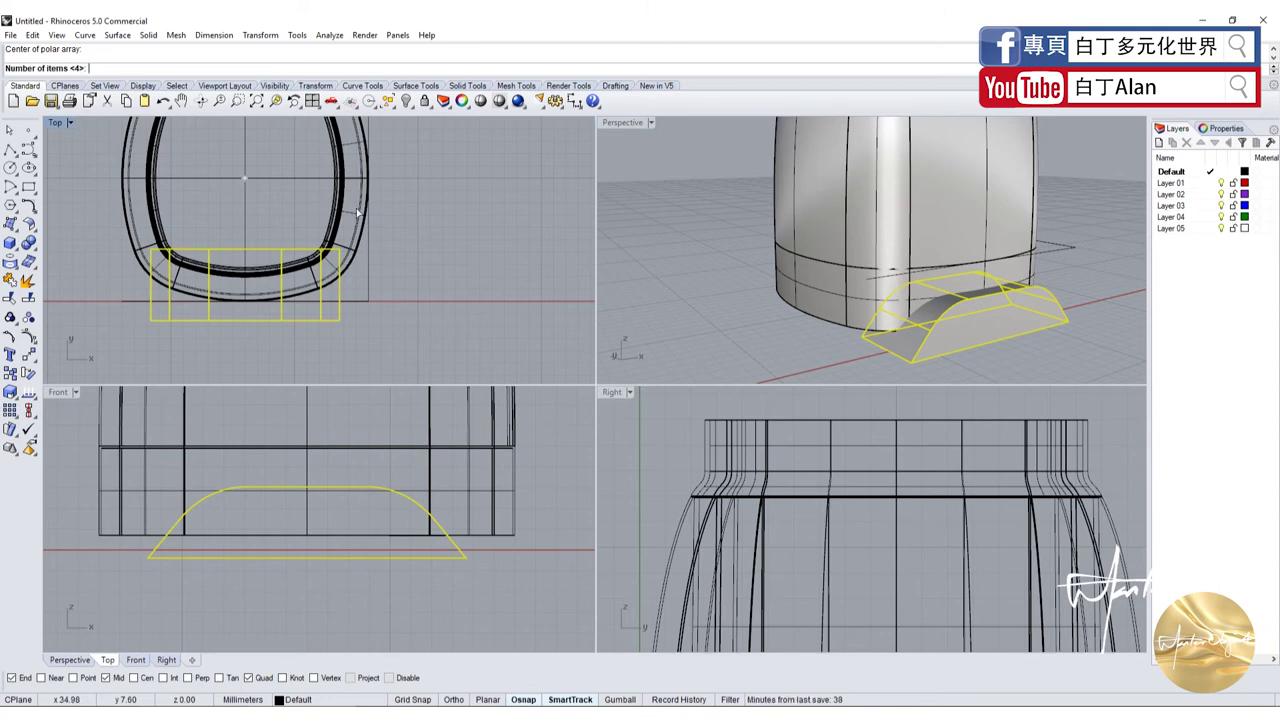
{"action": "key", "text": "Return"}
{"action": "key", "text": "Return"}
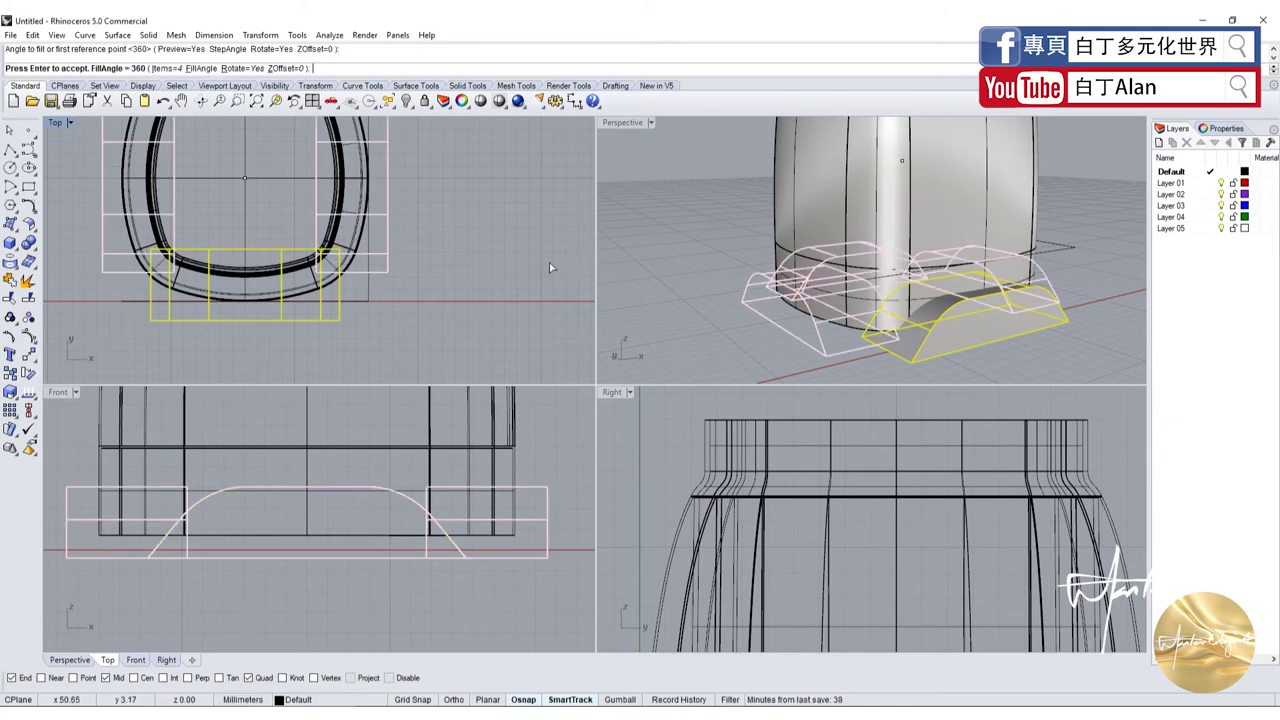
{"action": "key", "text": "Return"}
{"action": "scroll", "coordinate": [916, 365], "scroll_direction": "up", "scroll_amount": 3}
{"action": "right_click_drag", "start_coordinate": [916, 365], "coordinate": [827, 367]}
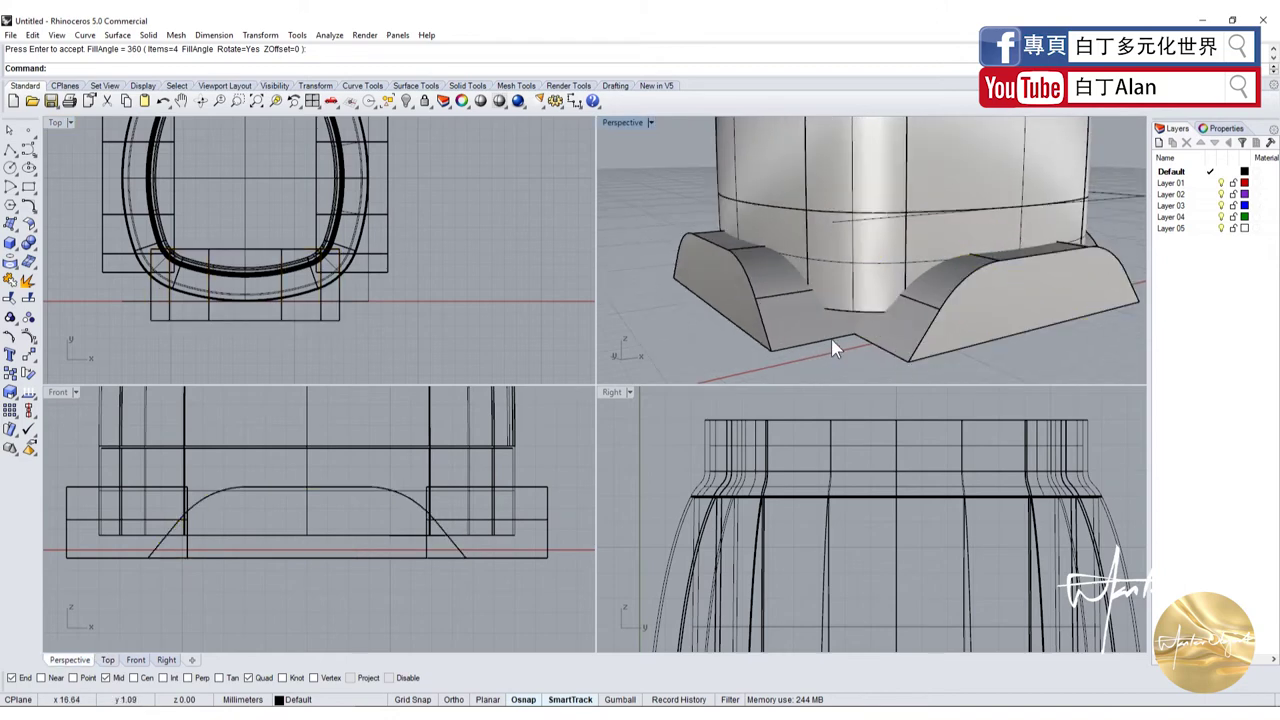
{"action": "scroll", "coordinate": [831, 339], "scroll_direction": "down", "scroll_amount": 5}
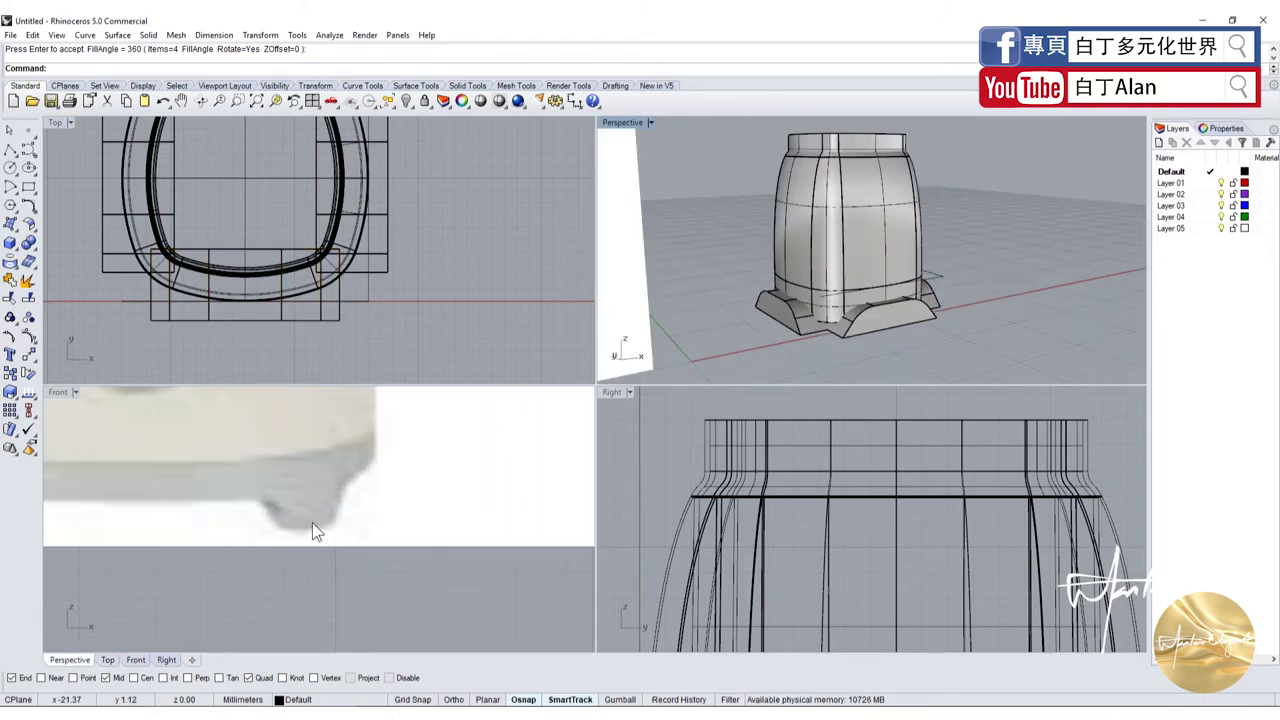
Boolean-subtract the arched base blocks from the jug's lower ring to cut the openings
{"action": "double_click", "coordinate": [632, 129]}
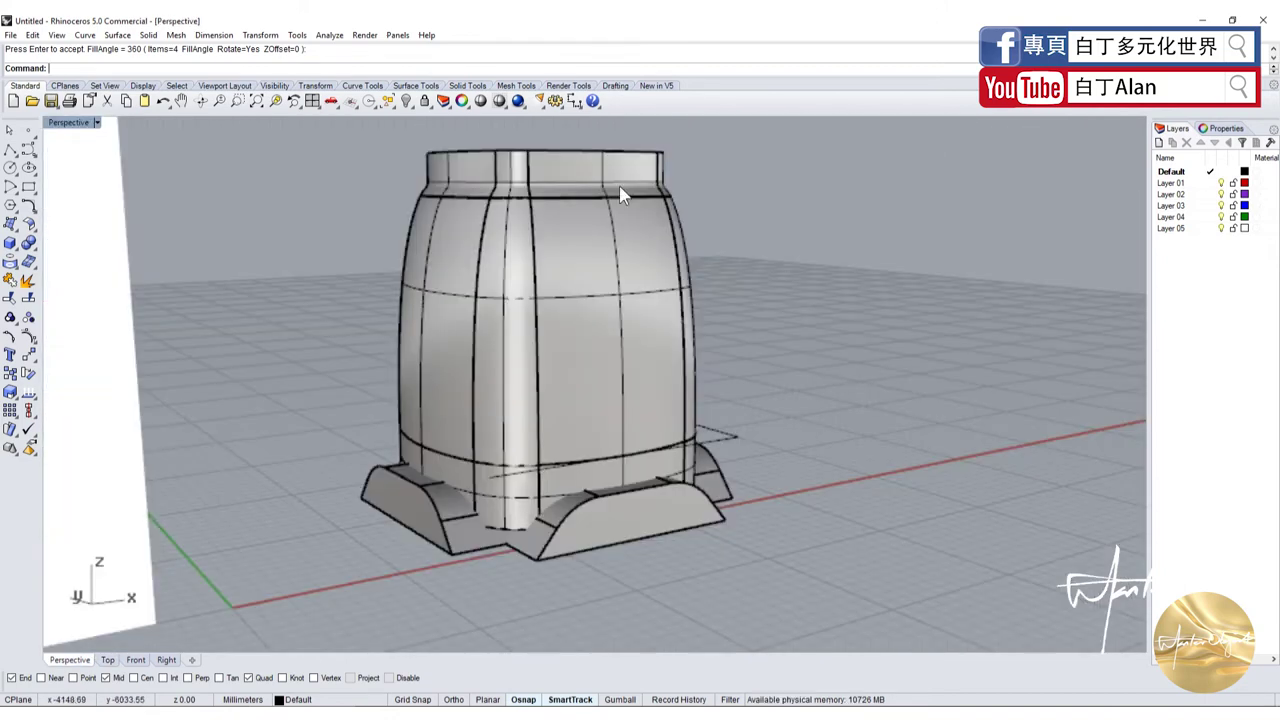
{"action": "left_click", "coordinate": [592, 346]}
{"action": "left_click", "coordinate": [514, 493]}
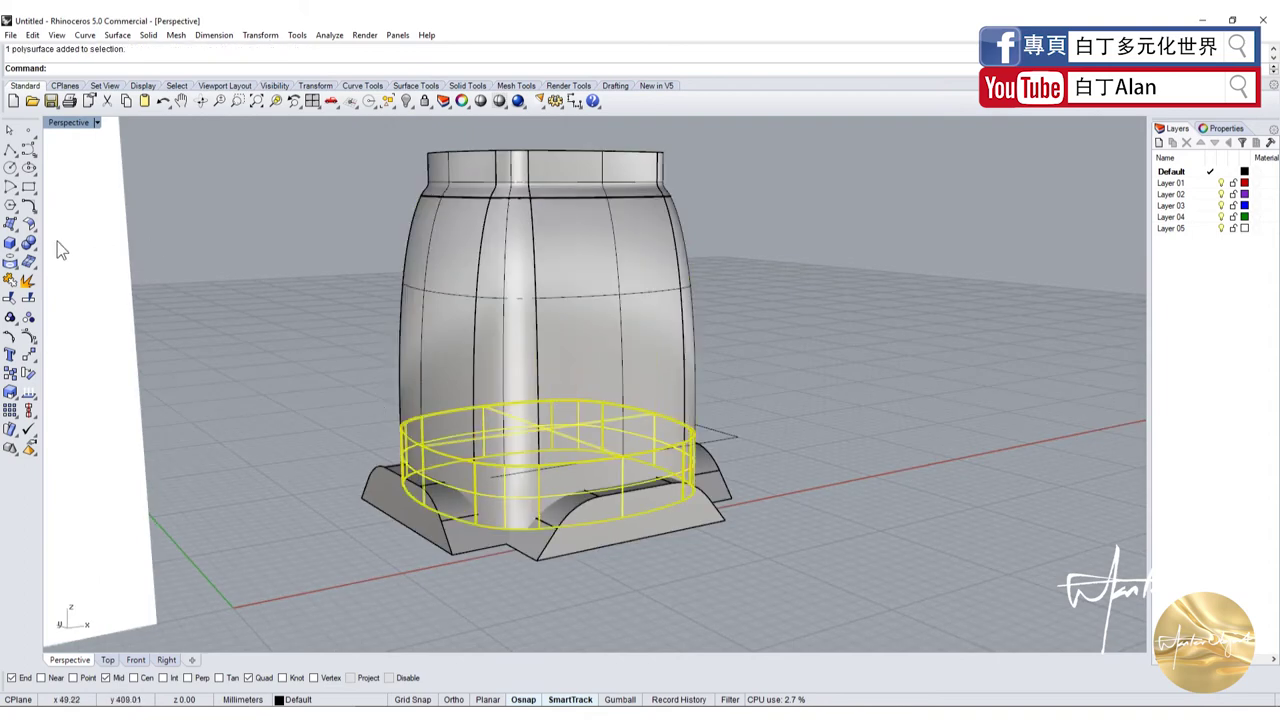
{"action": "left_click", "coordinate": [30, 245]}
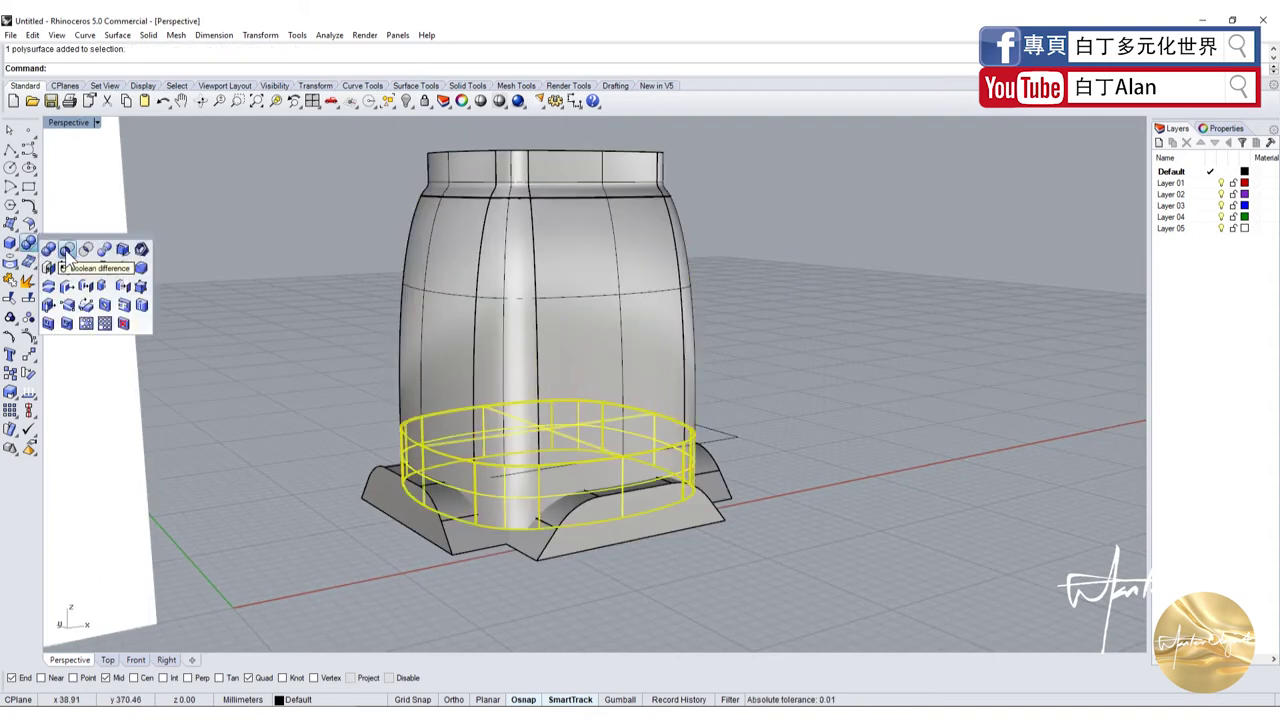
{"action": "left_click", "coordinate": [66, 250]}
{"action": "left_click", "coordinate": [425, 526]}
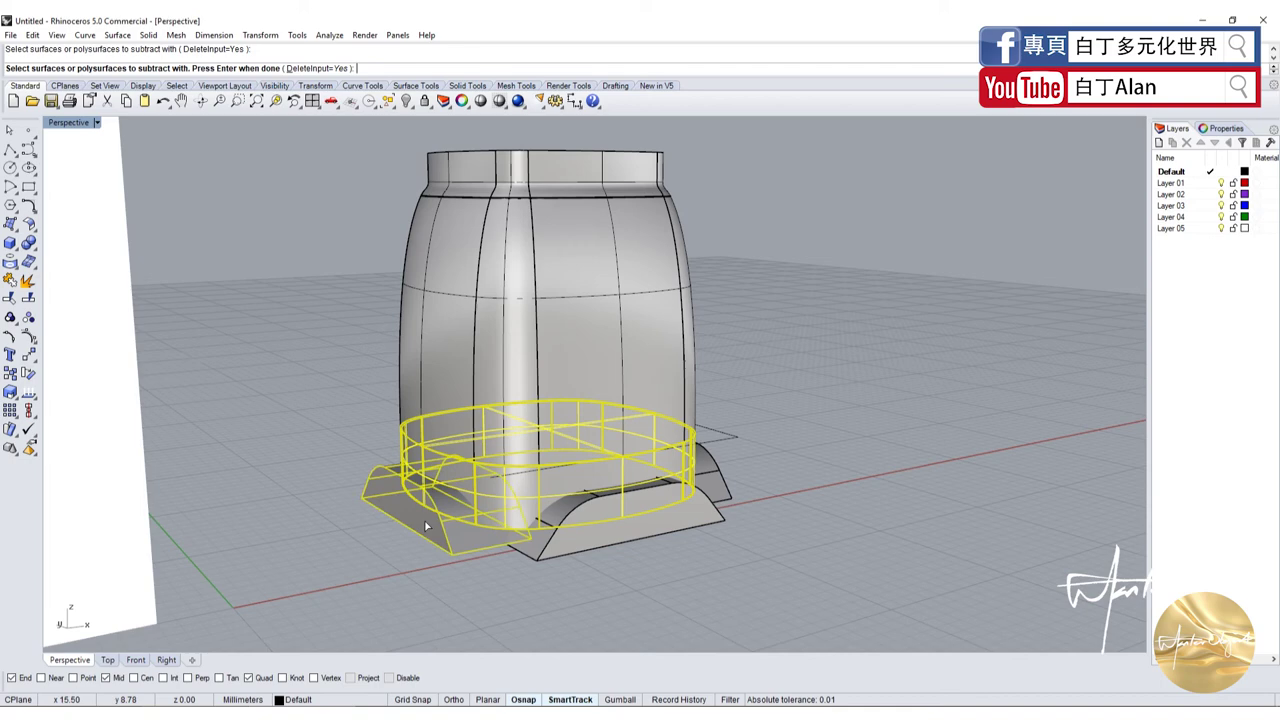
{"action": "left_click", "coordinate": [643, 546]}
{"action": "right_click_drag", "start_coordinate": [792, 459], "coordinate": [575, 480]}
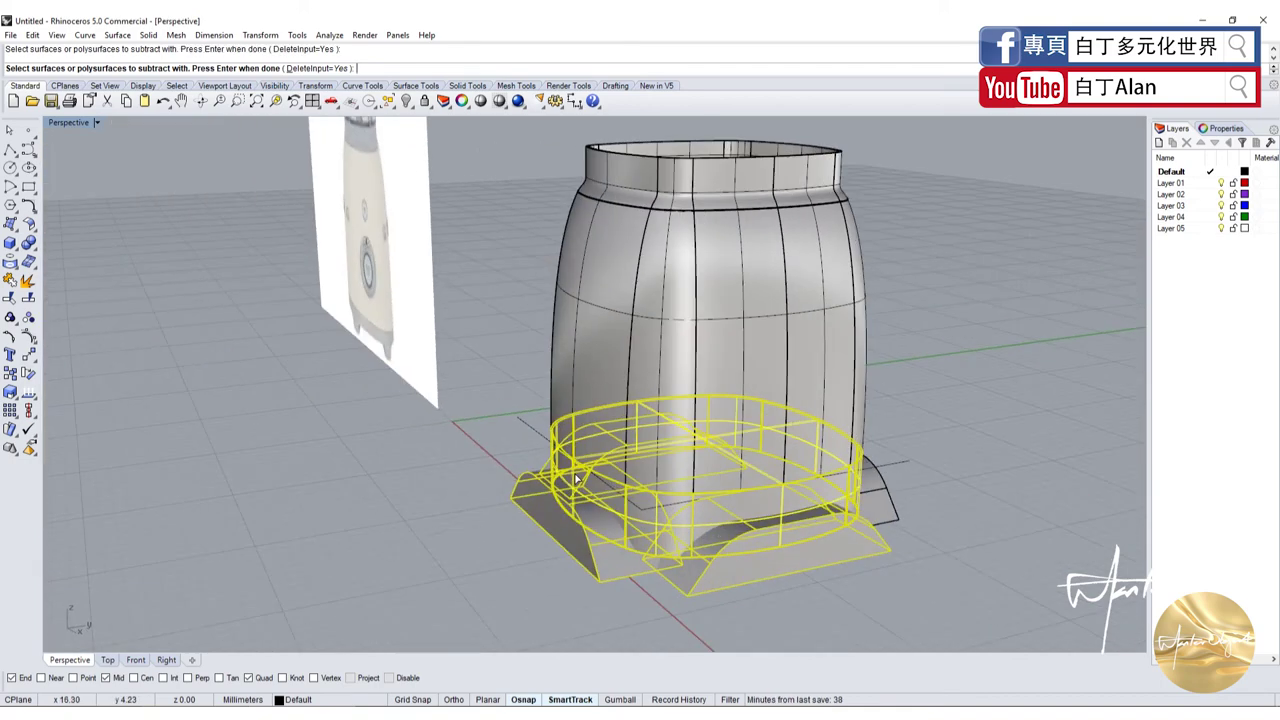
{"action": "left_click", "coordinate": [893, 508]}
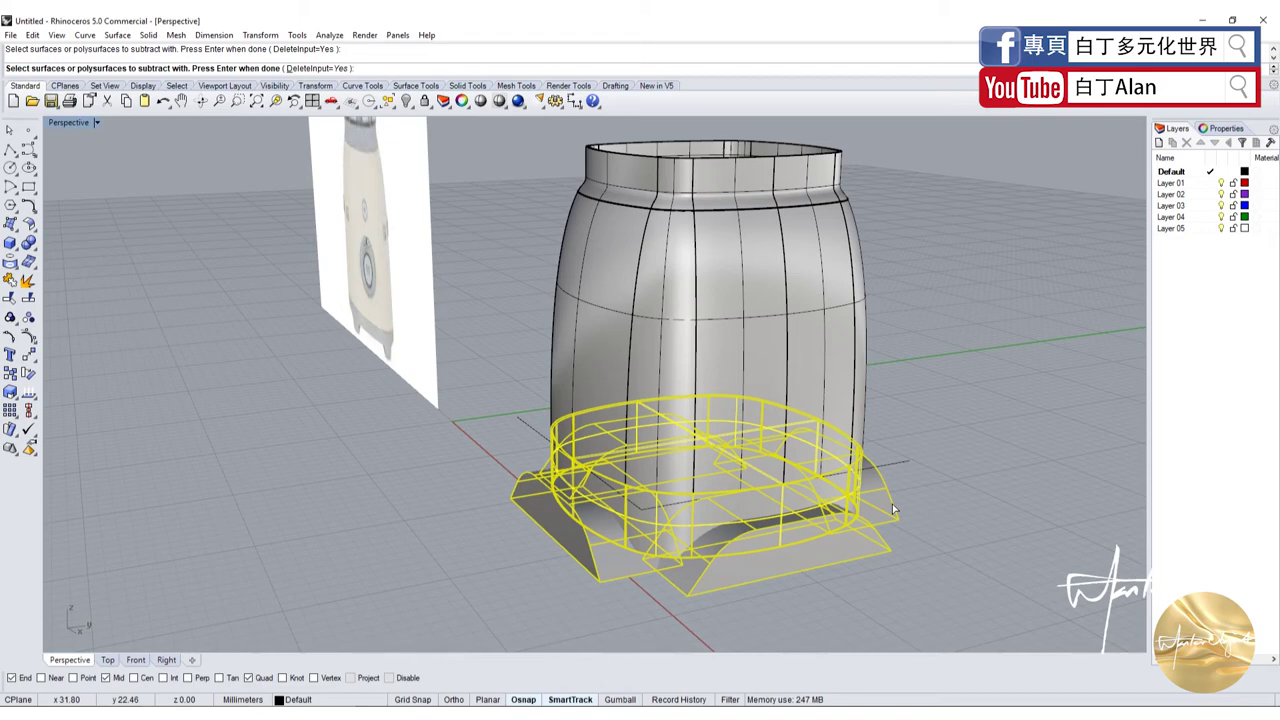
{"action": "key", "text": "Return"}
Orbit and zoom around the jug to inspect the base cut-outs beside the reference image
{"action": "right_click_drag", "start_coordinate": [892, 504], "coordinate": [763, 468]}
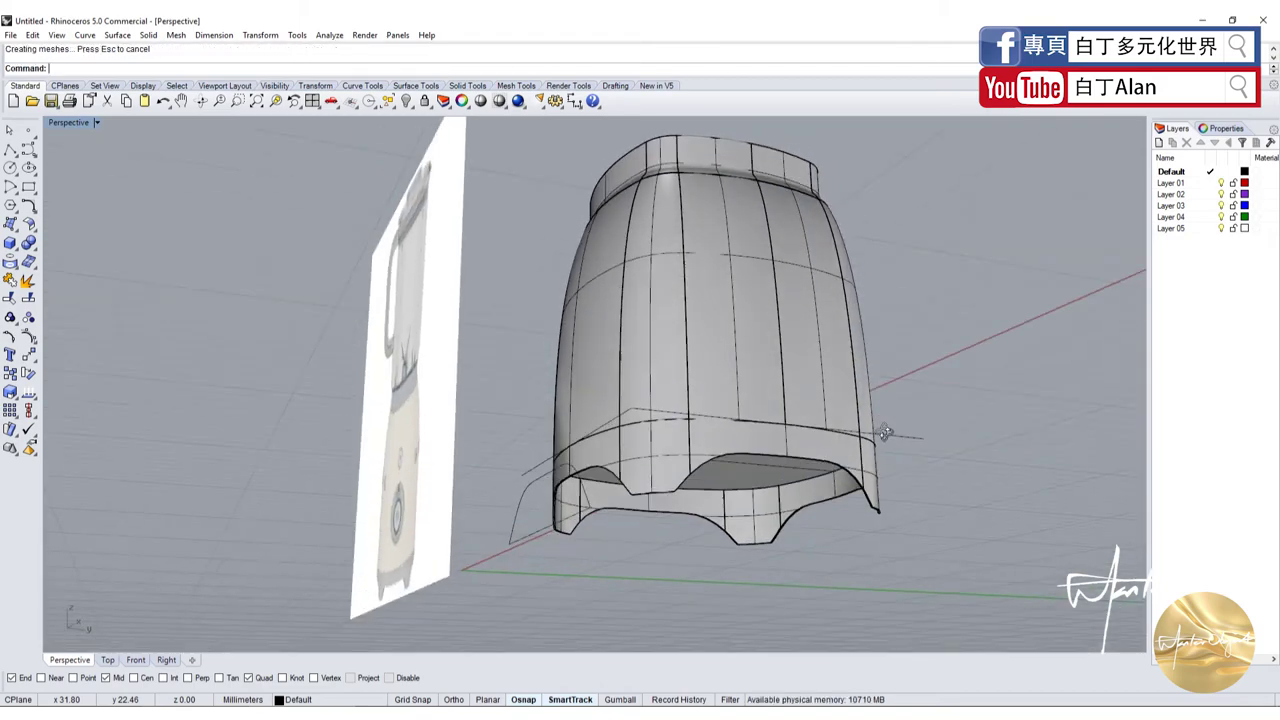
{"action": "right_click_drag", "start_coordinate": [964, 496], "coordinate": [877, 449]}
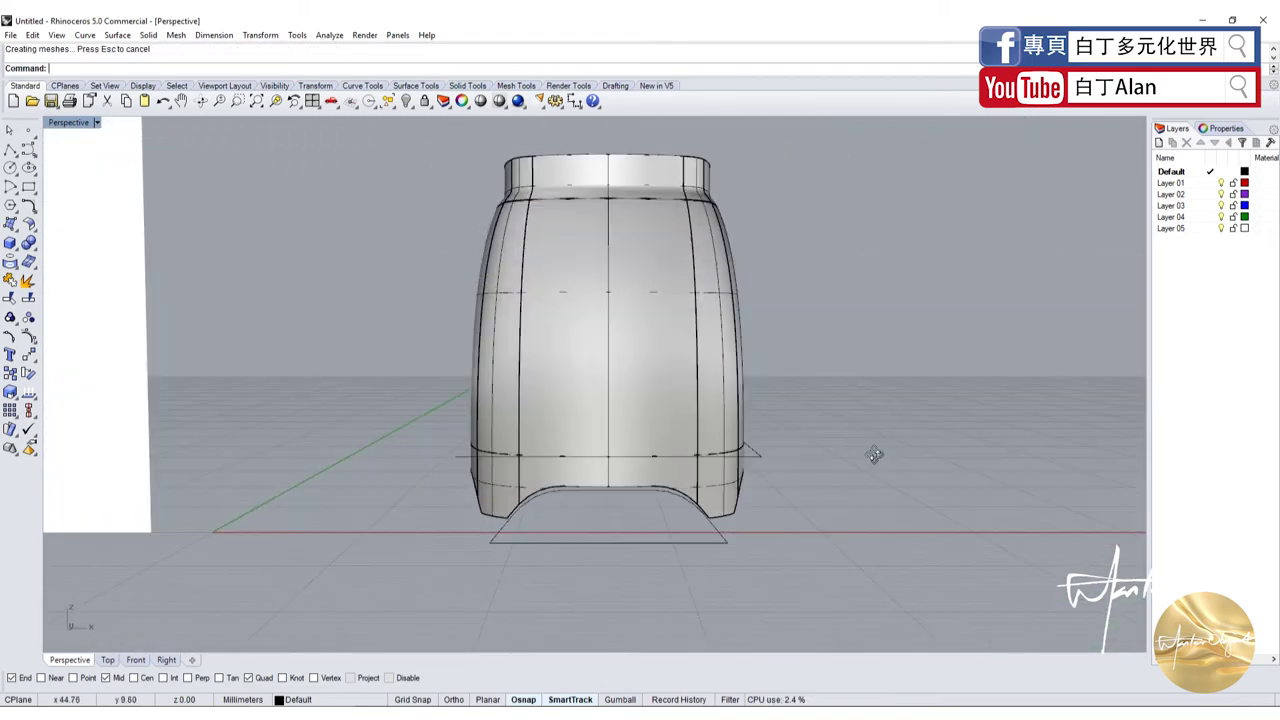
{"action": "scroll", "coordinate": [863, 466], "scroll_direction": "down", "scroll_amount": 3}
{"action": "scroll", "coordinate": [657, 443], "scroll_direction": "up", "scroll_amount": 2}
{"action": "right_click_drag", "start_coordinate": [657, 443], "coordinate": [389, 436], "text": "shift"}
{"action": "scroll", "coordinate": [389, 428], "scroll_direction": "down", "scroll_amount": 2}
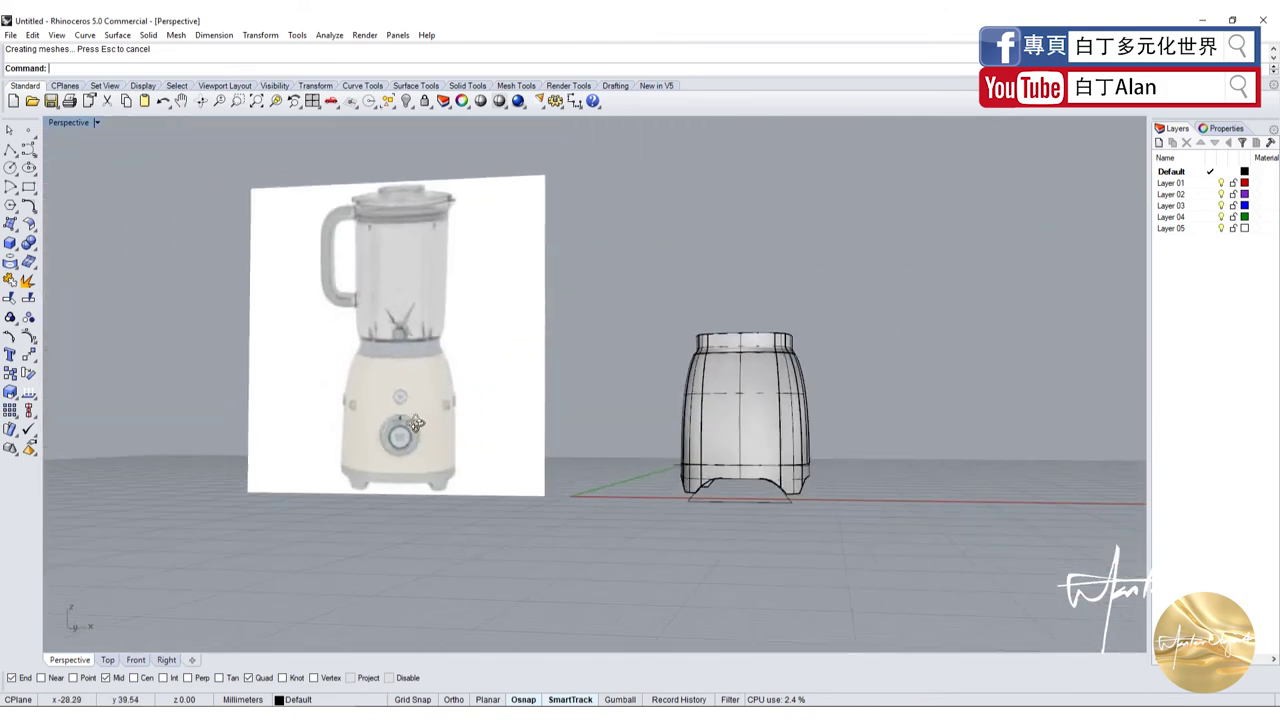
{"action": "scroll", "coordinate": [303, 403], "scroll_direction": "up", "scroll_amount": 4}
{"action": "scroll", "coordinate": [303, 403], "scroll_direction": "down", "scroll_amount": 3}
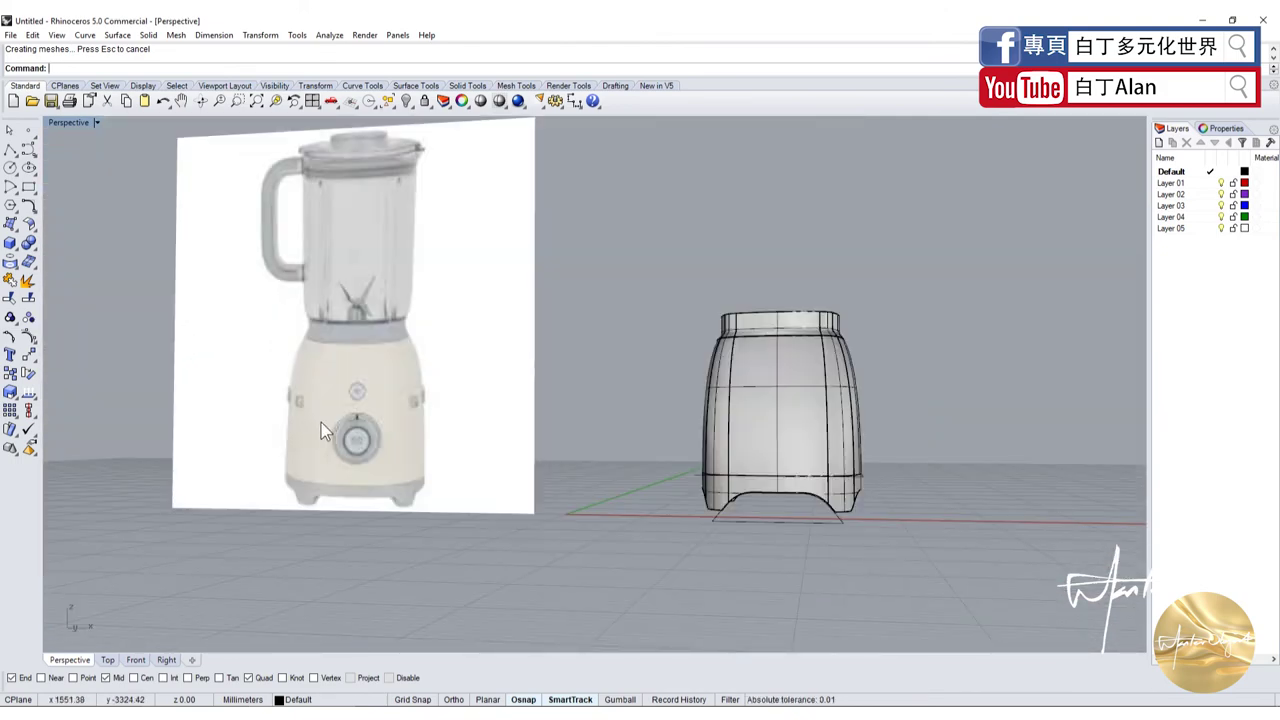
{"action": "mouse_move", "coordinate": [321, 421]}
{"action": "right_mouse_down"}
{"action": "mouse_move", "coordinate": [730, 362]}
{"action": "mouse_move", "coordinate": [471, 386]}
{"action": "right_mouse_up"}
{"action": "scroll", "coordinate": [346, 415], "scroll_direction": "up", "scroll_amount": 2}
{"action": "scroll", "coordinate": [341, 418], "scroll_direction": "down", "scroll_amount": 2}
{"action": "scroll", "coordinate": [730, 362], "scroll_direction": "up", "scroll_amount": 4}
{"action": "scroll", "coordinate": [662, 361], "scroll_direction": "down", "scroll_amount": 3}
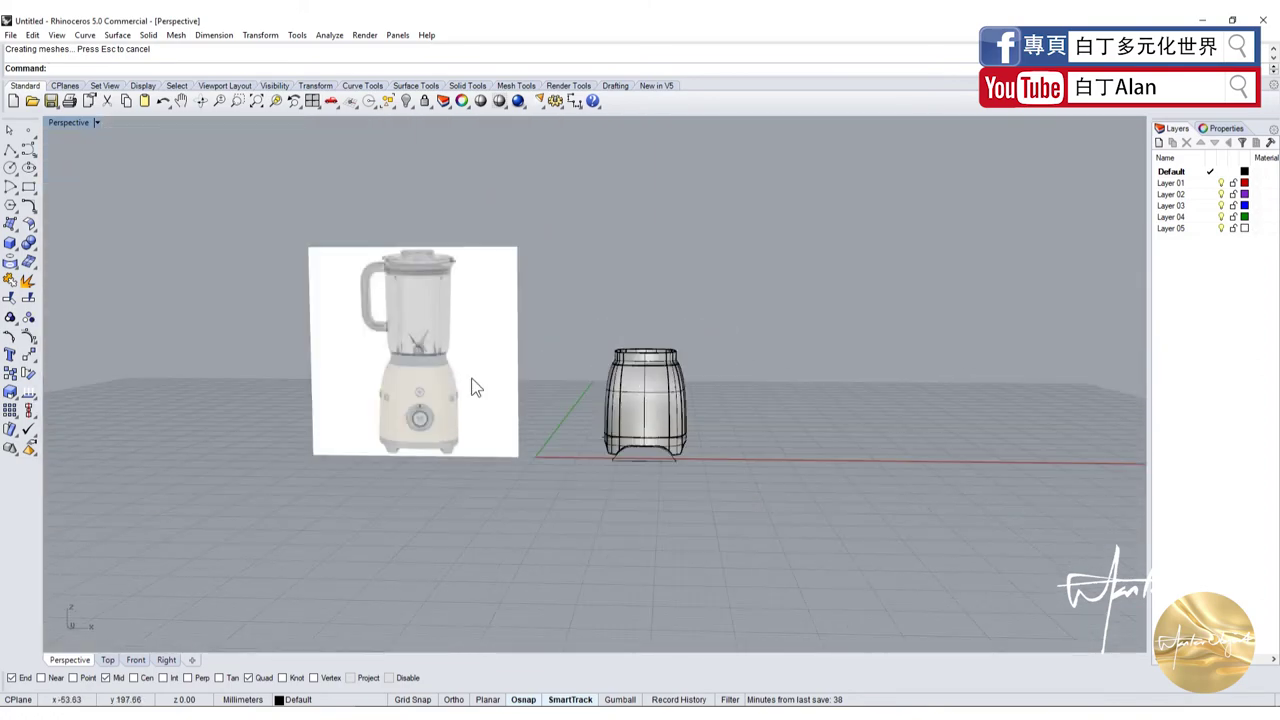
{"action": "scroll", "coordinate": [413, 469], "scroll_direction": "up", "scroll_amount": 5}
{"action": "scroll", "coordinate": [413, 469], "scroll_direction": "up", "scroll_amount": 2}
{"action": "scroll", "coordinate": [638, 468], "scroll_direction": "down", "scroll_amount": 3}
{"action": "scroll", "coordinate": [820, 446], "scroll_direction": "up", "scroll_amount": 2}
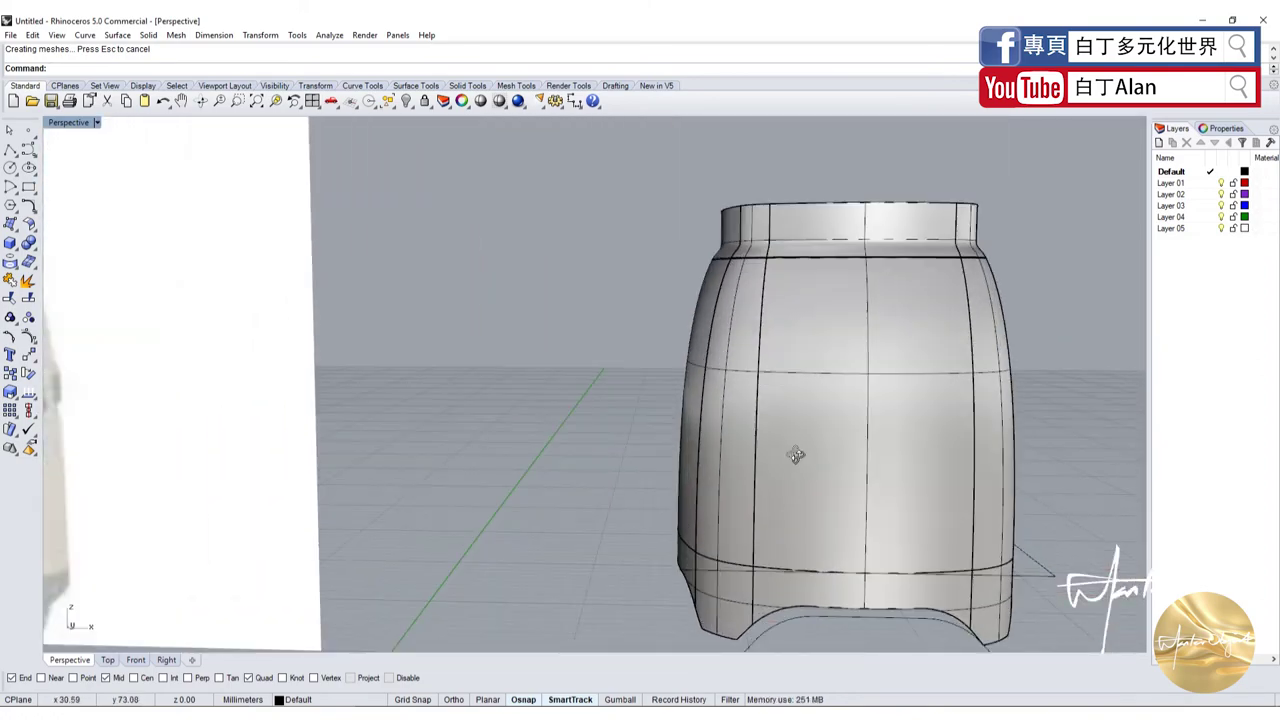
{"action": "mouse_move", "coordinate": [820, 446]}
{"action": "right_mouse_down"}
{"action": "mouse_move", "coordinate": [688, 447]}
{"action": "mouse_move", "coordinate": [236, 252]}
{"action": "right_mouse_up"}
{"action": "scroll", "coordinate": [236, 252], "scroll_direction": "down", "scroll_amount": 3}
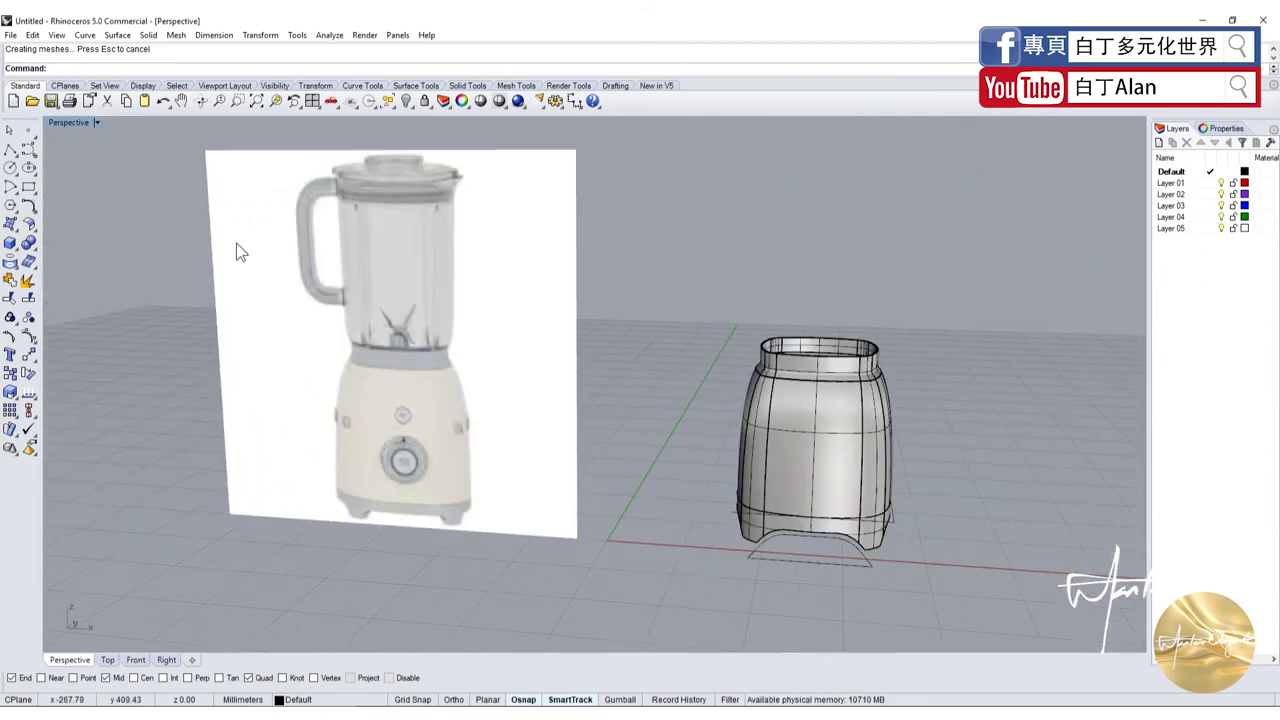
Return from the maximized Perspective view to the four-viewport layout
{"action": "double_click", "coordinate": [84, 125]}
{"action": "scroll", "coordinate": [259, 444], "scroll_direction": "down", "scroll_amount": 5}
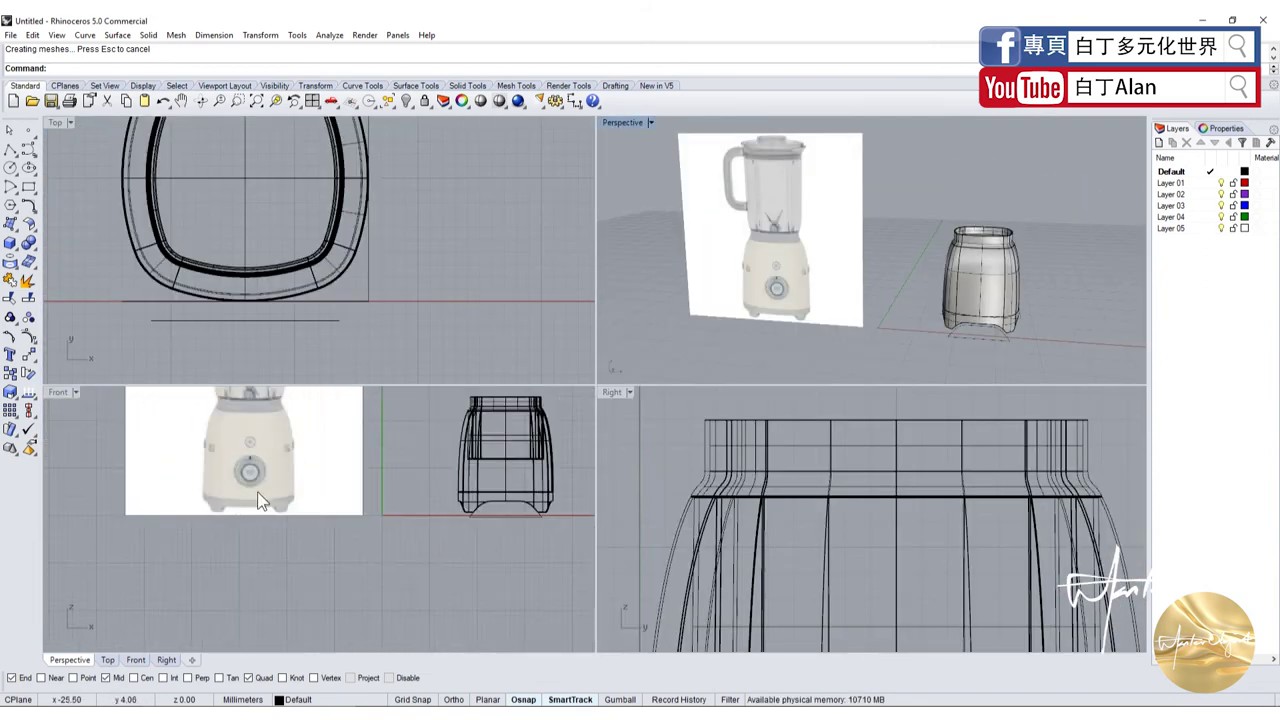
{"action": "scroll", "coordinate": [243, 463], "scroll_direction": "up", "scroll_amount": 4}
{"action": "scroll", "coordinate": [243, 463], "scroll_direction": "down", "scroll_amount": 4}
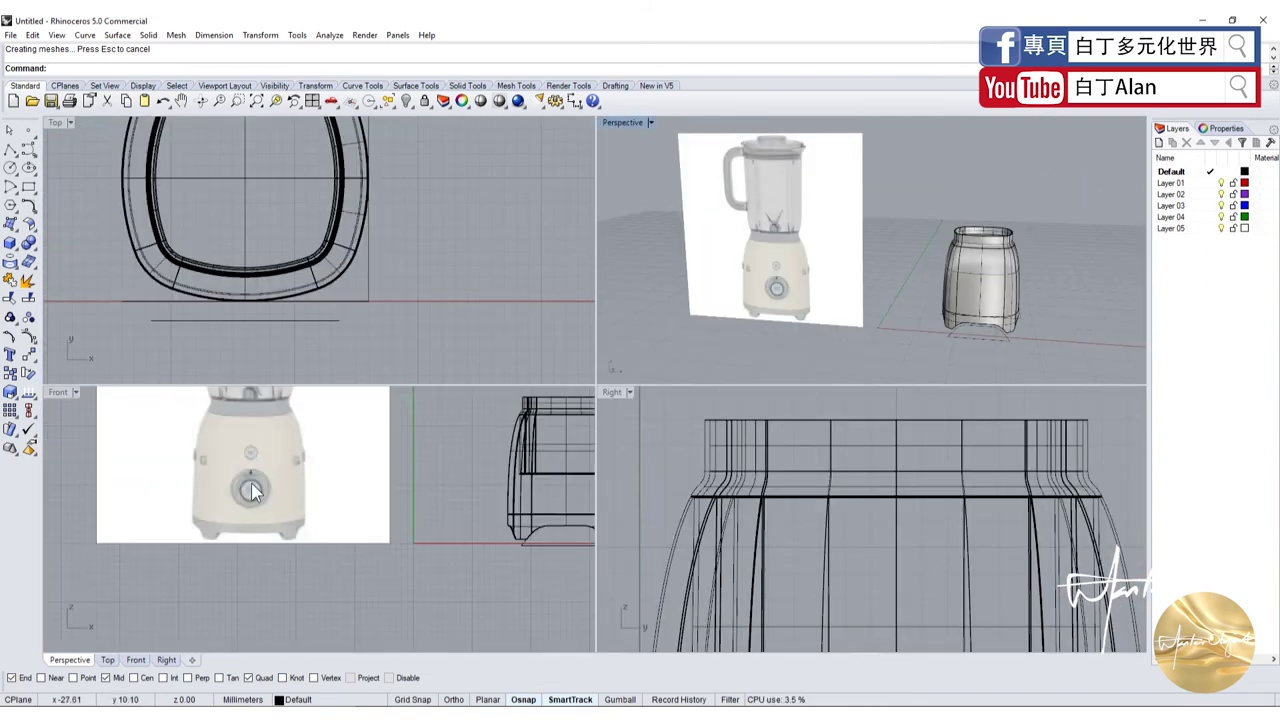
Draw a circle around the small upper knob on the front reference image
{"action": "left_click", "coordinate": [10, 168]}
{"action": "scroll", "coordinate": [195, 470], "scroll_direction": "up", "scroll_amount": 5}
{"action": "scroll", "coordinate": [205, 480], "scroll_direction": "up", "scroll_amount": 2}
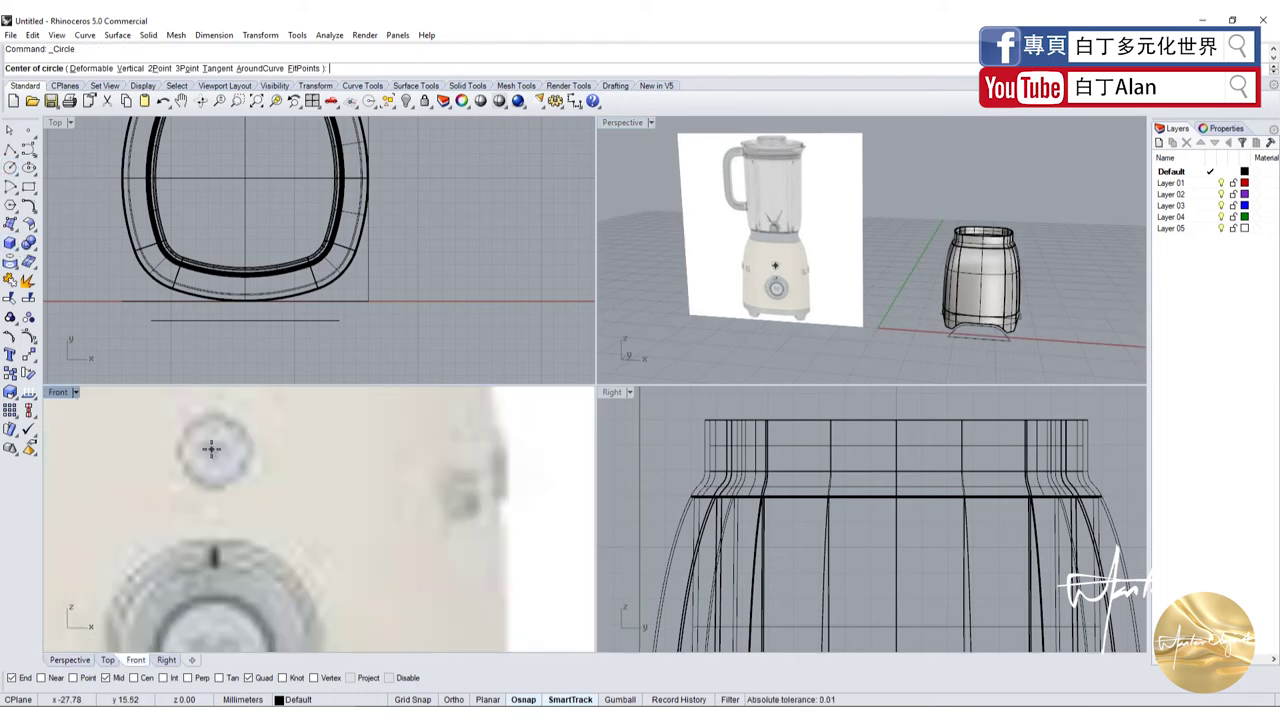
{"action": "left_click", "coordinate": [215, 453]}
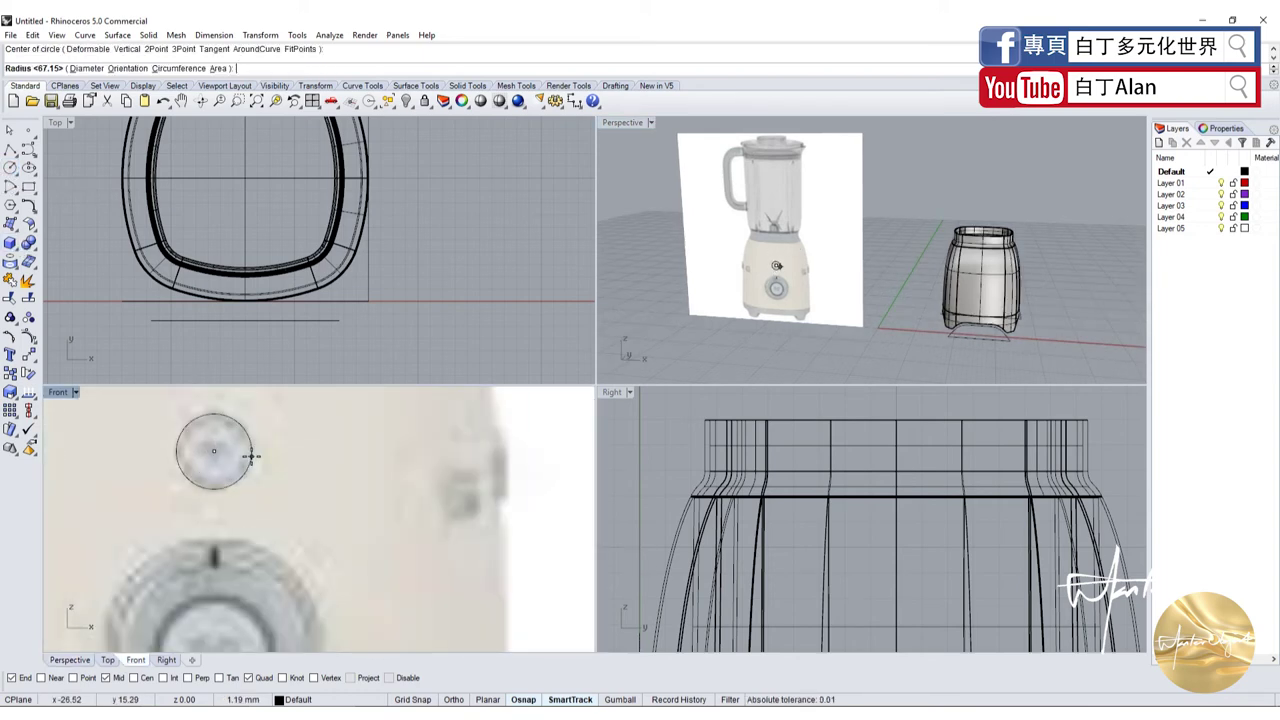
{"action": "left_click", "coordinate": [249, 448]}
{"action": "scroll", "coordinate": [247, 438], "scroll_direction": "down", "scroll_amount": 4}
{"action": "scroll", "coordinate": [229, 555], "scroll_direction": "up", "scroll_amount": 3}
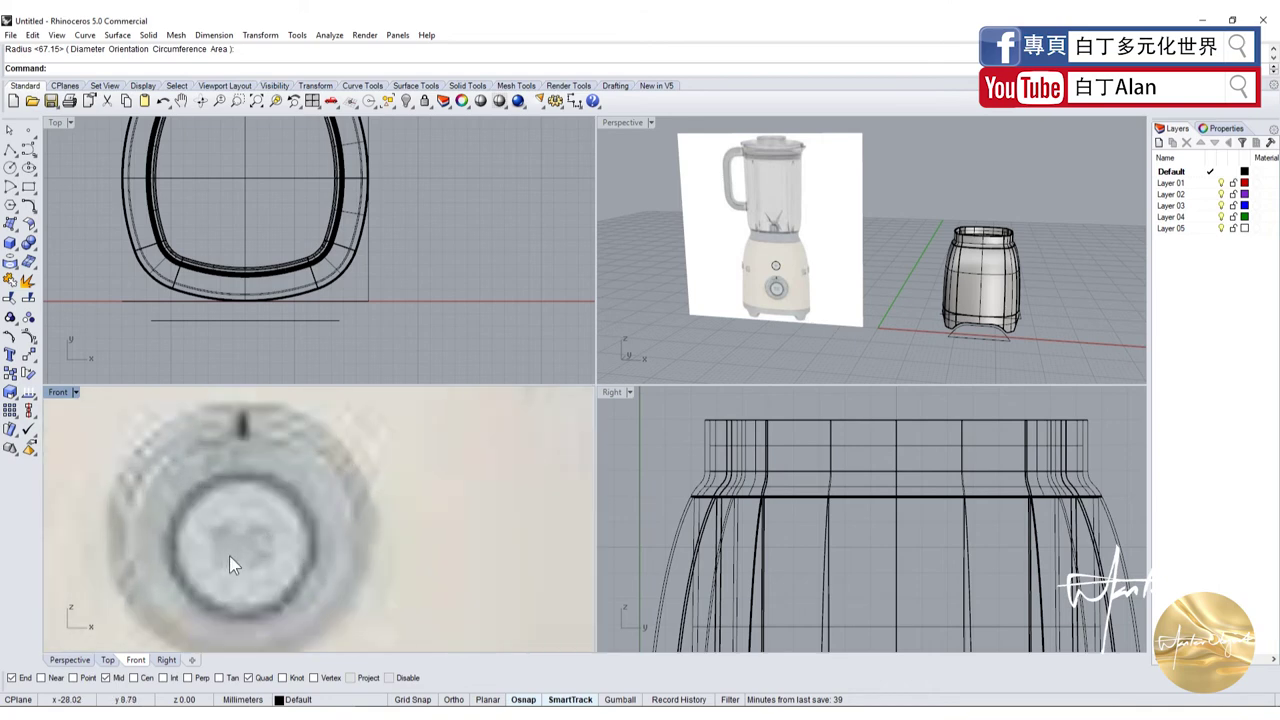
Draw a large circle enclosing the dial and start moving it by its top point
{"action": "key", "text": "Return"}
{"action": "left_click", "coordinate": [237, 549]}
{"action": "left_click", "coordinate": [350, 550]}
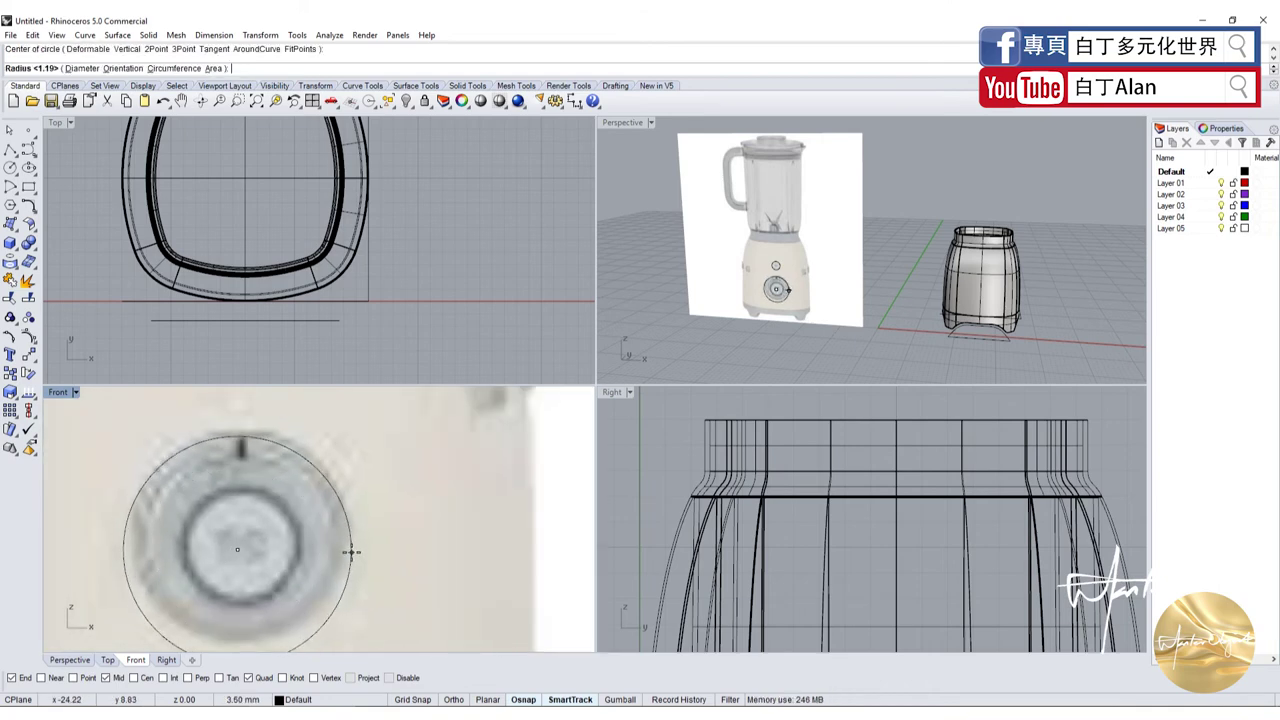
{"action": "scroll", "coordinate": [344, 549], "scroll_direction": "down", "scroll_amount": 2}
{"action": "scroll", "coordinate": [344, 549], "scroll_direction": "down", "scroll_amount": 2}
{"action": "scroll", "coordinate": [288, 535], "scroll_direction": "down", "scroll_amount": 2}
{"action": "scroll", "coordinate": [288, 535], "scroll_direction": "up", "scroll_amount": 2}
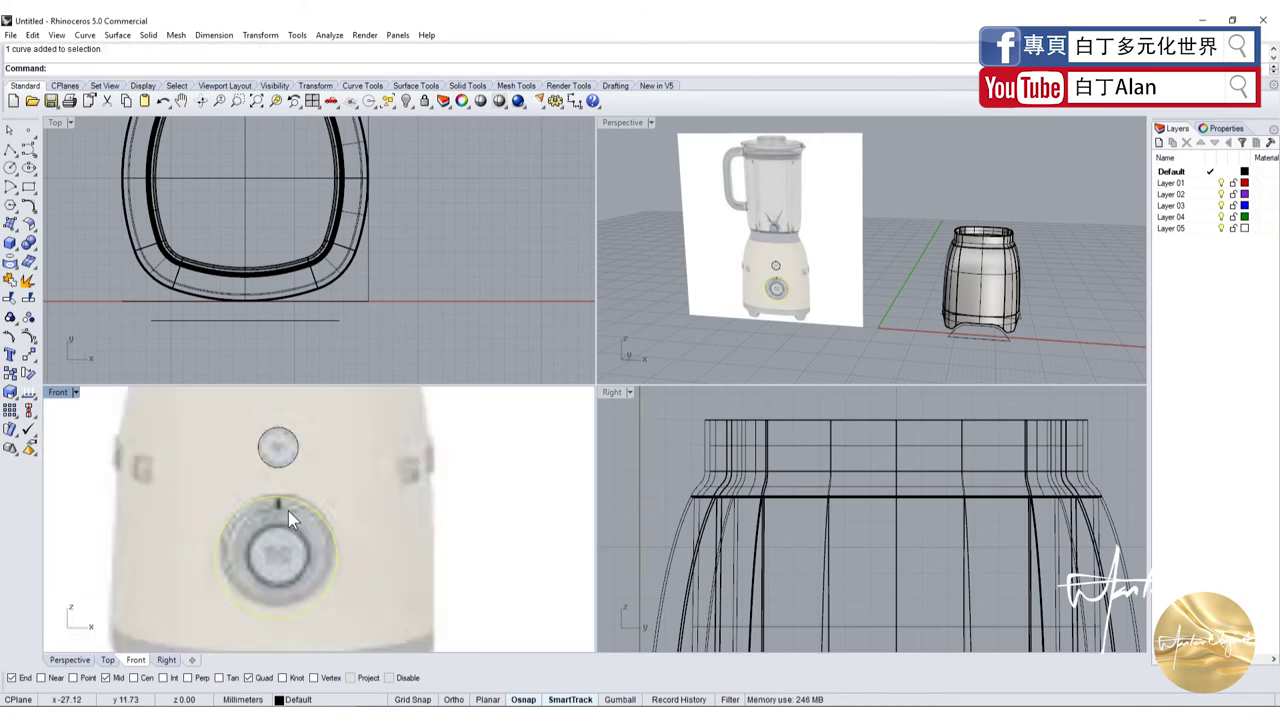
{"action": "scroll", "coordinate": [288, 511], "scroll_direction": "up", "scroll_amount": 1}
{"action": "left_click", "coordinate": [28, 355]}
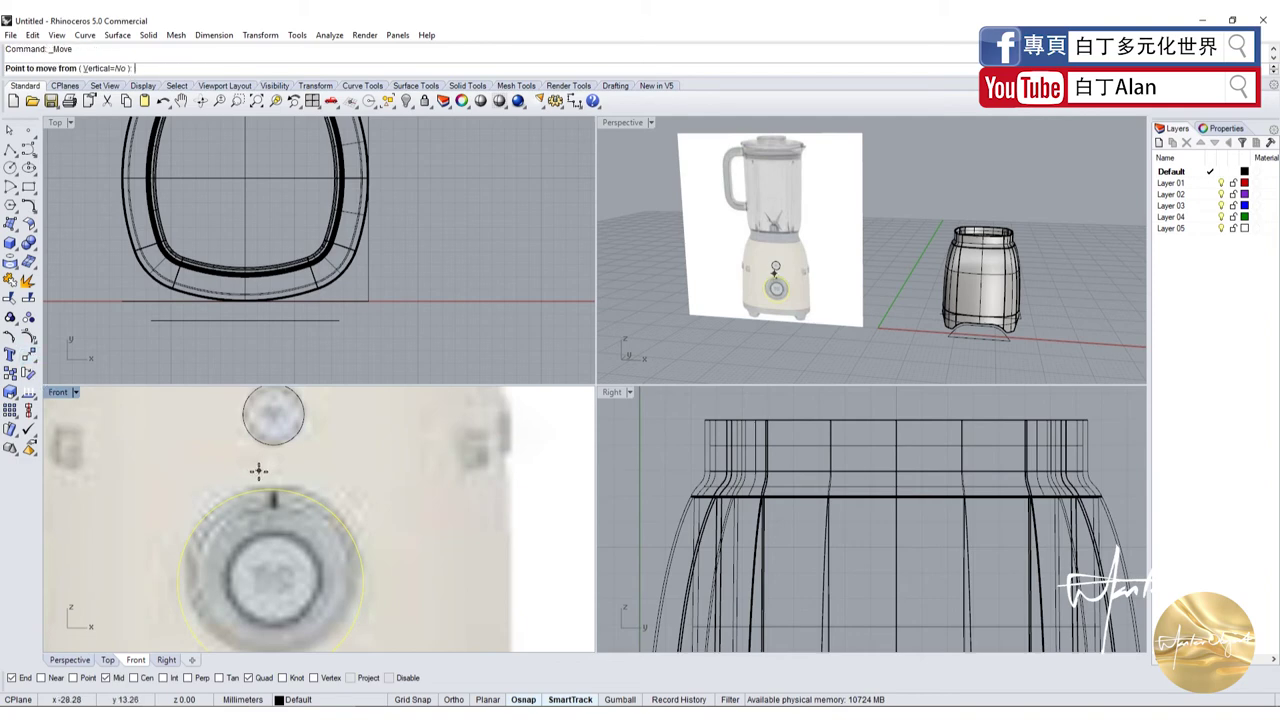
{"action": "left_click", "coordinate": [273, 490]}
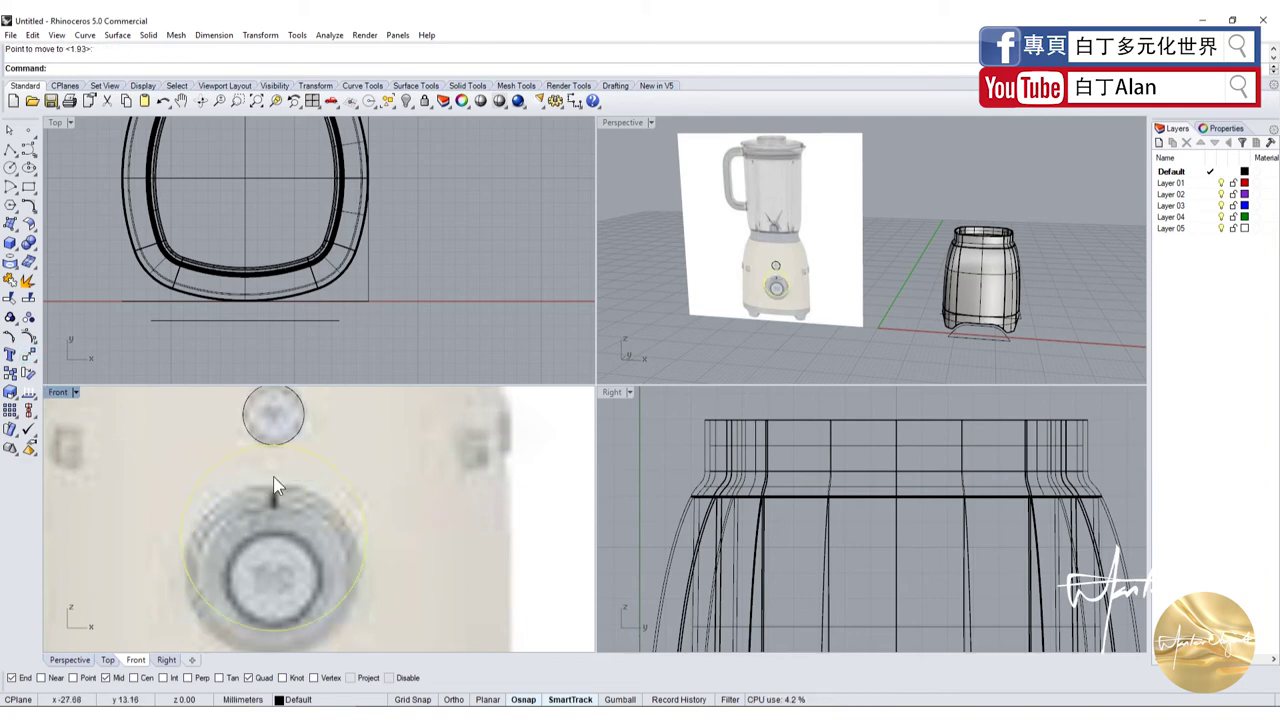
Draw two more circles around the dial, the smaller matching its inner disc
{"action": "left_click", "coordinate": [10, 186]}
{"action": "scroll", "coordinate": [285, 596], "scroll_direction": "up", "scroll_amount": 2}
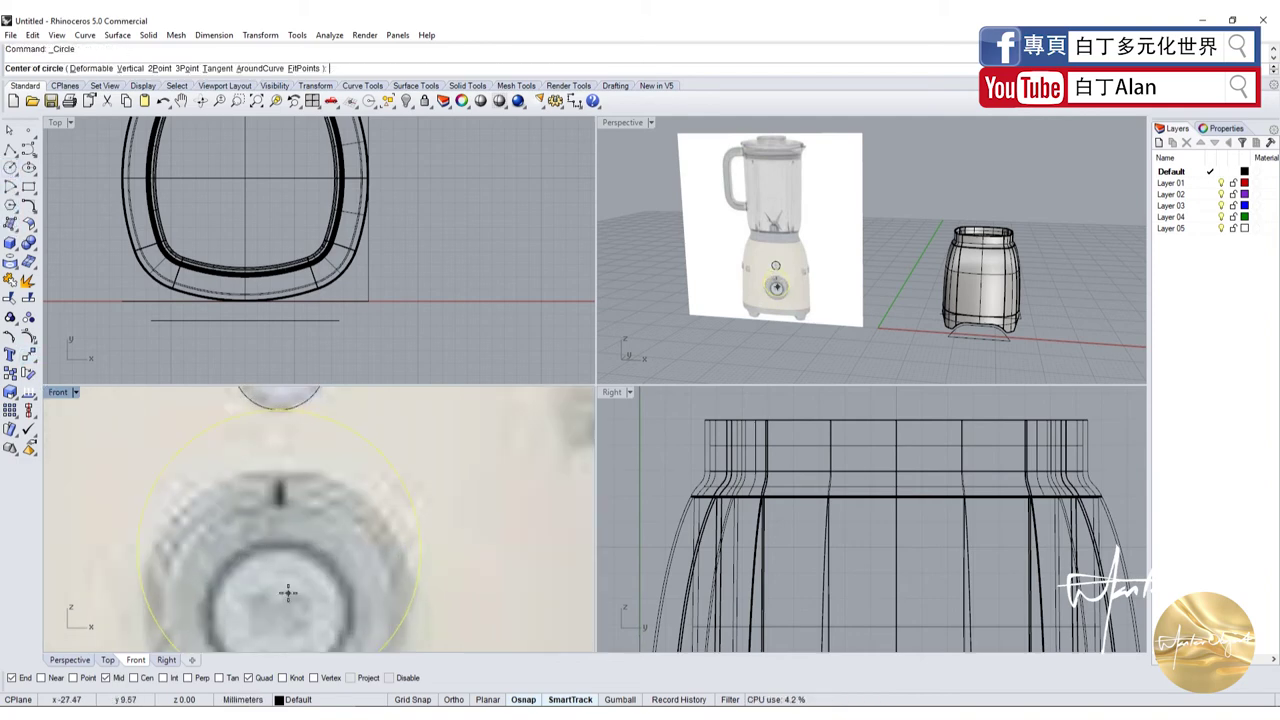
{"action": "scroll", "coordinate": [285, 596], "scroll_direction": "up", "scroll_amount": 2}
{"action": "left_click", "coordinate": [271, 588]}
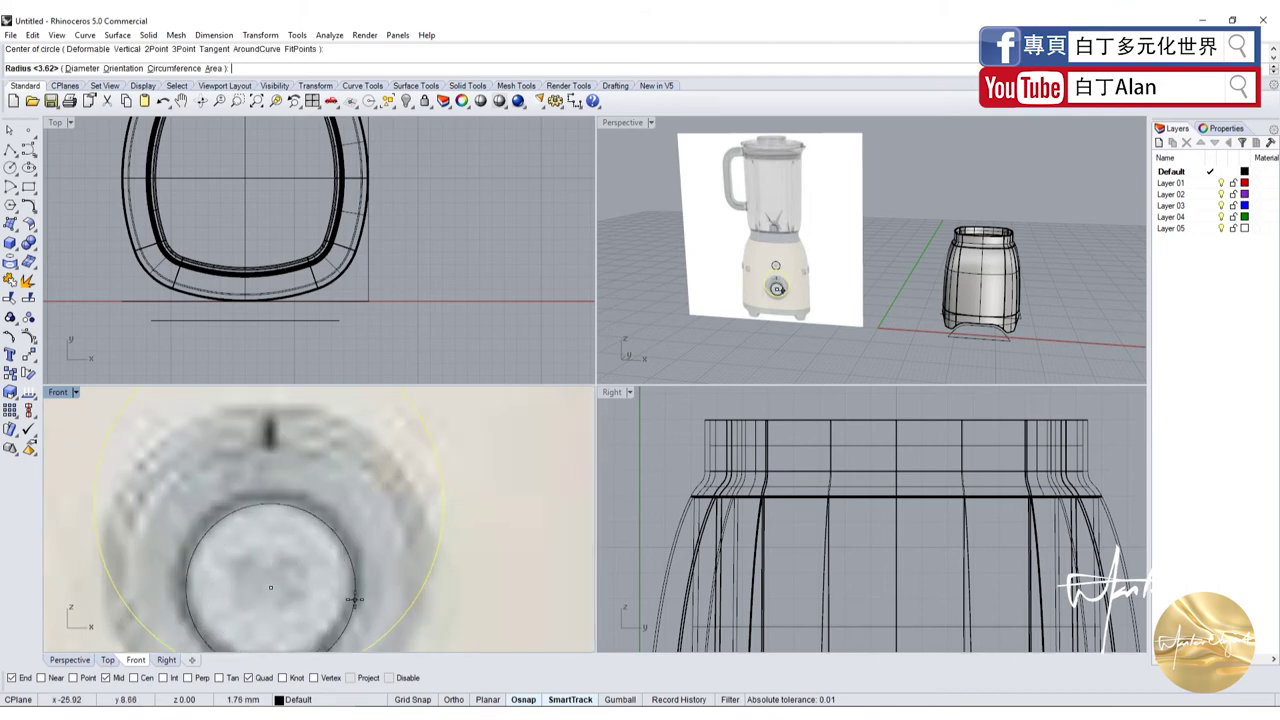
{"action": "left_click", "coordinate": [303, 512]}
{"action": "right_click", "coordinate": [273, 570]}
{"action": "left_click", "coordinate": [265, 590]}
{"action": "scroll", "coordinate": [265, 590], "scroll_direction": "down", "scroll_amount": 2}
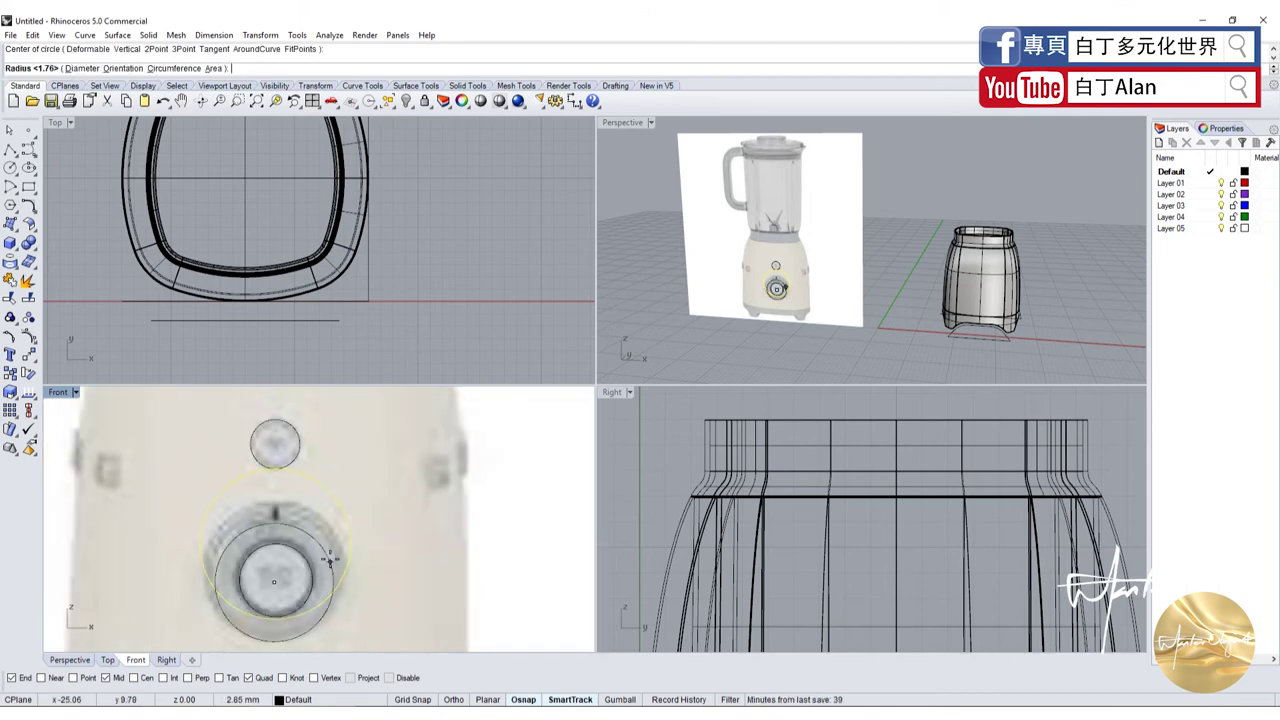
{"action": "left_click", "coordinate": [288, 519]}
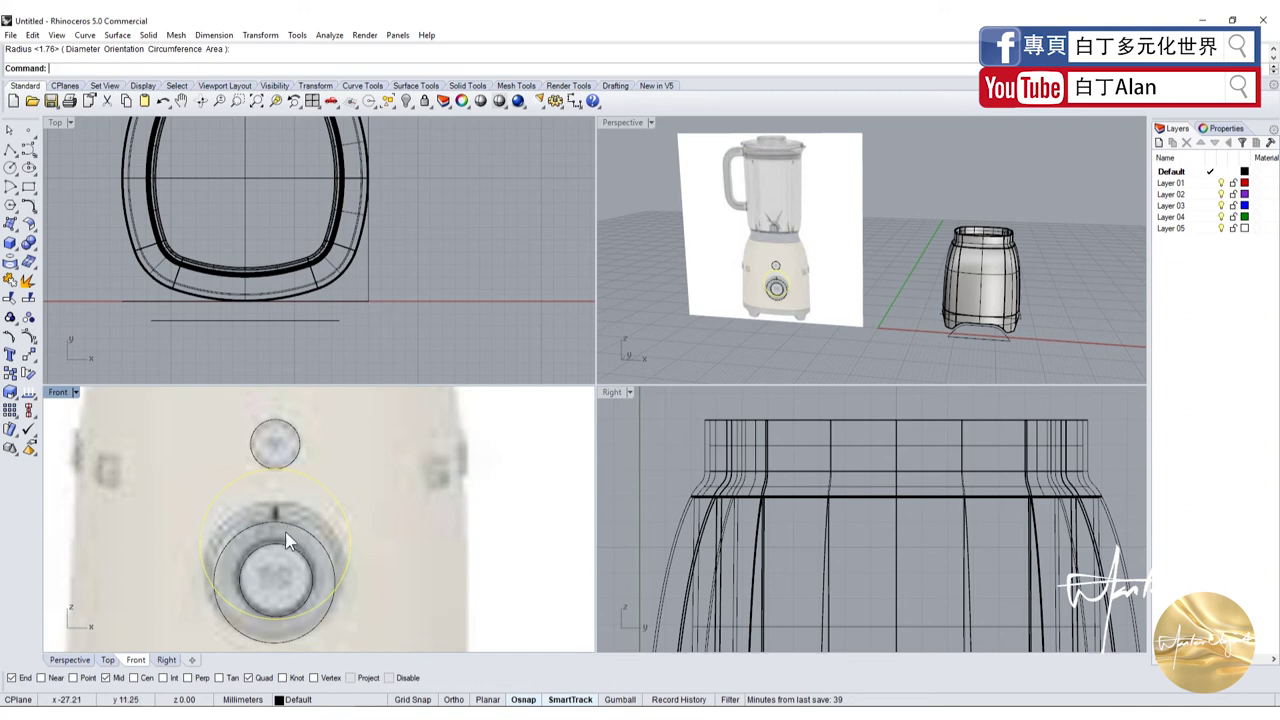
{"action": "scroll", "coordinate": [285, 531], "scroll_direction": "up", "scroll_amount": 1}
Make the dial circles concentric by moving them with the Cen snap
{"action": "left_click", "coordinate": [283, 545]}
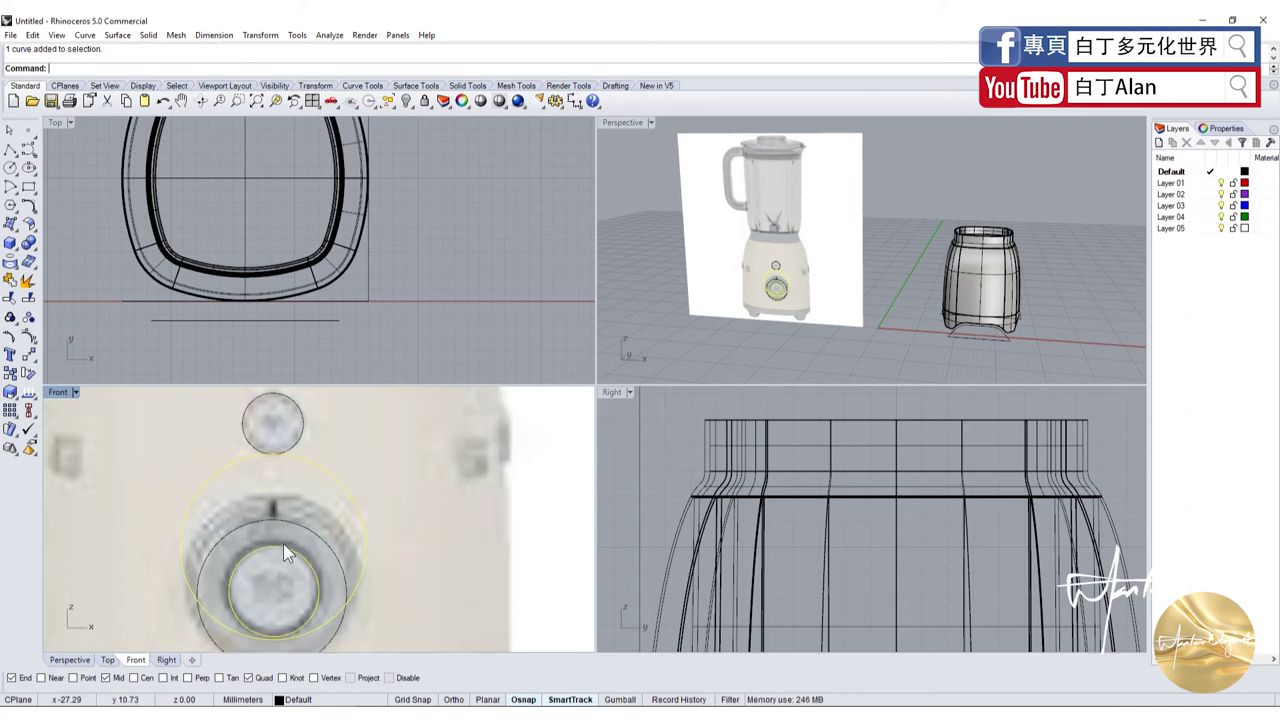
{"action": "left_click", "coordinate": [30, 357]}
{"action": "left_click", "coordinate": [134, 678]}
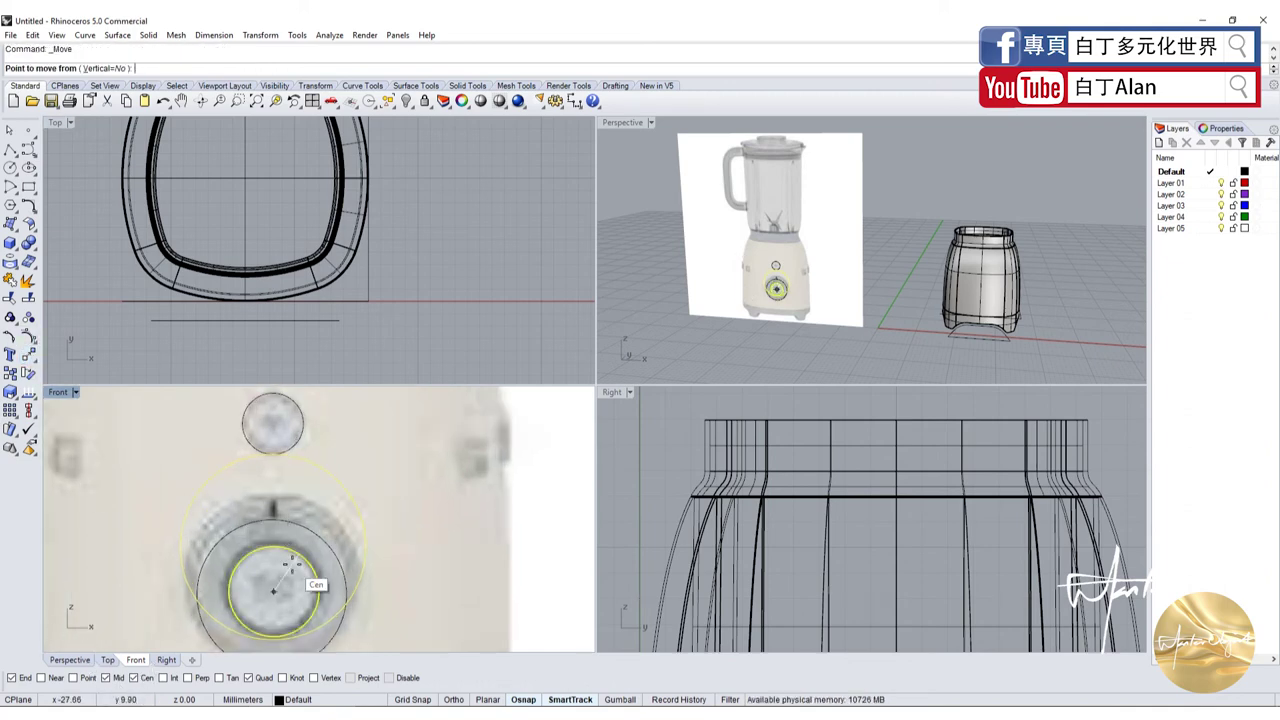
{"action": "left_click", "coordinate": [273, 590]}
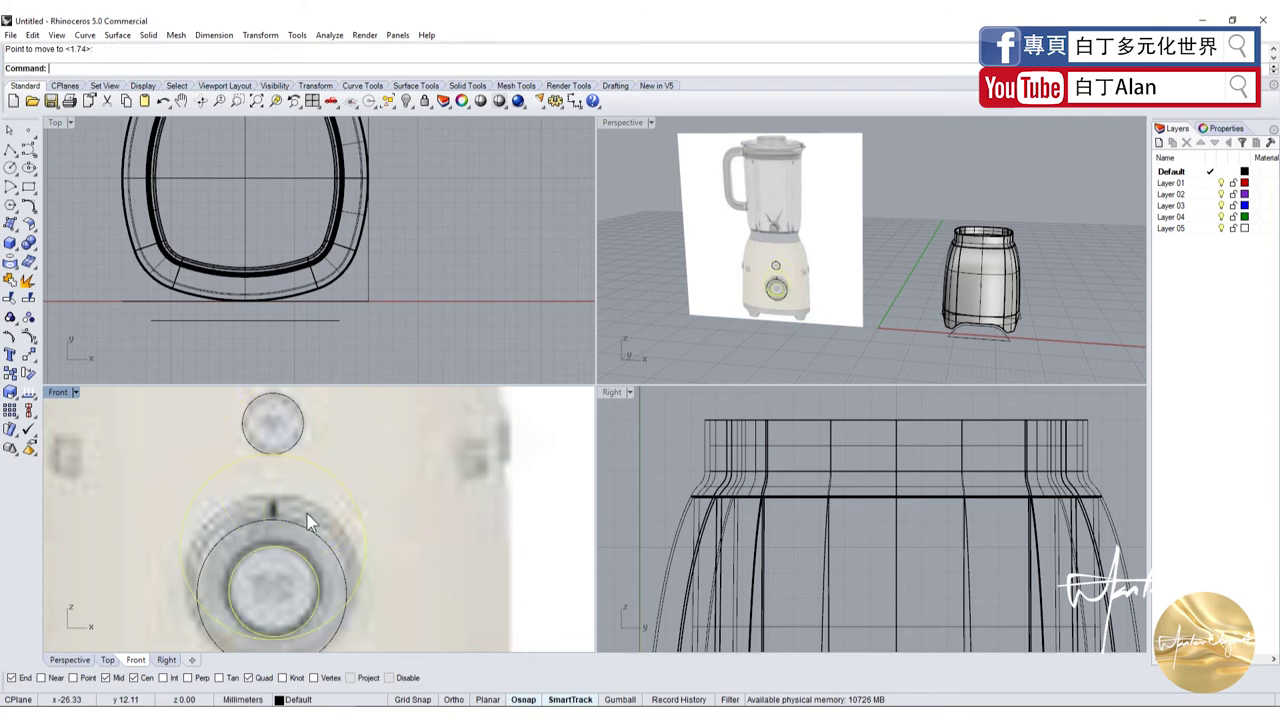
{"action": "left_click", "coordinate": [307, 514]}
{"action": "right_click", "coordinate": [287, 567]}
{"action": "left_click", "coordinate": [319, 587]}
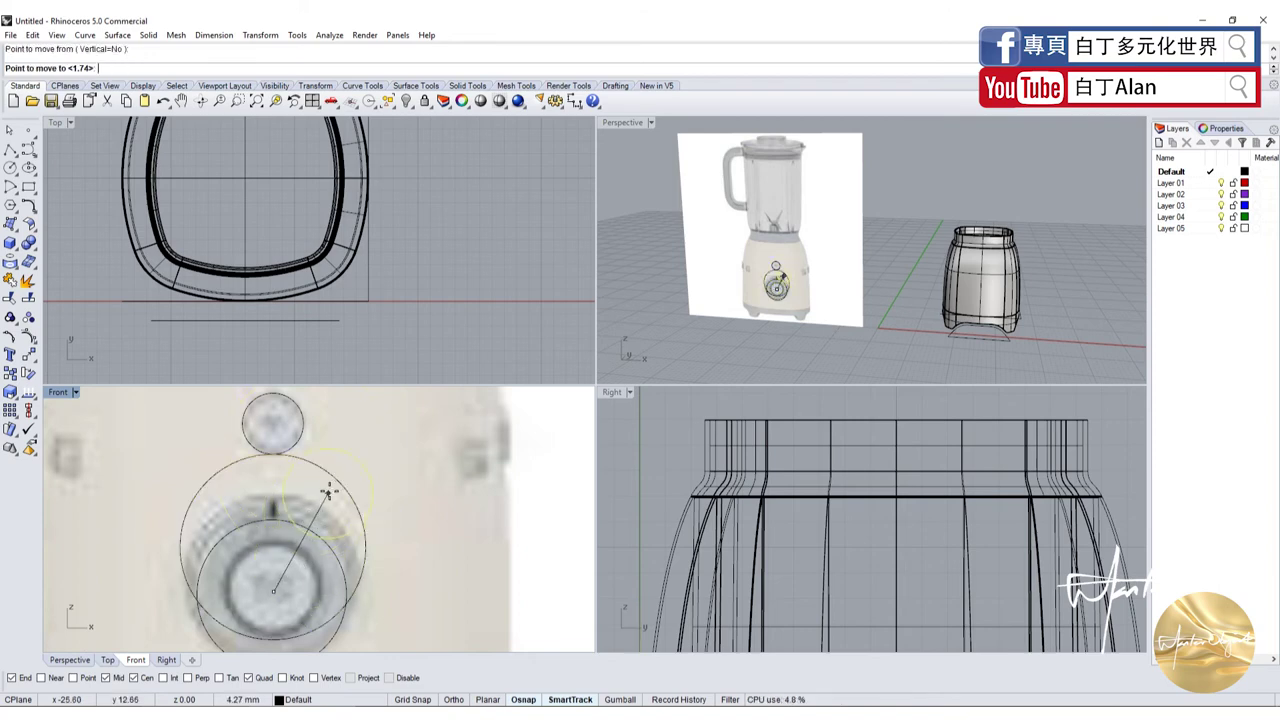
{"action": "left_click", "coordinate": [320, 550]}
{"action": "right_click", "coordinate": [327, 560]}
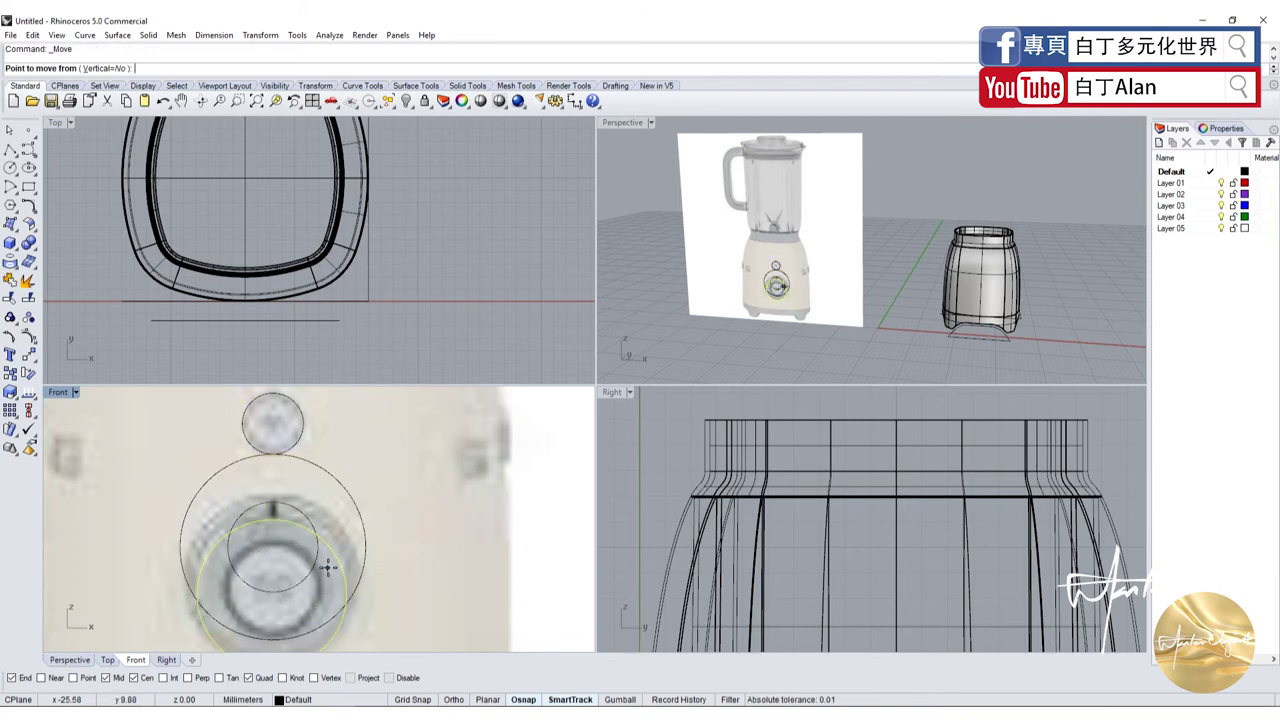
{"action": "left_click", "coordinate": [347, 589]}
{"action": "left_click", "coordinate": [333, 510]}
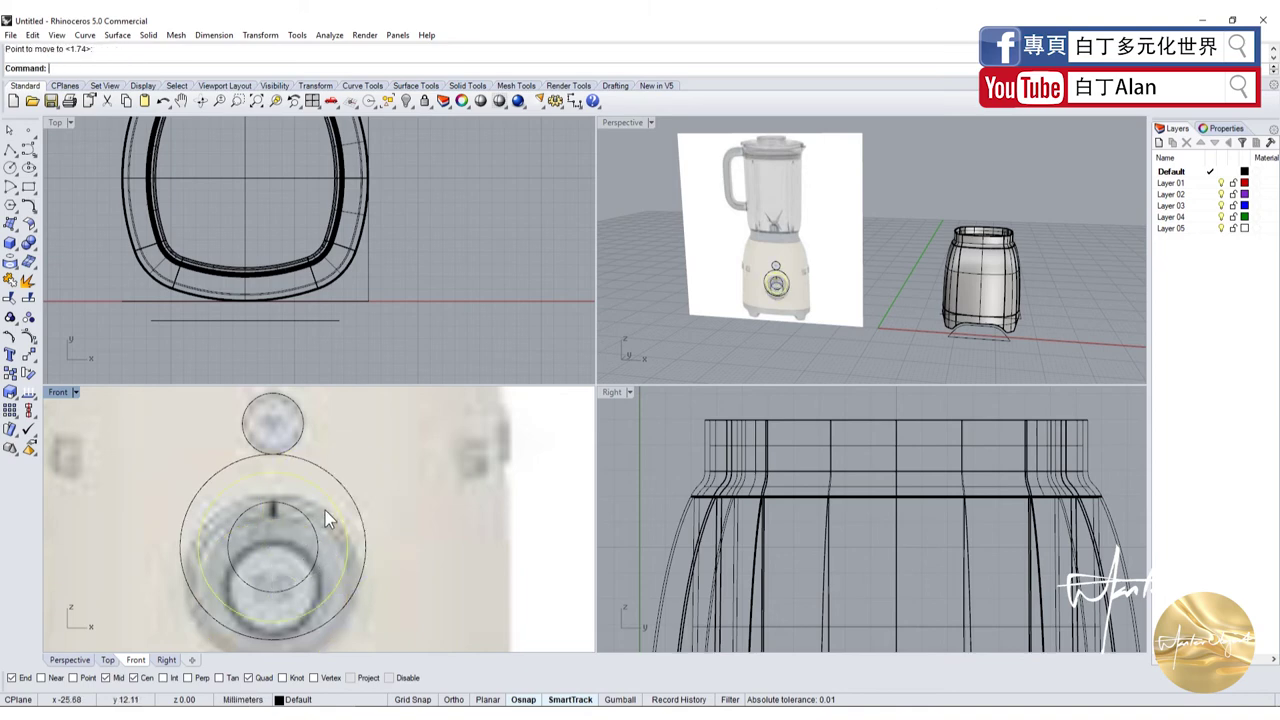
Select the three knob circles, then narrow the selection to the small knob circle
{"action": "mouse_move", "coordinate": [390, 562]}
{"action": "left_mouse_down"}
{"action": "mouse_move", "coordinate": [273, 531]}
{"action": "mouse_move", "coordinate": [309, 555]}
{"action": "left_mouse_up"}
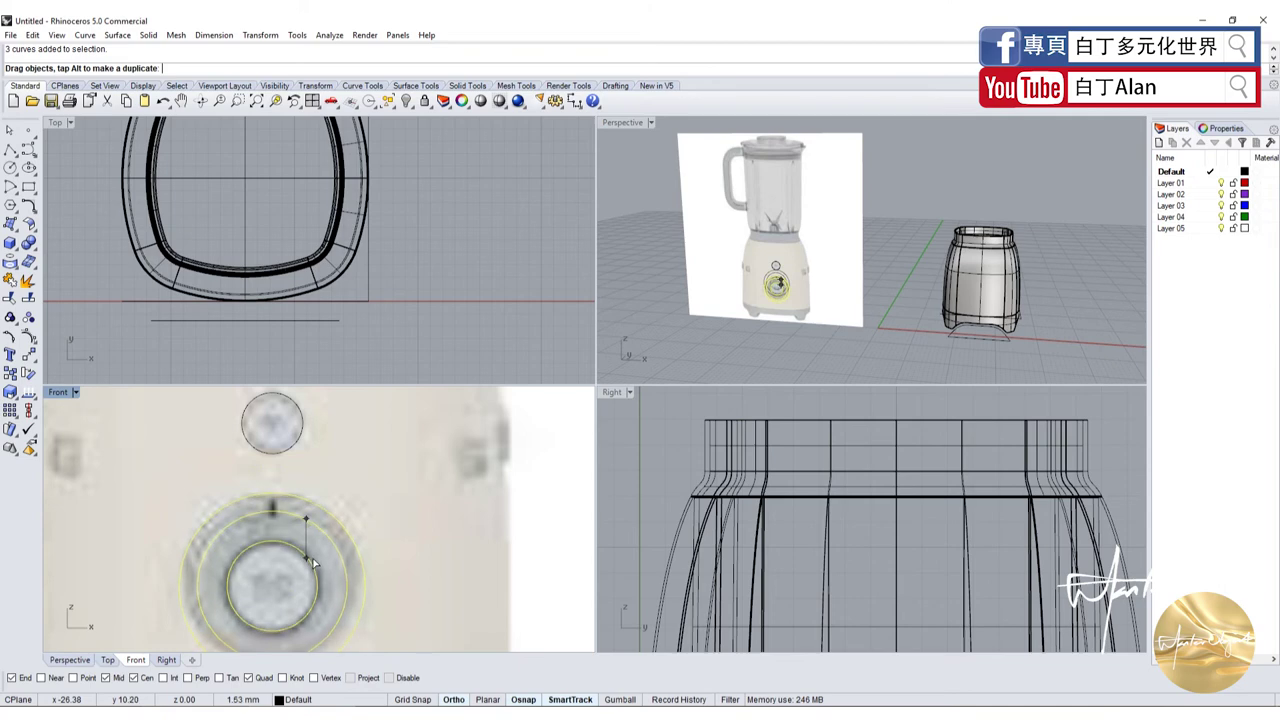
{"action": "left_click", "coordinate": [297, 446]}
{"action": "scroll", "coordinate": [160, 490], "scroll_direction": "down", "scroll_amount": 5}
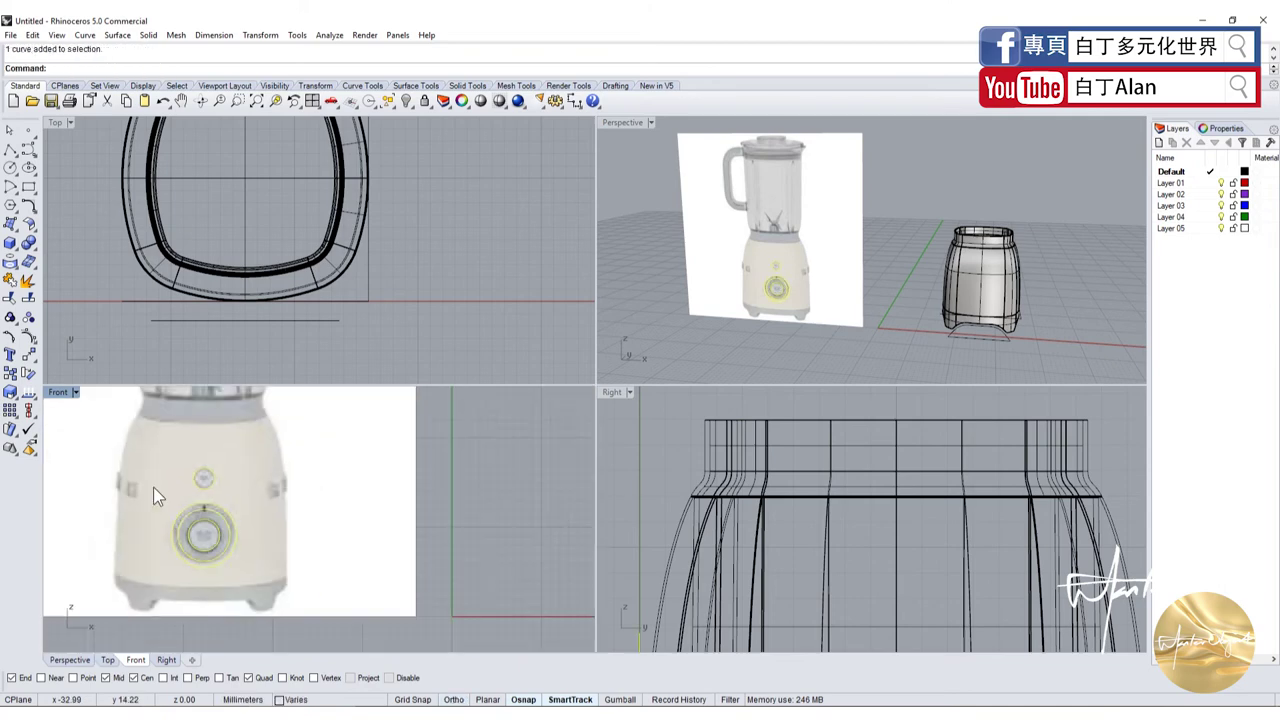
{"action": "scroll", "coordinate": [182, 497], "scroll_direction": "down", "scroll_amount": 3}
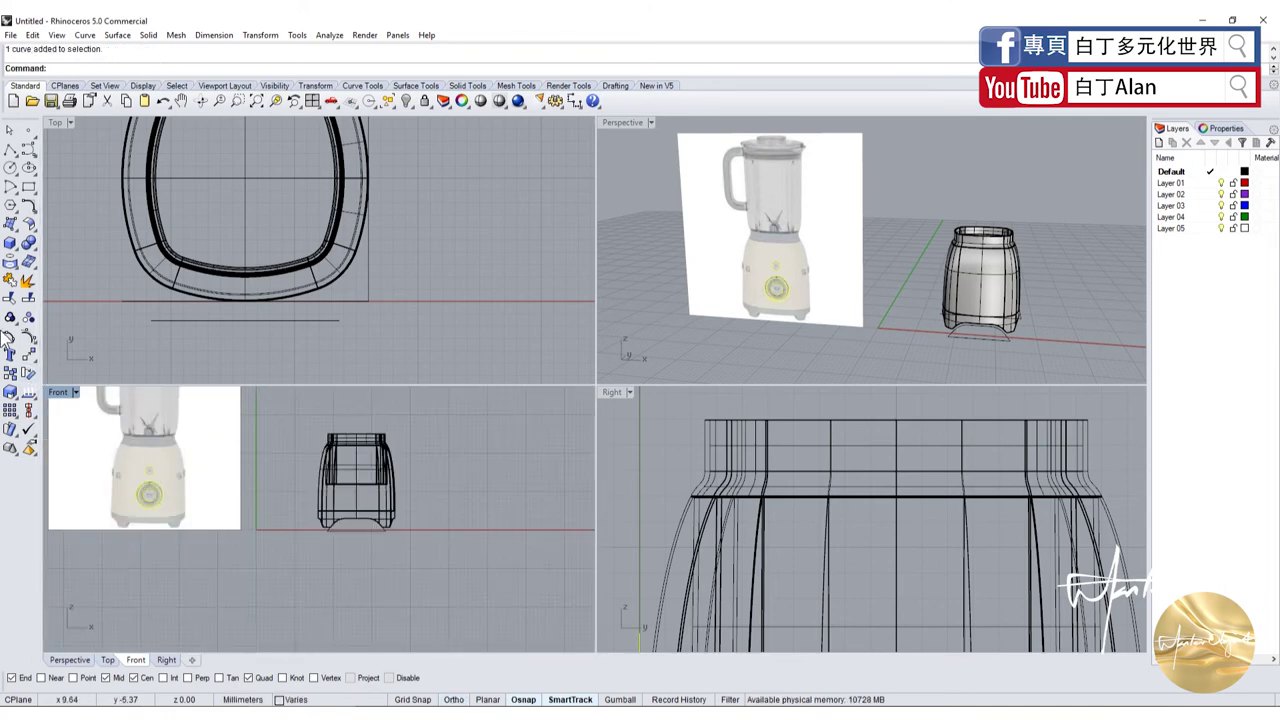
Move the knob circles onto the jug front, snapping to the intersection point
{"action": "left_click", "coordinate": [29, 356]}
{"action": "scroll", "coordinate": [209, 437], "scroll_direction": "up", "scroll_amount": 2}
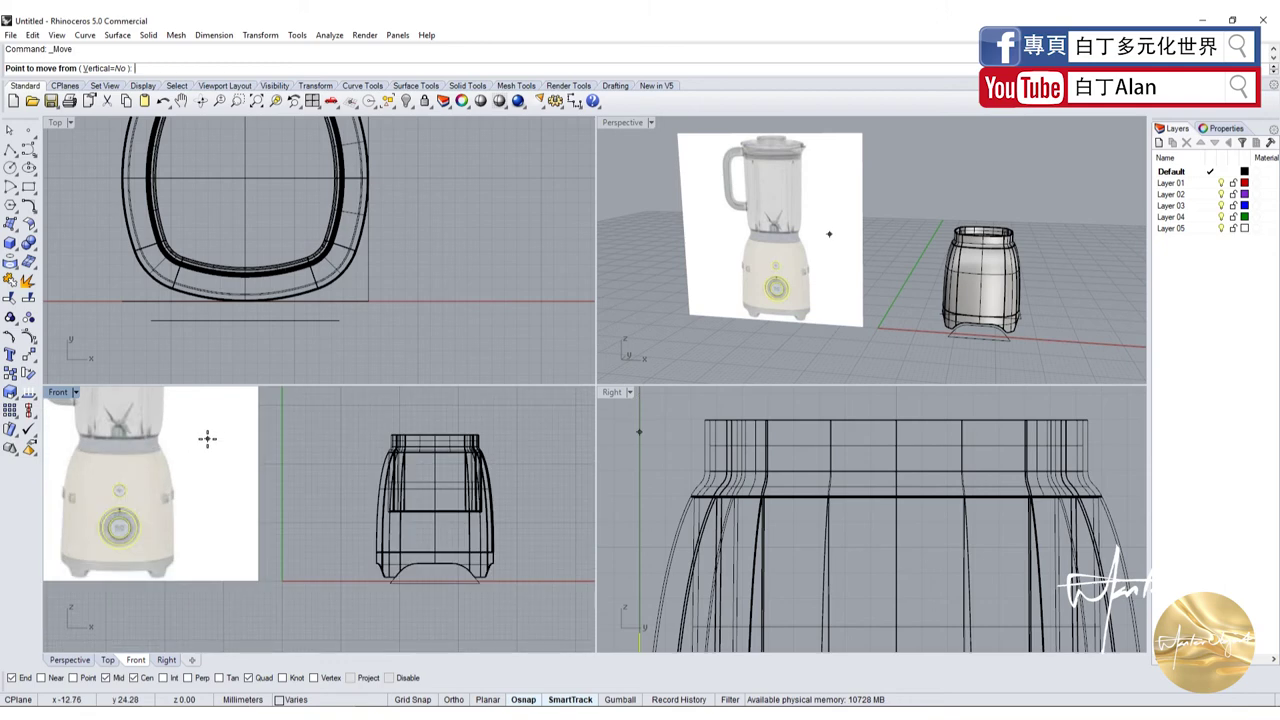
{"action": "scroll", "coordinate": [120, 490], "scroll_direction": "up", "scroll_amount": 2}
{"action": "left_click", "coordinate": [108, 480]}
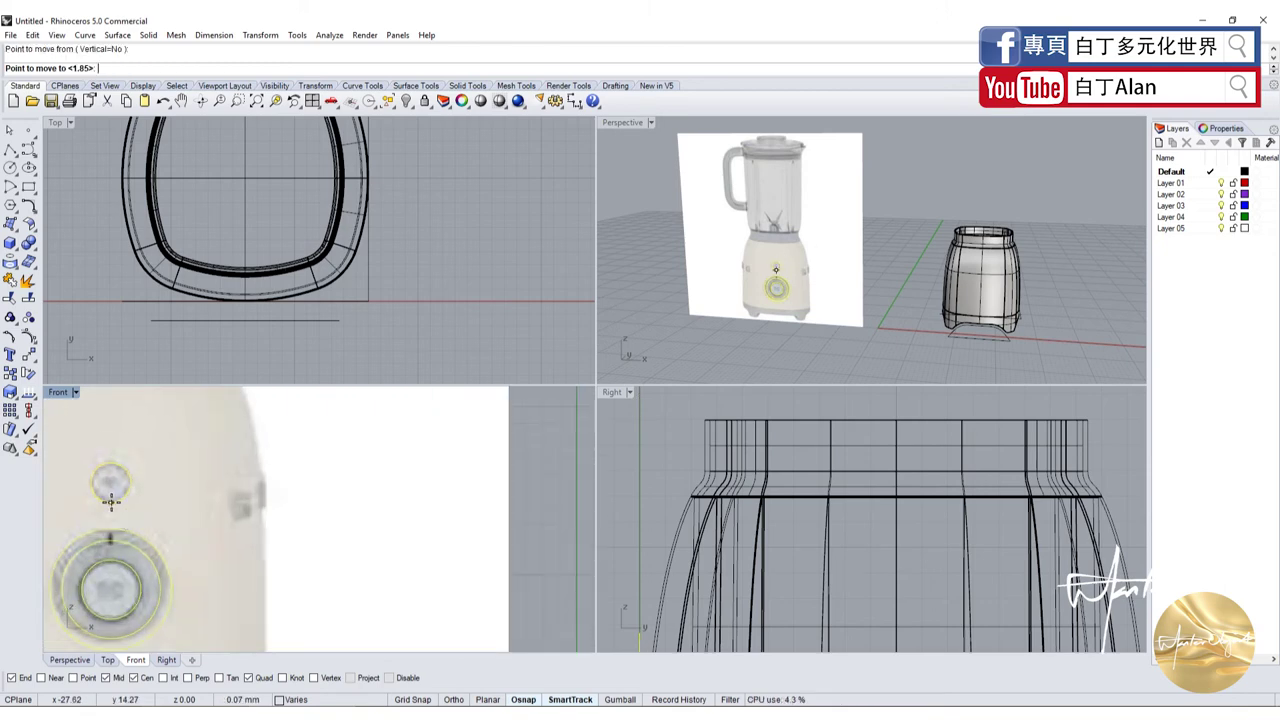
{"action": "scroll", "coordinate": [200, 505], "scroll_direction": "down", "scroll_amount": 3}
{"action": "scroll", "coordinate": [244, 515], "scroll_direction": "up", "scroll_amount": 3}
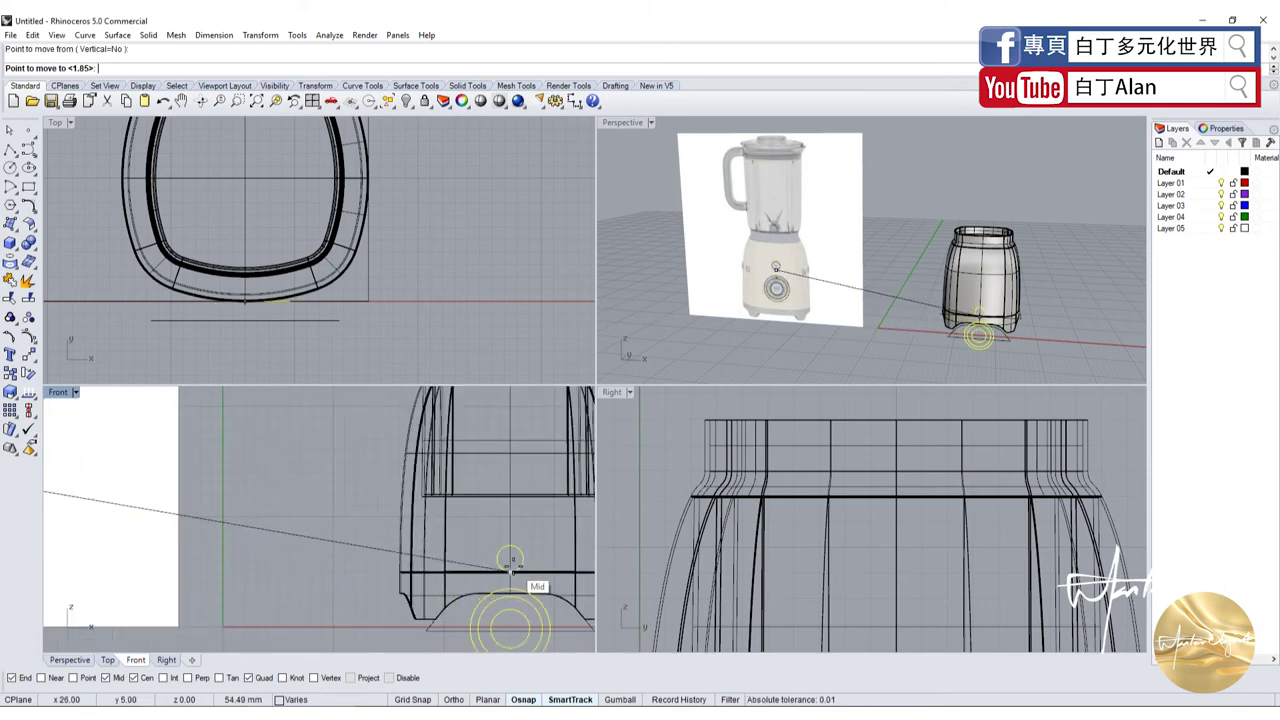
{"action": "scroll", "coordinate": [510, 570], "scroll_direction": "down", "scroll_amount": 2}
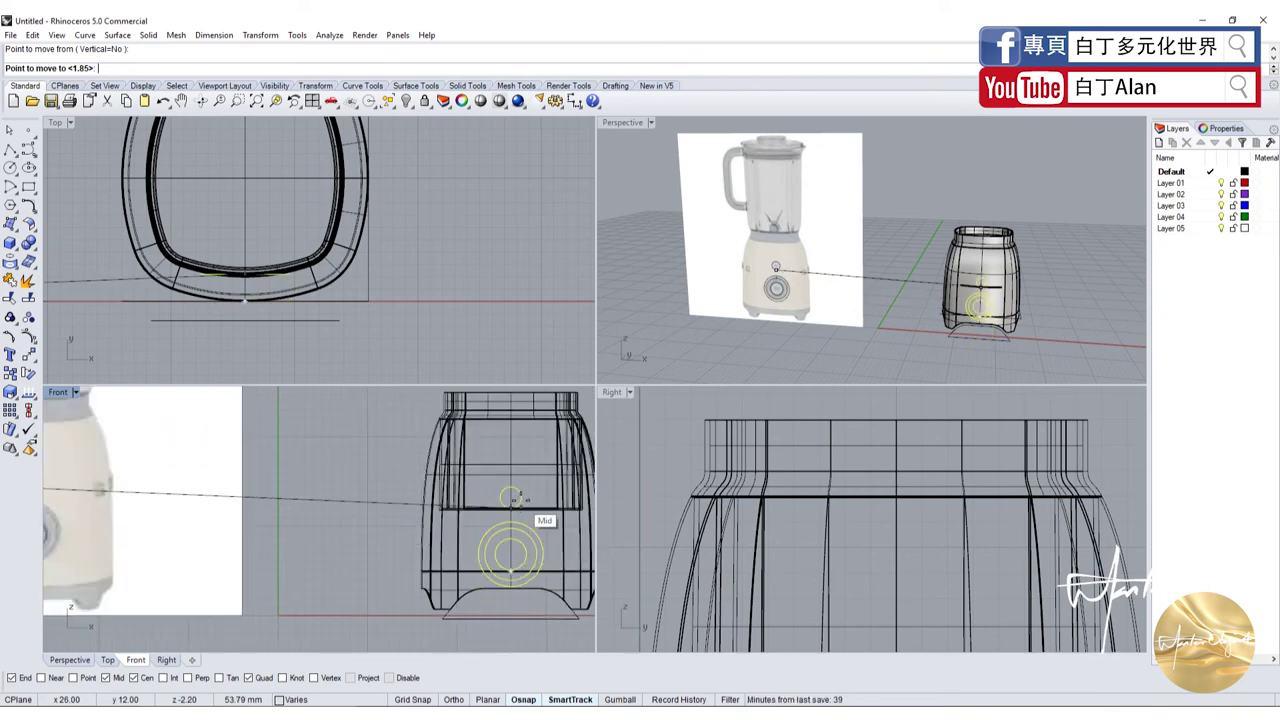
{"action": "left_click", "coordinate": [512, 488]}
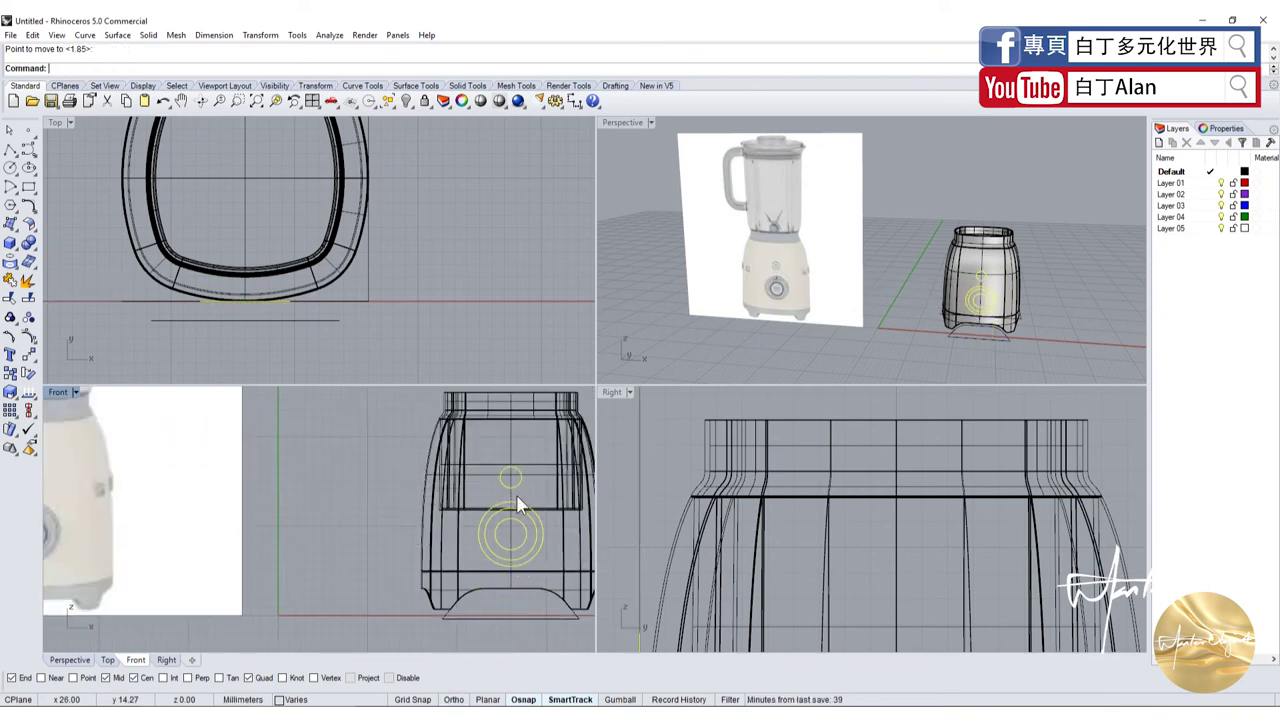
{"action": "scroll", "coordinate": [516, 497], "scroll_direction": "down", "scroll_amount": 1}
{"action": "scroll", "coordinate": [515, 508], "scroll_direction": "up", "scroll_amount": 1}
{"action": "scroll", "coordinate": [505, 530], "scroll_direction": "down", "scroll_amount": 2}
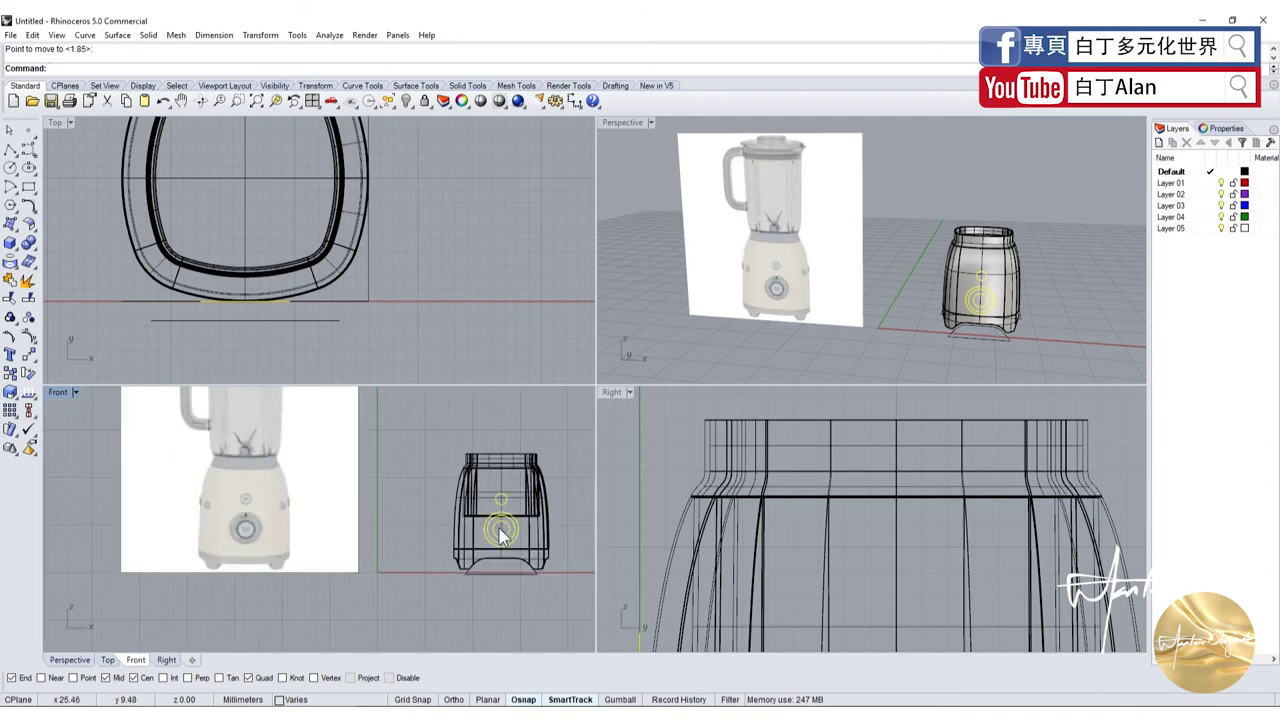
{"action": "scroll", "coordinate": [498, 533], "scroll_direction": "up", "scroll_amount": 1}
{"action": "scroll", "coordinate": [375, 549], "scroll_direction": "down", "scroll_amount": 1}
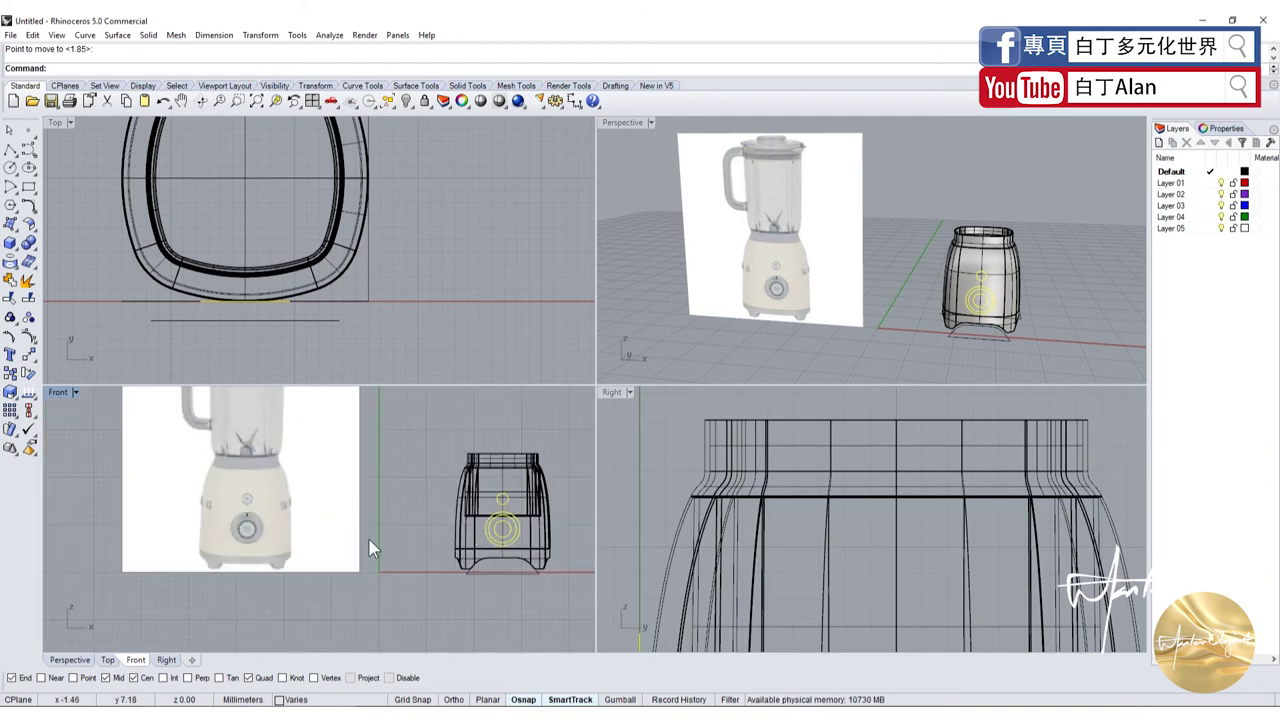
{"action": "scroll", "coordinate": [247, 517], "scroll_direction": "up", "scroll_amount": 1}
{"action": "scroll", "coordinate": [245, 495], "scroll_direction": "down", "scroll_amount": 1}
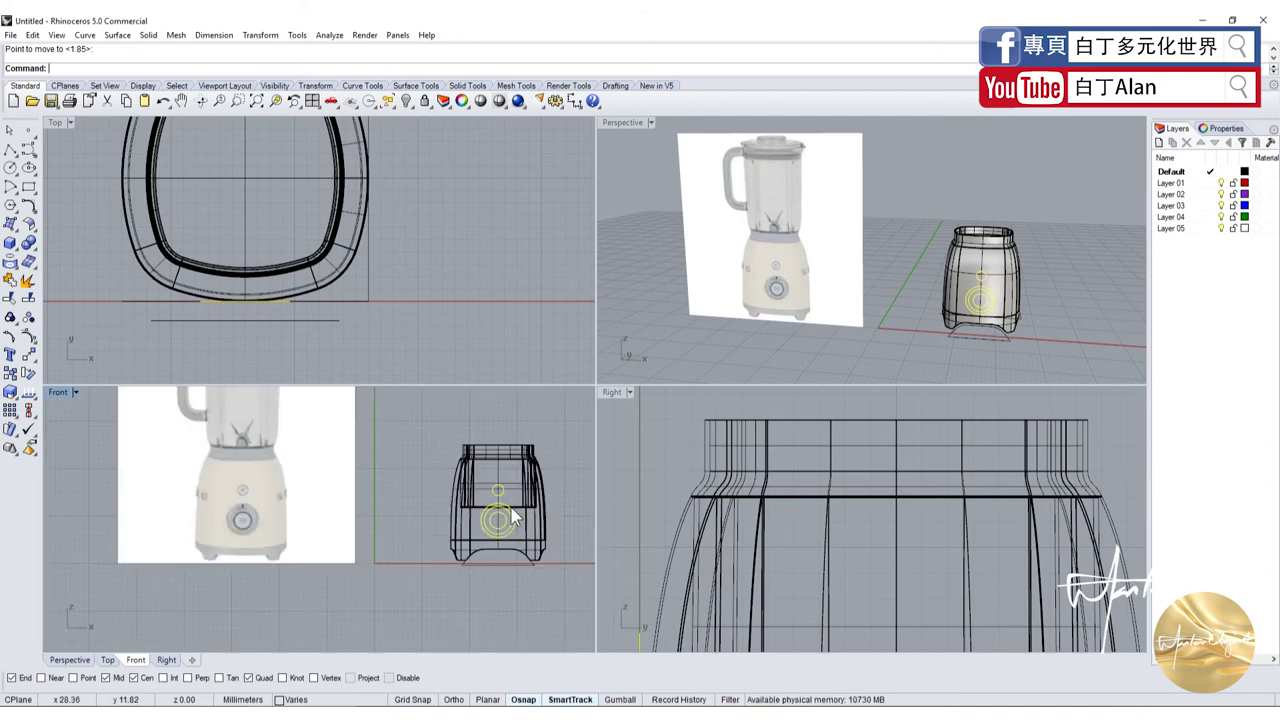
{"action": "scroll", "coordinate": [512, 515], "scroll_direction": "up", "scroll_amount": 4}
{"action": "scroll", "coordinate": [517, 530], "scroll_direction": "down", "scroll_amount": 1}
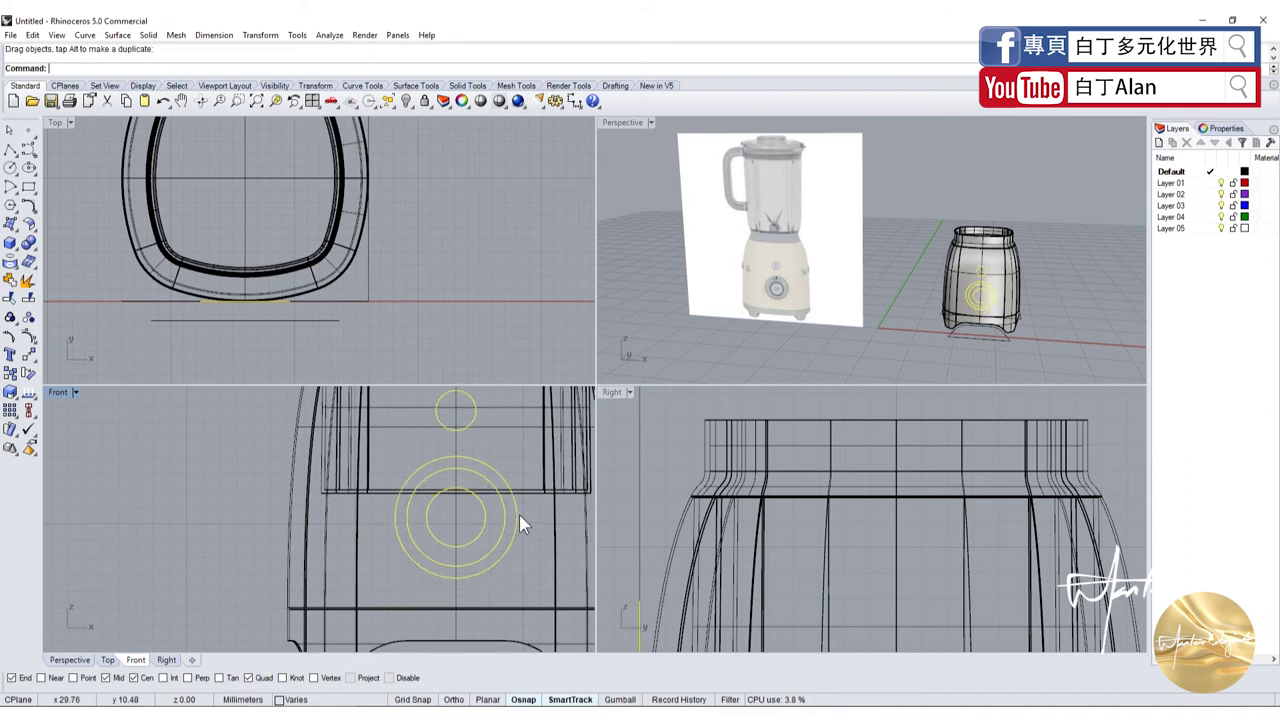
{"action": "scroll", "coordinate": [519, 515], "scroll_direction": "down", "scroll_amount": 2}
{"action": "scroll", "coordinate": [510, 526], "scroll_direction": "up", "scroll_amount": 1}
{"action": "scroll", "coordinate": [522, 529], "scroll_direction": "up", "scroll_amount": 1}
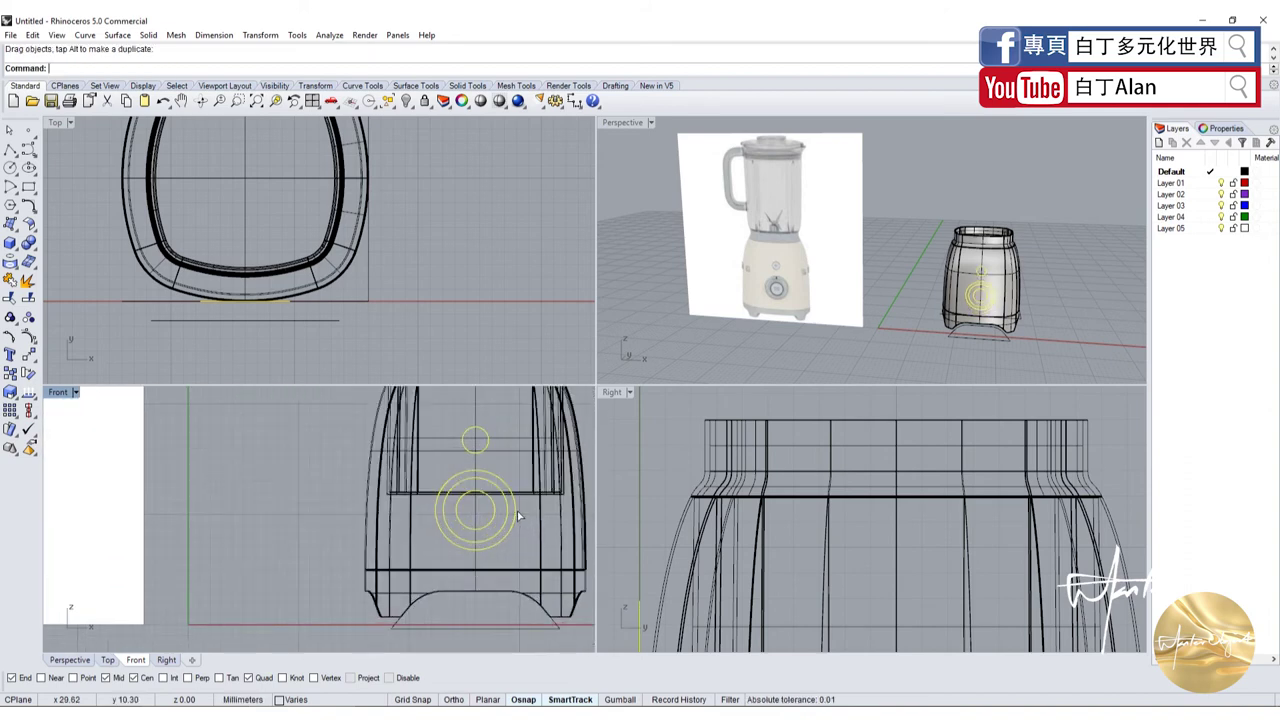
Nudge the knob circles slightly higher and deeper toward the jug body
{"action": "left_click_drag", "start_coordinate": [517, 511], "coordinate": [511, 490]}
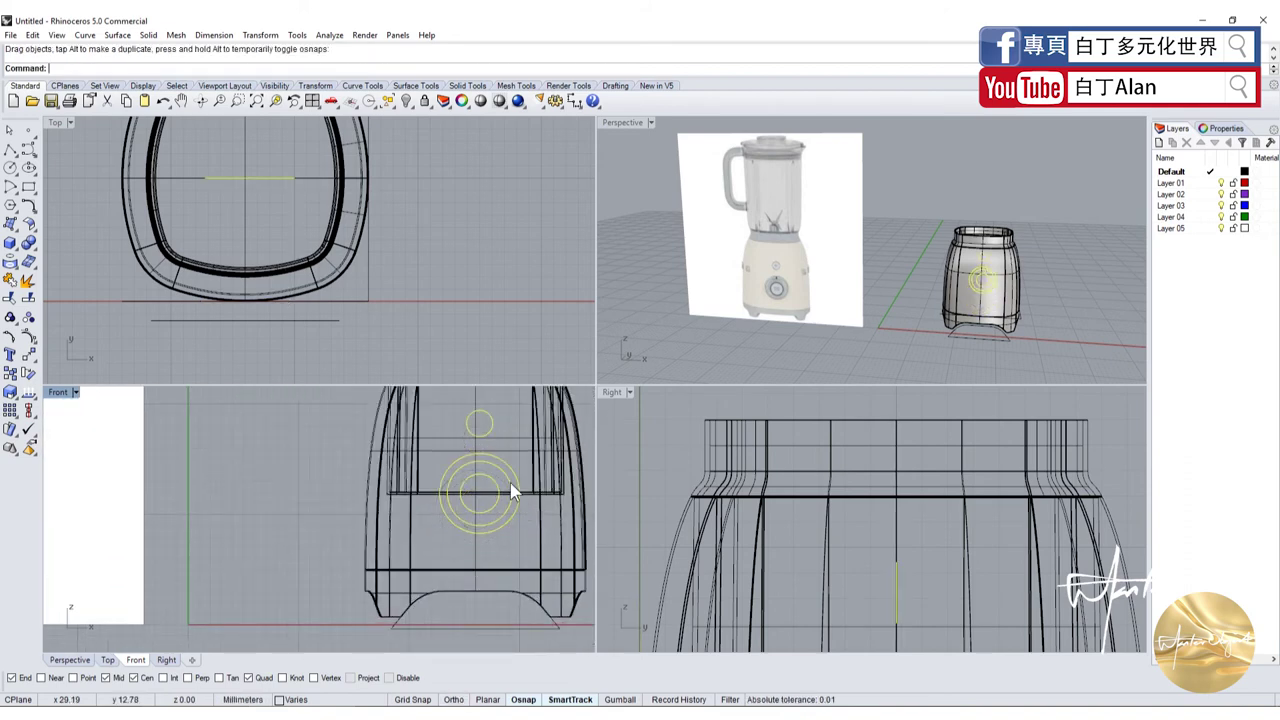
{"action": "scroll", "coordinate": [511, 490], "scroll_direction": "up", "scroll_amount": 1}
{"action": "left_click_drag", "start_coordinate": [486, 437], "coordinate": [491, 423]}
{"action": "scroll", "coordinate": [436, 470], "scroll_direction": "down", "scroll_amount": 2}
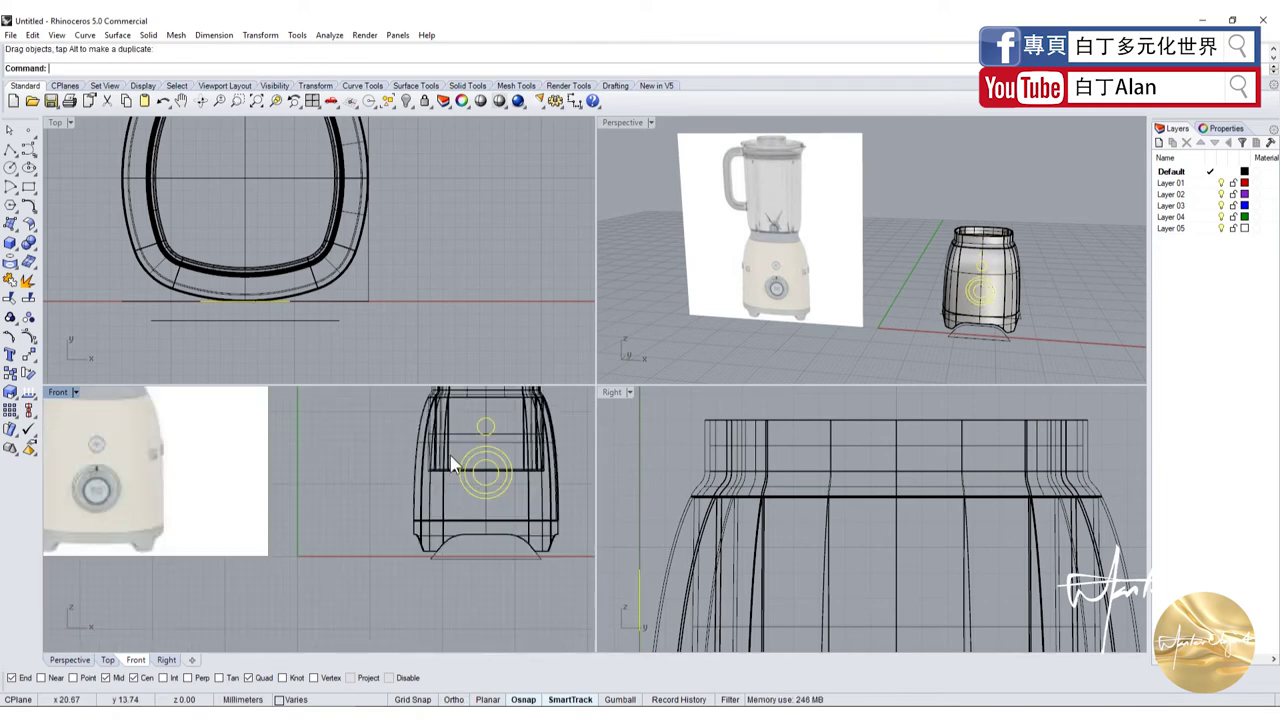
{"action": "left_click", "coordinate": [283, 312]}
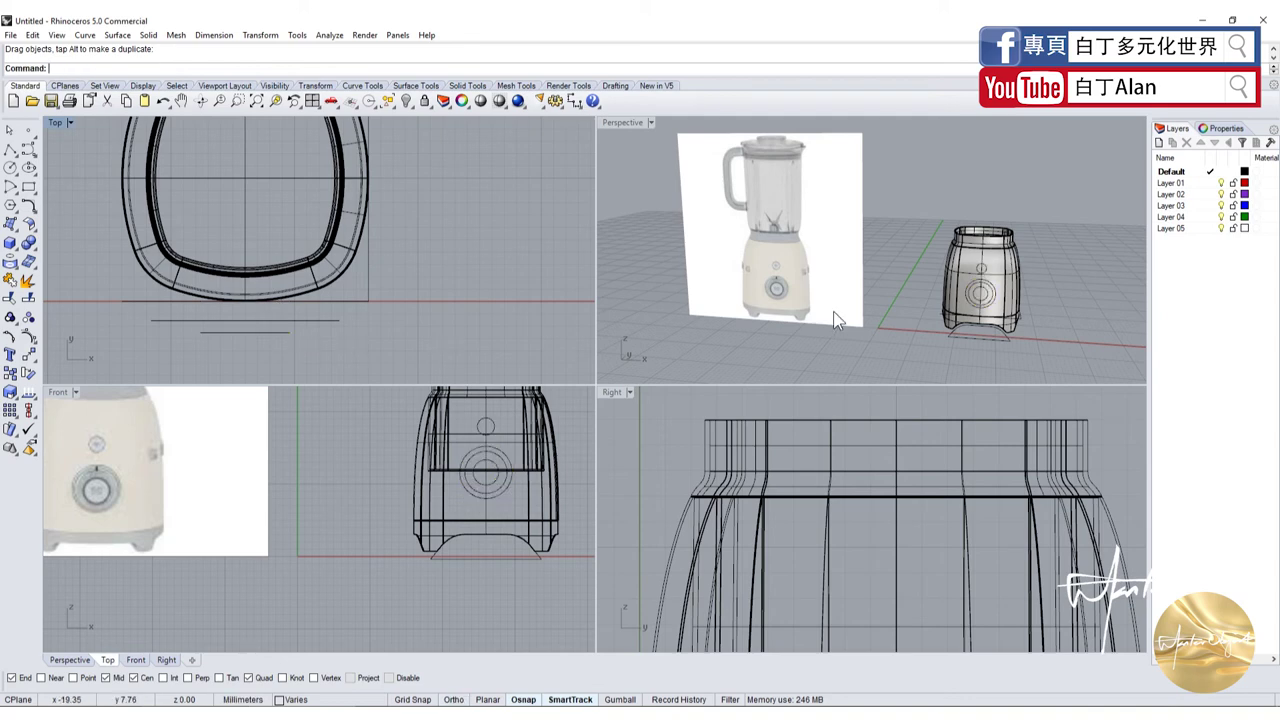
Extrude the outer dial circle and small knob circle into solid cylinders 5.8144 long
{"action": "scroll", "coordinate": [826, 289], "scroll_direction": "up", "scroll_amount": 3}
{"action": "mouse_move", "coordinate": [826, 289]}
{"action": "right_mouse_down"}
{"action": "mouse_move", "coordinate": [945, 300]}
{"action": "mouse_move", "coordinate": [766, 228]}
{"action": "right_mouse_up"}
{"action": "scroll", "coordinate": [854, 258], "scroll_direction": "up", "scroll_amount": 4}
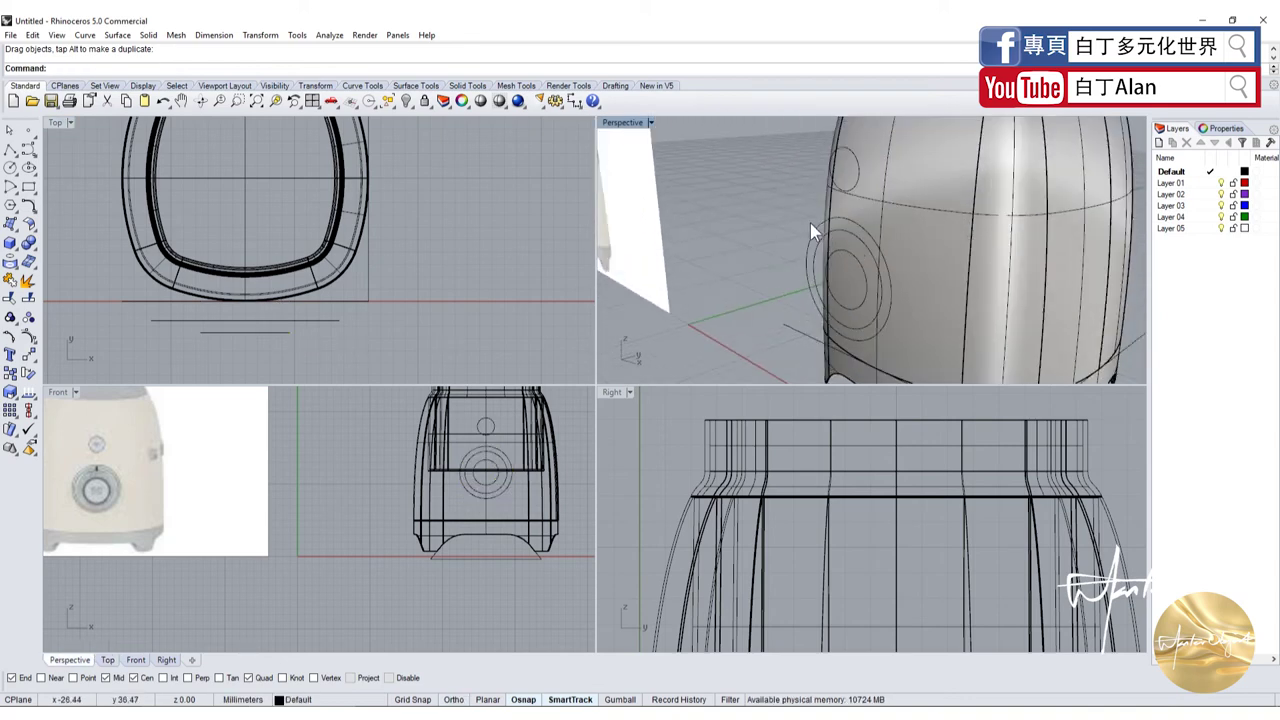
{"action": "left_click", "coordinate": [812, 232]}
{"action": "left_click", "coordinate": [846, 191], "text": "shift"}
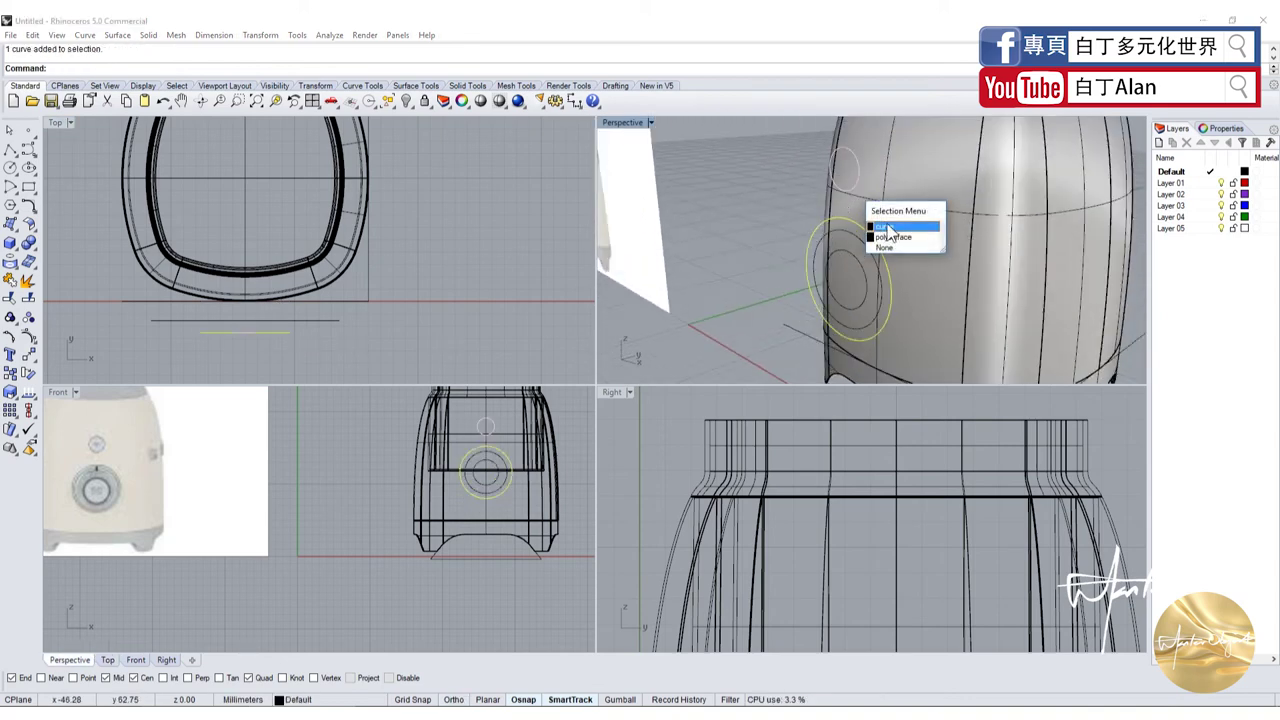
{"action": "left_click", "coordinate": [895, 228]}
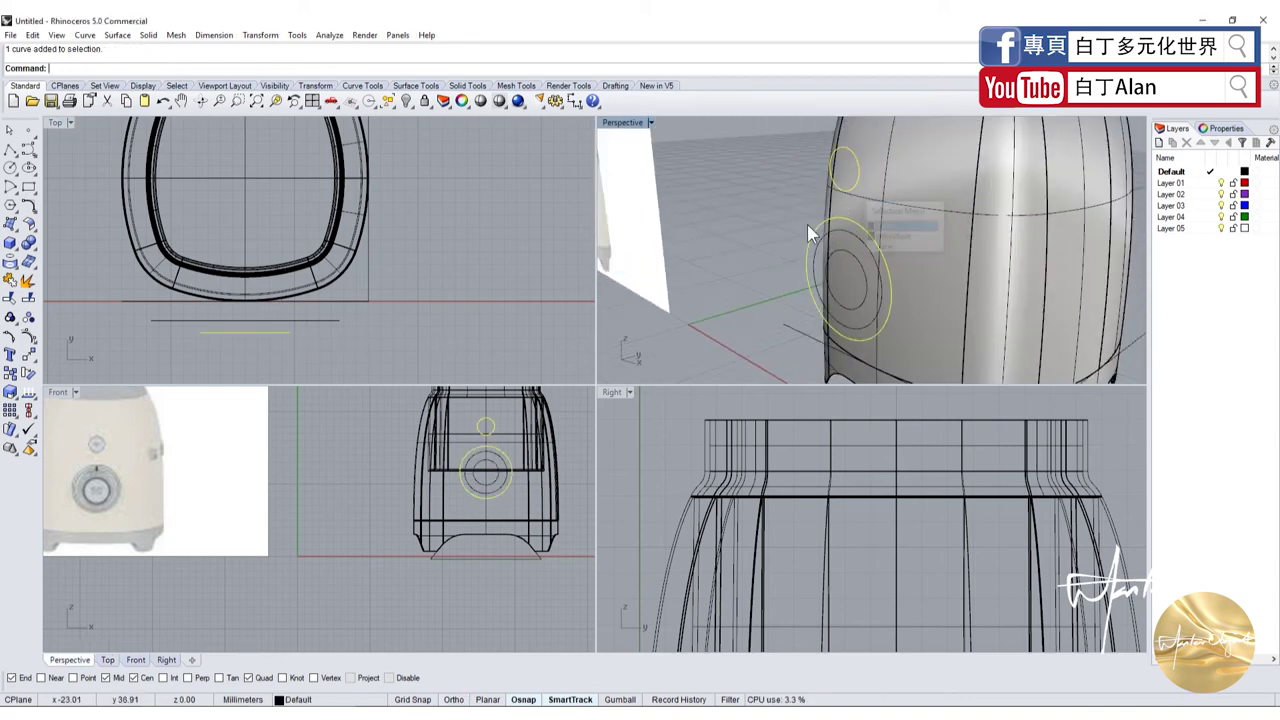
{"action": "left_click", "coordinate": [14, 247]}
{"action": "left_click", "coordinate": [67, 287]}
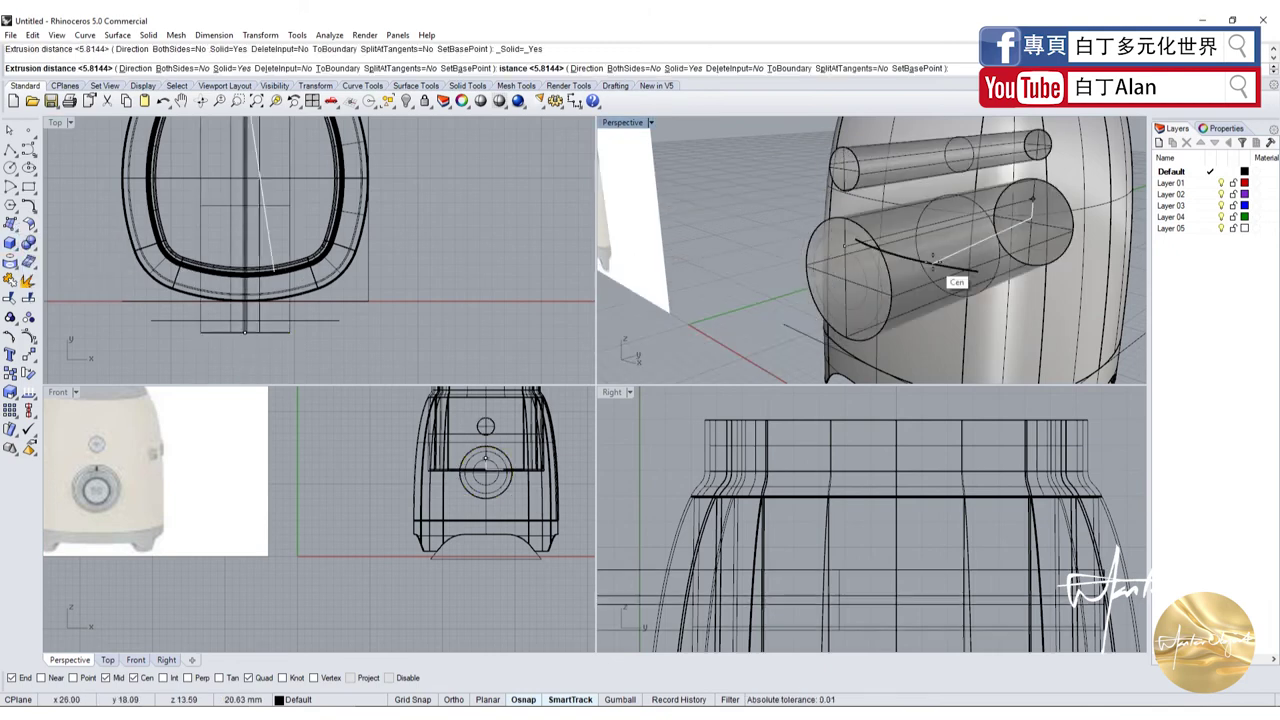
{"action": "left_click", "coordinate": [940, 254]}
Group the two new knob cylinders together
{"action": "right_click_drag", "start_coordinate": [940, 254], "coordinate": [855, 295]}
{"action": "scroll", "coordinate": [855, 295], "scroll_direction": "up", "scroll_amount": 5}
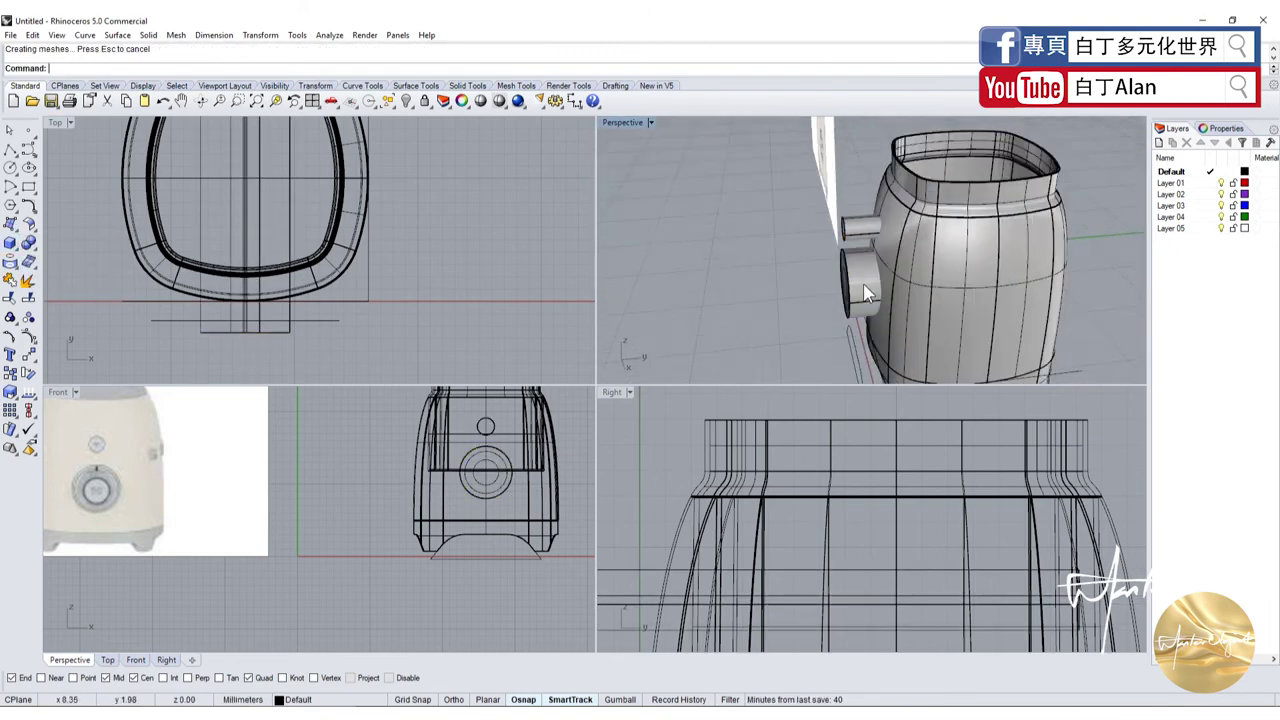
{"action": "left_click", "coordinate": [867, 214]}
{"action": "left_click", "coordinate": [27, 318]}
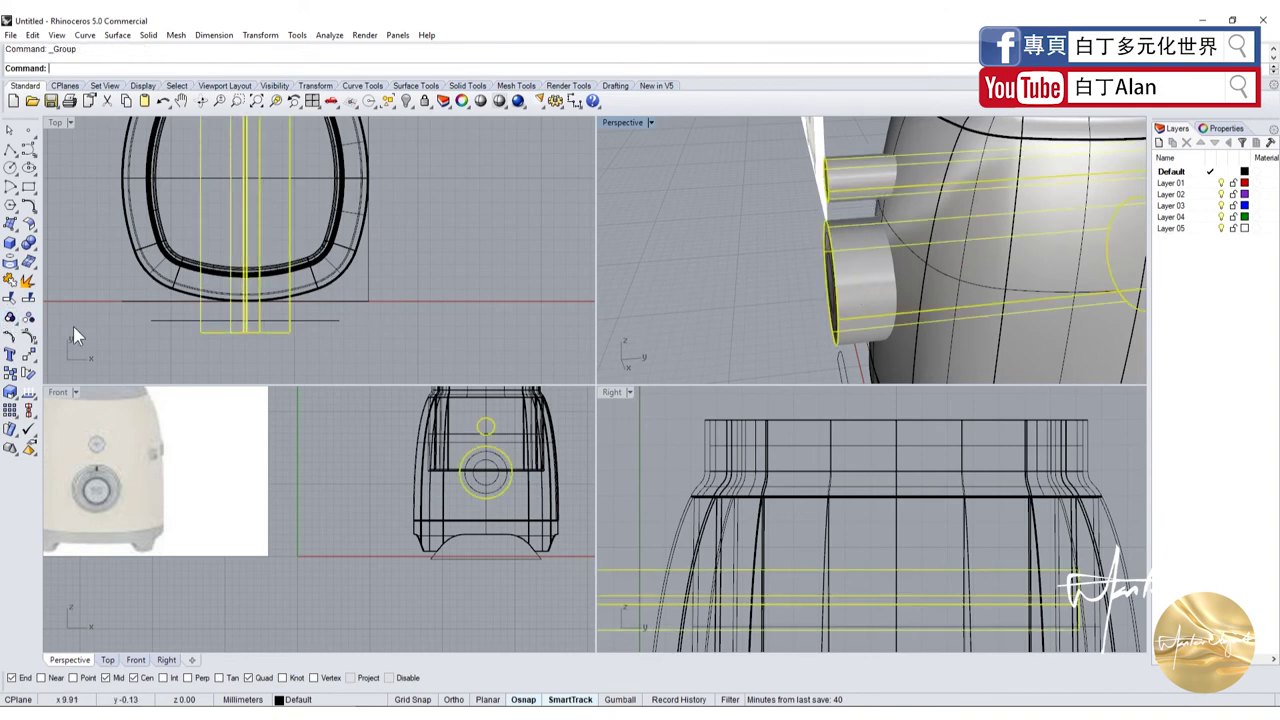
{"action": "scroll", "coordinate": [770, 303], "scroll_direction": "down", "scroll_amount": 5}
{"action": "scroll", "coordinate": [841, 290], "scroll_direction": "up", "scroll_amount": 3}
Try selecting the jug body and all objects, then reselect just the body
{"action": "left_click", "coordinate": [841, 275]}
{"action": "scroll", "coordinate": [800, 280], "scroll_direction": "down", "scroll_amount": 5}
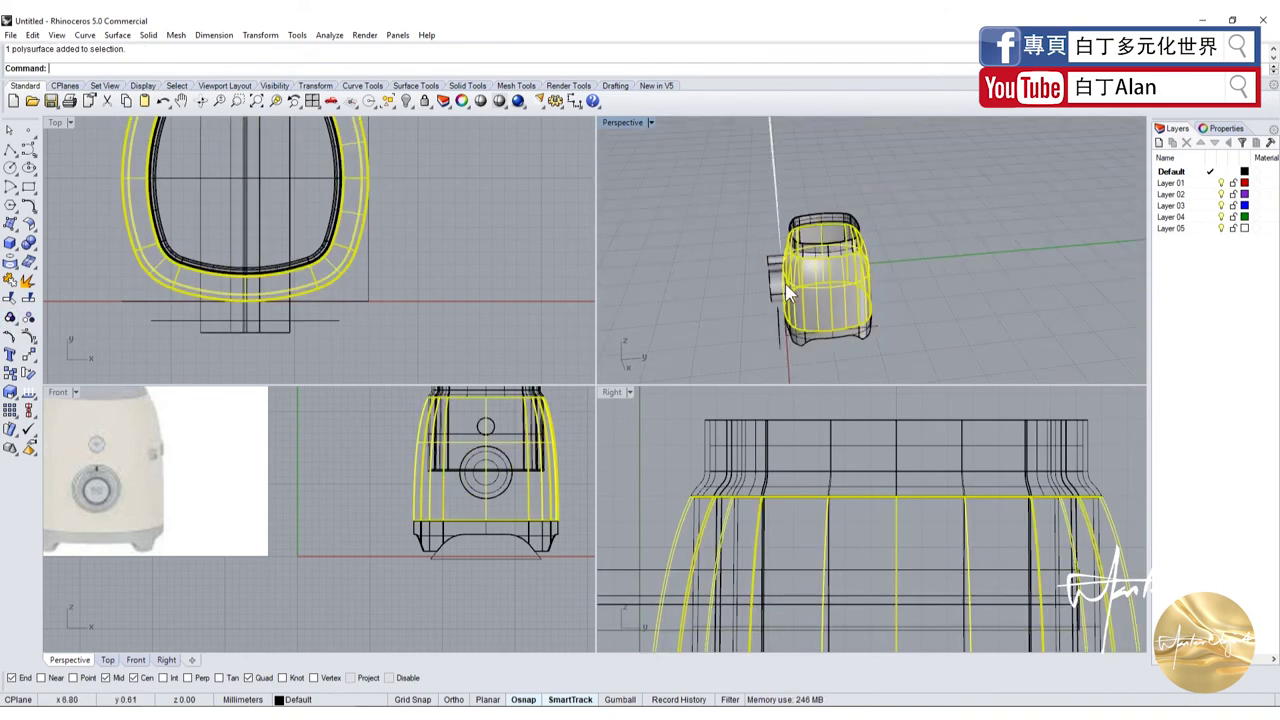
{"action": "right_click_drag", "start_coordinate": [785, 283], "coordinate": [840, 251]}
{"action": "key", "text": "Escape"}
{"action": "key", "text": "ctrl+a"}
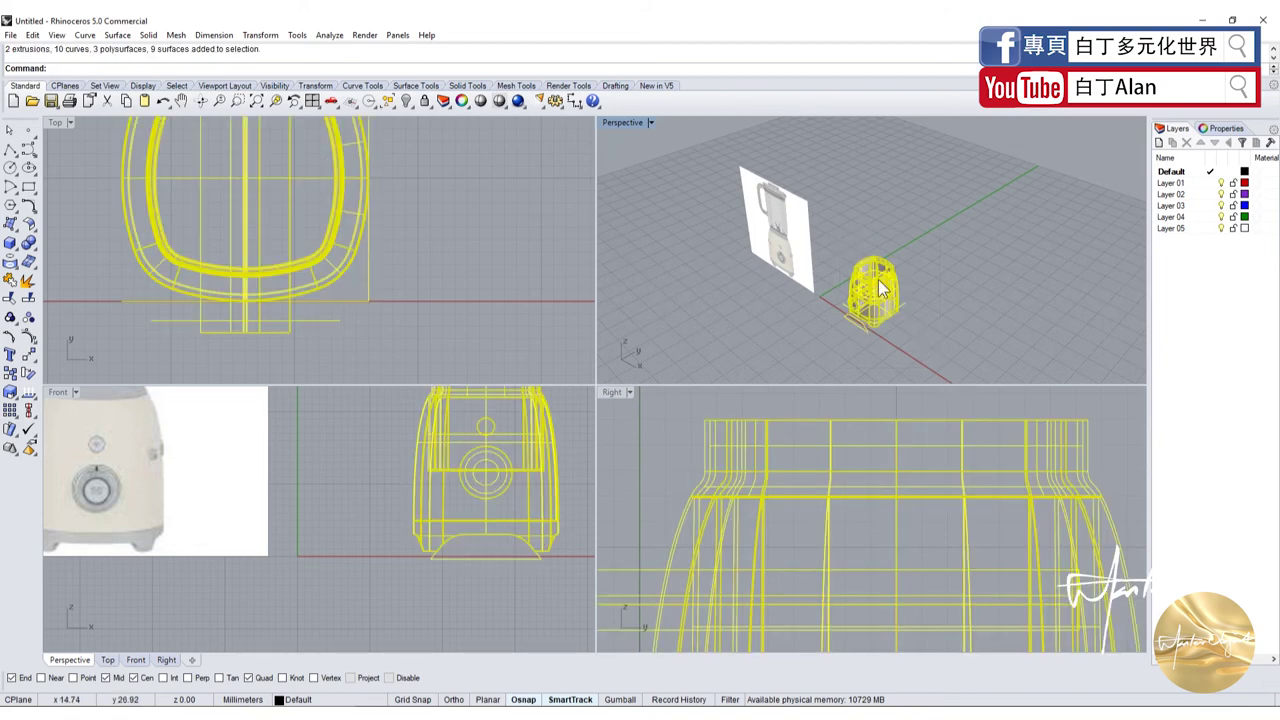
{"action": "scroll", "coordinate": [863, 288], "scroll_direction": "up", "scroll_amount": 3}
{"action": "key", "text": "Escape"}
{"action": "scroll", "coordinate": [815, 274], "scroll_direction": "down", "scroll_amount": 3}
{"action": "scroll", "coordinate": [833, 331], "scroll_direction": "up", "scroll_amount": 3}
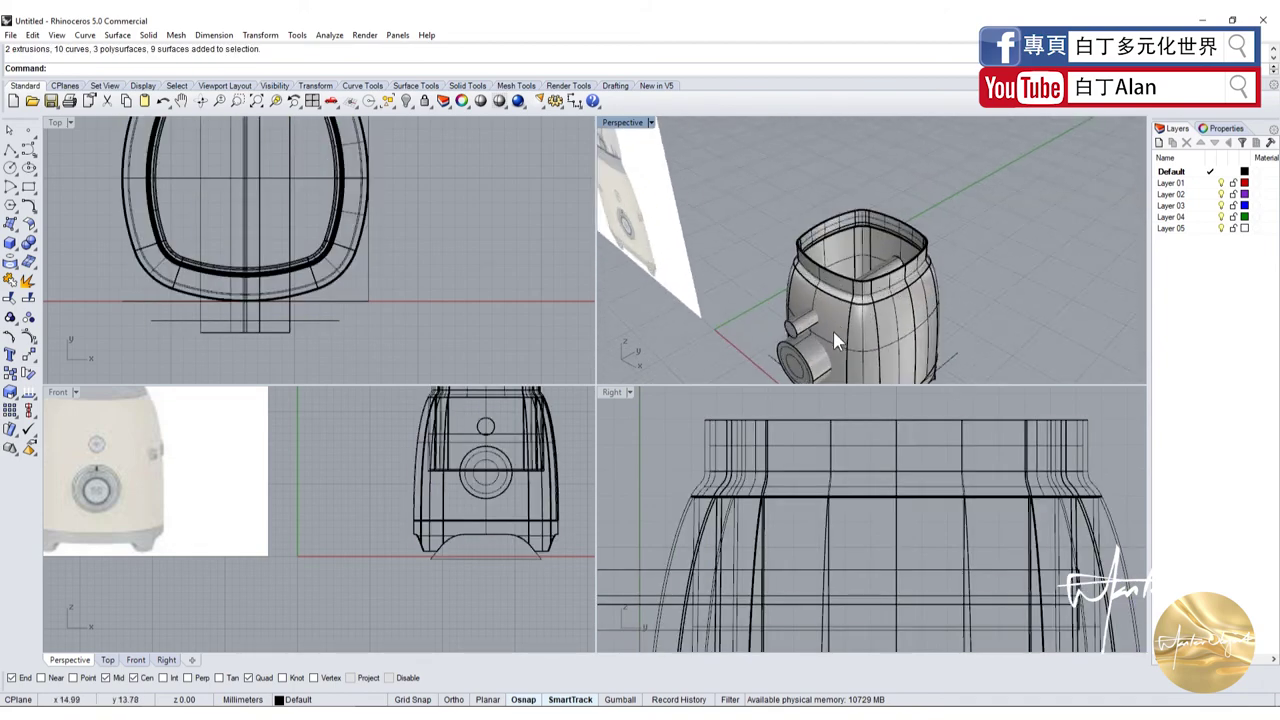
{"action": "left_click", "coordinate": [833, 331]}
Maximize the Perspective viewport and clear the selection
{"action": "double_click", "coordinate": [613, 135]}
{"action": "scroll", "coordinate": [651, 286], "scroll_direction": "up", "scroll_amount": 1}
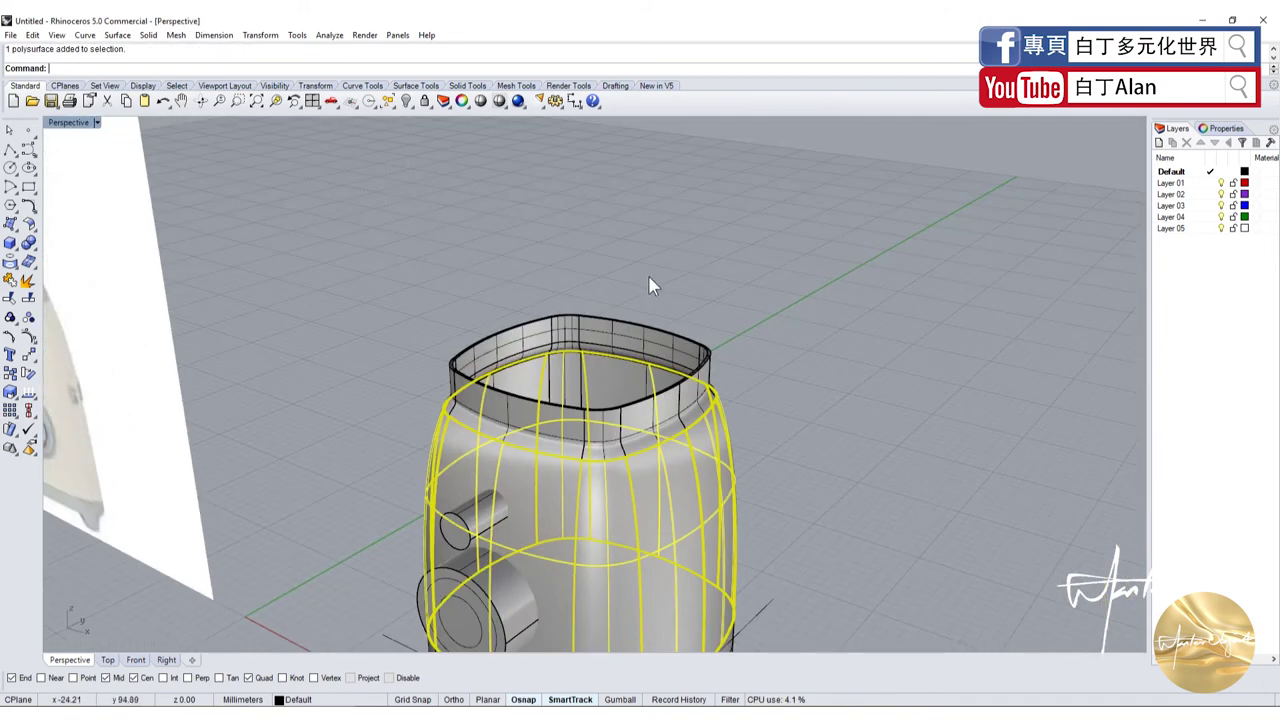
{"action": "scroll", "coordinate": [633, 349], "scroll_direction": "down", "scroll_amount": 3}
{"action": "scroll", "coordinate": [579, 410], "scroll_direction": "up", "scroll_amount": 3}
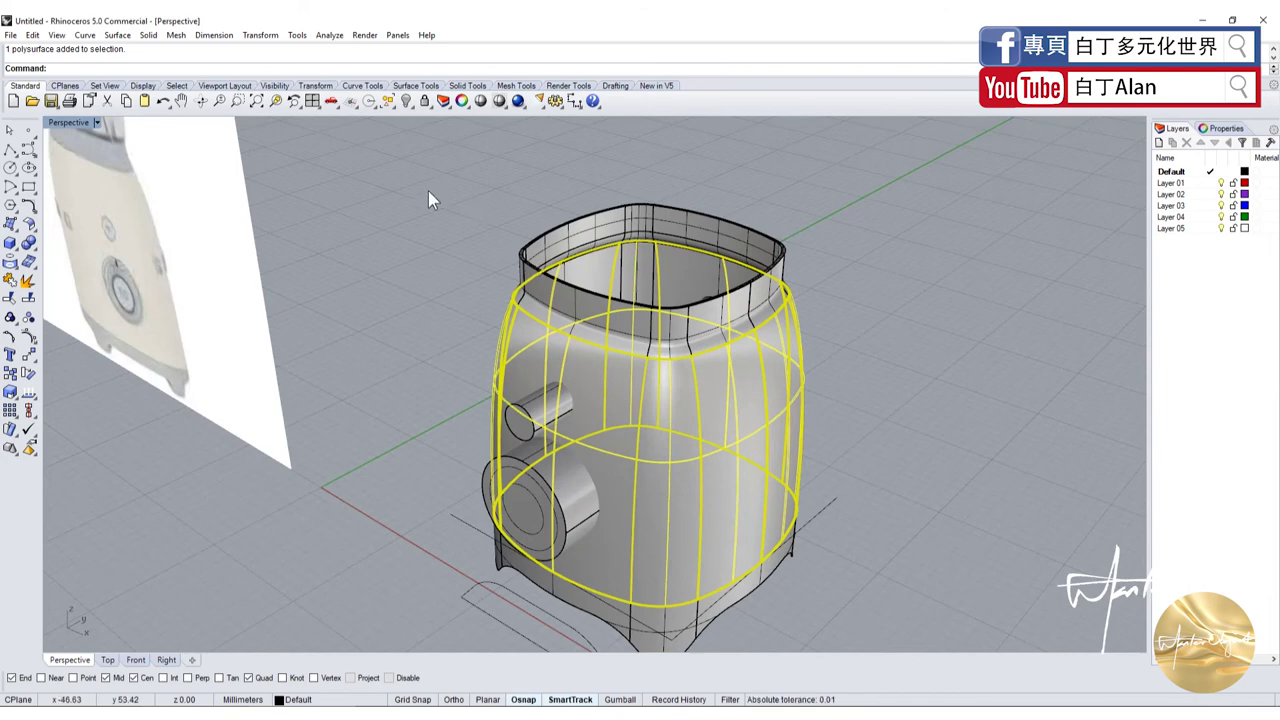
{"action": "key", "text": "Escape"}
{"action": "scroll", "coordinate": [433, 210], "scroll_direction": "down", "scroll_amount": 3}
{"action": "scroll", "coordinate": [420, 213], "scroll_direction": "down", "scroll_amount": 3}
Window-select the whole jug and Alt-drag a duplicate beside the original
{"action": "left_click_drag", "start_coordinate": [400, 200], "coordinate": [631, 440]}
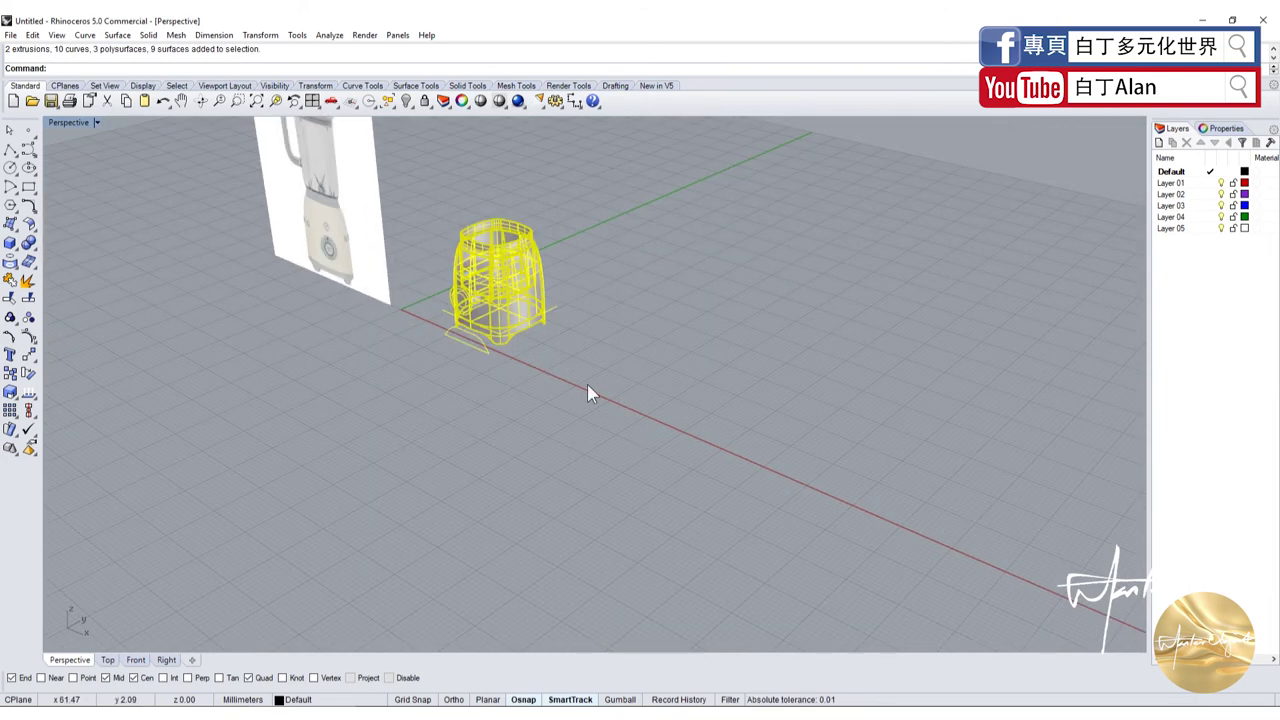
{"action": "left_click_drag", "start_coordinate": [549, 333], "coordinate": [735, 367]}
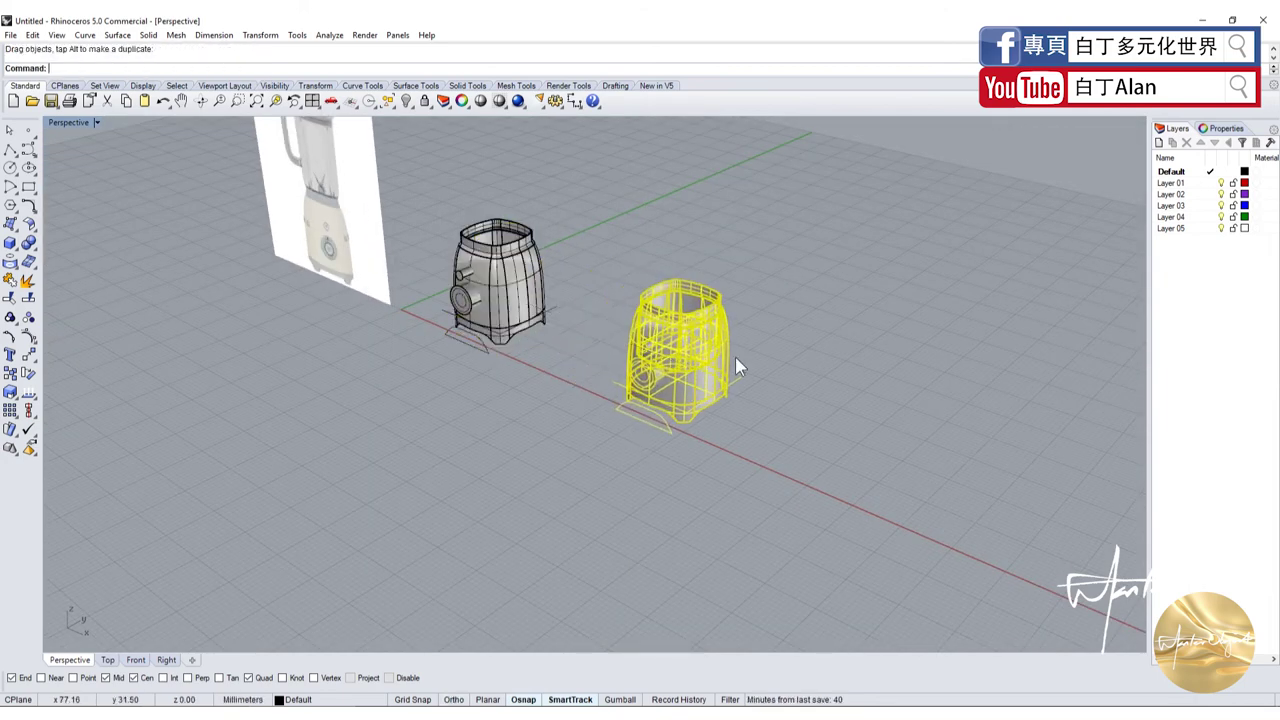
{"action": "key", "text": "Escape"}
{"action": "scroll", "coordinate": [600, 400], "scroll_direction": "up", "scroll_amount": 3}
{"action": "scroll", "coordinate": [463, 432], "scroll_direction": "down", "scroll_amount": 2}
Check the copies by selecting the left arch curve and the right jug body
{"action": "left_click", "coordinate": [351, 392]}
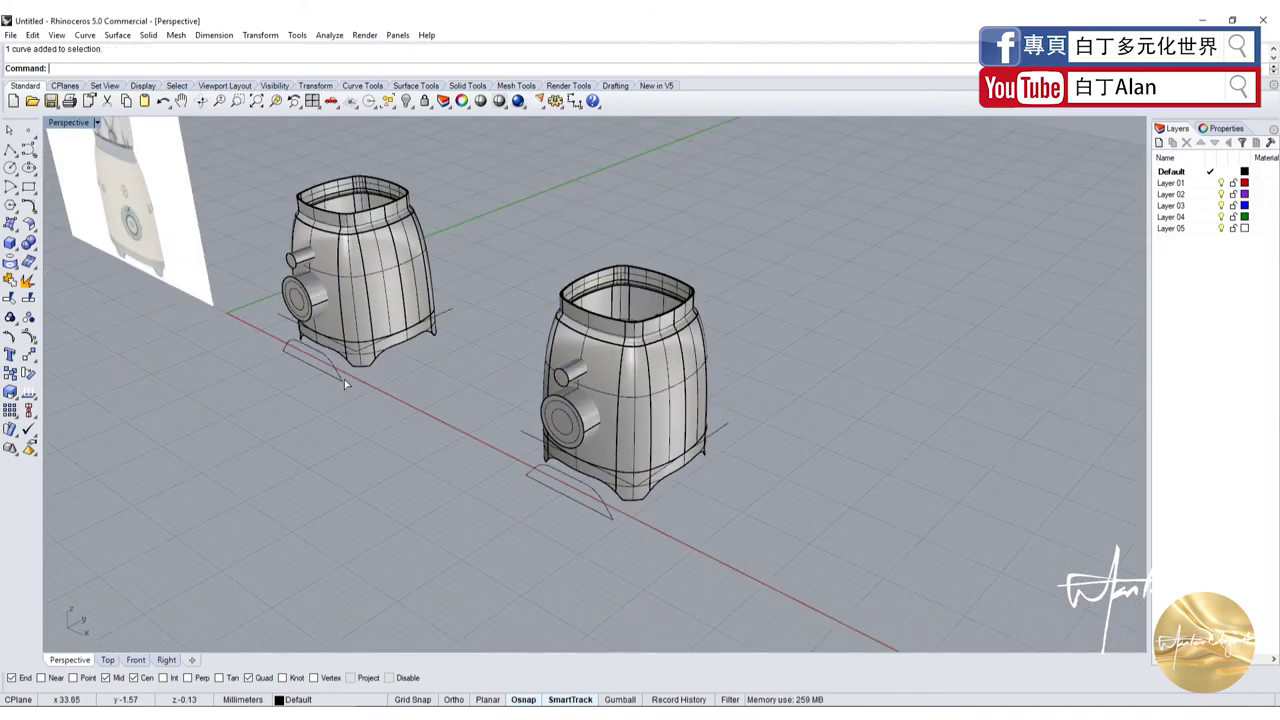
{"action": "scroll", "coordinate": [438, 474], "scroll_direction": "up", "scroll_amount": 2}
{"action": "scroll", "coordinate": [517, 467], "scroll_direction": "up", "scroll_amount": 2}
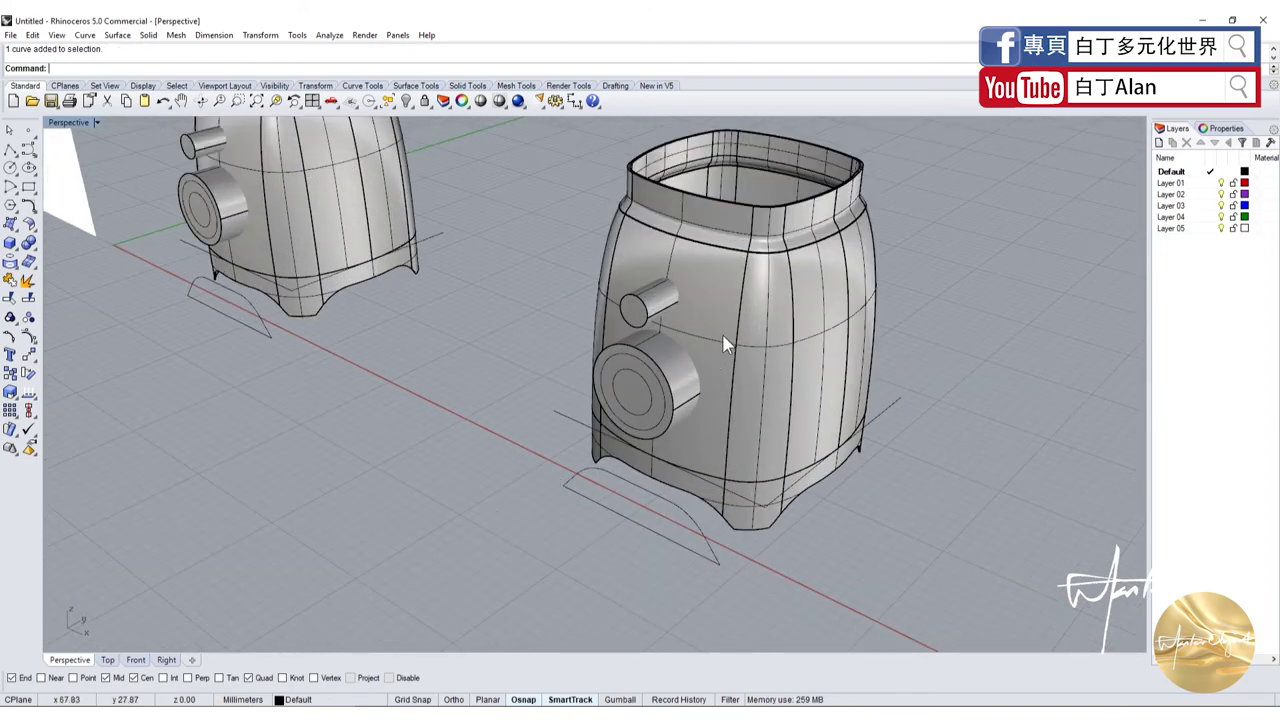
{"action": "left_click", "coordinate": [720, 338]}
{"action": "left_click", "coordinate": [318, 207]}
Select the jug body and both knob cylinders and paste a copy in place
{"action": "left_click", "coordinate": [406, 435]}
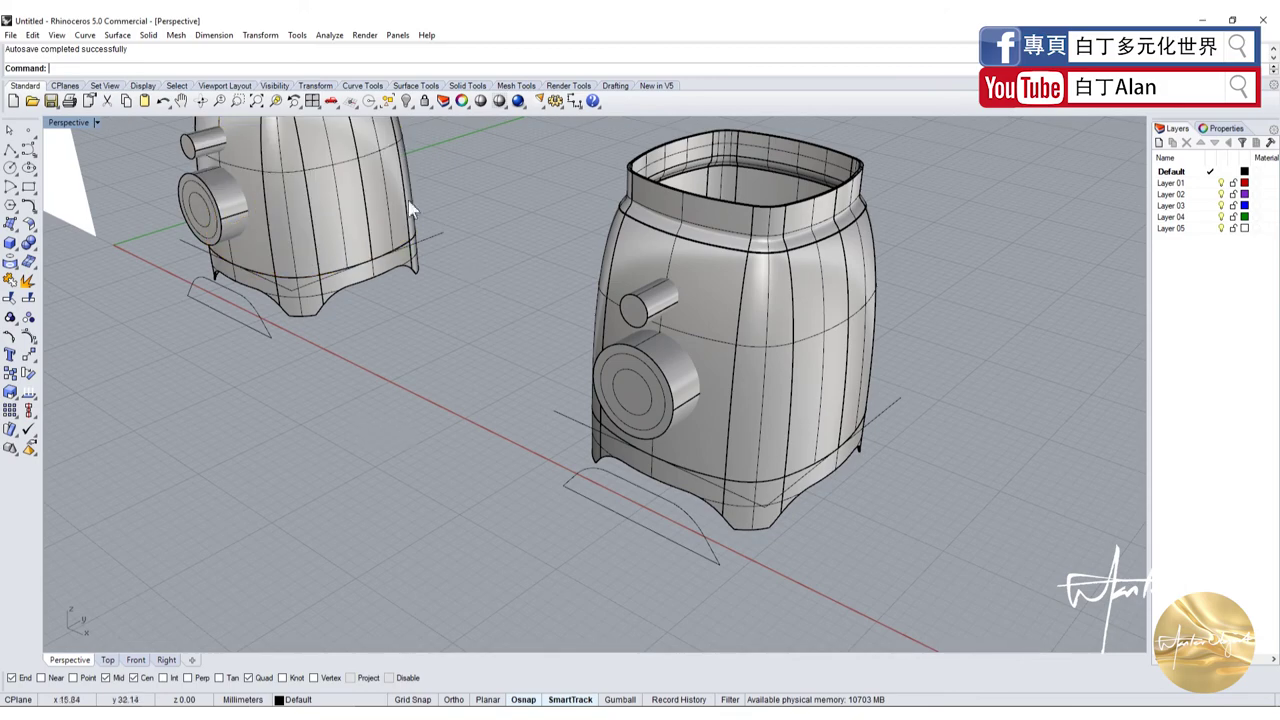
{"action": "left_click", "coordinate": [408, 200]}
{"action": "left_click", "coordinate": [408, 374]}
{"action": "right_click_drag", "start_coordinate": [408, 374], "coordinate": [402, 452]}
{"action": "scroll", "coordinate": [402, 452], "scroll_direction": "up", "scroll_amount": 3}
{"action": "left_click", "coordinate": [604, 342]}
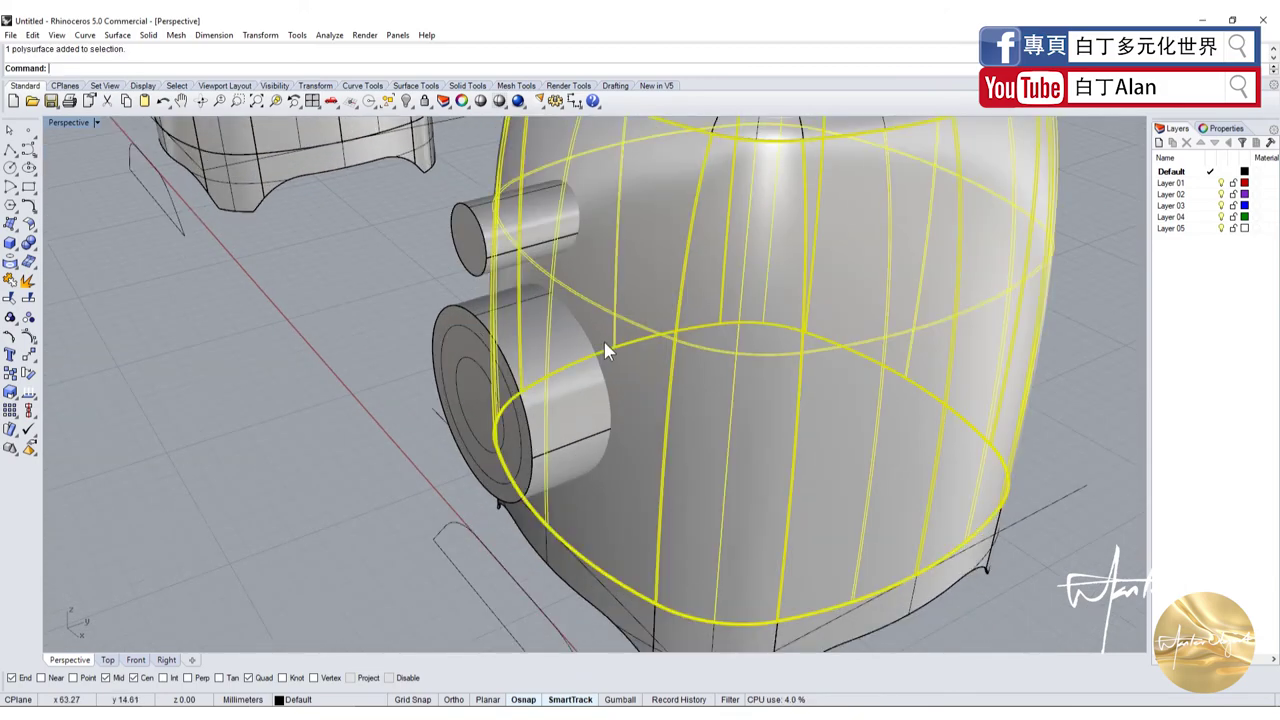
{"action": "scroll", "coordinate": [521, 251], "scroll_direction": "up", "scroll_amount": 2}
{"action": "left_click", "coordinate": [487, 337]}
{"action": "left_click", "coordinate": [653, 267], "text": "shift"}
{"action": "left_click", "coordinate": [388, 292]}
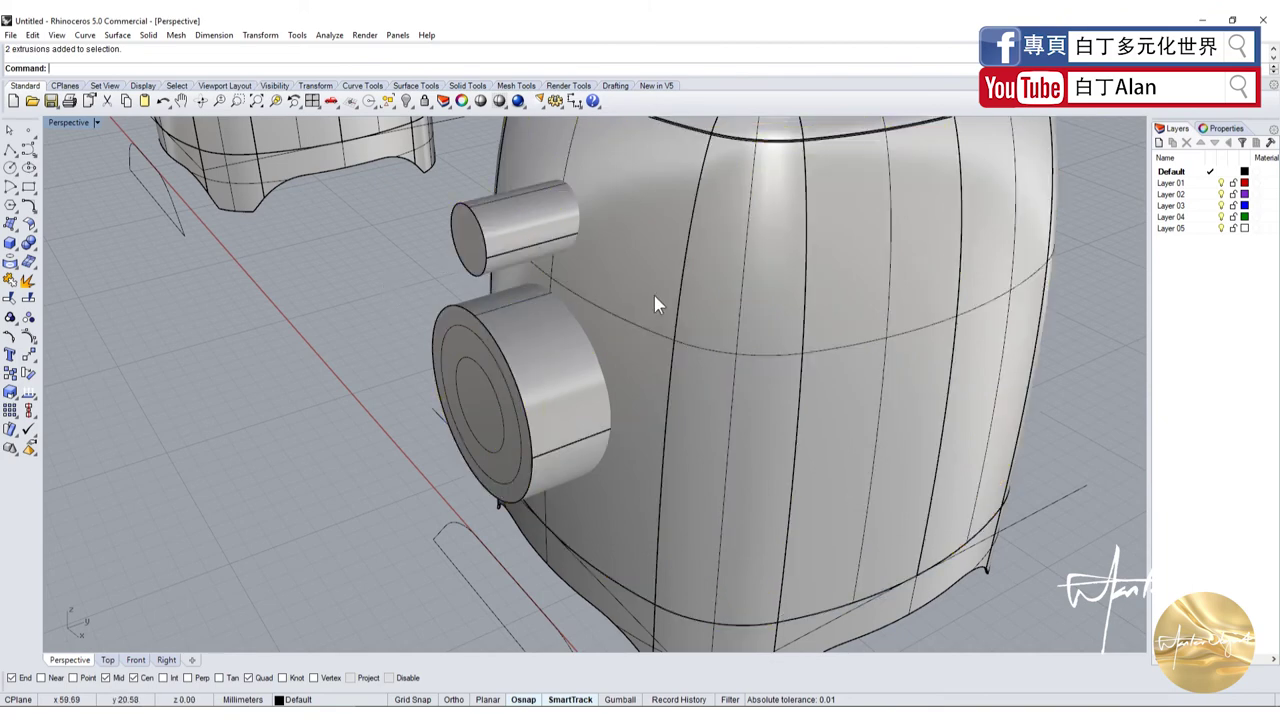
{"action": "left_click", "coordinate": [631, 281]}
{"action": "left_click", "coordinate": [530, 243], "text": "shift"}
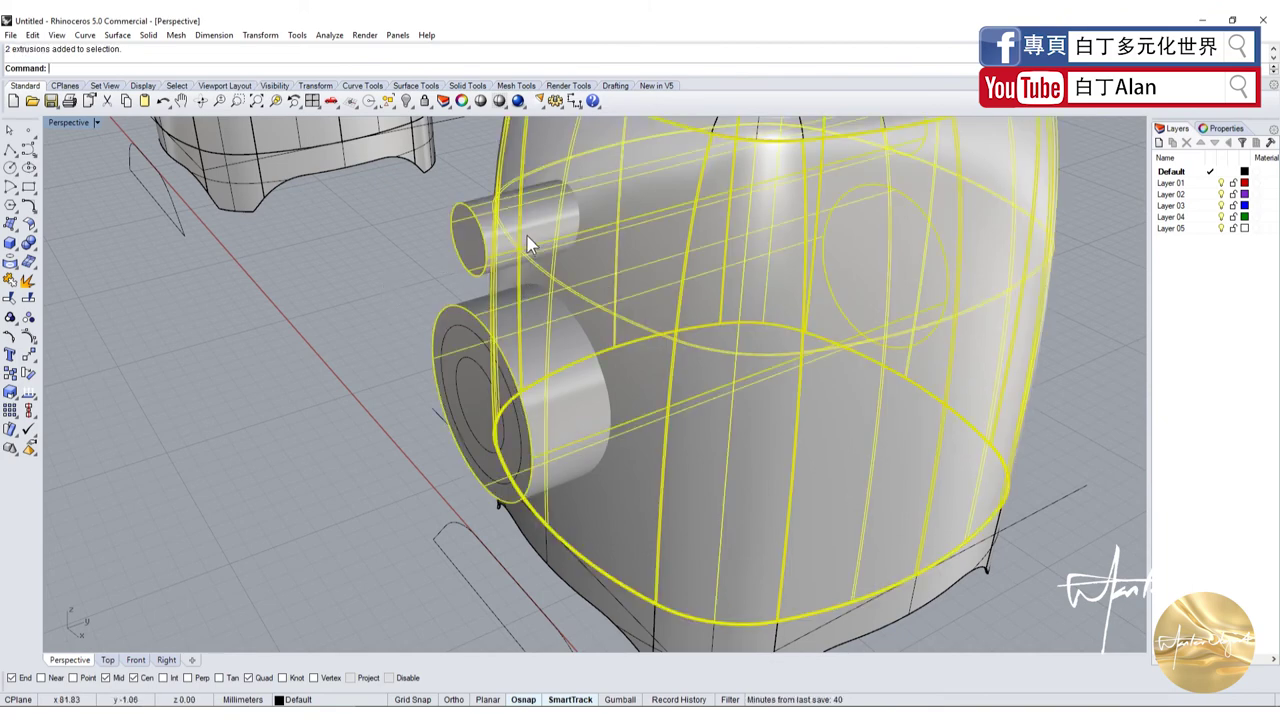
{"action": "key", "text": "ctrl+c"}
{"action": "key", "text": "ctrl+v"}
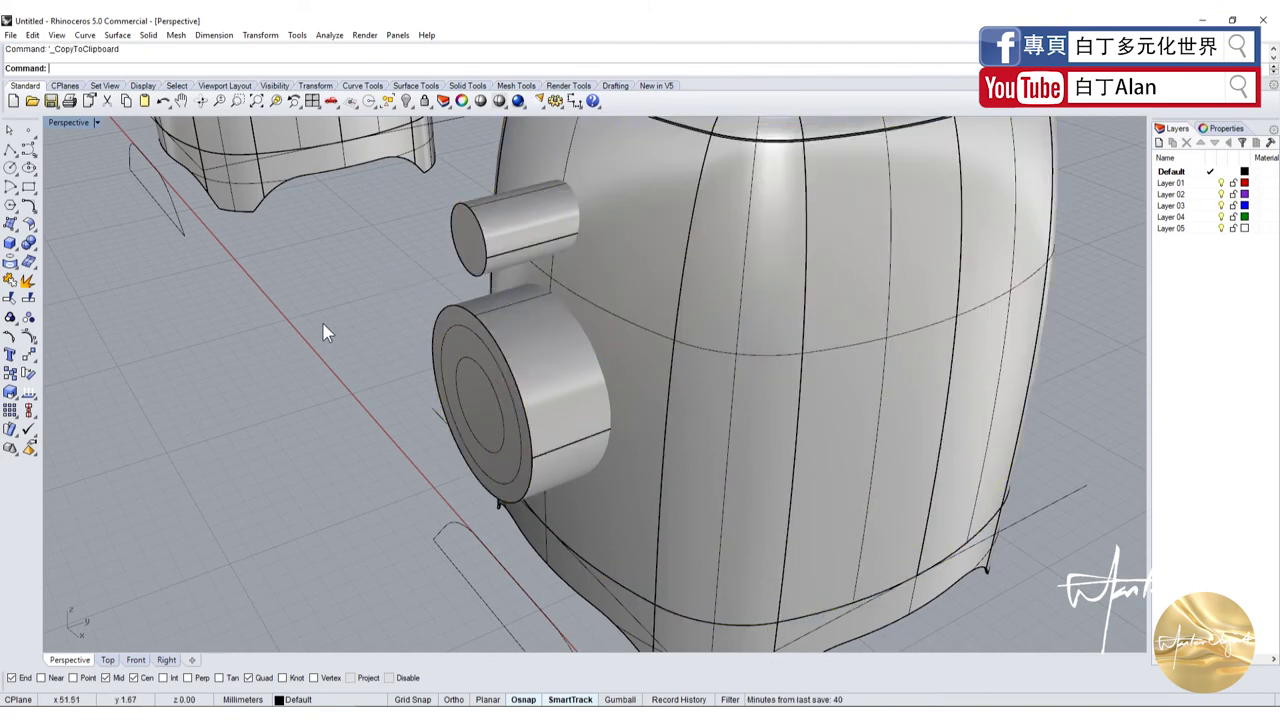
Subtract both knob cylinders from the jug body with Boolean Difference
{"action": "left_click", "coordinate": [323, 333]}
{"action": "left_click", "coordinate": [675, 278]}
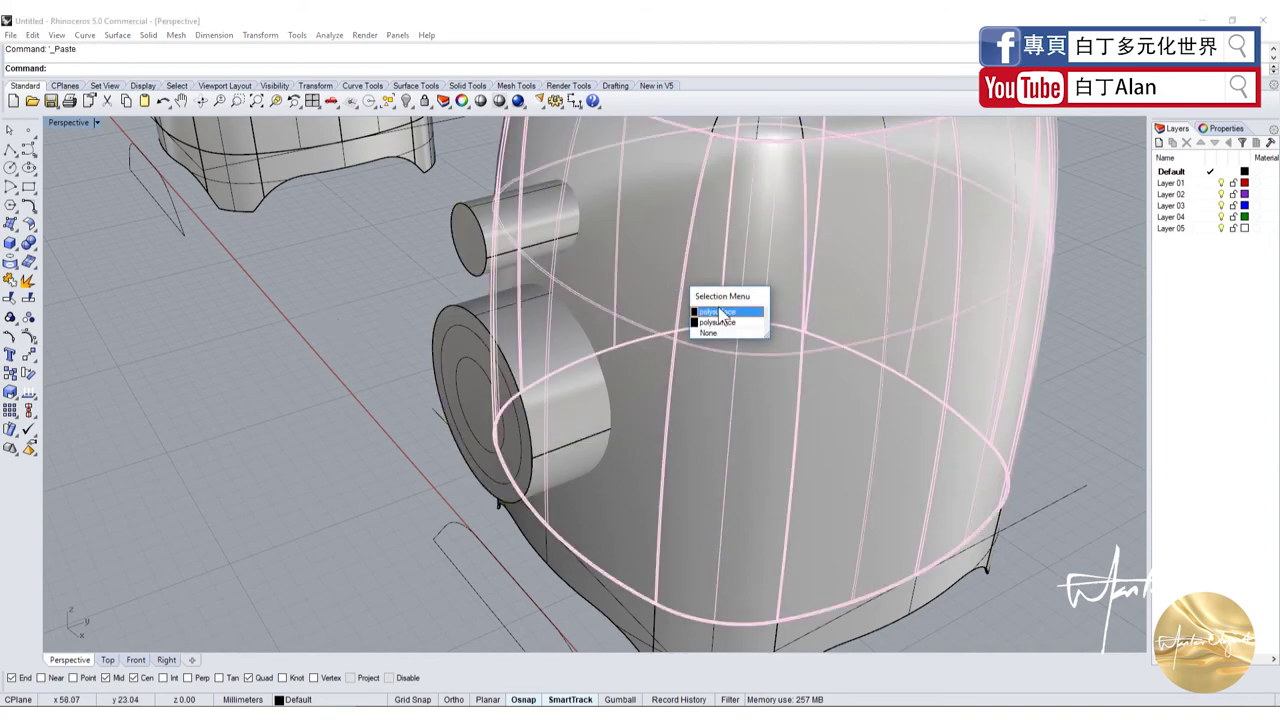
{"action": "left_click", "coordinate": [716, 317]}
{"action": "left_click", "coordinate": [29, 245]}
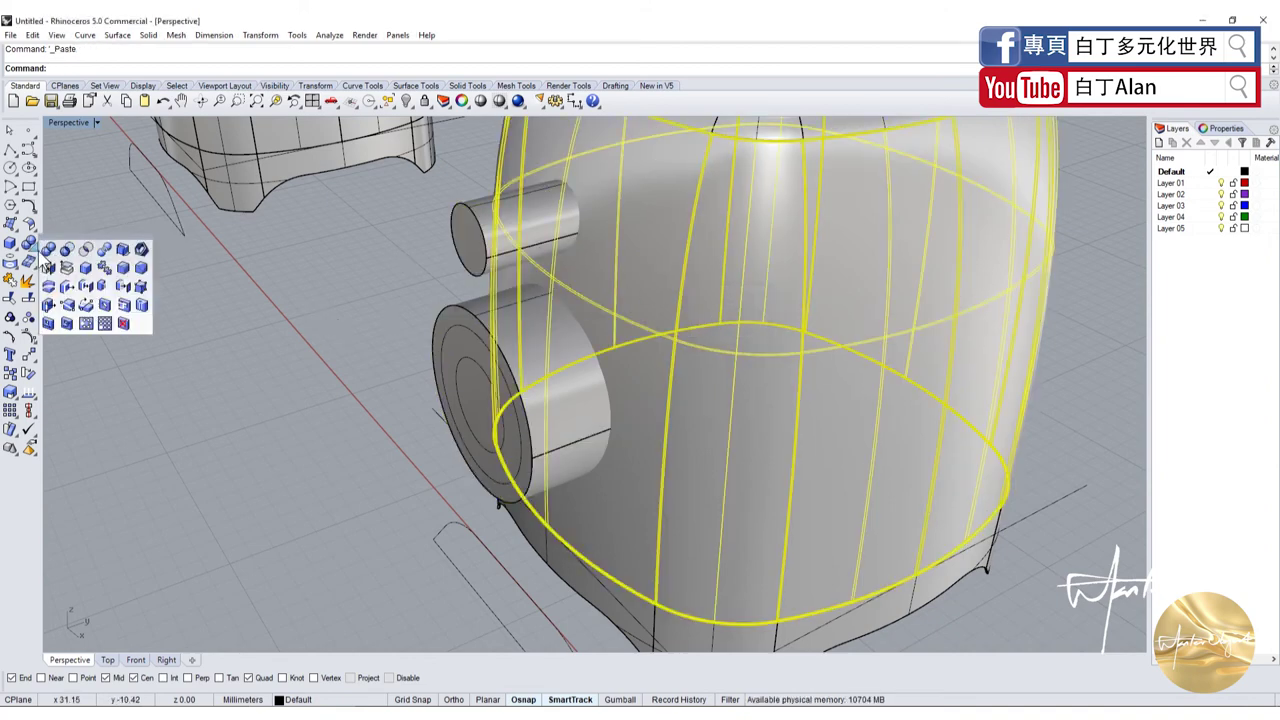
{"action": "left_click", "coordinate": [66, 250]}
{"action": "left_click", "coordinate": [455, 252]}
{"action": "left_click", "coordinate": [491, 277]}
{"action": "key", "text": "Return"}
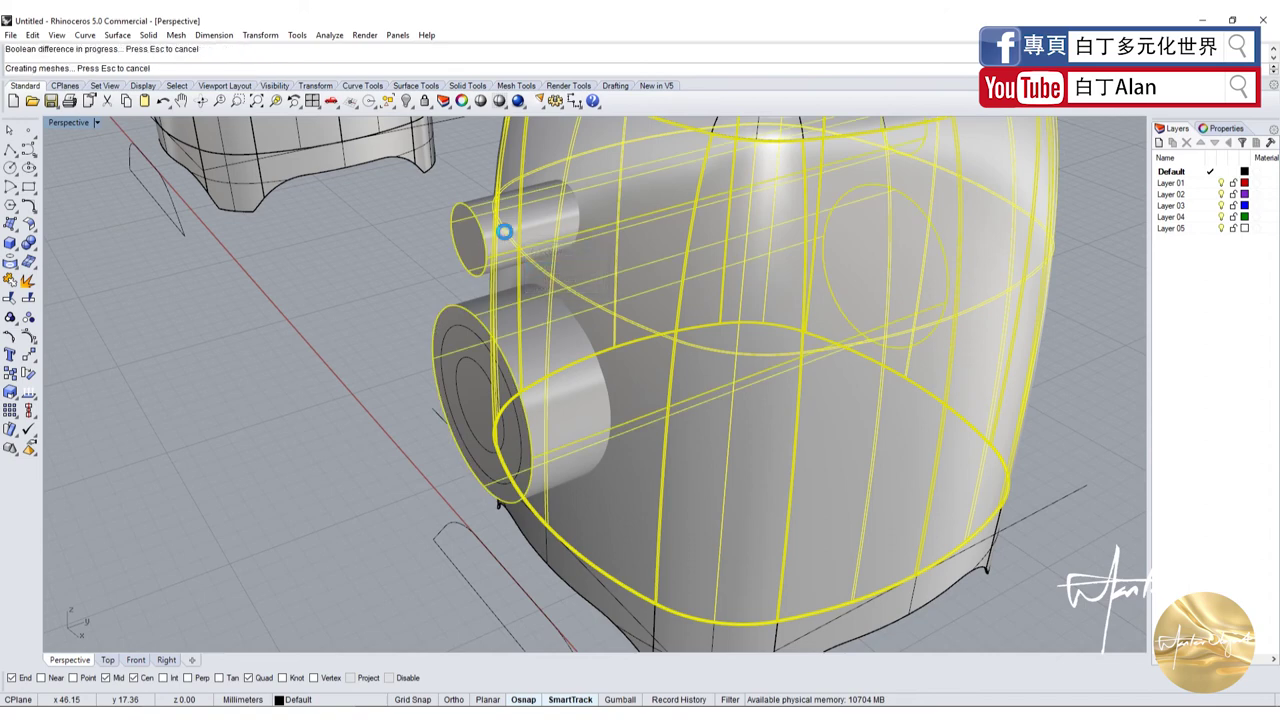
Boolean-intersect the copied body with the copied cylinders to keep the overlap pieces
{"action": "left_click", "coordinate": [664, 255]}
{"action": "left_click", "coordinate": [712, 297]}
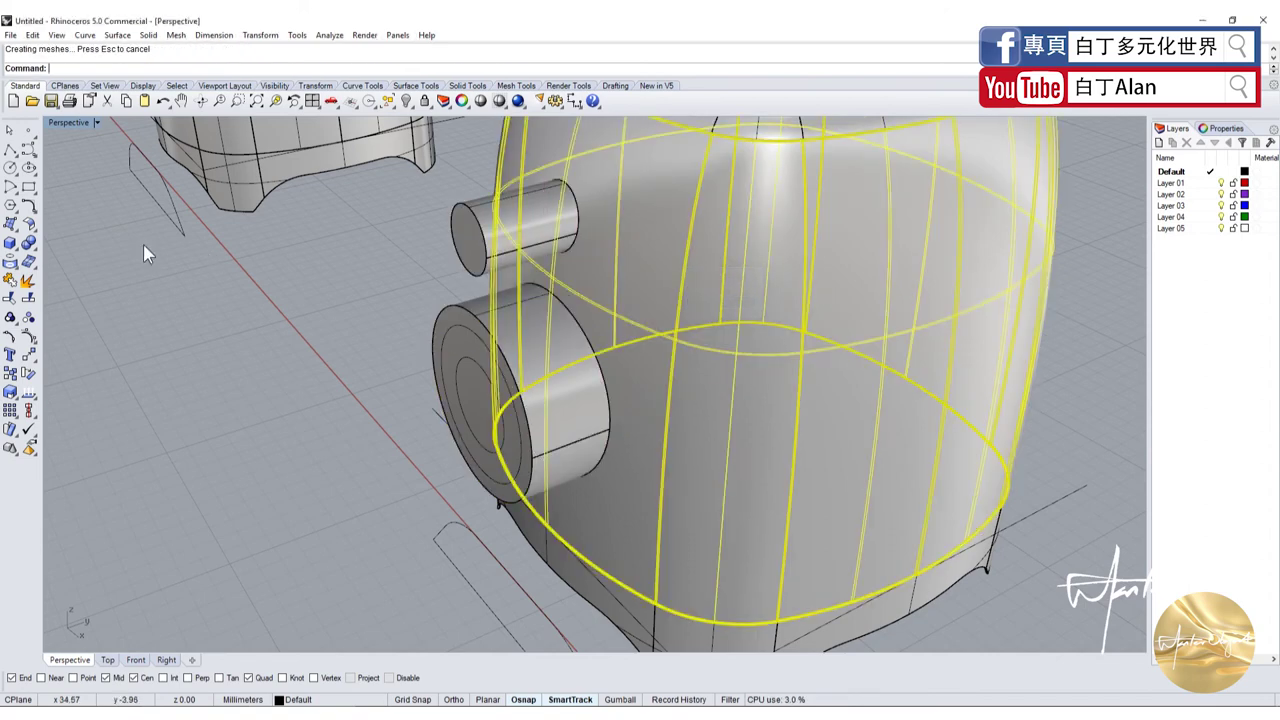
{"action": "left_click", "coordinate": [32, 248]}
{"action": "left_click", "coordinate": [78, 253]}
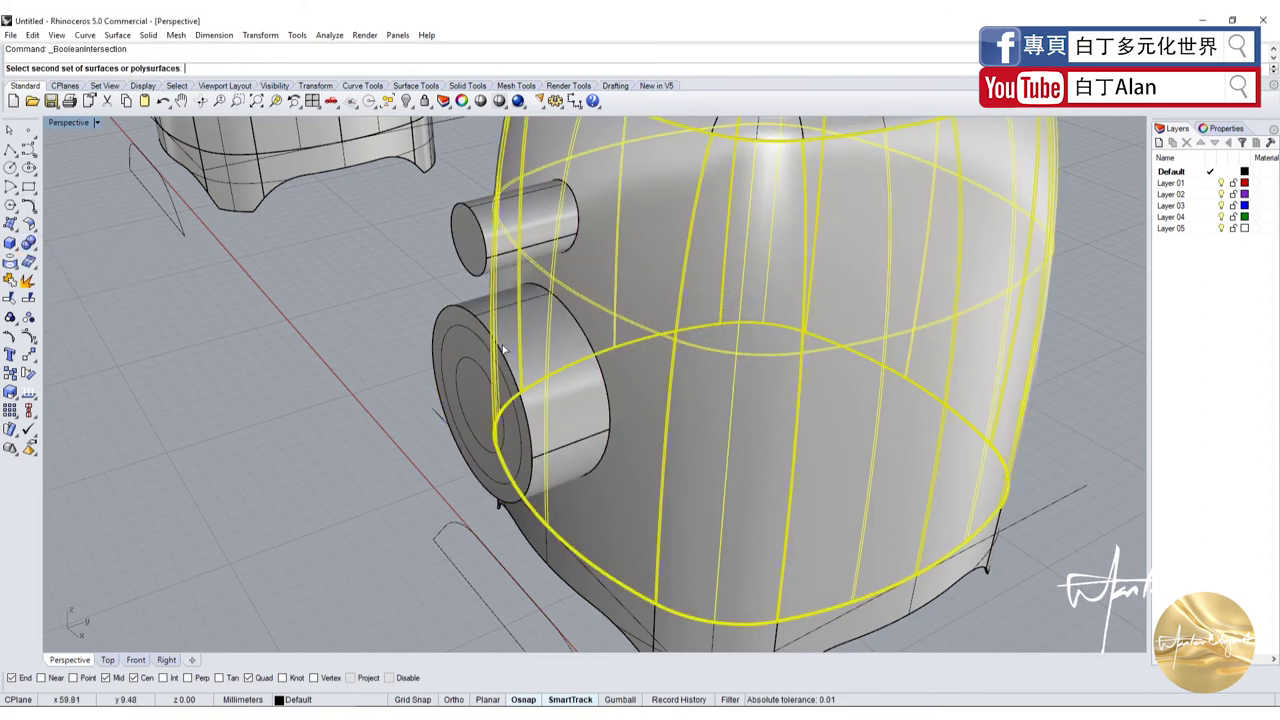
{"action": "left_click", "coordinate": [507, 332]}
{"action": "key", "text": "Return"}
{"action": "left_click", "coordinate": [555, 346]}
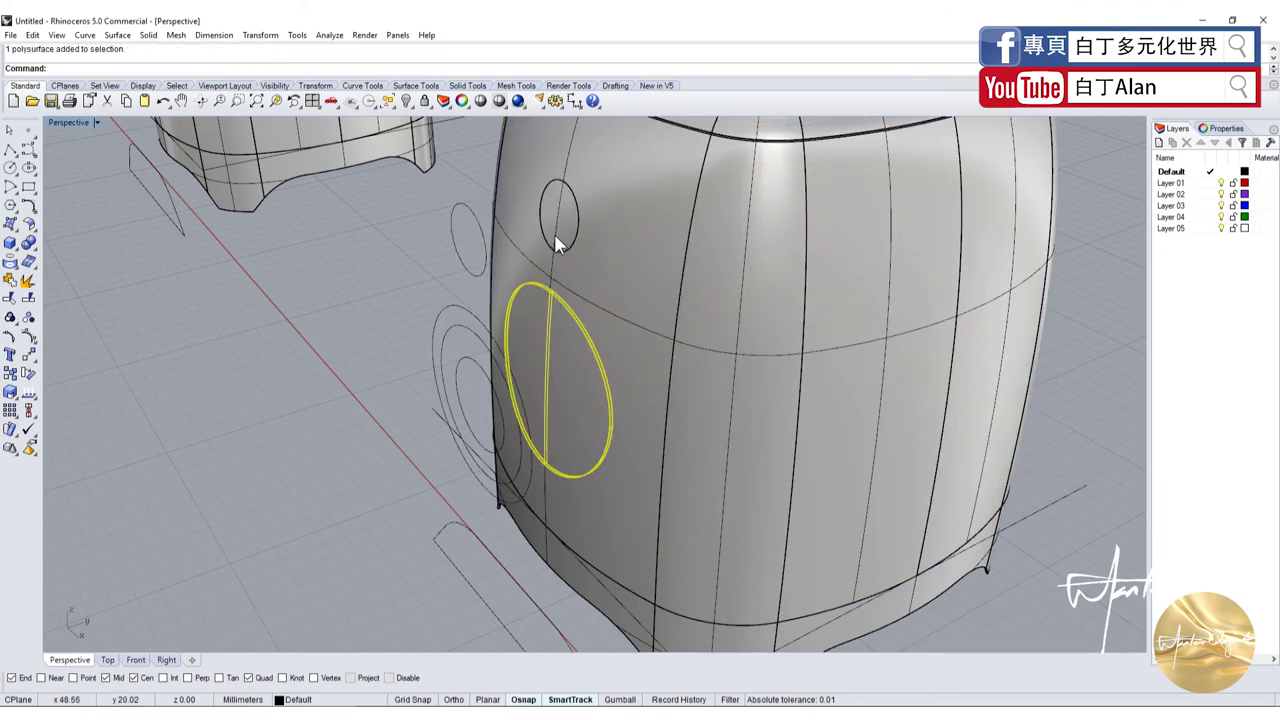
{"action": "scroll", "coordinate": [554, 234], "scroll_direction": "down", "scroll_amount": 3}
{"action": "mouse_move", "coordinate": [554, 234]}
{"action": "right_mouse_down"}
{"action": "mouse_move", "coordinate": [522, 337]}
{"action": "mouse_move", "coordinate": [592, 352]}
{"action": "right_mouse_up"}
{"action": "scroll", "coordinate": [546, 367], "scroll_direction": "up", "scroll_amount": 3}
{"action": "scroll", "coordinate": [546, 367], "scroll_direction": "down", "scroll_amount": 3}
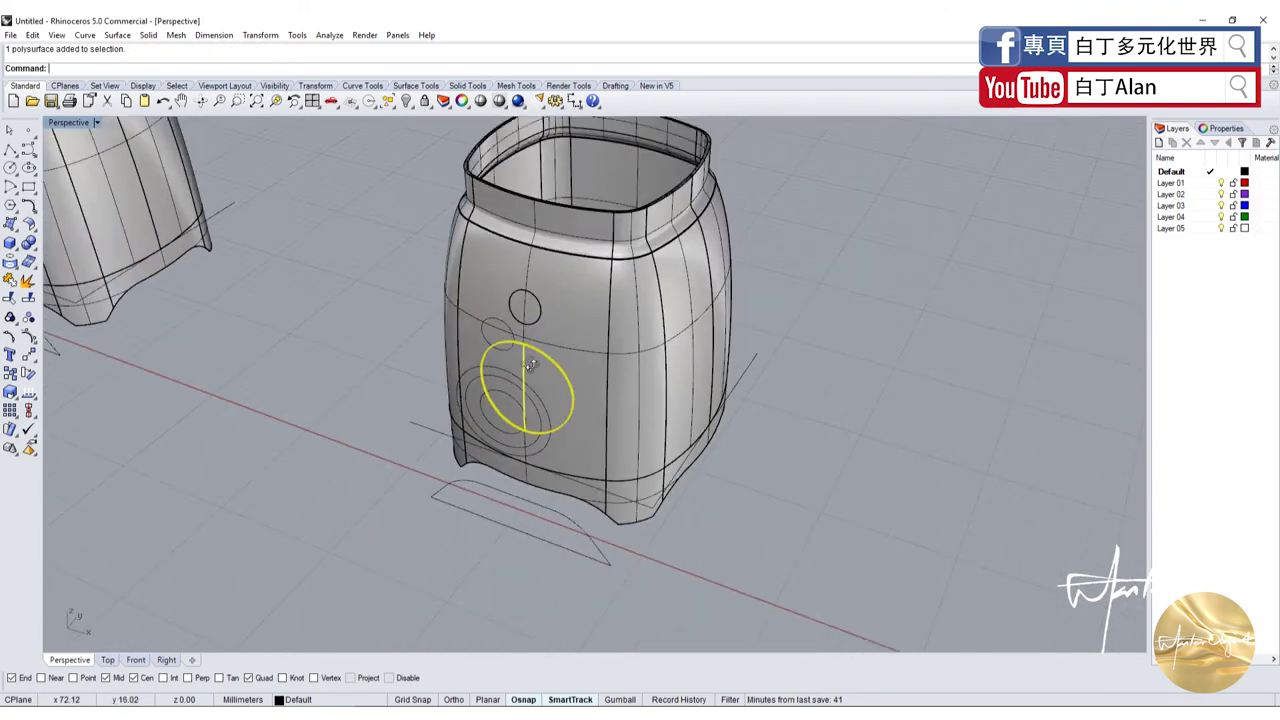
{"action": "scroll", "coordinate": [530, 365], "scroll_direction": "up", "scroll_amount": 3}
{"action": "right_click_drag", "start_coordinate": [523, 286], "coordinate": [523, 257]}
{"action": "scroll", "coordinate": [523, 257], "scroll_direction": "down", "scroll_amount": 2}
{"action": "scroll", "coordinate": [509, 368], "scroll_direction": "down", "scroll_amount": 3}
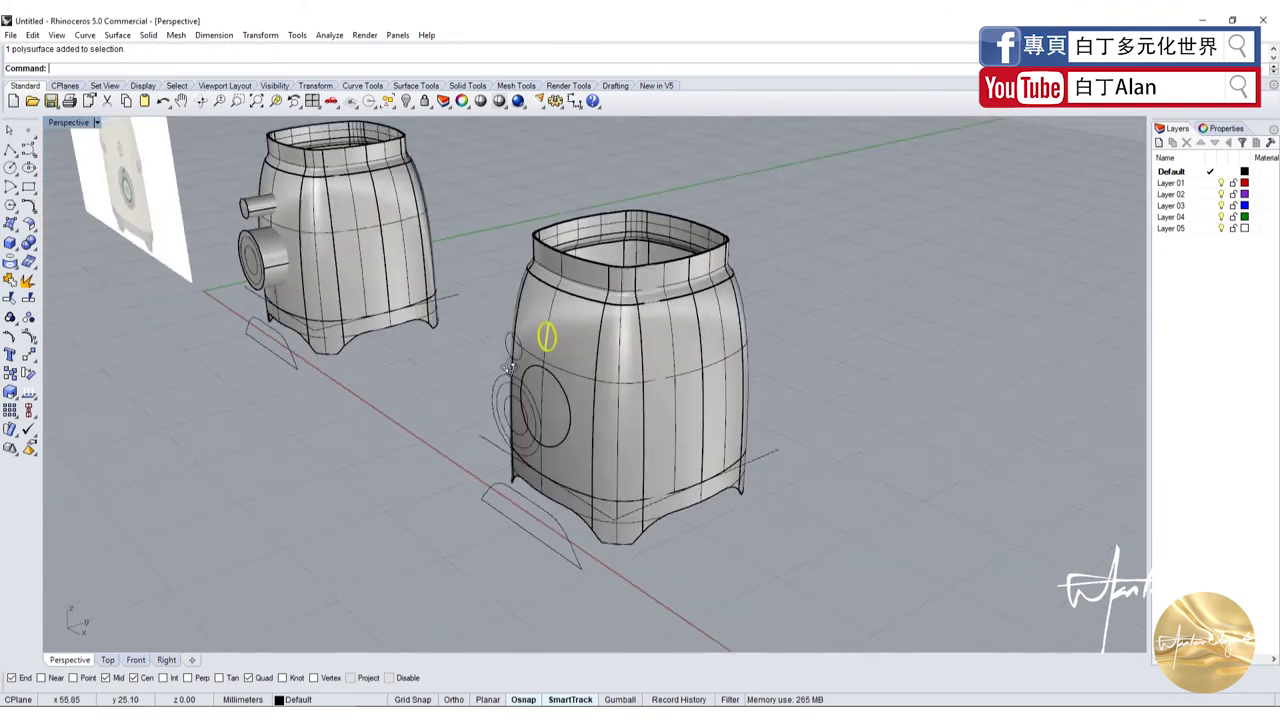
{"action": "scroll", "coordinate": [550, 331], "scroll_direction": "up", "scroll_amount": 3}
{"action": "scroll", "coordinate": [559, 311], "scroll_direction": "up", "scroll_amount": 2}
{"action": "scroll", "coordinate": [559, 311], "scroll_direction": "down", "scroll_amount": 3}
{"action": "mouse_move", "coordinate": [559, 311]}
{"action": "right_mouse_down"}
{"action": "mouse_move", "coordinate": [527, 337]}
{"action": "mouse_move", "coordinate": [603, 373]}
{"action": "right_mouse_up"}
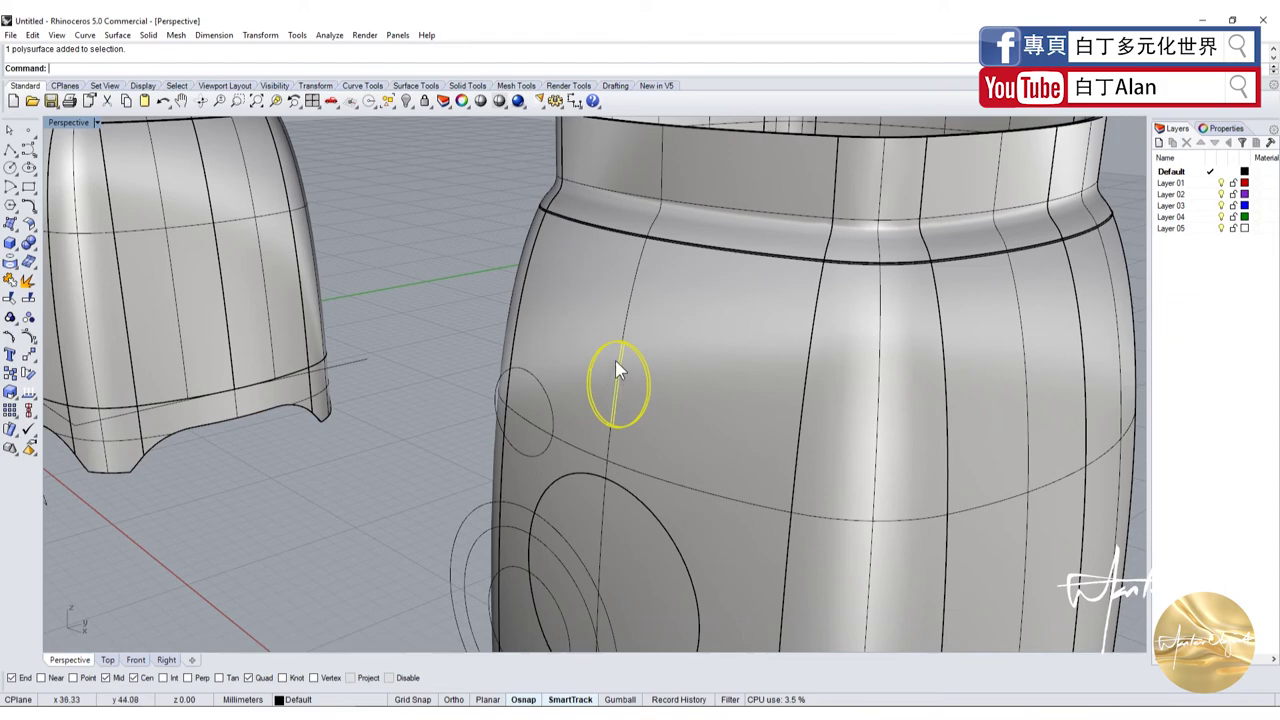
{"action": "right_click_drag", "start_coordinate": [615, 370], "coordinate": [603, 373]}
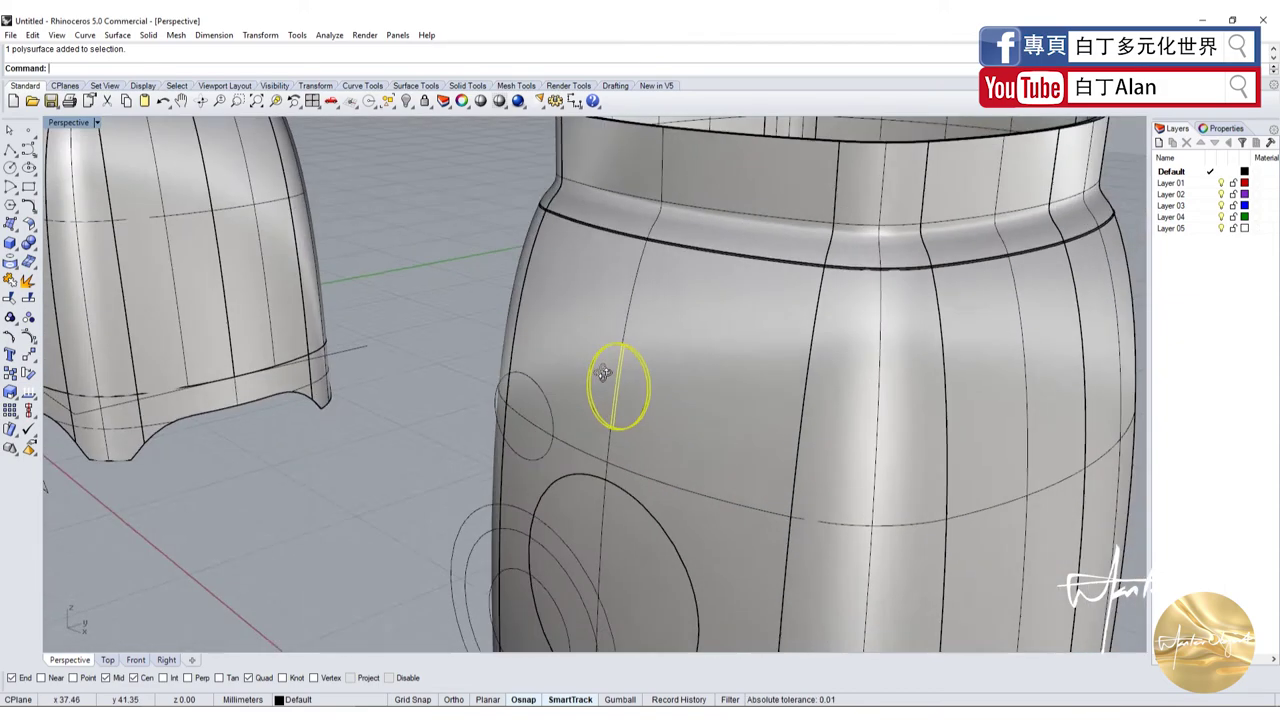
{"action": "scroll", "coordinate": [602, 373], "scroll_direction": "down", "scroll_amount": 3}
{"action": "scroll", "coordinate": [670, 400], "scroll_direction": "down", "scroll_amount": 4}
{"action": "scroll", "coordinate": [717, 401], "scroll_direction": "up", "scroll_amount": 5}
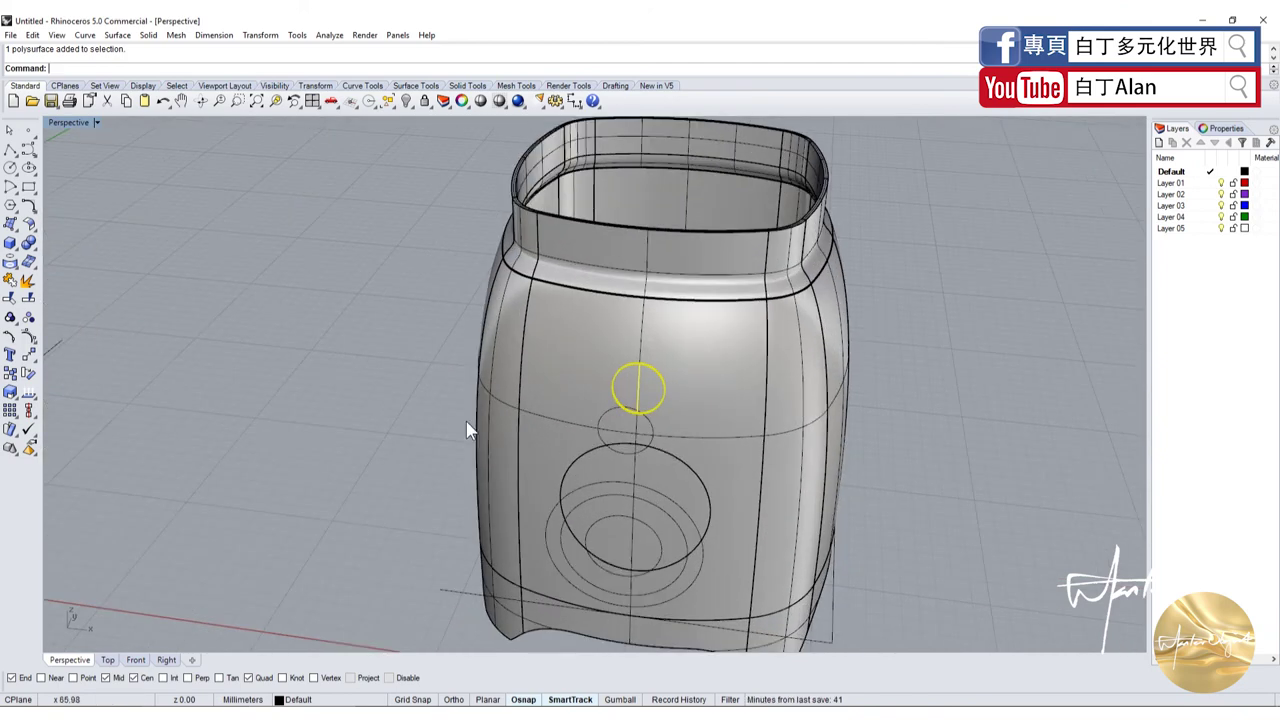
{"action": "scroll", "coordinate": [662, 395], "scroll_direction": "up", "scroll_amount": 1}
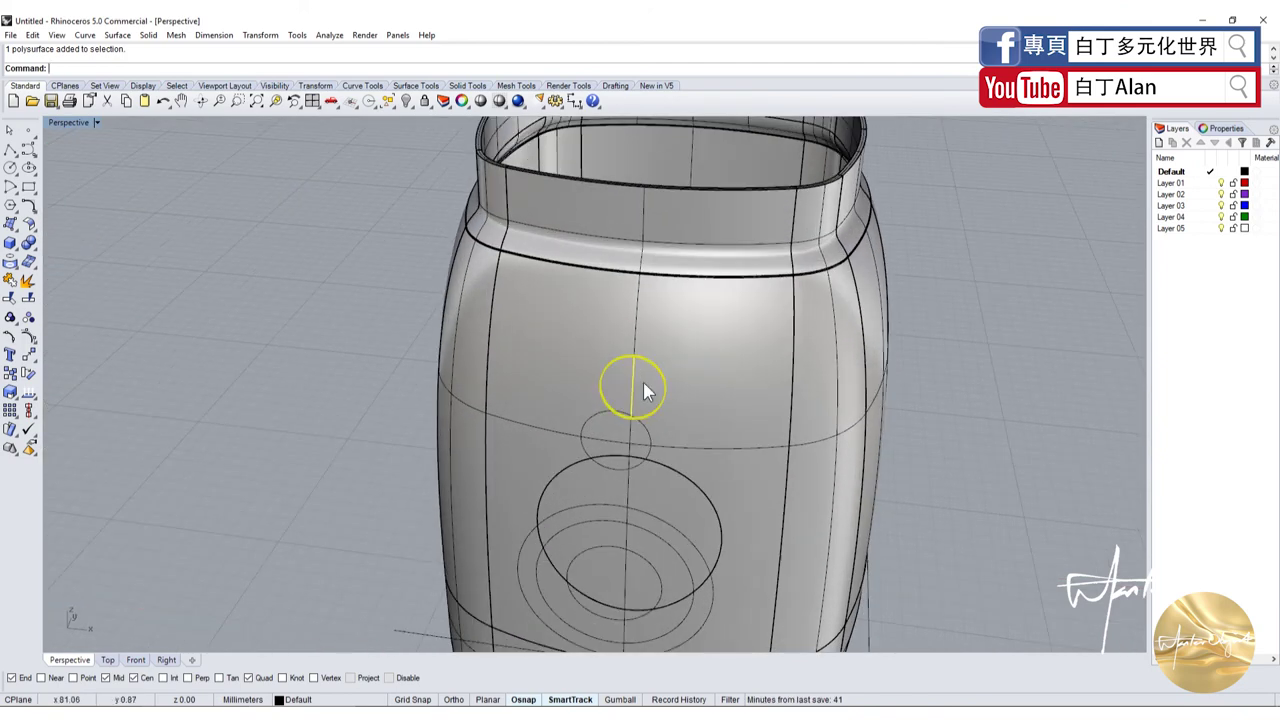
{"action": "left_click", "coordinate": [558, 314]}
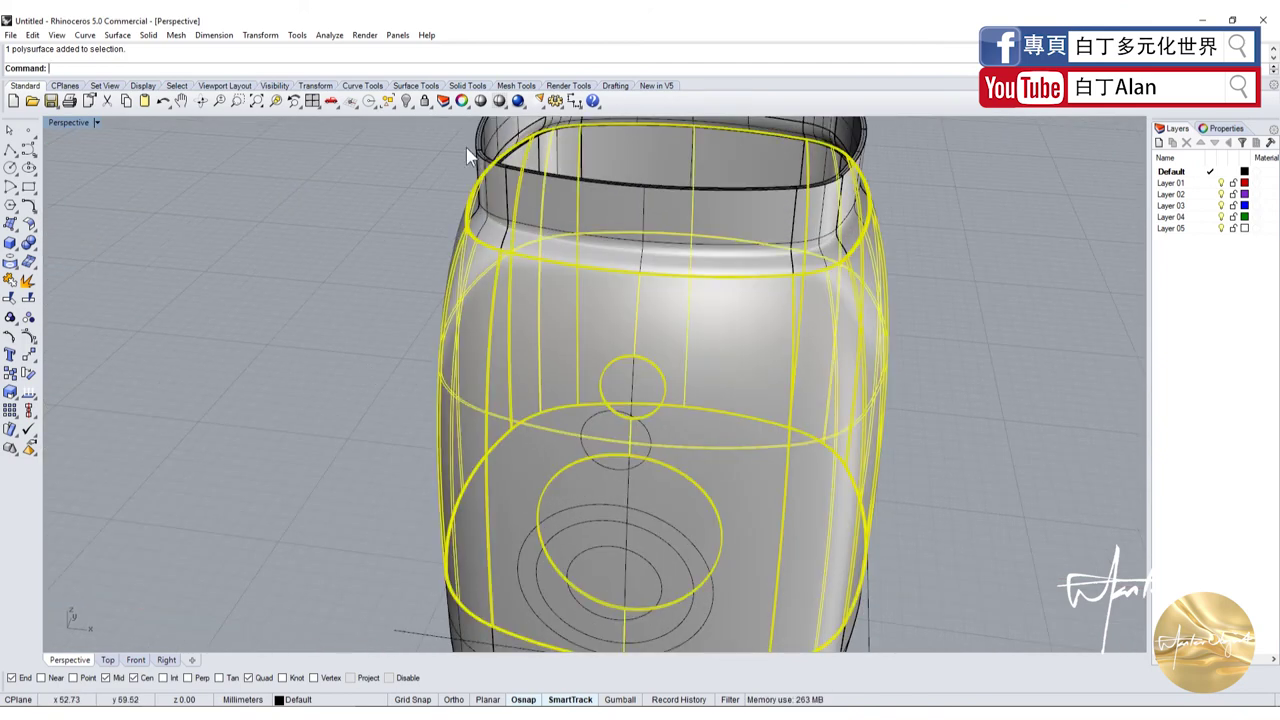
With the jug body hidden, fillet the small knob disc's circular edge at radius 0.05
{"action": "left_click", "coordinate": [405, 101]}
{"action": "left_click", "coordinate": [35, 253]}
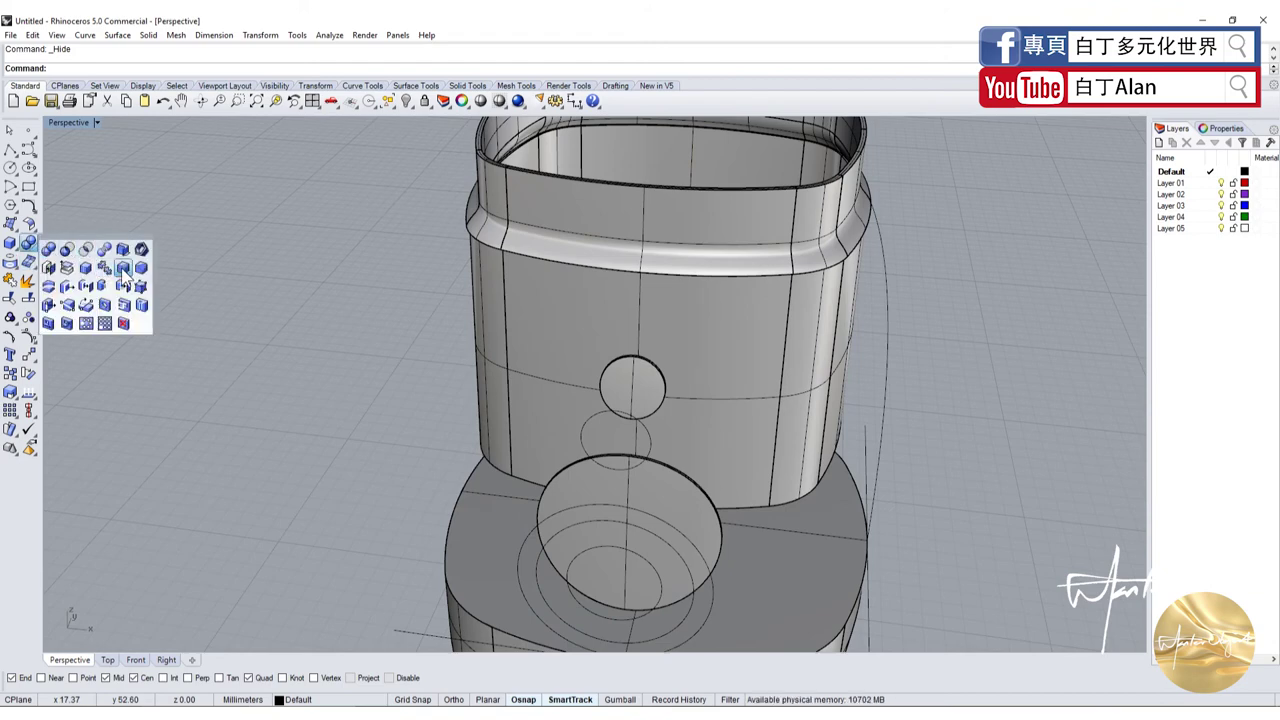
{"action": "left_click", "coordinate": [123, 268]}
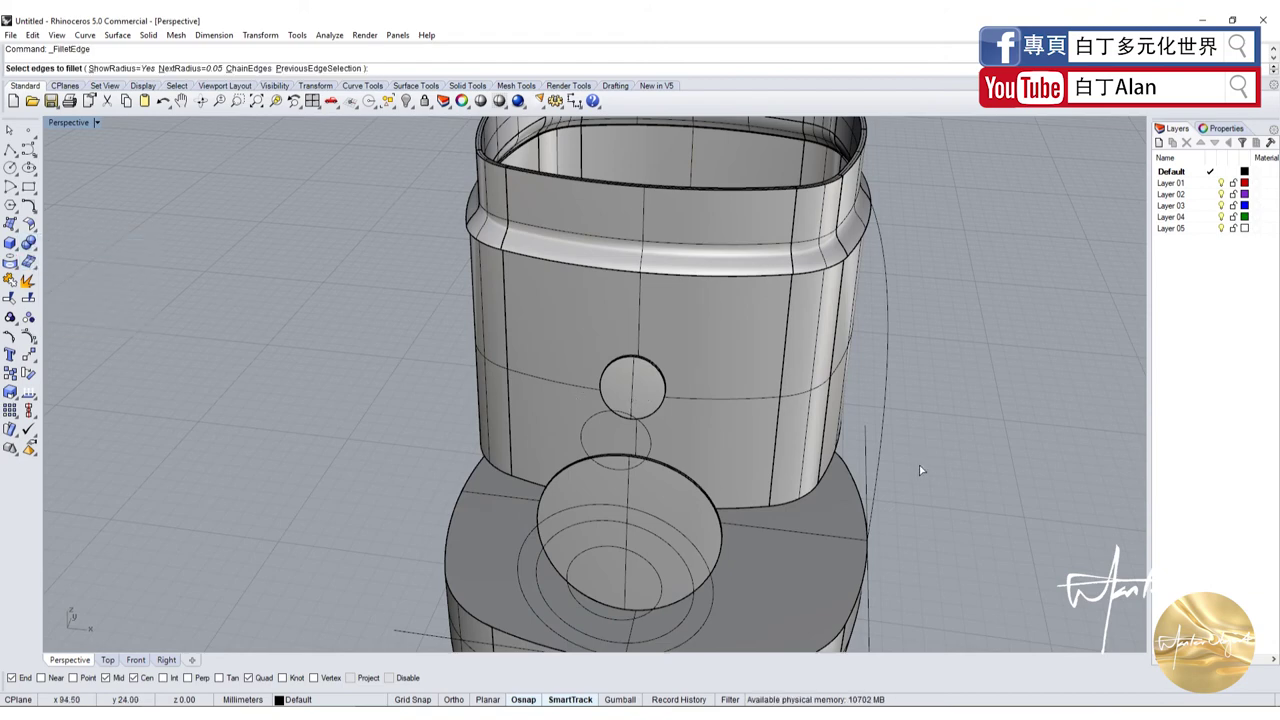
{"action": "scroll", "coordinate": [862, 440], "scroll_direction": "up", "scroll_amount": 5}
{"action": "left_click", "coordinate": [328, 258]}
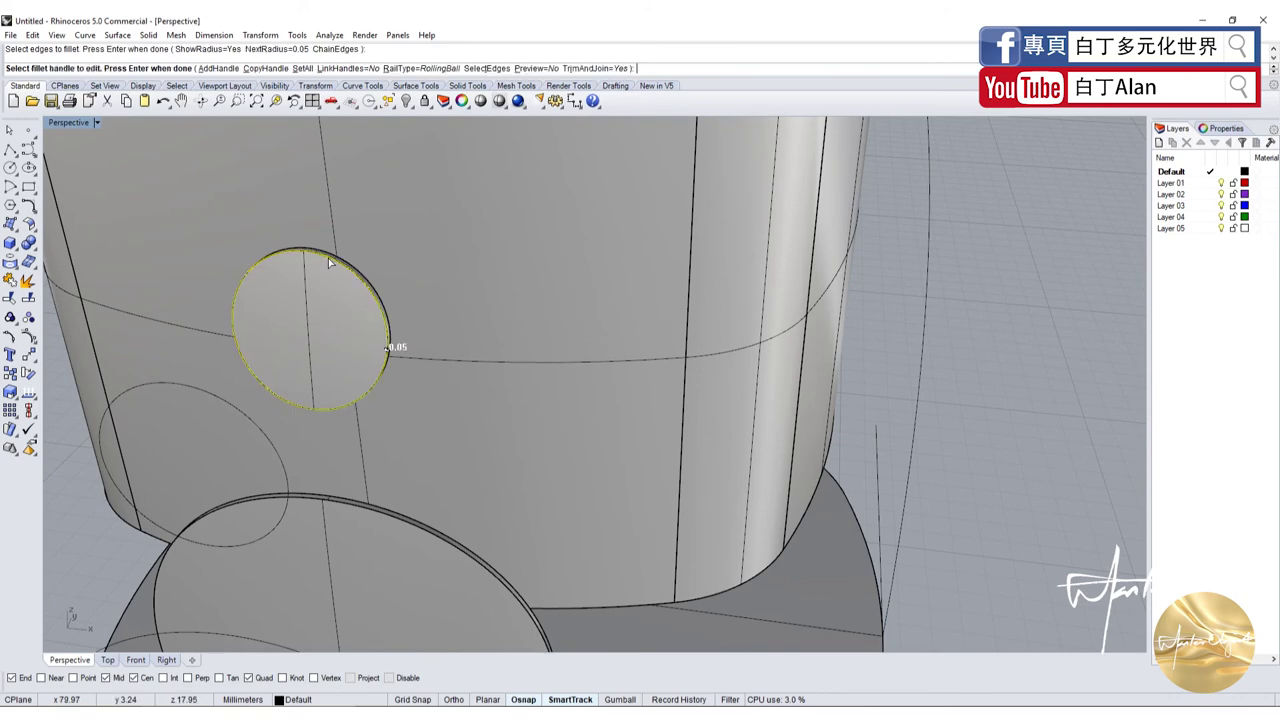
{"action": "key", "text": "Return"}
{"action": "key", "text": "Return"}
{"action": "scroll", "coordinate": [329, 262], "scroll_direction": "up", "scroll_amount": 5}
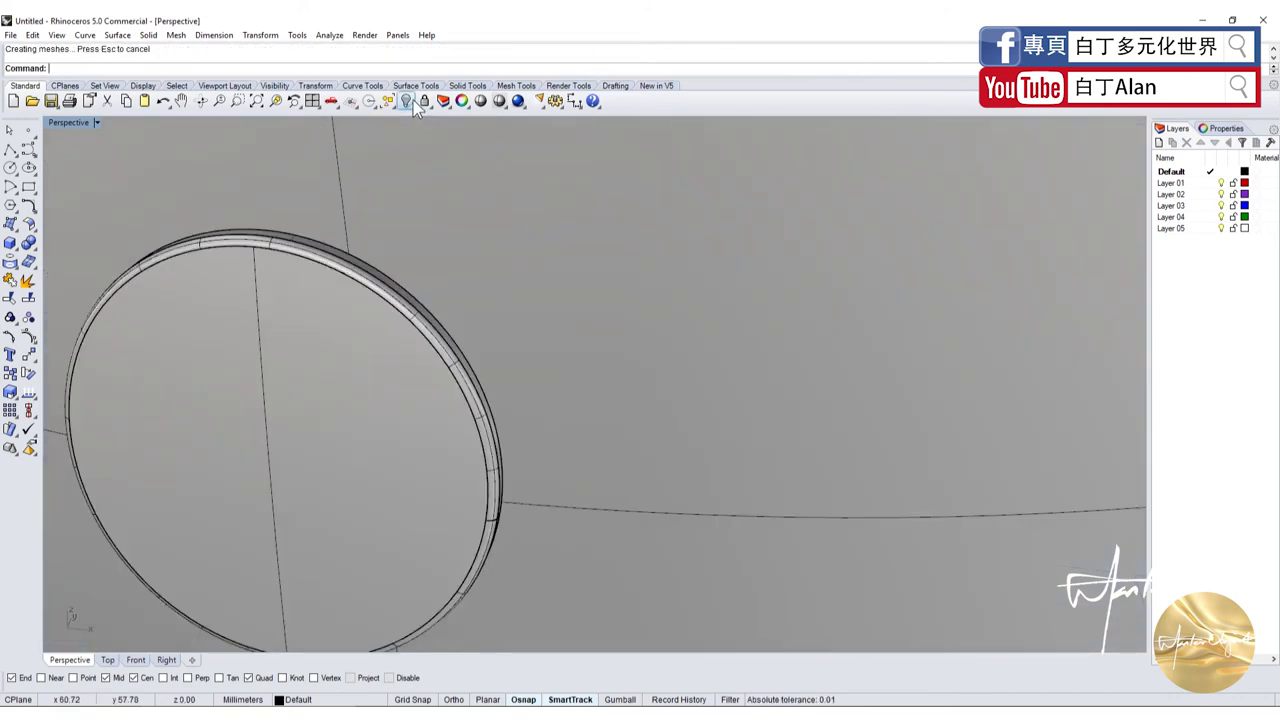
Show the jug body again in shaded display and orbit to inspect it
{"action": "right_click", "coordinate": [411, 101]}
{"action": "left_click", "coordinate": [446, 102]}
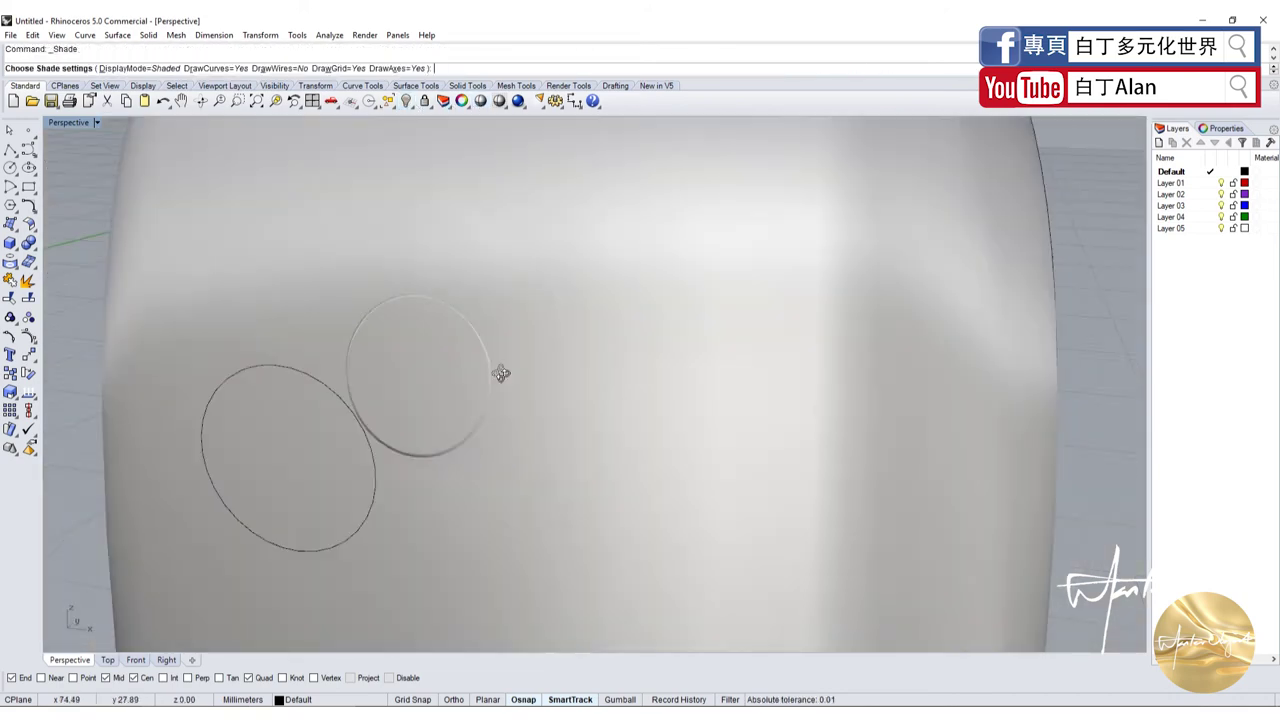
{"action": "mouse_move", "coordinate": [500, 366]}
{"action": "right_mouse_down"}
{"action": "mouse_move", "coordinate": [550, 390]}
{"action": "mouse_move", "coordinate": [337, 391]}
{"action": "right_mouse_up"}
{"action": "scroll", "coordinate": [550, 390], "scroll_direction": "down", "scroll_amount": 3}
{"action": "scroll", "coordinate": [614, 380], "scroll_direction": "down", "scroll_amount": 5}
{"action": "key", "text": "Escape"}
{"action": "scroll", "coordinate": [290, 418], "scroll_direction": "down", "scroll_amount": 3}
Select the large knob circle on the jug's side
{"action": "scroll", "coordinate": [463, 462], "scroll_direction": "up", "scroll_amount": 5}
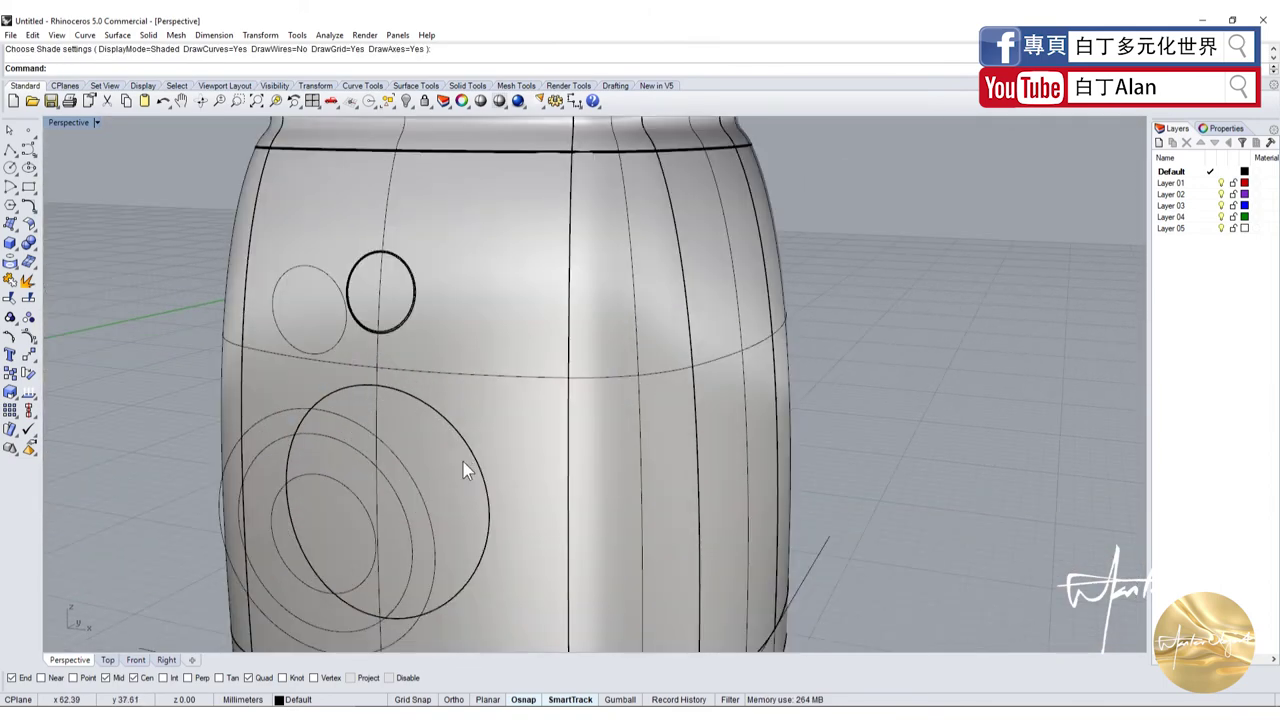
{"action": "scroll", "coordinate": [390, 467], "scroll_direction": "up", "scroll_amount": 1}
{"action": "left_click", "coordinate": [380, 481]}
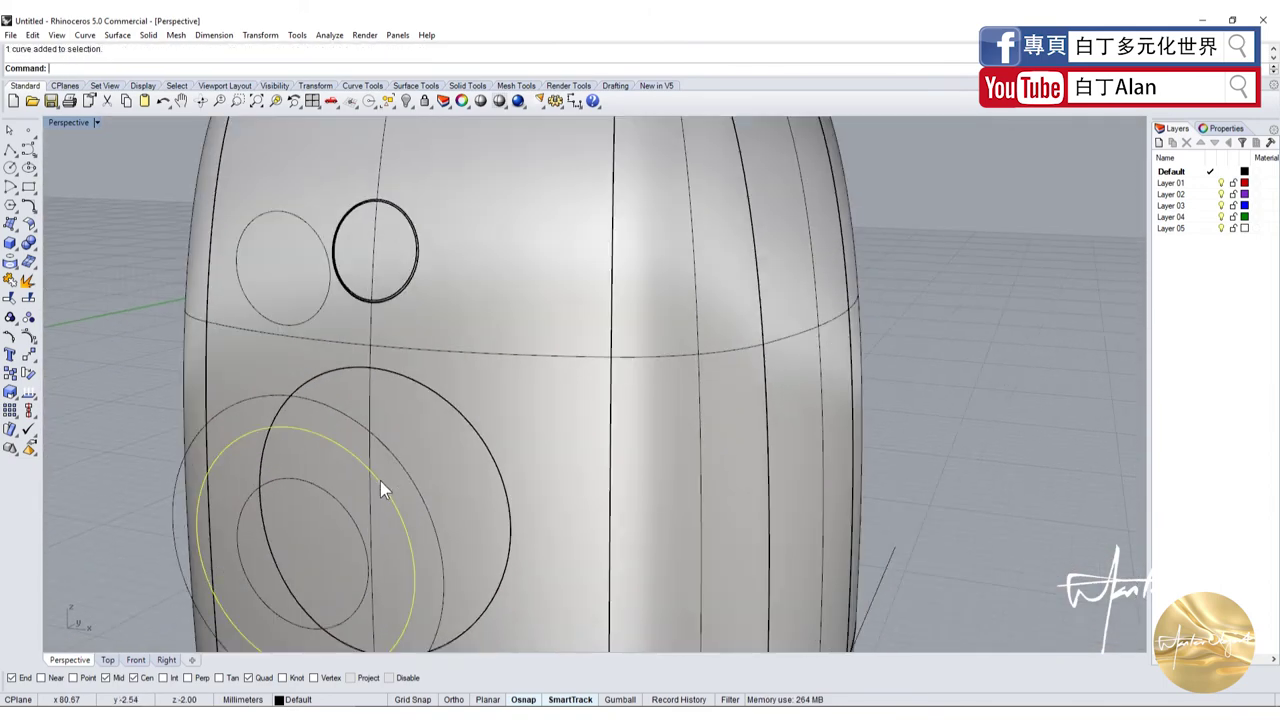
{"action": "scroll", "coordinate": [378, 480], "scroll_direction": "down", "scroll_amount": 4}
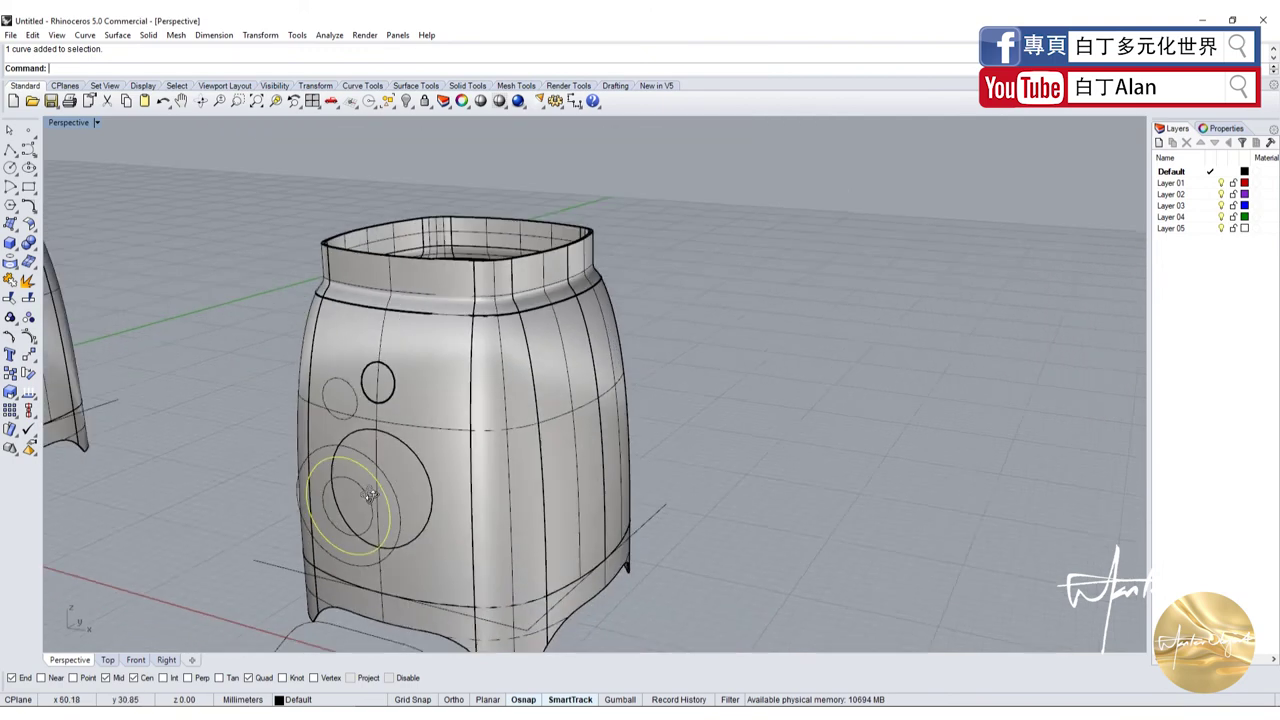
{"action": "scroll", "coordinate": [356, 496], "scroll_direction": "up", "scroll_amount": 2}
{"action": "scroll", "coordinate": [356, 496], "scroll_direction": "down", "scroll_amount": 2}
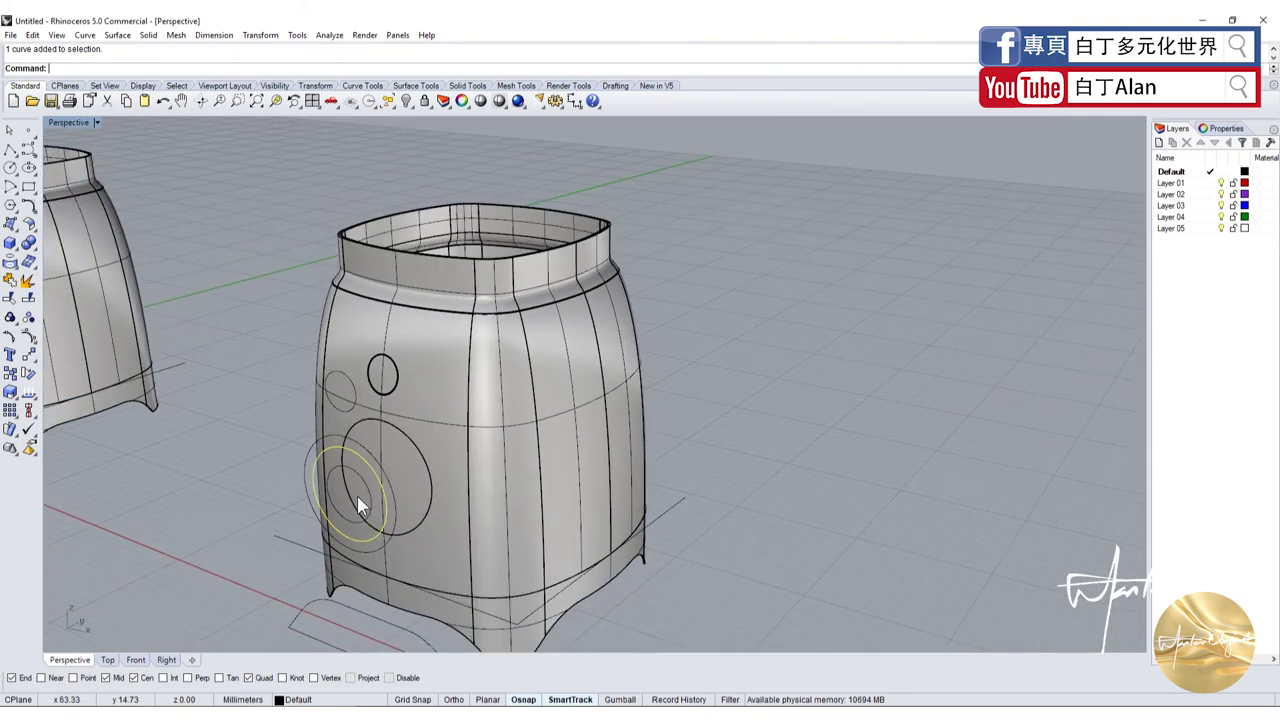
Extrude the circle into a solid cylinder, setting its length in the Right viewport
{"action": "left_click", "coordinate": [18, 256]}
{"action": "left_click", "coordinate": [67, 290]}
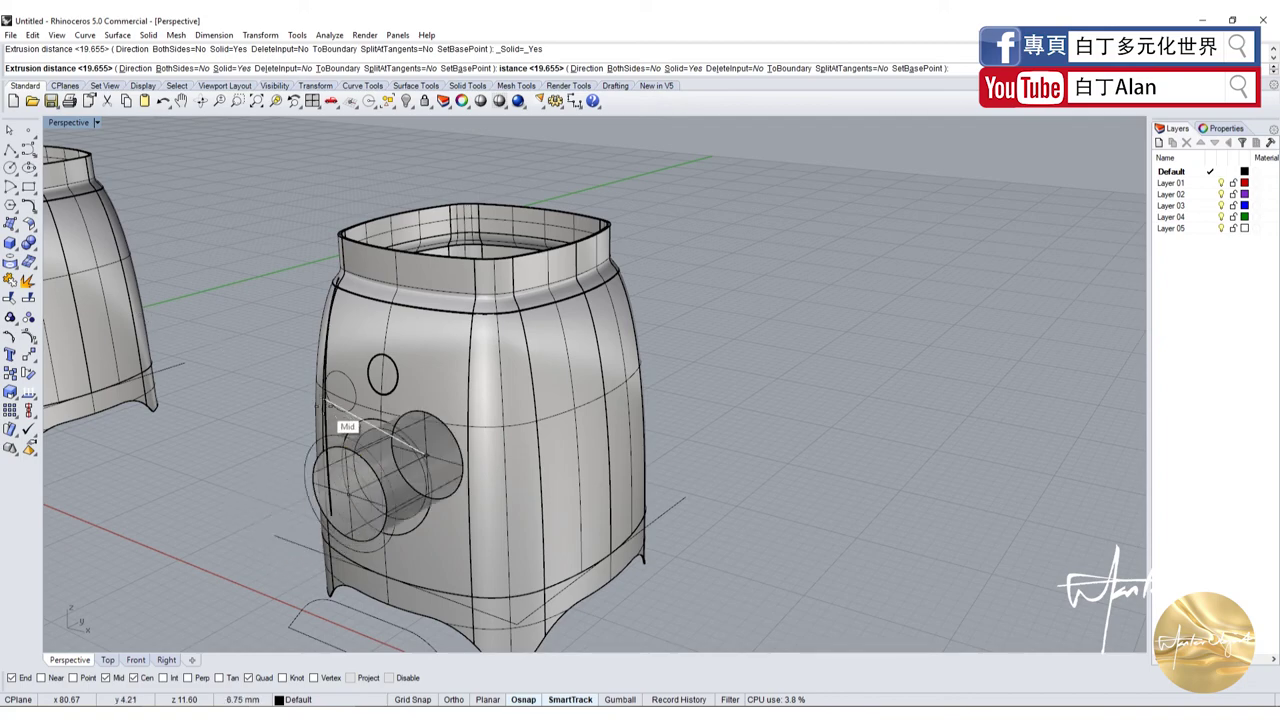
{"action": "scroll", "coordinate": [400, 495], "scroll_direction": "up", "scroll_amount": 3}
{"action": "scroll", "coordinate": [400, 495], "scroll_direction": "down", "scroll_amount": 3}
{"action": "mouse_move", "coordinate": [398, 493]}
{"action": "right_mouse_down"}
{"action": "mouse_move", "coordinate": [312, 462]}
{"action": "mouse_move", "coordinate": [398, 493]}
{"action": "mouse_move", "coordinate": [190, 170]}
{"action": "right_mouse_up"}
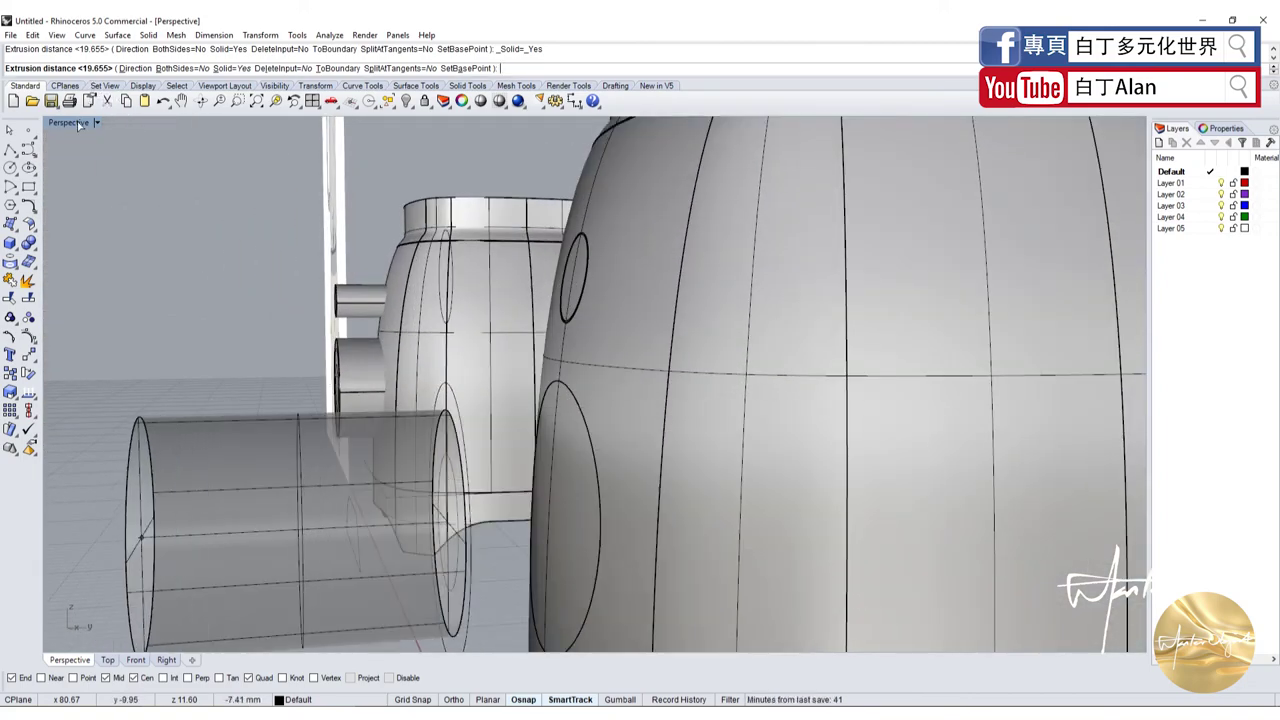
{"action": "key", "text": "ctrl+m"}
{"action": "scroll", "coordinate": [750, 530], "scroll_direction": "up", "scroll_amount": 2}
{"action": "scroll", "coordinate": [740, 560], "scroll_direction": "up", "scroll_amount": 2}
{"action": "scroll", "coordinate": [738, 580], "scroll_direction": "up", "scroll_amount": 2}
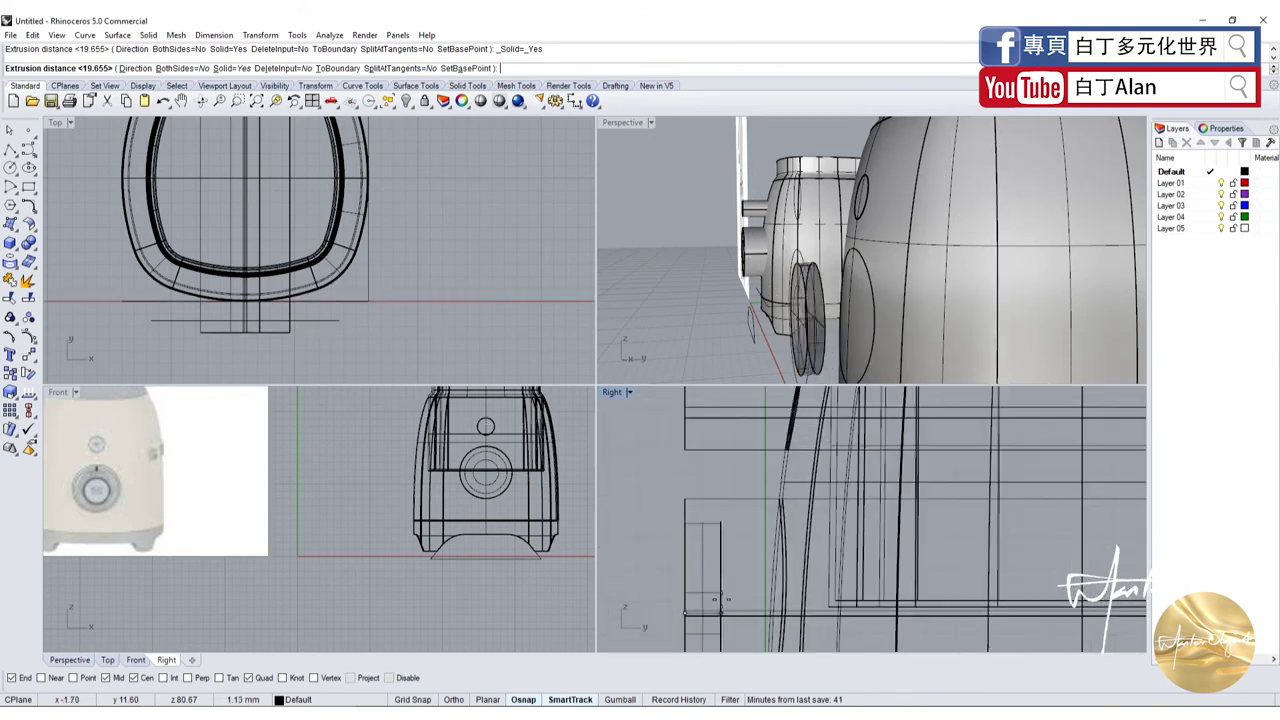
{"action": "left_click", "coordinate": [745, 579]}
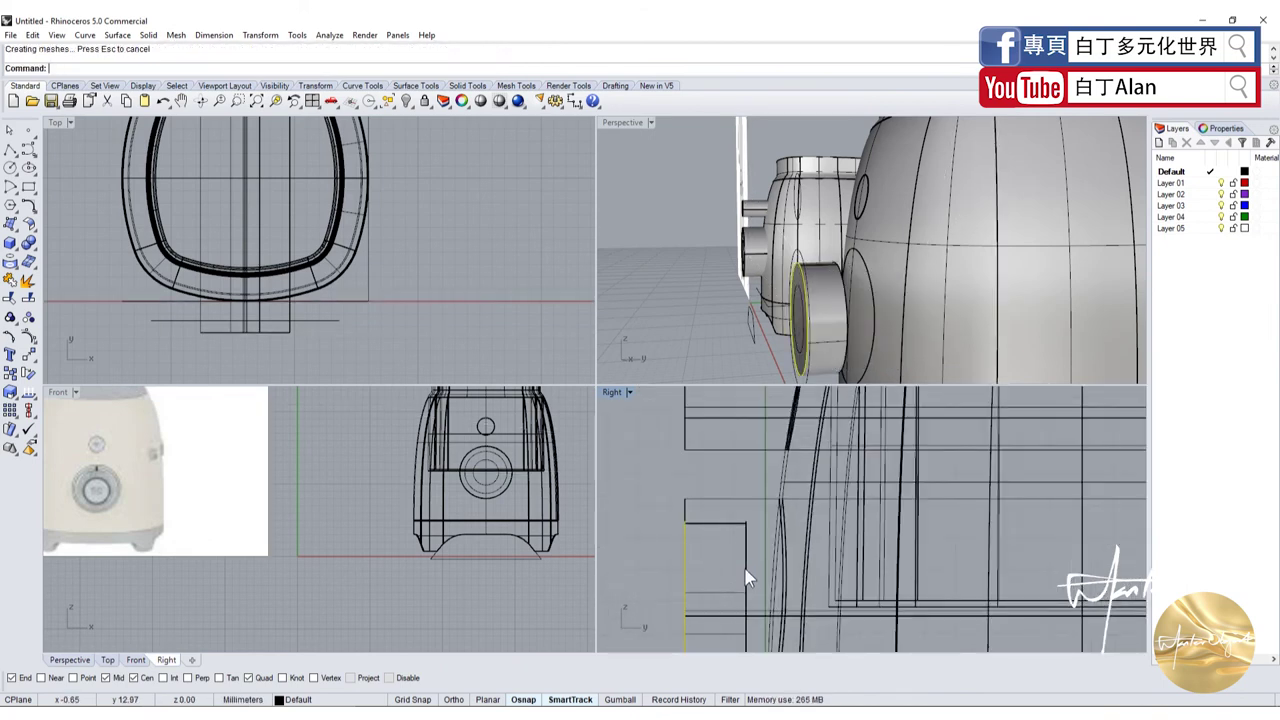
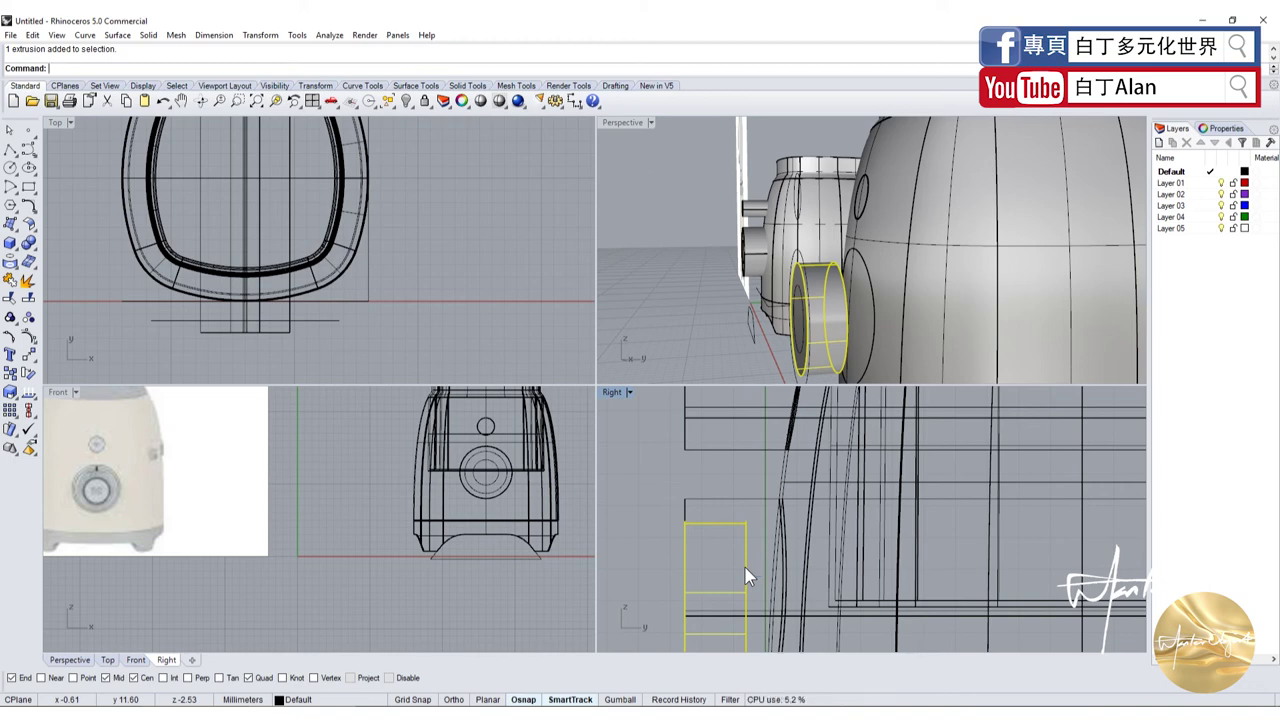
In the Top view, drag the knob cylinder back against the front of the blender body
{"action": "scroll", "coordinate": [324, 476], "scroll_direction": "down", "scroll_amount": 3}
{"action": "scroll", "coordinate": [324, 476], "scroll_direction": "down", "scroll_amount": 3}
{"action": "scroll", "coordinate": [340, 315], "scroll_direction": "down", "scroll_amount": 2}
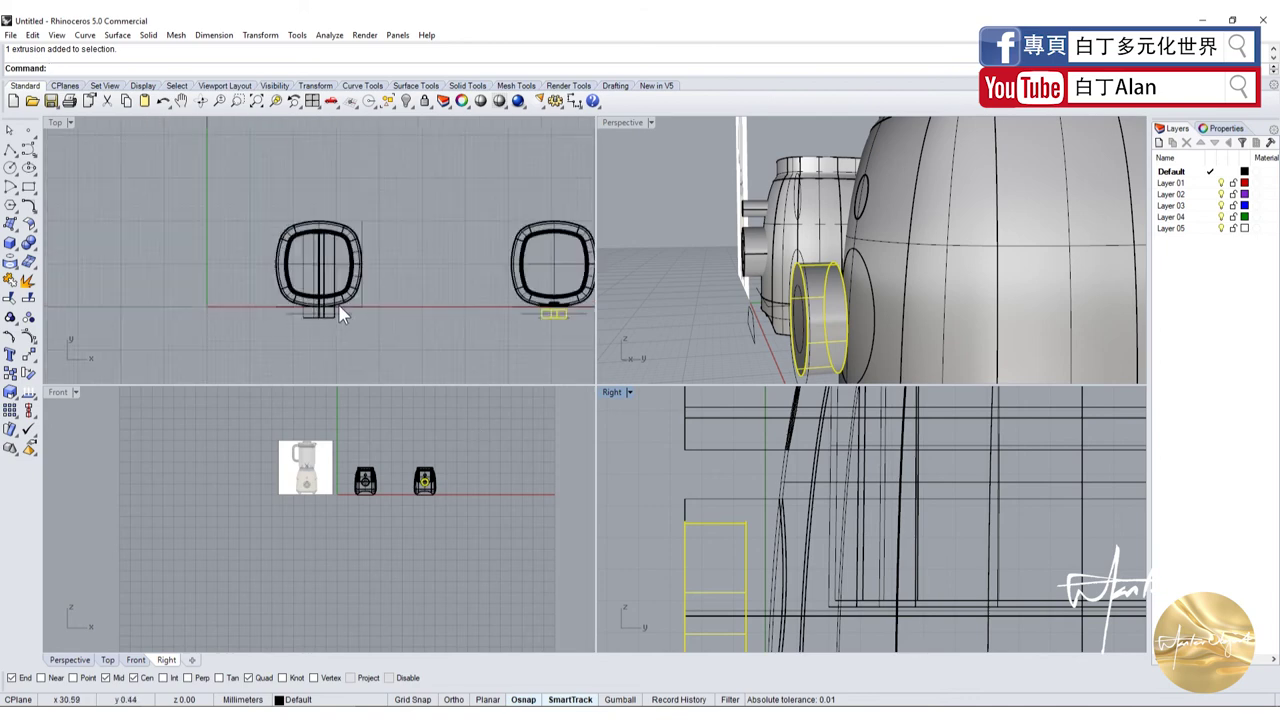
{"action": "scroll", "coordinate": [252, 293], "scroll_direction": "up", "scroll_amount": 2}
{"action": "scroll", "coordinate": [252, 293], "scroll_direction": "up", "scroll_amount": 2}
{"action": "scroll", "coordinate": [296, 300], "scroll_direction": "up", "scroll_amount": 2}
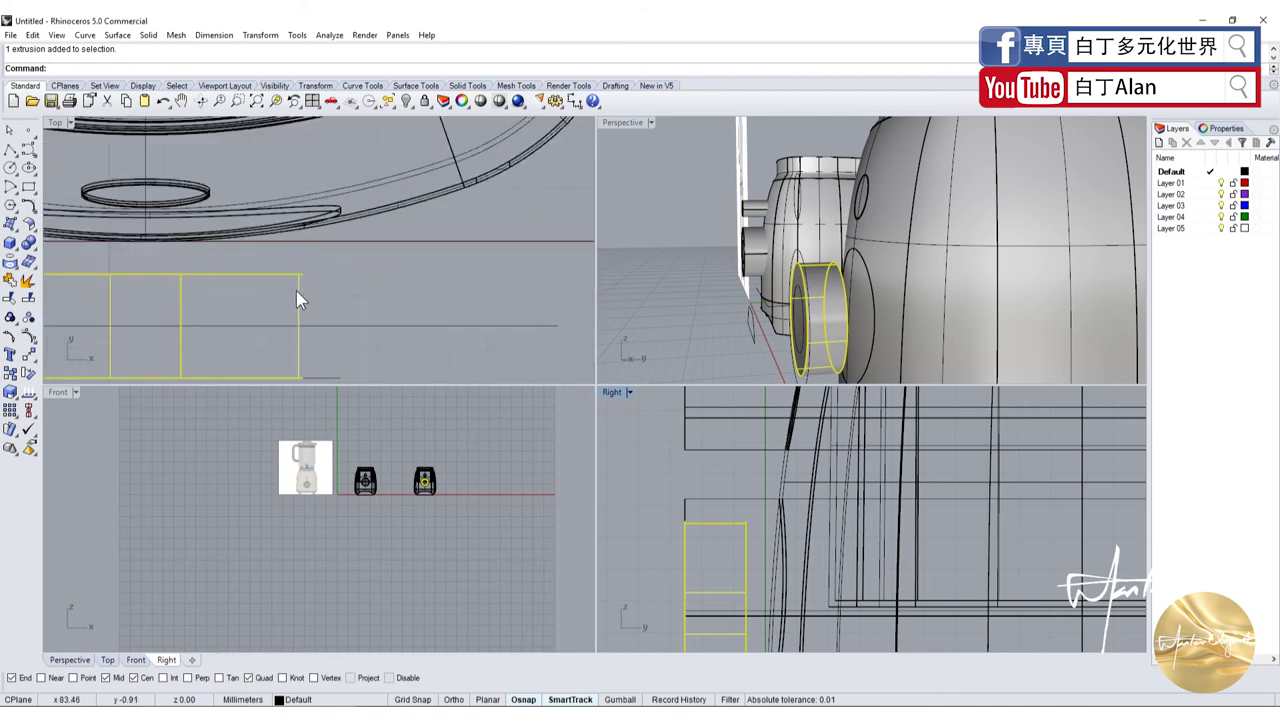
{"action": "left_click_drag", "start_coordinate": [296, 291], "coordinate": [302, 234]}
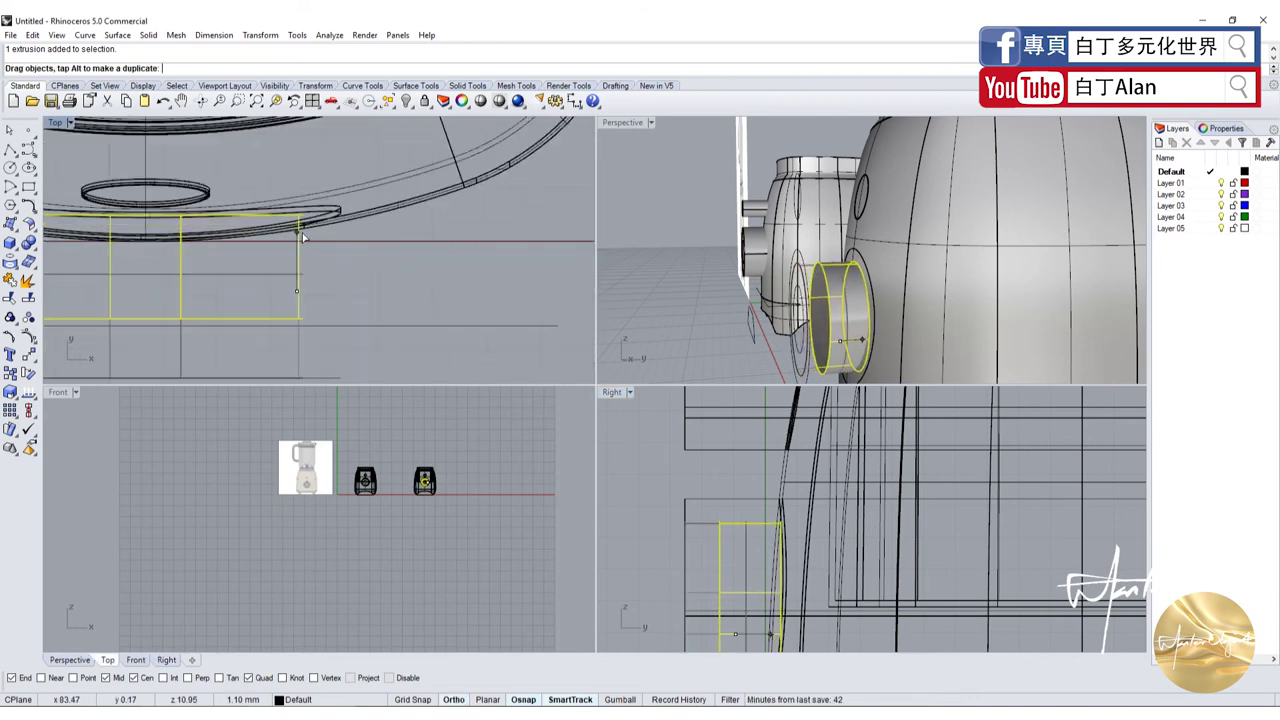
{"action": "left_click", "coordinate": [330, 283]}
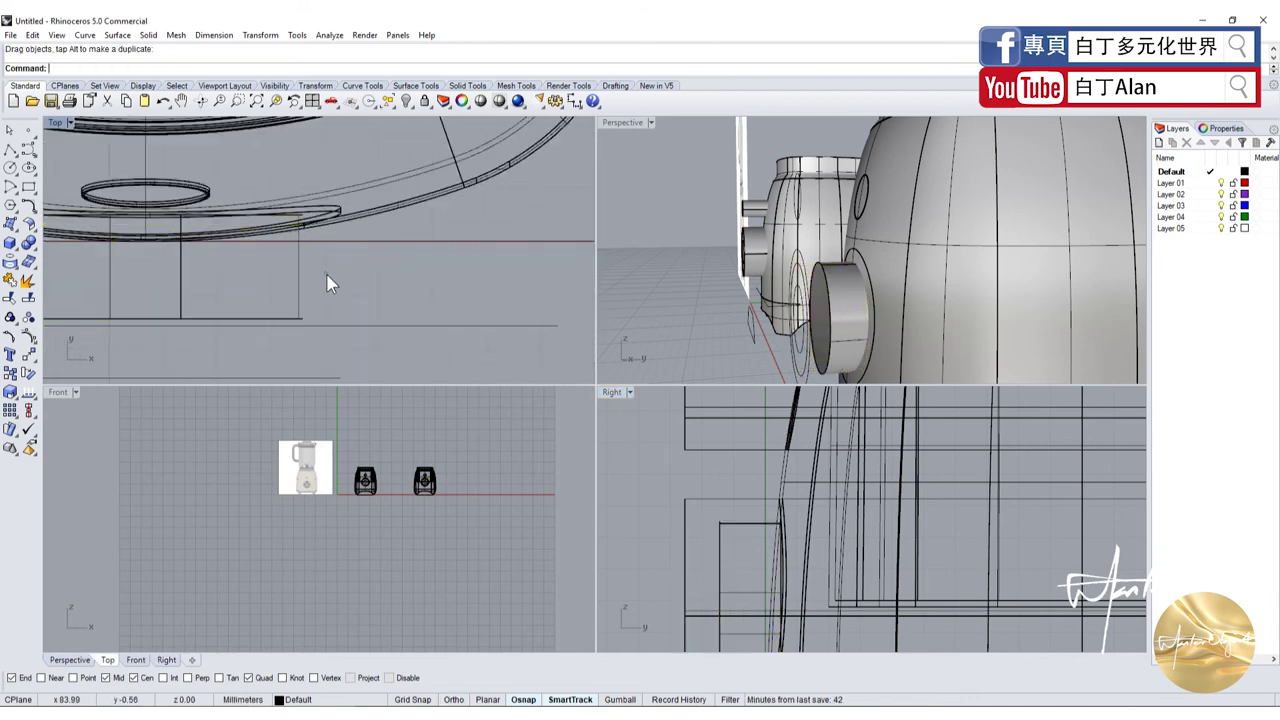
{"action": "double_click", "coordinate": [622, 122]}
Boolean-difference the ring out of the knob cylinder
{"action": "scroll", "coordinate": [677, 321], "scroll_direction": "up", "scroll_amount": 3}
{"action": "scroll", "coordinate": [677, 321], "scroll_direction": "down", "scroll_amount": 5}
{"action": "scroll", "coordinate": [638, 342], "scroll_direction": "up", "scroll_amount": 6}
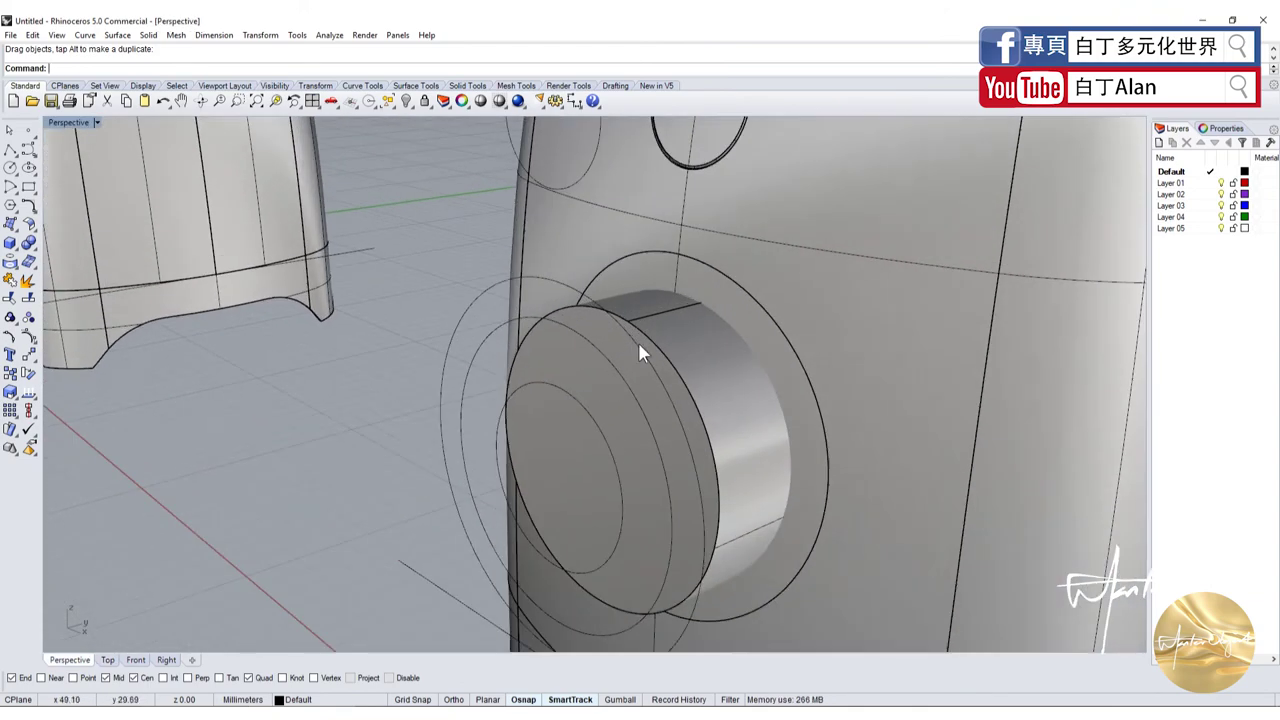
{"action": "scroll", "coordinate": [716, 427], "scroll_direction": "down", "scroll_amount": 2}
{"action": "scroll", "coordinate": [690, 444], "scroll_direction": "down", "scroll_amount": 5}
{"action": "scroll", "coordinate": [409, 391], "scroll_direction": "up", "scroll_amount": 4}
{"action": "scroll", "coordinate": [430, 416], "scroll_direction": "down", "scroll_amount": 1}
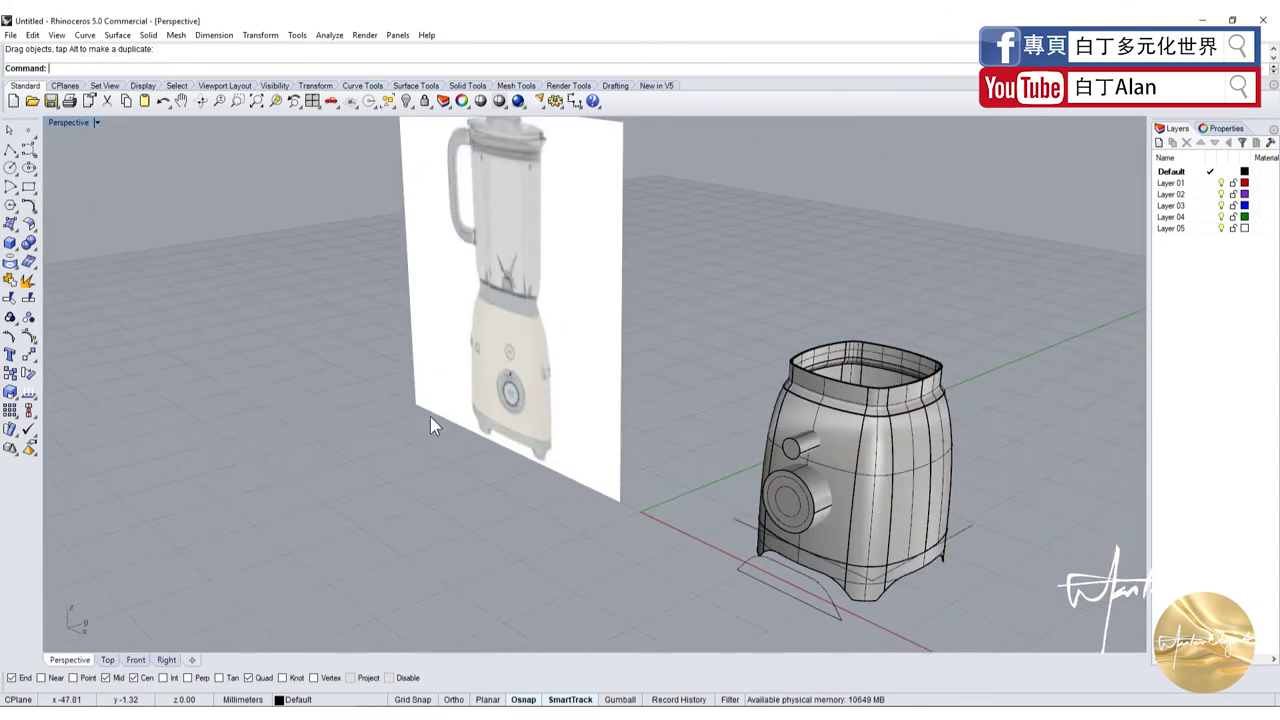
{"action": "scroll", "coordinate": [430, 416], "scroll_direction": "down", "scroll_amount": 3}
{"action": "scroll", "coordinate": [713, 466], "scroll_direction": "up", "scroll_amount": 6}
{"action": "scroll", "coordinate": [668, 417], "scroll_direction": "up", "scroll_amount": 3}
{"action": "left_click", "coordinate": [668, 416]}
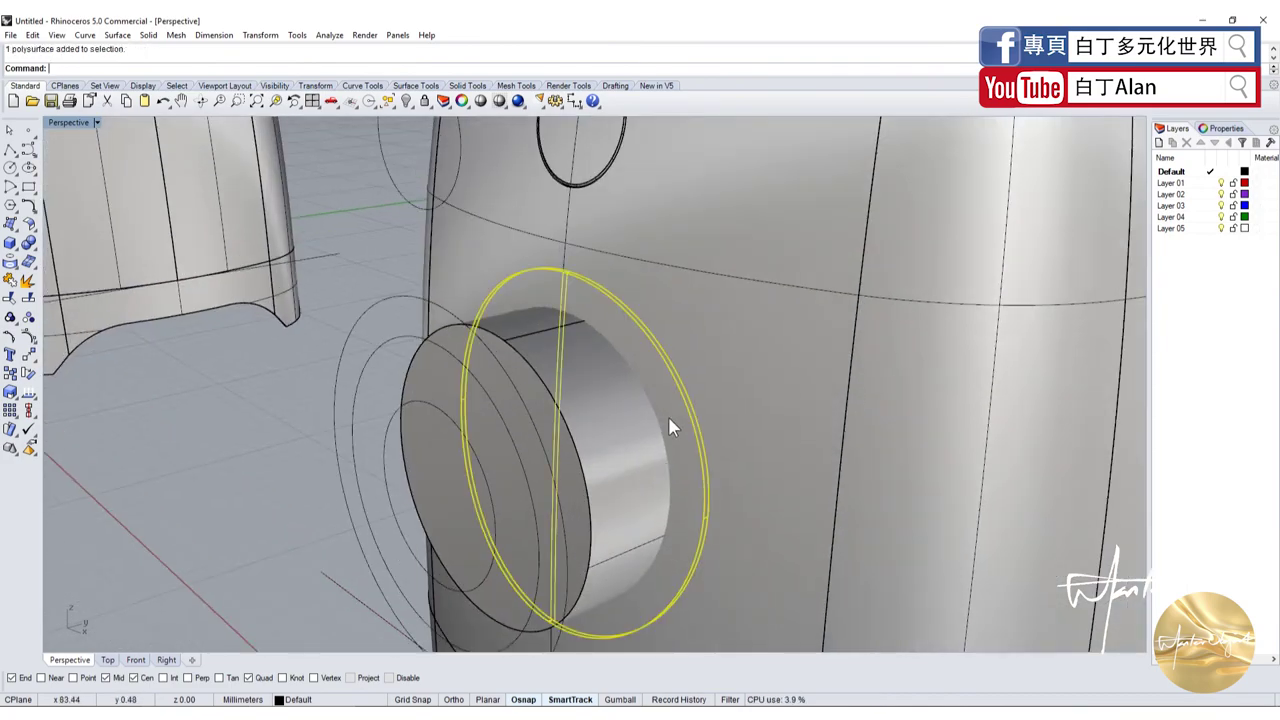
{"action": "left_click", "coordinate": [589, 417]}
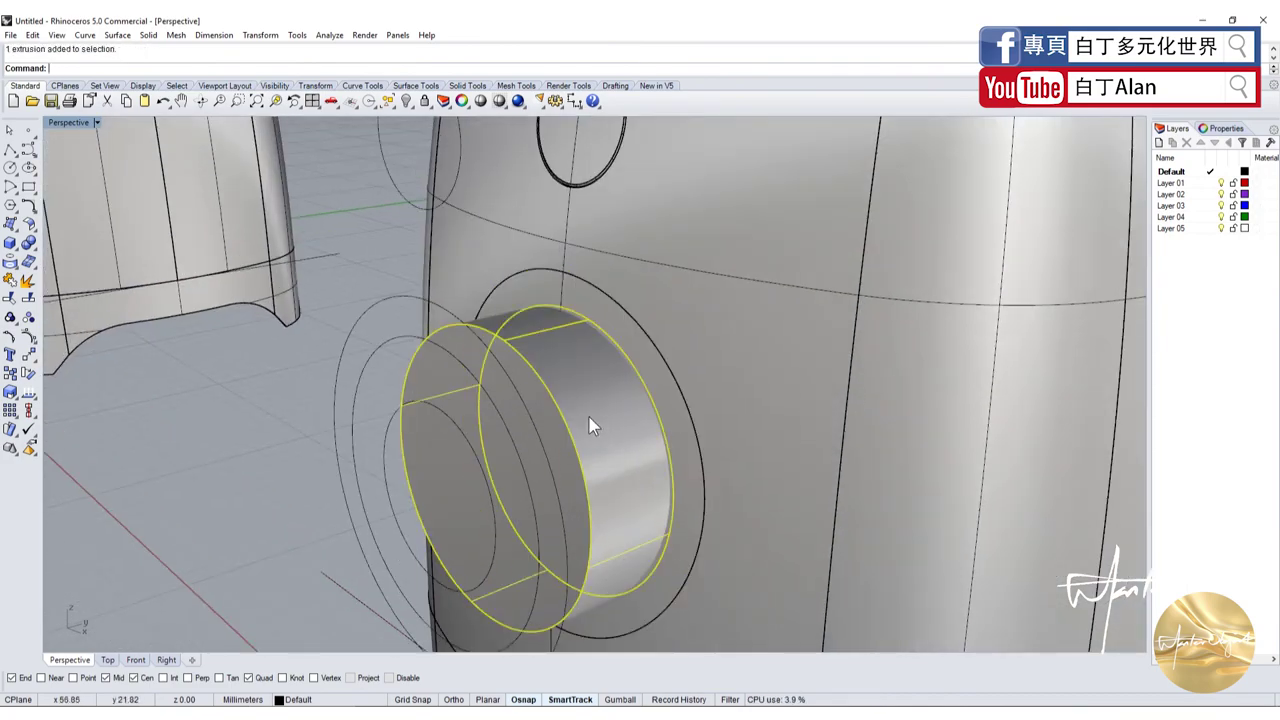
{"action": "left_click", "coordinate": [33, 250]}
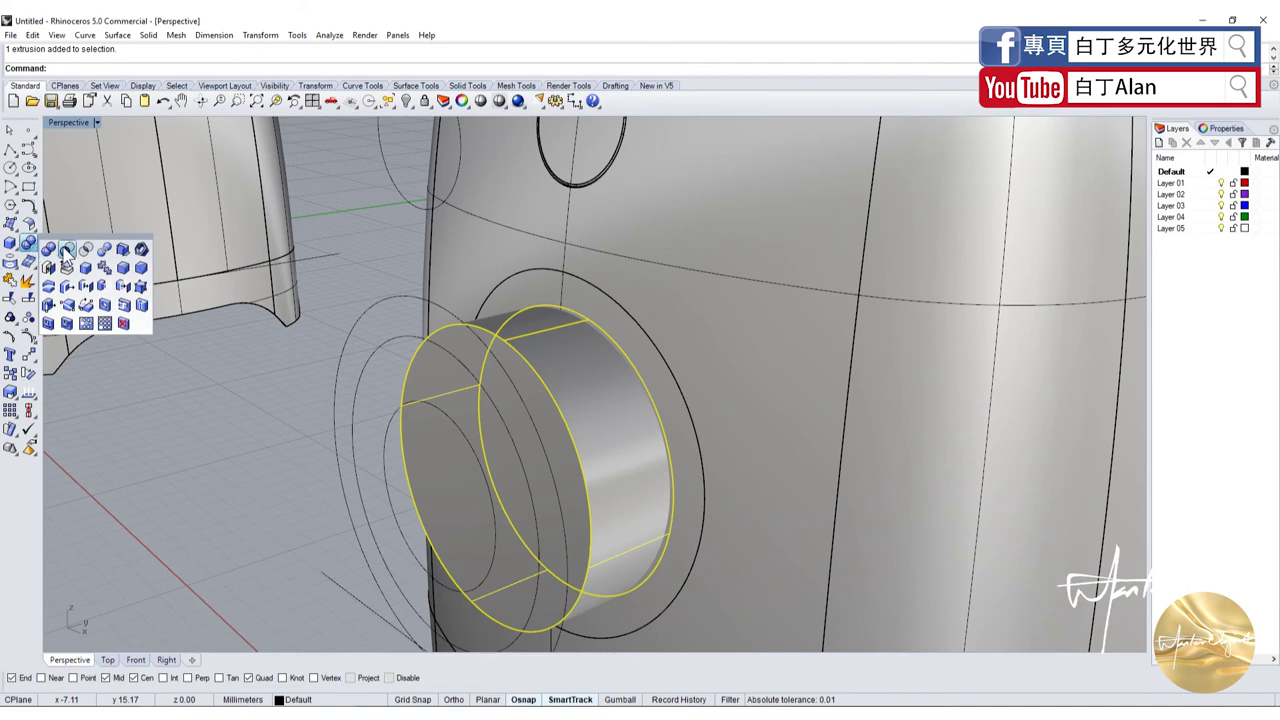
{"action": "left_click", "coordinate": [66, 250]}
{"action": "left_click", "coordinate": [558, 304]}
{"action": "key", "text": "Return"}
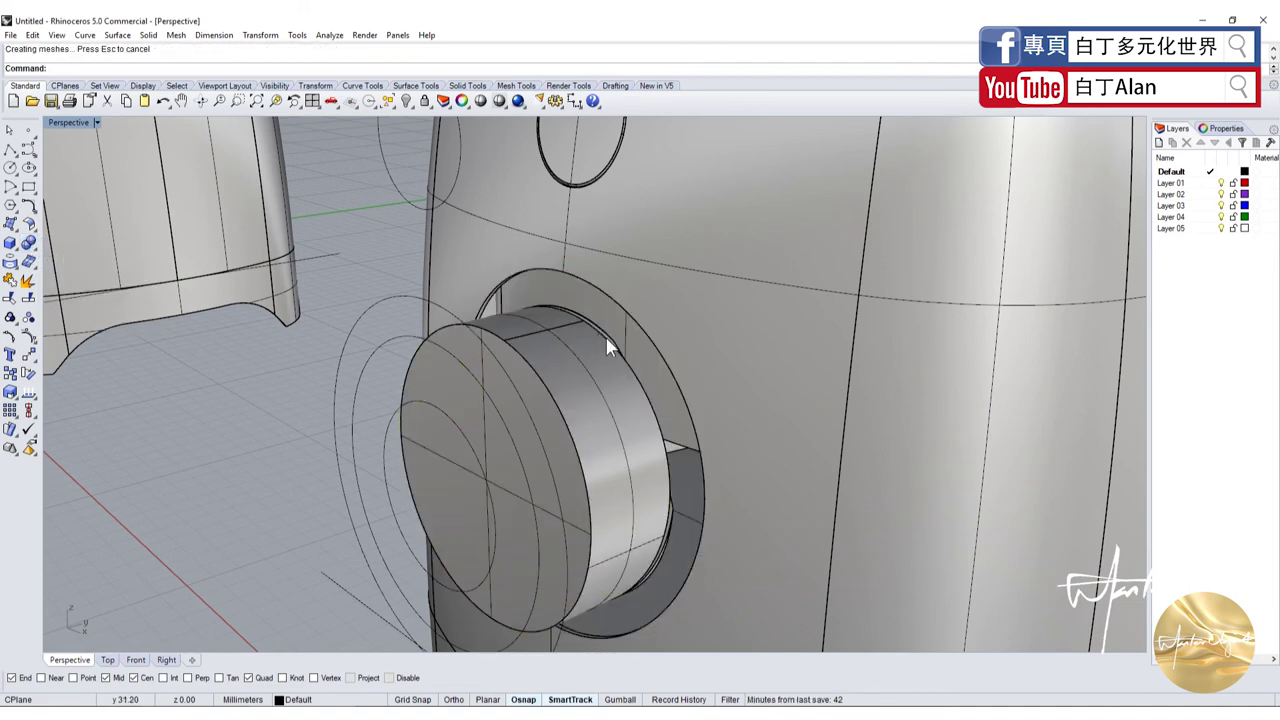
Delete the leftover curve around the knob and paste the outline curve back in
{"action": "left_click", "coordinate": [608, 338]}
{"action": "key", "text": "Delete"}
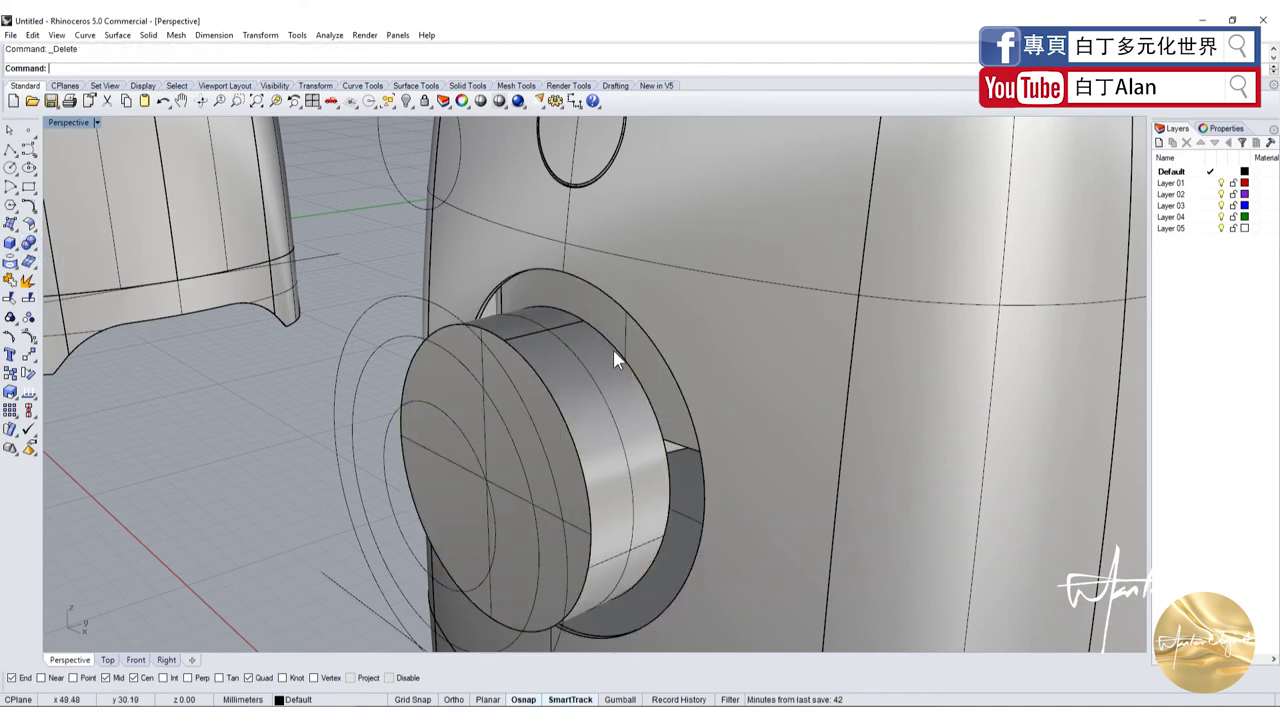
{"action": "right_click_drag", "start_coordinate": [612, 346], "coordinate": [562, 335]}
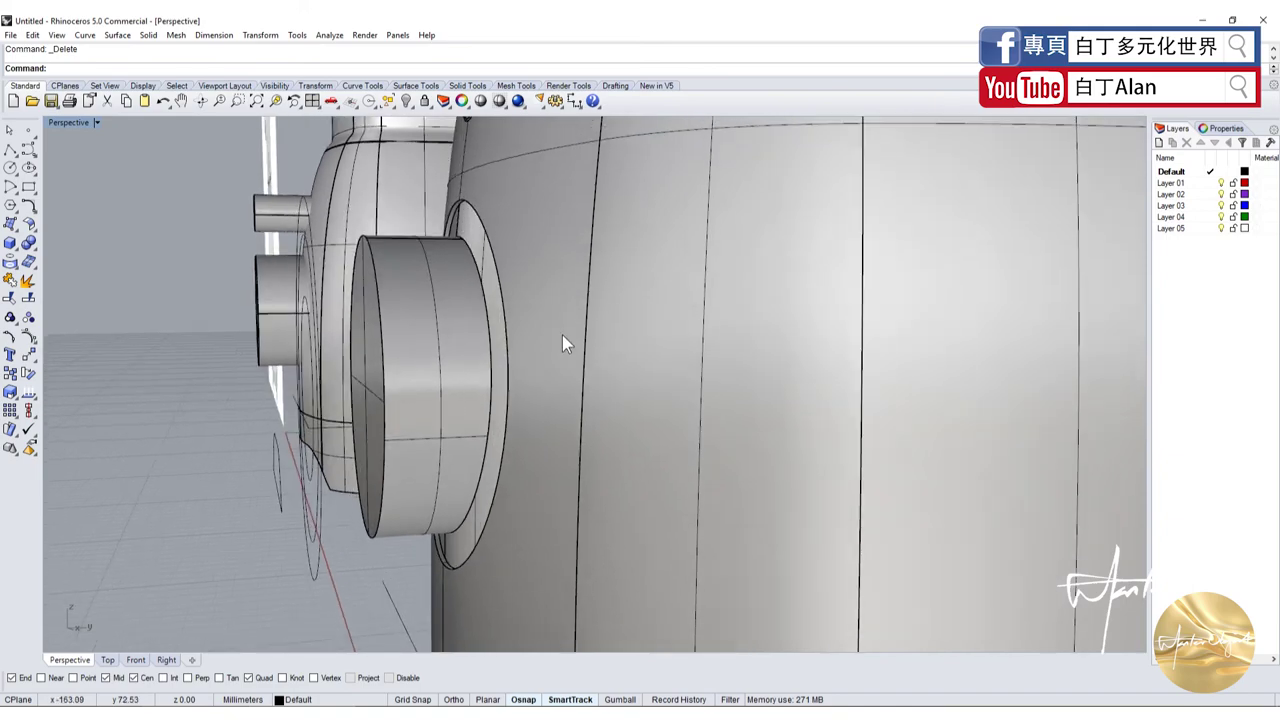
{"action": "key", "text": "ctrl+v"}
Orbit to view both blenders and start Fillet Edge at radius 0.05
{"action": "right_click_drag", "start_coordinate": [170, 372], "coordinate": [585, 398]}
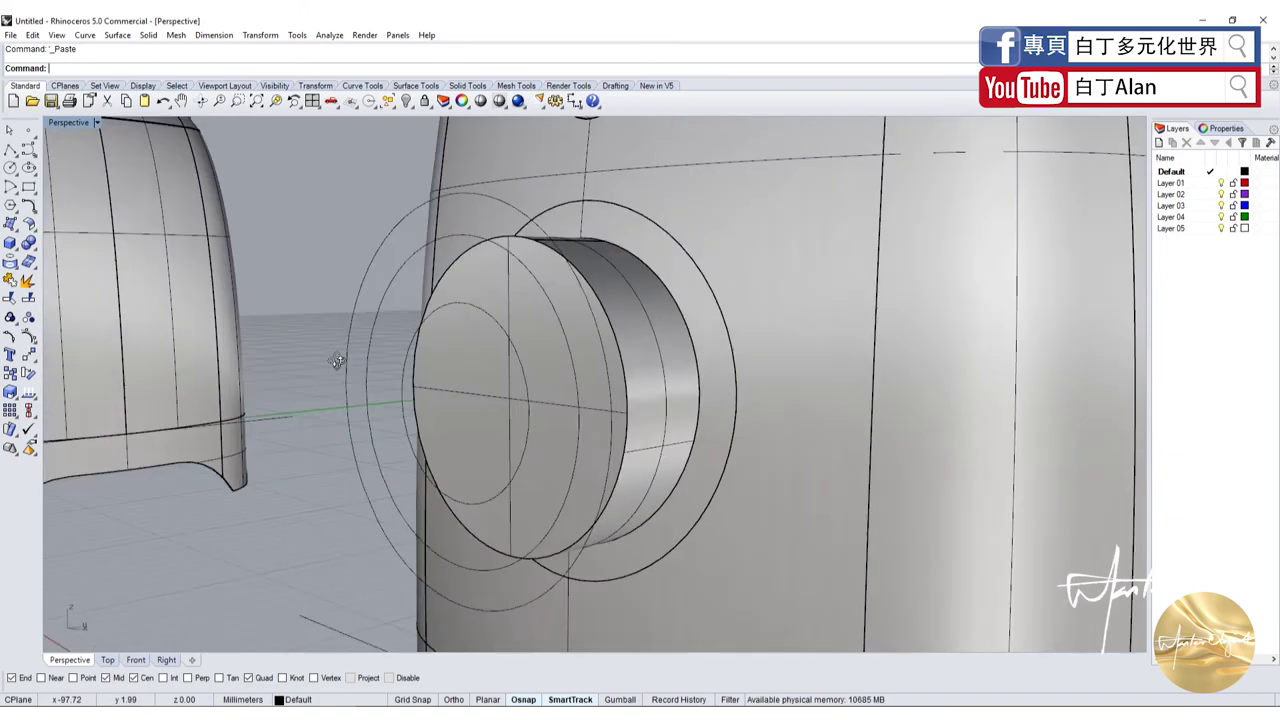
{"action": "scroll", "coordinate": [585, 398], "scroll_direction": "down", "scroll_amount": 5}
{"action": "scroll", "coordinate": [585, 398], "scroll_direction": "down", "scroll_amount": 5}
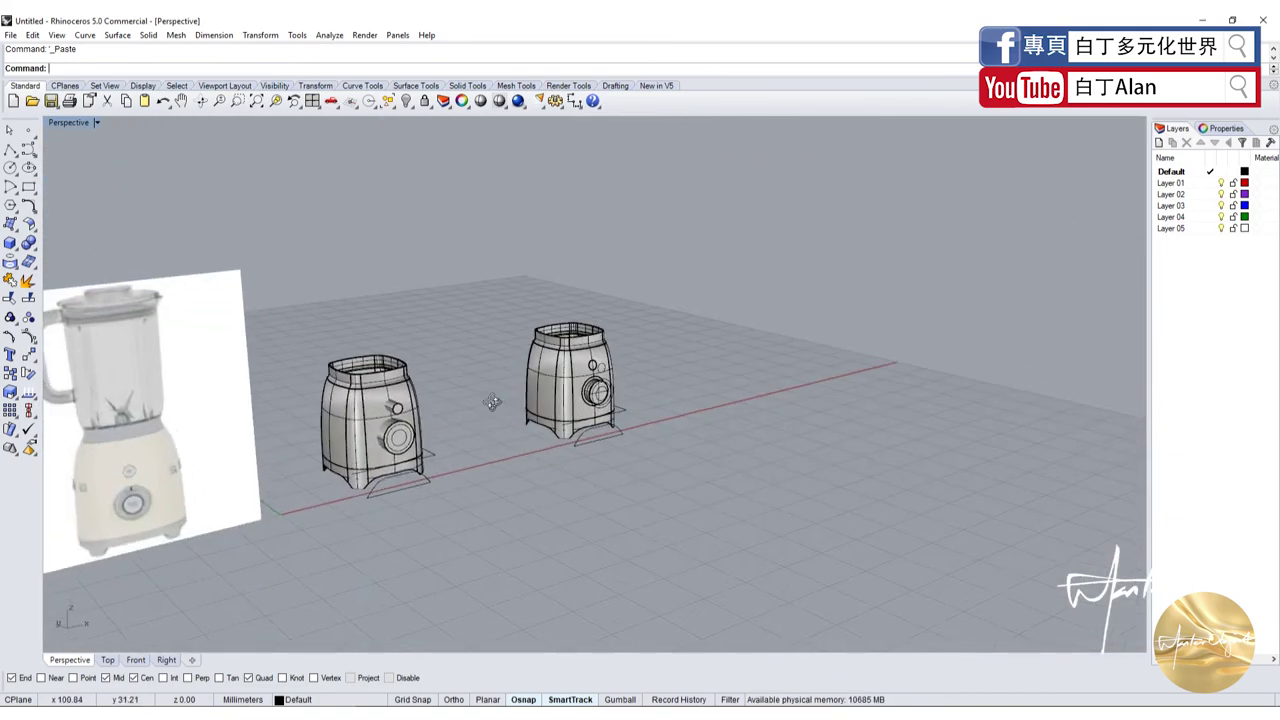
{"action": "scroll", "coordinate": [115, 520], "scroll_direction": "up", "scroll_amount": 1}
{"action": "scroll", "coordinate": [152, 476], "scroll_direction": "up", "scroll_amount": 3}
{"action": "scroll", "coordinate": [297, 470], "scroll_direction": "down", "scroll_amount": 3}
{"action": "right_click_drag", "start_coordinate": [297, 470], "coordinate": [75, 282]}
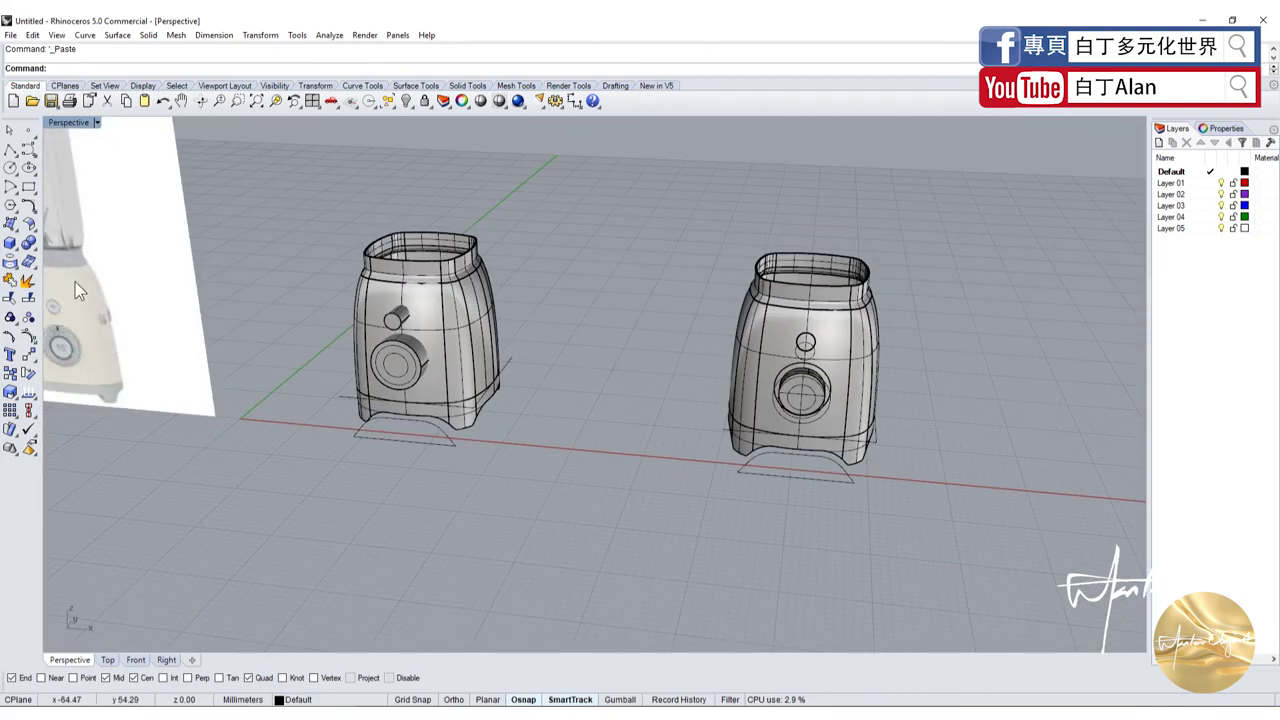
{"action": "left_click", "coordinate": [33, 248]}
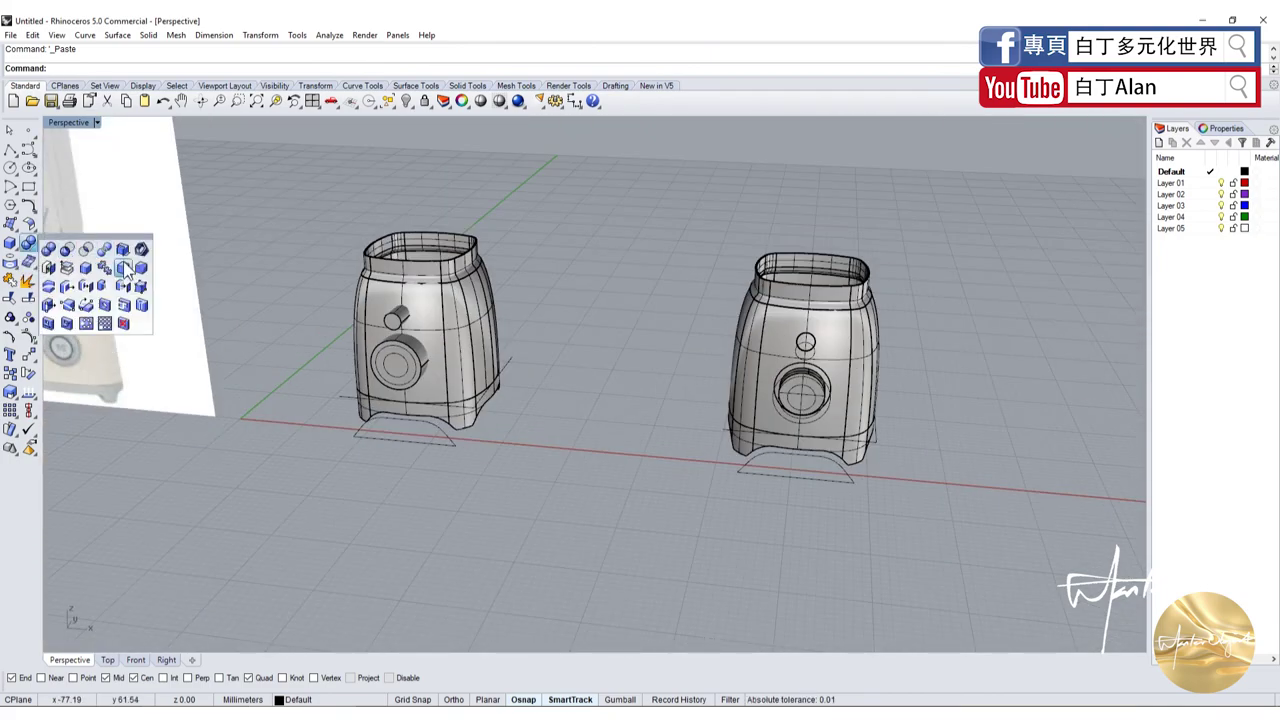
{"action": "left_click", "coordinate": [123, 268]}
{"action": "scroll", "coordinate": [847, 333], "scroll_direction": "up", "scroll_amount": 3}
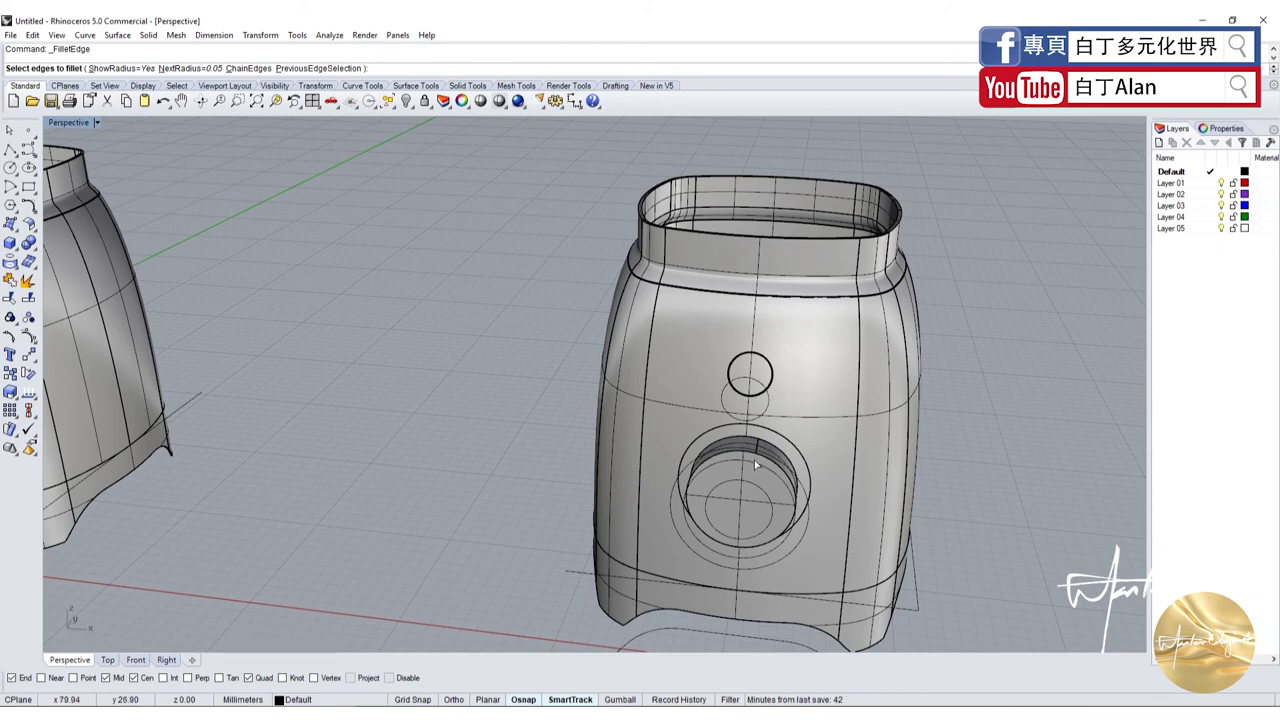
{"action": "type", "text": "2"}
{"action": "key", "text": "Return"}
{"action": "scroll", "coordinate": [760, 450], "scroll_direction": "up", "scroll_amount": 5}
{"action": "left_click", "coordinate": [767, 438]}
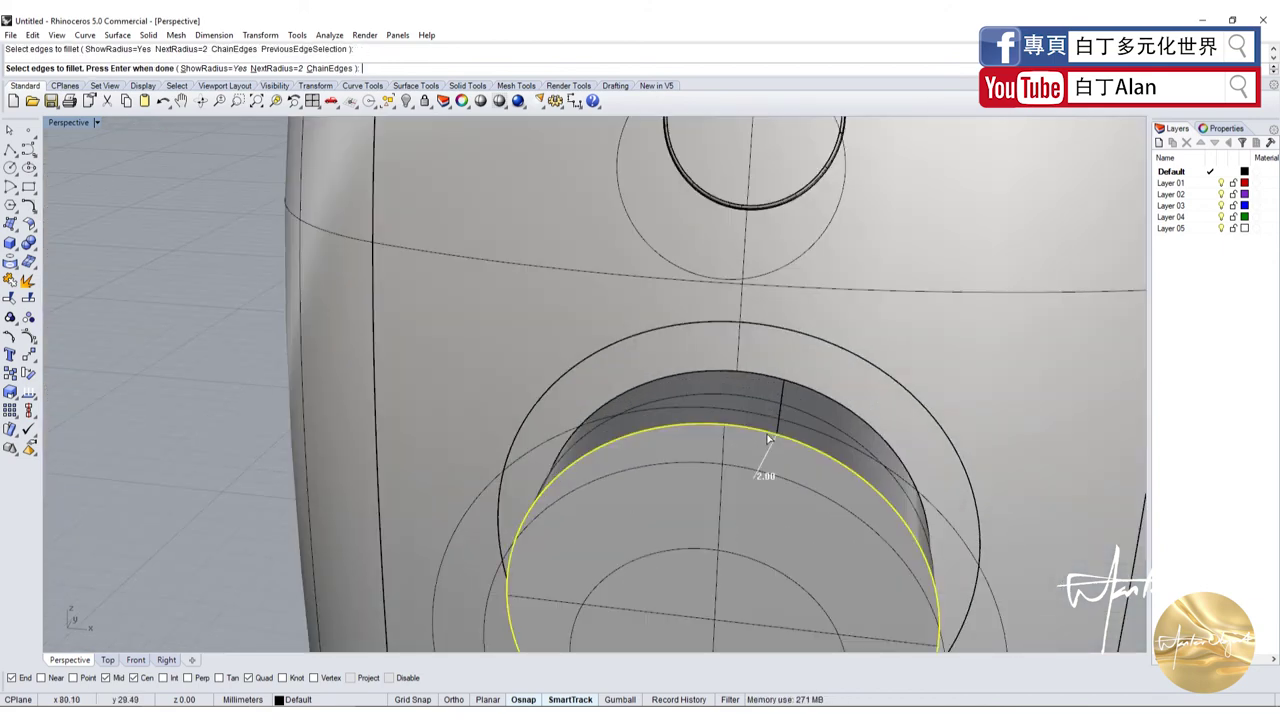
{"action": "key", "text": "Return"}
{"action": "key", "text": "Return"}
{"action": "key", "text": "Return"}
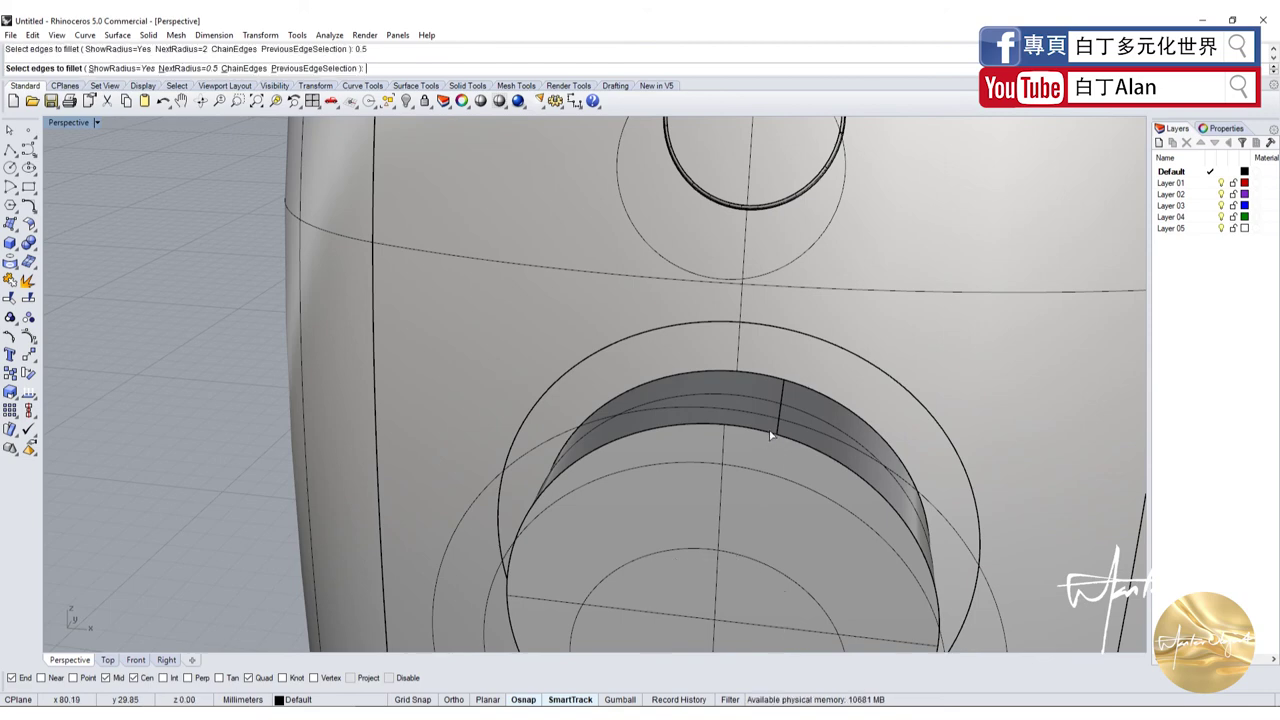
{"action": "left_click", "coordinate": [771, 438]}
{"action": "key", "text": "Return"}
{"action": "key", "text": "Return"}
{"action": "scroll", "coordinate": [771, 438], "scroll_direction": "down", "scroll_amount": 5}
{"action": "right_click_drag", "start_coordinate": [771, 438], "coordinate": [684, 445]}
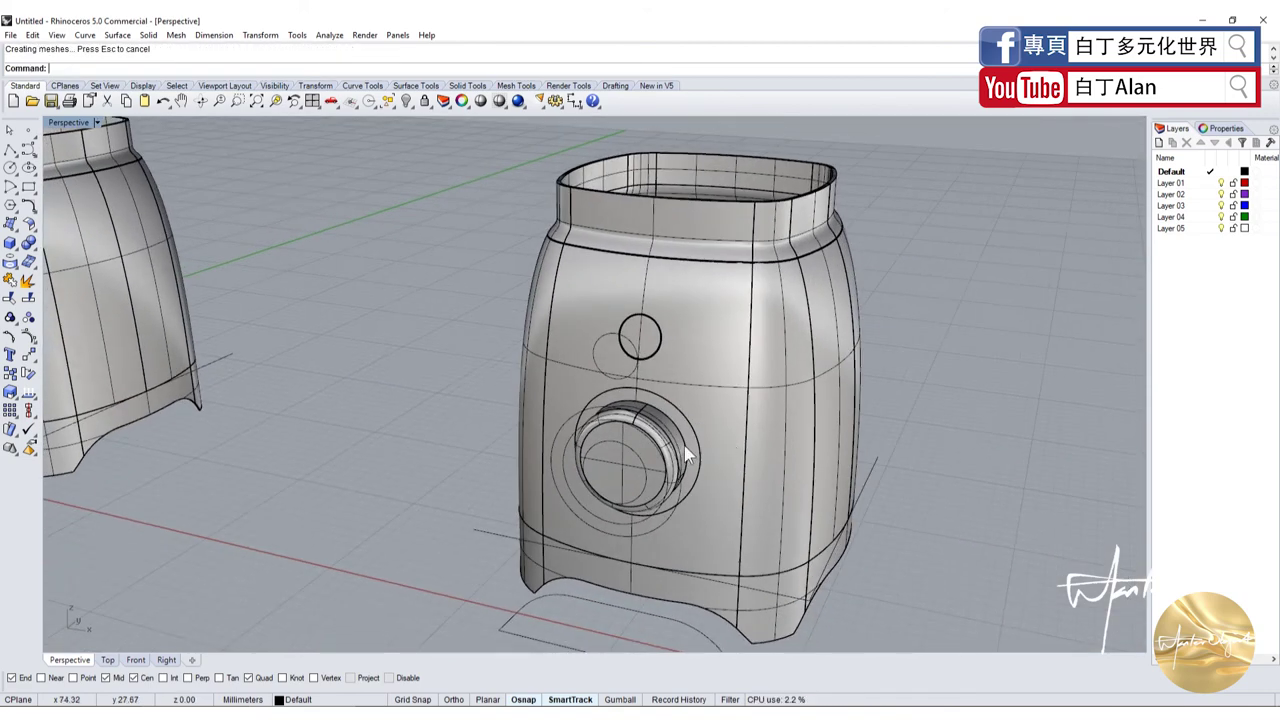
{"action": "left_click", "coordinate": [672, 450]}
{"action": "left_click", "coordinate": [706, 483]}
{"action": "scroll", "coordinate": [716, 487], "scroll_direction": "down", "scroll_amount": 4}
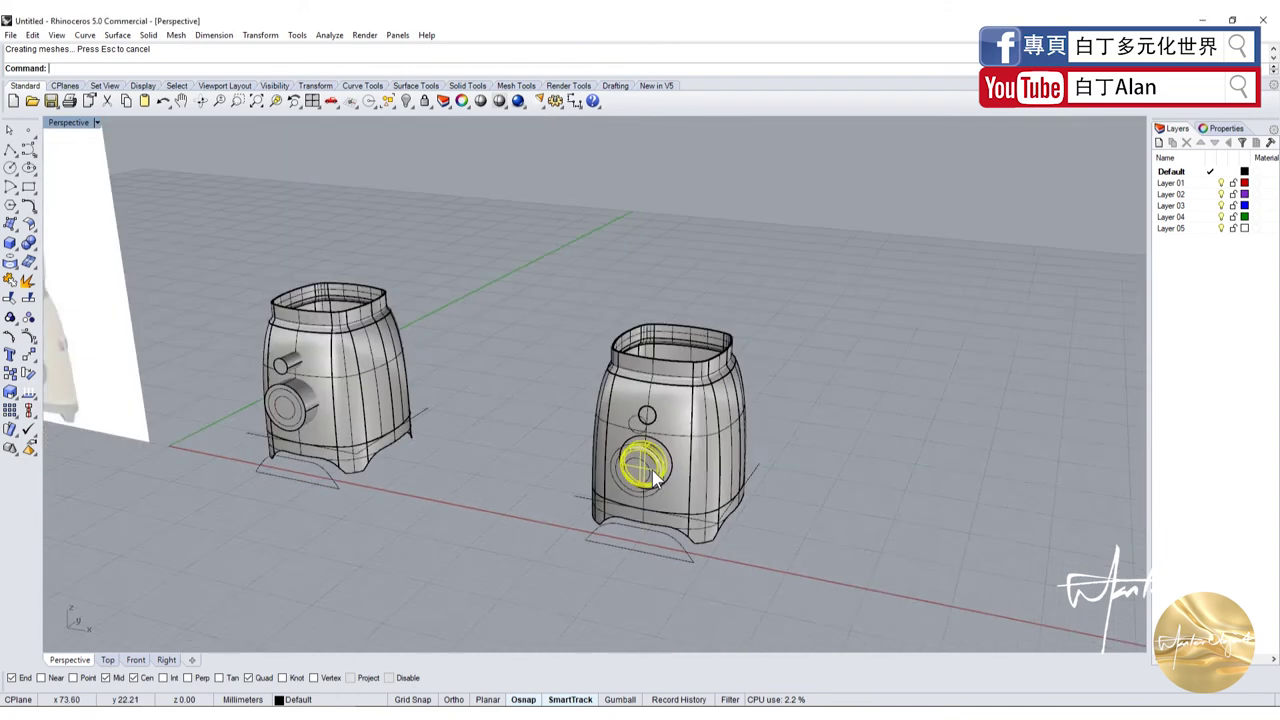
{"action": "left_click", "coordinate": [17, 385]}
{"action": "scroll", "coordinate": [610, 510], "scroll_direction": "up", "scroll_amount": 2}
{"action": "left_click", "coordinate": [705, 553]}
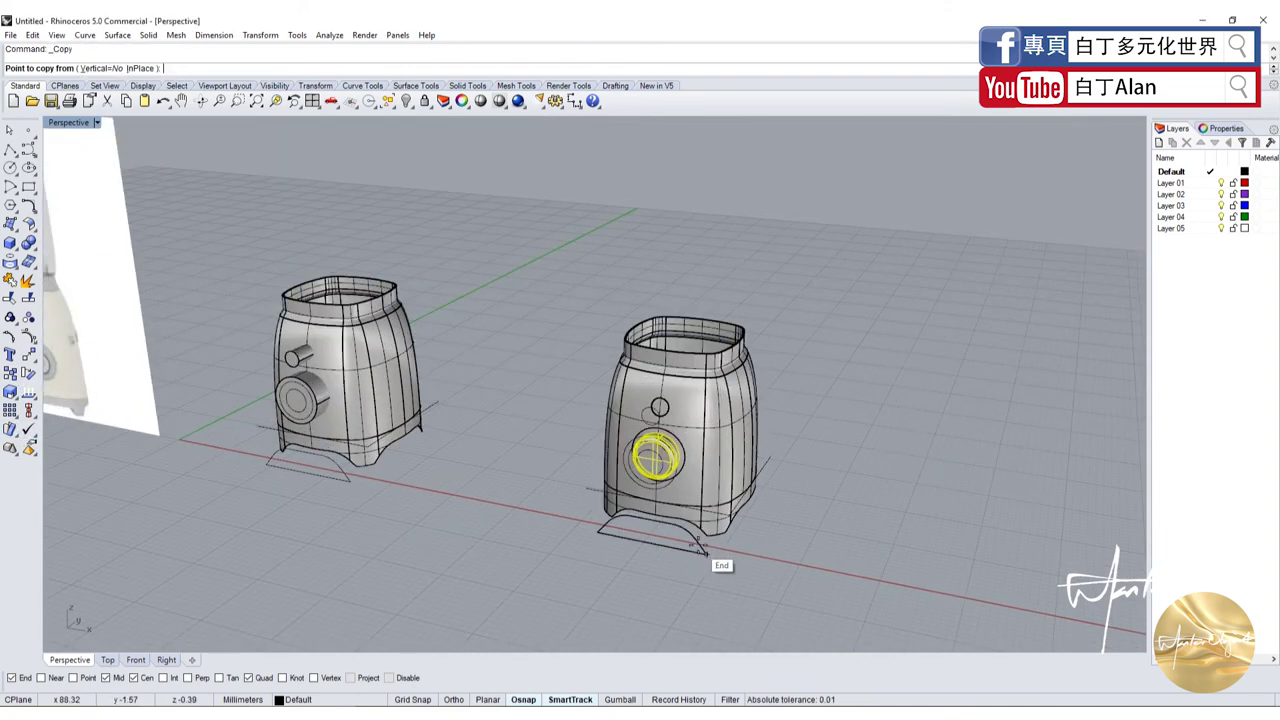
{"action": "left_click", "coordinate": [350, 484]}
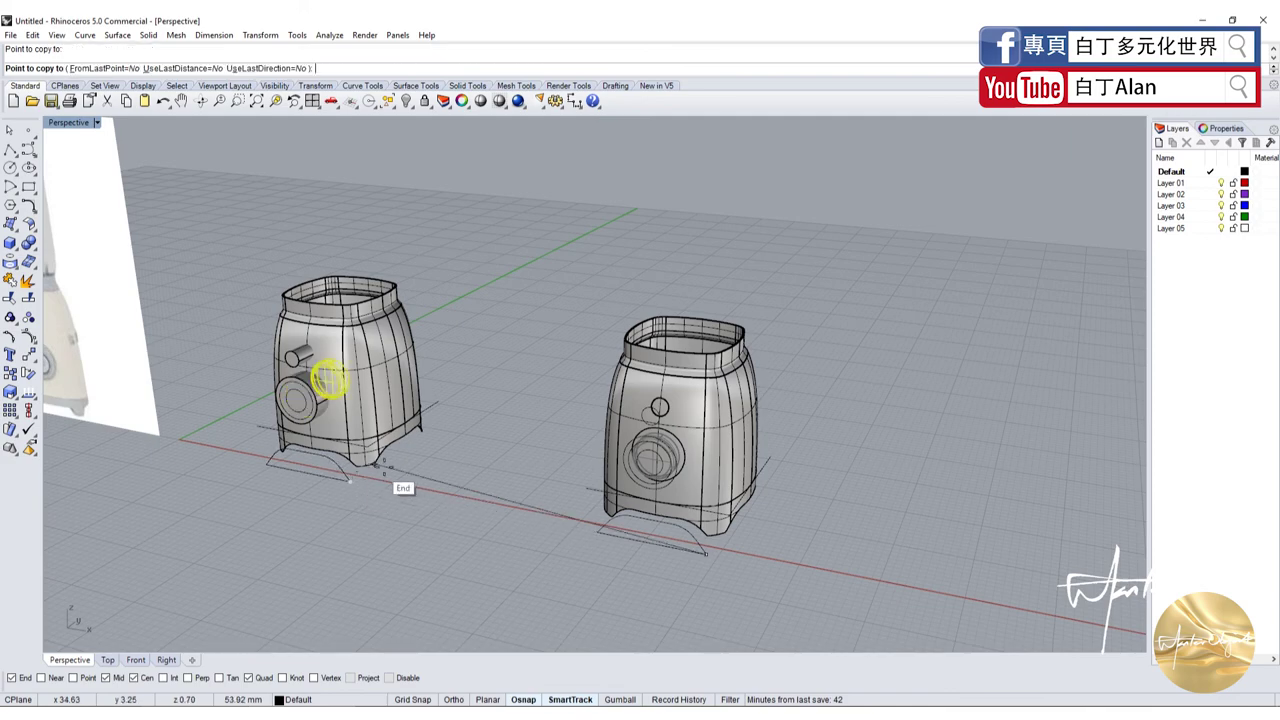
{"action": "key", "text": "Return"}
{"action": "scroll", "coordinate": [640, 480], "scroll_direction": "up", "scroll_amount": 3}
{"action": "scroll", "coordinate": [664, 505], "scroll_direction": "down", "scroll_amount": 4}
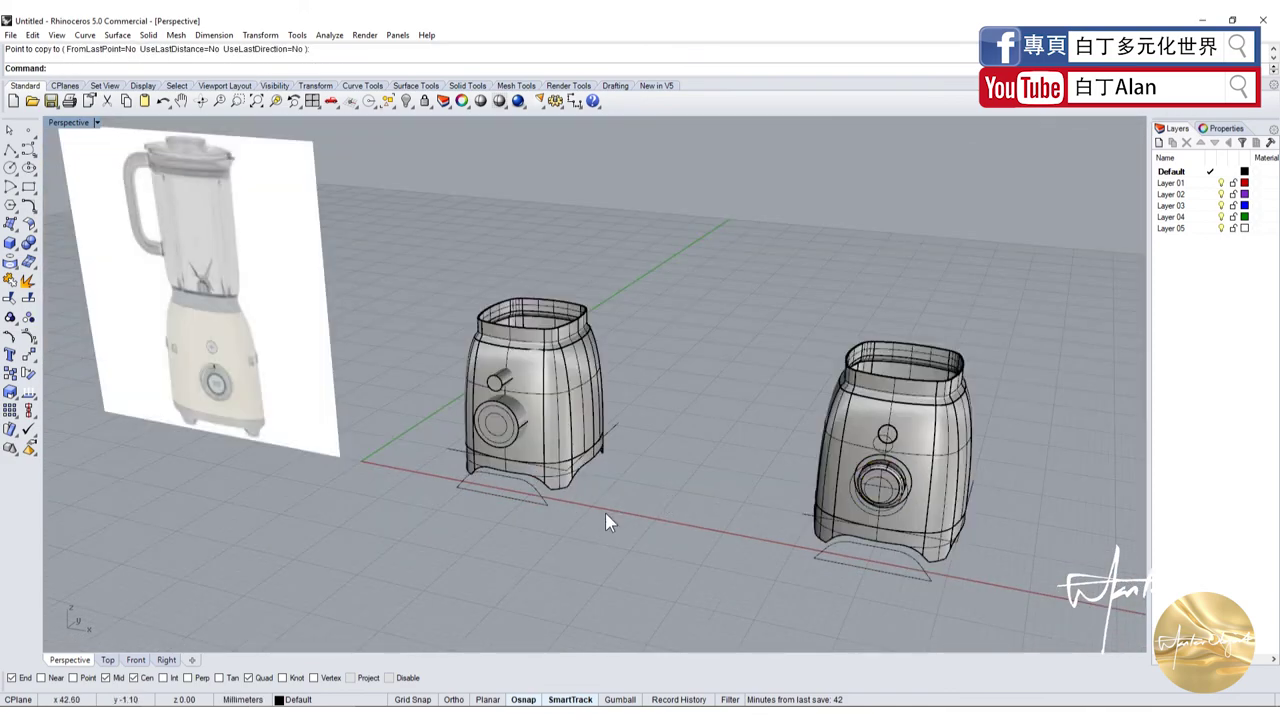
{"action": "scroll", "coordinate": [859, 472], "scroll_direction": "up", "scroll_amount": 3}
{"action": "scroll", "coordinate": [833, 447], "scroll_direction": "up", "scroll_amount": 2}
{"action": "scroll", "coordinate": [810, 445], "scroll_direction": "down", "scroll_amount": 2}
{"action": "scroll", "coordinate": [600, 380], "scroll_direction": "up", "scroll_amount": 5}
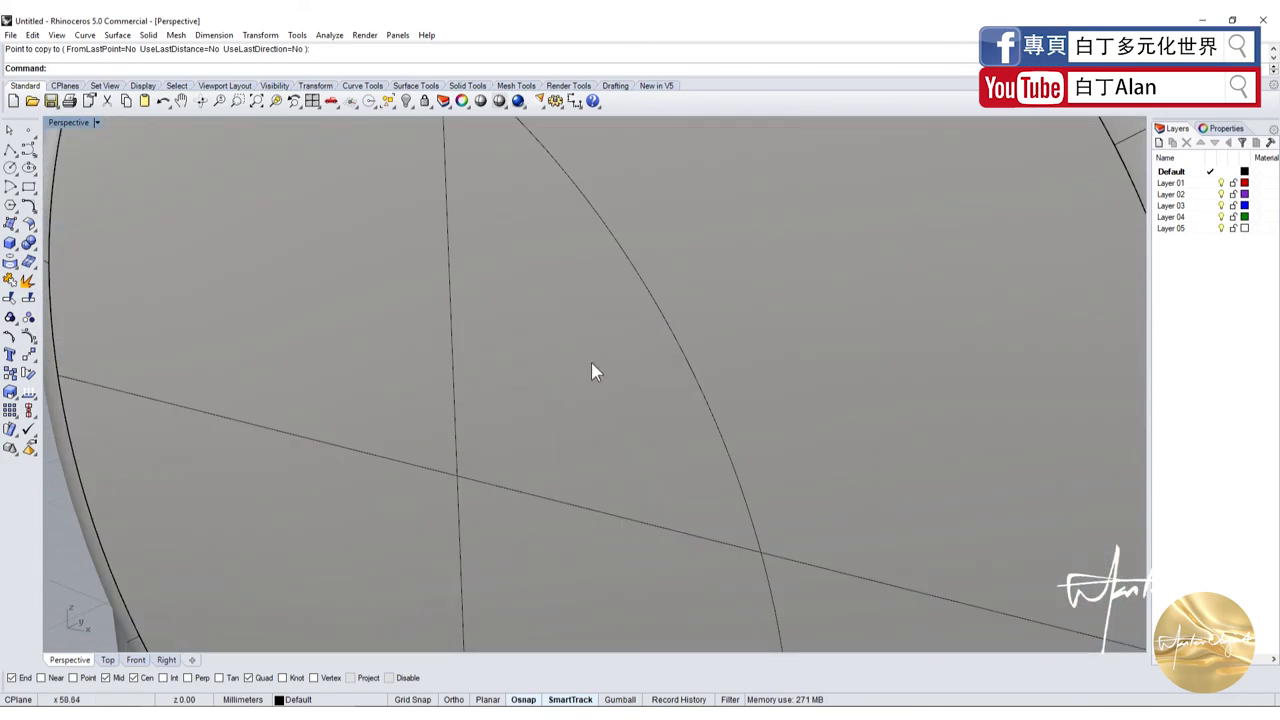
{"action": "scroll", "coordinate": [600, 360], "scroll_direction": "down", "scroll_amount": 3}
{"action": "scroll", "coordinate": [608, 351], "scroll_direction": "down", "scroll_amount": 2}
{"action": "scroll", "coordinate": [630, 360], "scroll_direction": "down", "scroll_amount": 2}
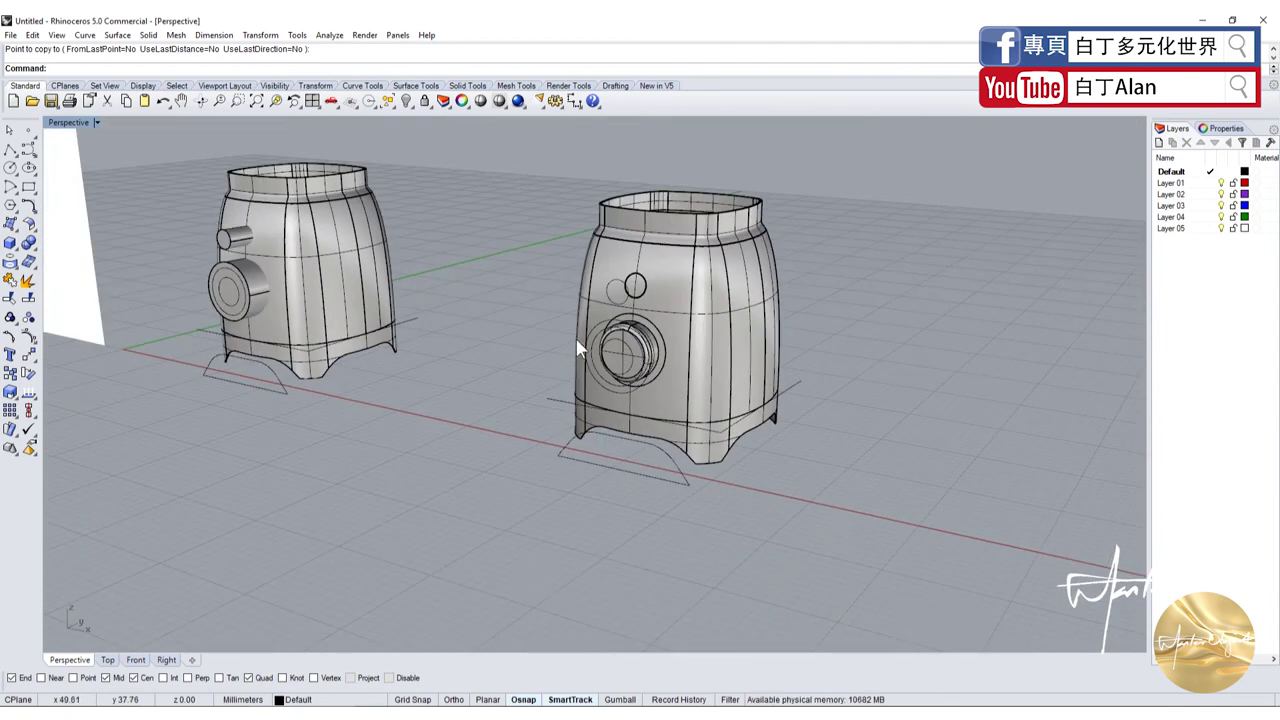
{"action": "scroll", "coordinate": [616, 342], "scroll_direction": "up", "scroll_amount": 3}
{"action": "left_click", "coordinate": [620, 337]}
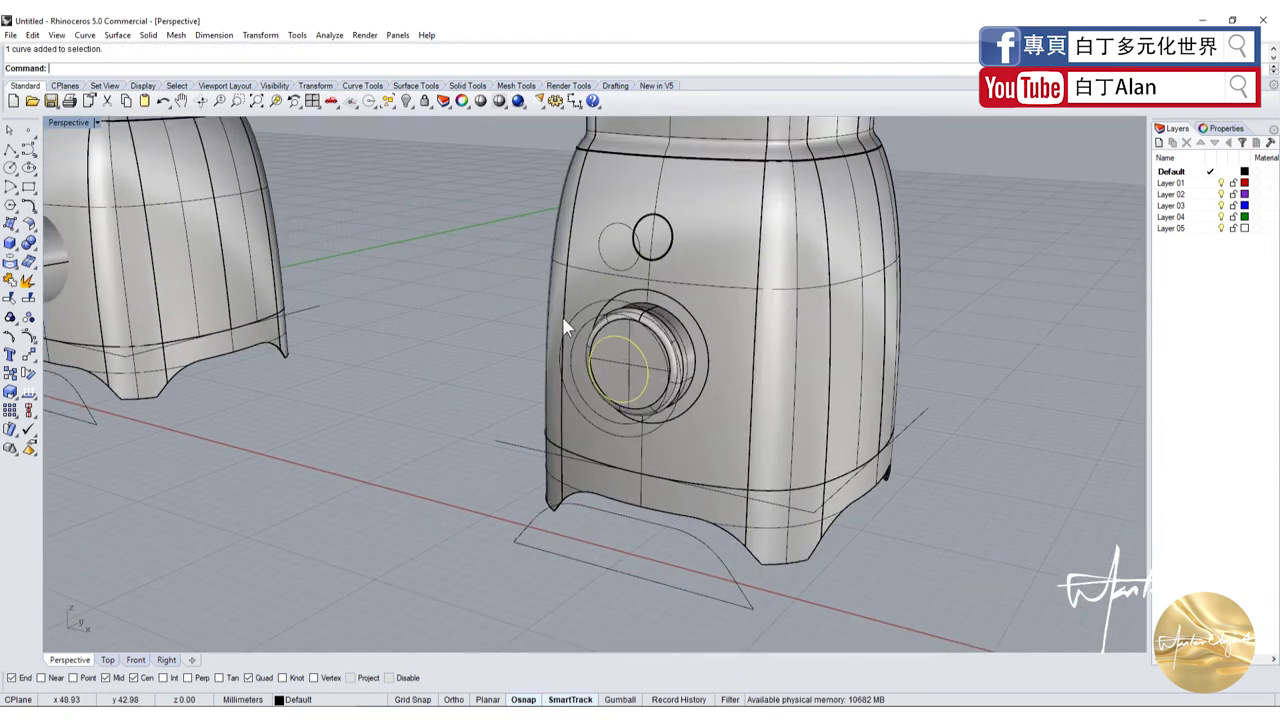
In the four-view layout, draw a circle in the Front view centred on the knob
{"action": "double_click", "coordinate": [68, 122]}
{"action": "scroll", "coordinate": [334, 542], "scroll_direction": "up", "scroll_amount": 3}
{"action": "scroll", "coordinate": [240, 540], "scroll_direction": "up", "scroll_amount": 4}
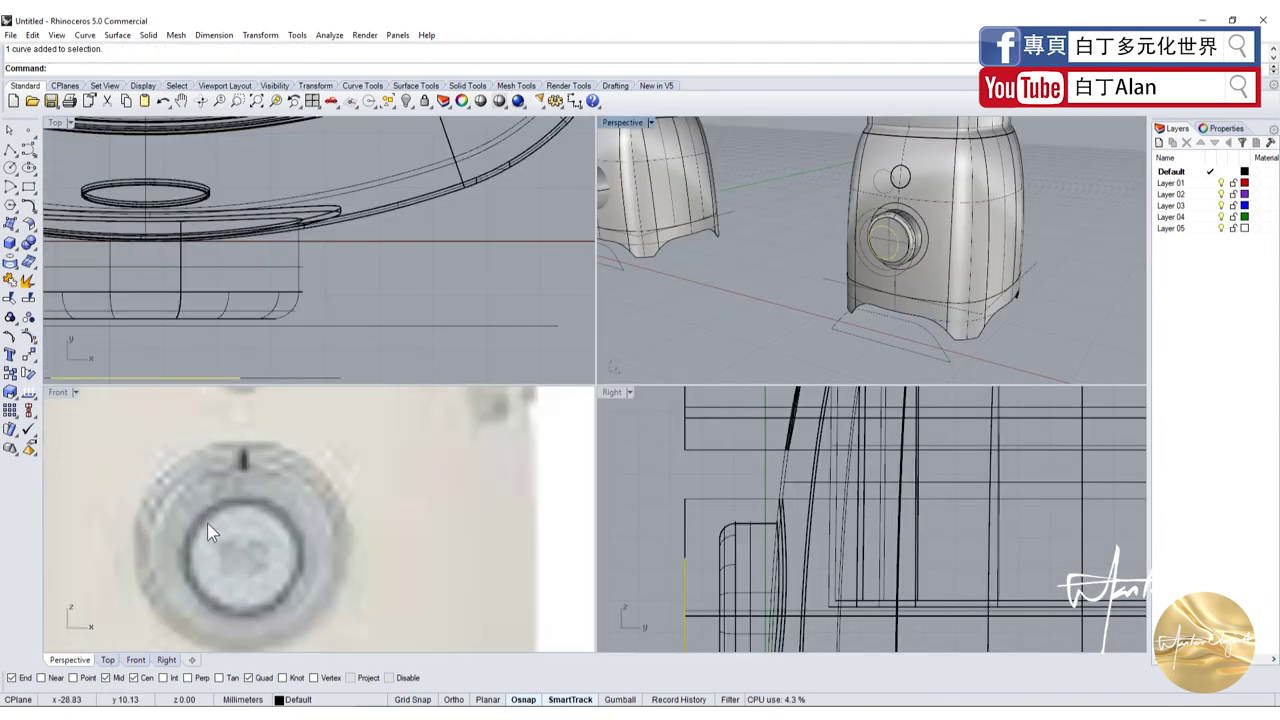
{"action": "scroll", "coordinate": [208, 524], "scroll_direction": "down", "scroll_amount": 5}
{"action": "scroll", "coordinate": [406, 527], "scroll_direction": "down", "scroll_amount": 2}
{"action": "scroll", "coordinate": [514, 520], "scroll_direction": "up", "scroll_amount": 4}
{"action": "scroll", "coordinate": [543, 507], "scroll_direction": "up", "scroll_amount": 3}
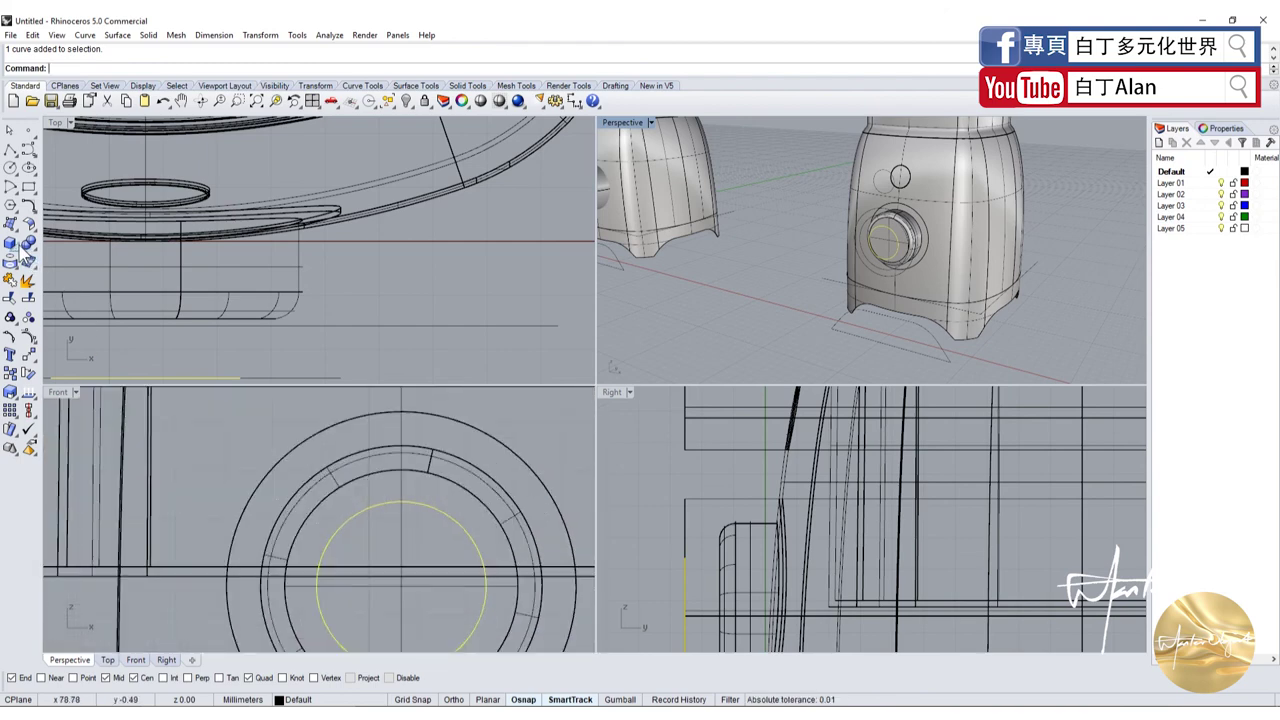
{"action": "left_click", "coordinate": [17, 172]}
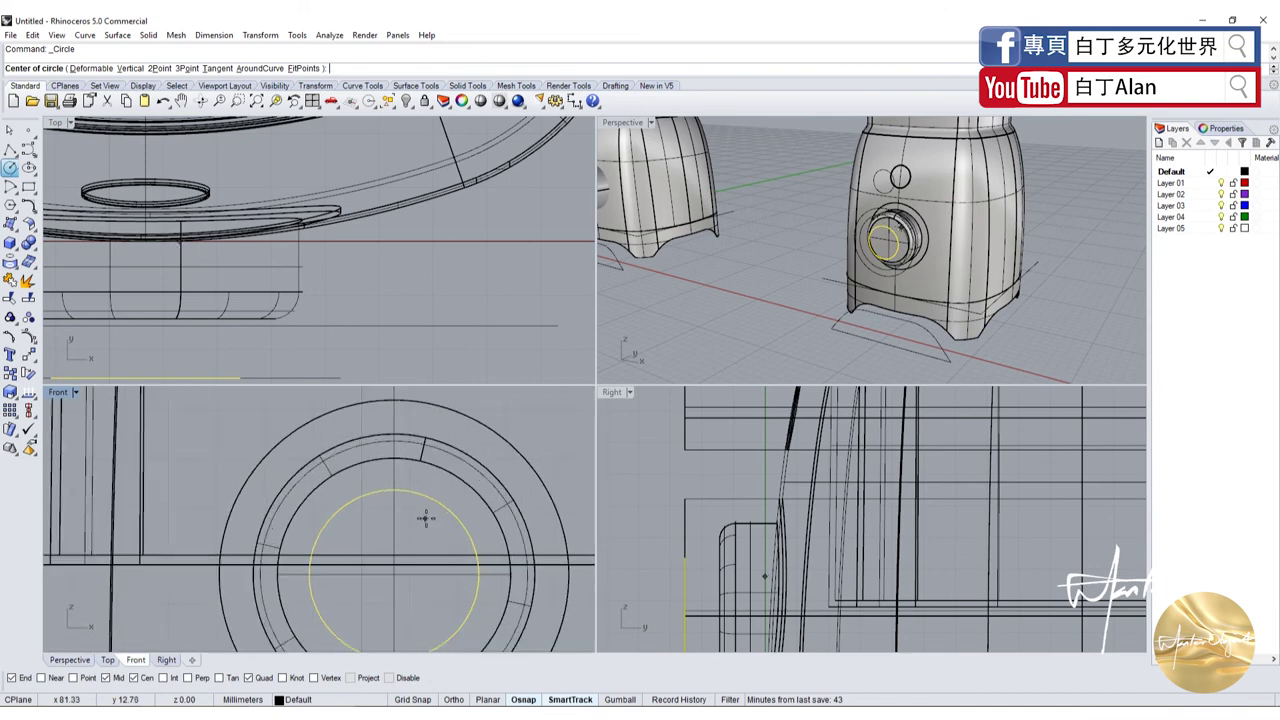
{"action": "left_click", "coordinate": [437, 513]}
{"action": "scroll", "coordinate": [395, 523], "scroll_direction": "up", "scroll_amount": 2}
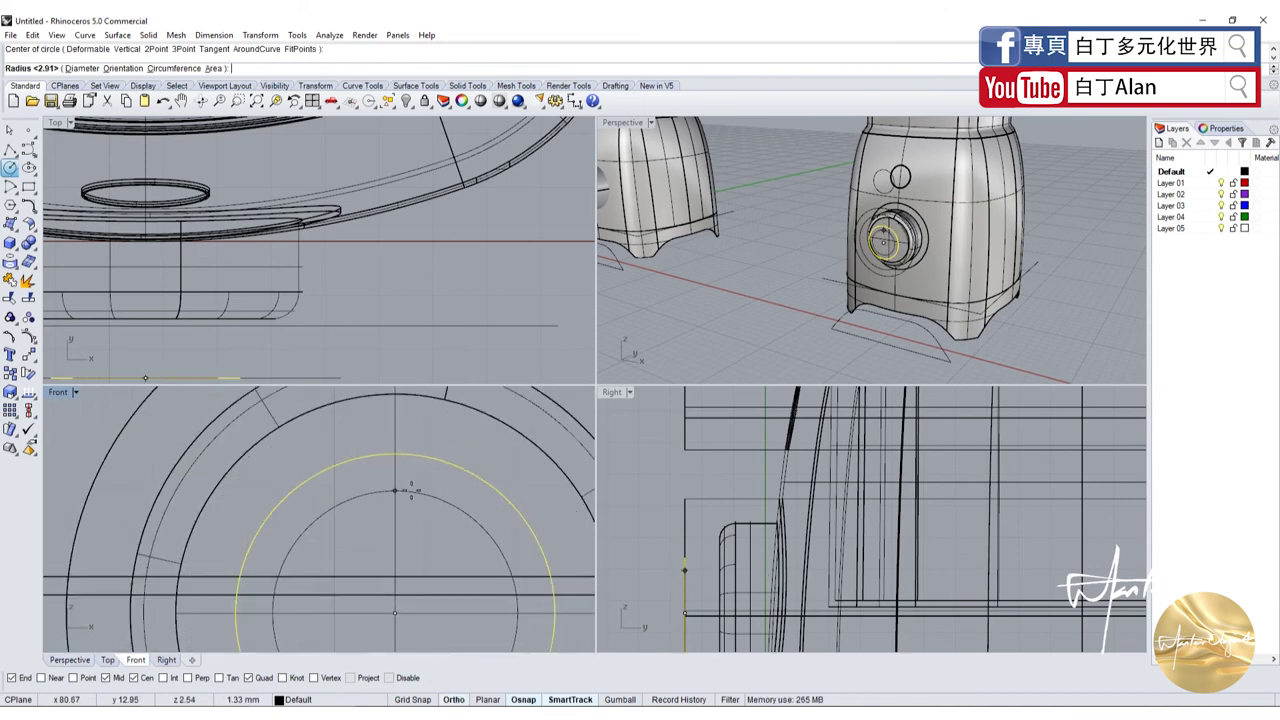
{"action": "left_click", "coordinate": [413, 487]}
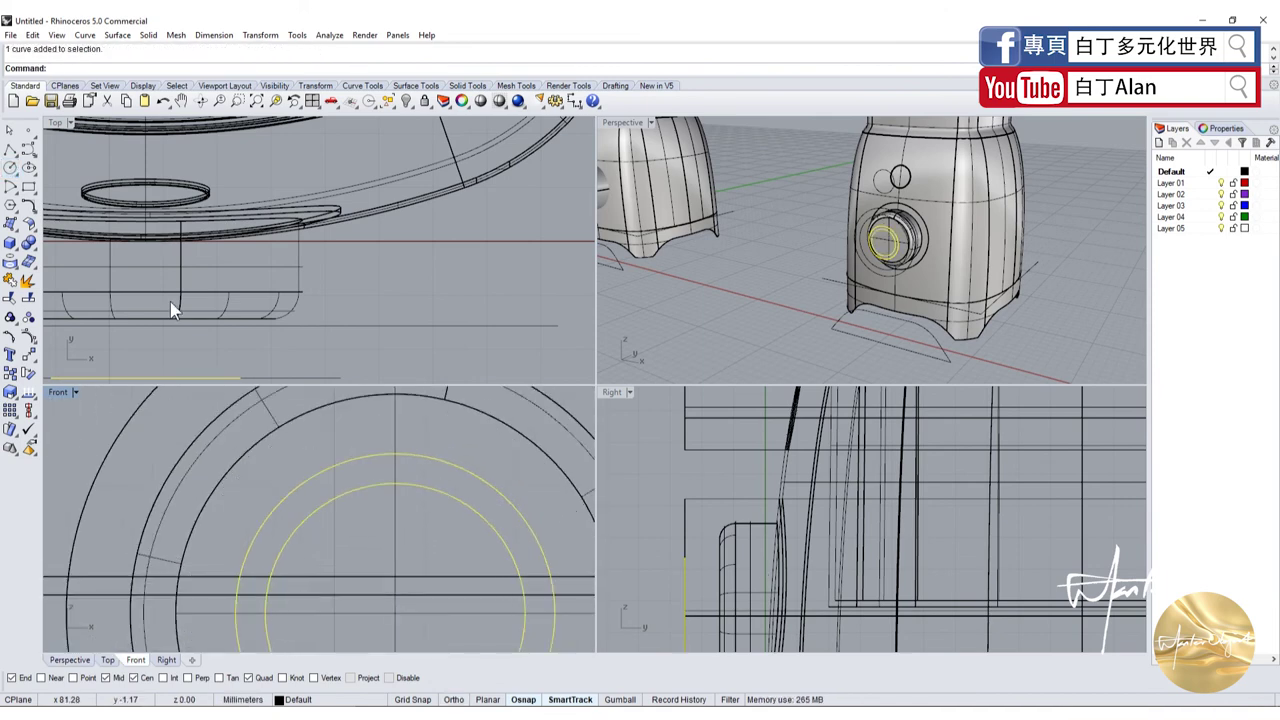
{"action": "scroll", "coordinate": [365, 520], "scroll_direction": "down", "scroll_amount": 2}
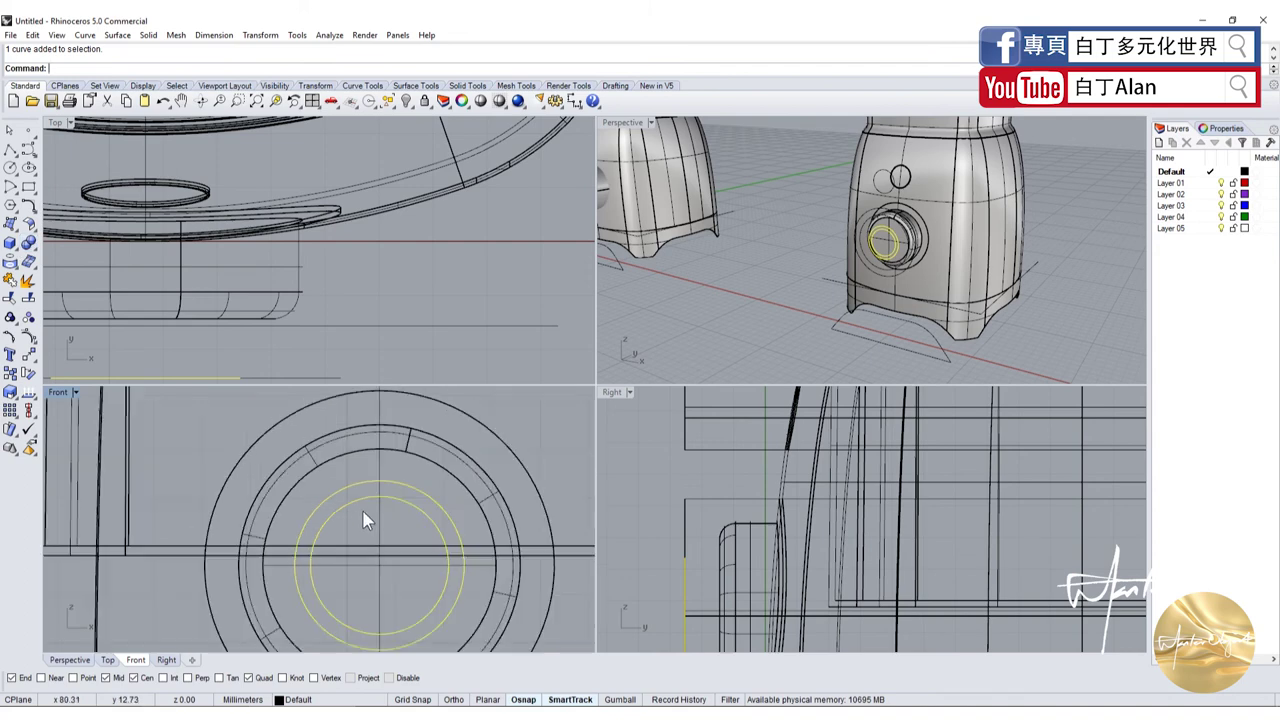
Extrude the concentric circles into a short solid cylinder with Solid=Yes
{"action": "left_click", "coordinate": [18, 250]}
{"action": "left_click", "coordinate": [67, 287]}
{"action": "scroll", "coordinate": [880, 250], "scroll_direction": "down", "scroll_amount": 2}
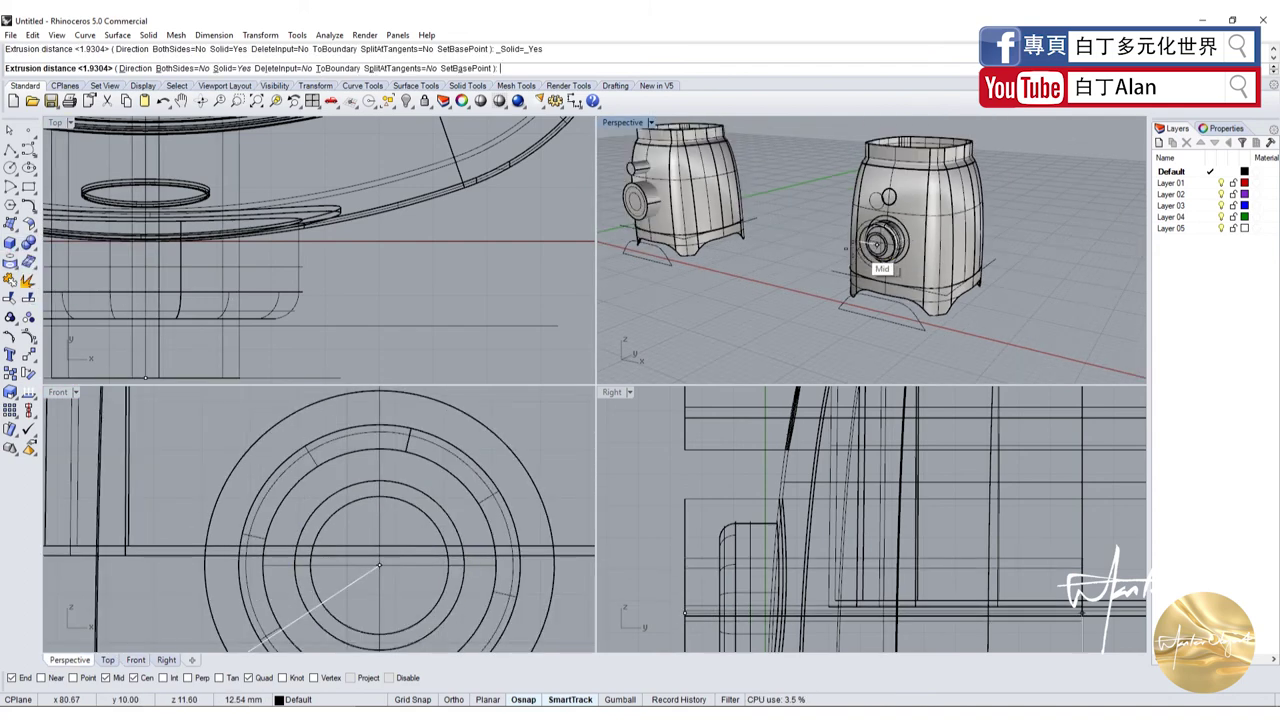
{"action": "scroll", "coordinate": [735, 550], "scroll_direction": "down", "scroll_amount": 3}
{"action": "scroll", "coordinate": [733, 549], "scroll_direction": "up", "scroll_amount": 3}
{"action": "scroll", "coordinate": [738, 544], "scroll_direction": "up", "scroll_amount": 2}
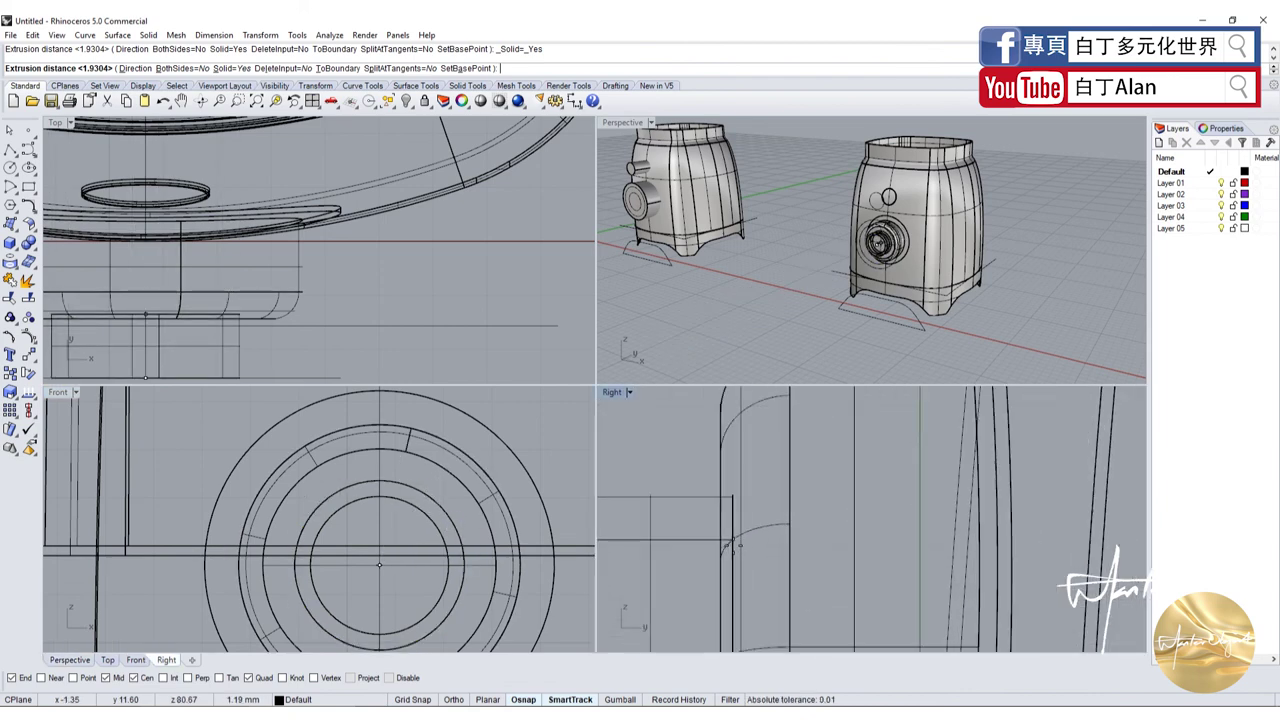
{"action": "left_click", "coordinate": [740, 542]}
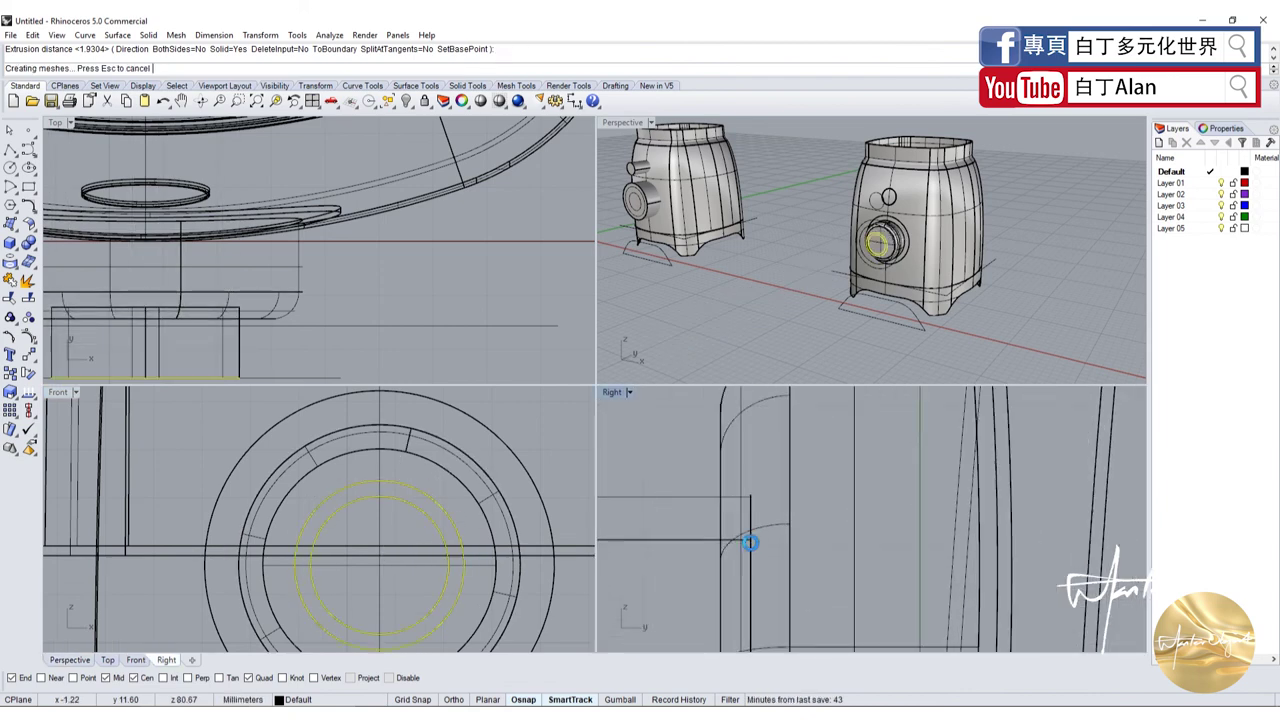
{"action": "left_click", "coordinate": [789, 314]}
{"action": "double_click", "coordinate": [625, 122]}
Boolean-difference the inner cylinder out of the knob polysurface
{"action": "scroll", "coordinate": [612, 414], "scroll_direction": "up", "scroll_amount": 3}
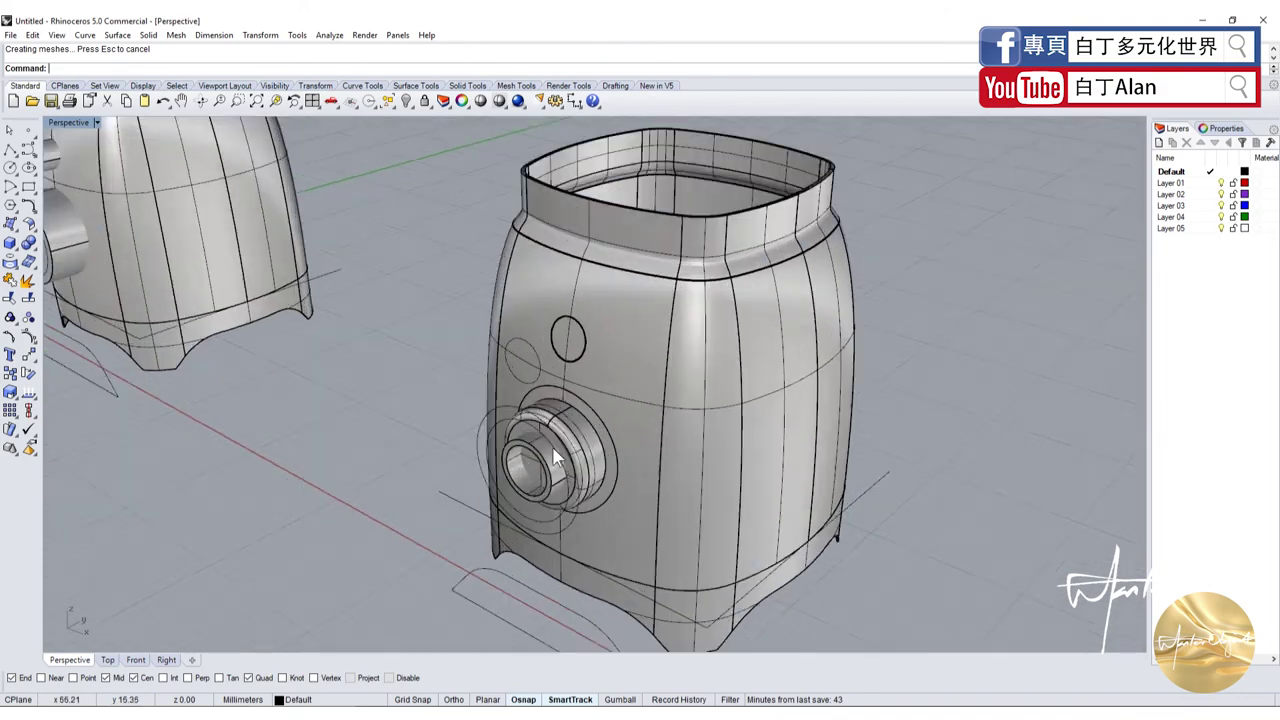
{"action": "scroll", "coordinate": [612, 414], "scroll_direction": "up", "scroll_amount": 3}
{"action": "left_click", "coordinate": [536, 466]}
{"action": "left_click", "coordinate": [504, 468], "text": "shift"}
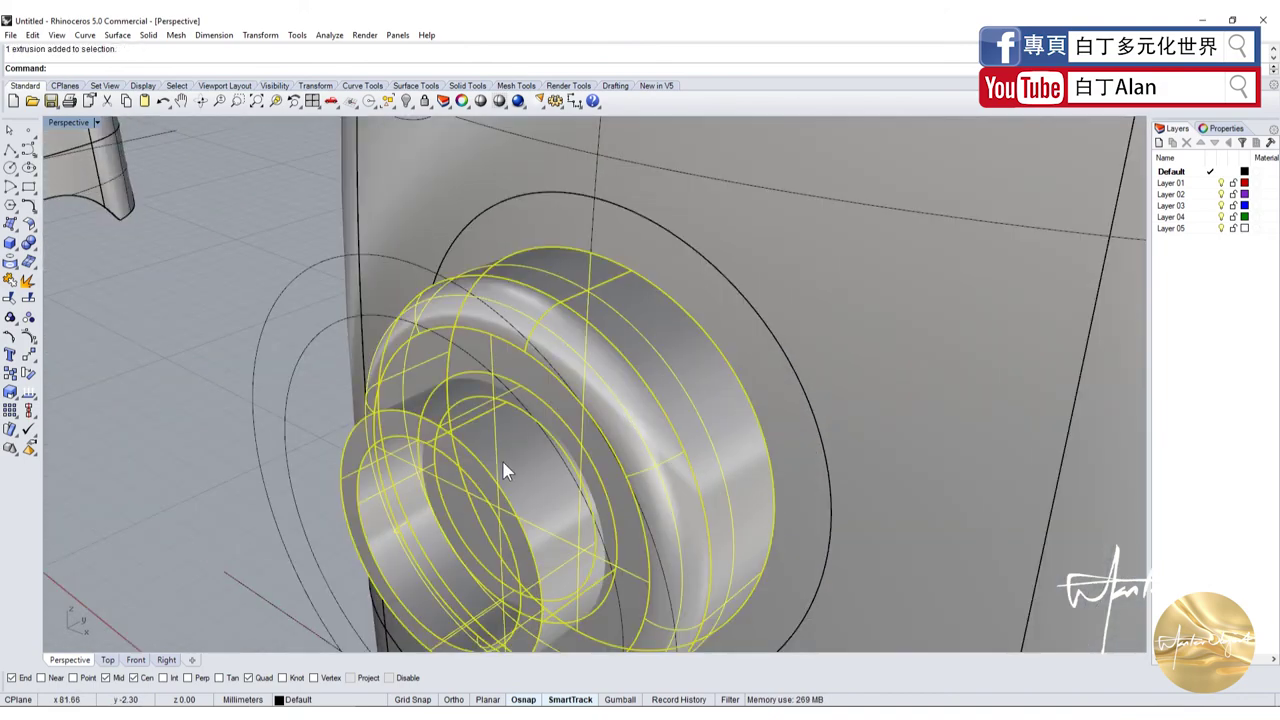
{"action": "left_click", "coordinate": [208, 376]}
{"action": "left_click", "coordinate": [591, 330]}
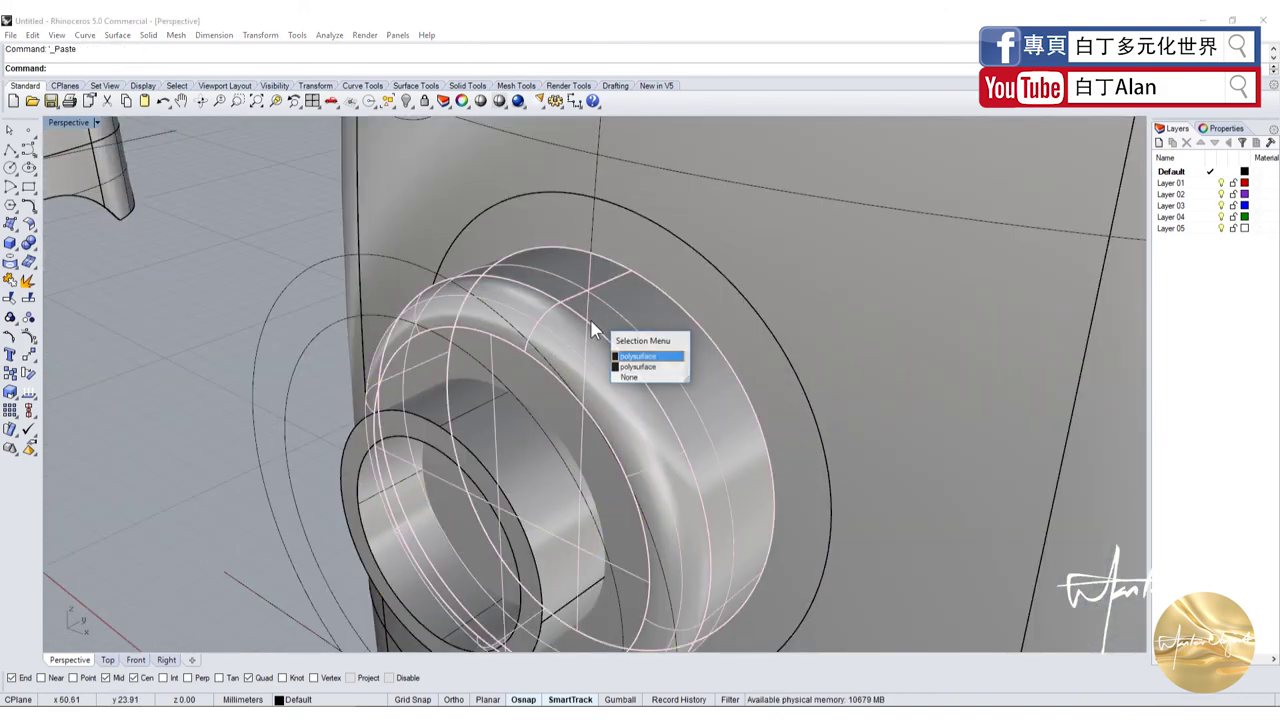
{"action": "left_click", "coordinate": [632, 357]}
{"action": "left_click", "coordinate": [40, 258]}
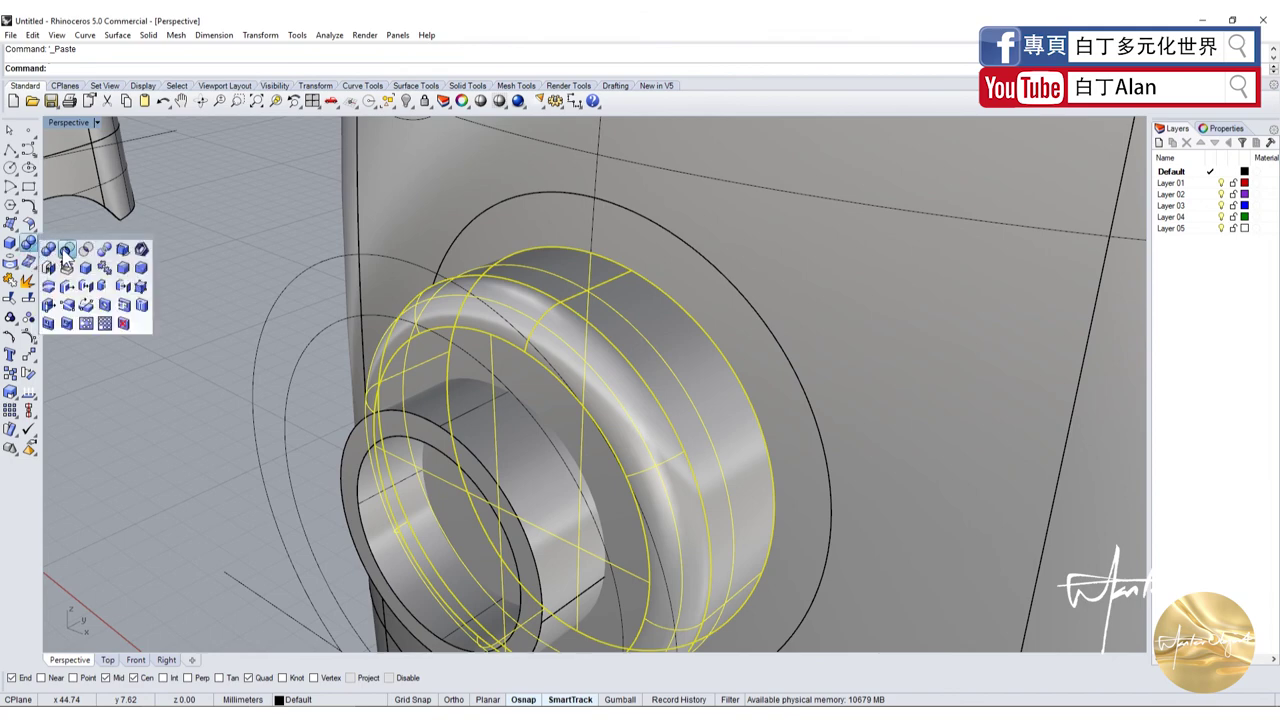
{"action": "left_click", "coordinate": [58, 254]}
{"action": "left_click", "coordinate": [475, 420]}
{"action": "left_click", "coordinate": [510, 448]}
{"action": "key", "text": "Return"}
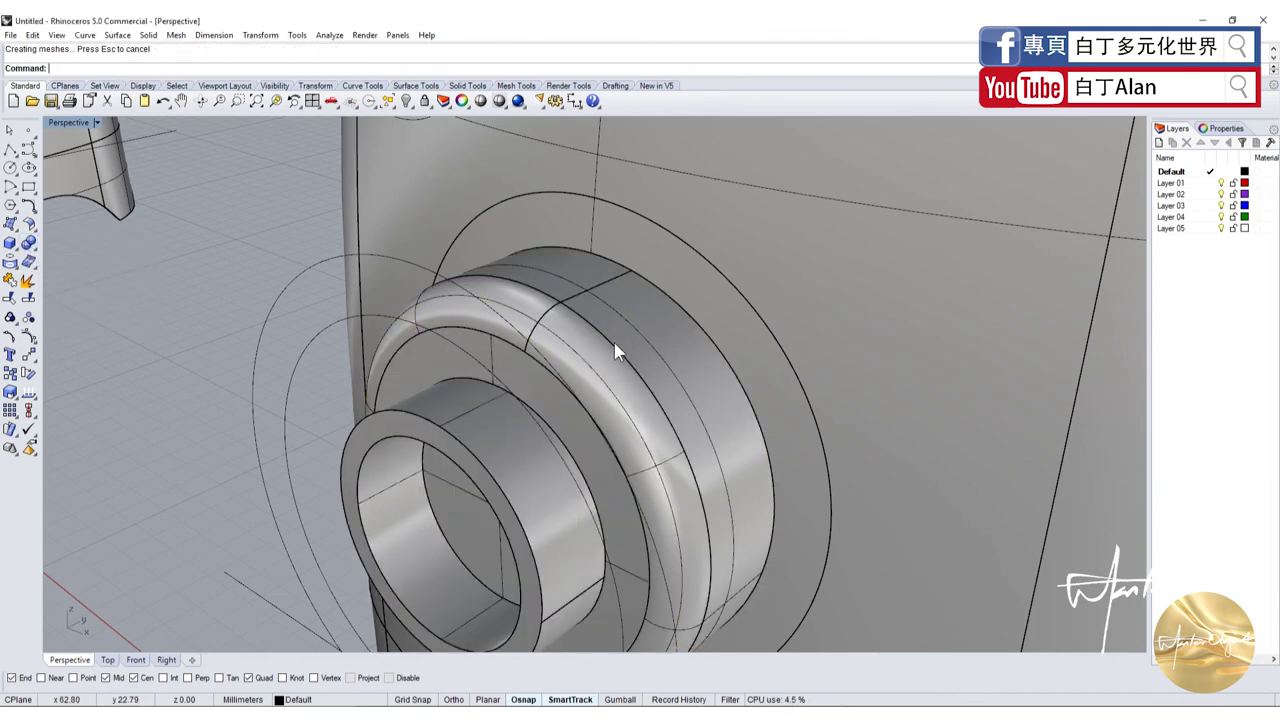
Boolean-intersect the knob polysurface with the second solid
{"action": "left_click", "coordinate": [622, 337]}
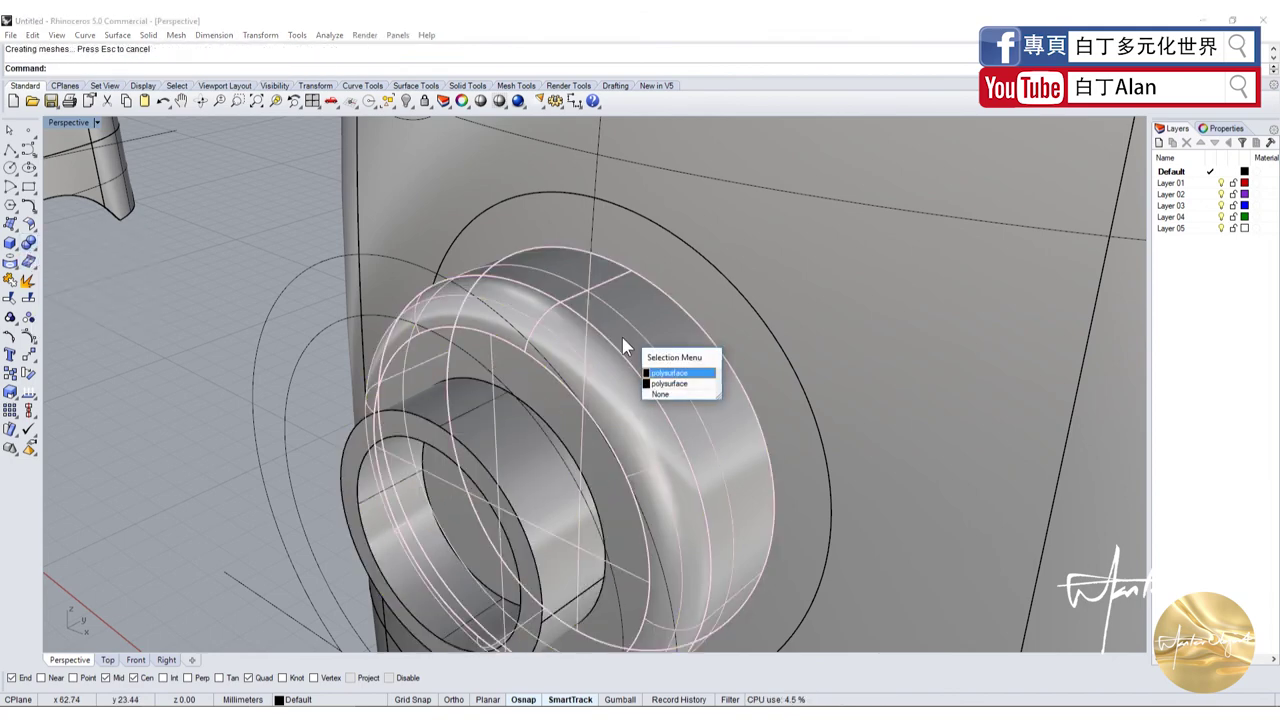
{"action": "left_click", "coordinate": [680, 384]}
{"action": "left_click", "coordinate": [40, 258]}
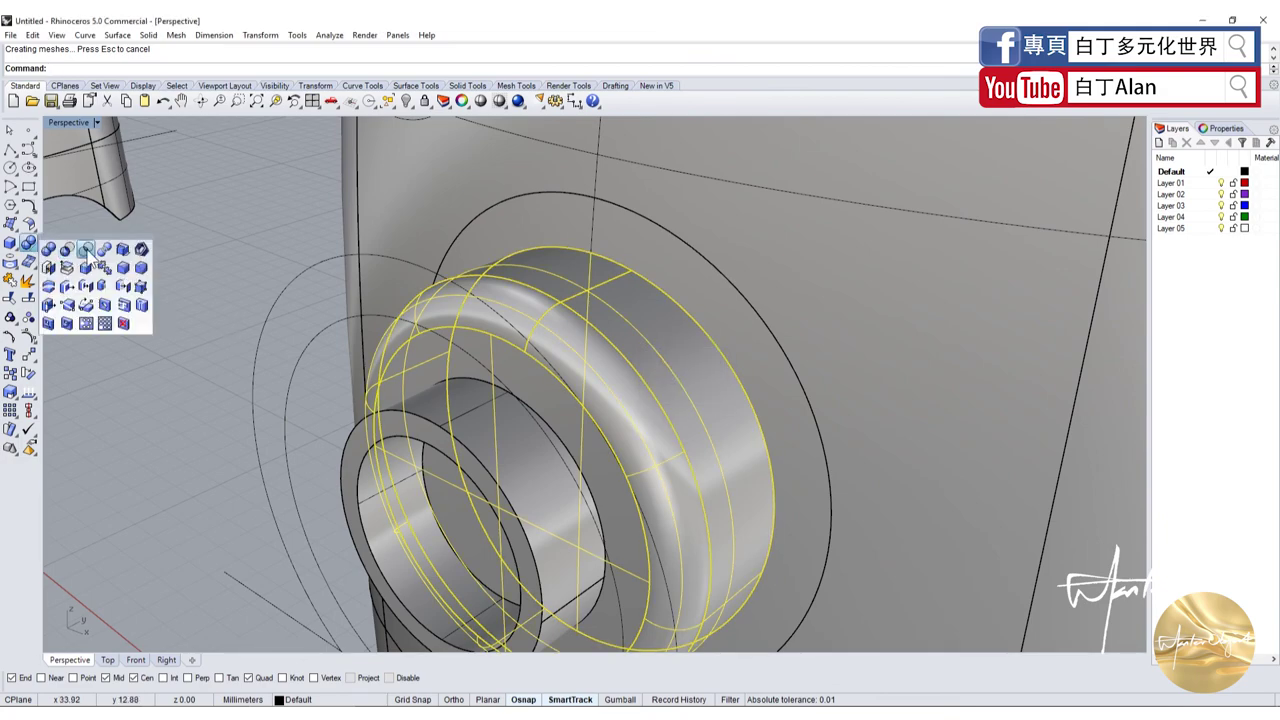
{"action": "left_click", "coordinate": [77, 254]}
{"action": "left_click", "coordinate": [433, 418]}
{"action": "key", "text": "Return"}
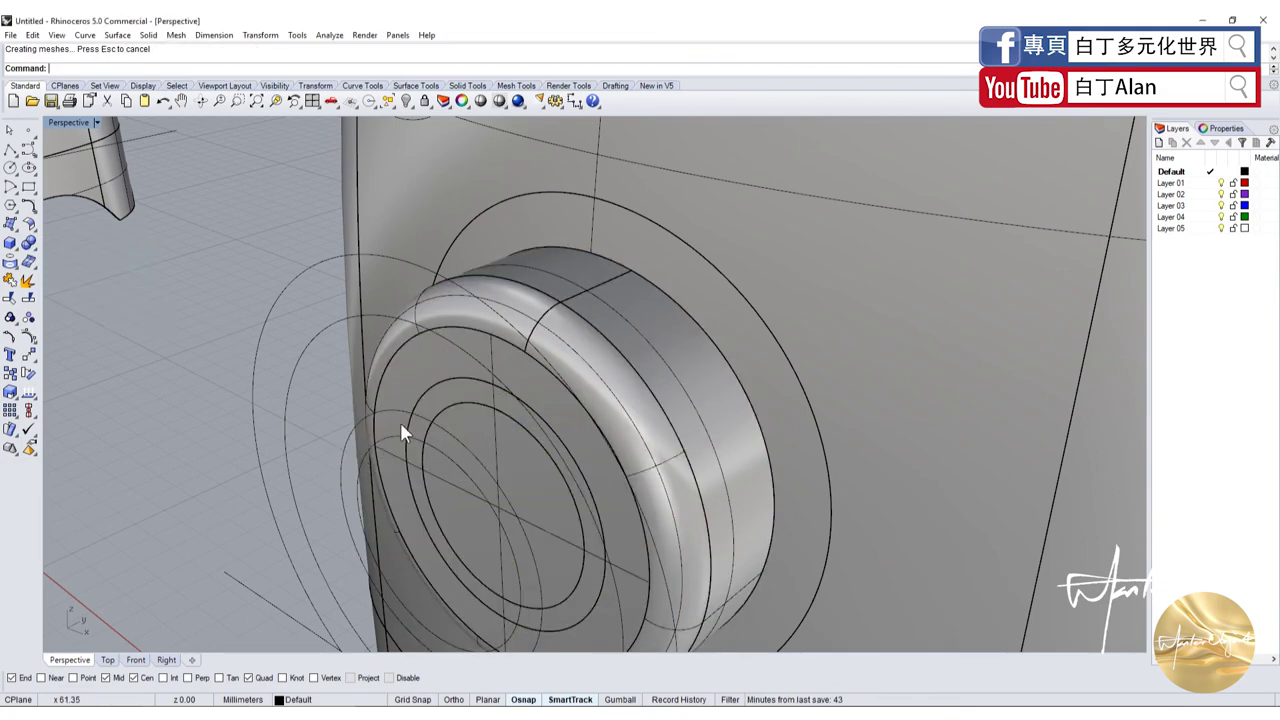
Hide the leftover ring and turn the view to face the knob
{"action": "scroll", "coordinate": [400, 422], "scroll_direction": "down", "scroll_amount": 5}
{"action": "scroll", "coordinate": [492, 408], "scroll_direction": "up", "scroll_amount": 3}
{"action": "left_click", "coordinate": [489, 410]}
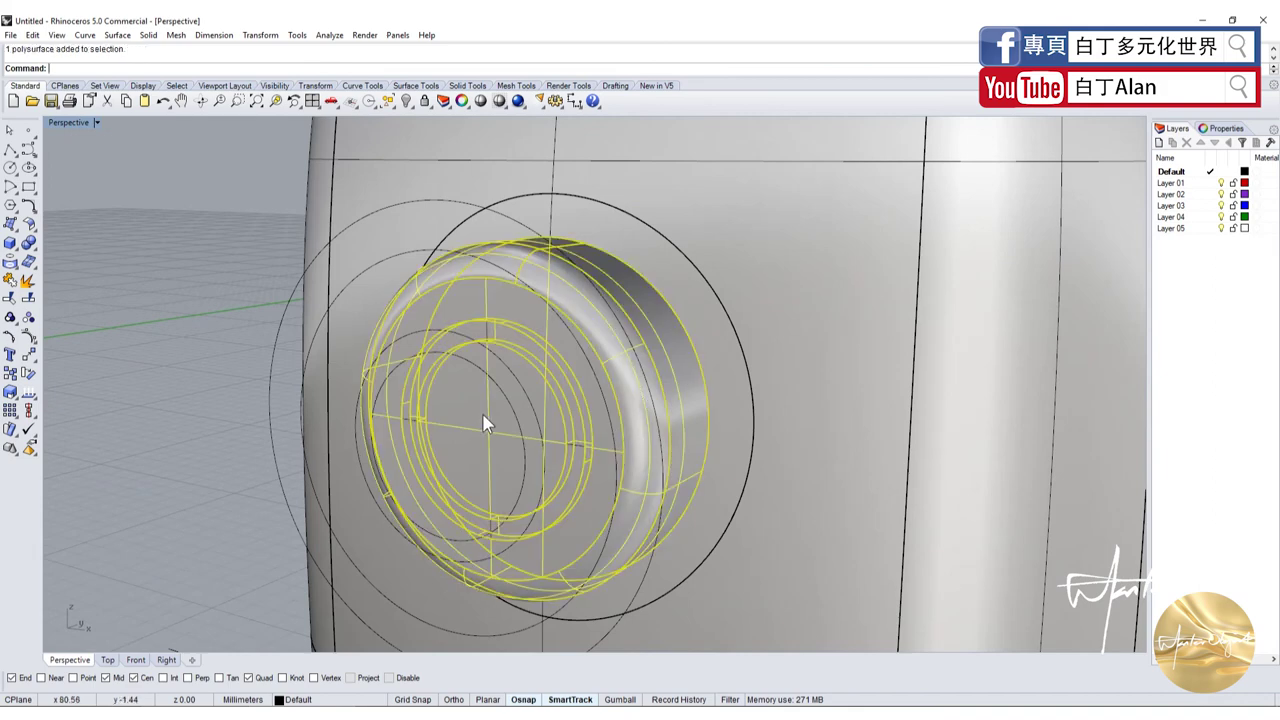
{"action": "left_click", "coordinate": [523, 346]}
{"action": "left_click", "coordinate": [570, 383]}
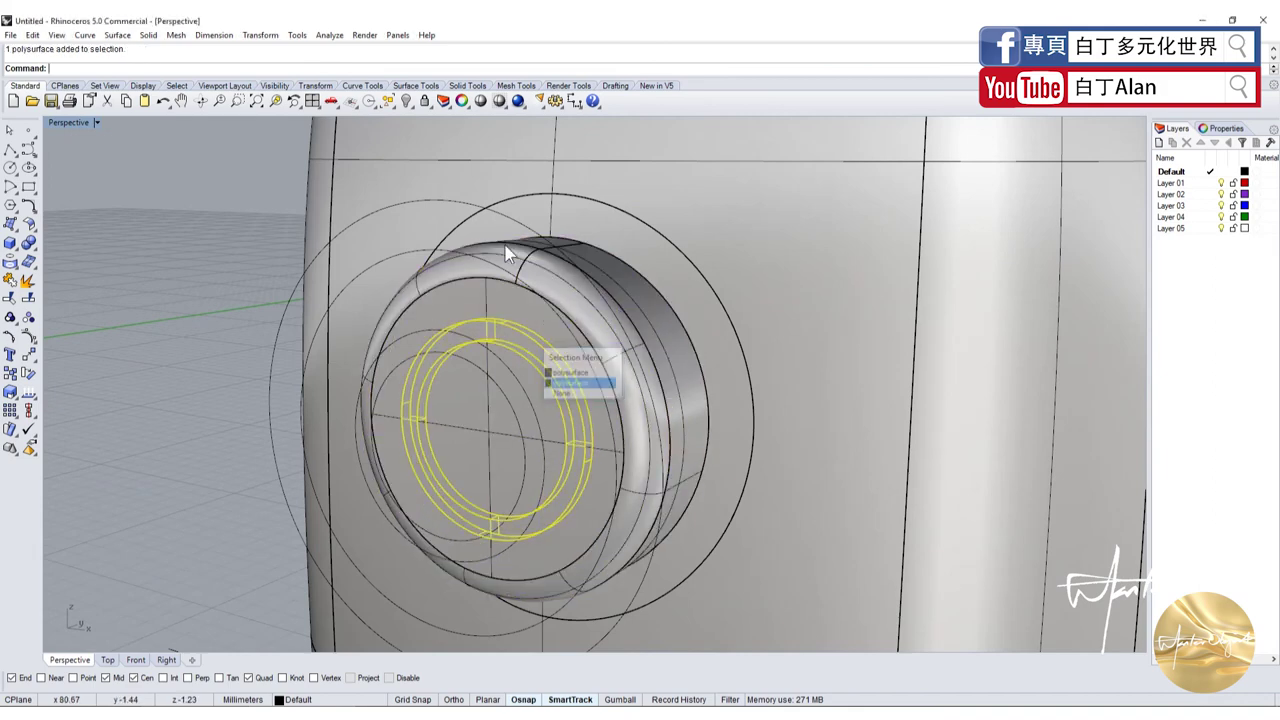
{"action": "left_click", "coordinate": [413, 104]}
{"action": "scroll", "coordinate": [494, 362], "scroll_direction": "up", "scroll_amount": 3}
{"action": "left_click", "coordinate": [550, 362]}
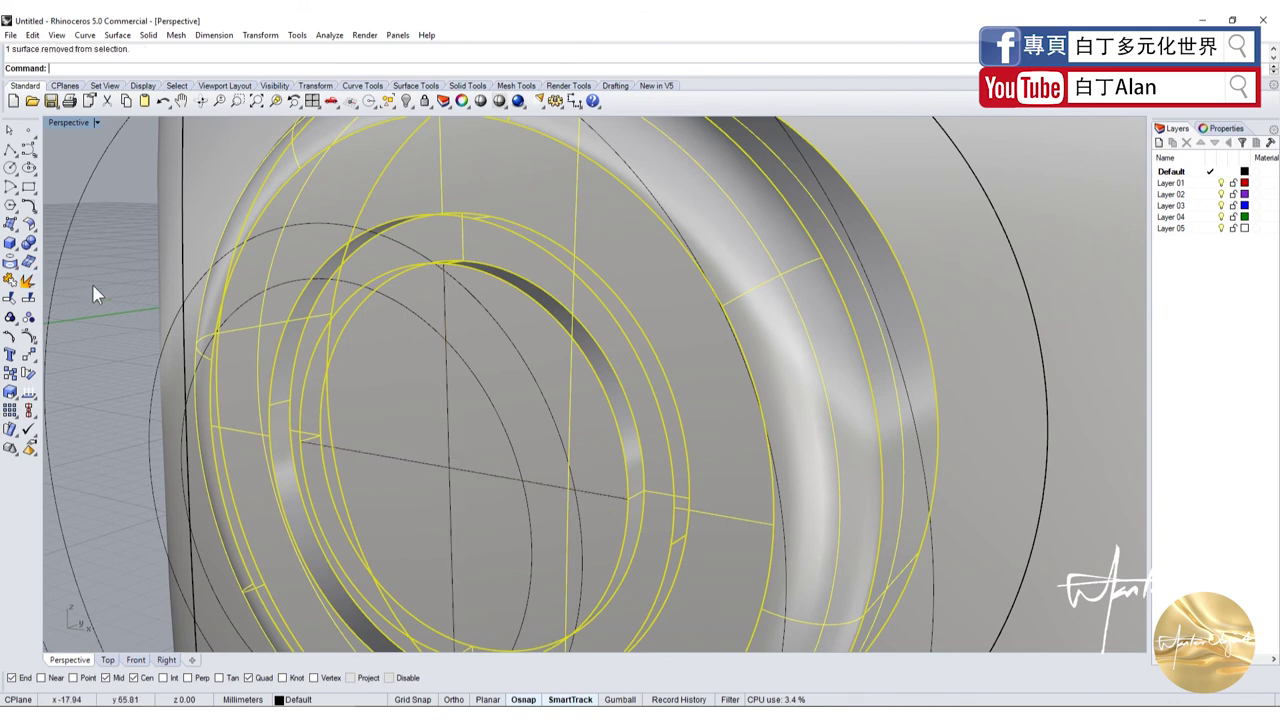
{"action": "left_click", "coordinate": [10, 280]}
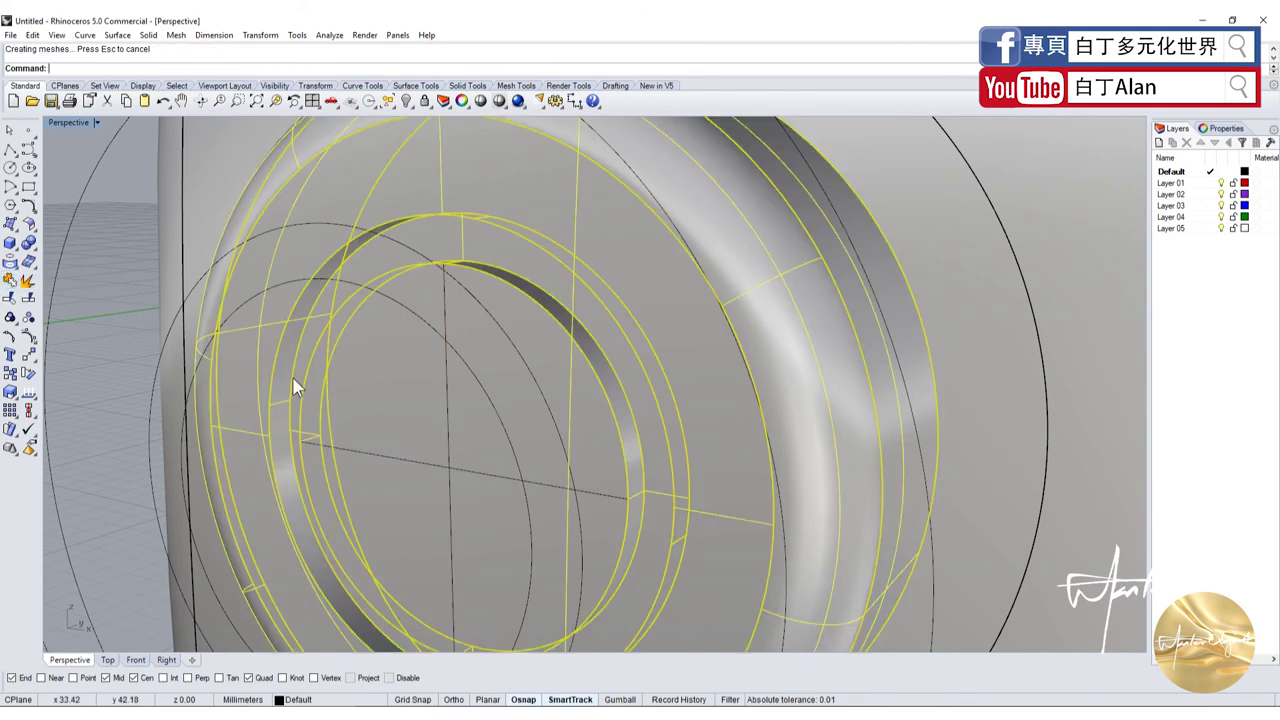
{"action": "scroll", "coordinate": [417, 417], "scroll_direction": "down", "scroll_amount": 5}
{"action": "right_click_drag", "start_coordinate": [427, 411], "coordinate": [520, 398]}
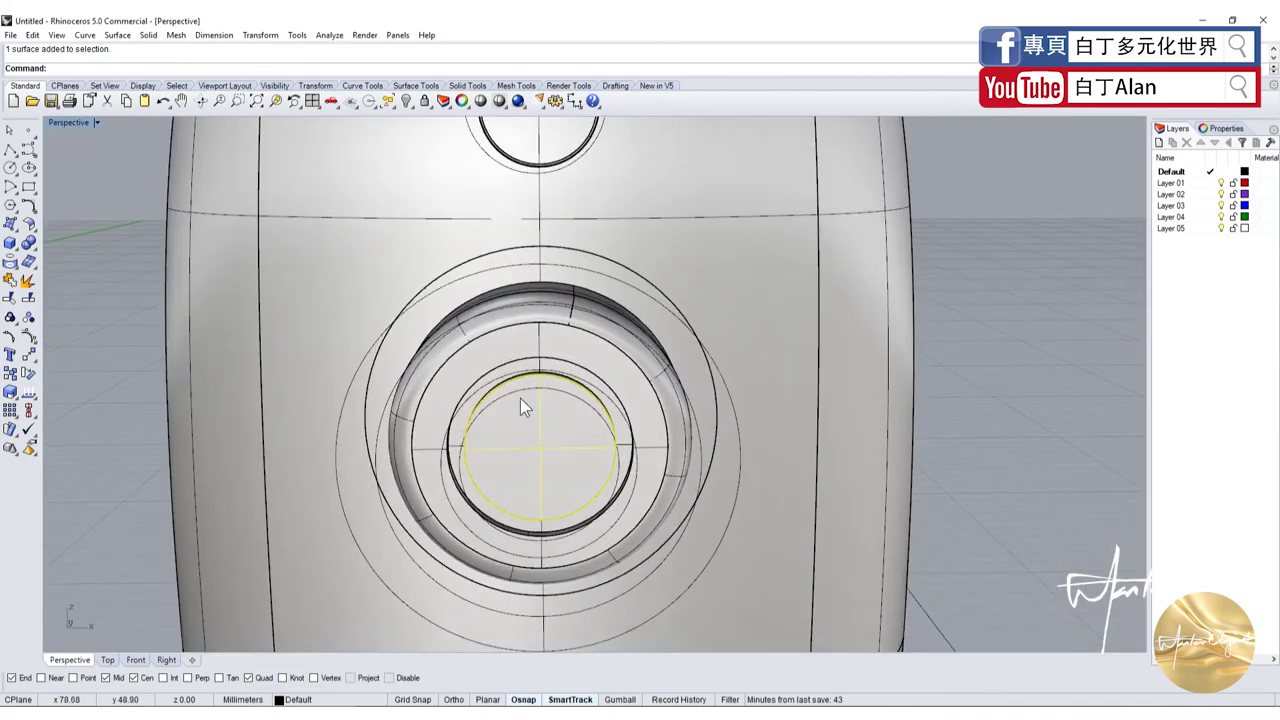
{"action": "left_click", "coordinate": [490, 343]}
{"action": "key", "text": "Down"}
{"action": "key", "text": "Return"}
{"action": "left_click", "coordinate": [534, 429]}
{"action": "left_click", "coordinate": [410, 104]}
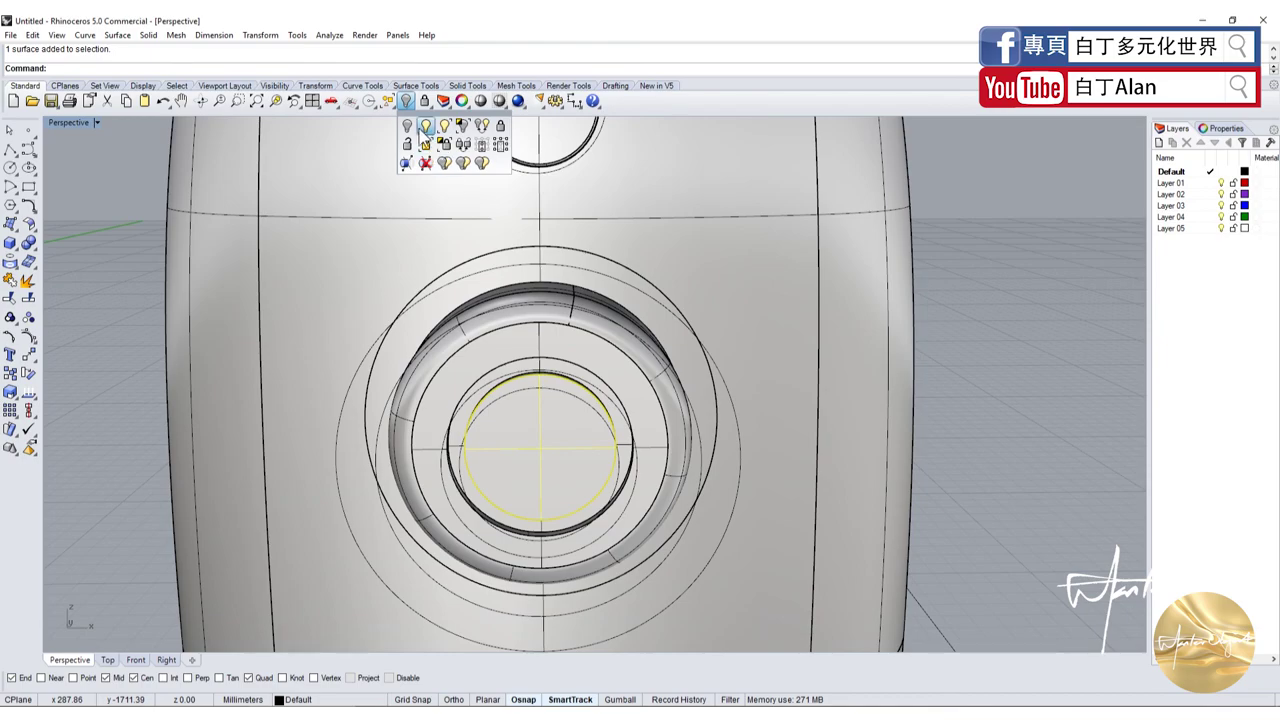
{"action": "key", "text": "ctrl+h"}
{"action": "right_click_drag", "start_coordinate": [551, 400], "coordinate": [523, 354]}
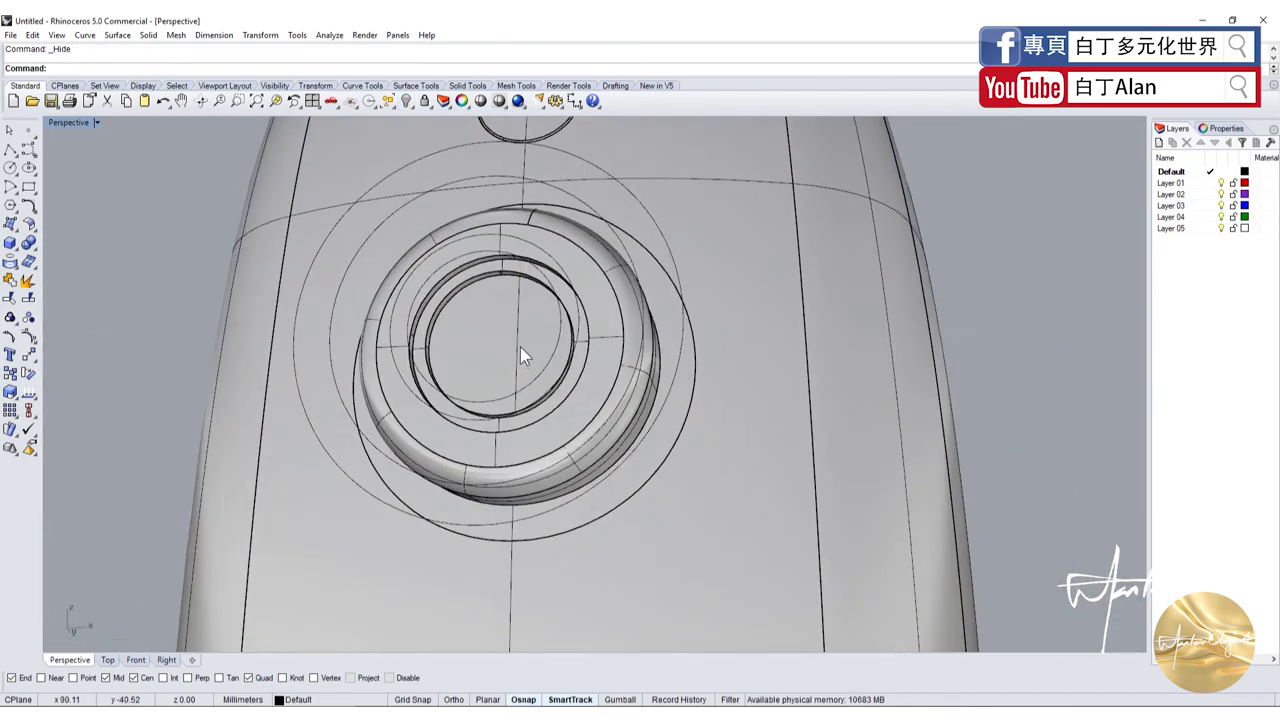
{"action": "scroll", "coordinate": [591, 322], "scroll_direction": "up", "scroll_amount": 5}
{"action": "right_click_drag", "start_coordinate": [591, 322], "coordinate": [626, 334]}
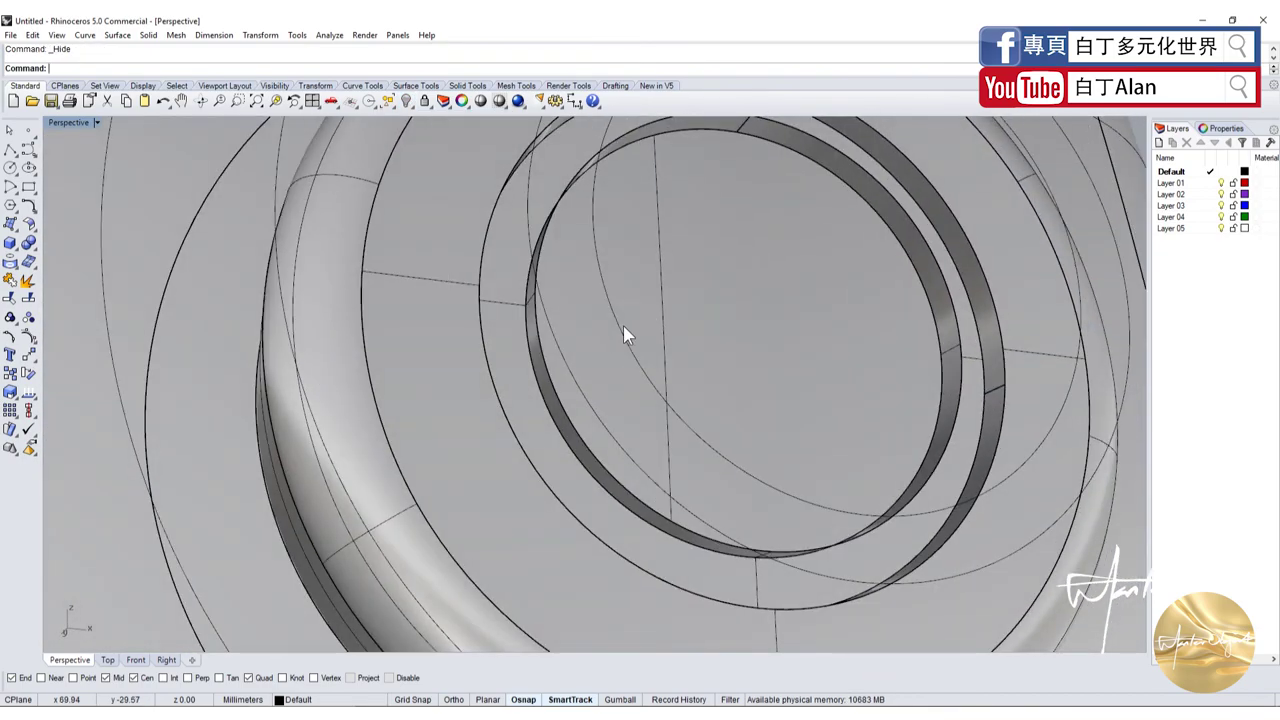
{"action": "key", "text": "ctrl+z"}
{"action": "scroll", "coordinate": [504, 427], "scroll_direction": "down", "scroll_amount": 5}
{"action": "scroll", "coordinate": [461, 495], "scroll_direction": "down", "scroll_amount": 5}
{"action": "mouse_move", "coordinate": [461, 495]}
{"action": "right_mouse_down"}
{"action": "mouse_move", "coordinate": [390, 490]}
{"action": "mouse_move", "coordinate": [378, 418]}
{"action": "right_mouse_up"}
{"action": "scroll", "coordinate": [492, 520], "scroll_direction": "up", "scroll_amount": 2}
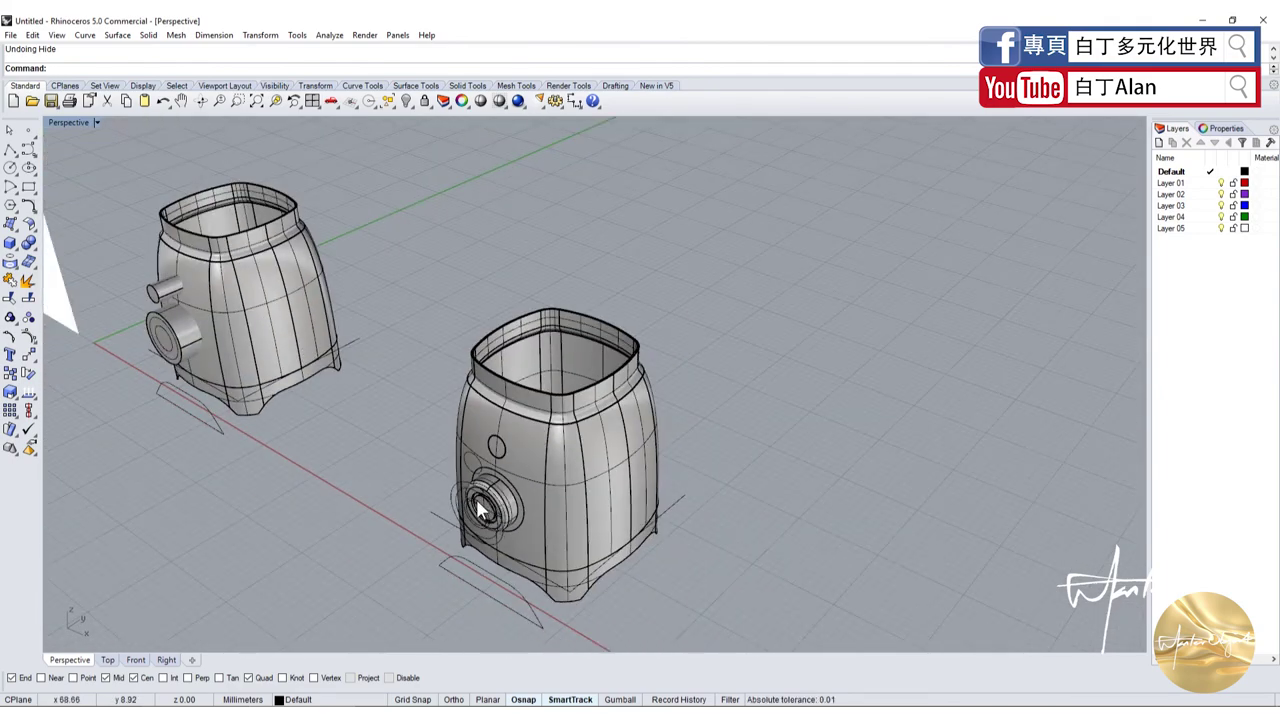
{"action": "scroll", "coordinate": [448, 518], "scroll_direction": "up", "scroll_amount": 1}
{"action": "scroll", "coordinate": [500, 525], "scroll_direction": "up", "scroll_amount": 5}
{"action": "scroll", "coordinate": [554, 529], "scroll_direction": "down", "scroll_amount": 5}
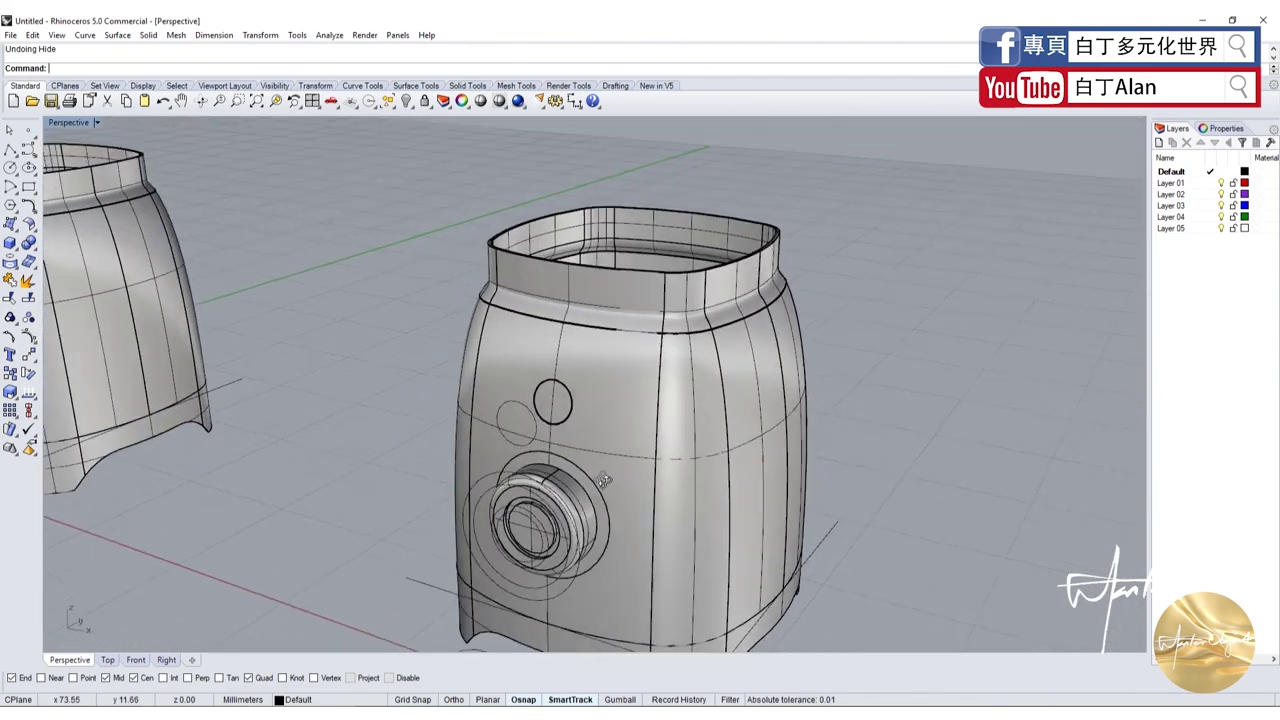
{"action": "scroll", "coordinate": [638, 497], "scroll_direction": "down", "scroll_amount": 4}
{"action": "scroll", "coordinate": [638, 497], "scroll_direction": "up", "scroll_amount": 3}
{"action": "scroll", "coordinate": [757, 423], "scroll_direction": "up", "scroll_amount": 3}
{"action": "scroll", "coordinate": [820, 366], "scroll_direction": "down", "scroll_amount": 2}
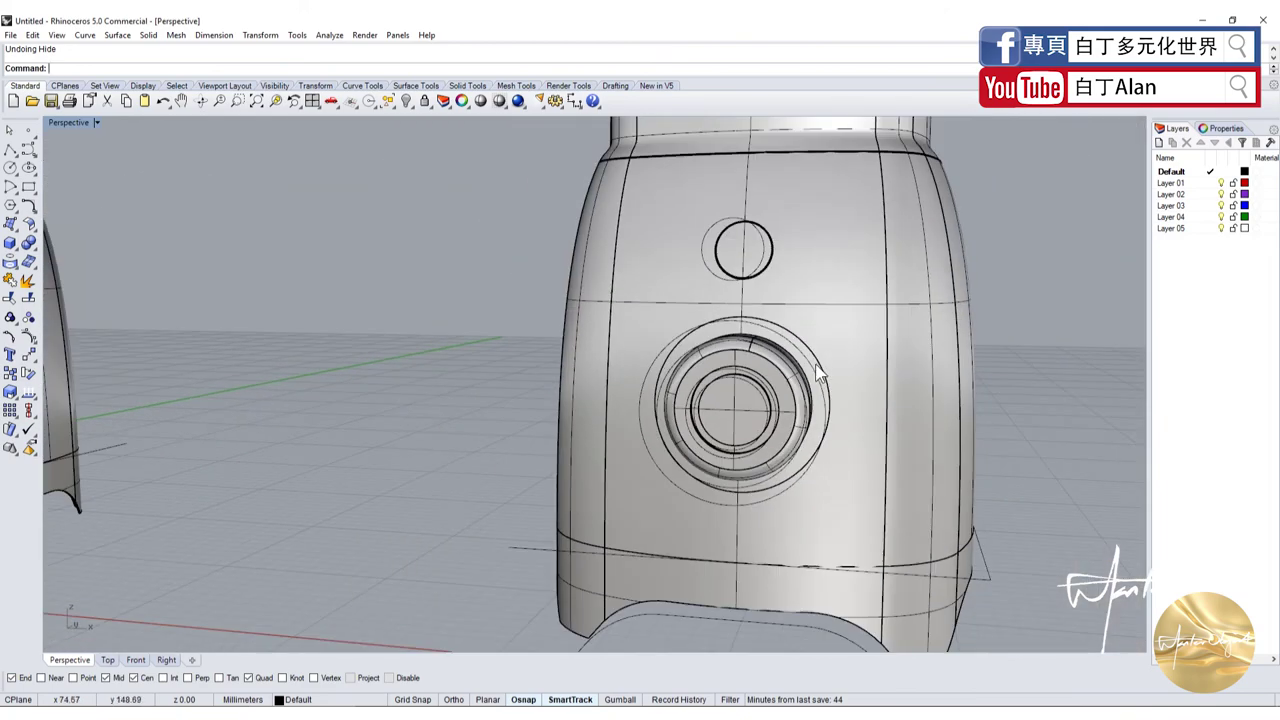
{"action": "scroll", "coordinate": [818, 376], "scroll_direction": "down", "scroll_amount": 1}
{"action": "scroll", "coordinate": [818, 376], "scroll_direction": "up", "scroll_amount": 4}
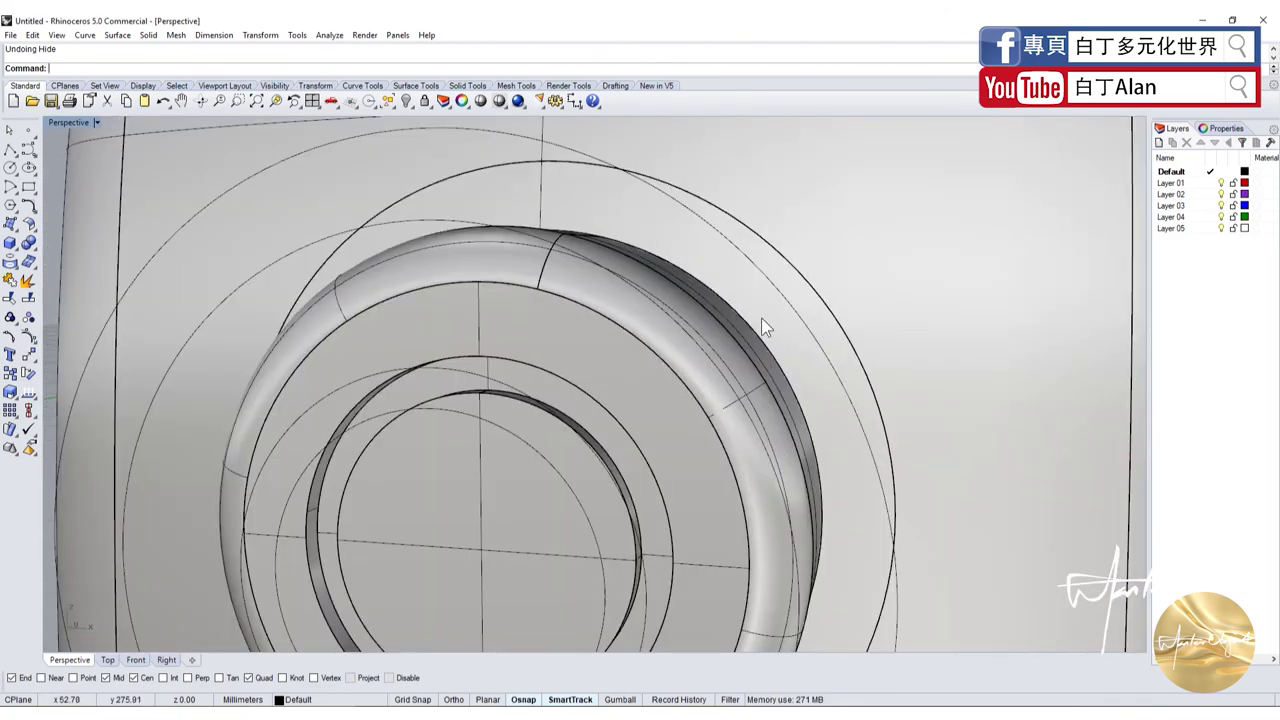
{"action": "scroll", "coordinate": [797, 410], "scroll_direction": "down", "scroll_amount": 3}
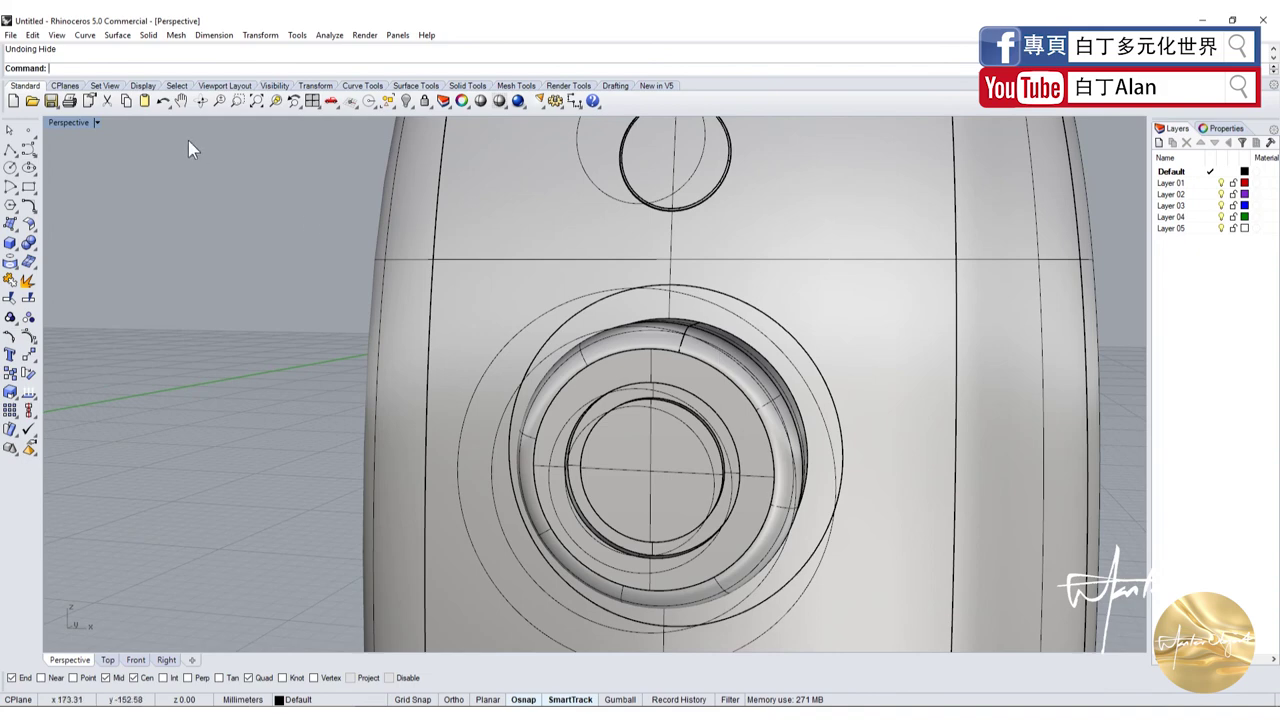
In the Front view, draw a circle at the rings' centre, just outside the ring
{"action": "double_click", "coordinate": [70, 123]}
{"action": "left_click", "coordinate": [10, 167]}
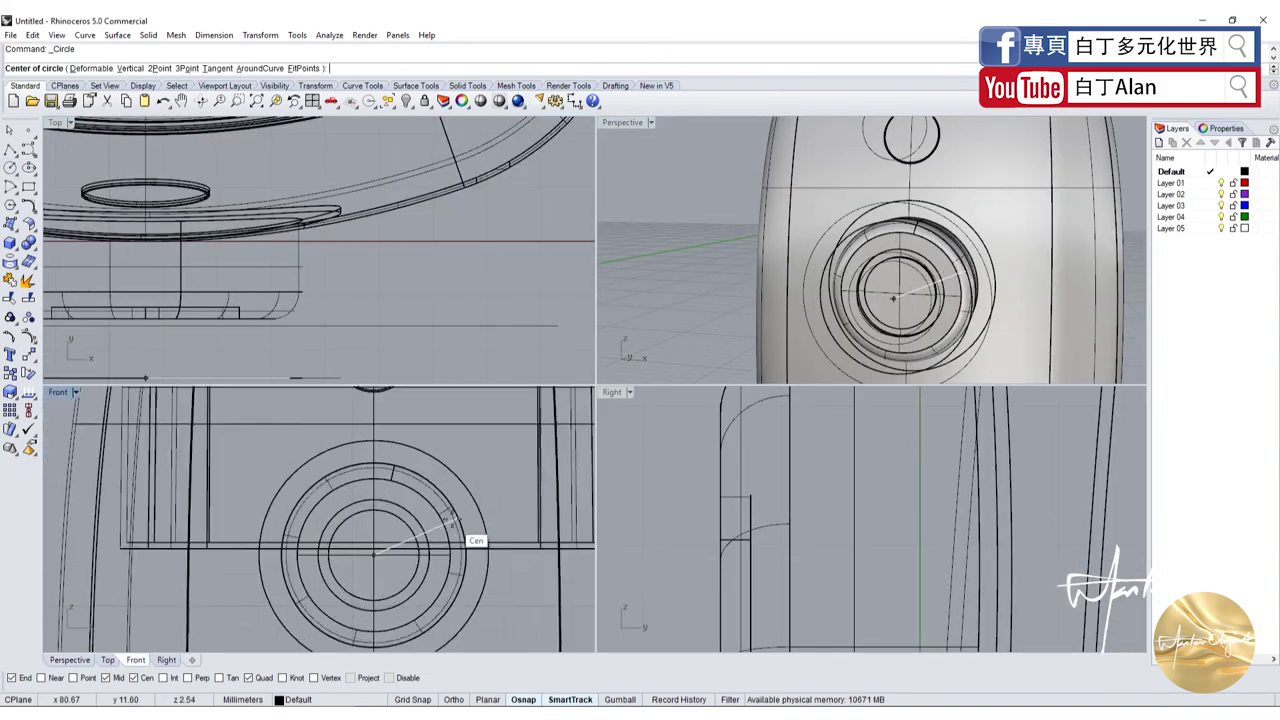
{"action": "left_click", "coordinate": [305, 587]}
{"action": "scroll", "coordinate": [305, 404], "scroll_direction": "up", "scroll_amount": 2}
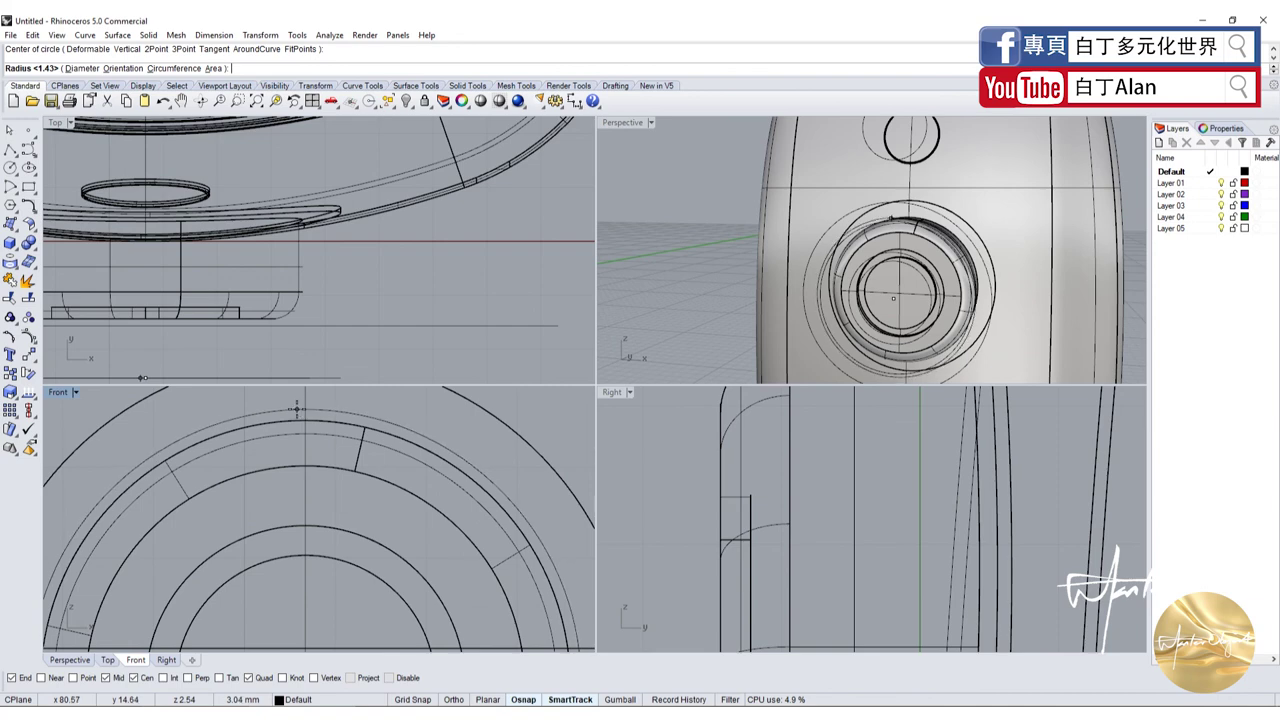
{"action": "left_click", "coordinate": [306, 425]}
{"action": "scroll", "coordinate": [320, 300], "scroll_direction": "down", "scroll_amount": 3}
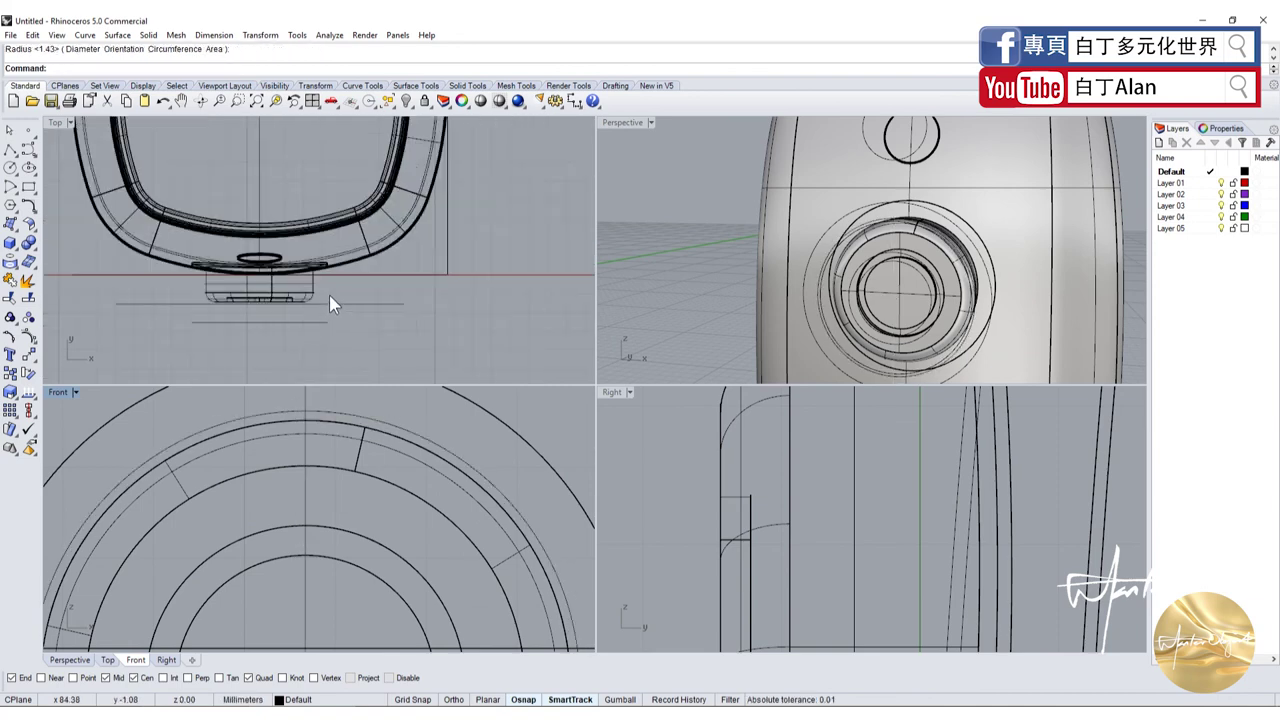
Extrude the new circle into a solid cylinder
{"action": "left_click", "coordinate": [360, 420]}
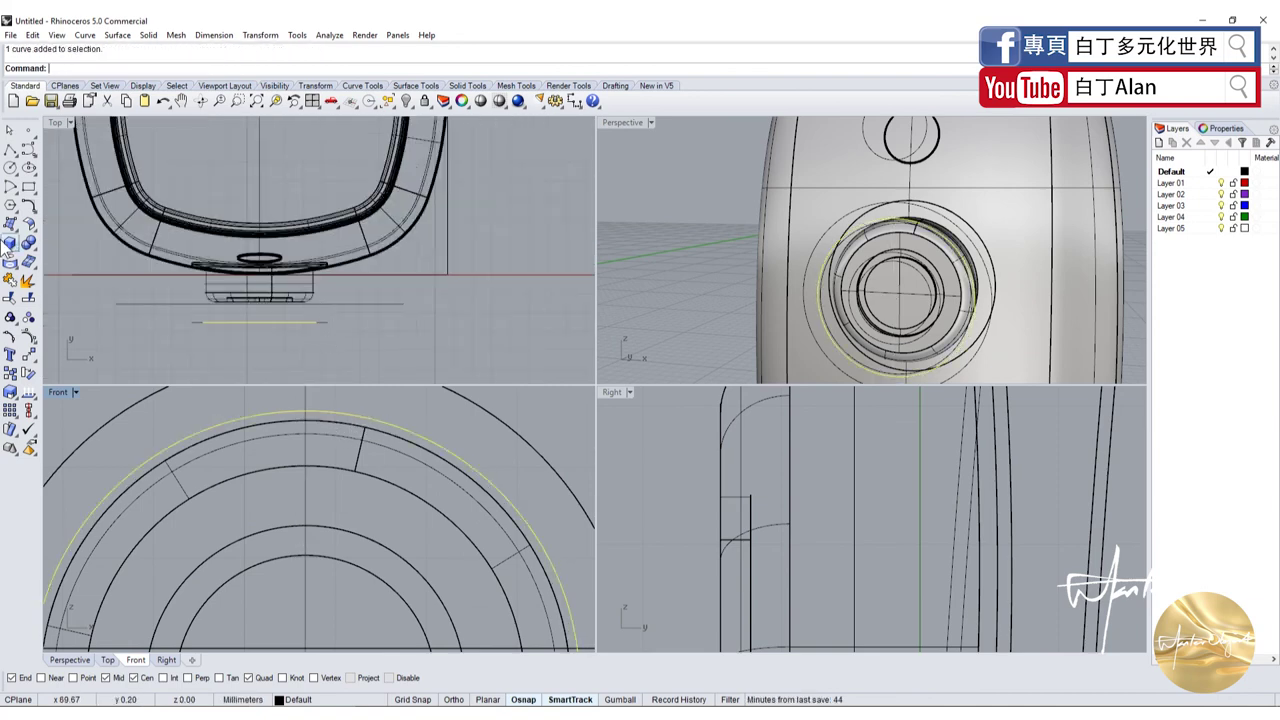
{"action": "left_click", "coordinate": [18, 252]}
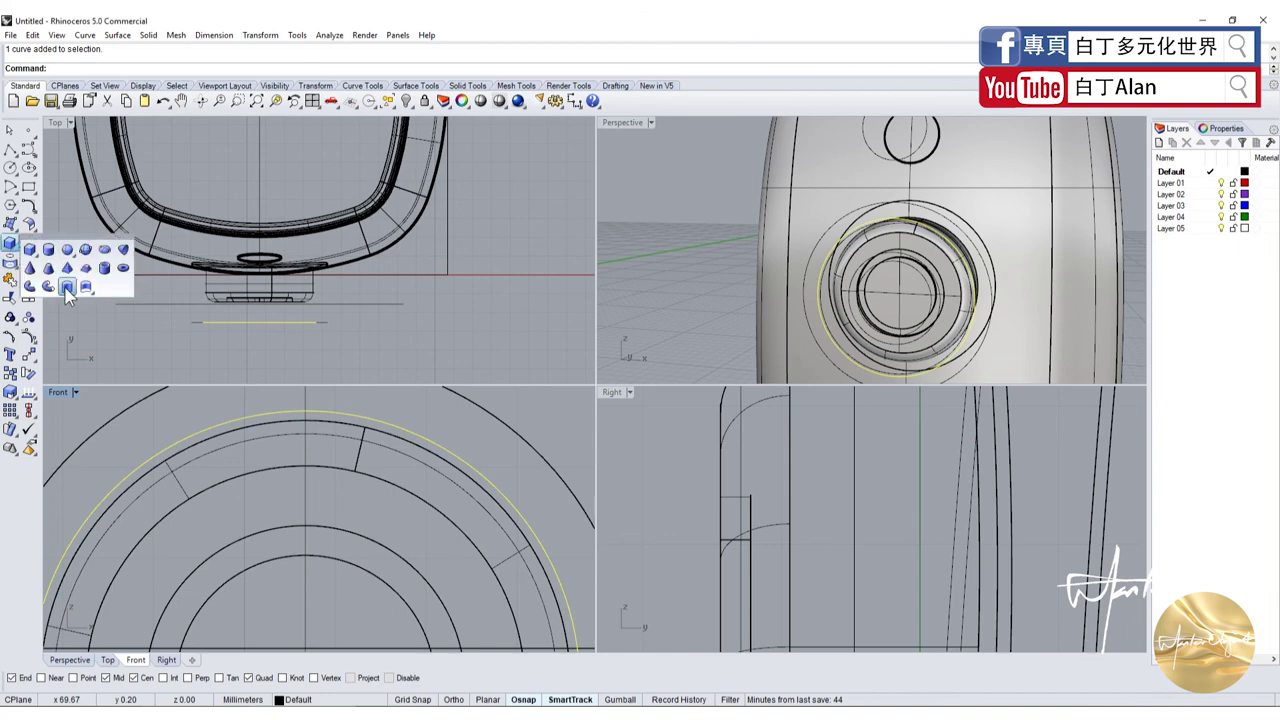
{"action": "left_click", "coordinate": [66, 288]}
{"action": "left_click", "coordinate": [840, 289]}
{"action": "mouse_move", "coordinate": [840, 289]}
{"action": "right_mouse_down"}
{"action": "mouse_move", "coordinate": [895, 295]}
{"action": "mouse_move", "coordinate": [921, 255]}
{"action": "right_mouse_up"}
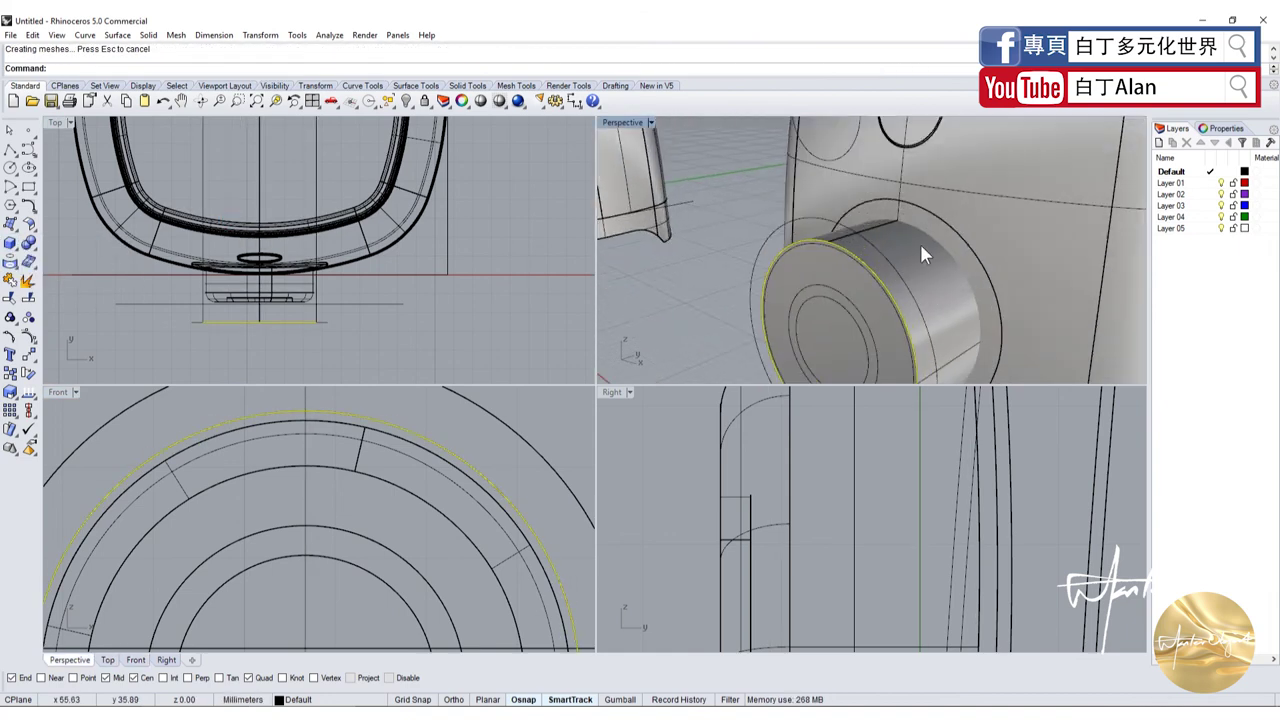
Boolean-difference the cylinder from the surrounding ring polysurface
{"action": "left_click", "coordinate": [927, 236]}
{"action": "left_click", "coordinate": [36, 252]}
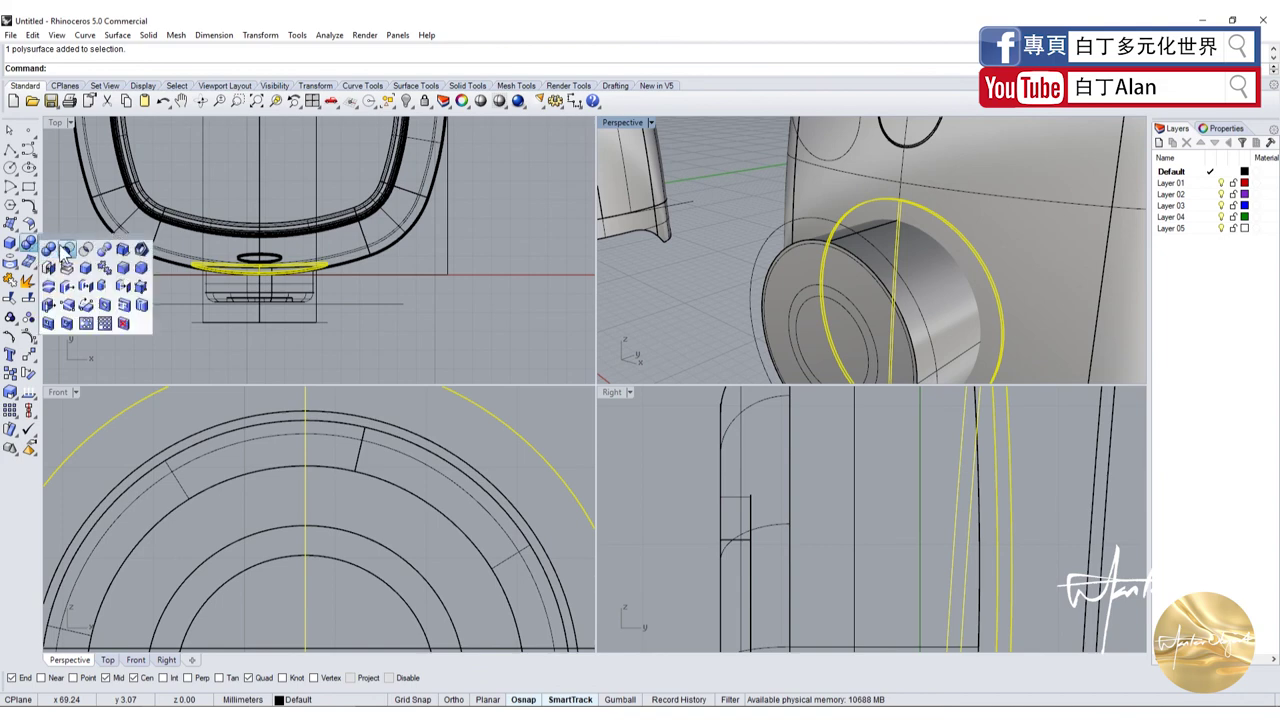
{"action": "left_click", "coordinate": [67, 256]}
{"action": "left_click", "coordinate": [806, 269]}
{"action": "key", "text": "Return"}
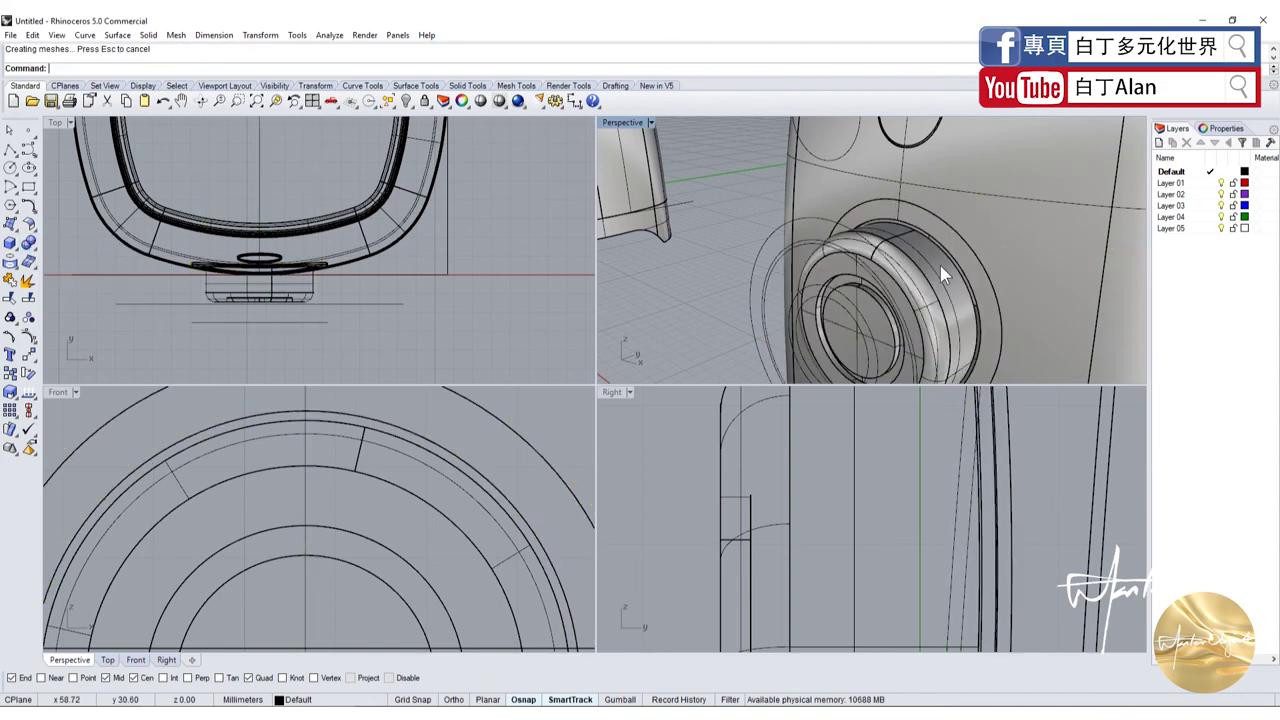
{"action": "mouse_move", "coordinate": [940, 265]}
{"action": "right_mouse_down"}
{"action": "mouse_move", "coordinate": [1000, 279]}
{"action": "mouse_move", "coordinate": [830, 247]}
{"action": "right_mouse_up"}
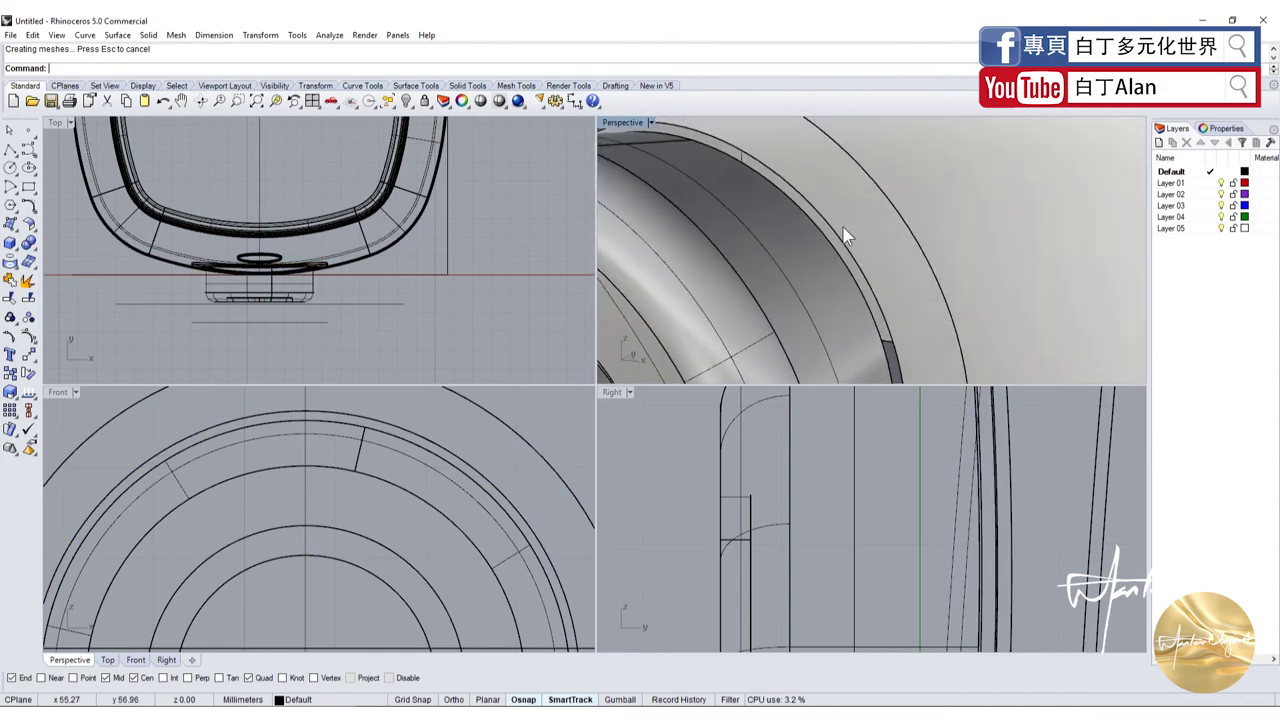
{"action": "scroll", "coordinate": [848, 240], "scroll_direction": "down", "scroll_amount": 3}
{"action": "double_click", "coordinate": [618, 126]}
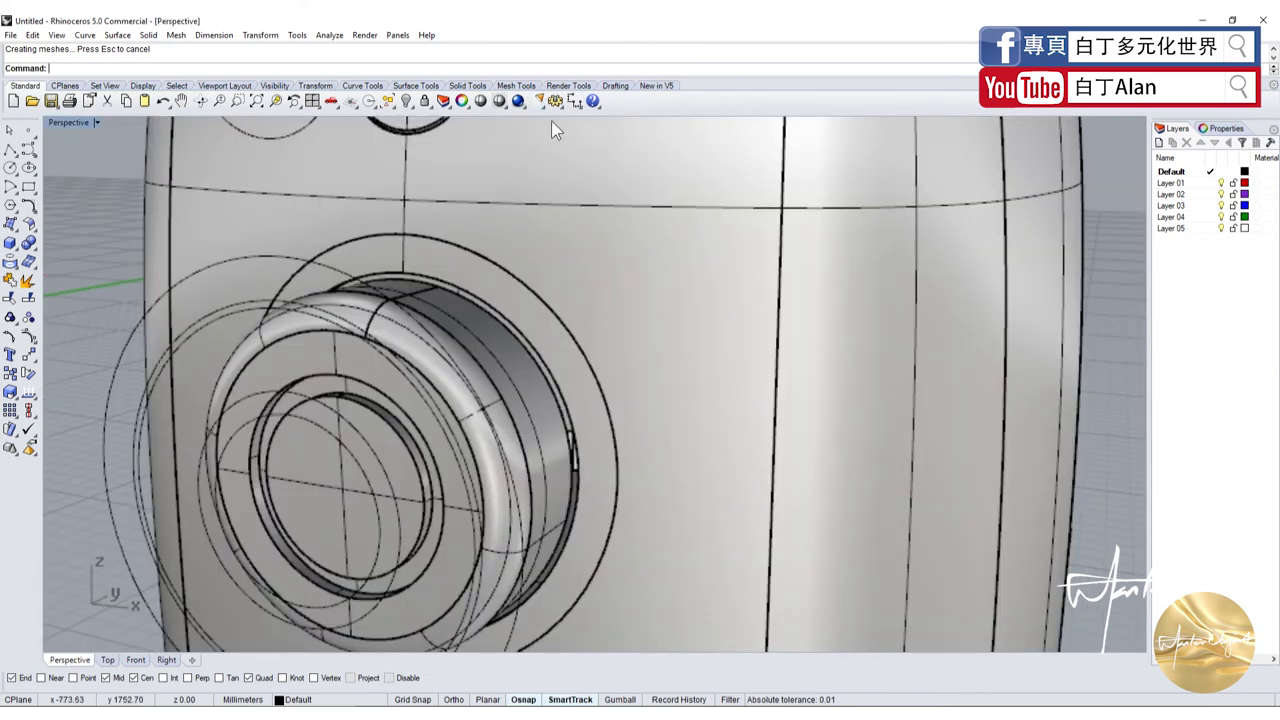
Preview the model in Shade mode and orbit to check the knob
{"action": "left_click", "coordinate": [481, 102]}
{"action": "mouse_move", "coordinate": [552, 231]}
{"action": "right_mouse_down"}
{"action": "mouse_move", "coordinate": [562, 483]}
{"action": "mouse_move", "coordinate": [452, 448]}
{"action": "mouse_move", "coordinate": [738, 486]}
{"action": "right_mouse_up"}
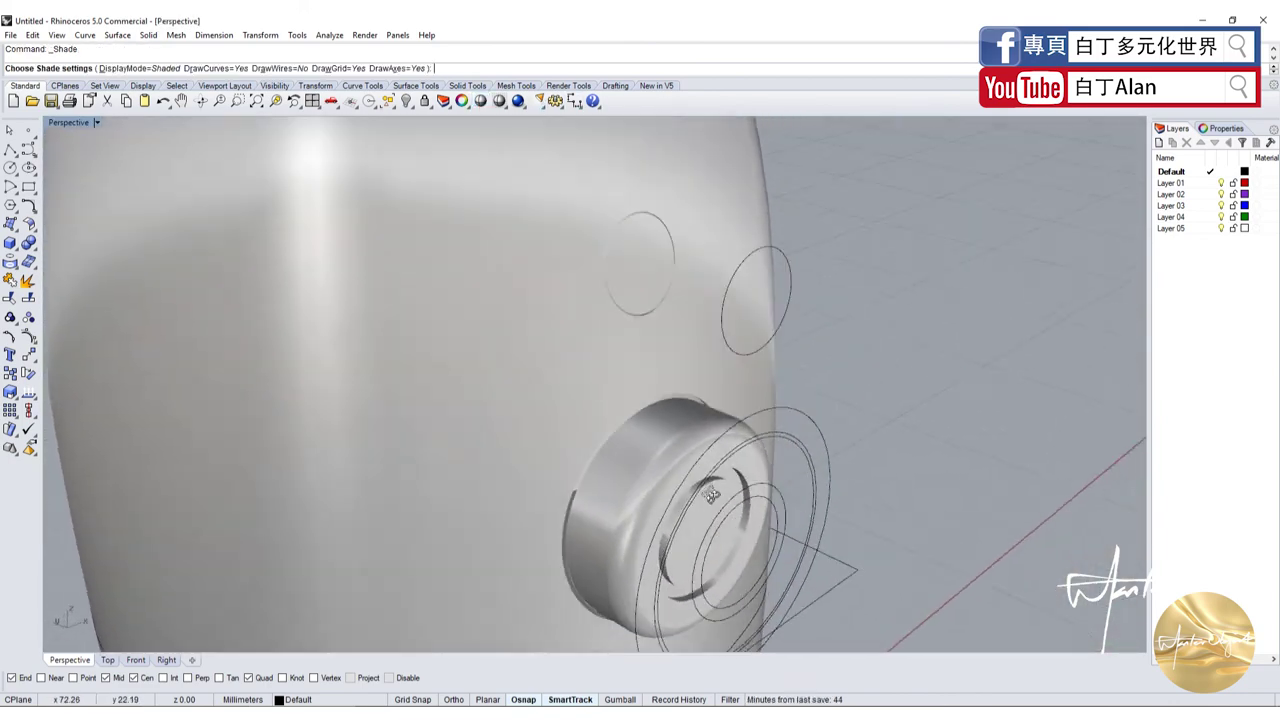
{"action": "key", "text": "Return"}
{"action": "scroll", "coordinate": [894, 374], "scroll_direction": "down", "scroll_amount": 5}
{"action": "scroll", "coordinate": [651, 431], "scroll_direction": "up", "scroll_amount": 5}
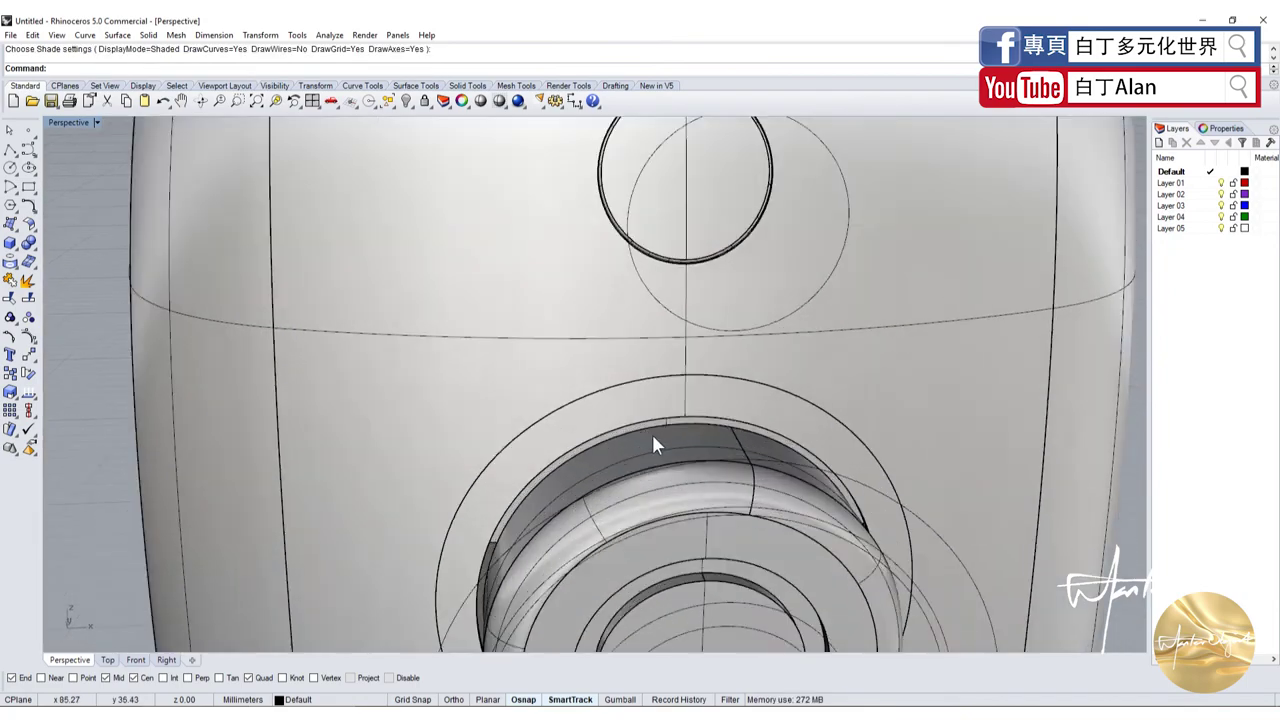
{"action": "scroll", "coordinate": [807, 467], "scroll_direction": "up", "scroll_amount": 2}
Try dragging the knob up and left, preview it shaded, then undo the move
{"action": "left_click_drag", "start_coordinate": [829, 470], "coordinate": [643, 228]}
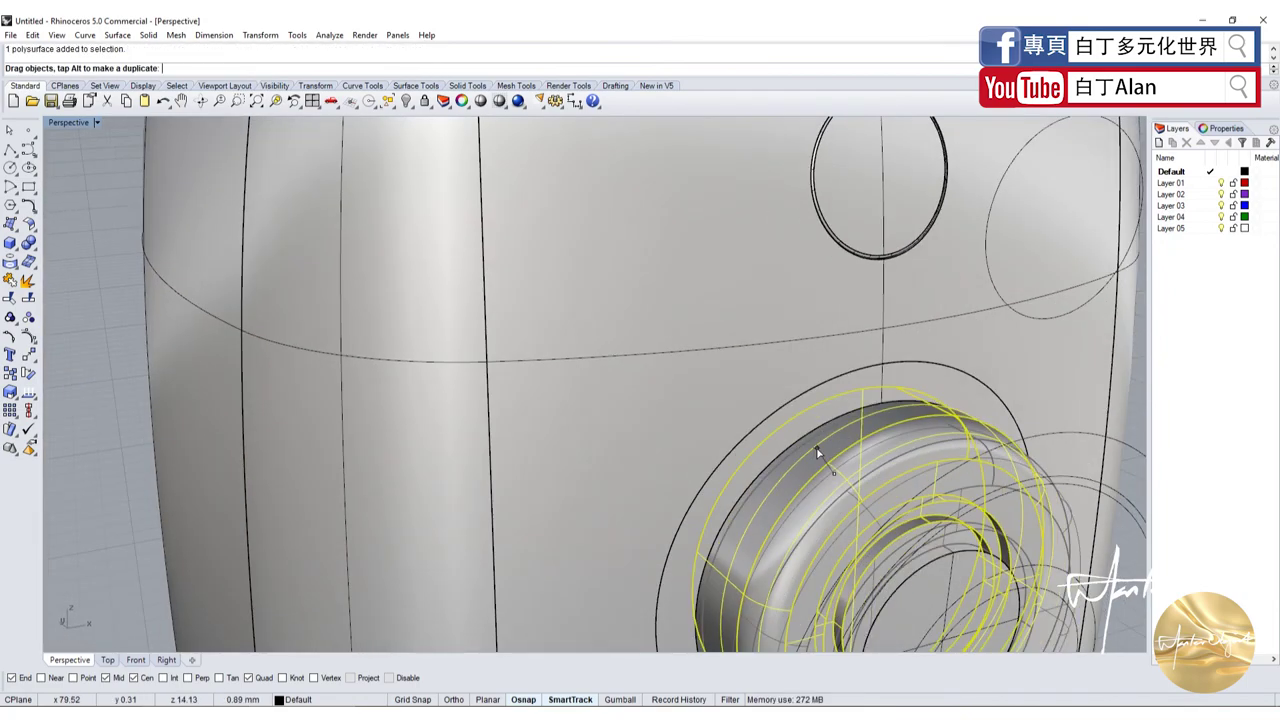
{"action": "left_click", "coordinate": [499, 101]}
{"action": "mouse_move", "coordinate": [513, 152]}
{"action": "right_mouse_down"}
{"action": "mouse_move", "coordinate": [651, 263]}
{"action": "mouse_move", "coordinate": [751, 292]}
{"action": "right_mouse_up"}
{"action": "key", "text": "Return"}
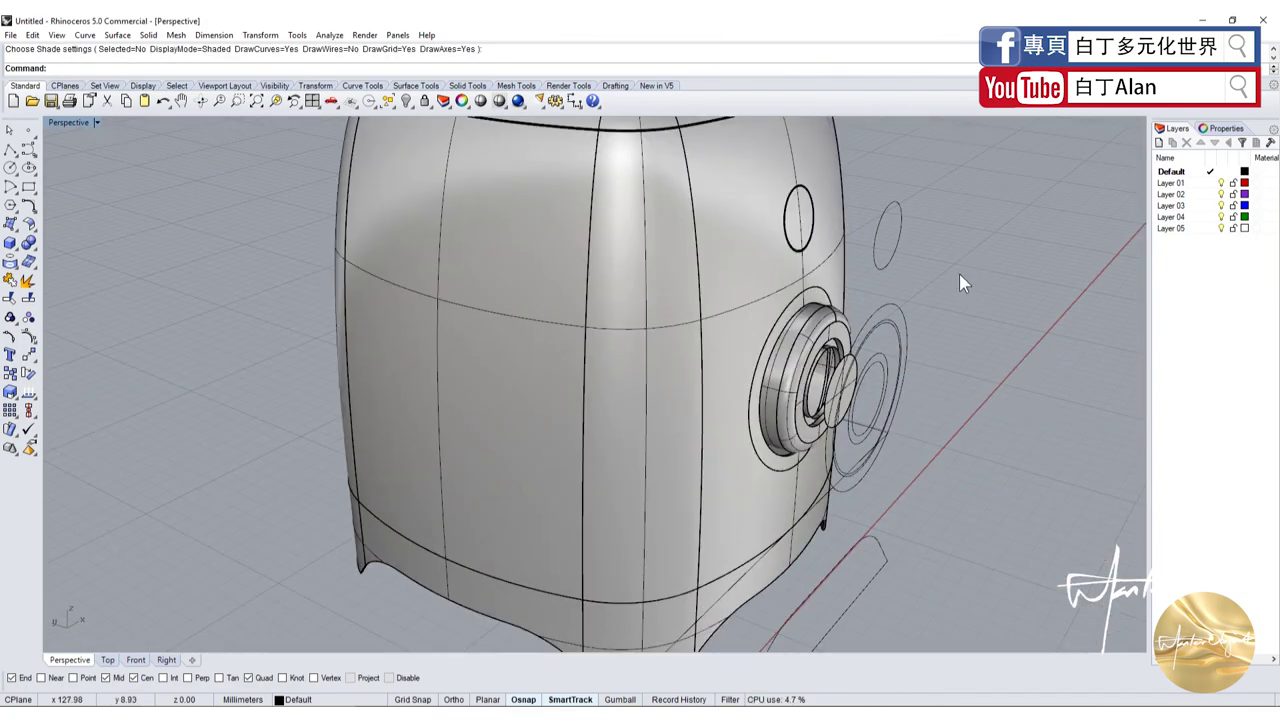
{"action": "key", "text": "ctrl+z"}
Orbit and zoom out to frame both blender bases beside the reference photo
{"action": "mouse_move", "coordinate": [947, 276]}
{"action": "right_mouse_down"}
{"action": "mouse_move", "coordinate": [788, 348]}
{"action": "mouse_move", "coordinate": [680, 343]}
{"action": "mouse_move", "coordinate": [720, 421]}
{"action": "right_mouse_up"}
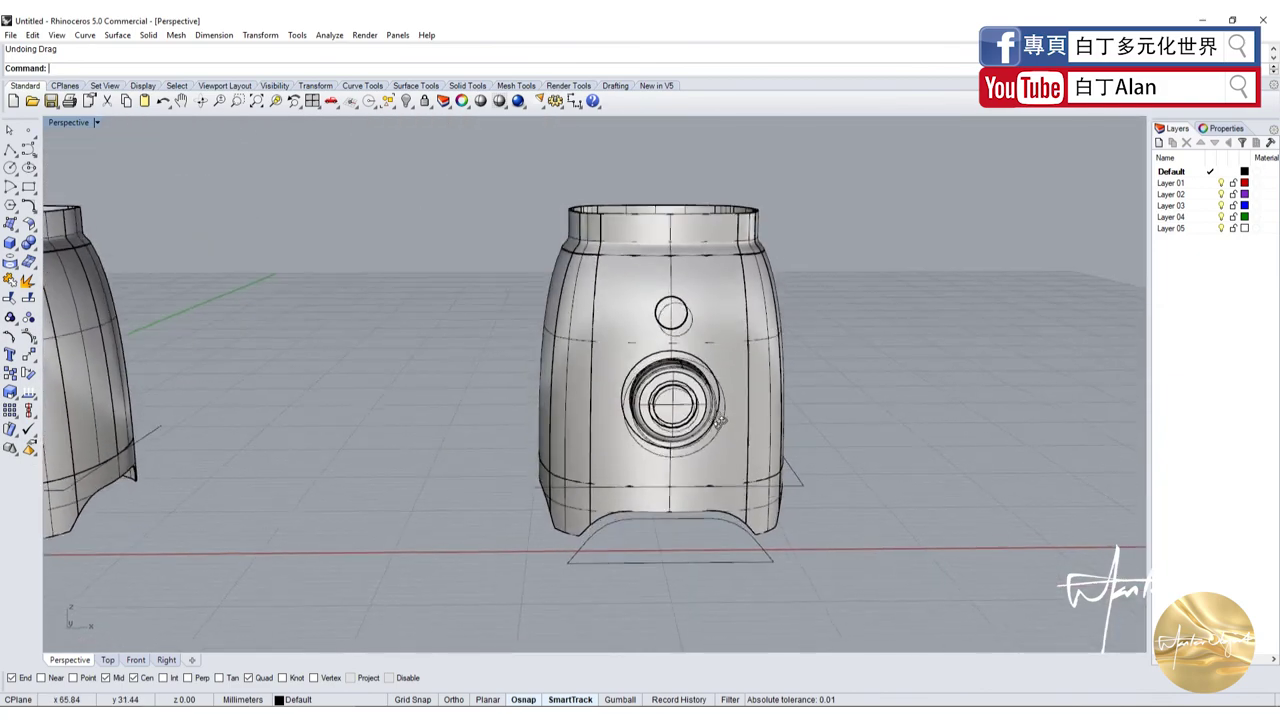
{"action": "scroll", "coordinate": [720, 421], "scroll_direction": "down", "scroll_amount": 5}
{"action": "scroll", "coordinate": [690, 452], "scroll_direction": "up", "scroll_amount": 3}
{"action": "scroll", "coordinate": [690, 452], "scroll_direction": "down", "scroll_amount": 3}
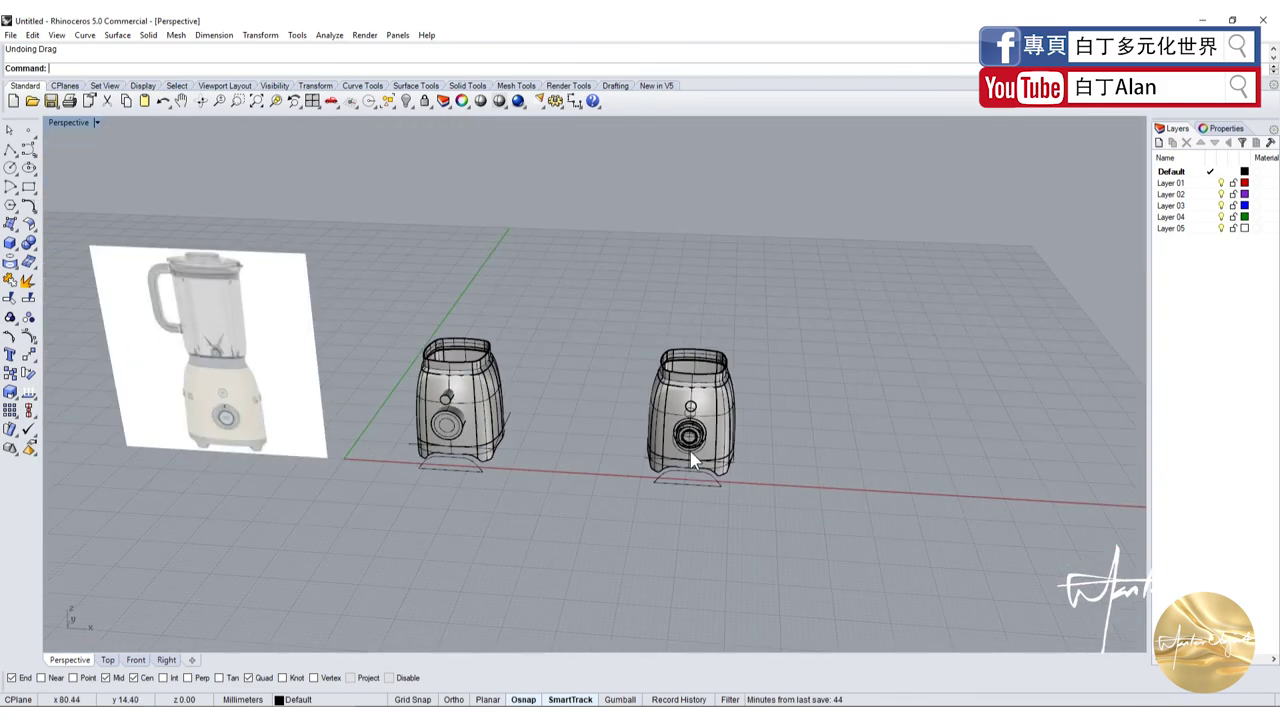